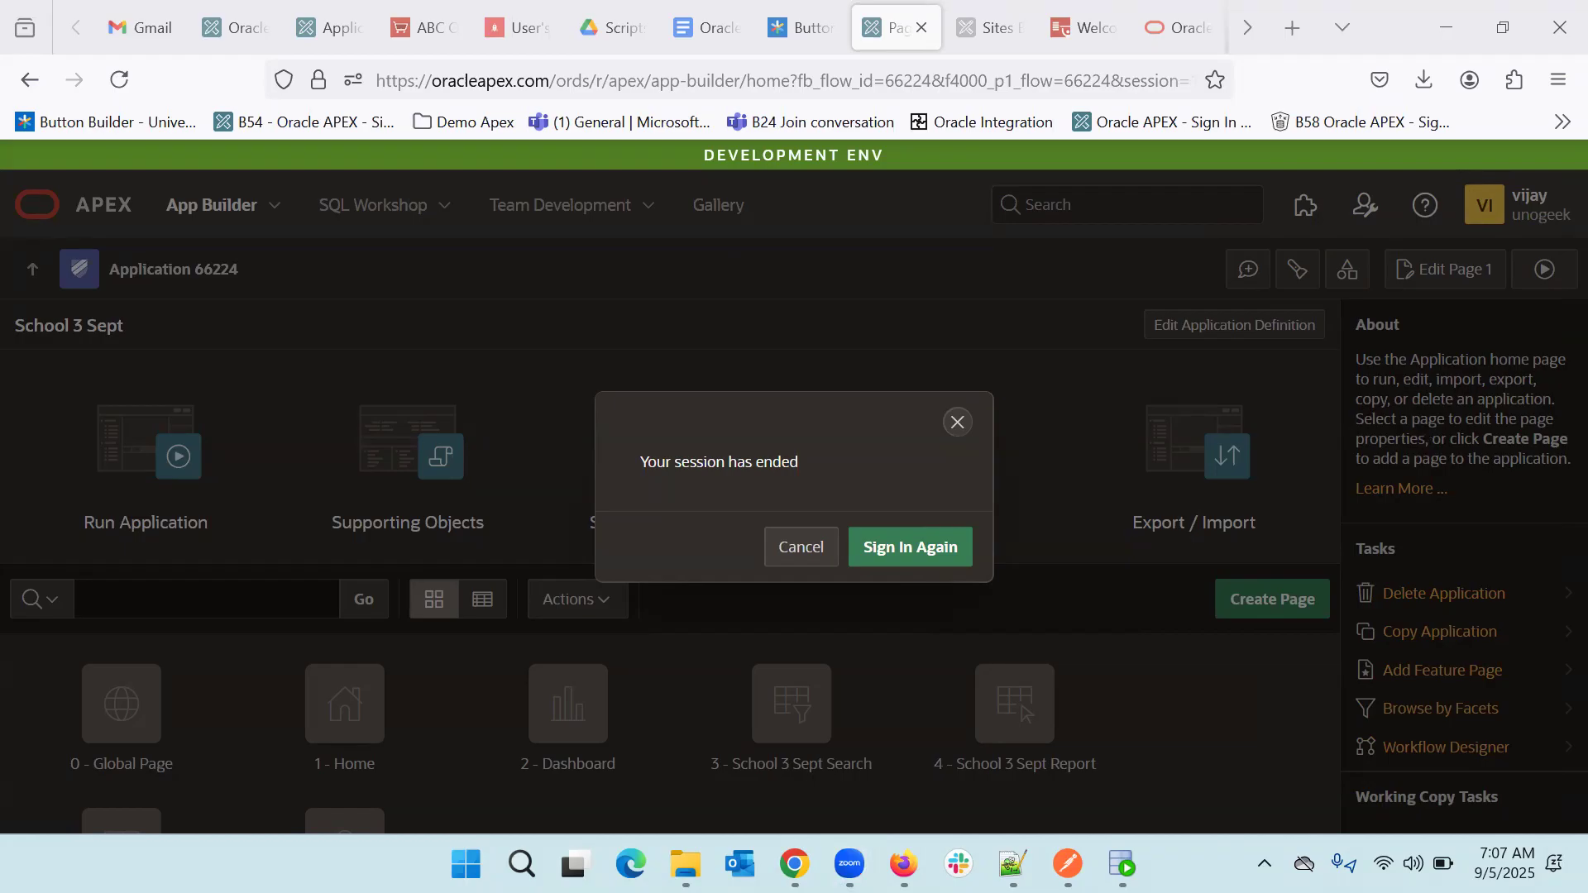
# - Sign in again to the unogeek workspace with the workspace username and password
pyautogui.click(907, 552)
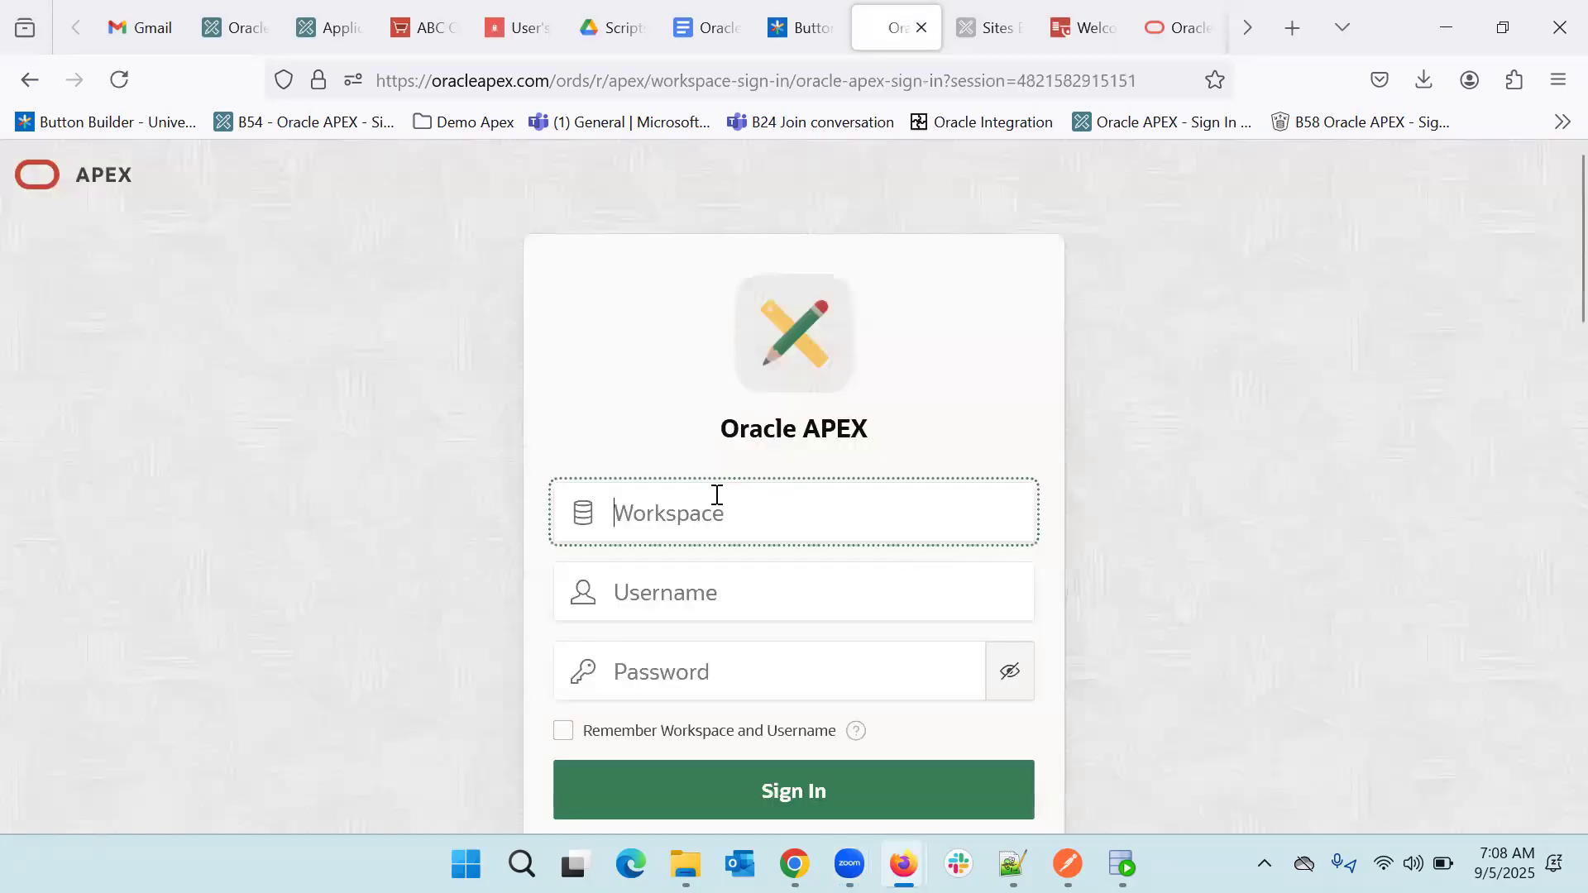
pyautogui.write('unoge')
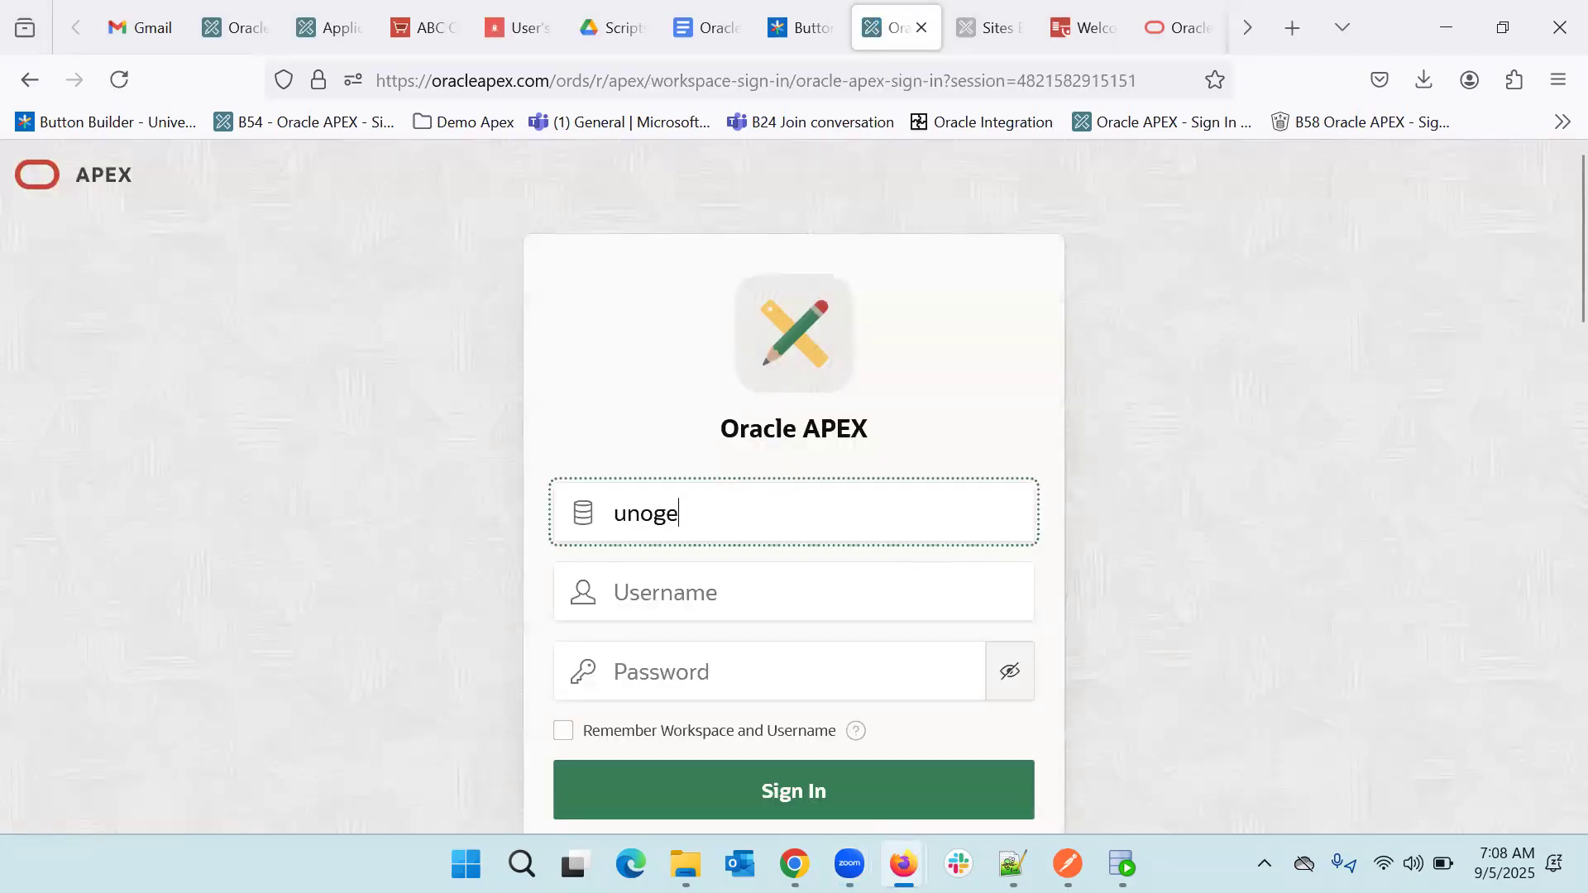
pyautogui.write('ek')
pyautogui.press('Tab')
pyautogui.write('vi')
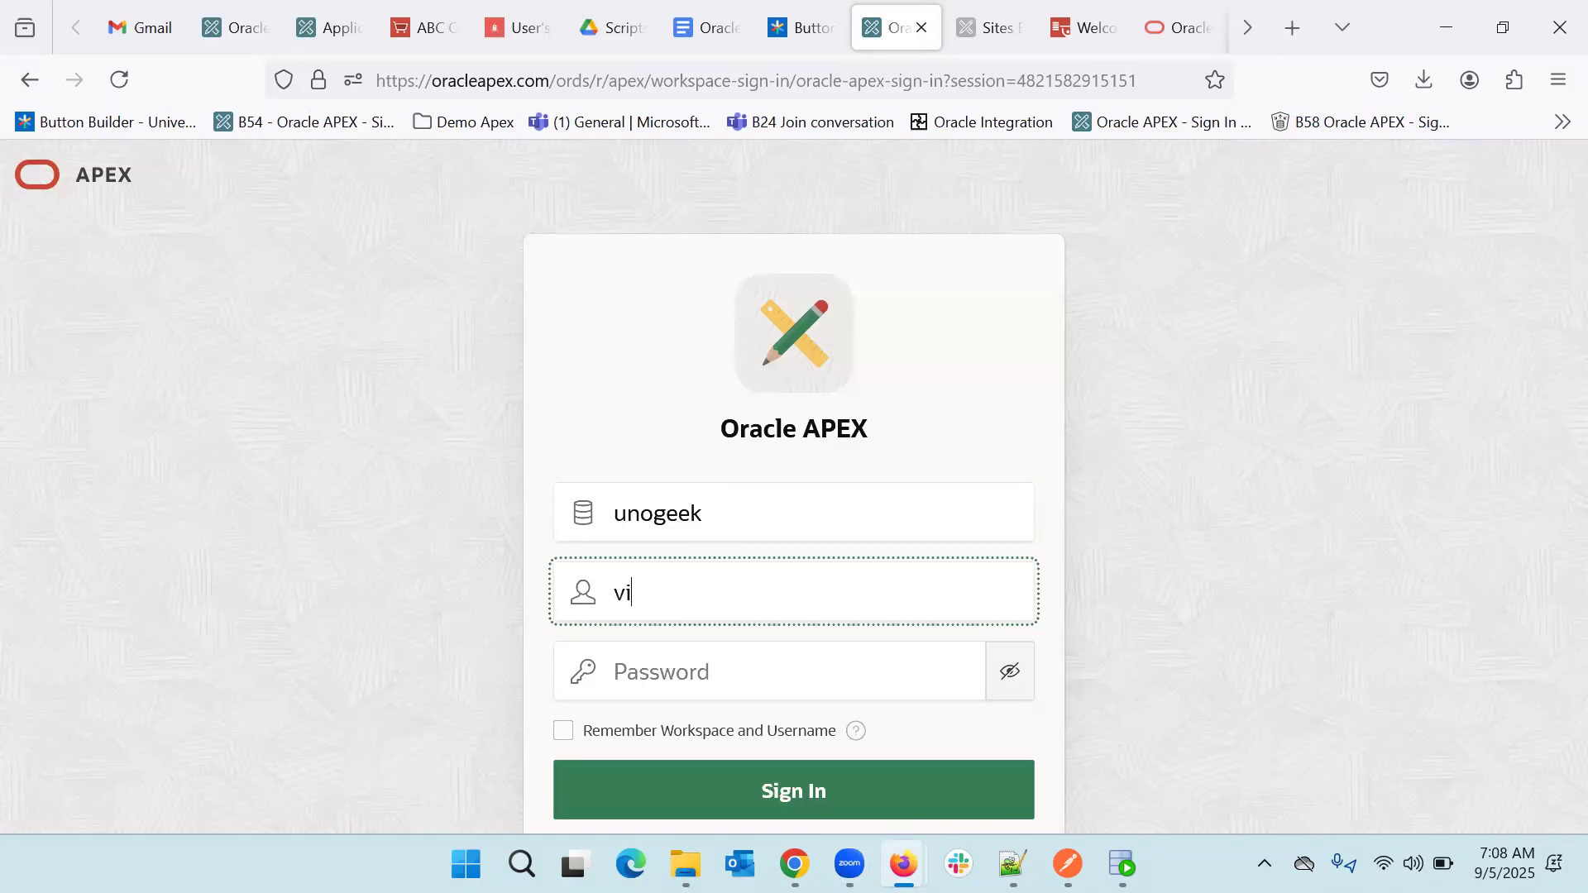
pyautogui.write('jay')
pyautogui.press('Tab')
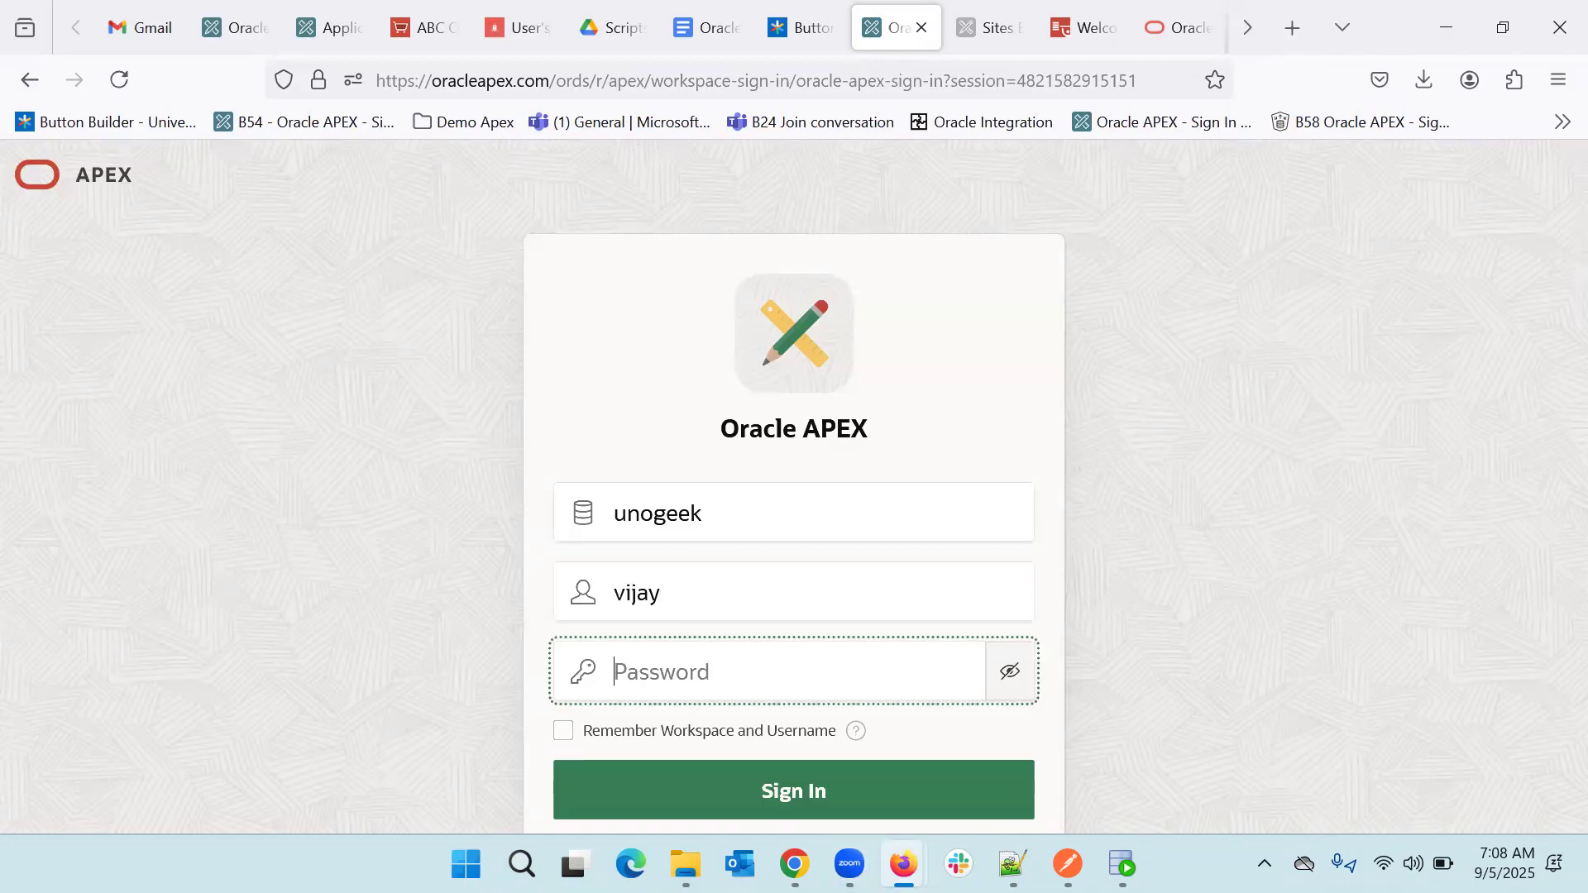
pyautogui.write('••••••••••')
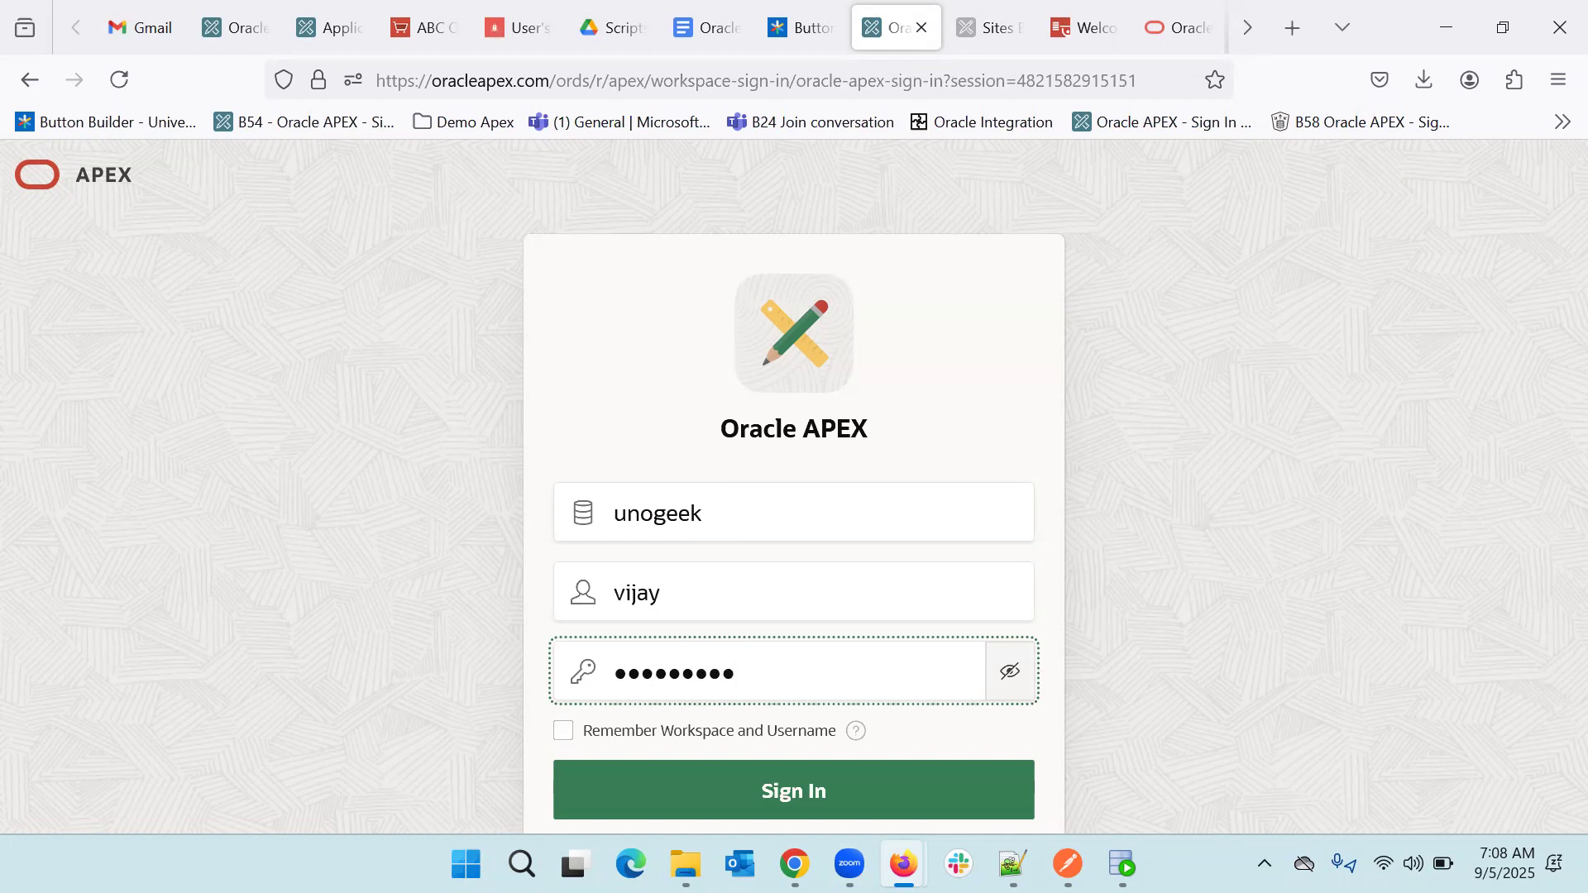
pyautogui.write('•••')
pyautogui.press('Return')
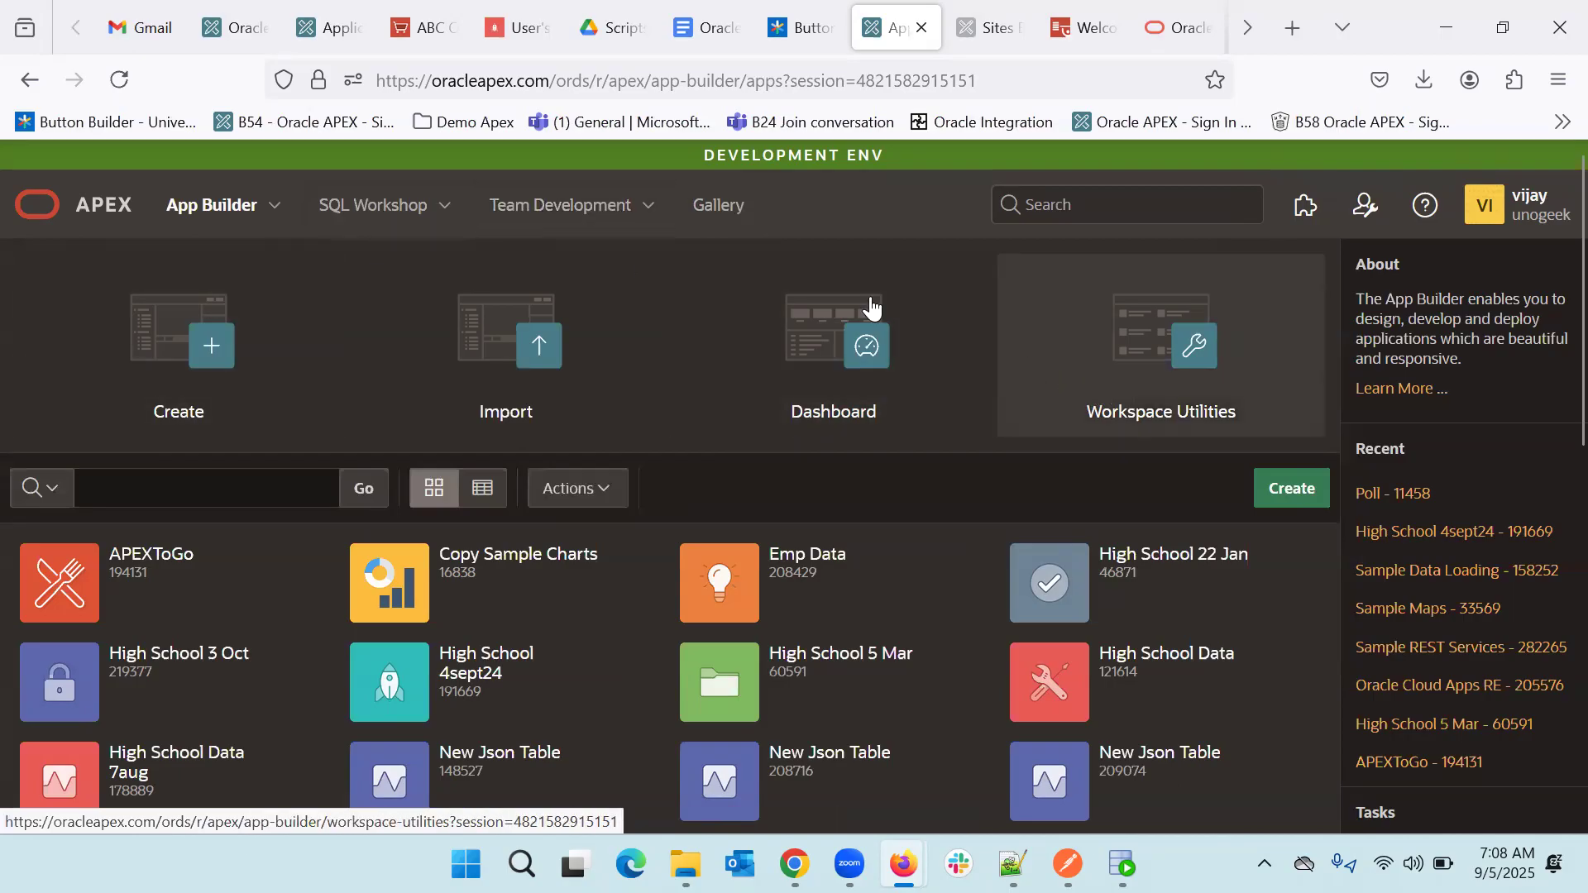
# - Go from the App Builder home to the sample app Gallery
pyautogui.click(726, 227)
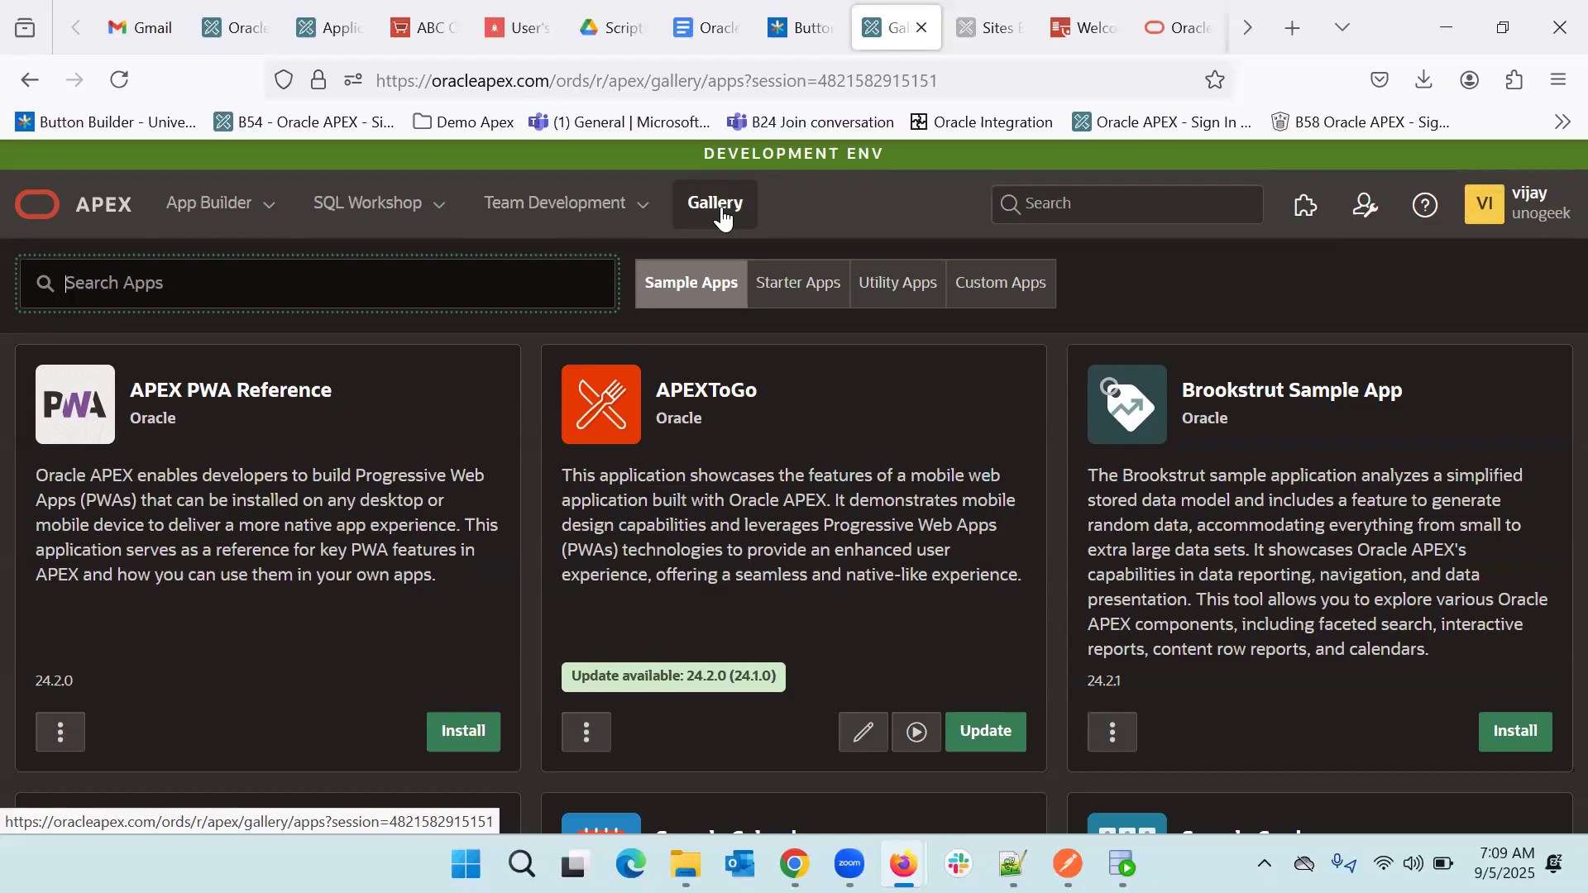
# - Remove the Sample Charts app from the Gallery and confirm the removal
pyautogui.scroll(-5, 723, 214)
pyautogui.scroll(-4, 726, 208)
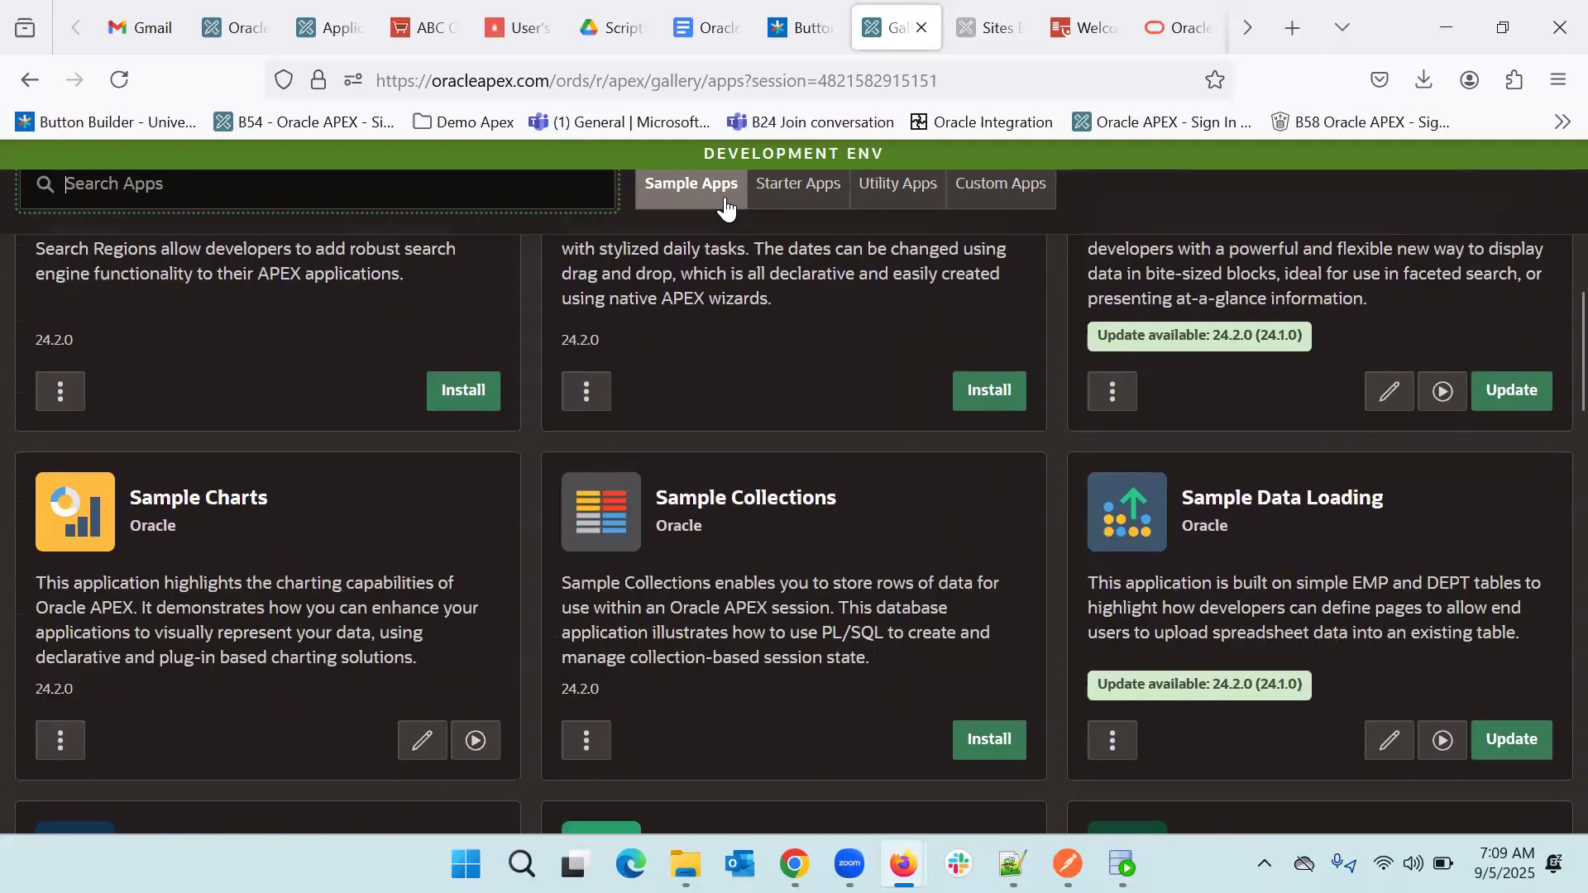
pyautogui.scroll(-2, 667, 402)
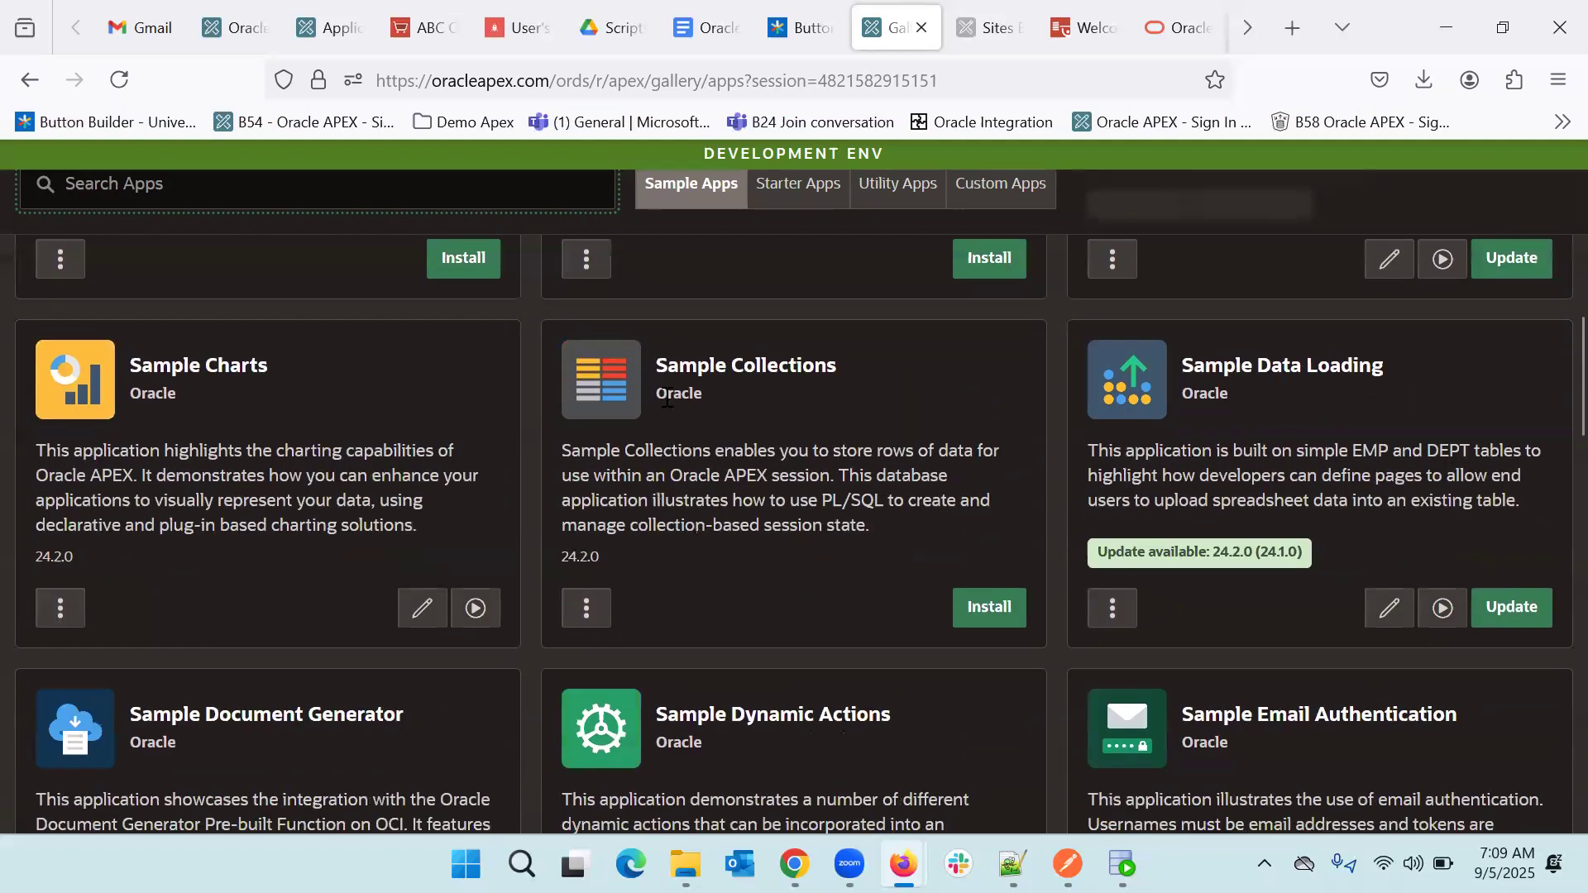
pyautogui.click(59, 610)
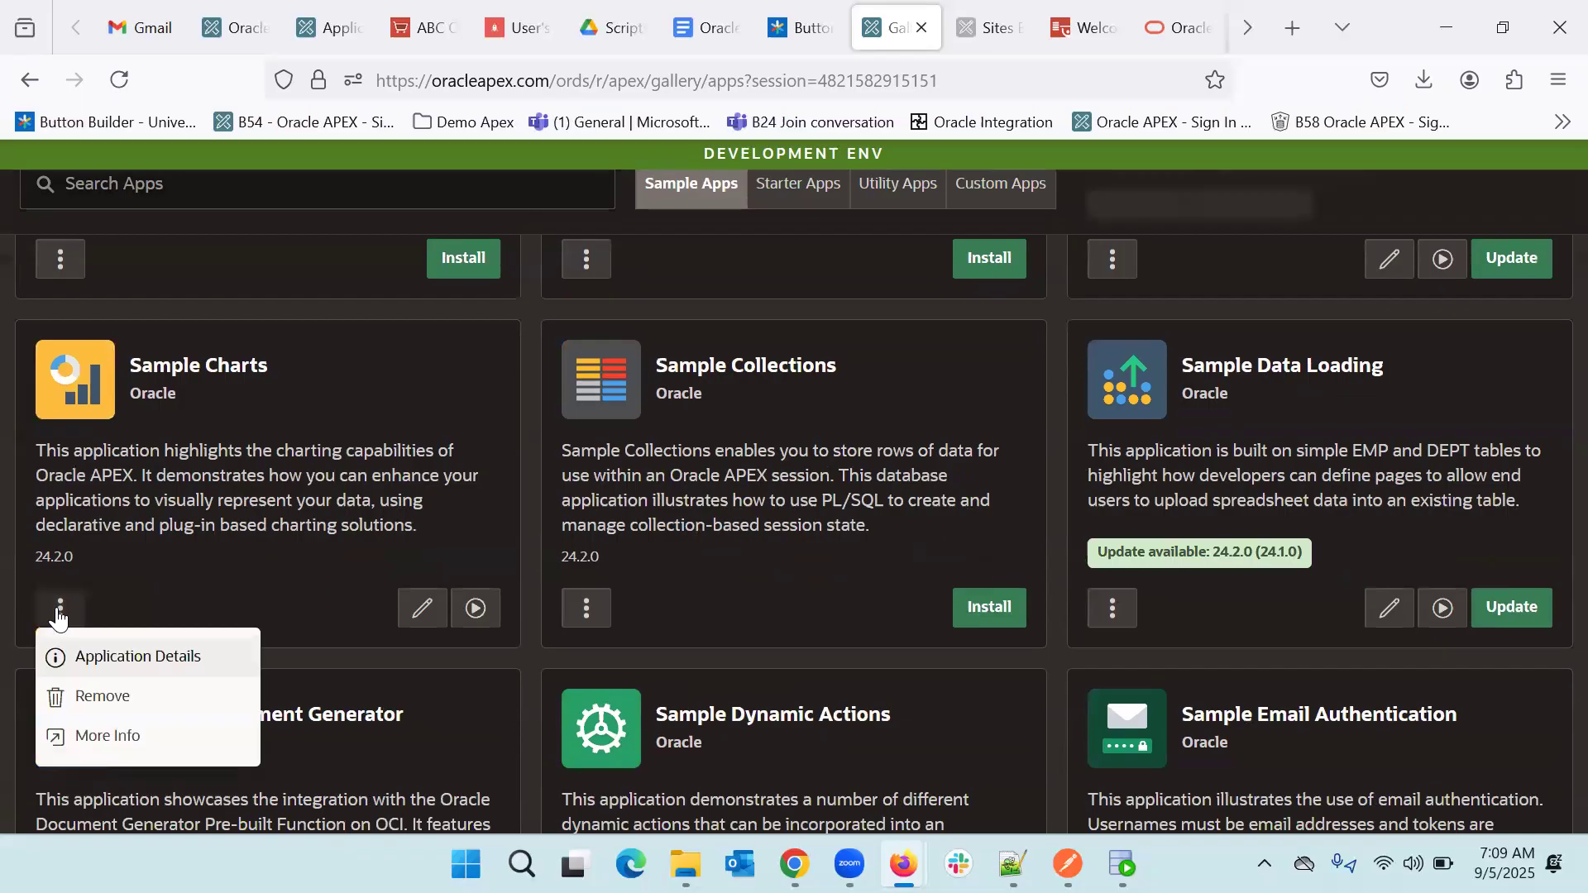
pyautogui.click(102, 702)
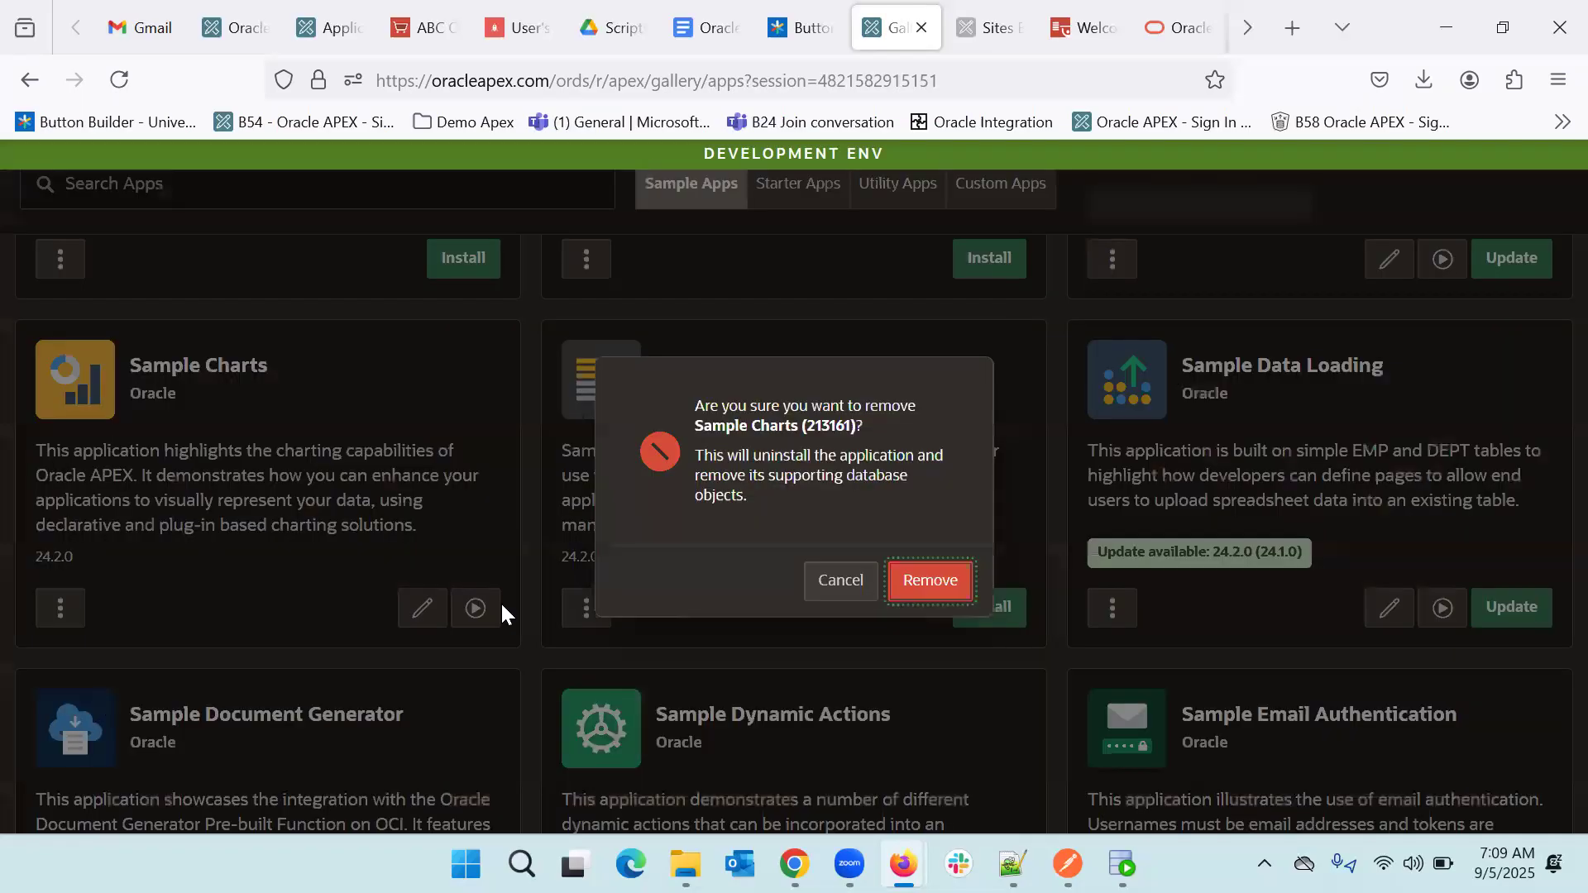
pyautogui.click(940, 577)
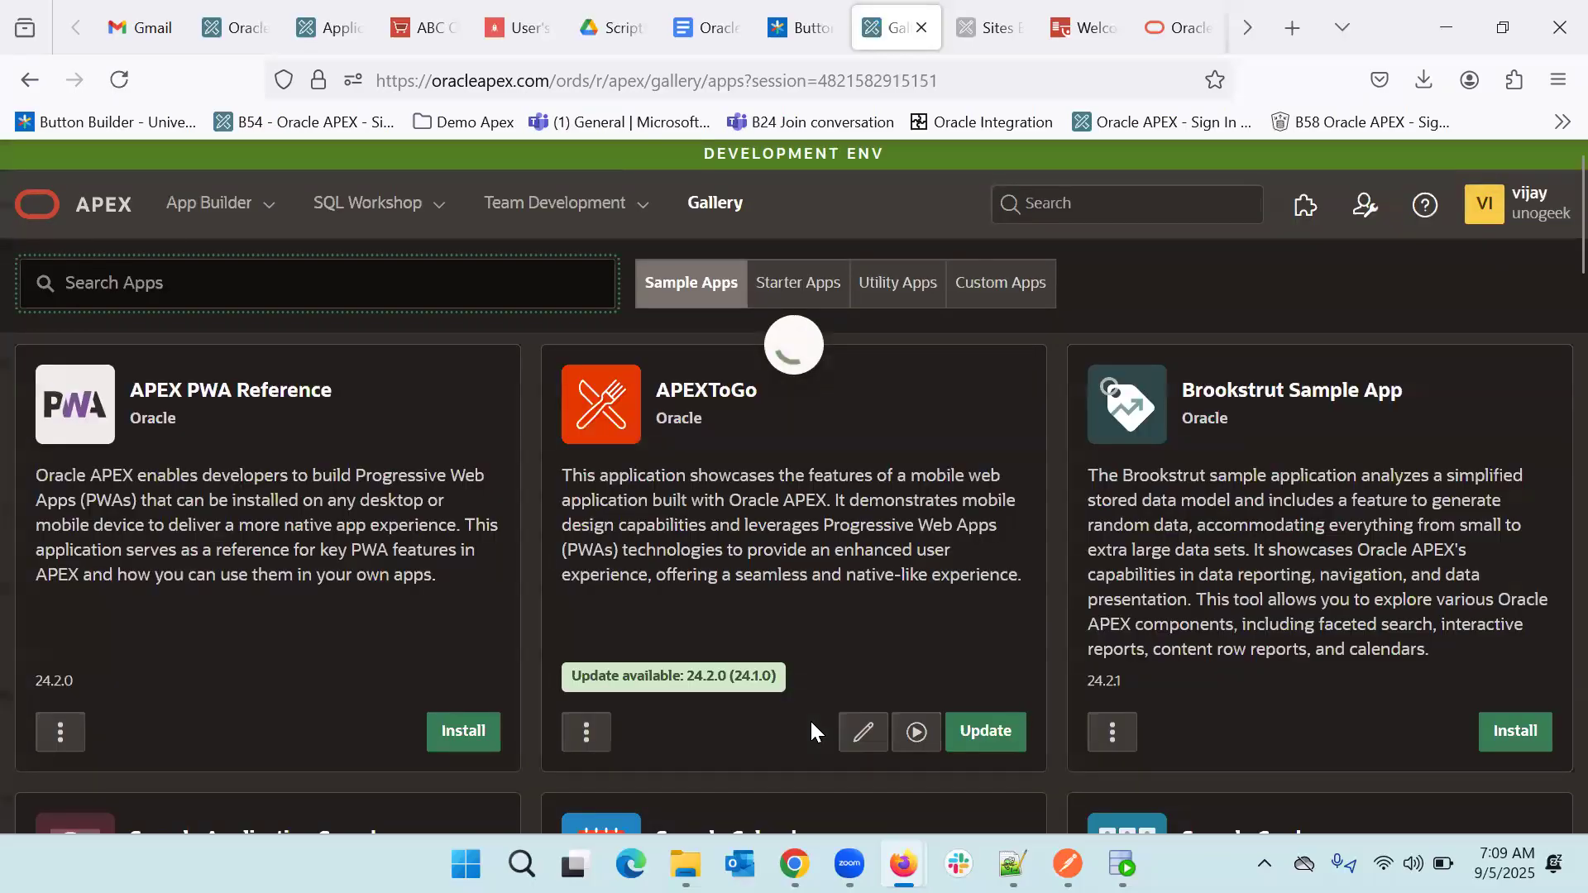
# - Browse down and back up the Sample Apps gallery, then return to App Builder's applications list
pyautogui.scroll(-7, 810, 720)
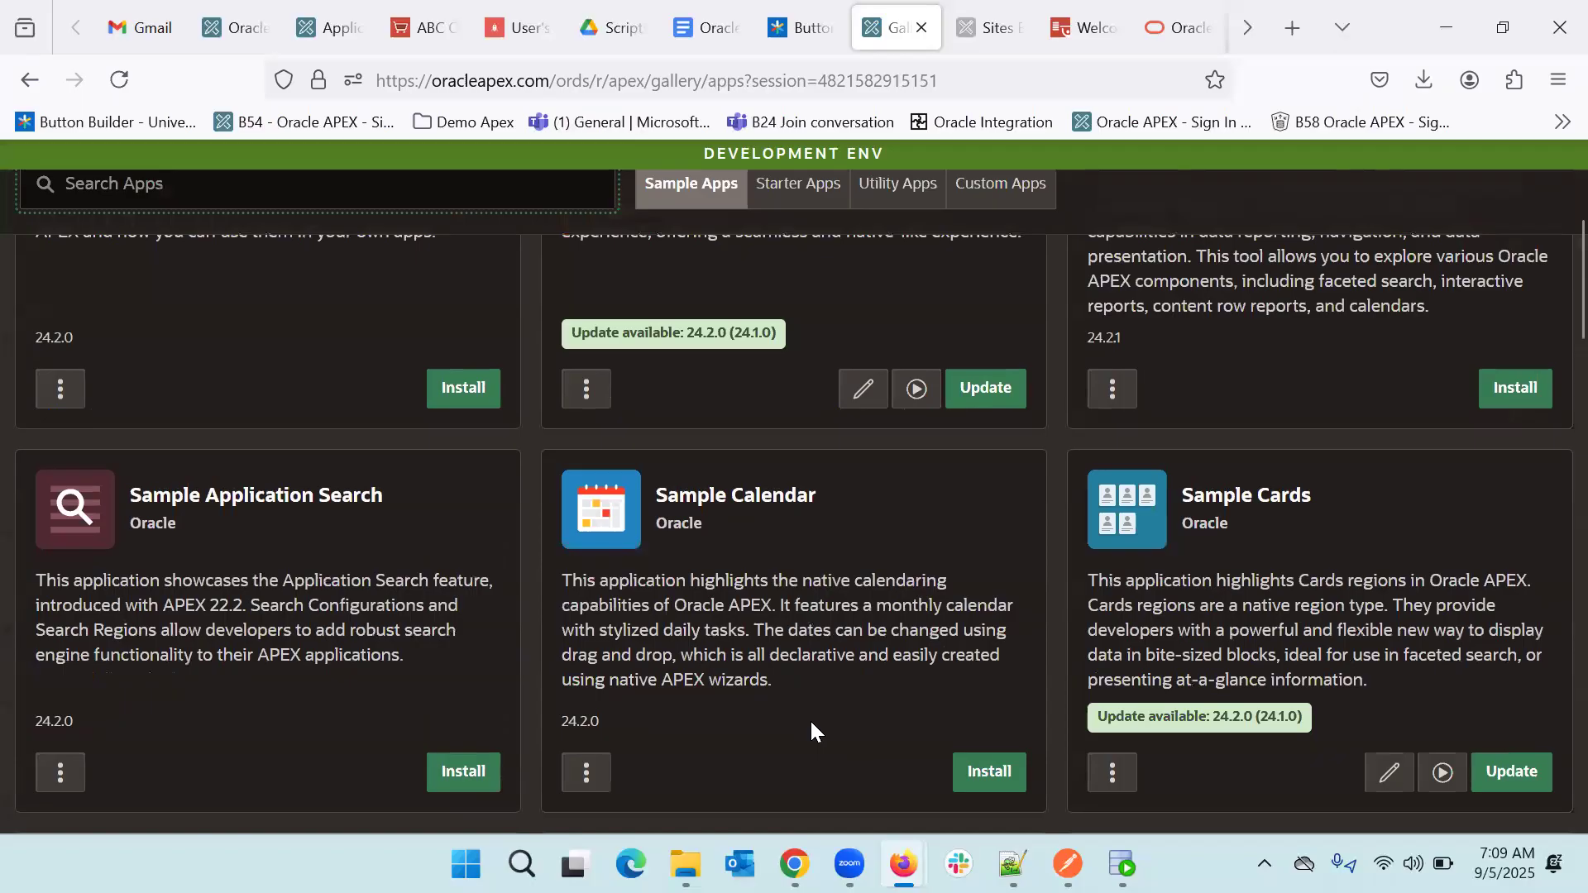
pyautogui.scroll(-6, 810, 721)
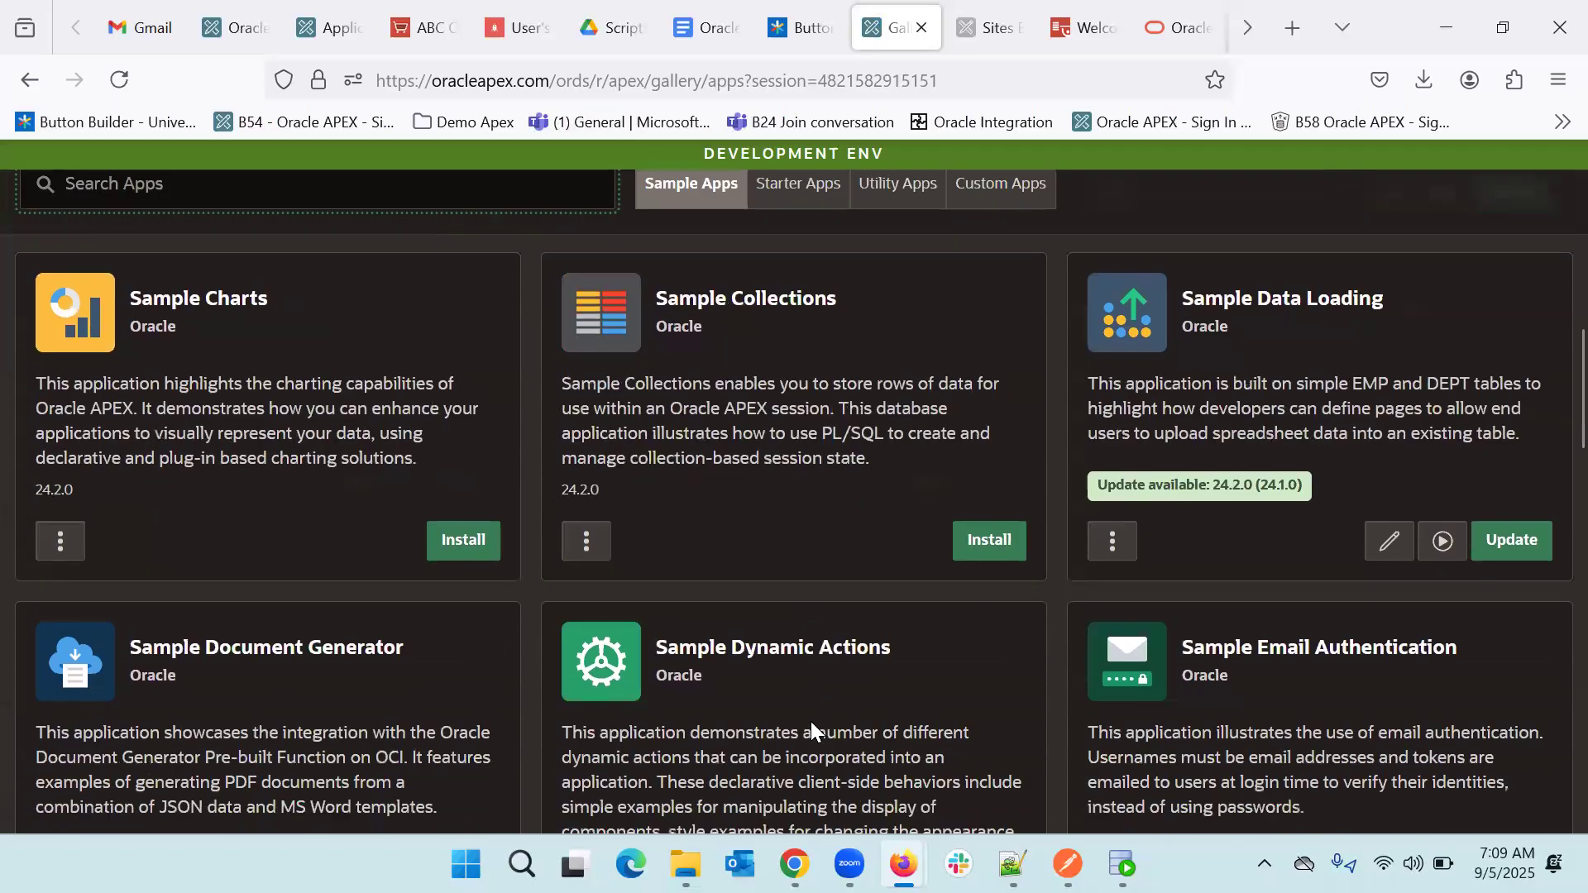
pyautogui.scroll(-1, 811, 724)
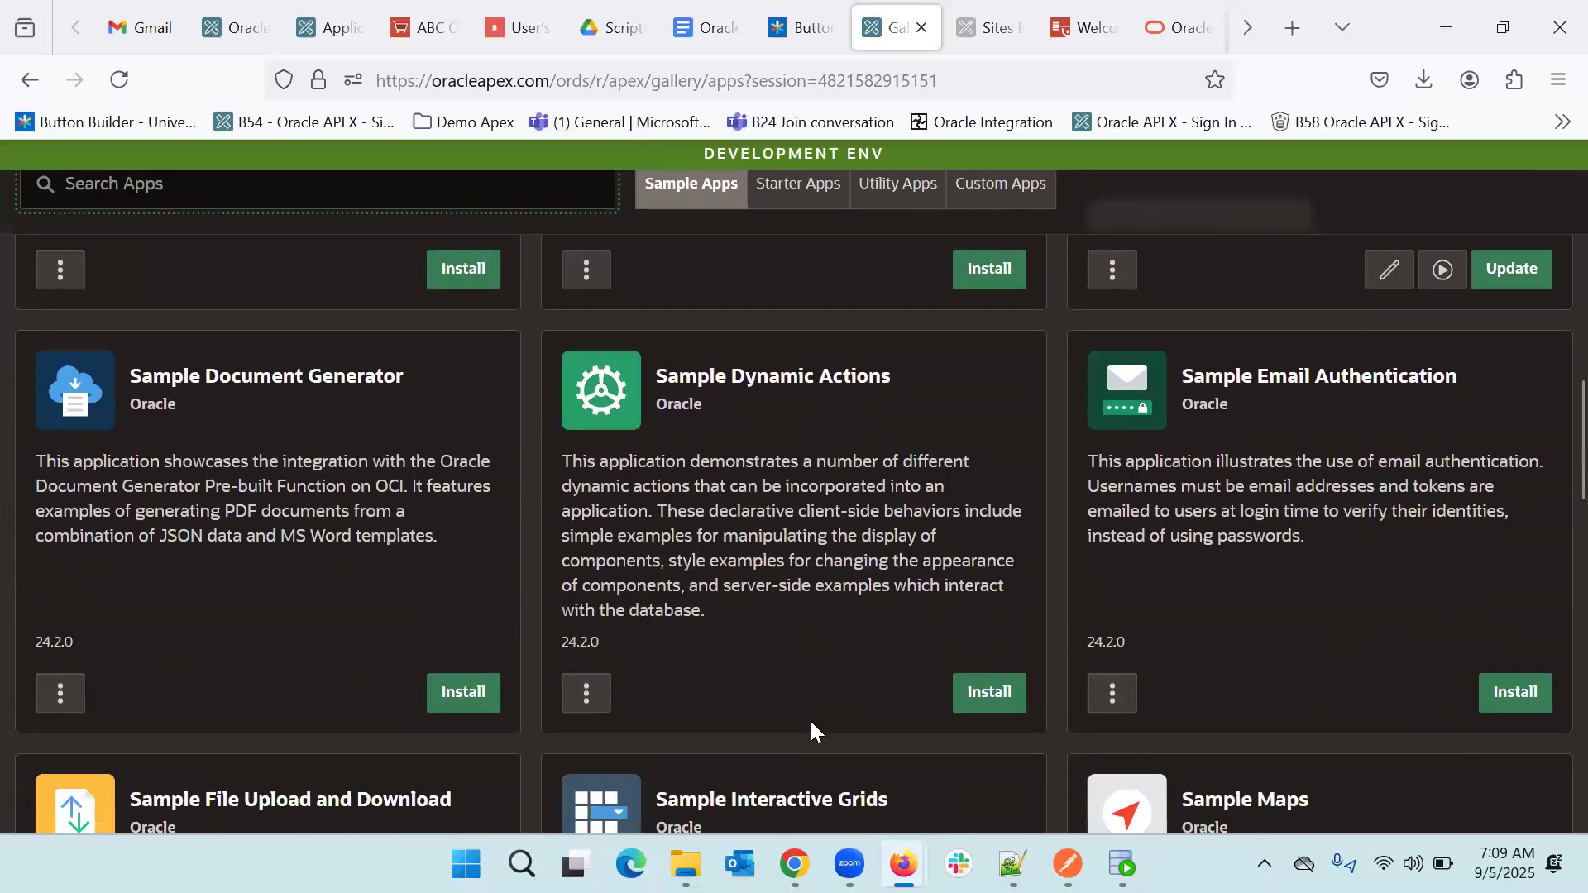
pyautogui.scroll(-4, 810, 719)
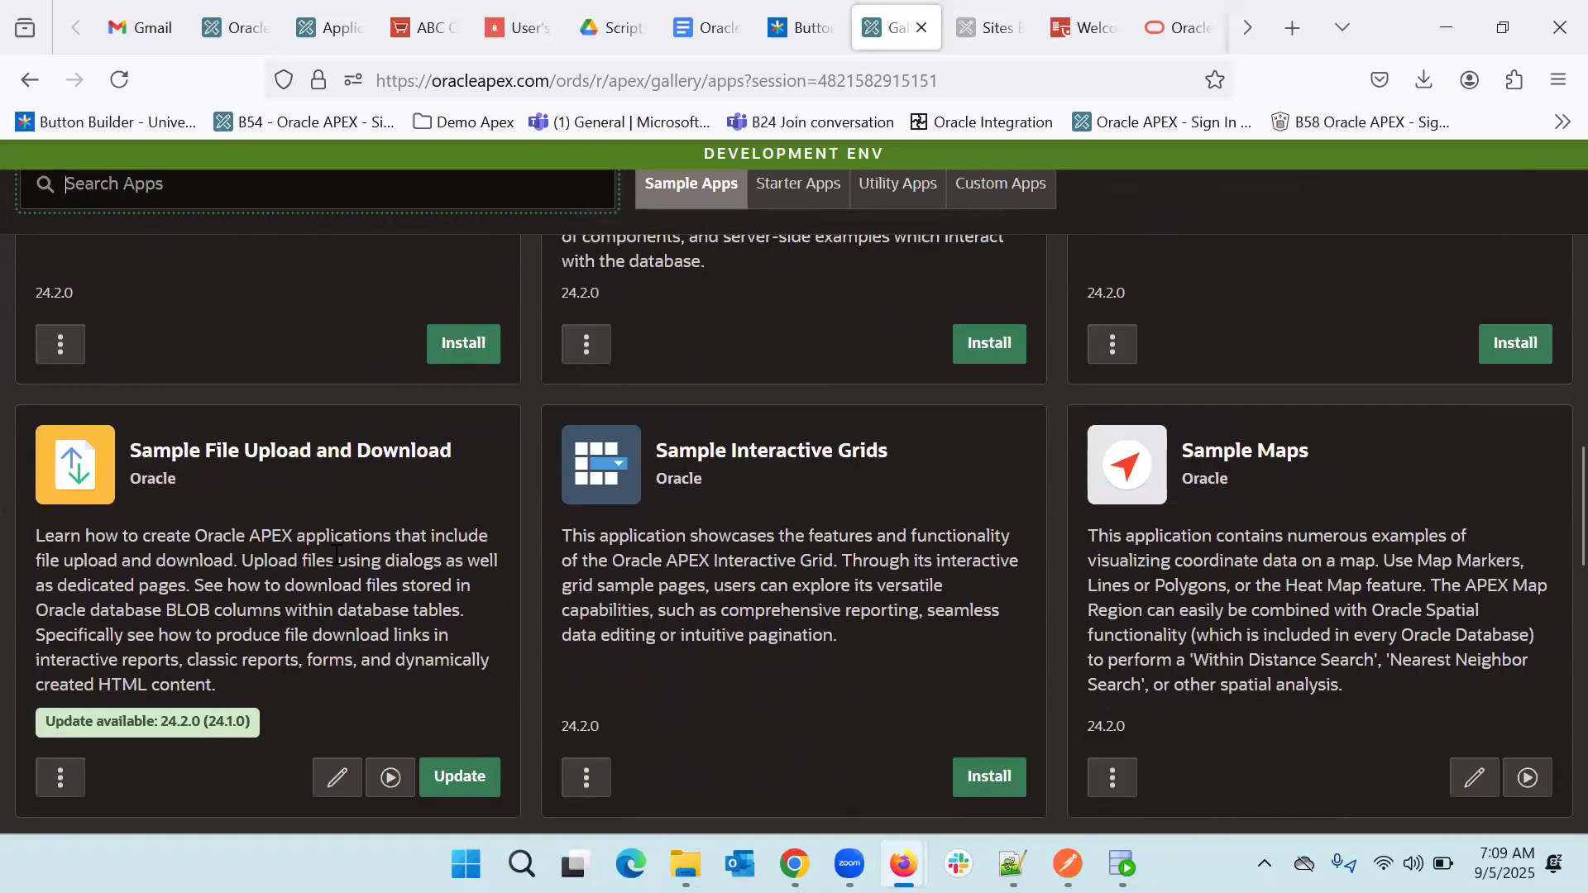
pyautogui.scroll(-1, 334, 554)
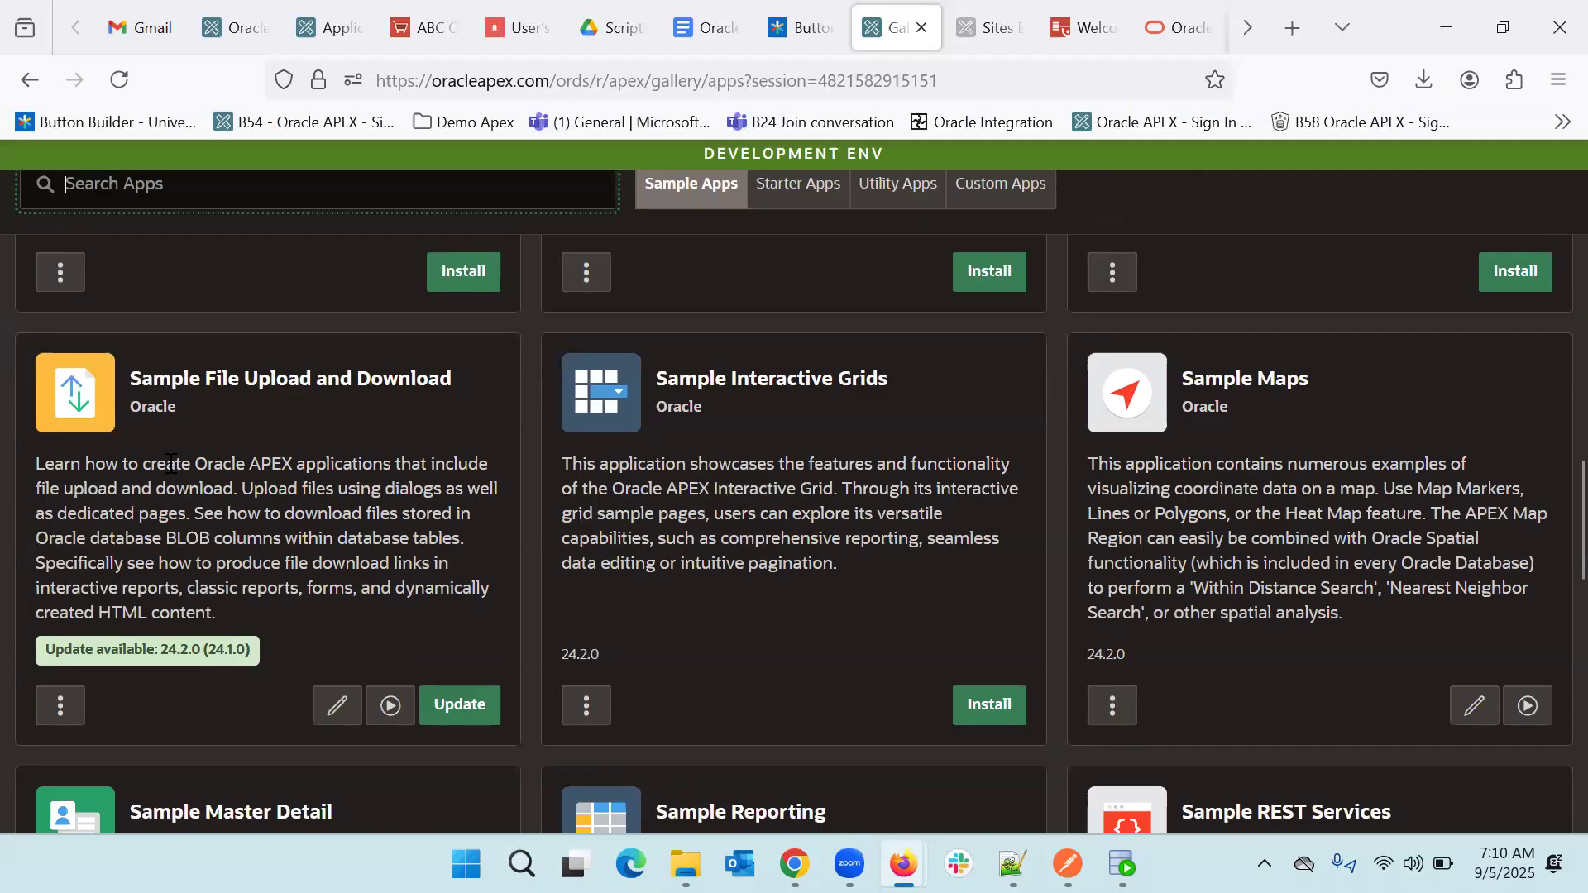
pyautogui.scroll(-4, 169, 460)
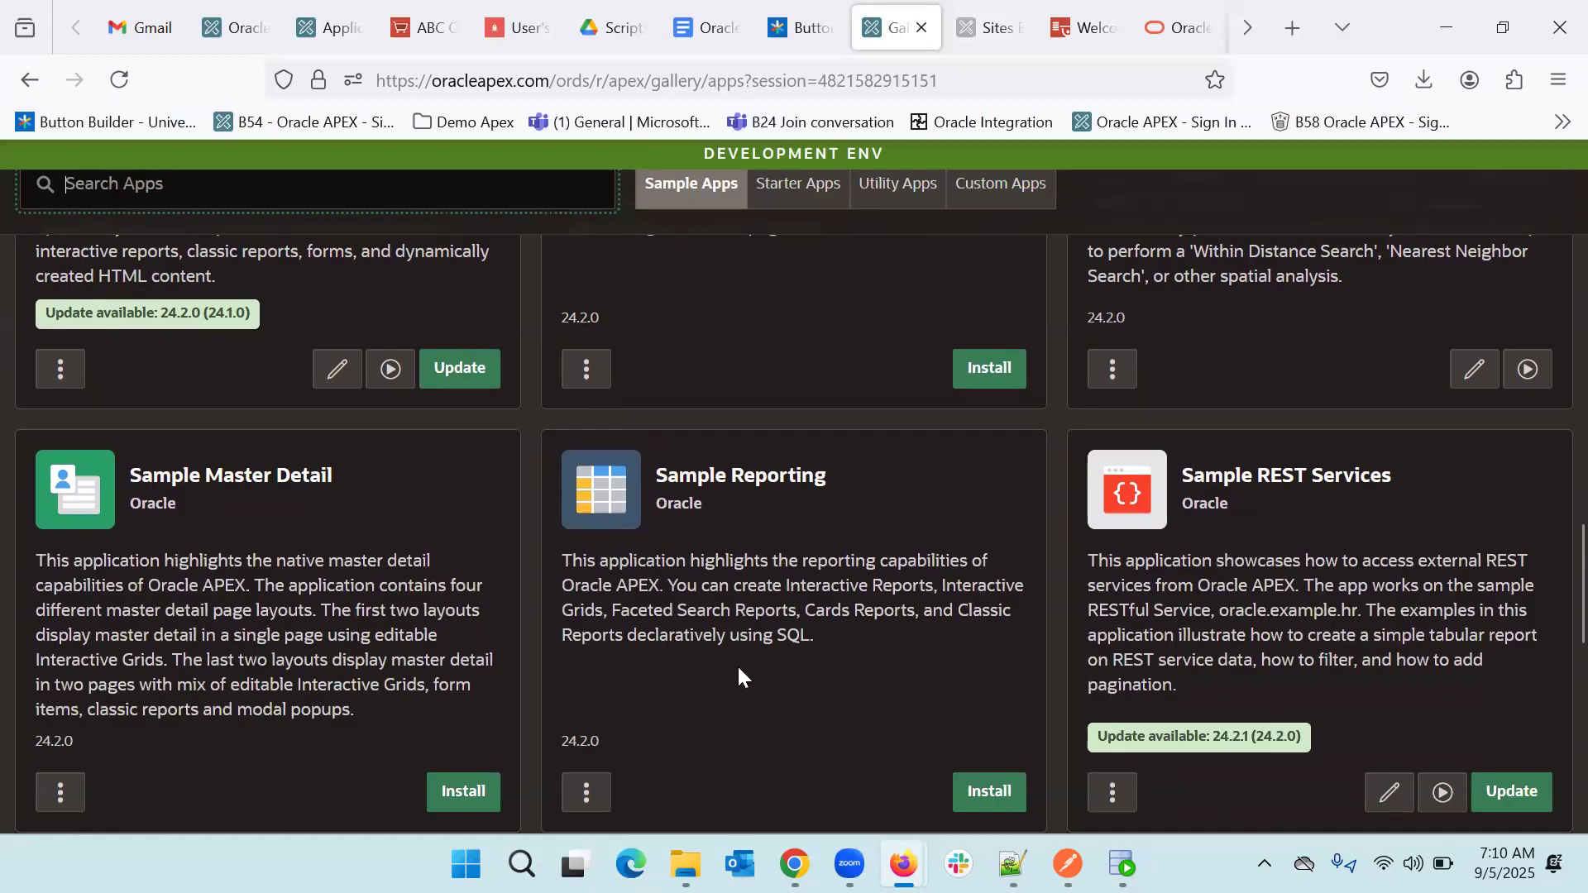
pyautogui.scroll(-6, 737, 663)
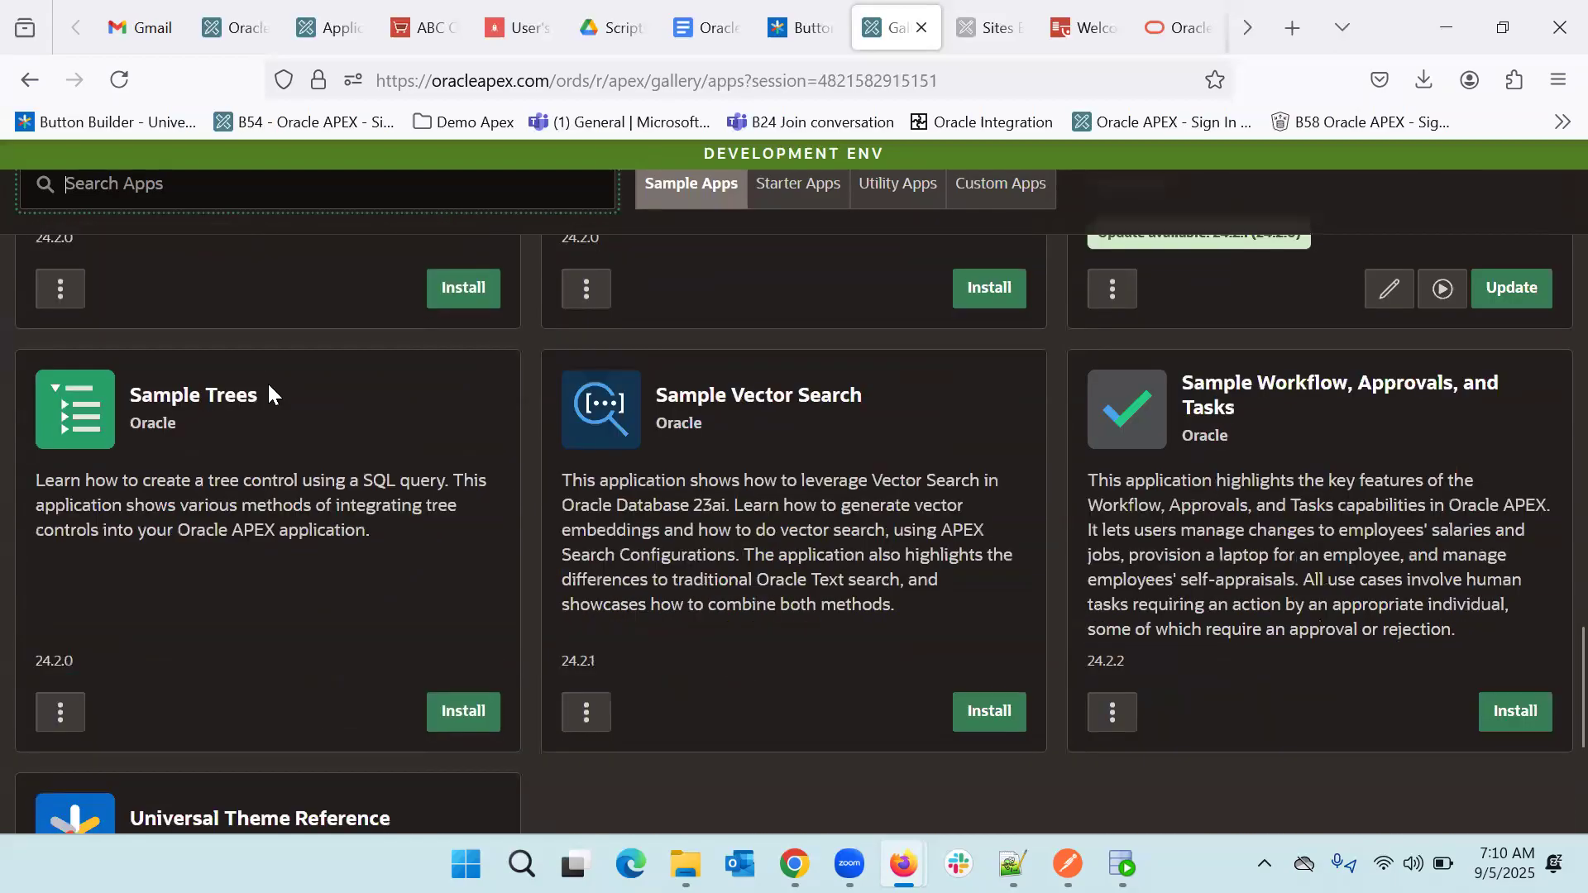
pyautogui.scroll(-3, 847, 519)
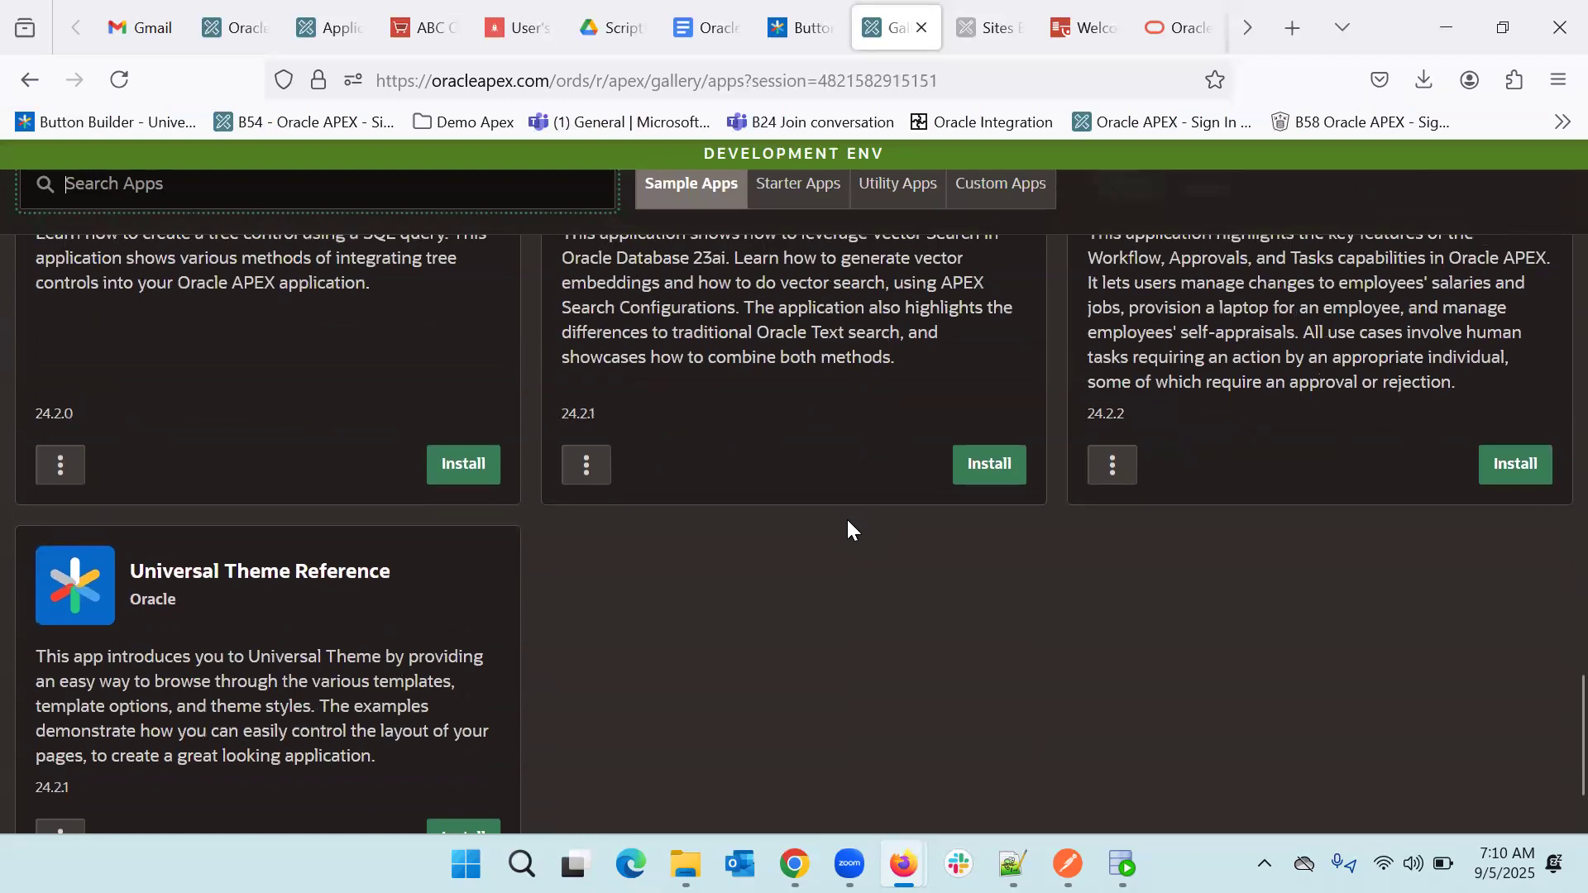
pyautogui.scroll(5, 846, 519)
pyautogui.scroll(8, 846, 529)
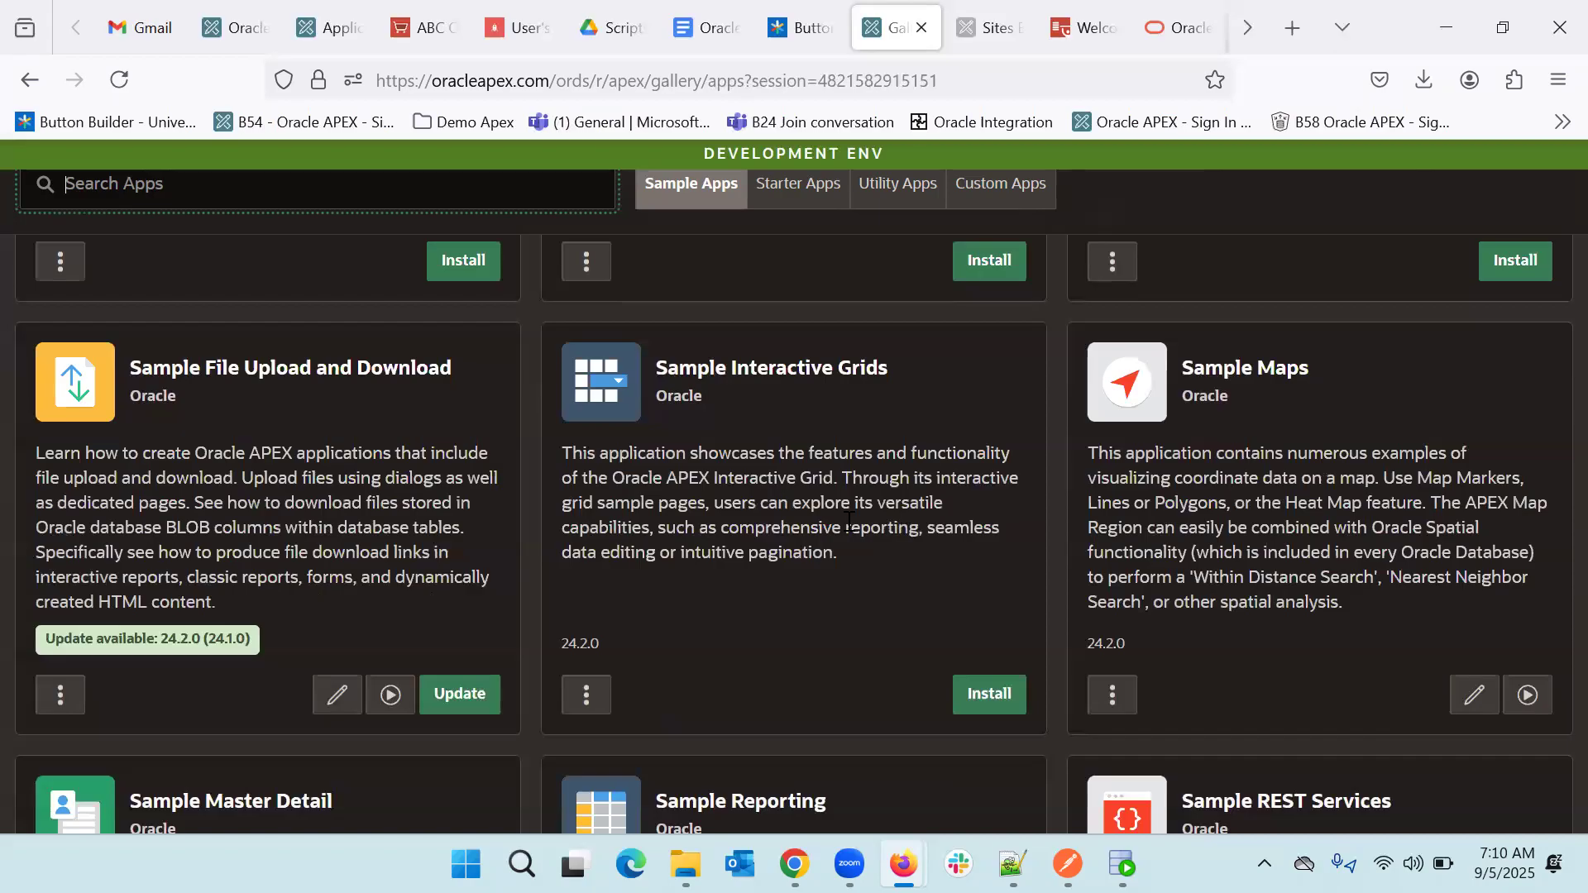
pyautogui.scroll(4, 848, 521)
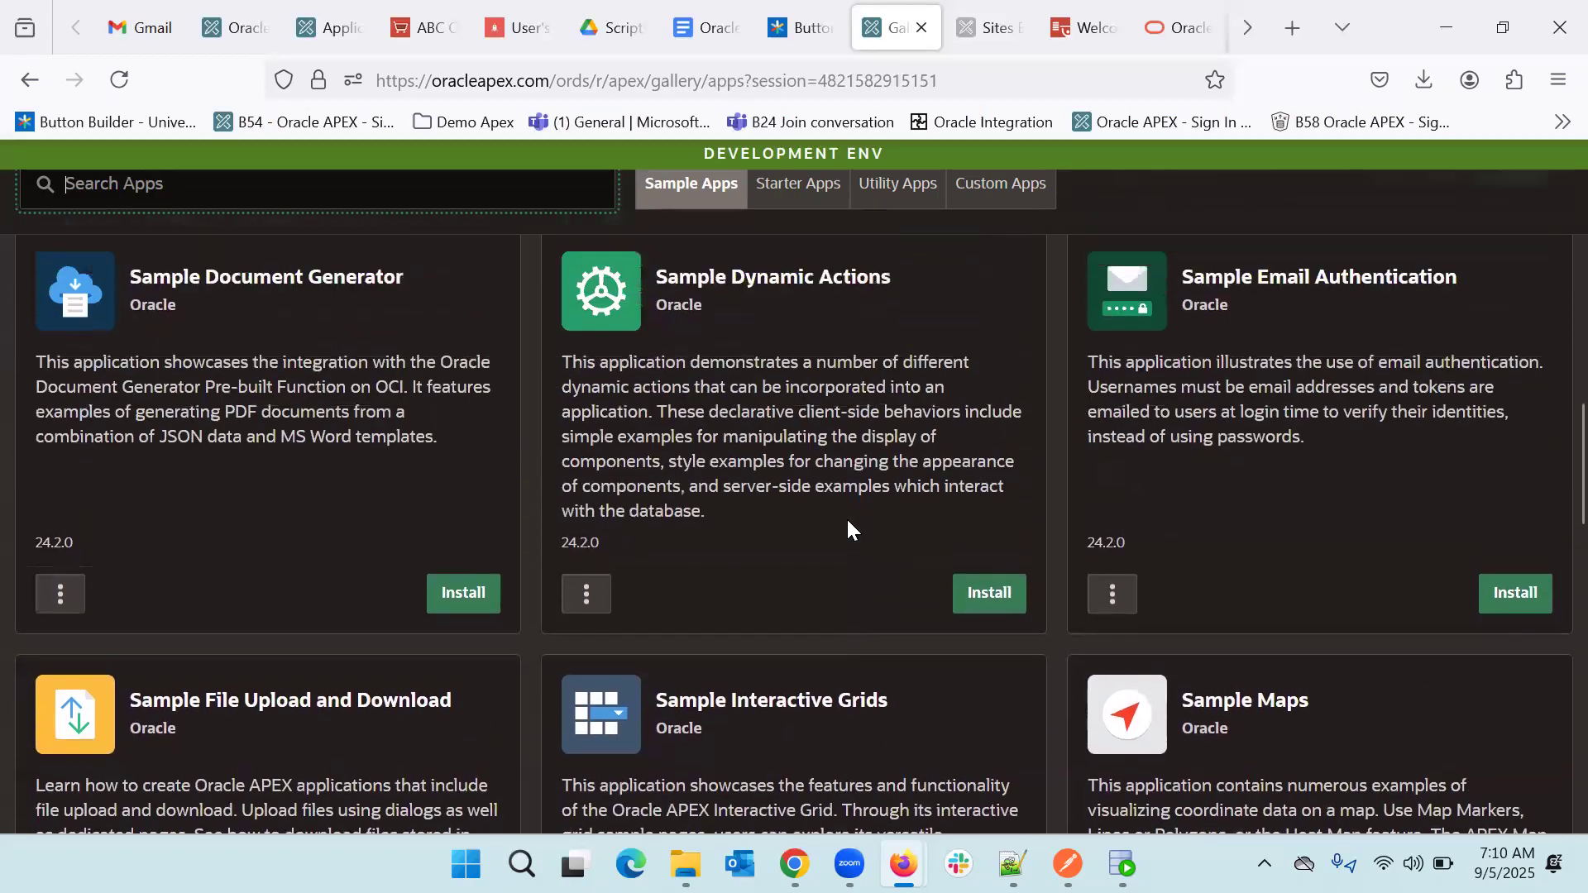
pyautogui.scroll(1, 848, 520)
pyautogui.scroll(3, 847, 521)
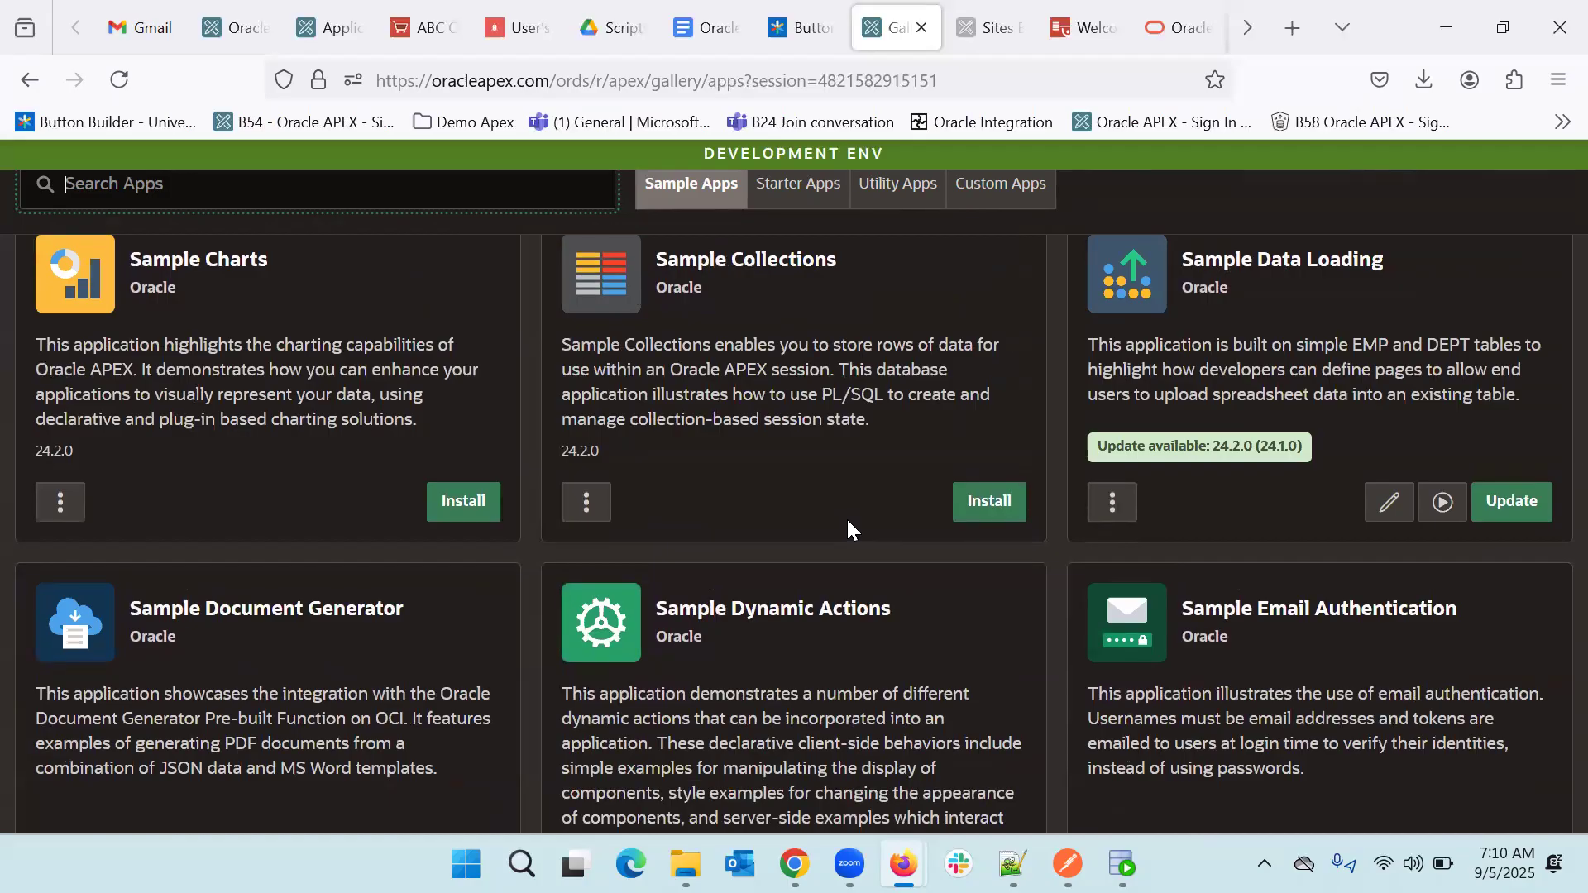
pyautogui.scroll(2, 847, 529)
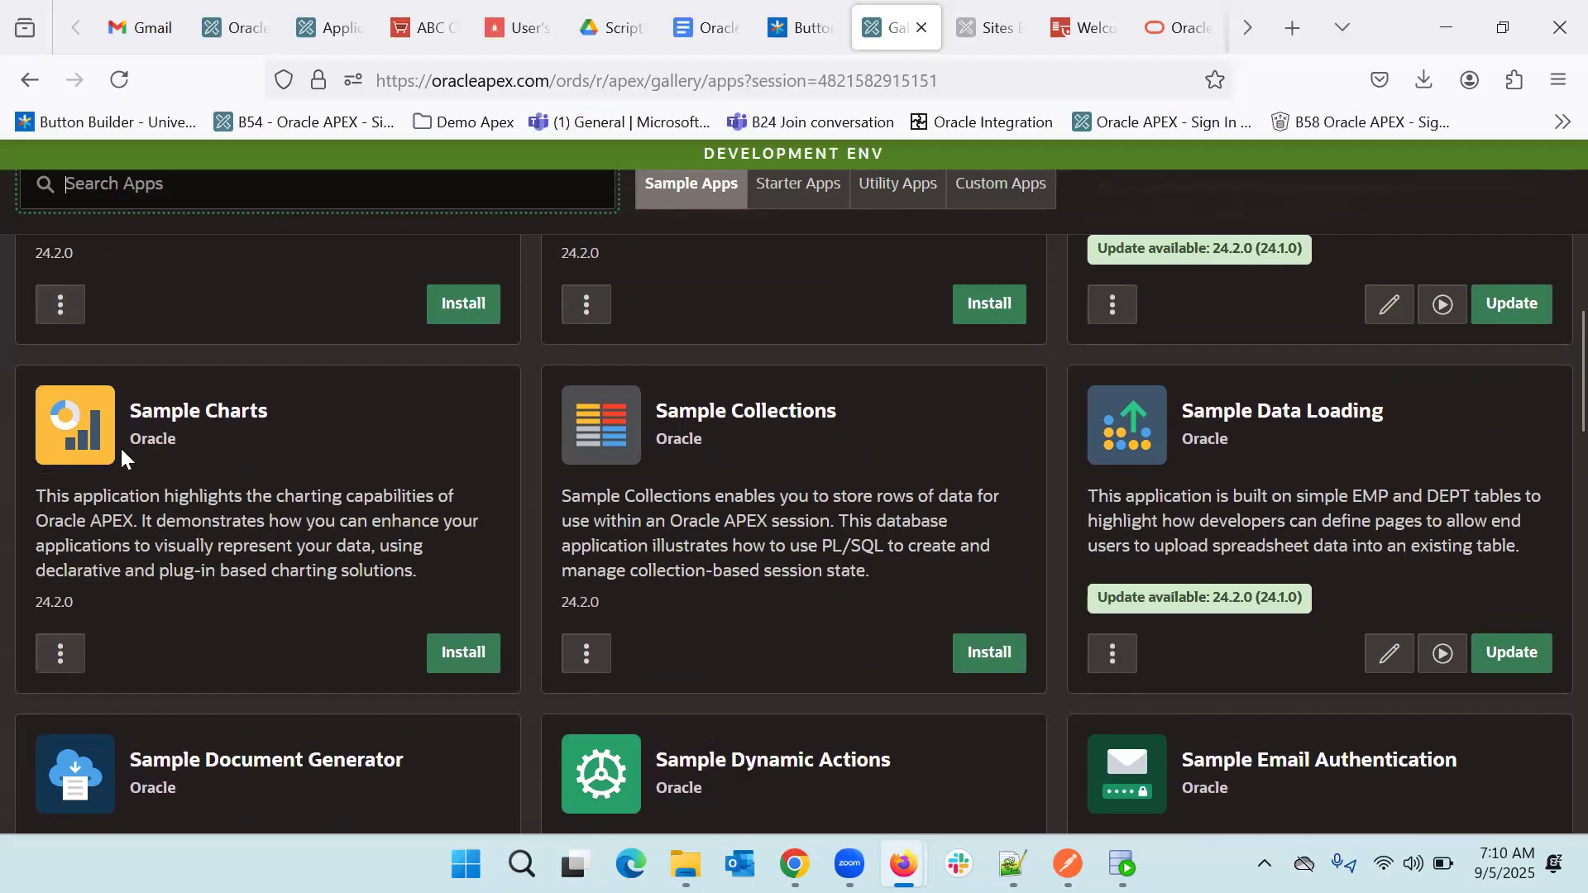
pyautogui.scroll(4, 208, 430)
pyautogui.scroll(5, 209, 430)
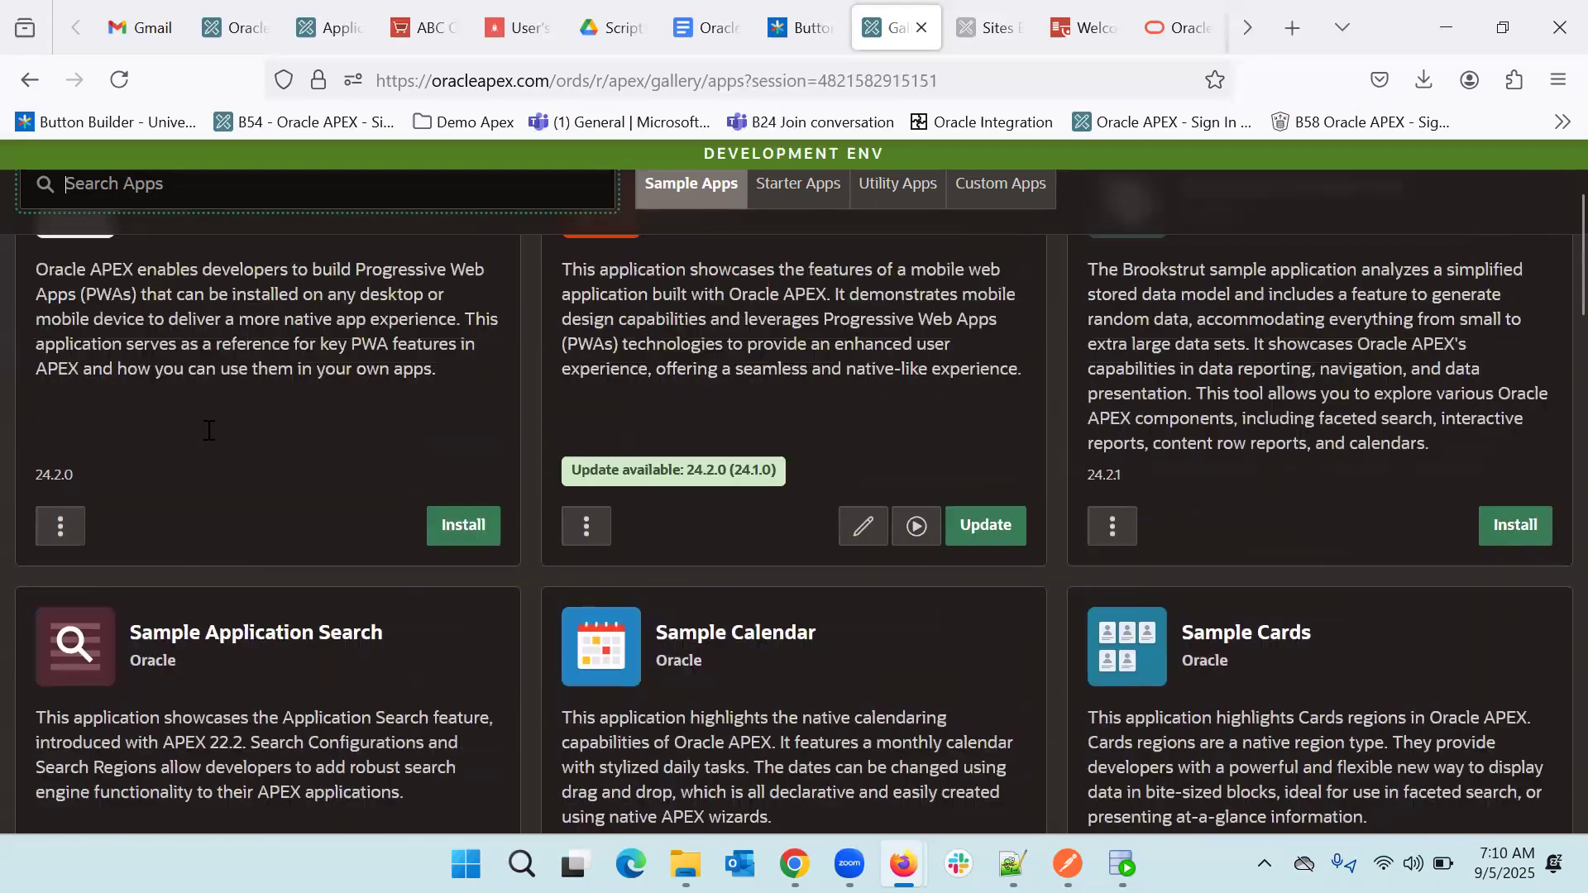
pyautogui.click(188, 213)
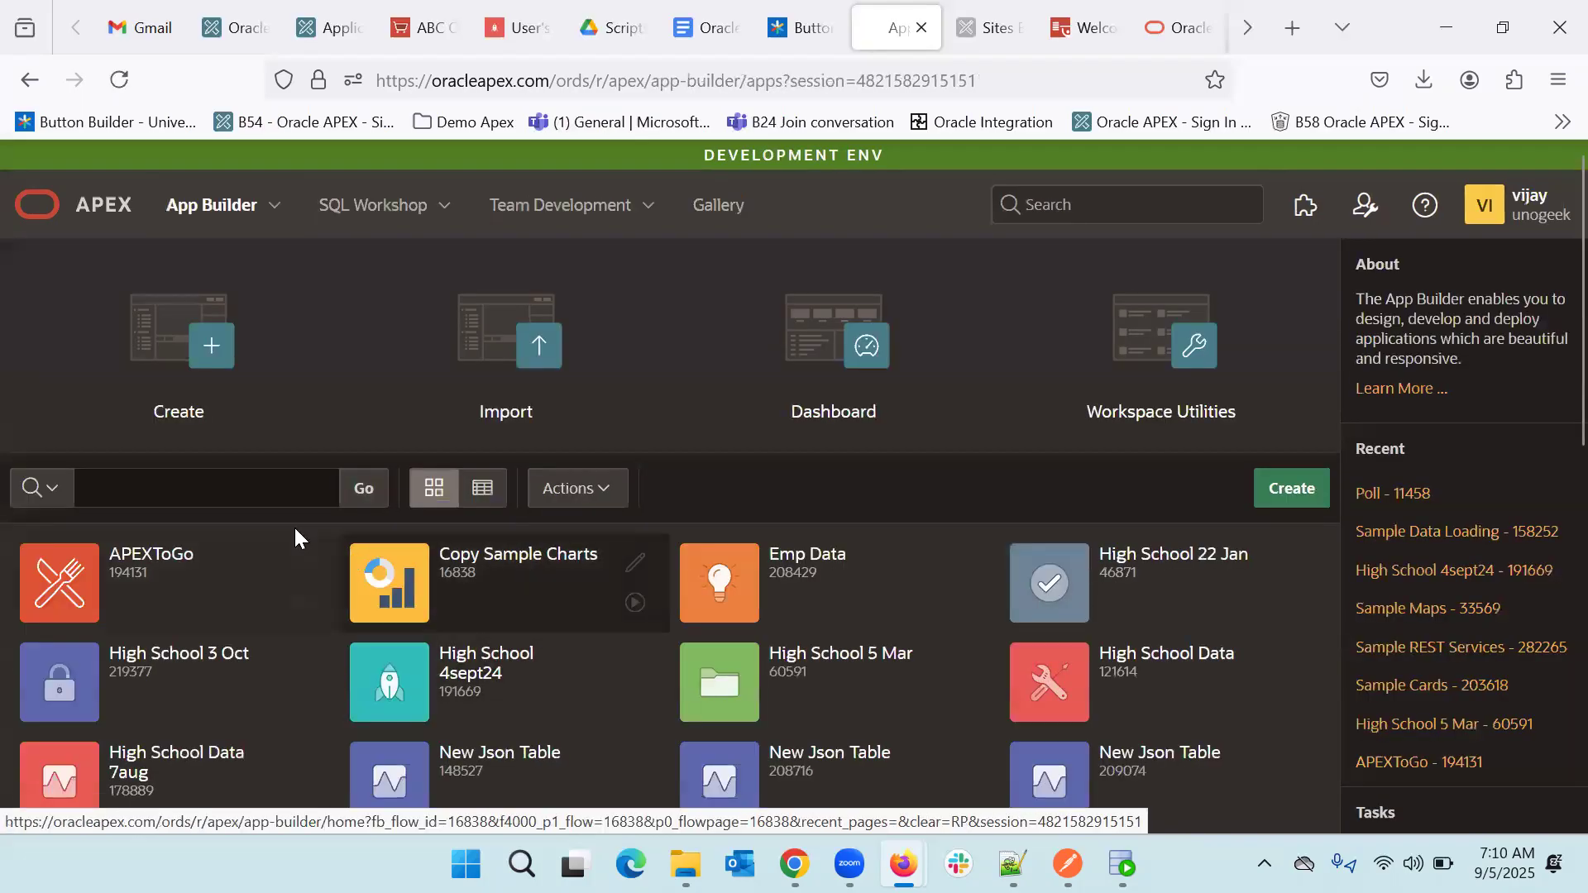
# - Filter the applications by 'charts' to find only Copy Sample Charts, then go to the Gallery
pyautogui.click(179, 492)
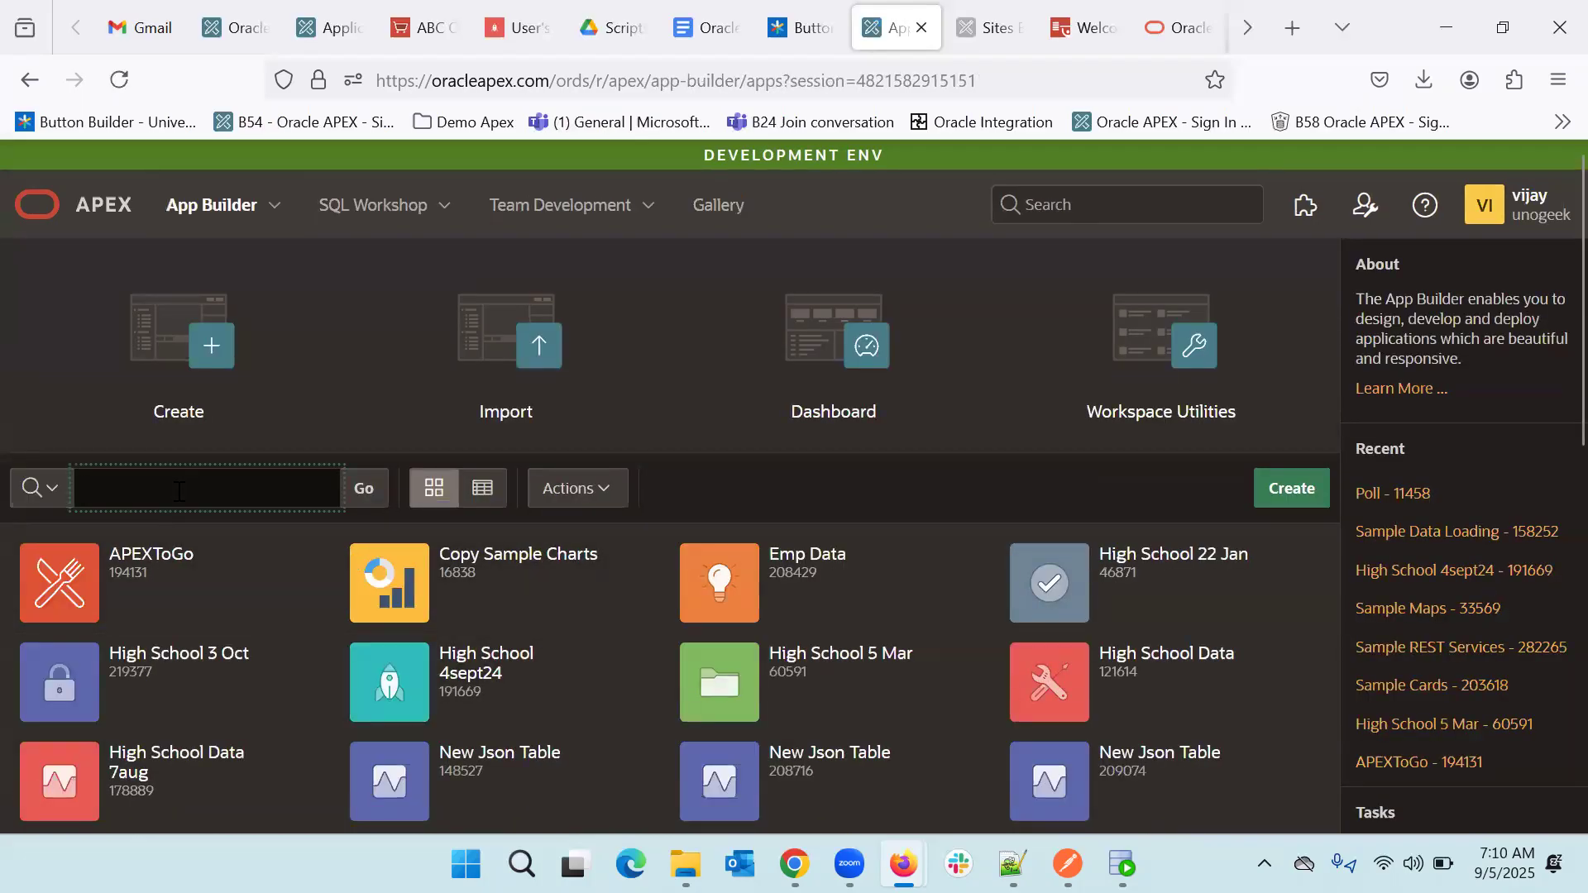
pyautogui.press('Return')
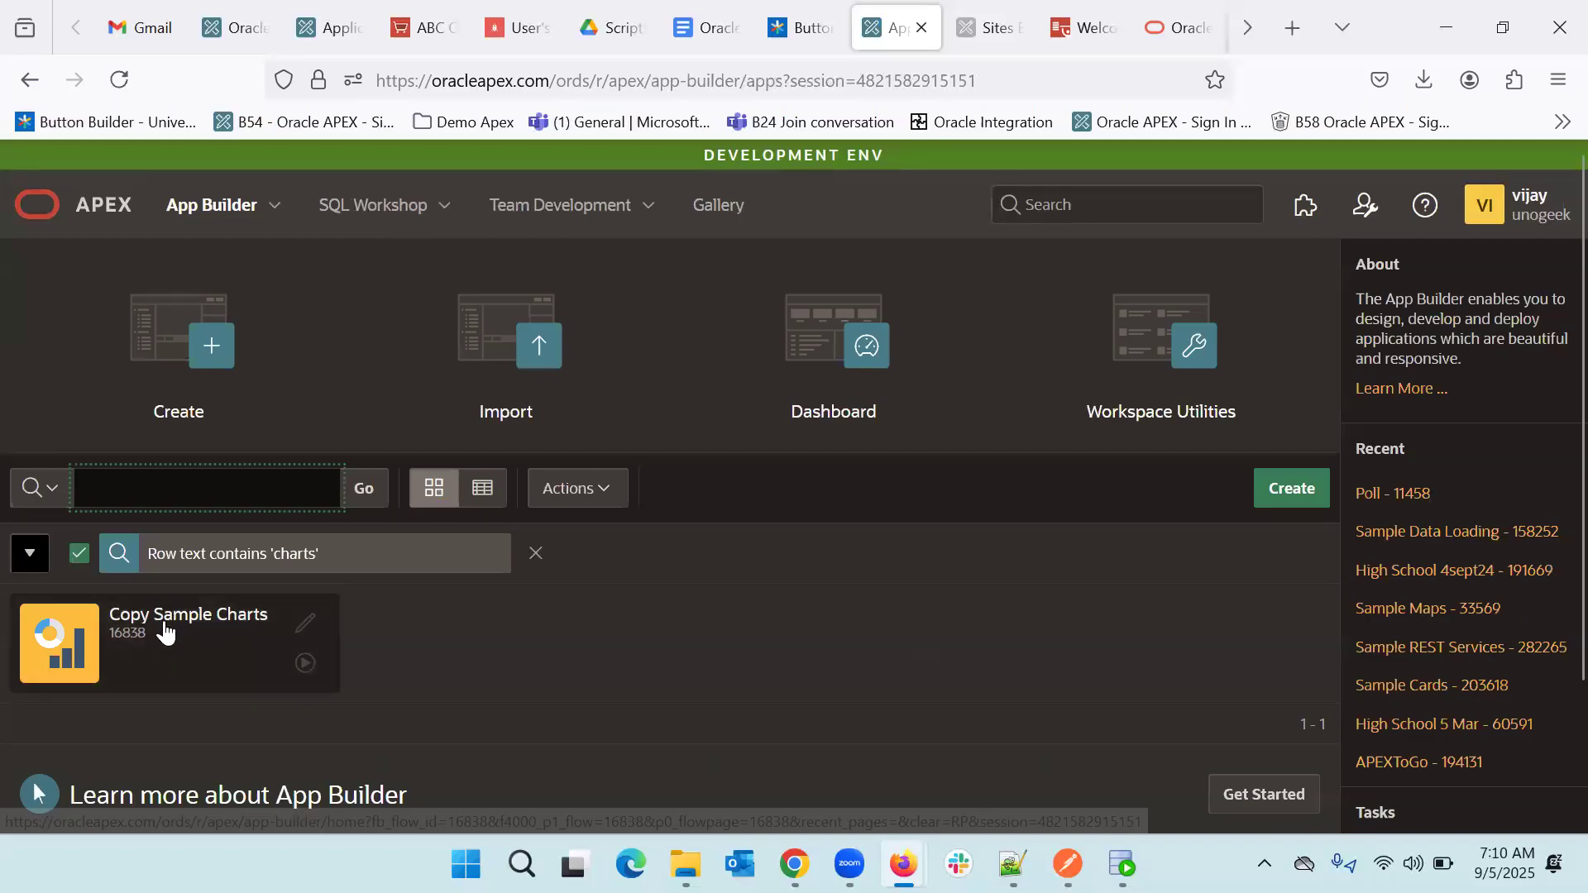
pyautogui.click(716, 210)
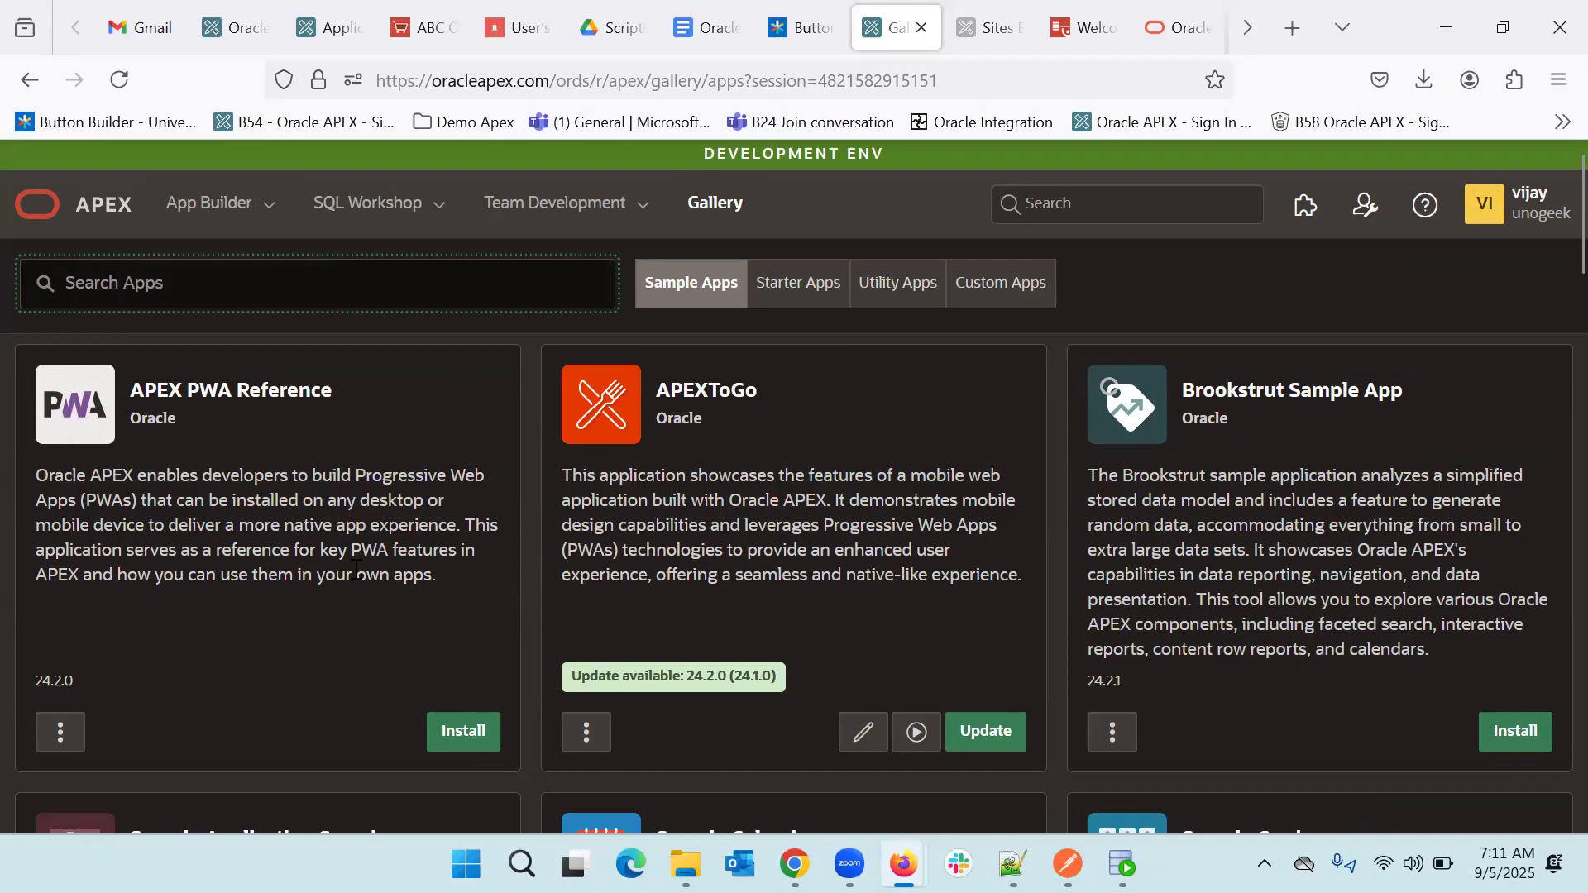
# - Briefly view SQL Workshop's recently created tables, then go back to the sample app Gallery
pyautogui.click(362, 205)
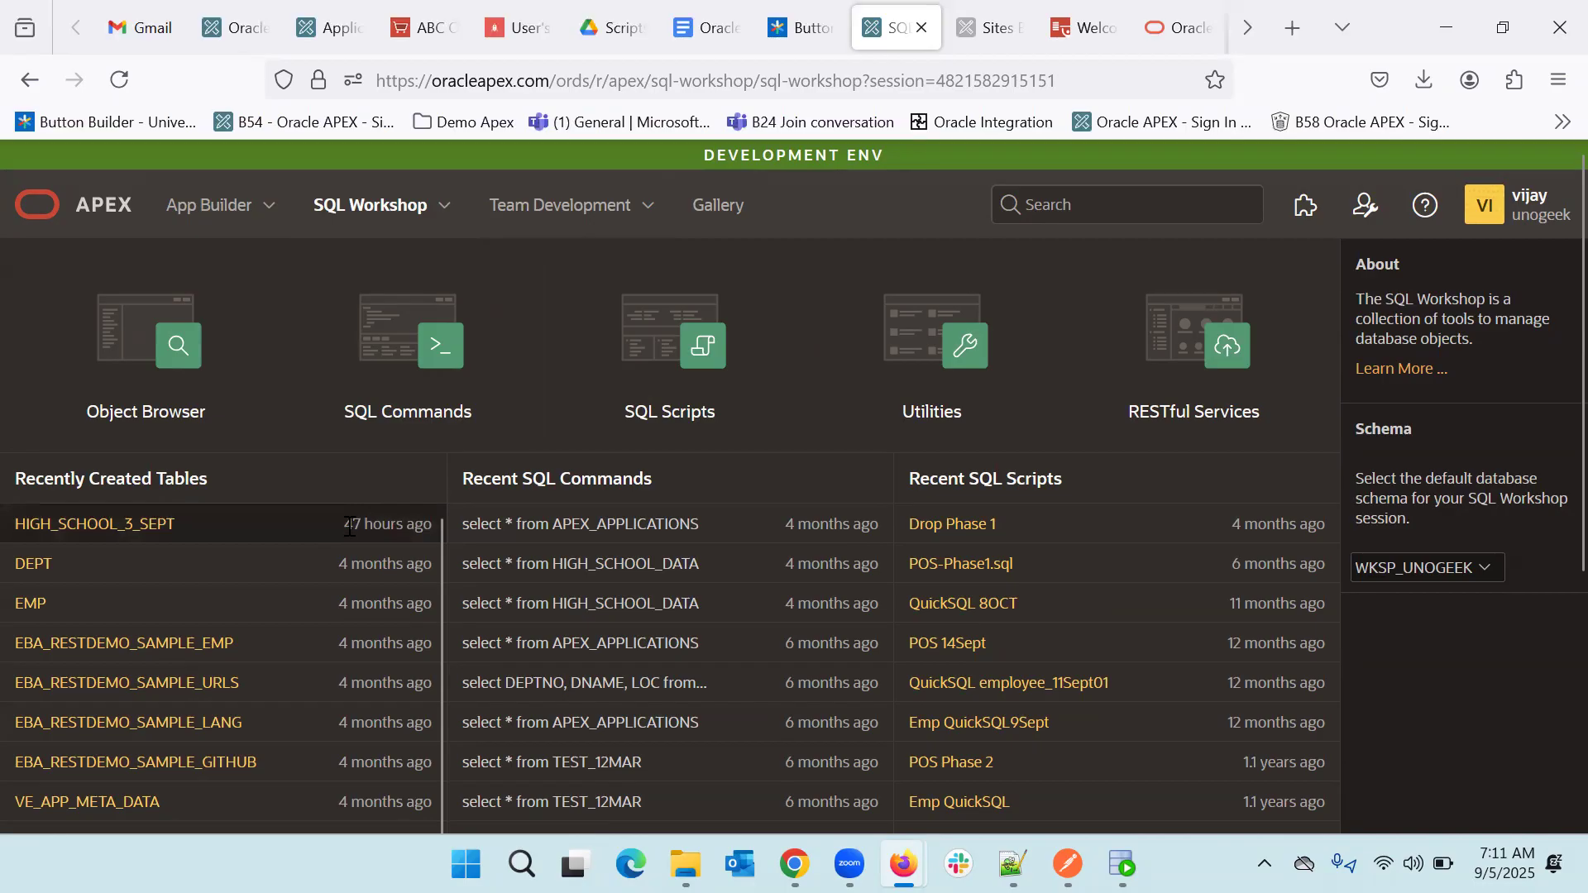
pyautogui.moveTo(346, 530); pyautogui.dragTo(427, 527)
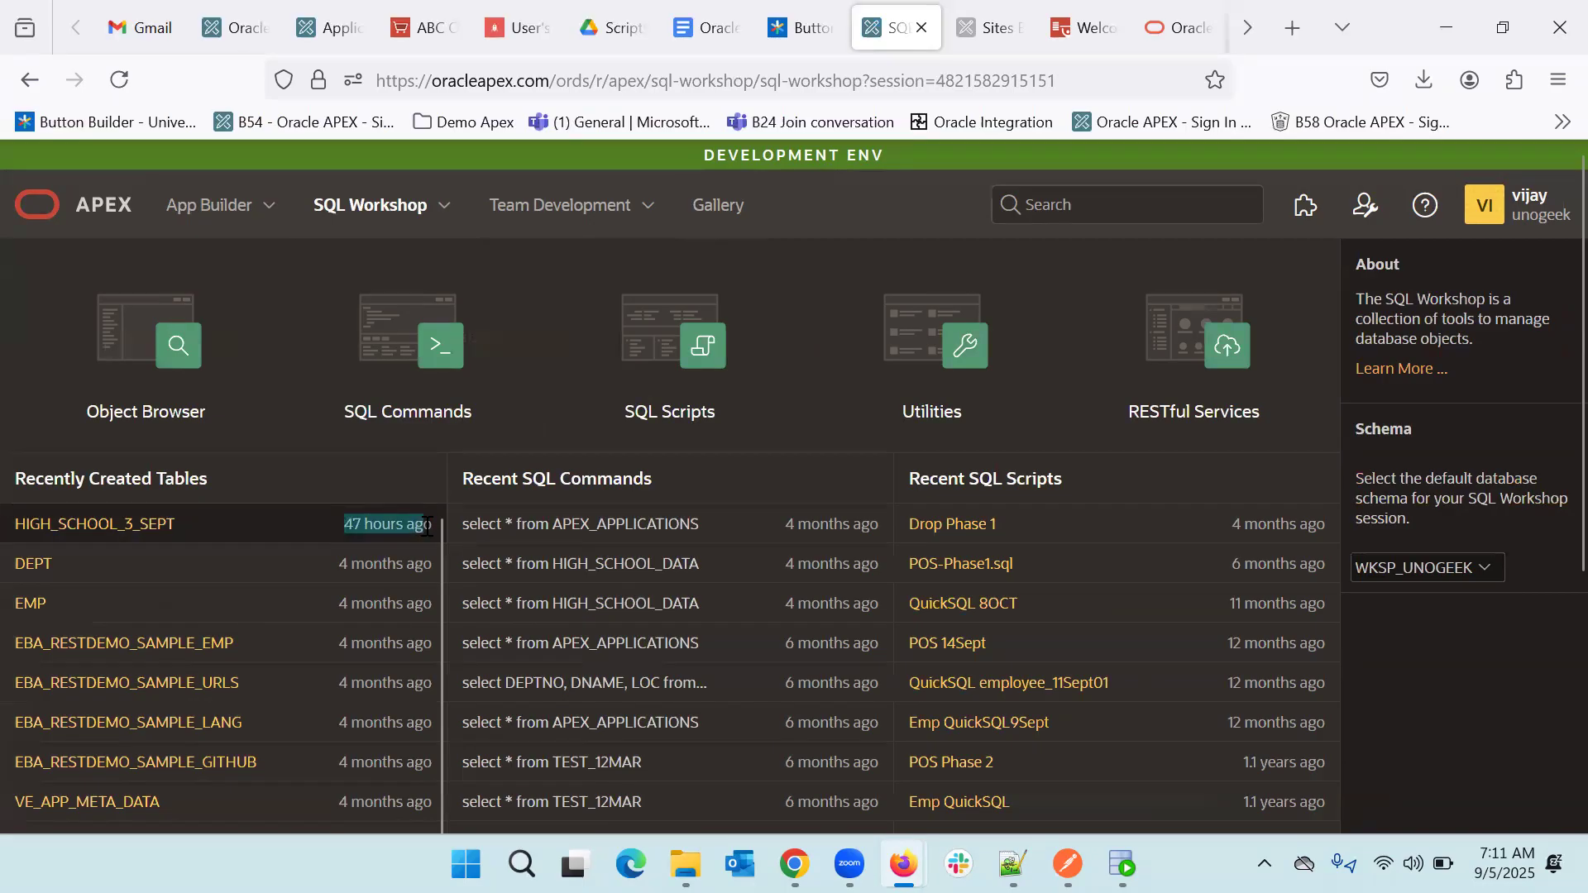
pyautogui.click(710, 205)
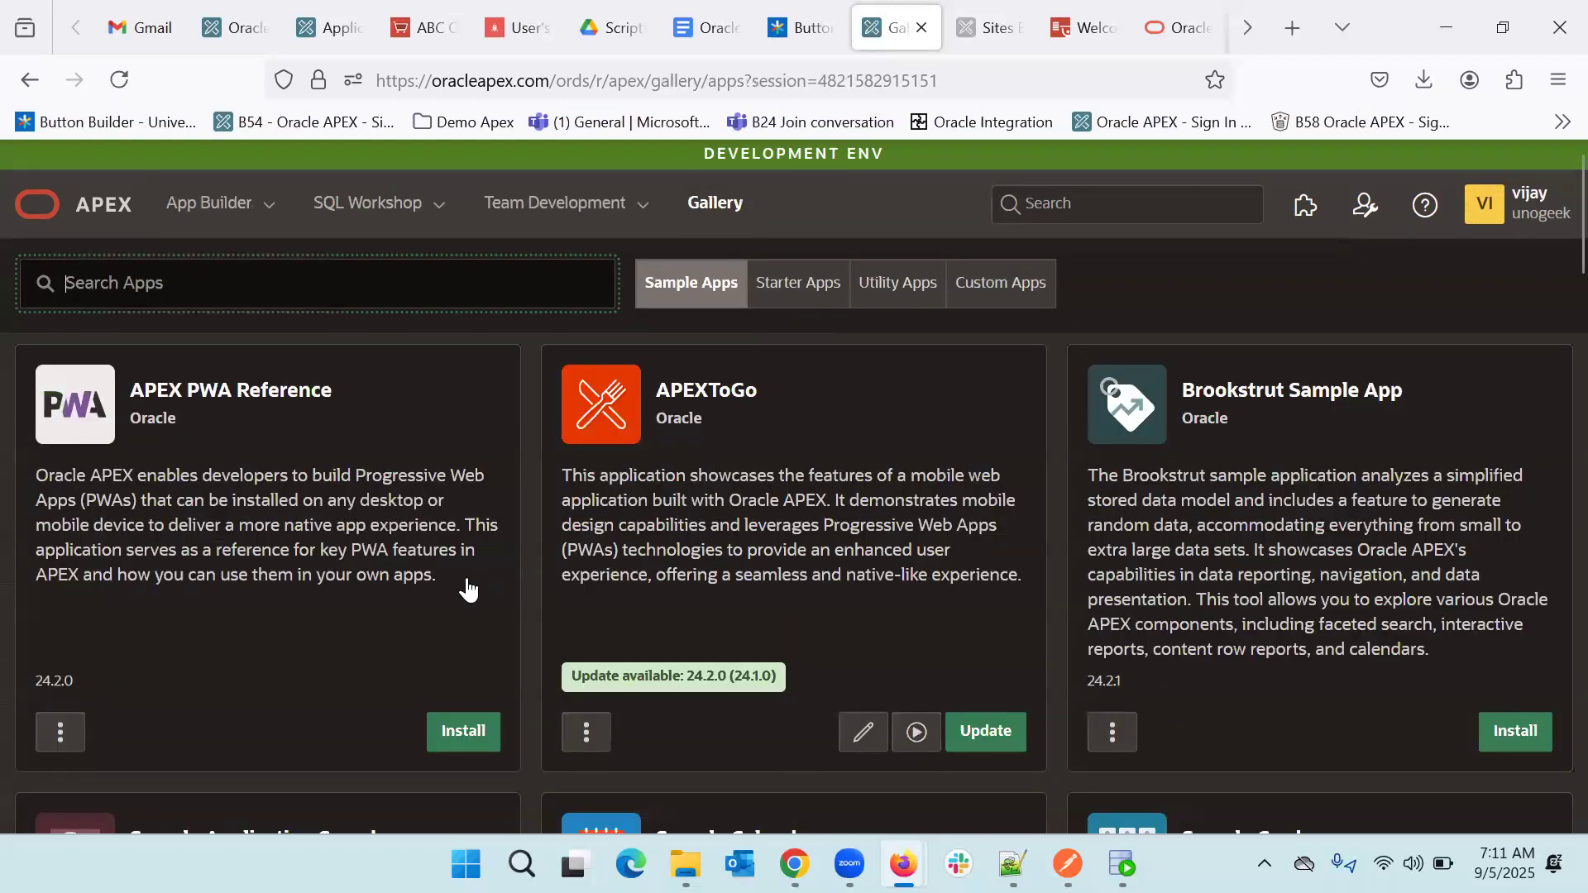
# - Install Sample Charts from the Gallery, then switch to SQL Workshop to see its tables
pyautogui.scroll(-5, 467, 589)
pyautogui.scroll(-2, 467, 589)
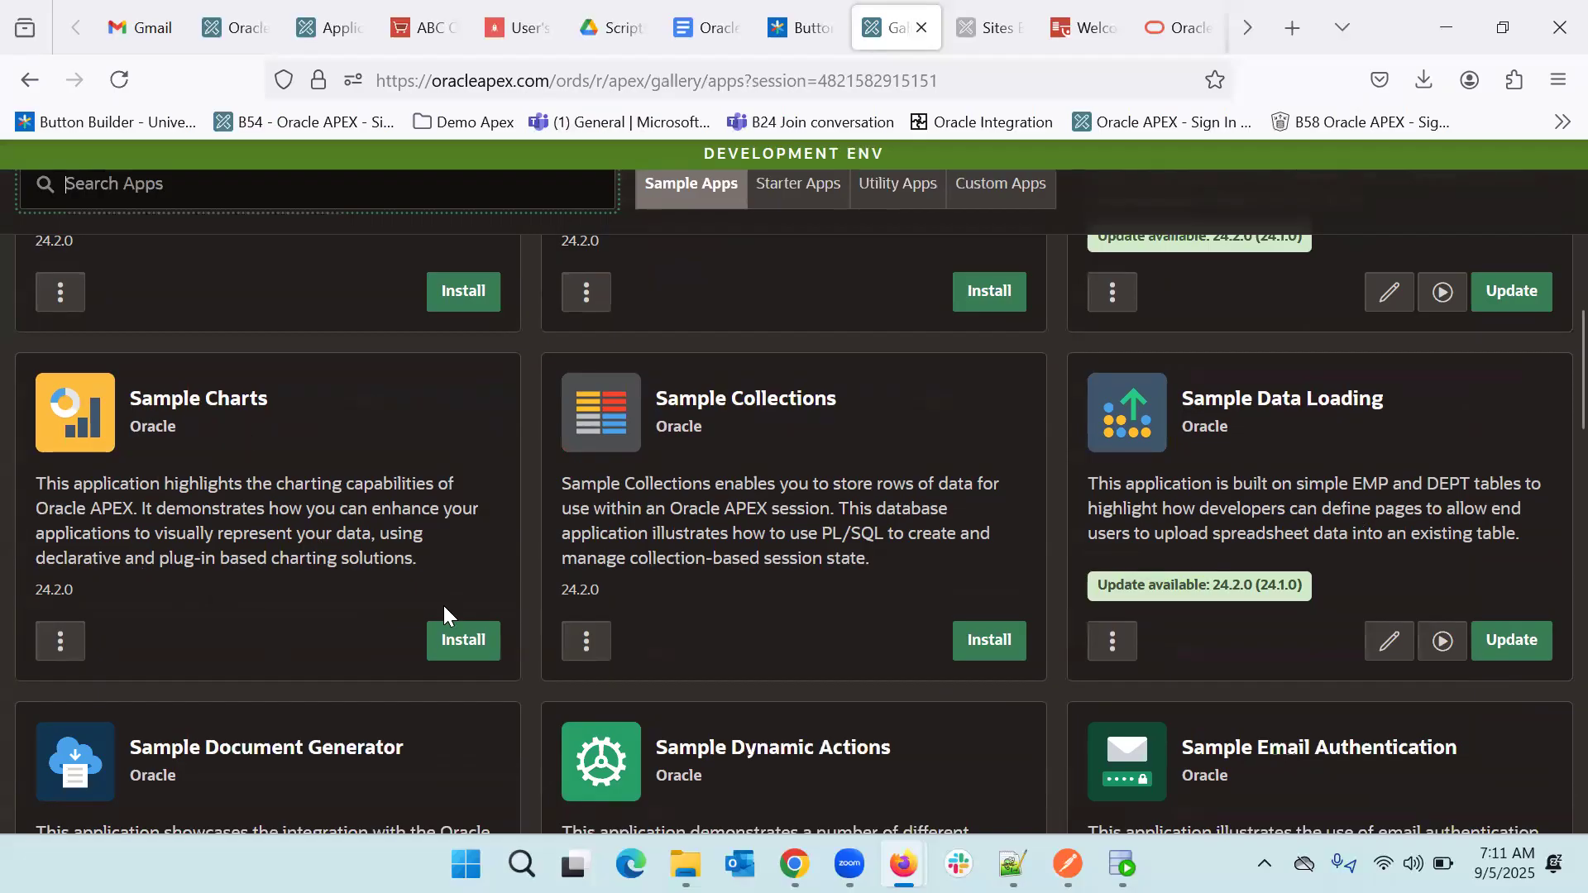
pyautogui.click(473, 657)
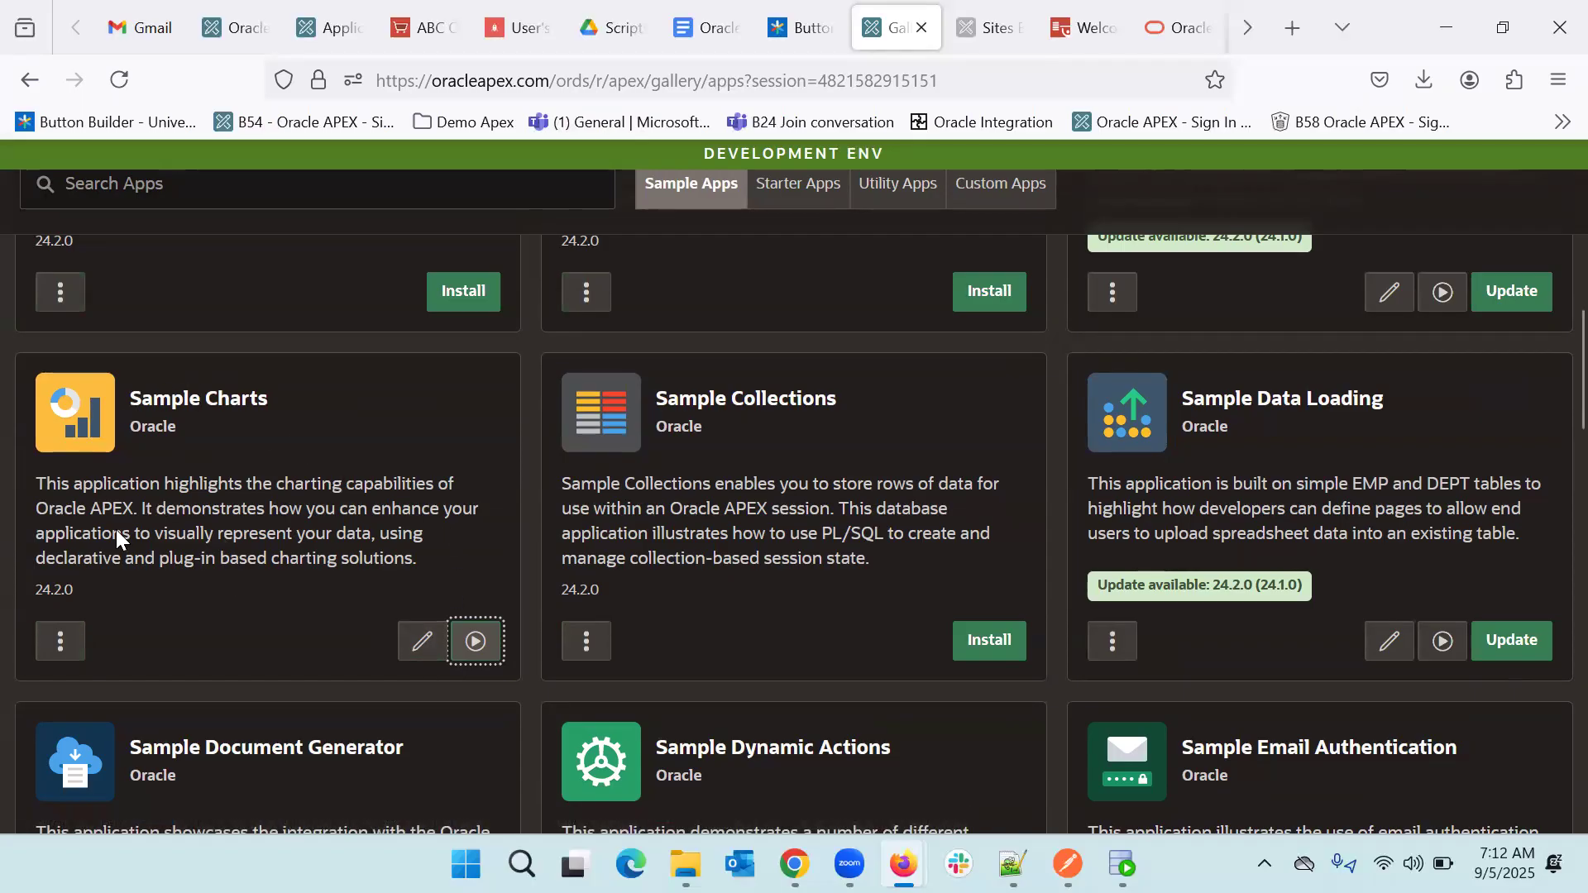
pyautogui.scroll(1, 227, 545)
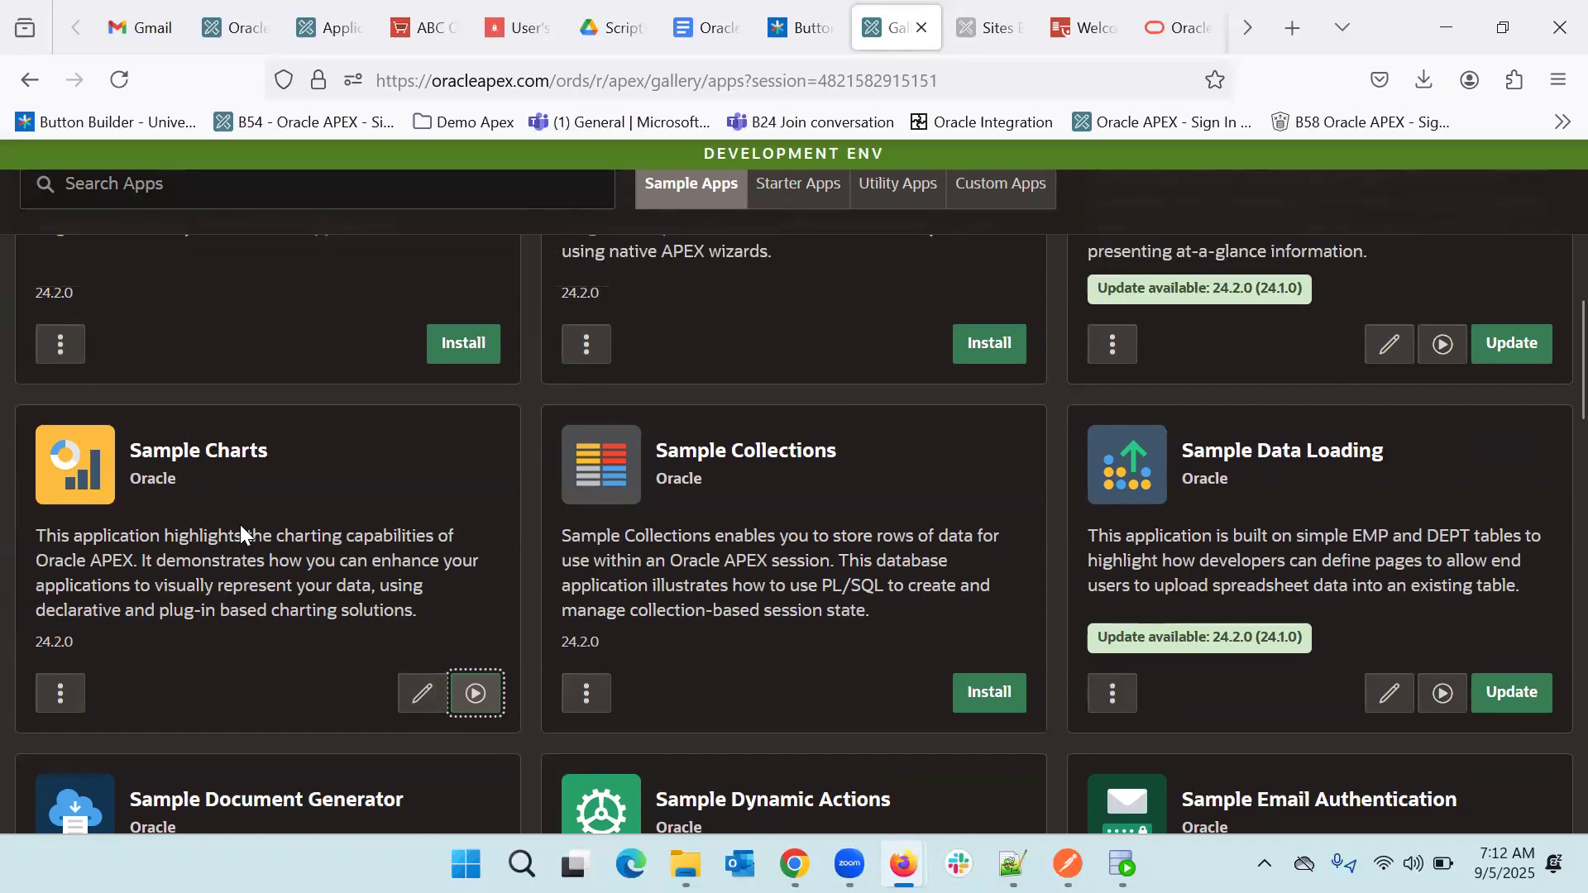
pyautogui.scroll(-1, 240, 531)
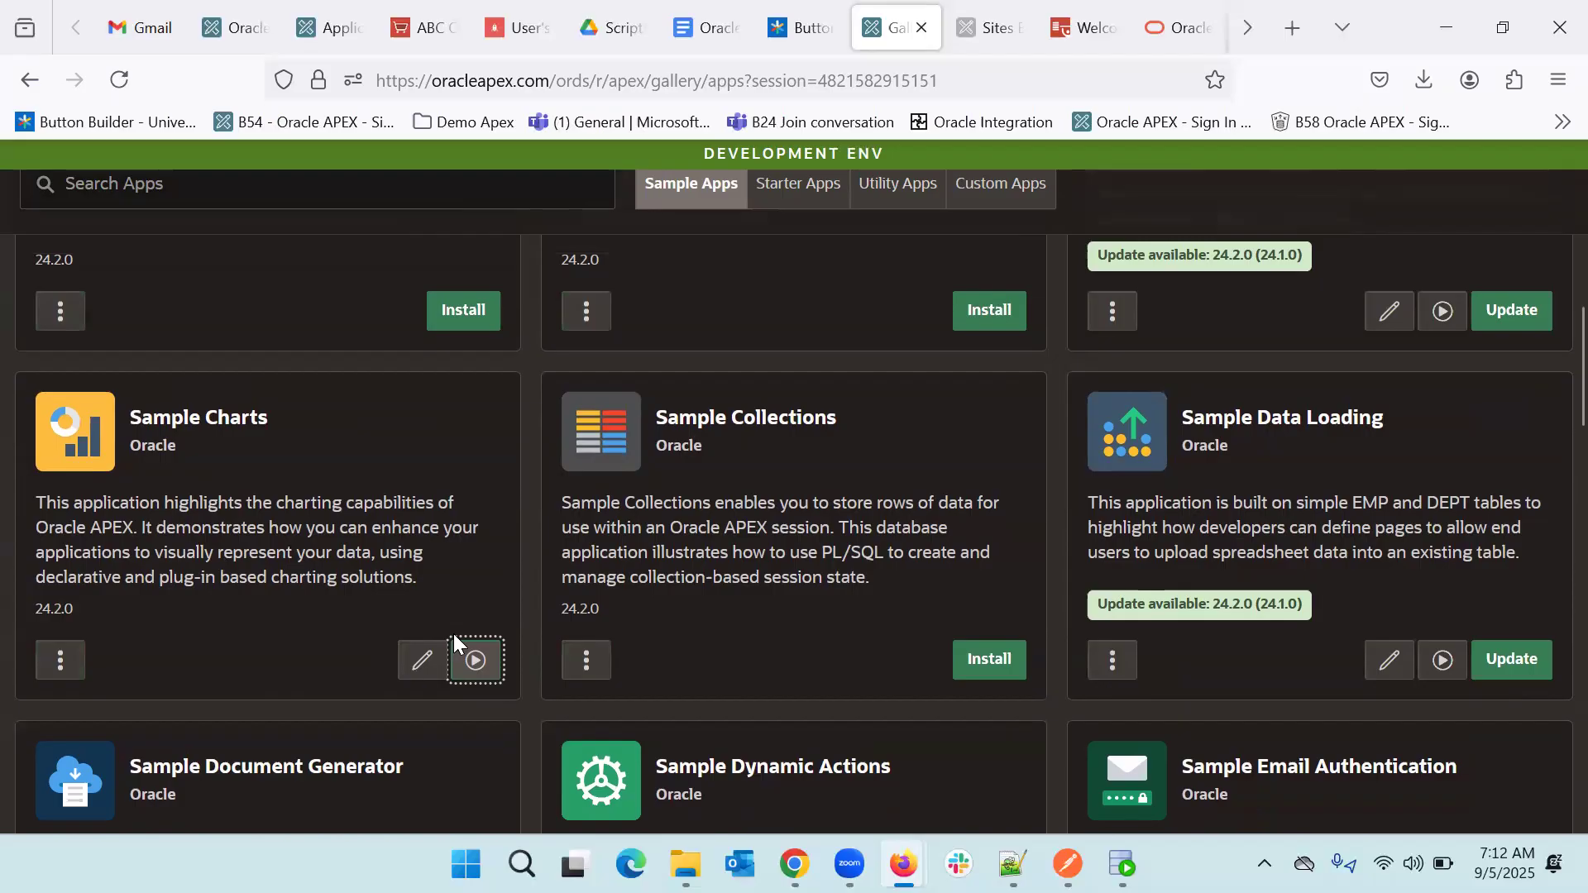
pyautogui.scroll(2, 453, 633)
pyautogui.scroll(-2, 453, 632)
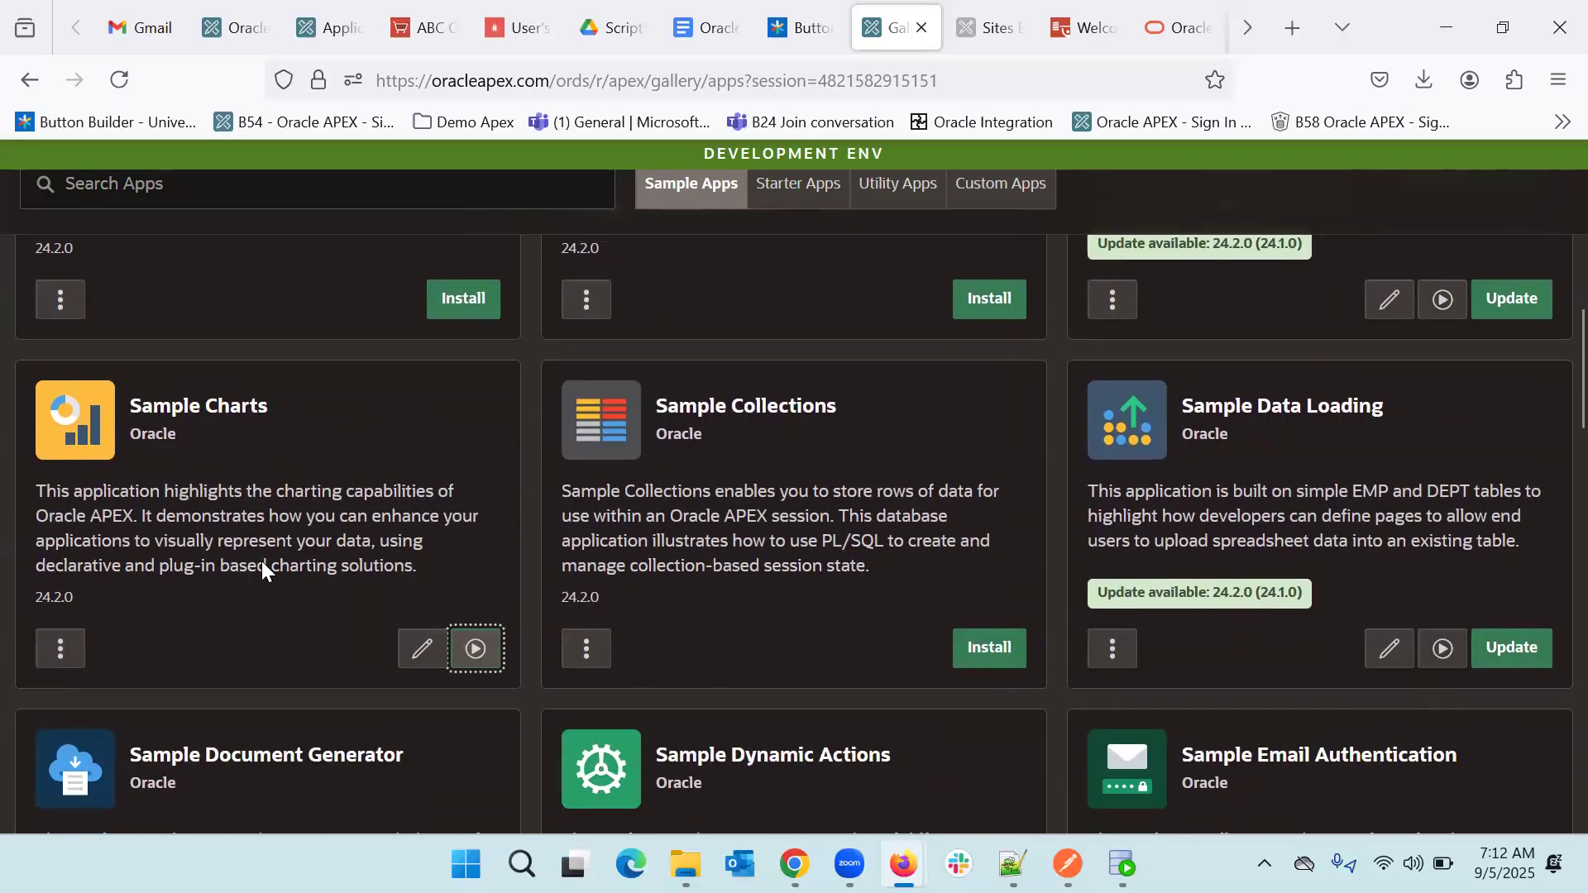
pyautogui.scroll(10, 290, 542)
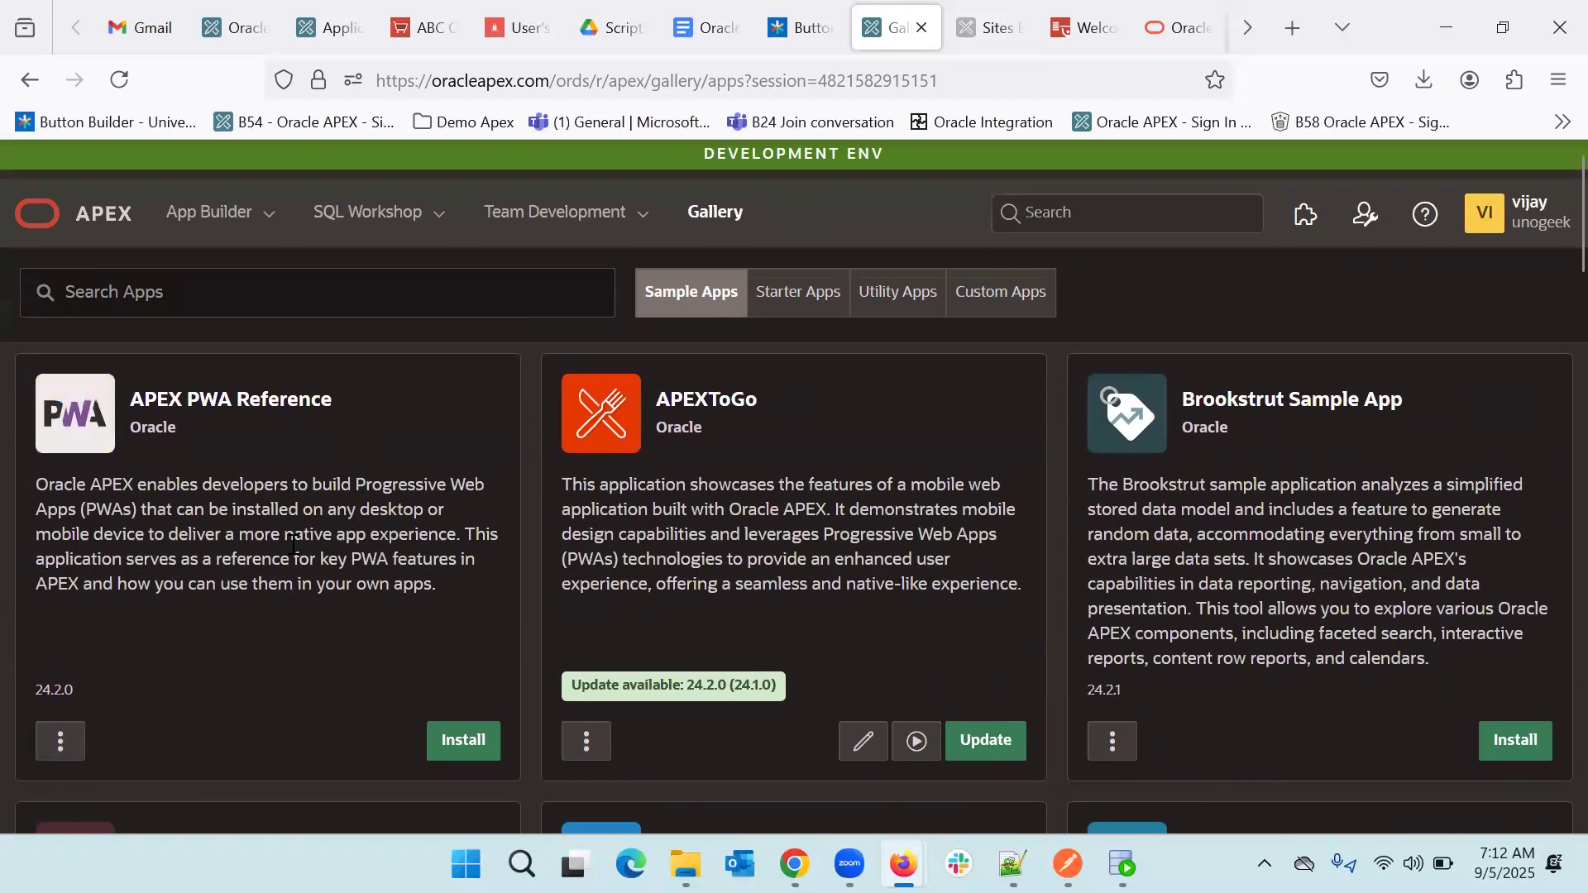
pyautogui.click(352, 211)
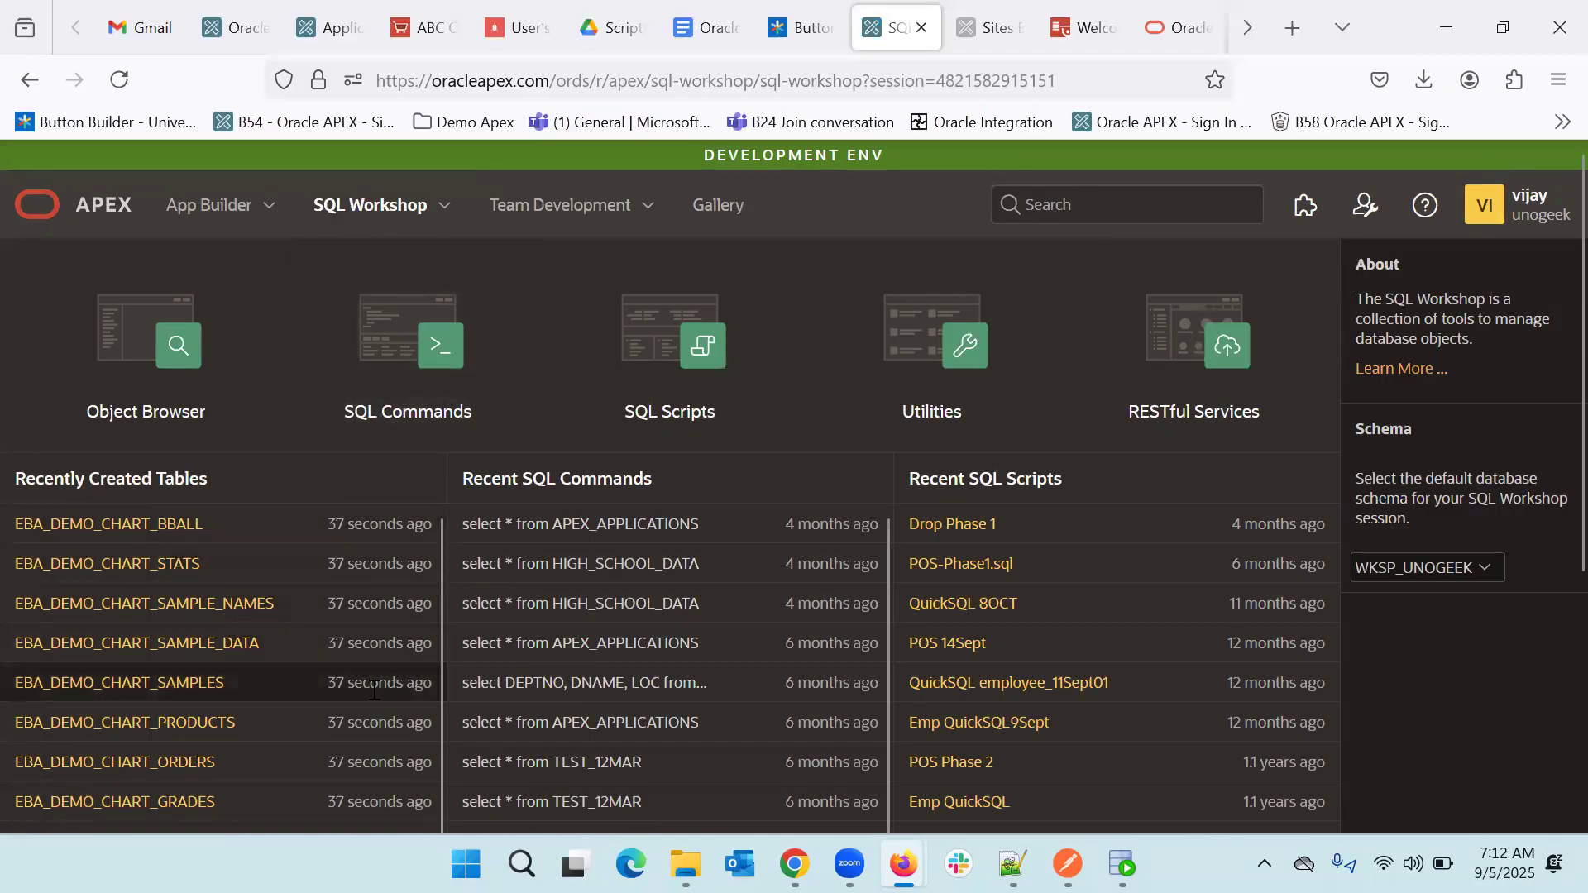
# - Review the new EBA_DEMO_CHART tables, then show the App Builder list with Sample Charts (13525)
pyautogui.scroll(-2, 372, 688)
pyautogui.scroll(-3, 372, 688)
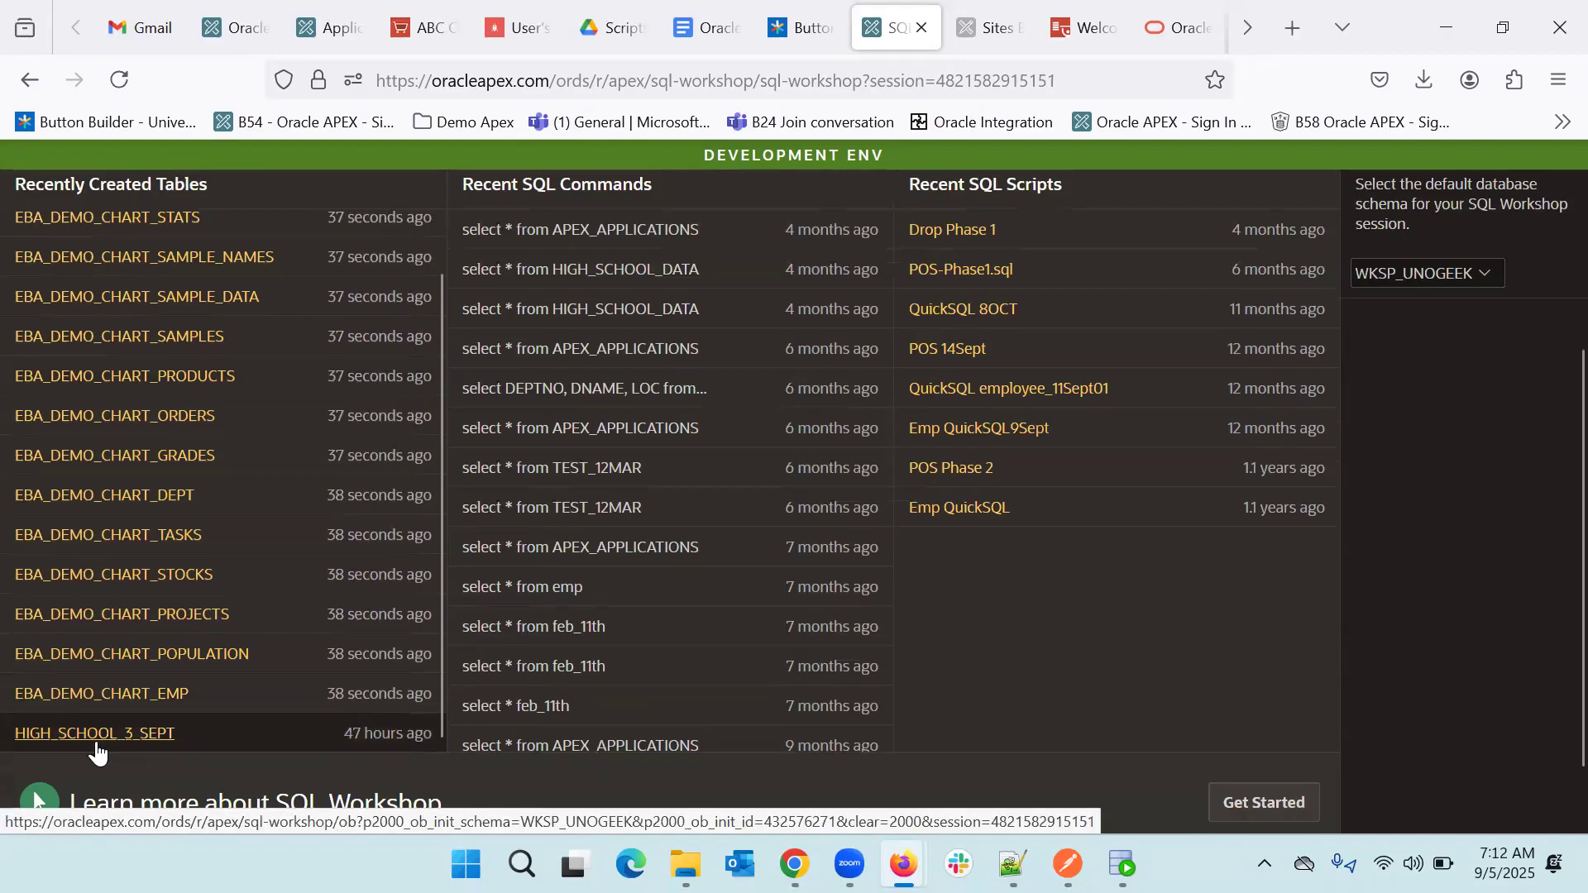
pyautogui.scroll(1, 360, 700)
pyautogui.scroll(-1, 361, 701)
pyautogui.scroll(1, 303, 716)
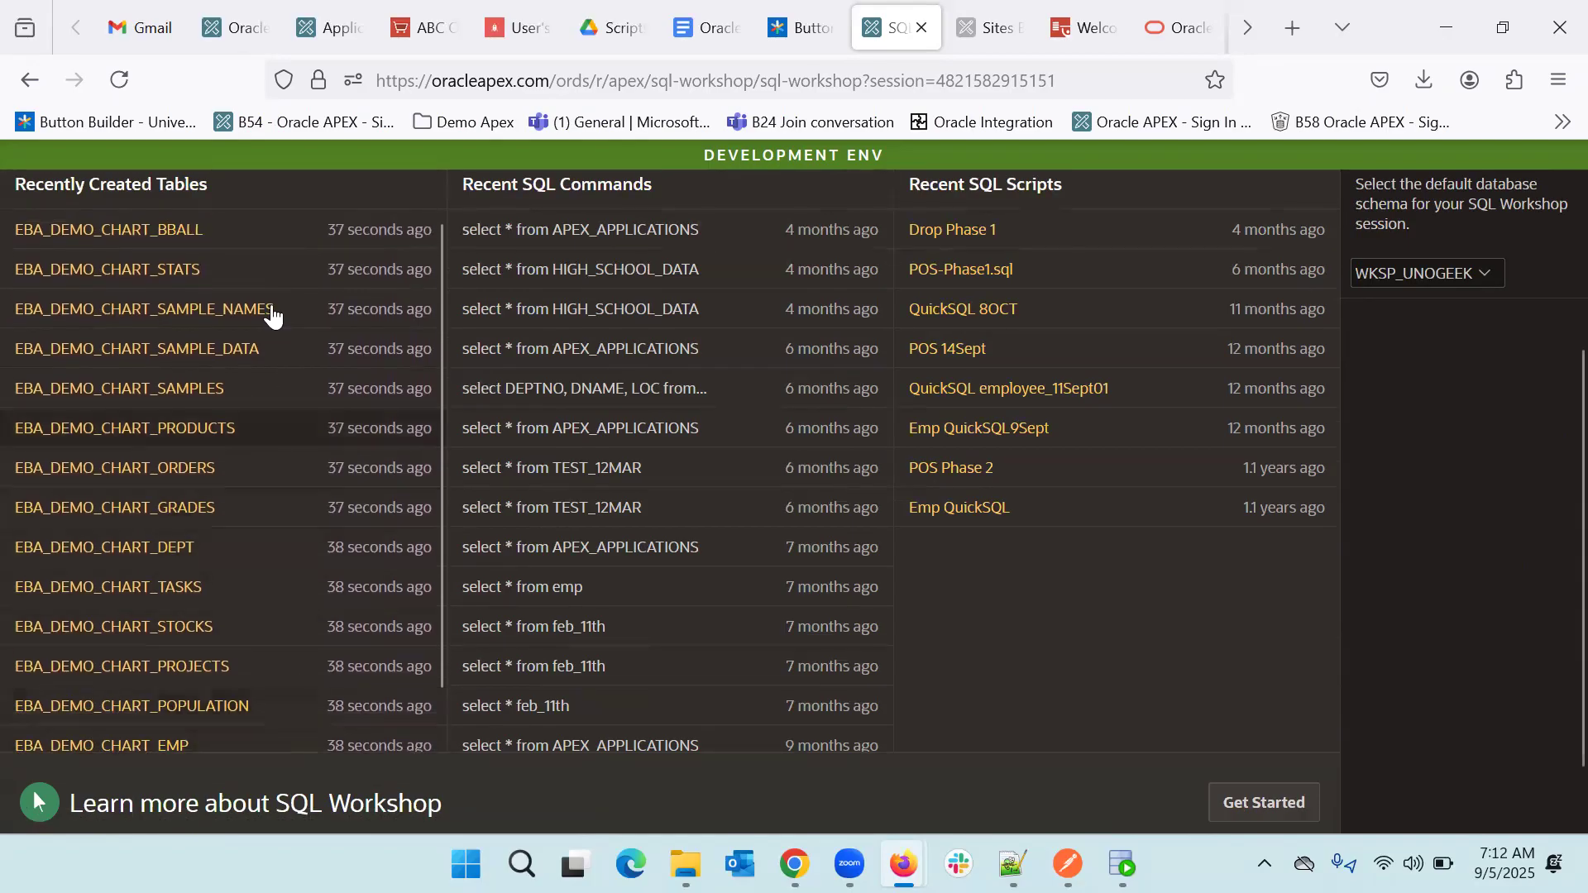
pyautogui.scroll(3, 400, 222)
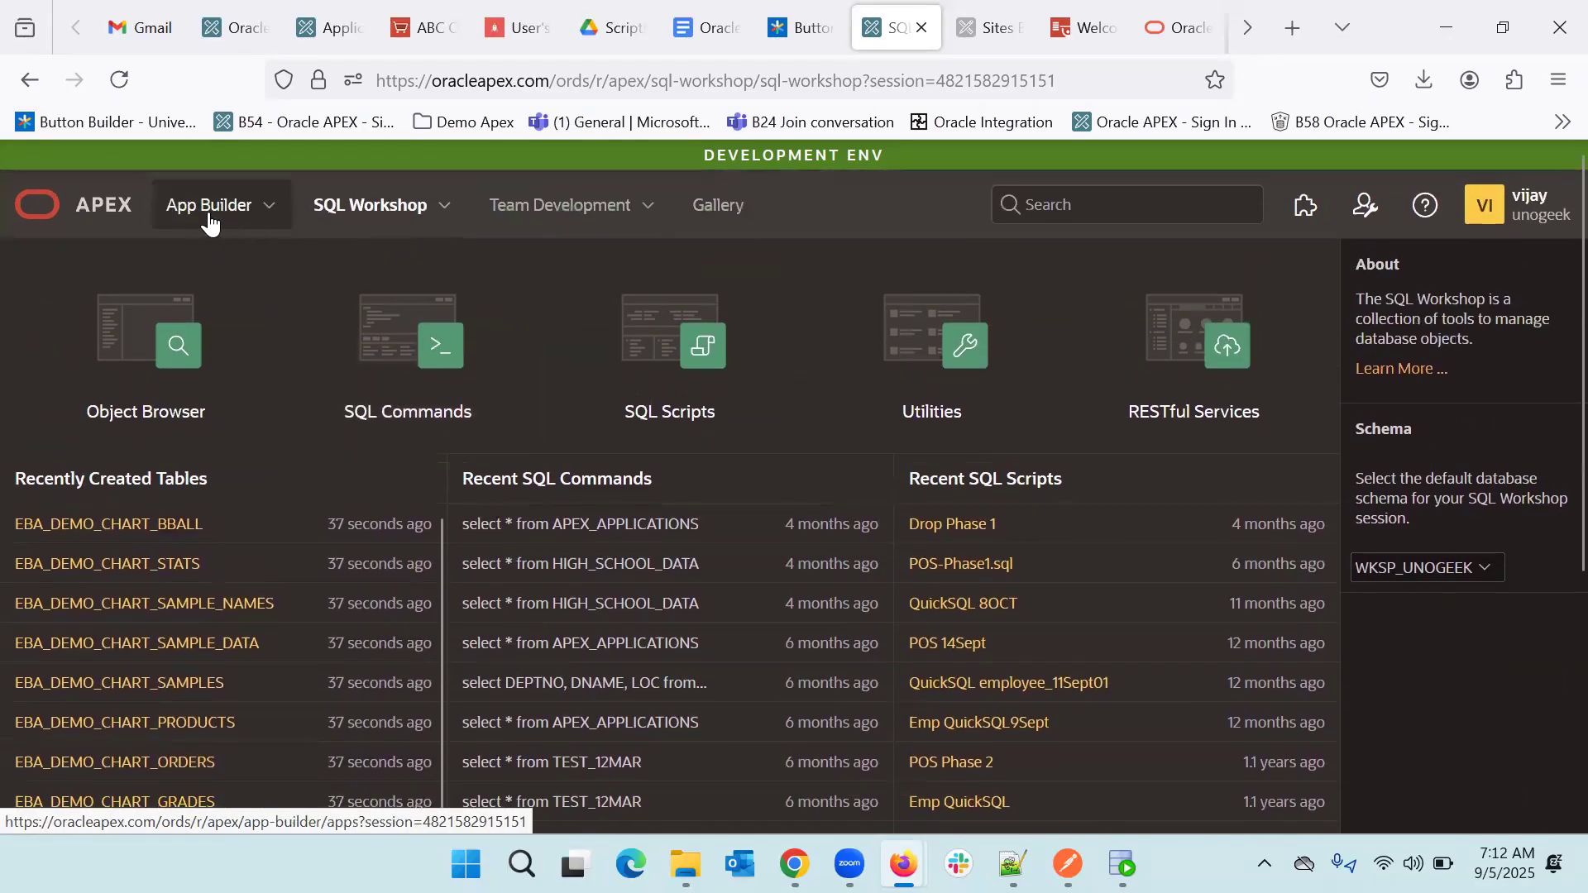
pyautogui.click(199, 219)
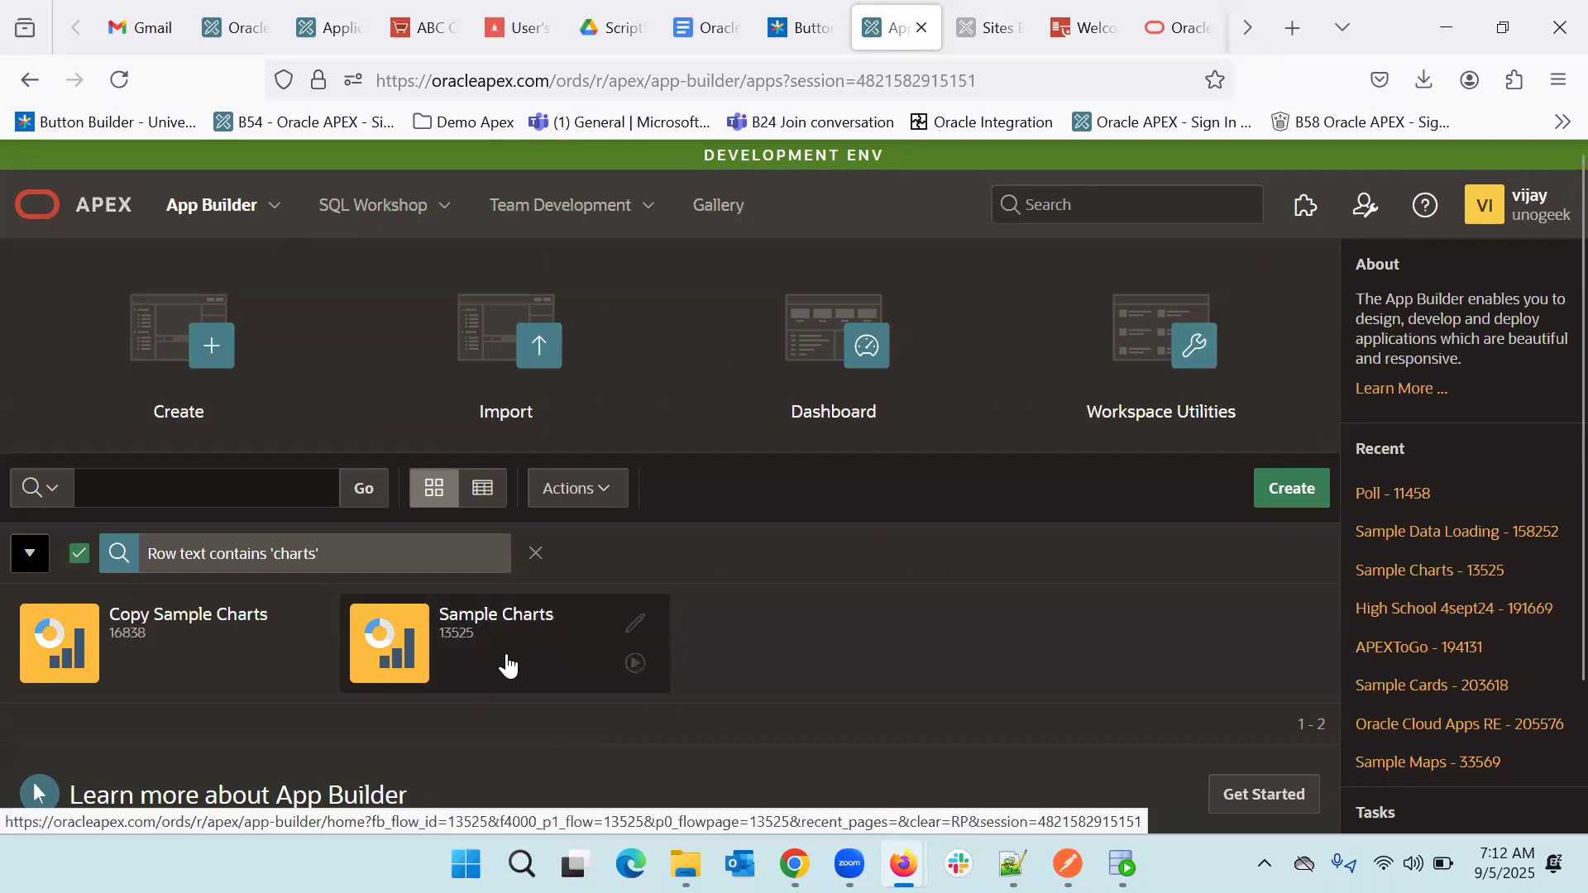
# - From the Gallery, remove Sample Charts together with its supporting database objects
pyautogui.click(718, 208)
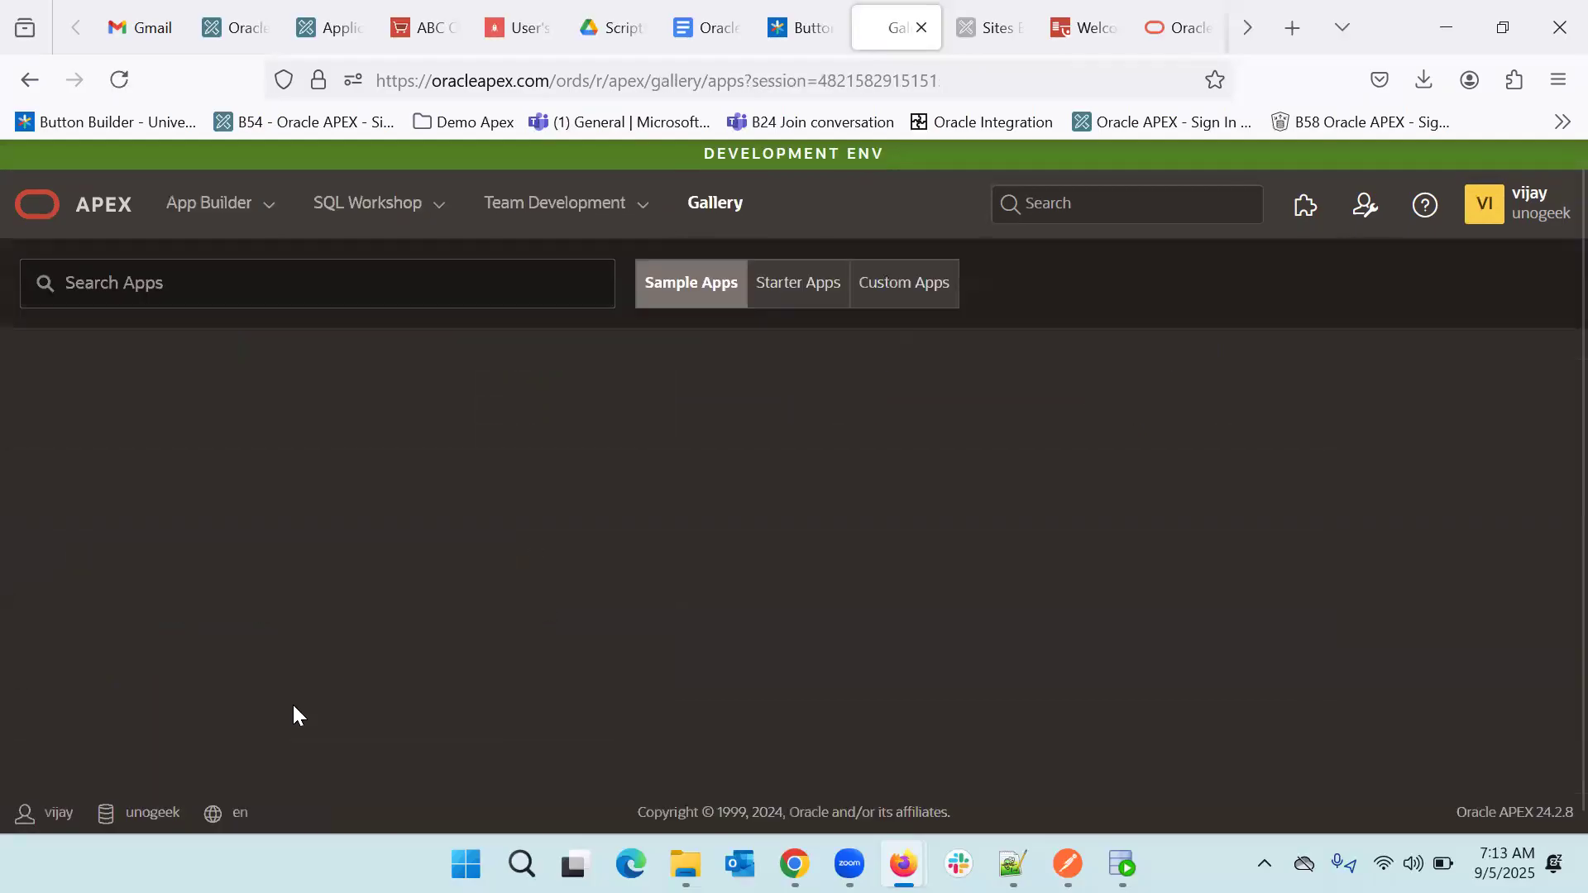
pyautogui.scroll(-1, 365, 656)
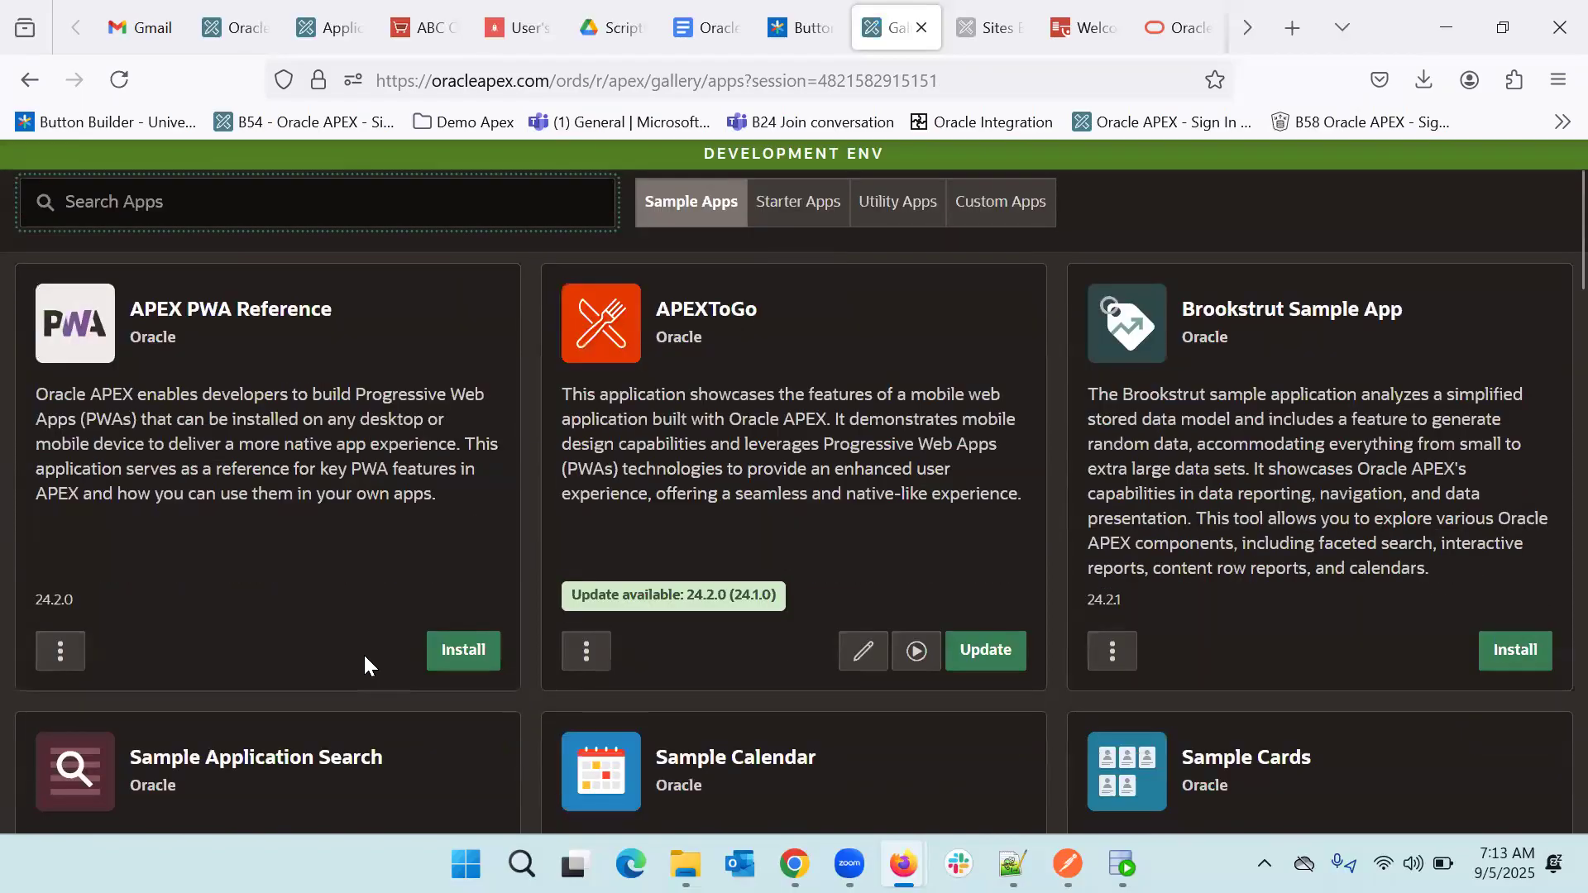
pyautogui.scroll(-10, 364, 653)
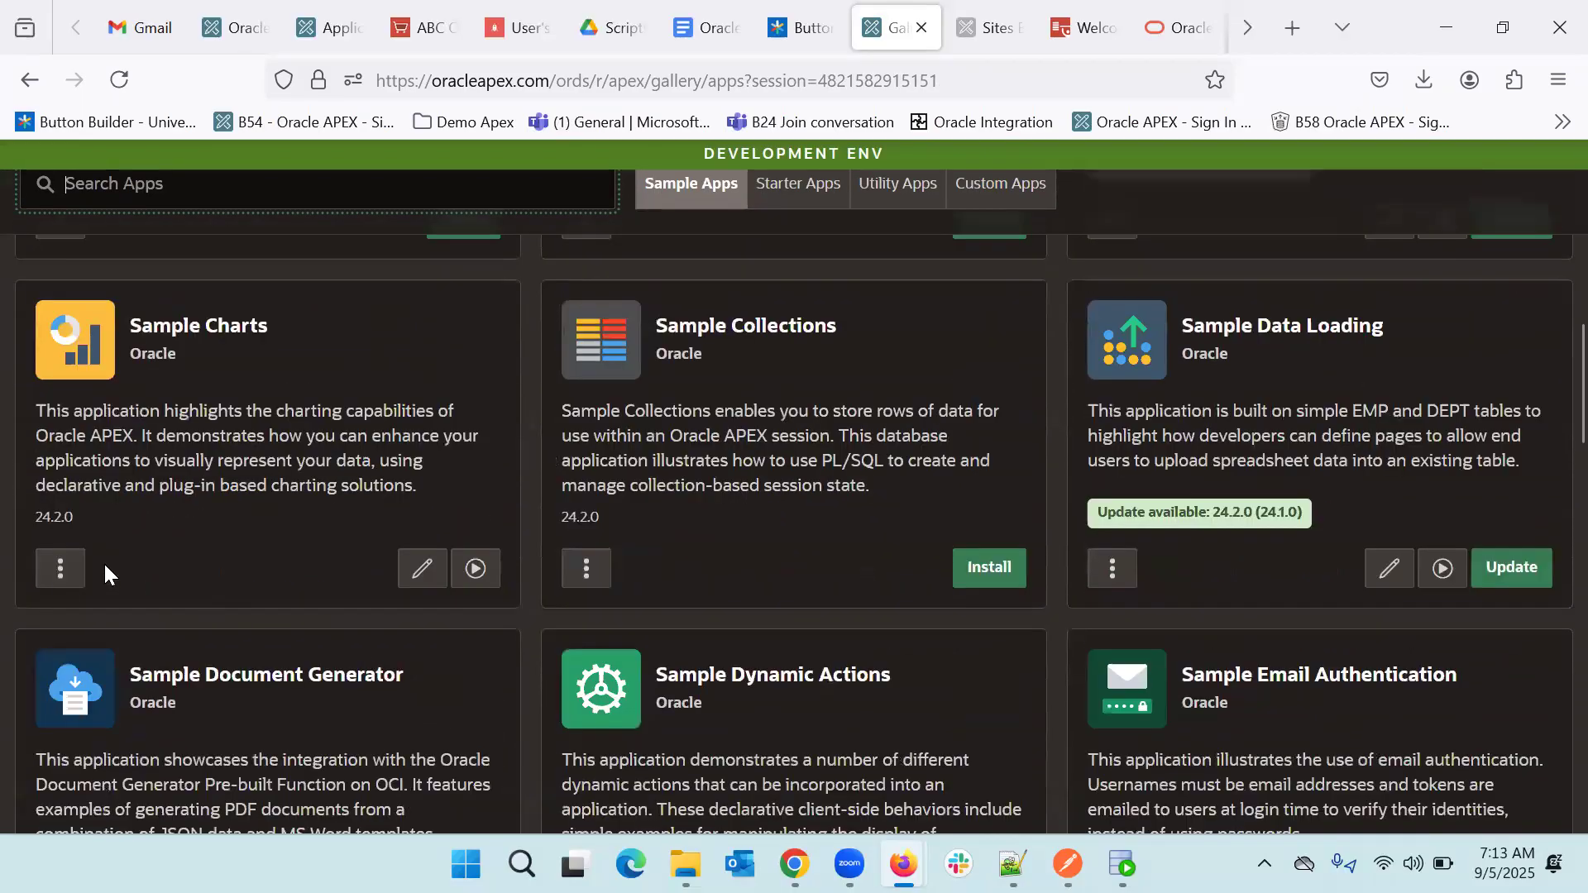
pyautogui.click(58, 570)
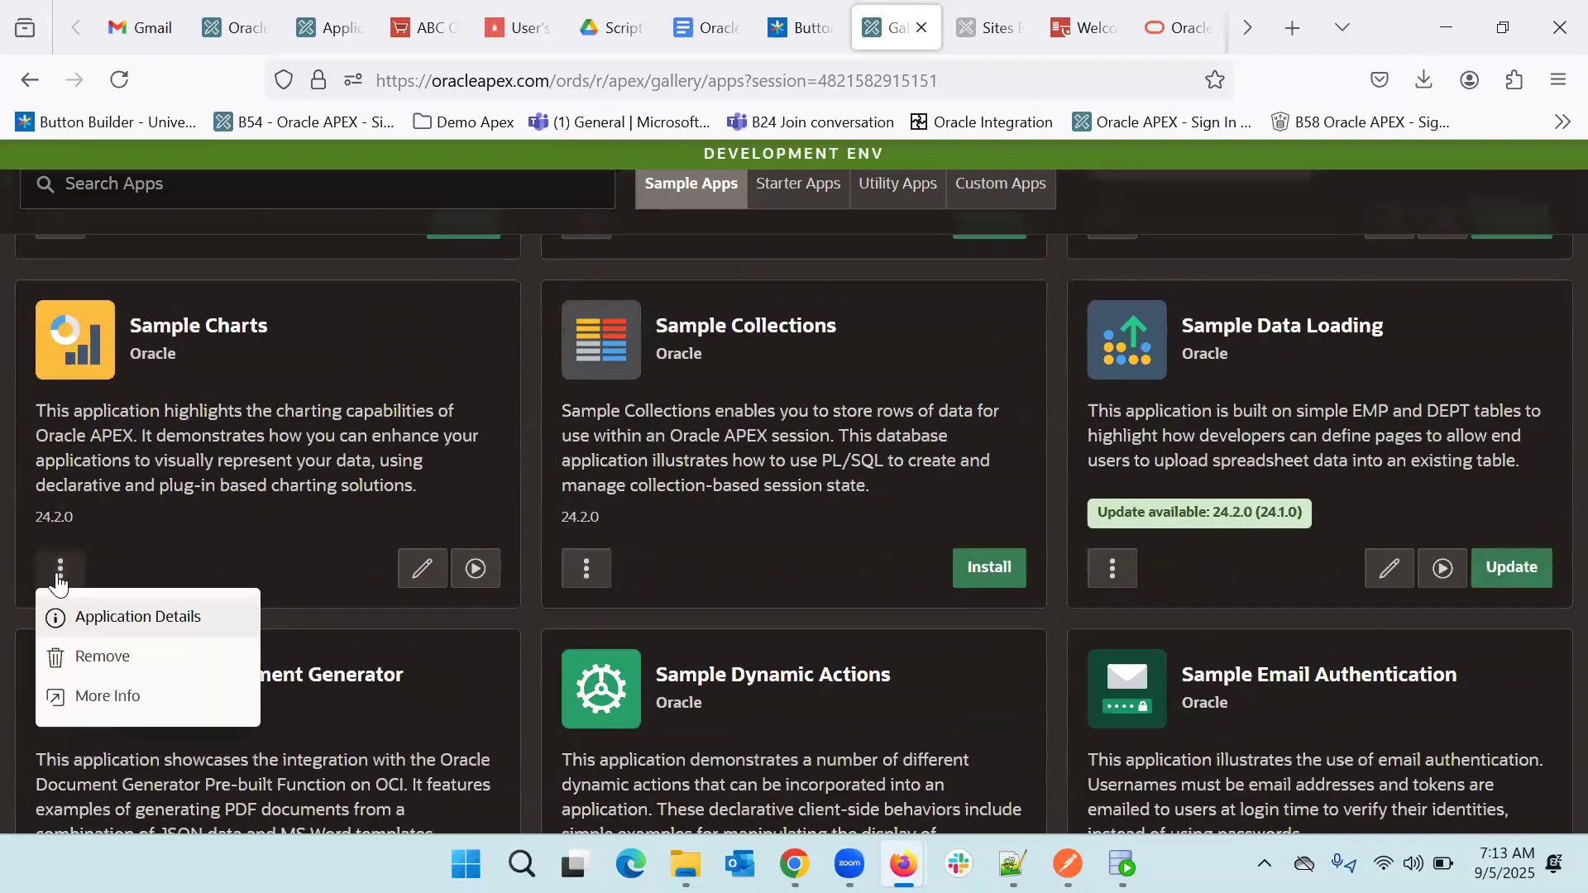
pyautogui.click(99, 659)
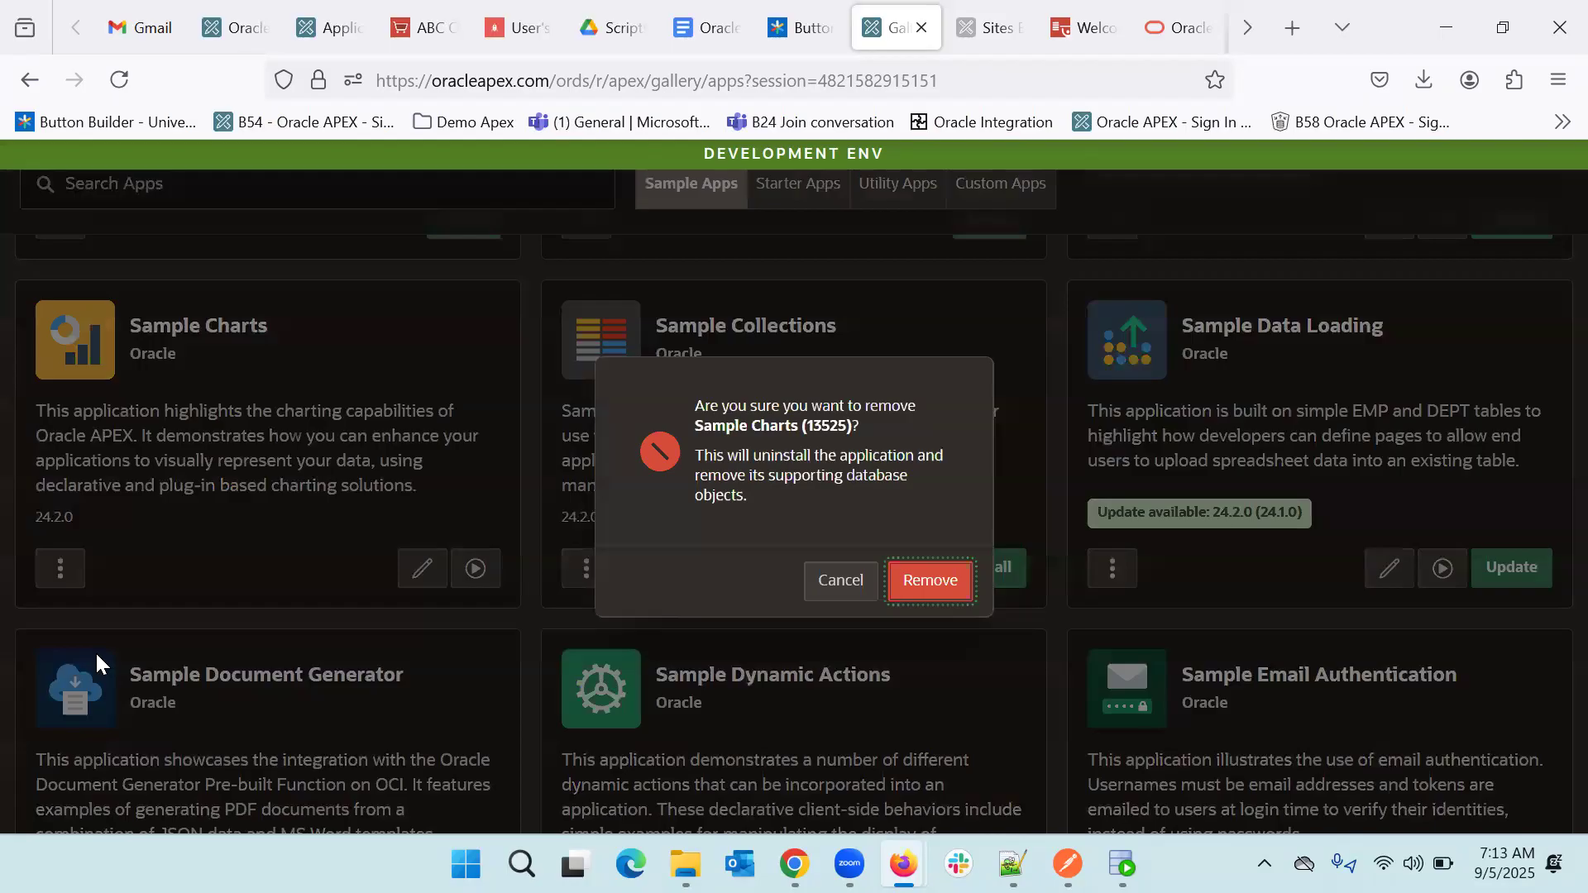
pyautogui.click(952, 581)
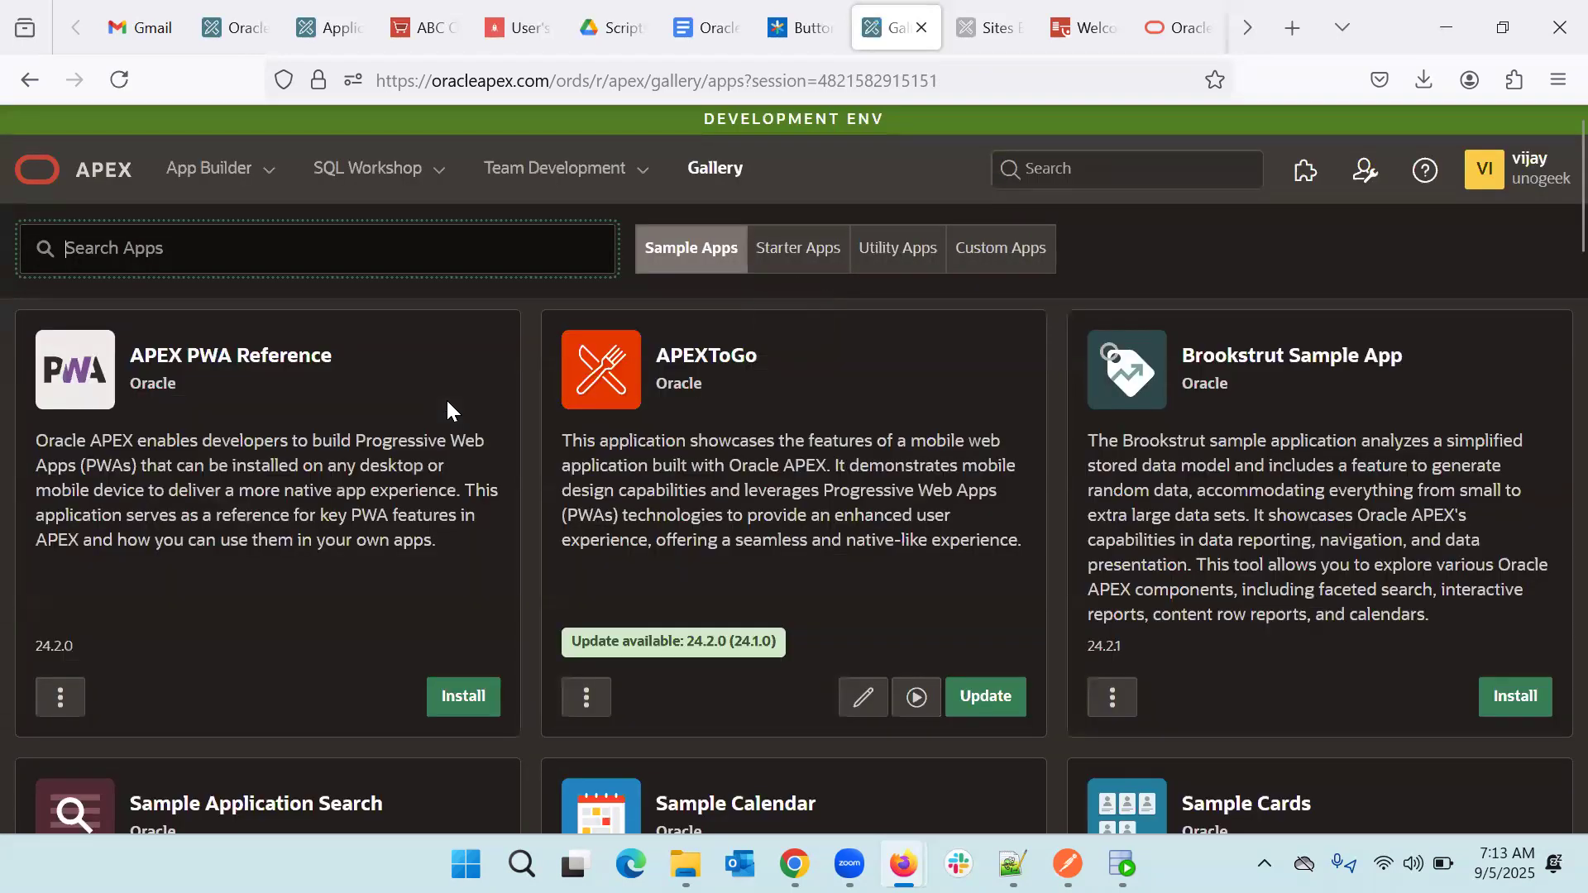
pyautogui.scroll(-10, 429, 599)
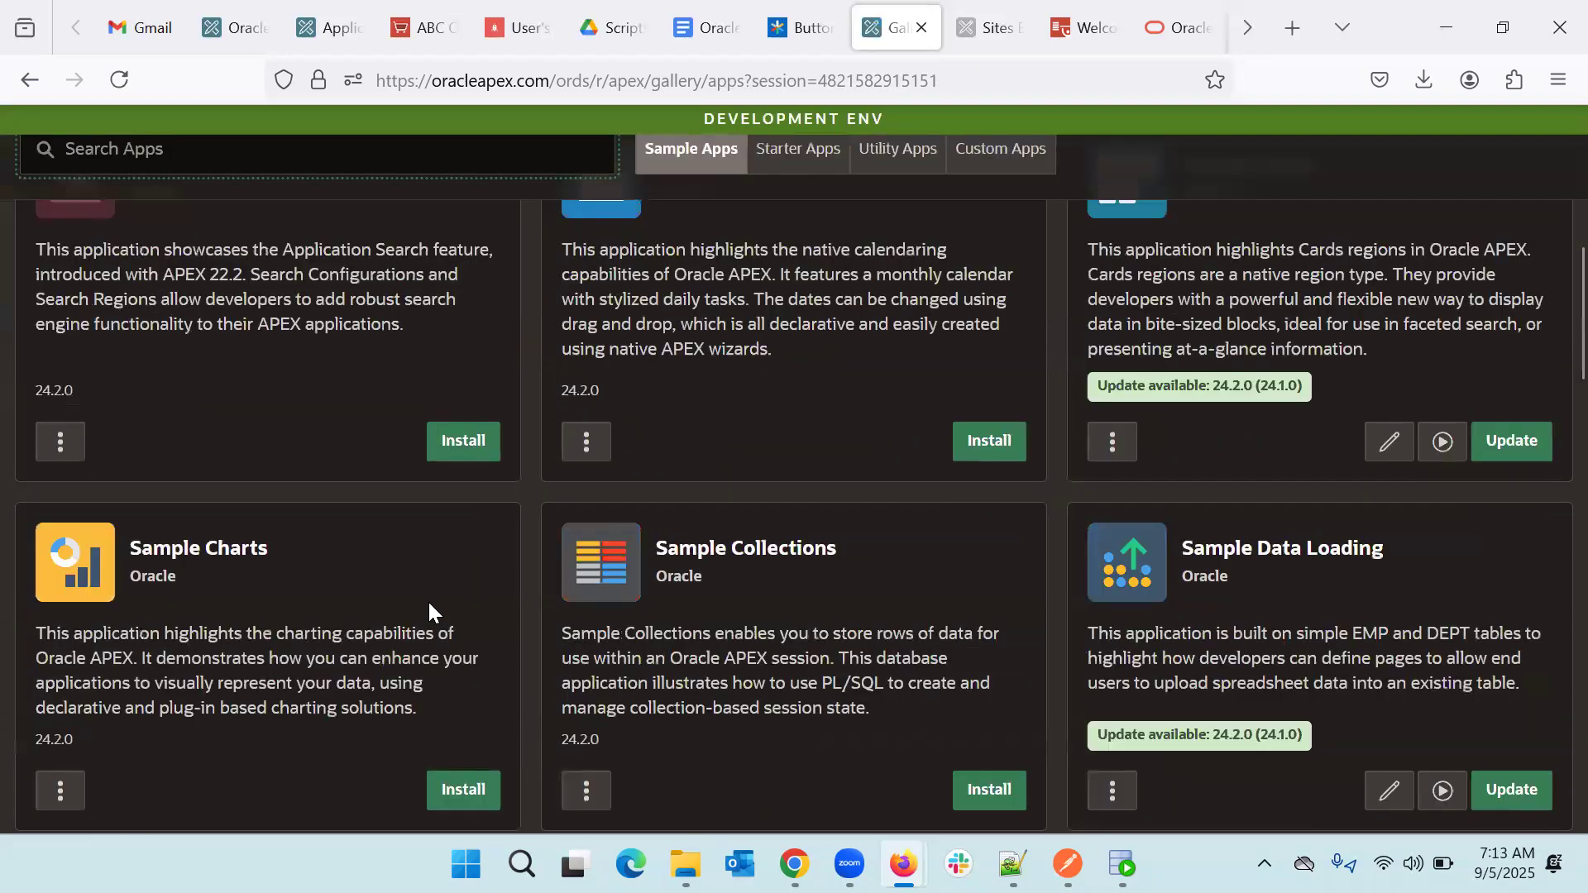
pyautogui.scroll(10, 462, 628)
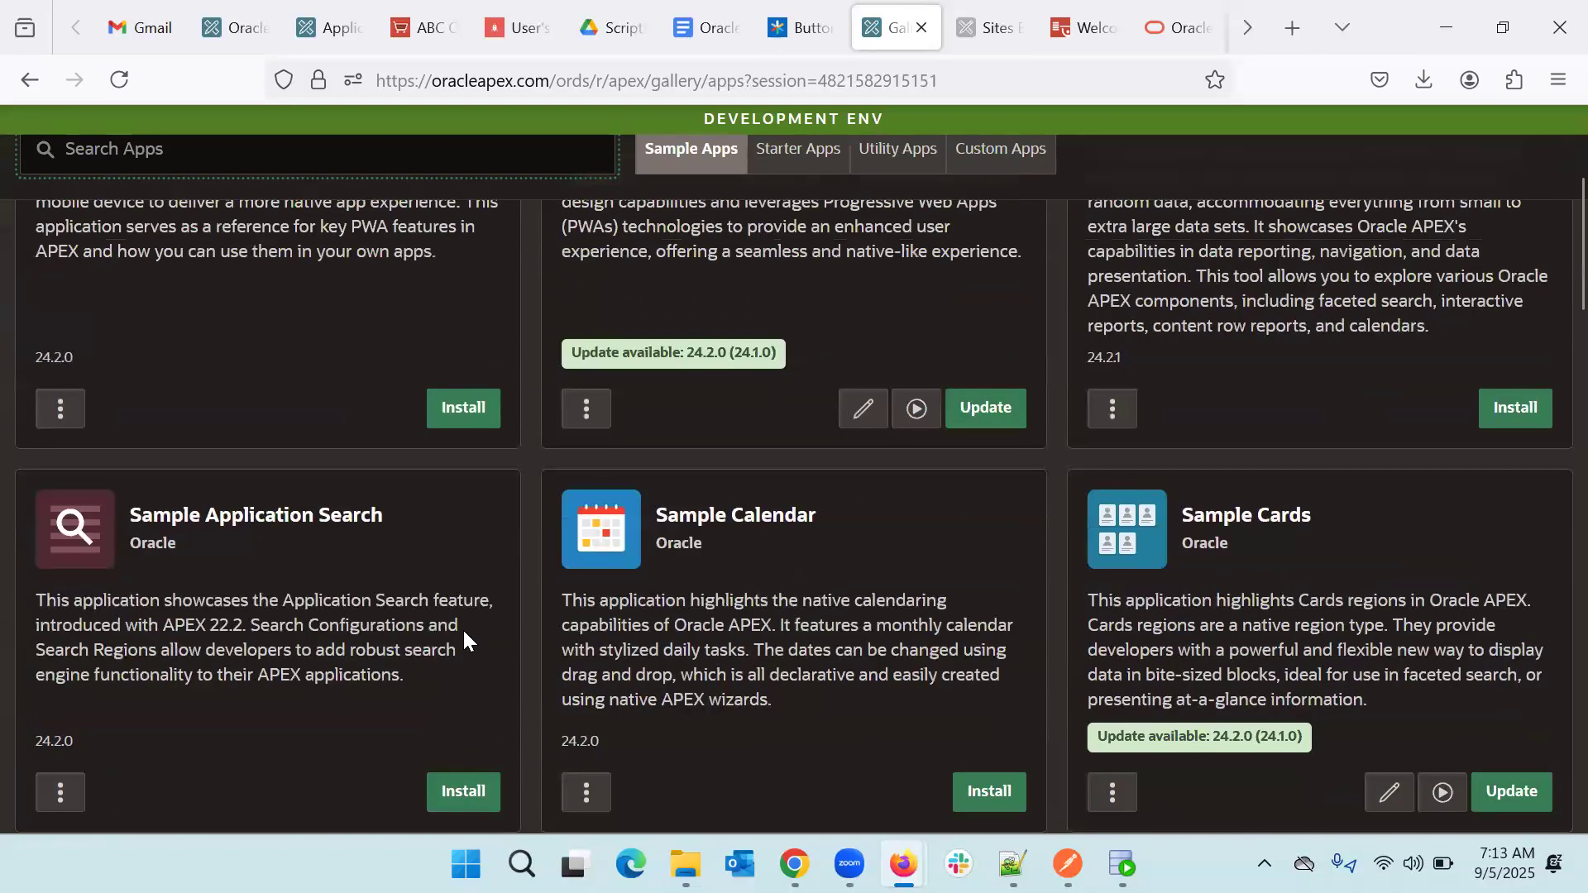
pyautogui.click(346, 180)
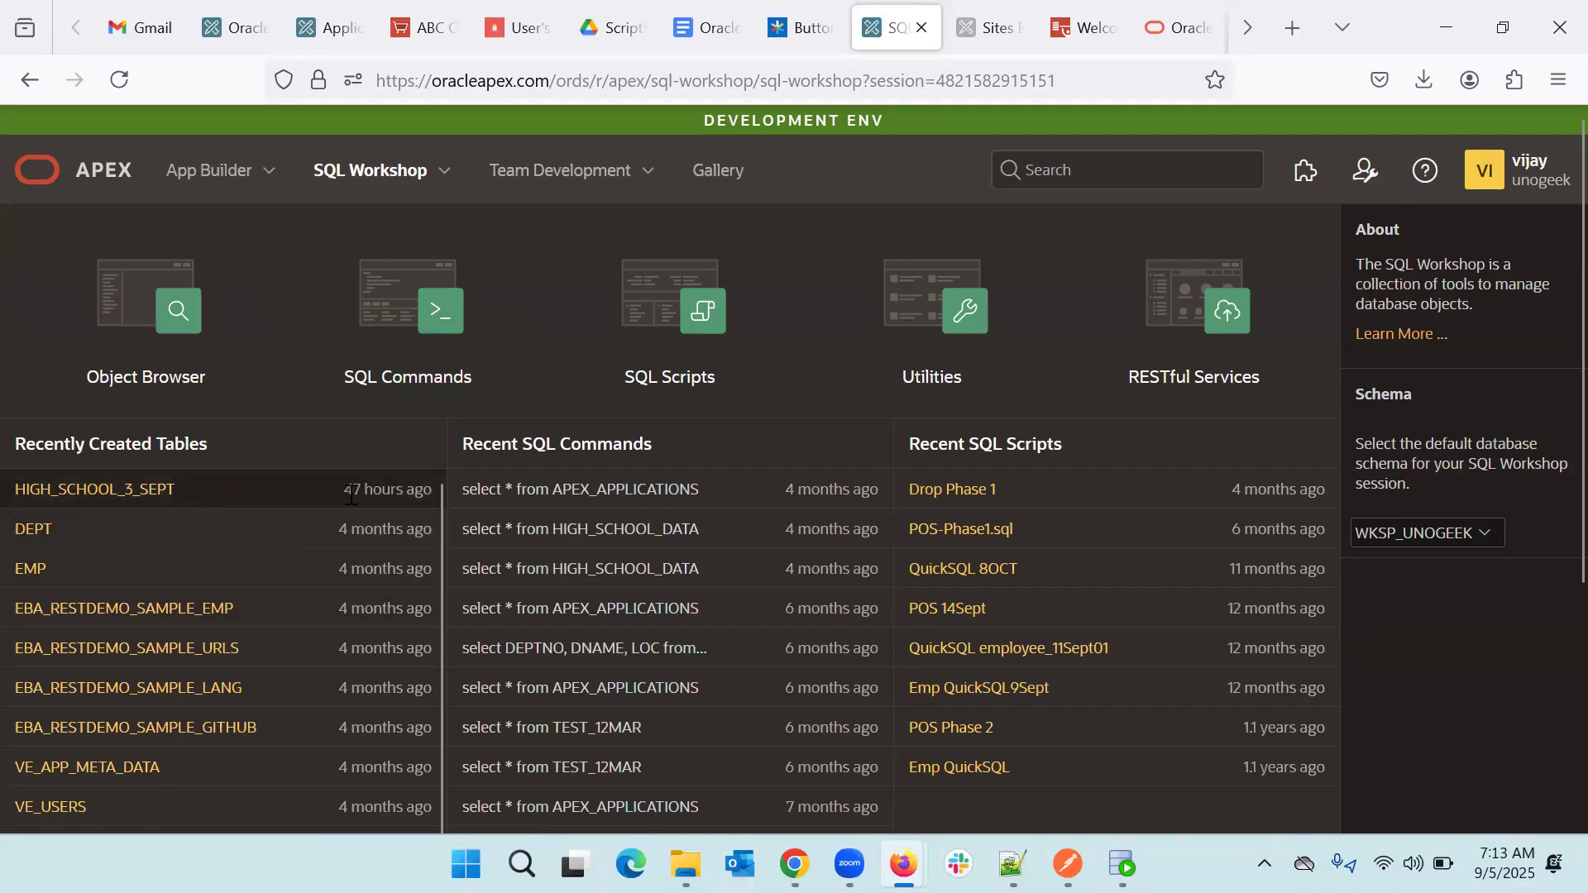
pyautogui.click(207, 184)
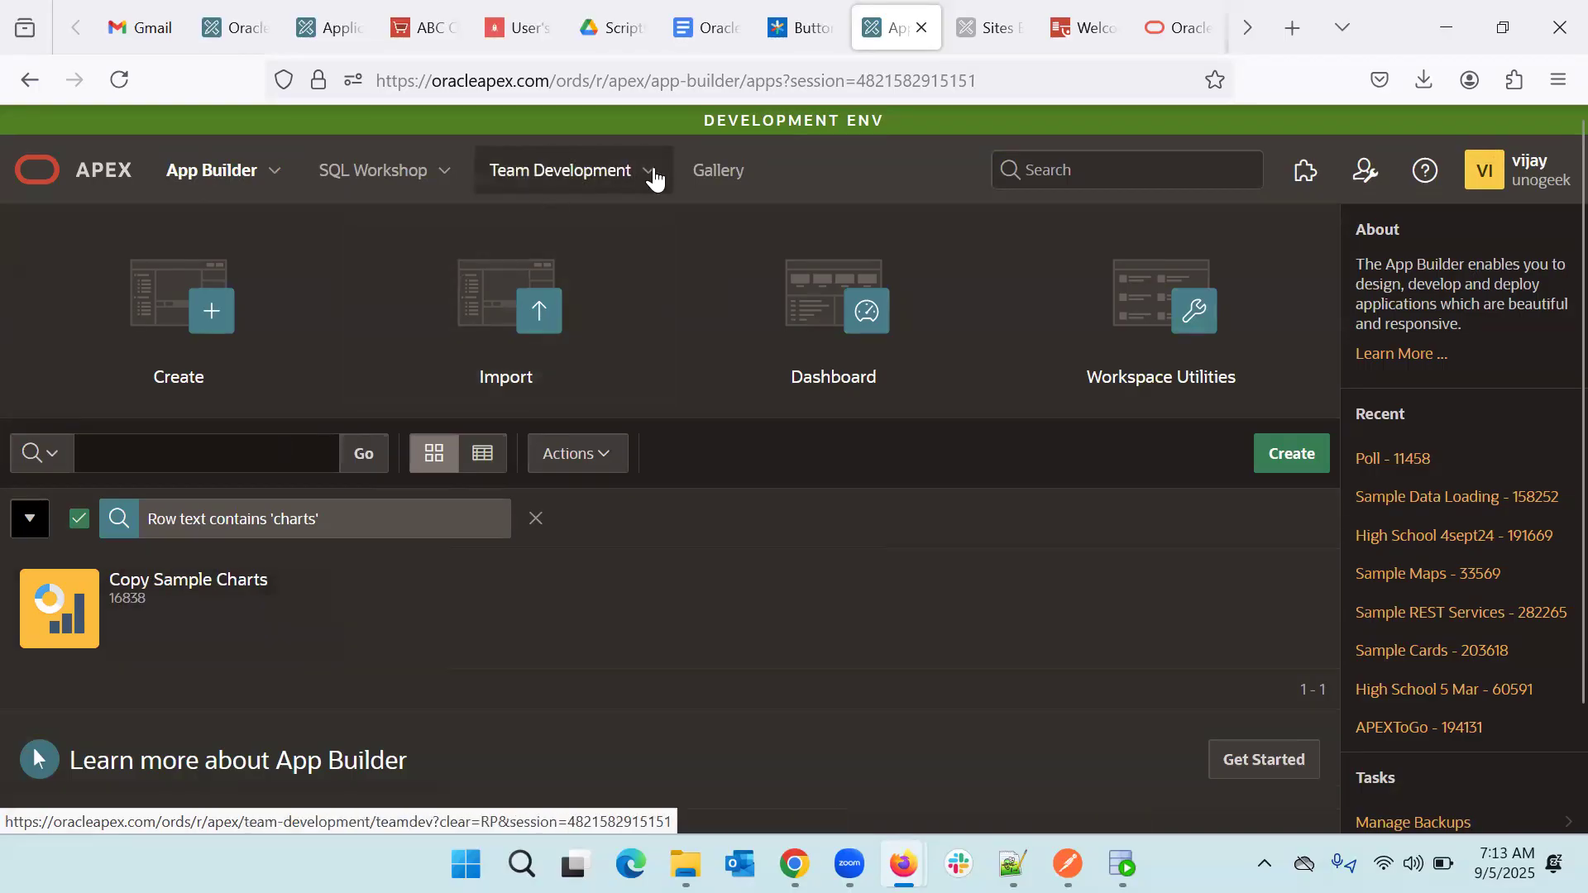
pyautogui.click(717, 171)
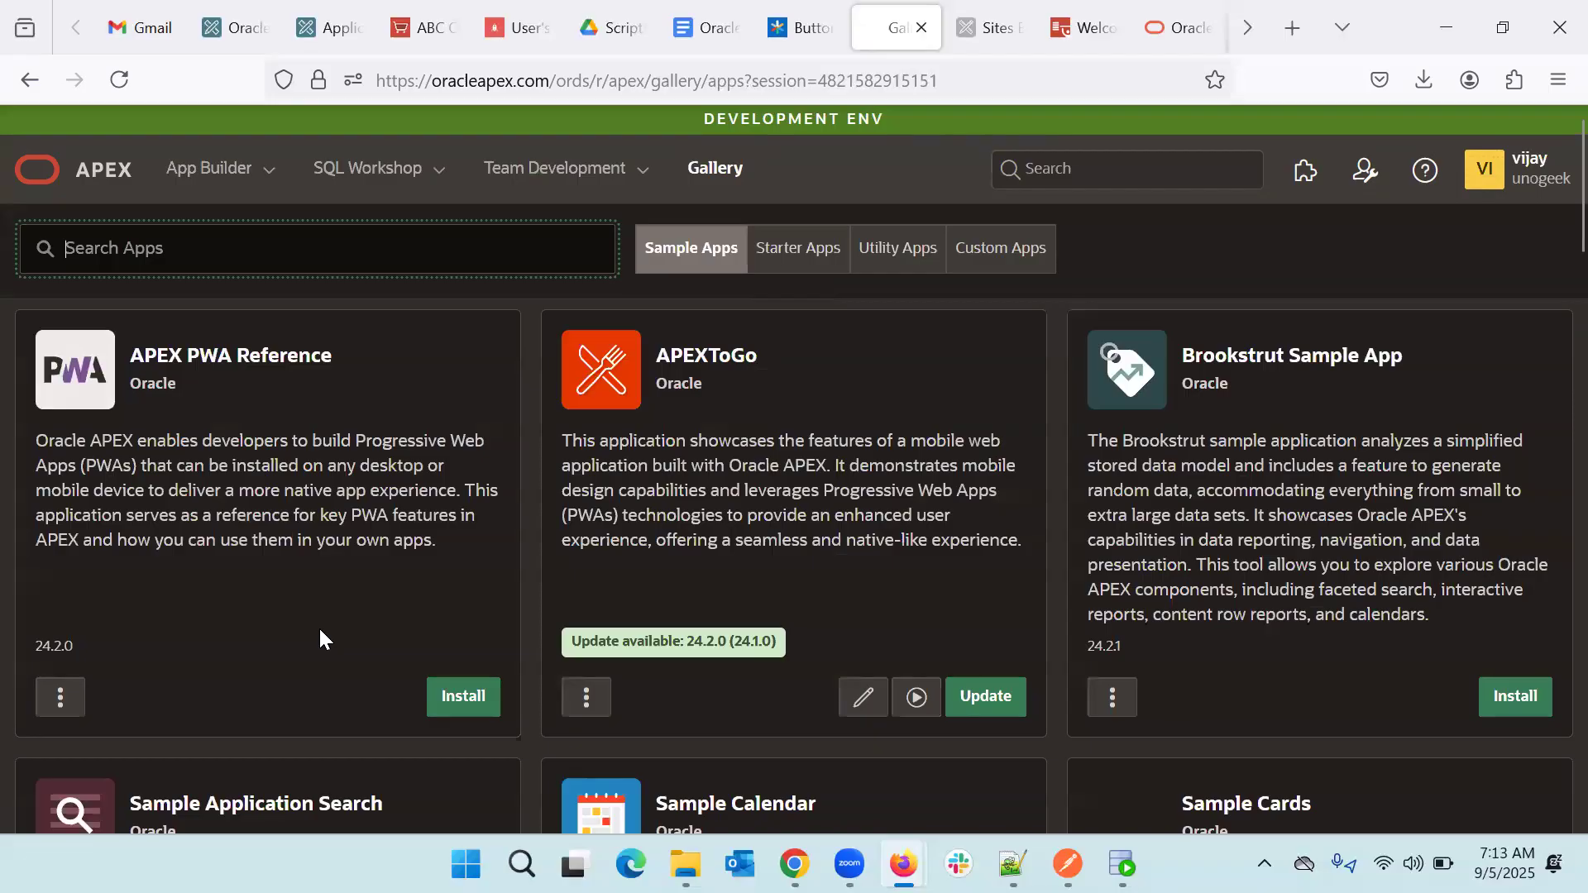
# - Reinstall Sample Charts from the Gallery and launch it with Run
pyautogui.scroll(-9, 320, 627)
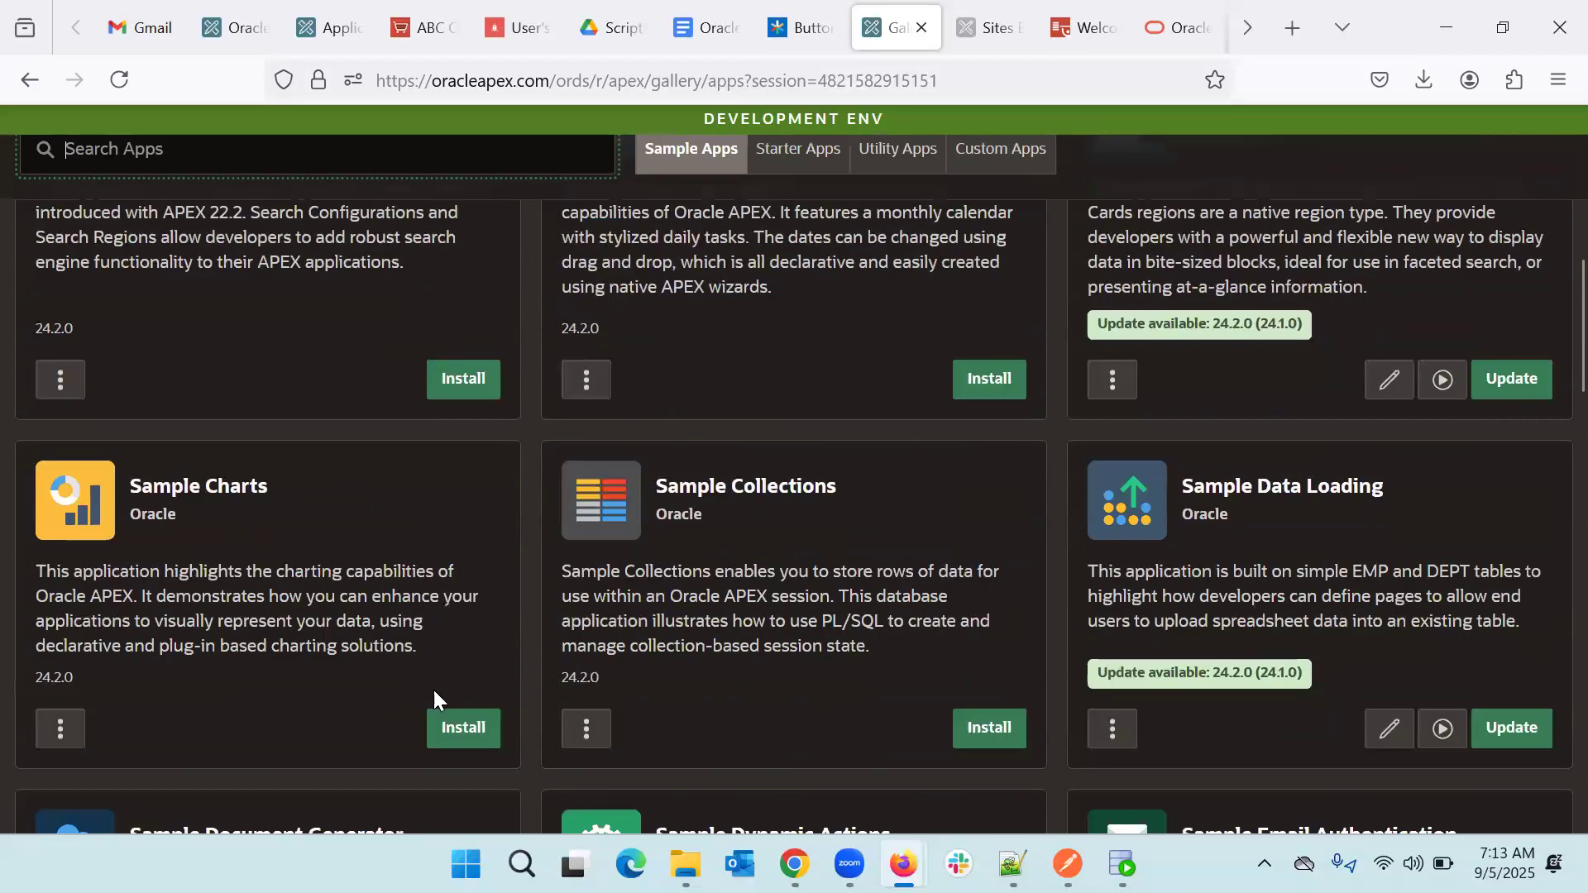
pyautogui.click(477, 722)
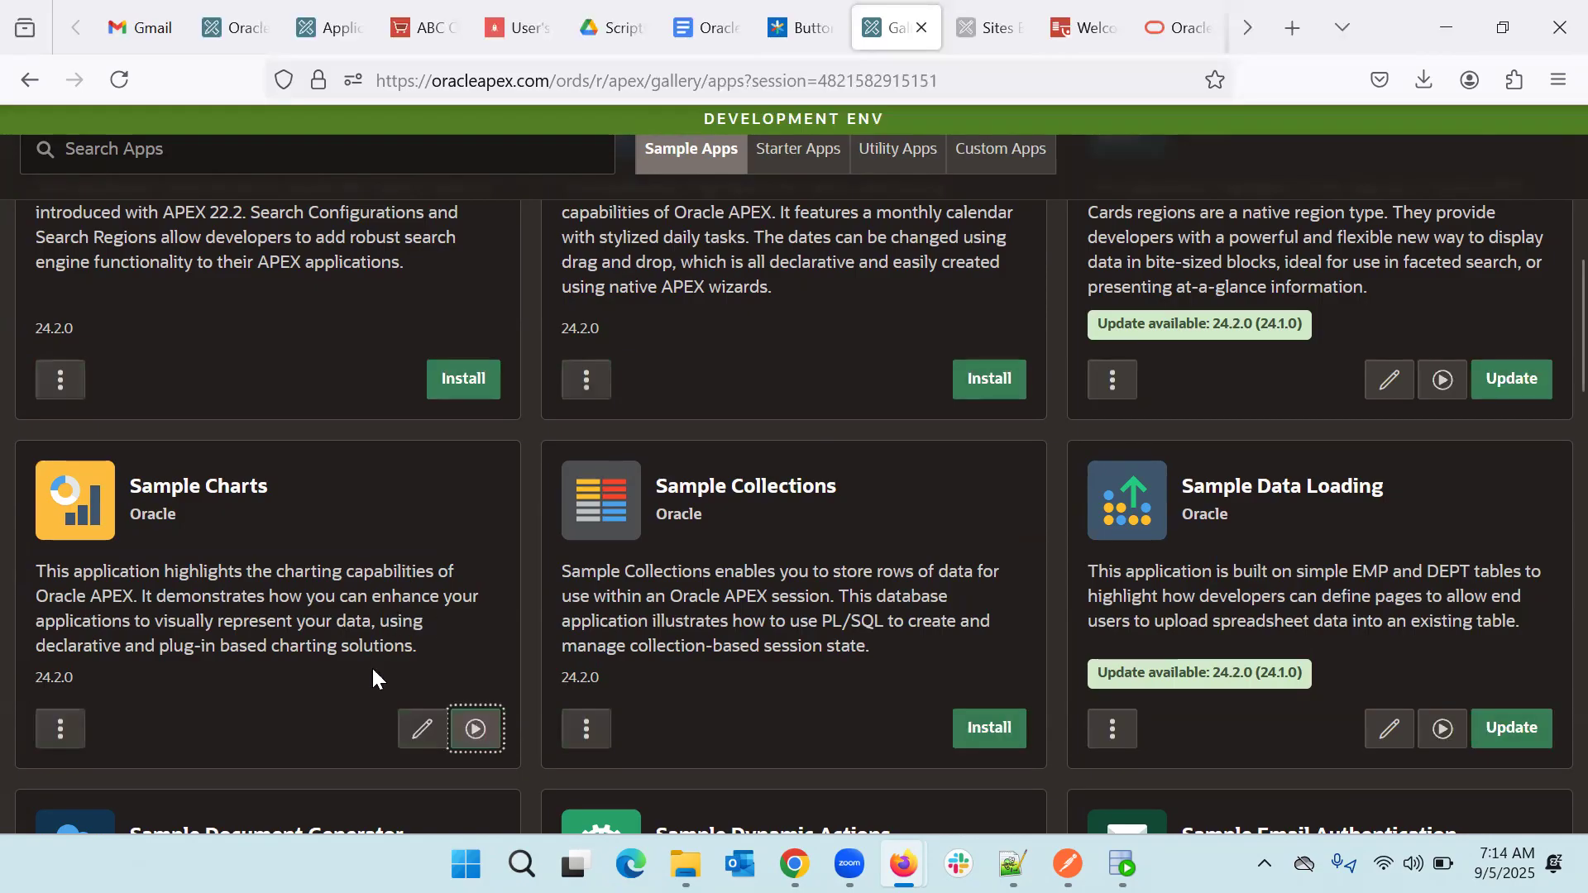
pyautogui.click(481, 739)
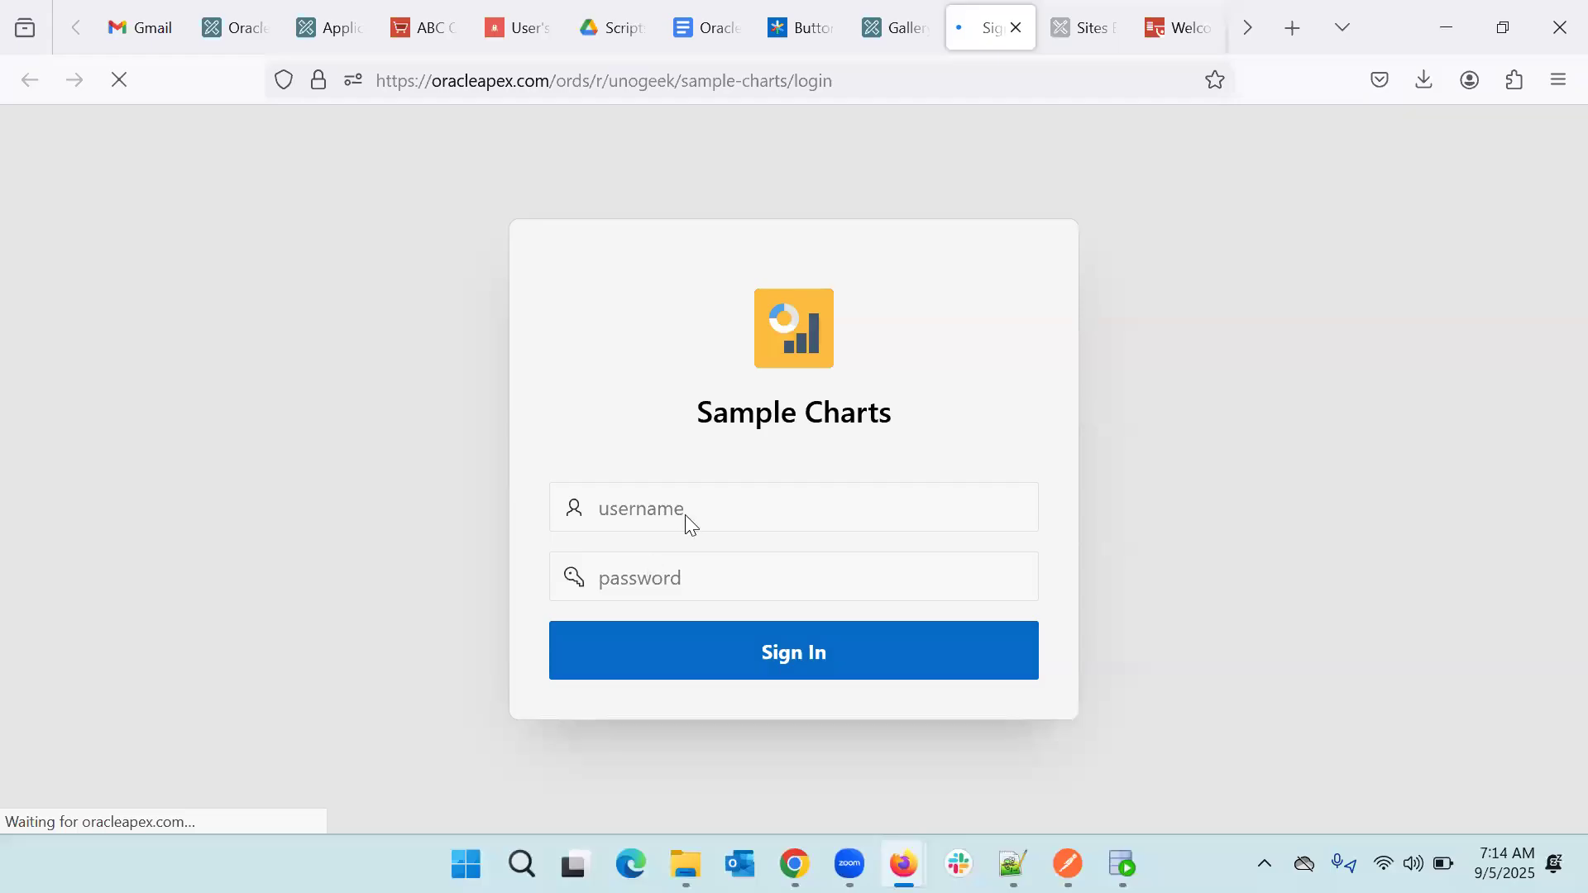
# - Enter a username and the account password on the Sample Charts login page and submit
pyautogui.click(637, 517)
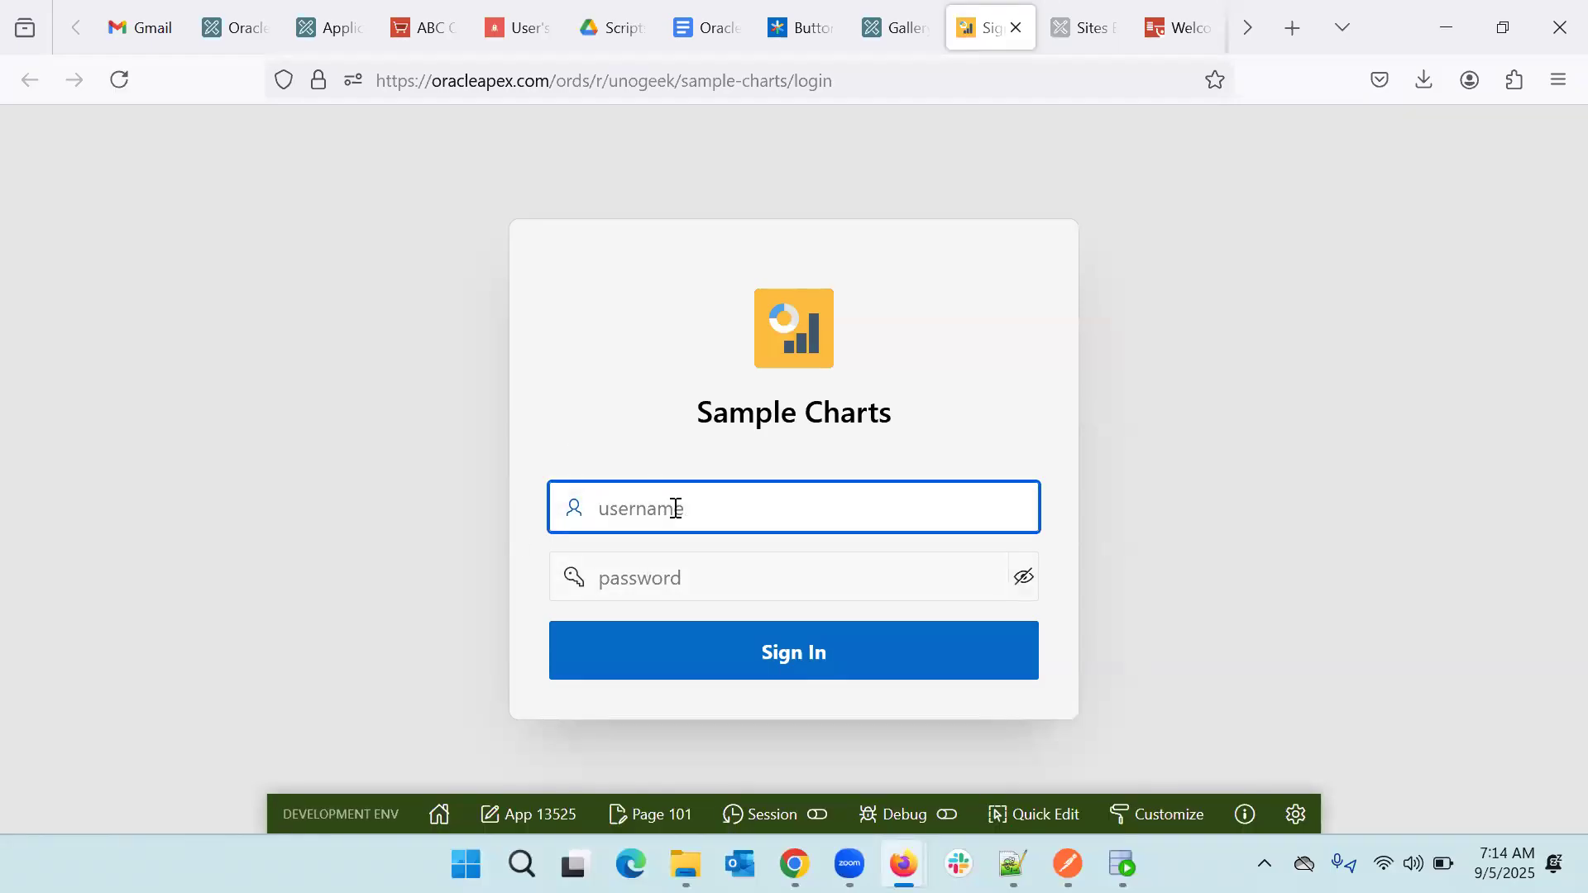
pyautogui.write('vijay')
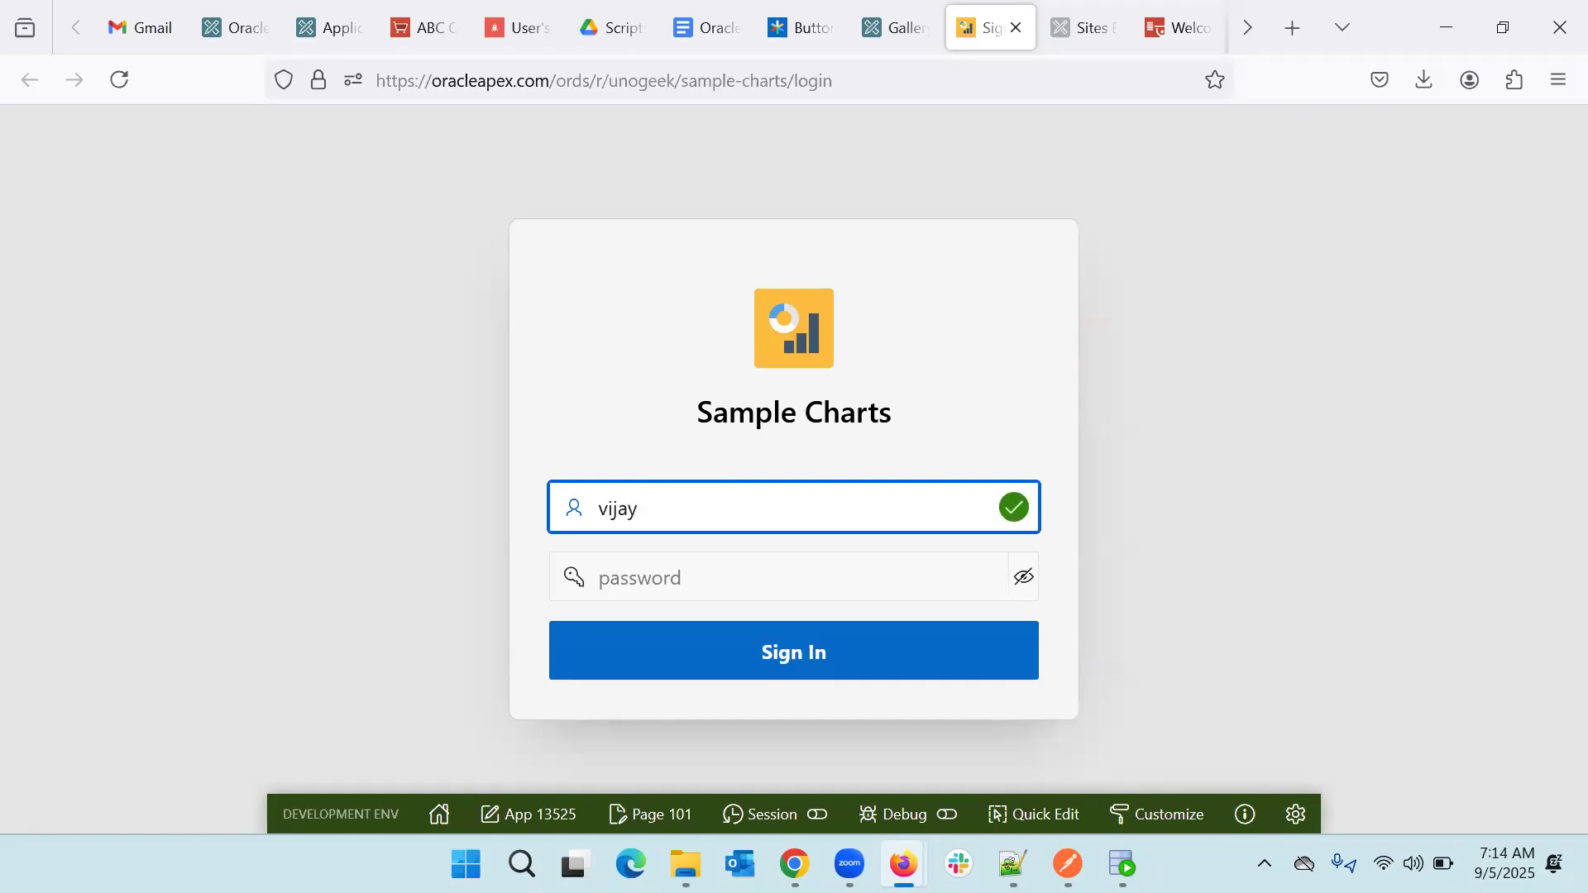
pyautogui.hotkey('ctrl', 'a')
pyautogui.write('se')
pyautogui.press('Tab')
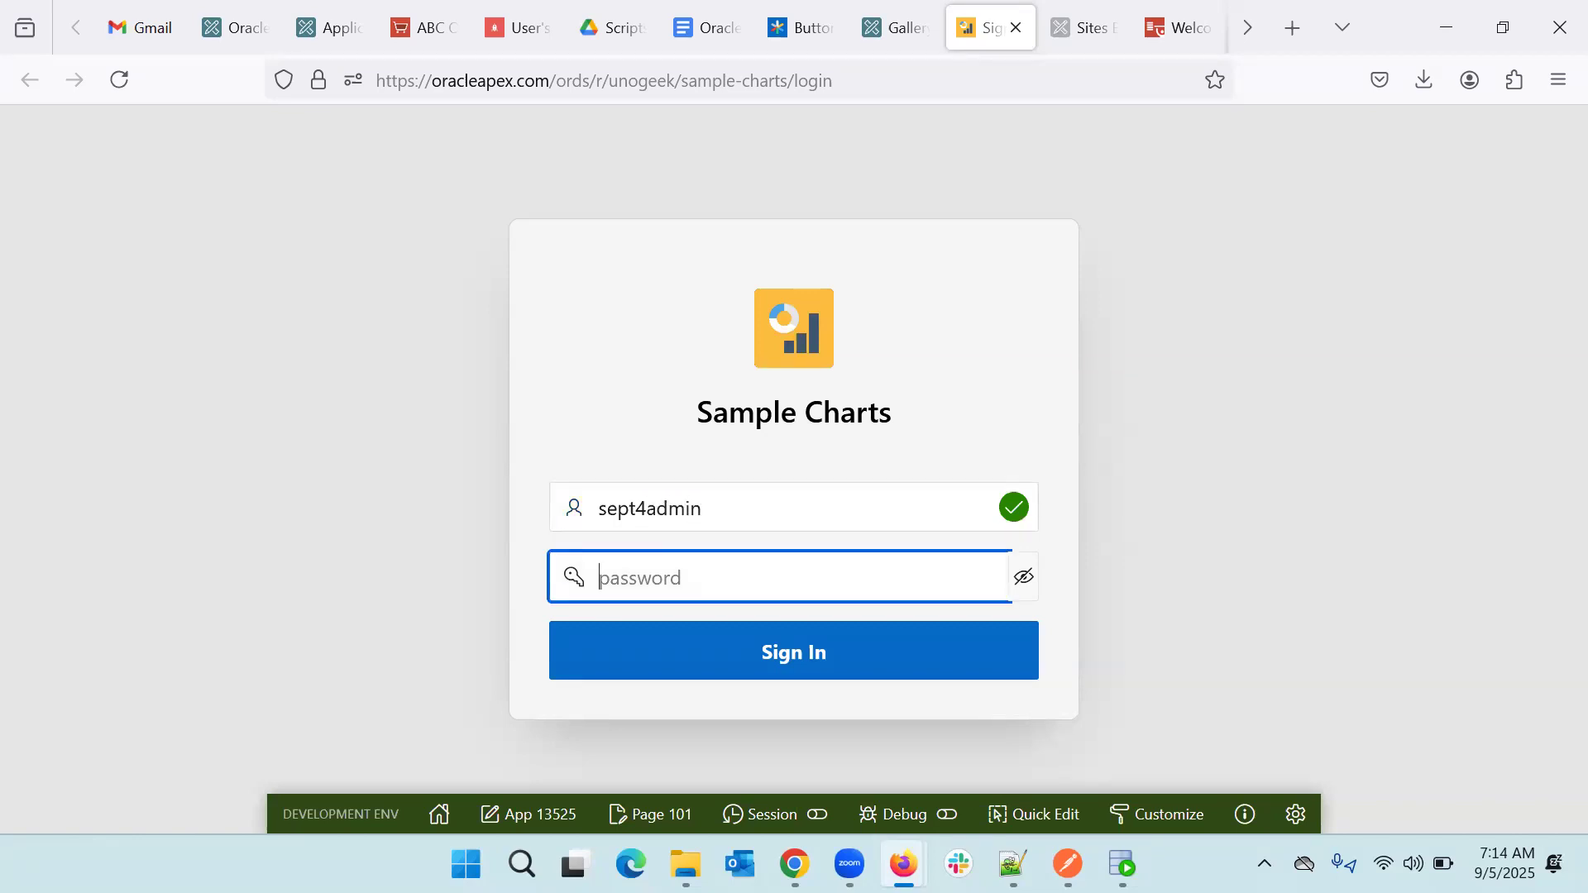
pyautogui.write('••')
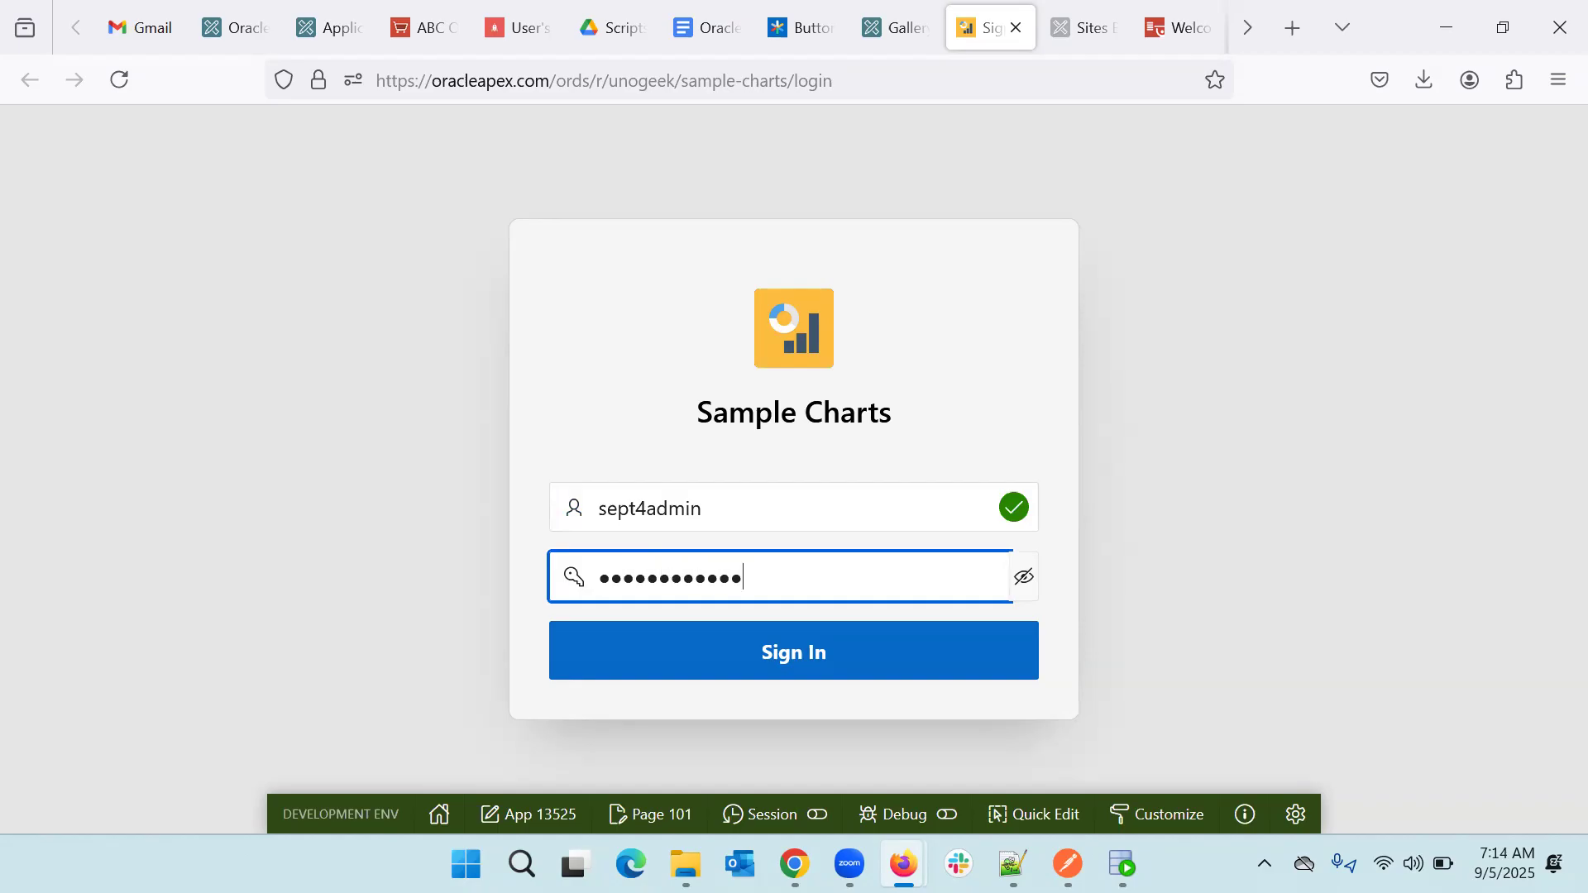
pyautogui.write('••••••••••')
pyautogui.press('Return')
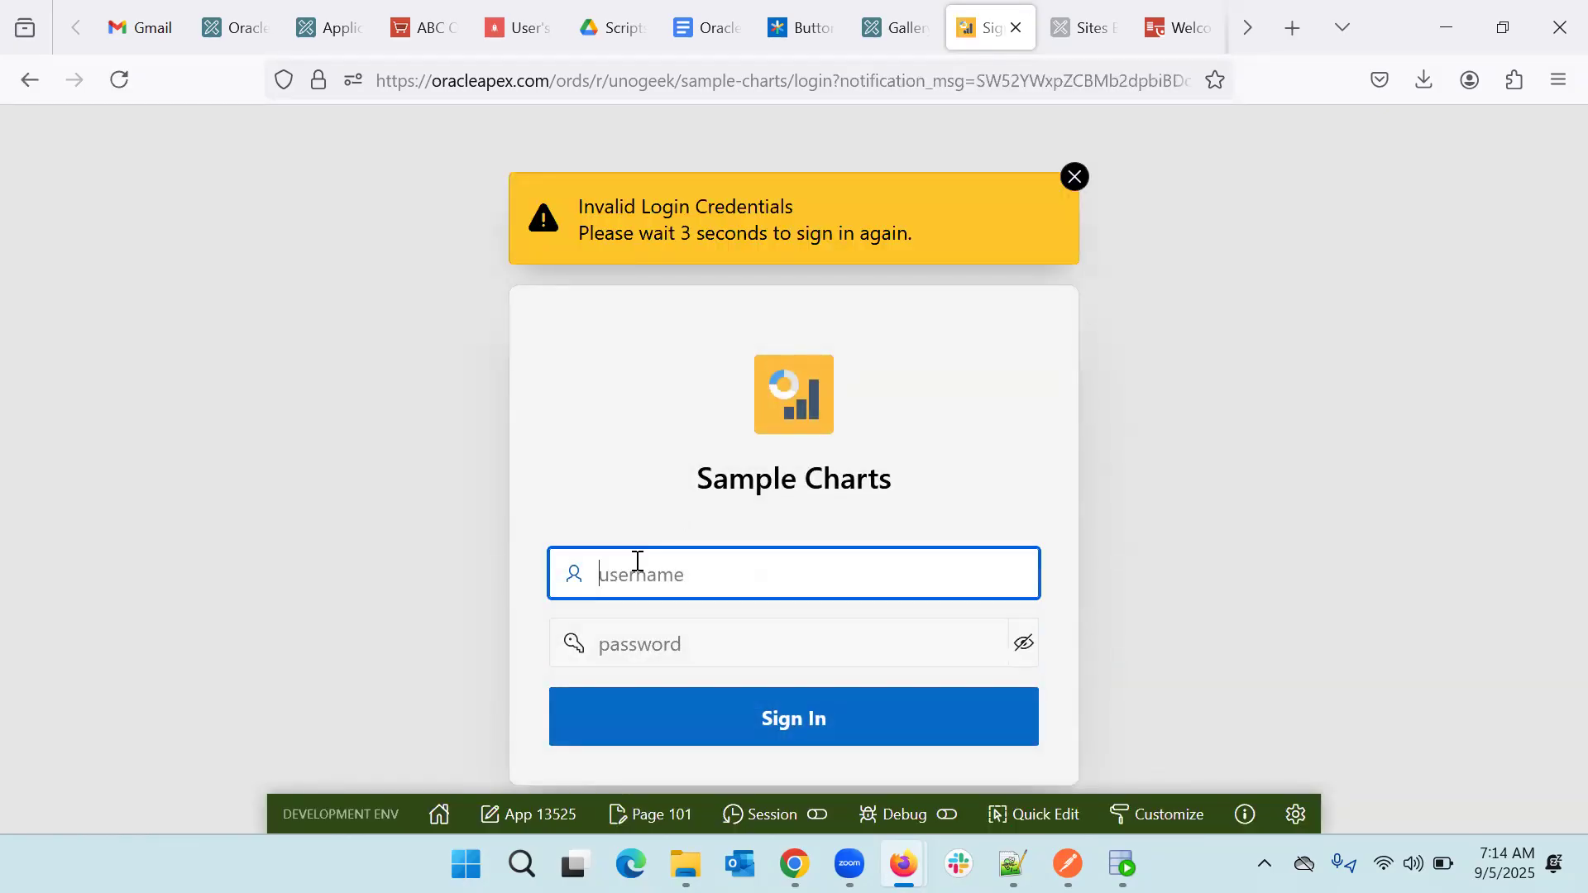
# - After the invalid-login rejection, re-enter the username and password and sign in to Sample Charts
pyautogui.write('vijay')
pyautogui.press('Tab')
pyautogui.write('•')
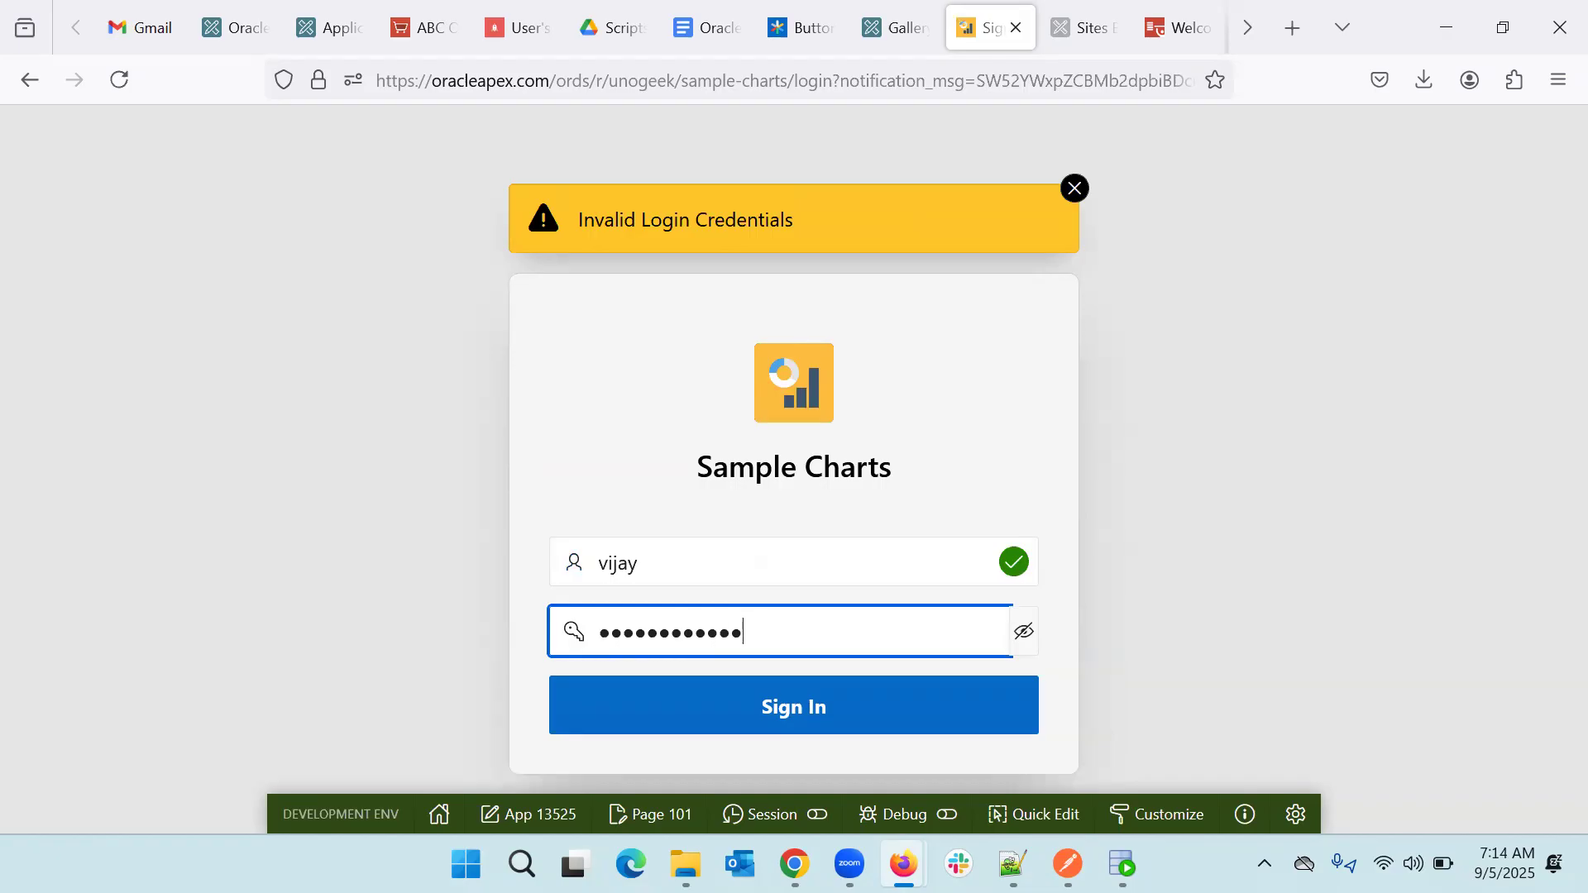
pyautogui.click(794, 721)
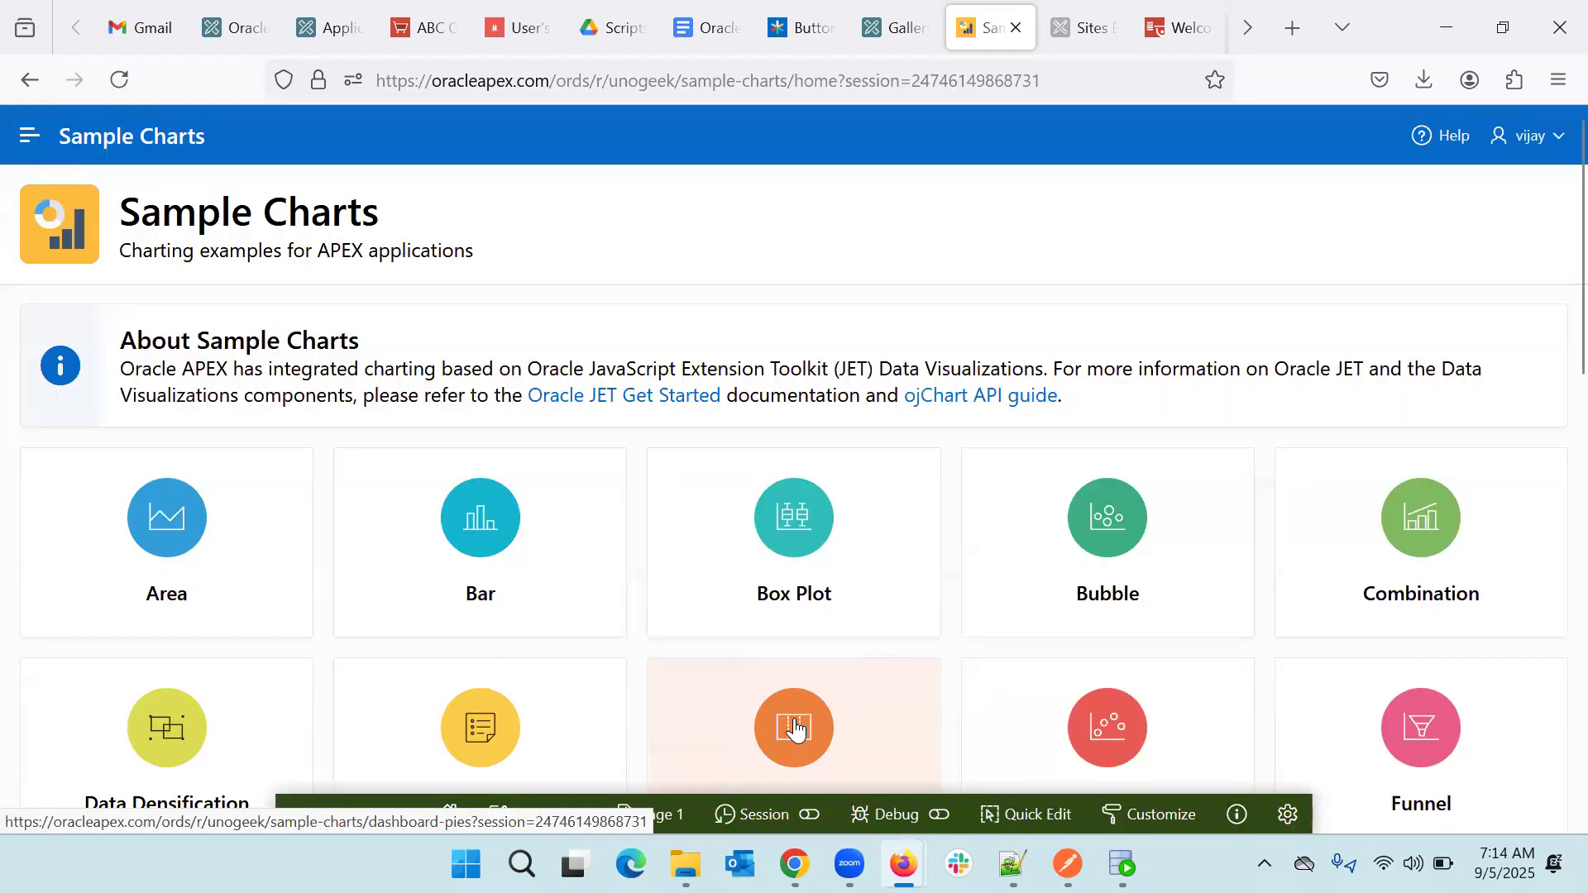
# - Scroll through the Sample Charts home page to review its chart categories
pyautogui.scroll(-3, 756, 303)
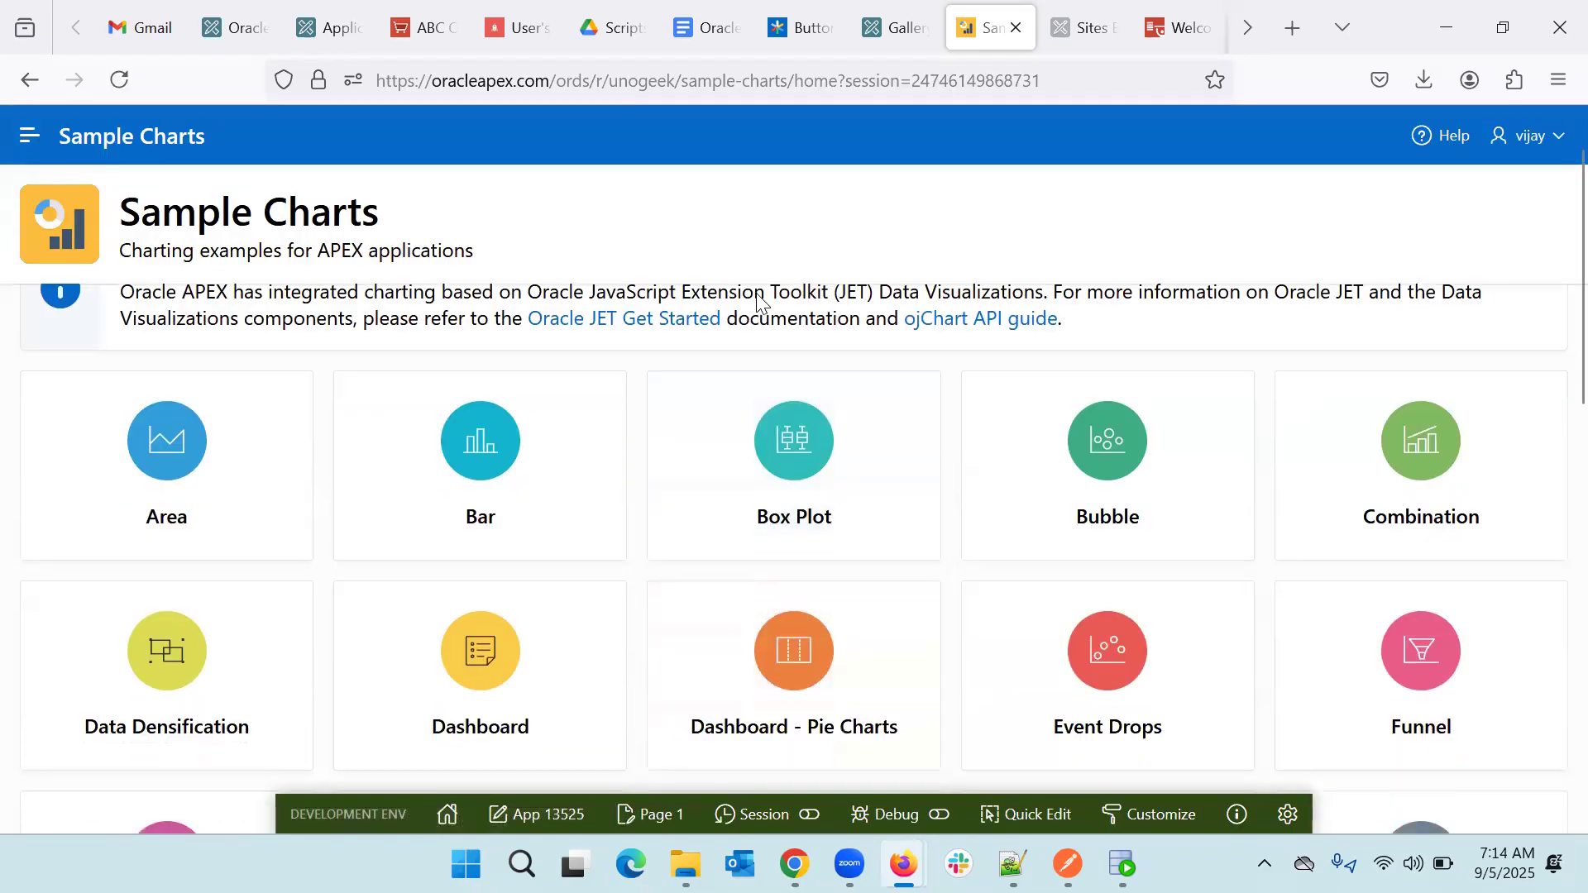
pyautogui.scroll(-8, 757, 304)
pyautogui.scroll(5, 757, 304)
pyautogui.scroll(5, 757, 304)
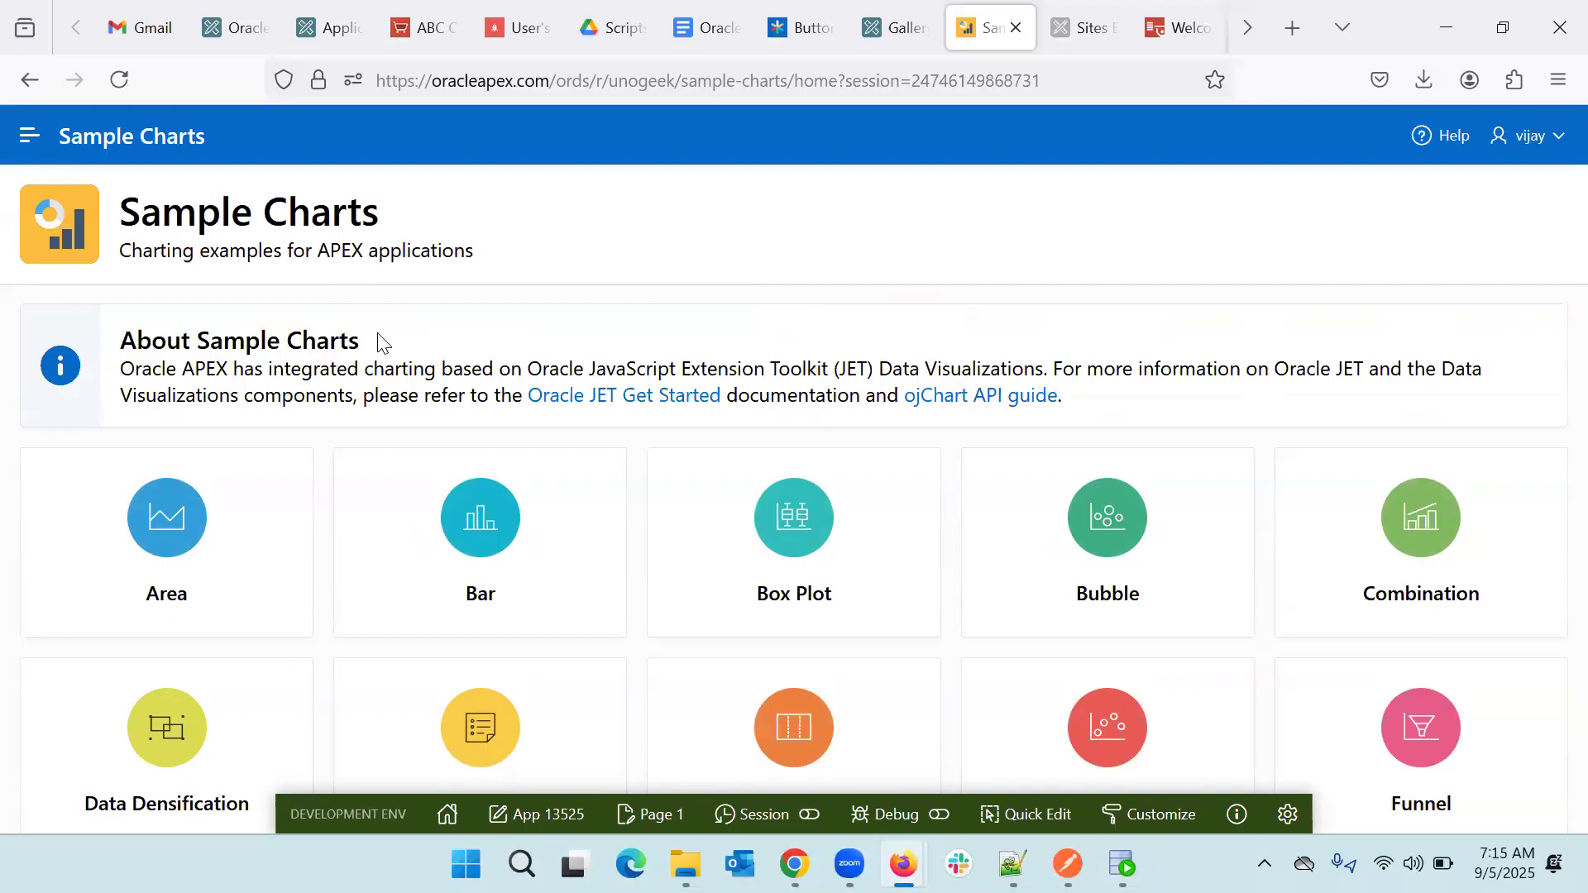
# - Show the side navigation menu and browse its chart pages from Area to Stock and Administration
pyautogui.click(26, 143)
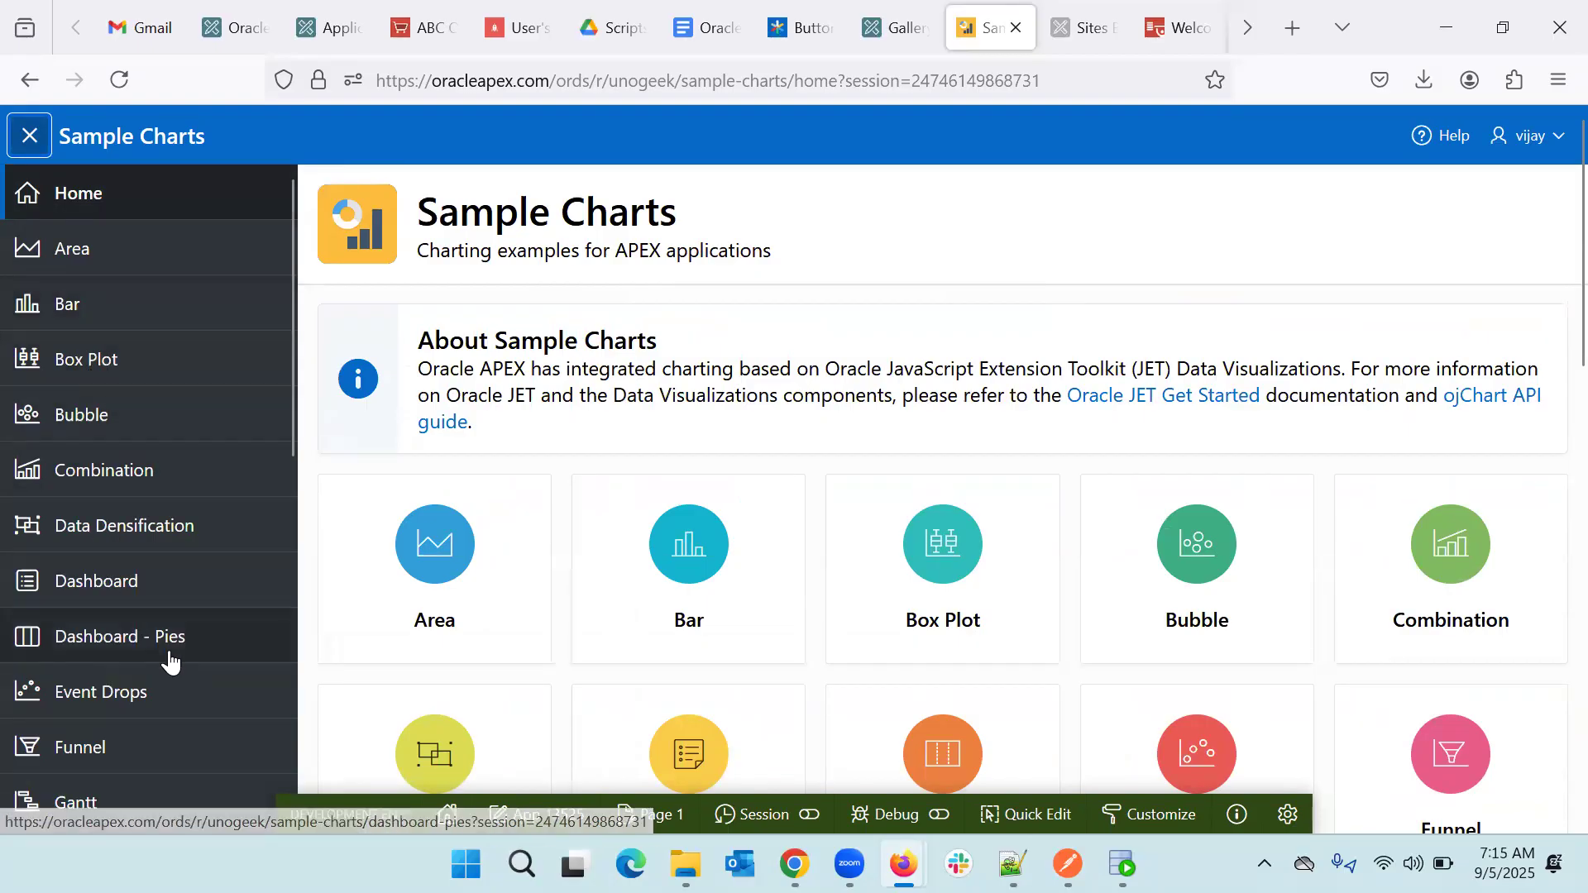
pyautogui.scroll(-1, 168, 659)
pyautogui.scroll(-6, 169, 662)
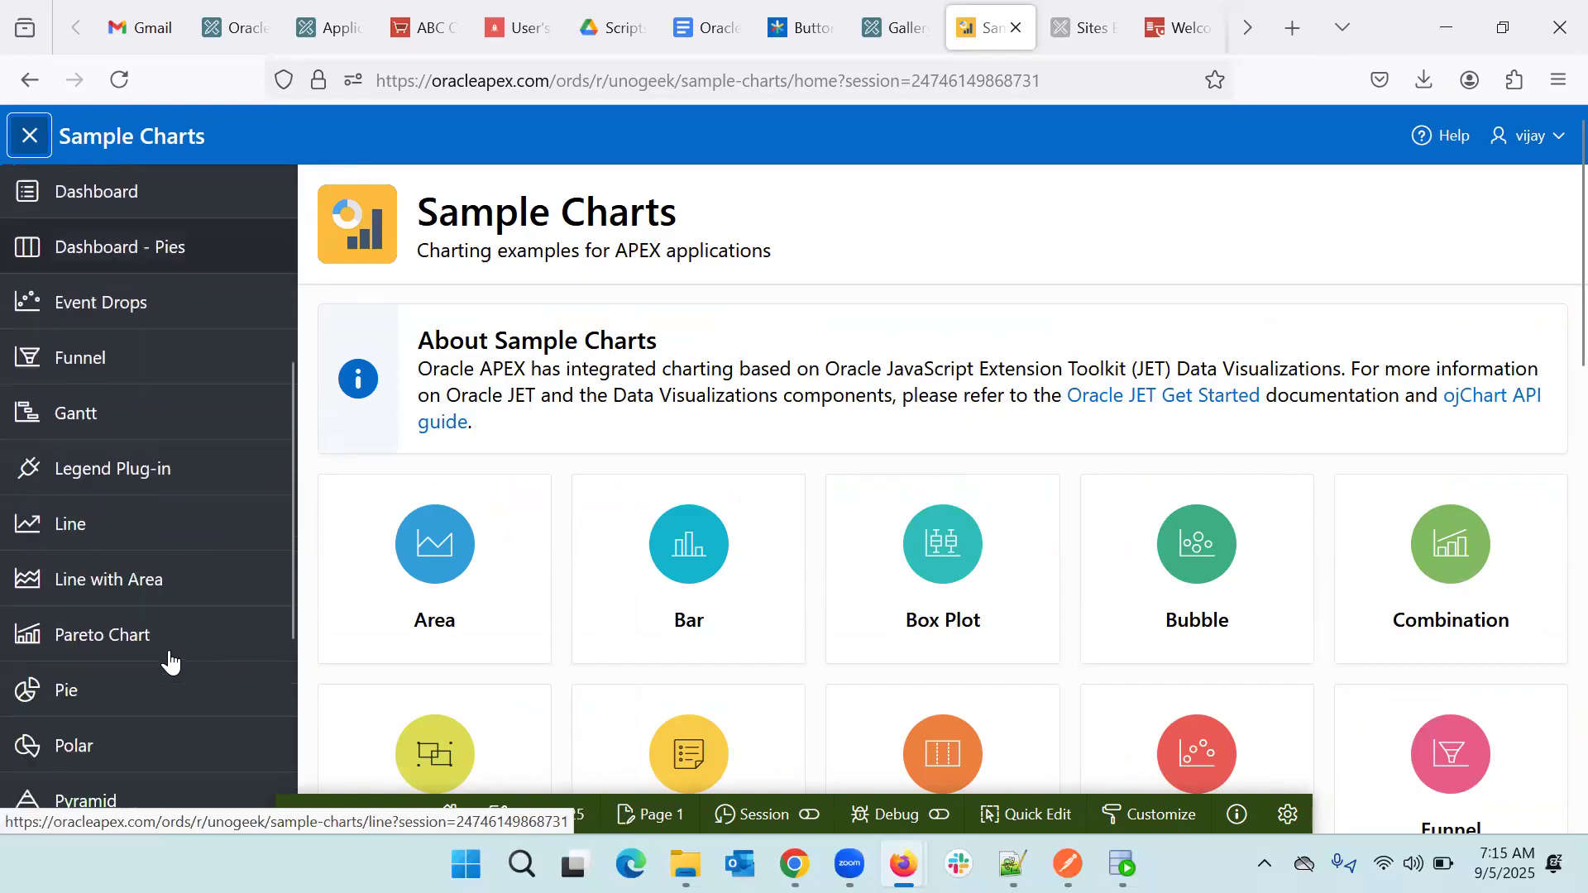
pyautogui.scroll(-1, 169, 661)
pyautogui.scroll(-5, 170, 661)
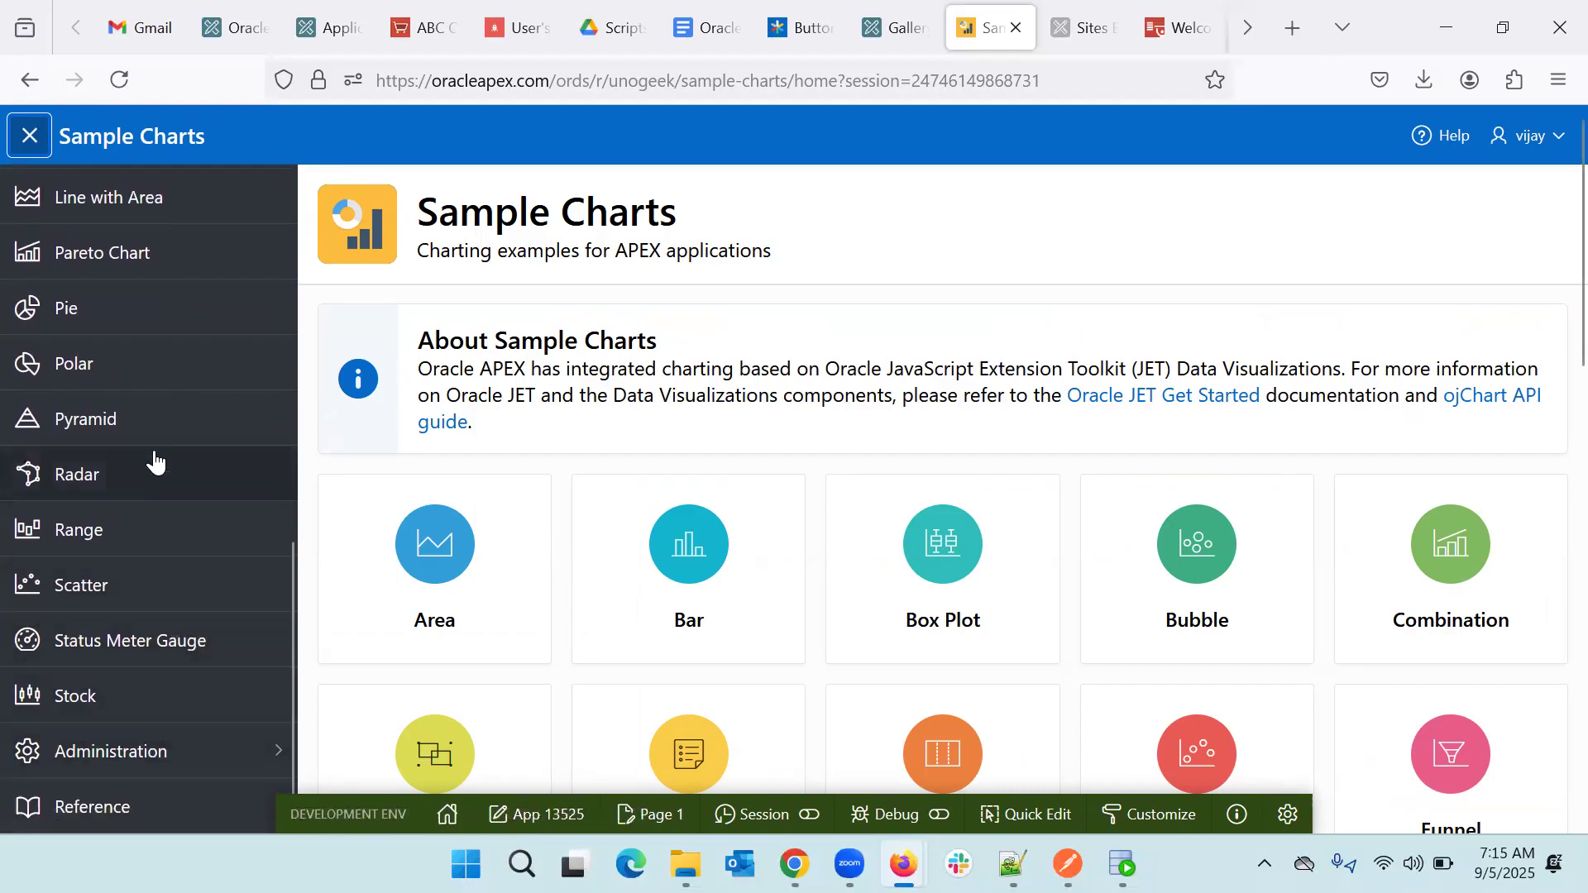
pyautogui.scroll(7, 153, 457)
pyautogui.scroll(4, 153, 454)
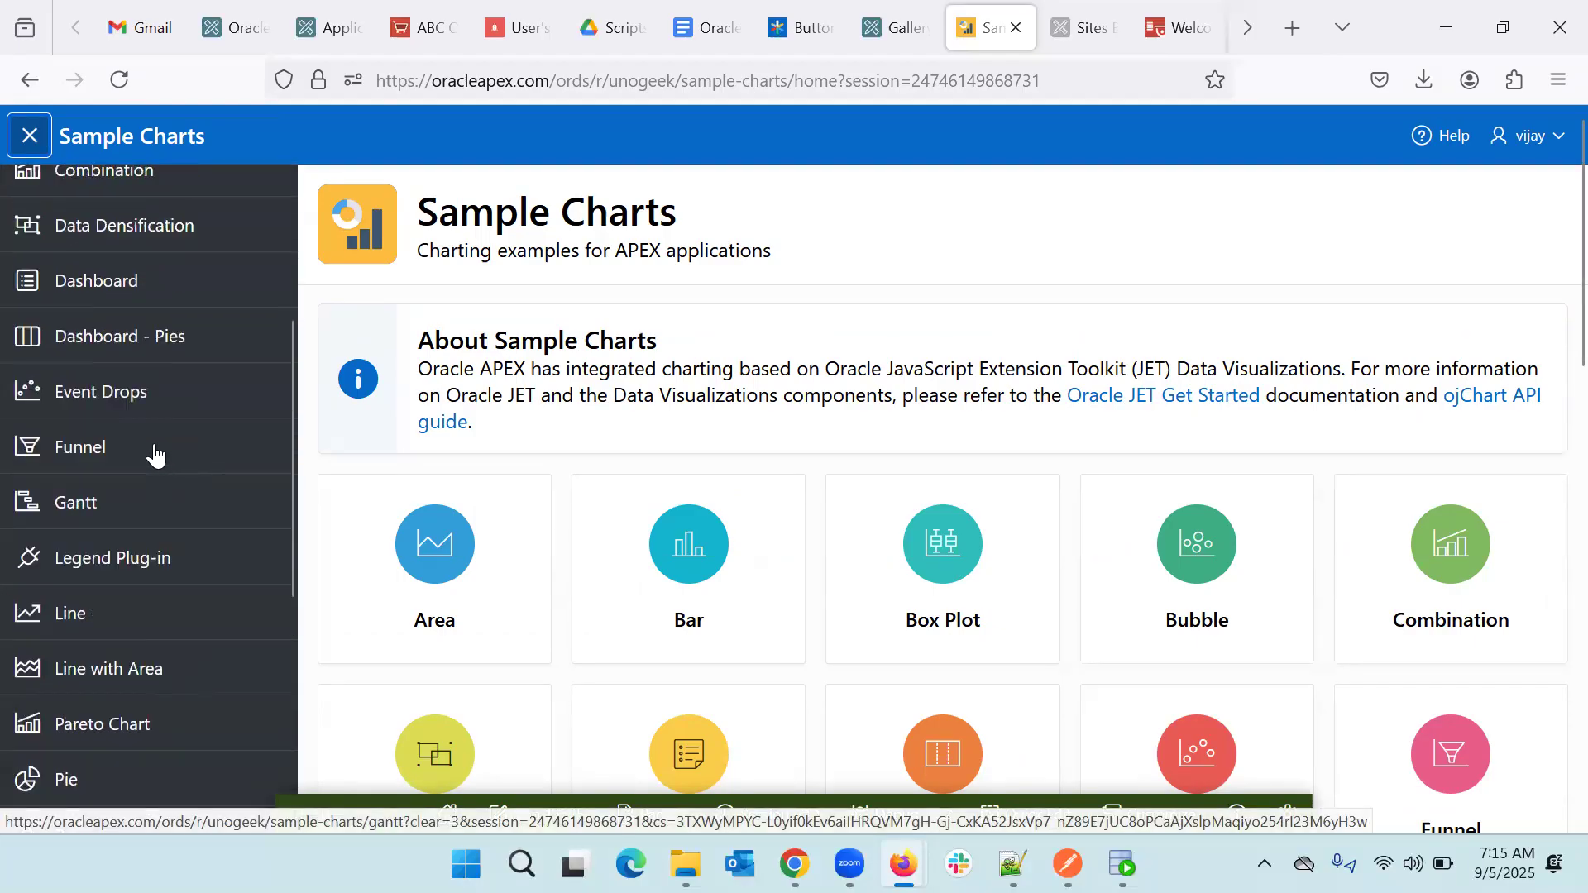
# - Open the Area chart examples and scroll through them
pyautogui.click(102, 268)
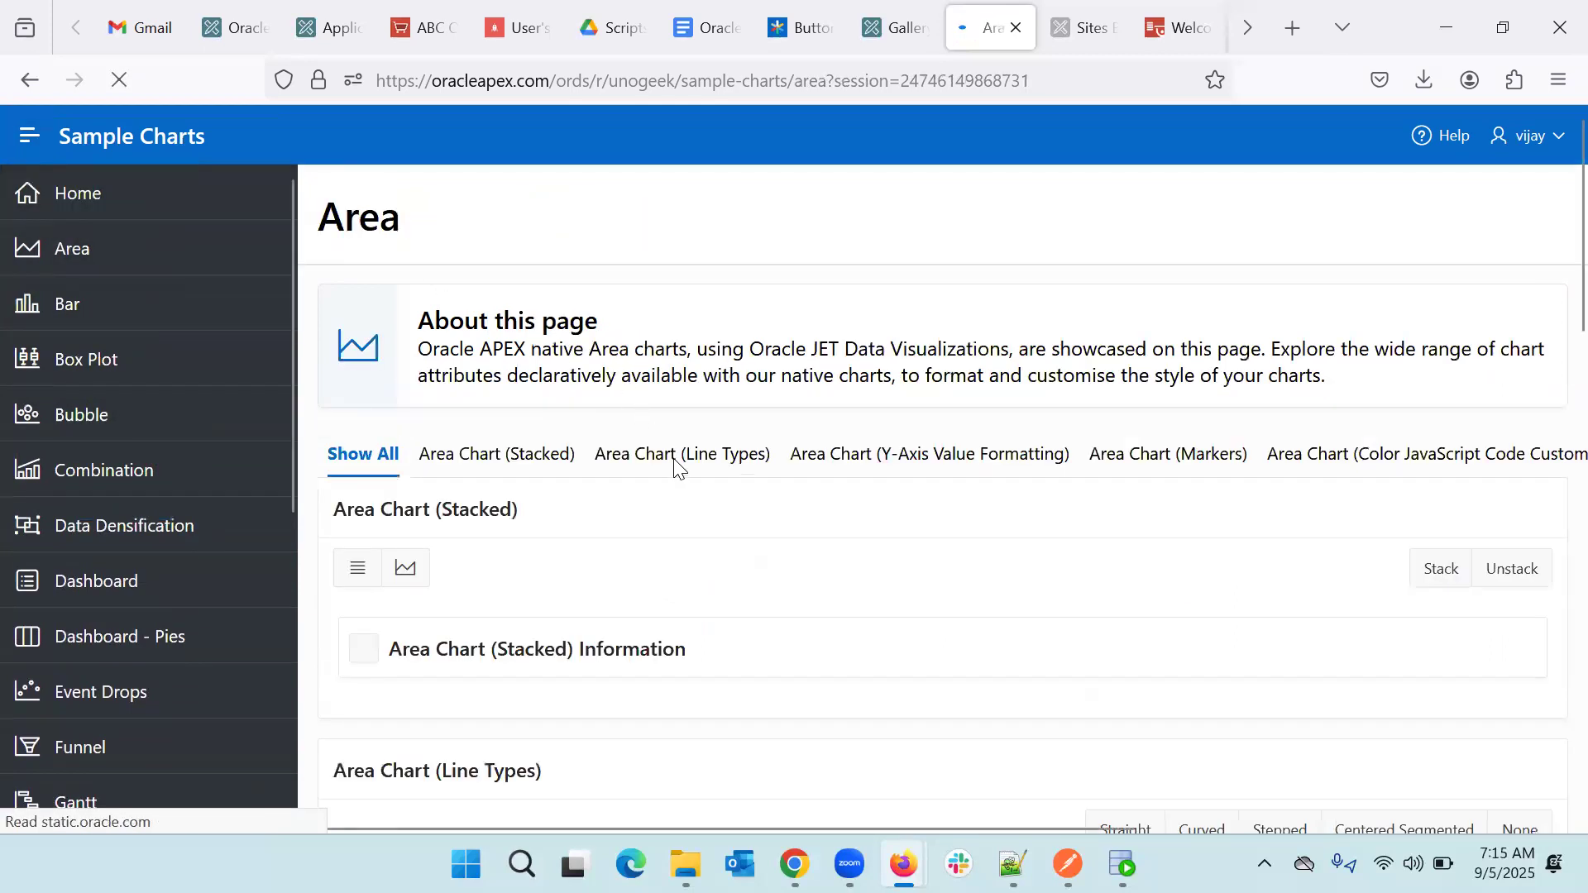
pyautogui.scroll(-6, 732, 525)
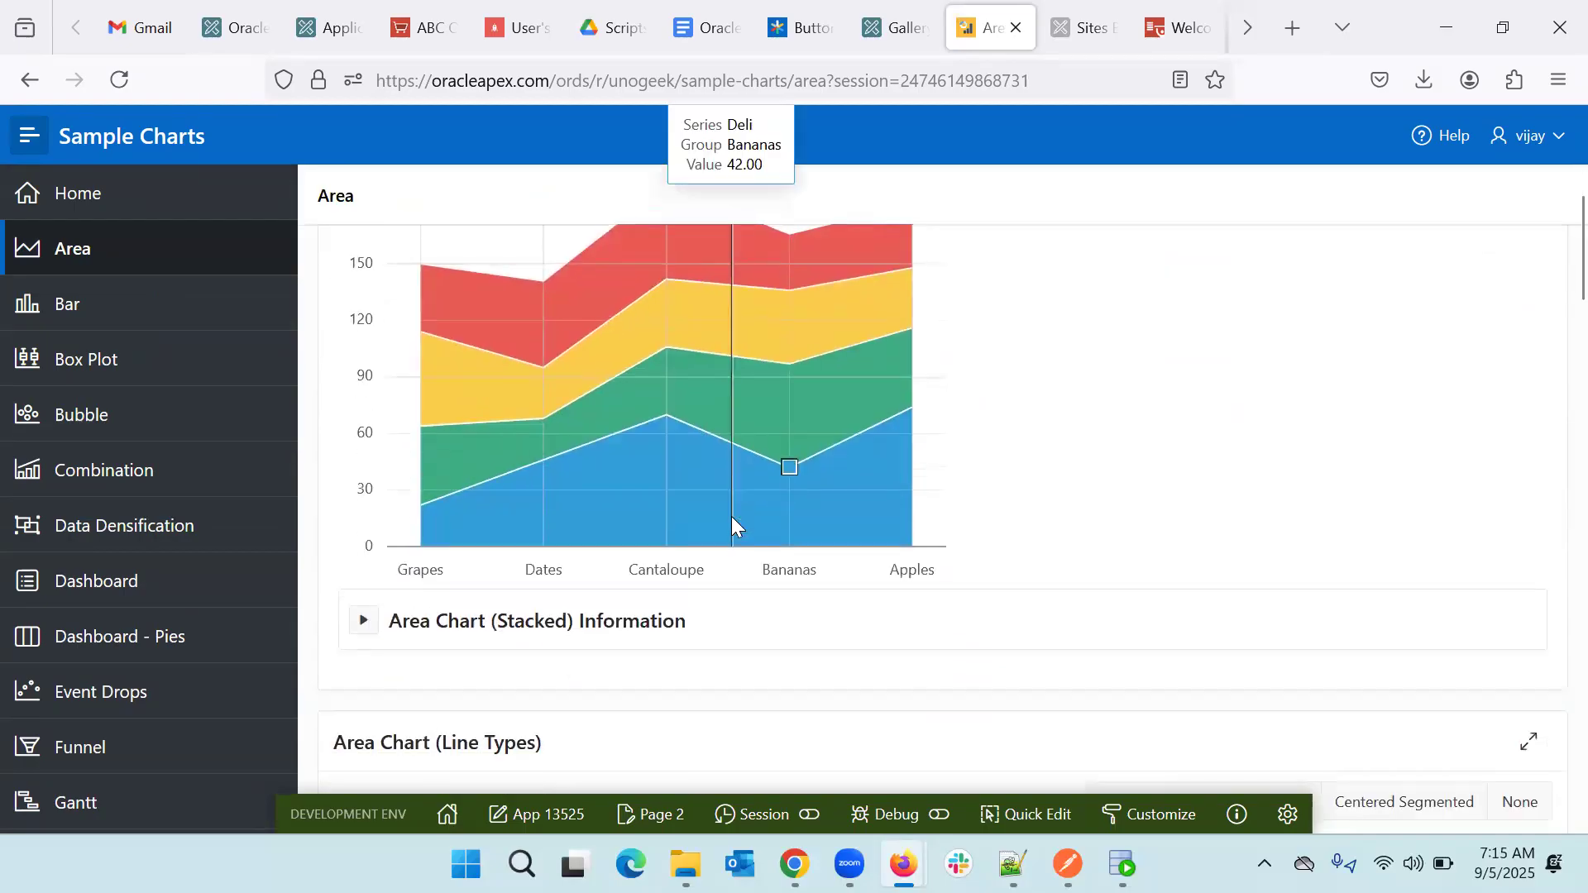
pyautogui.scroll(-10, 732, 526)
pyautogui.scroll(-4, 732, 522)
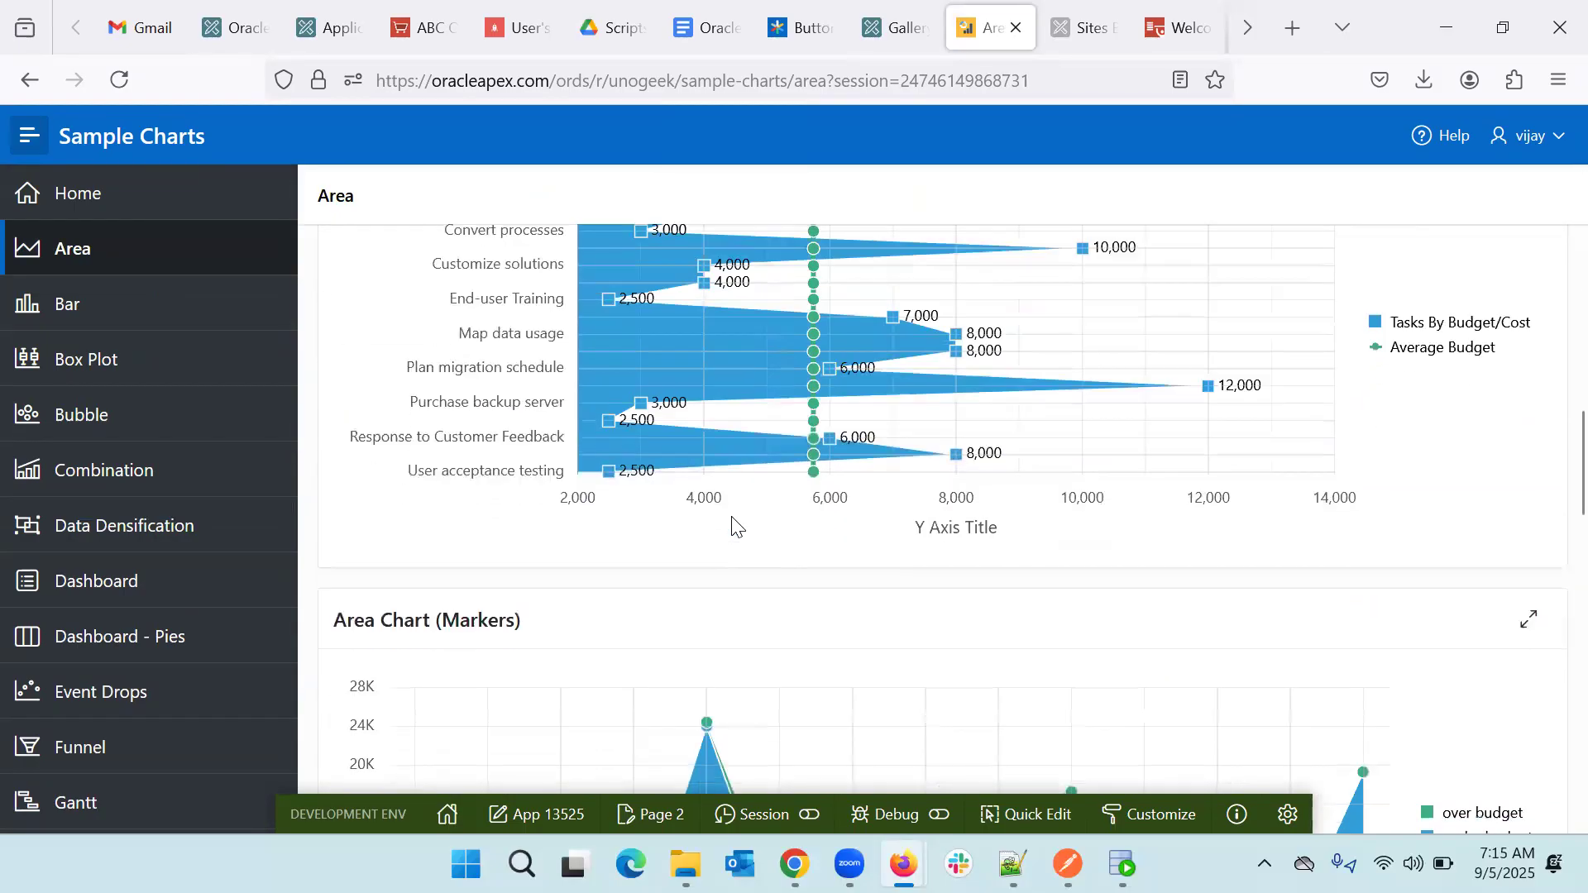
pyautogui.scroll(-3, 731, 522)
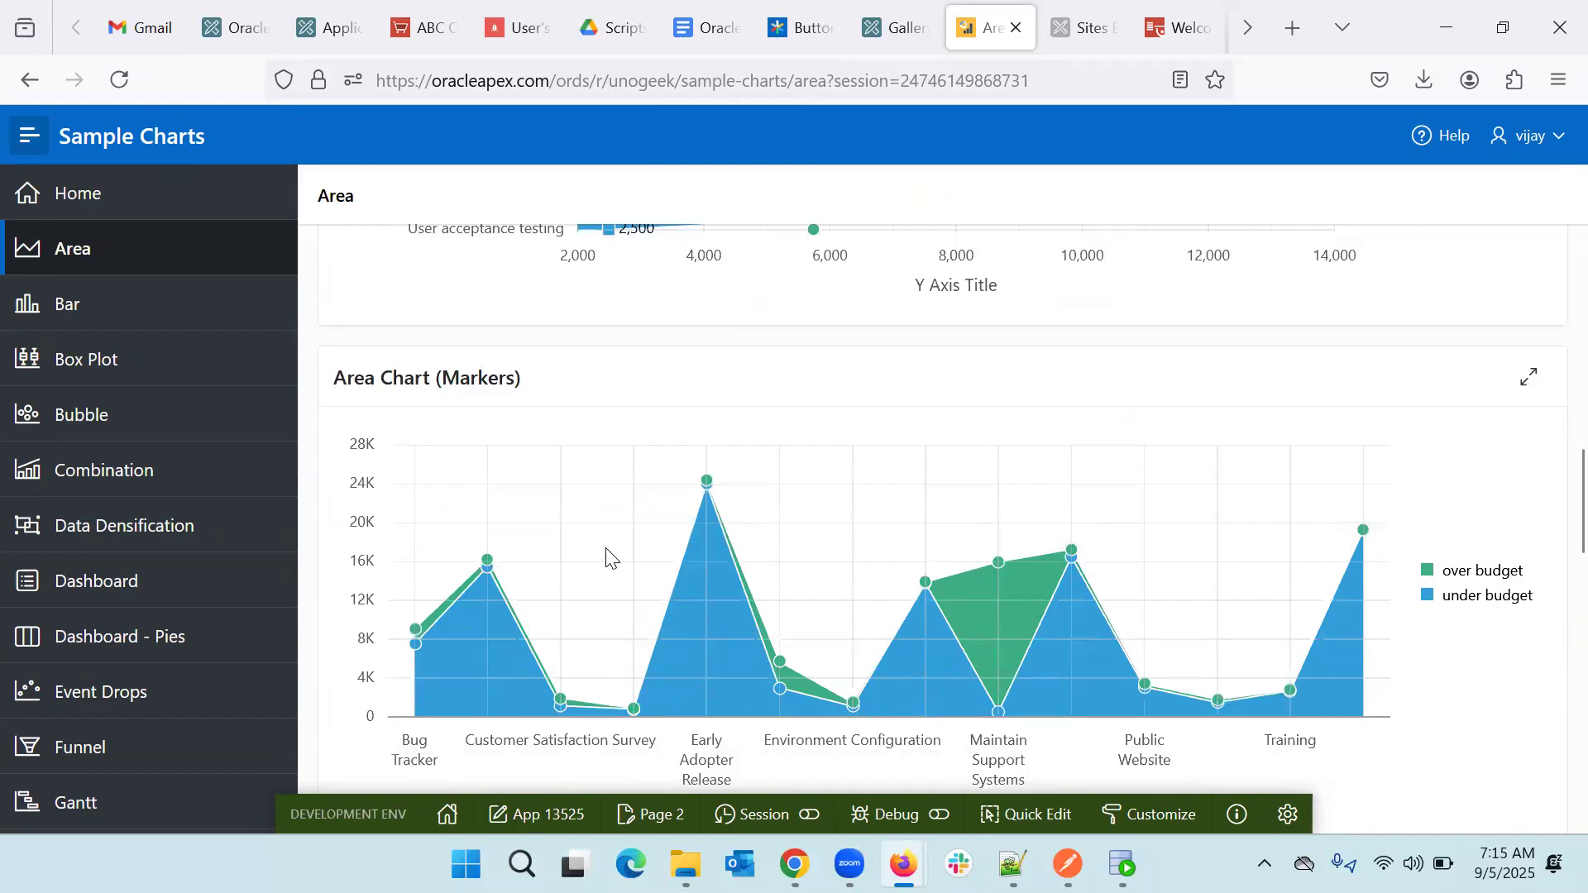
pyautogui.scroll(-3, 608, 554)
pyautogui.scroll(-7, 607, 554)
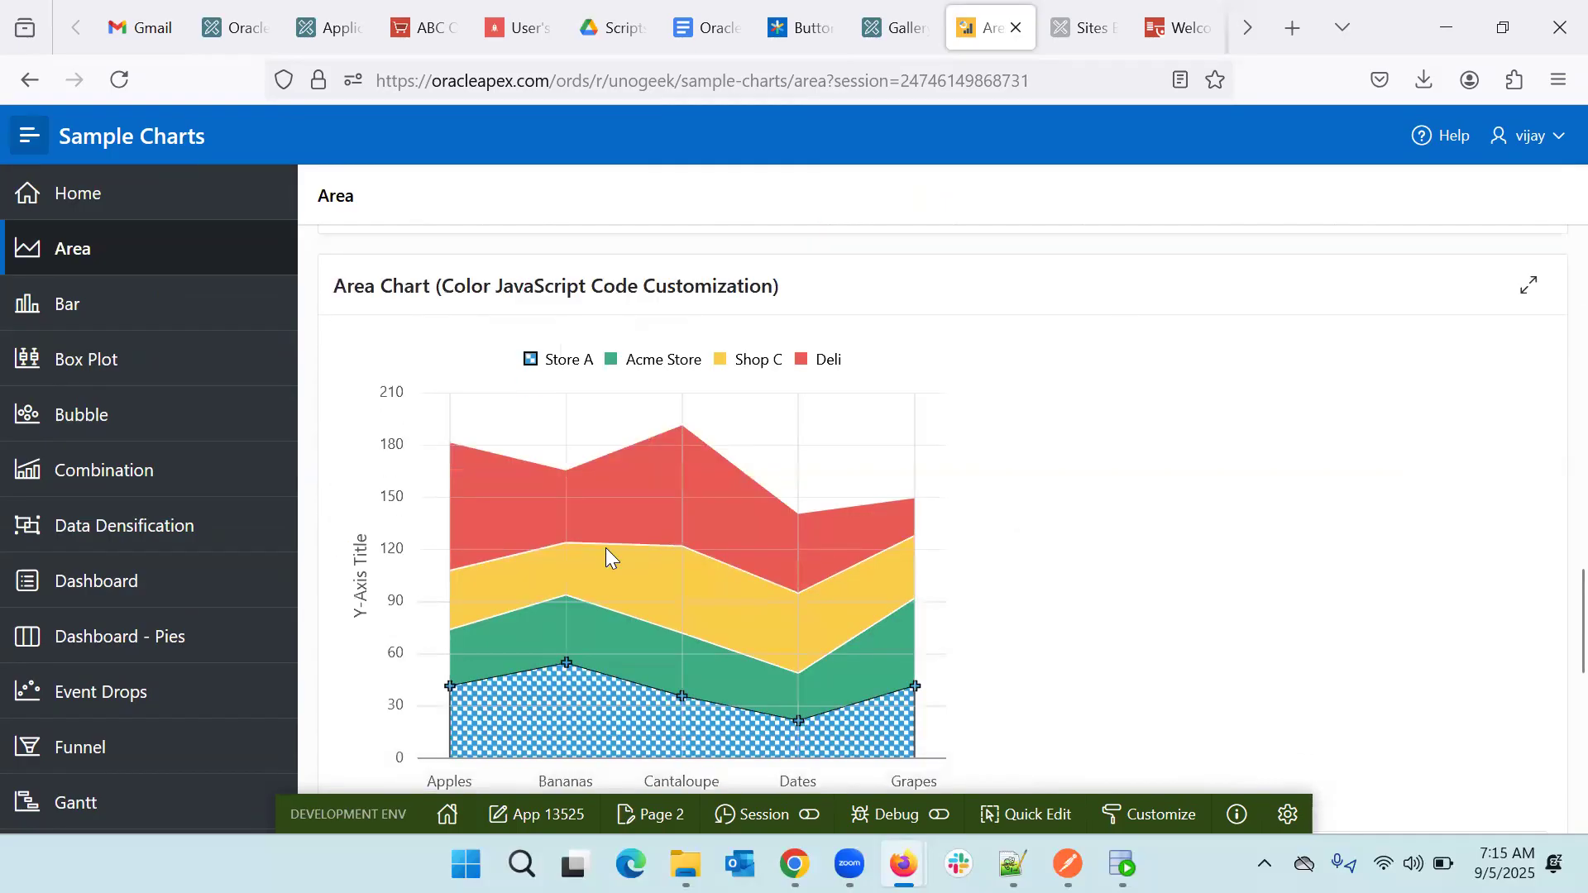
pyautogui.scroll(-3, 606, 548)
# - View the Bar chart examples, then the Bubble chart with its Information region expanded
pyautogui.click(72, 310)
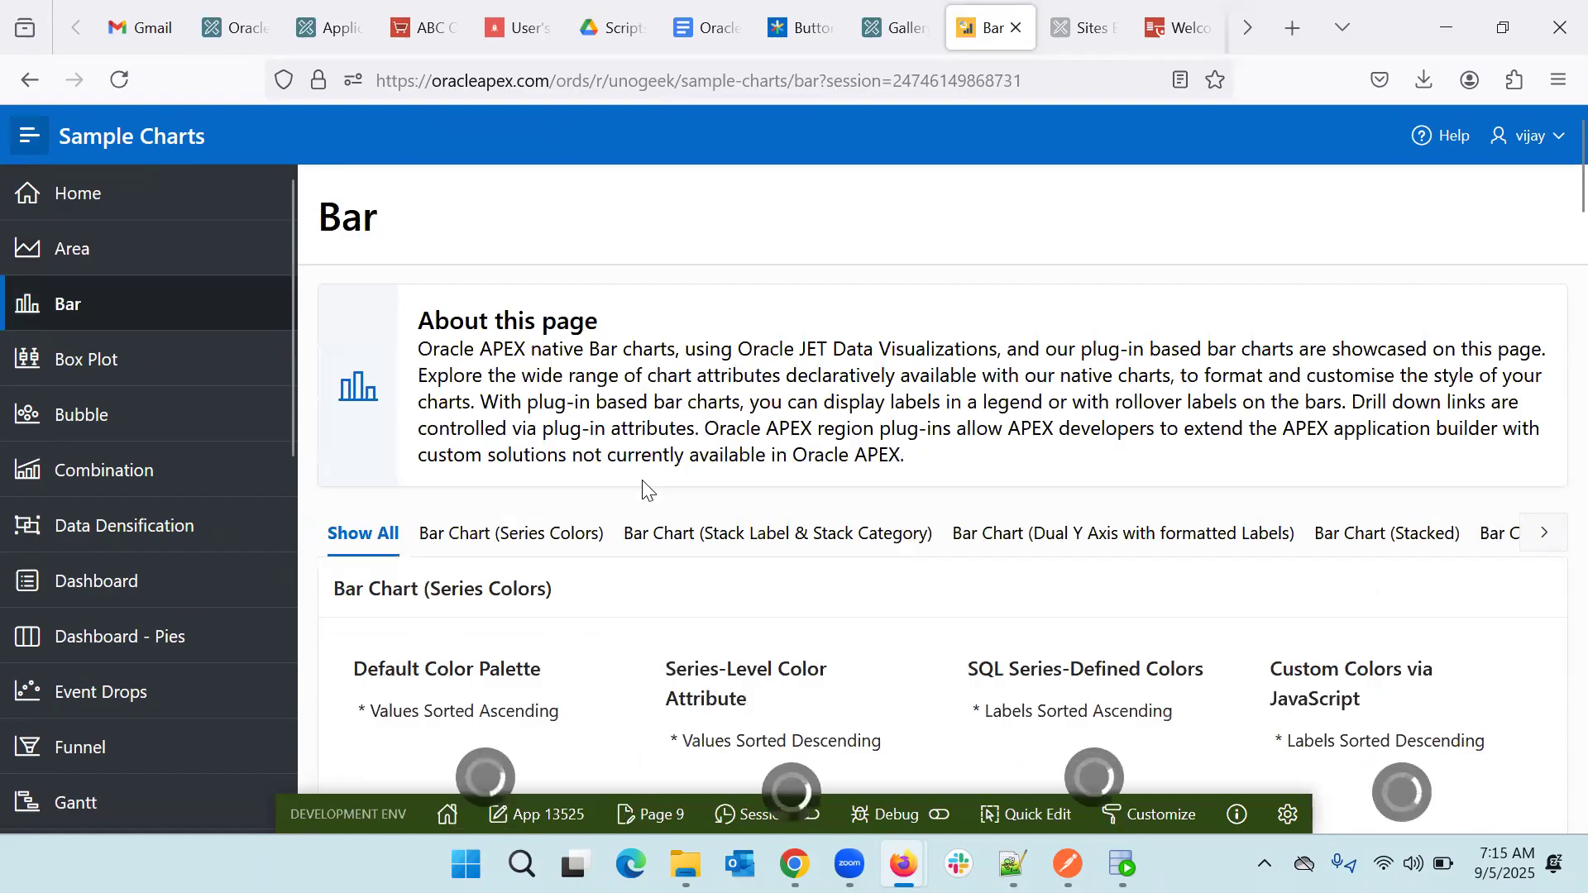
pyautogui.scroll(-8, 645, 488)
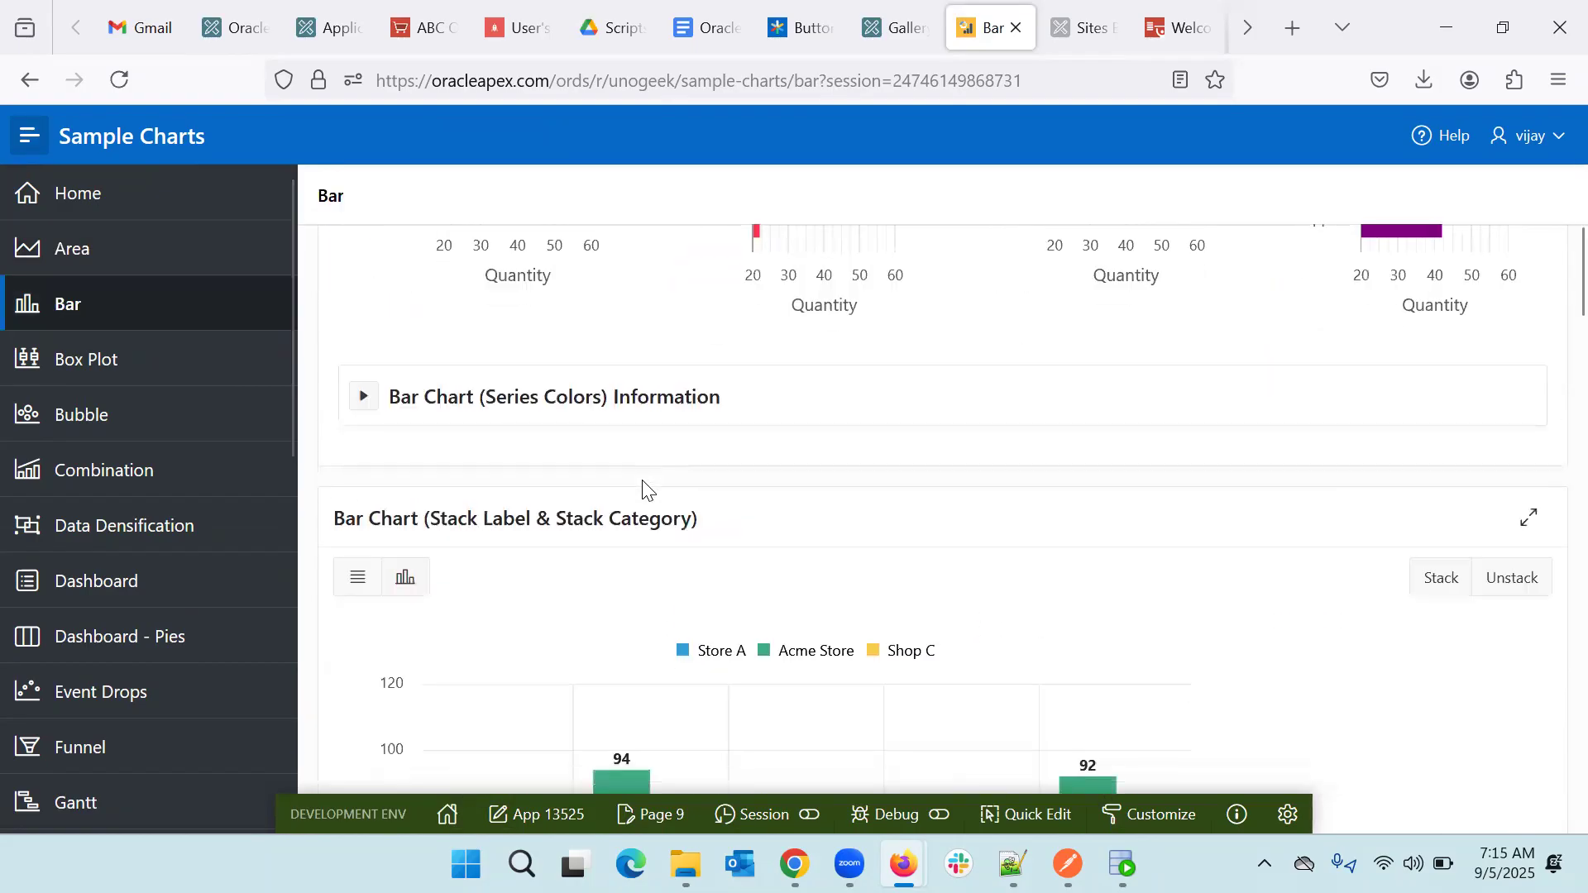
pyautogui.scroll(-3, 645, 488)
pyautogui.click(60, 422)
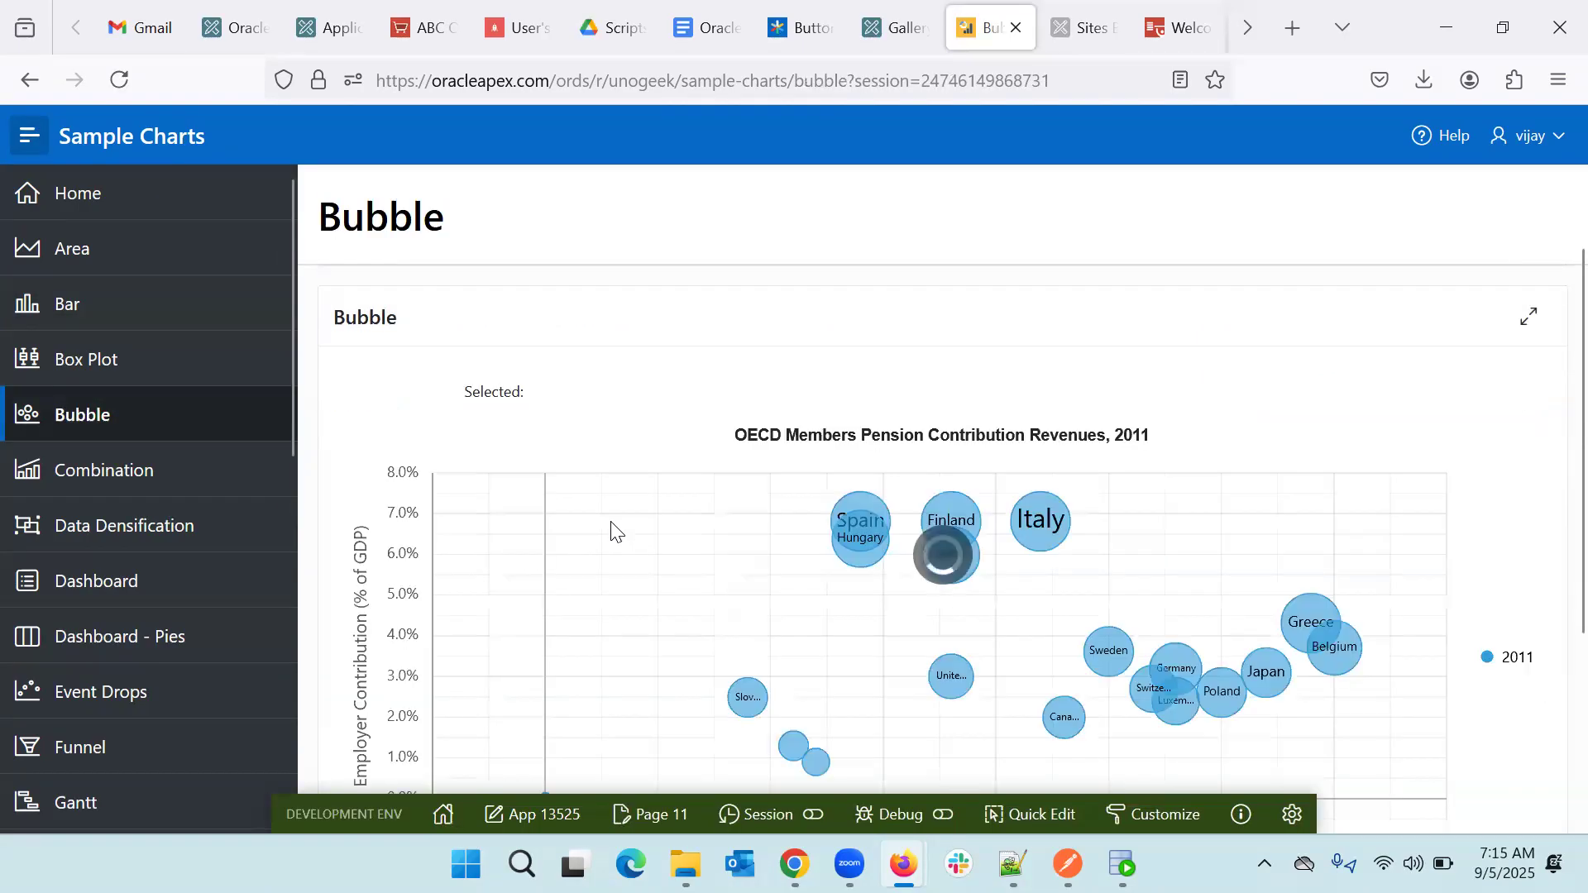
pyautogui.scroll(-2, 722, 372)
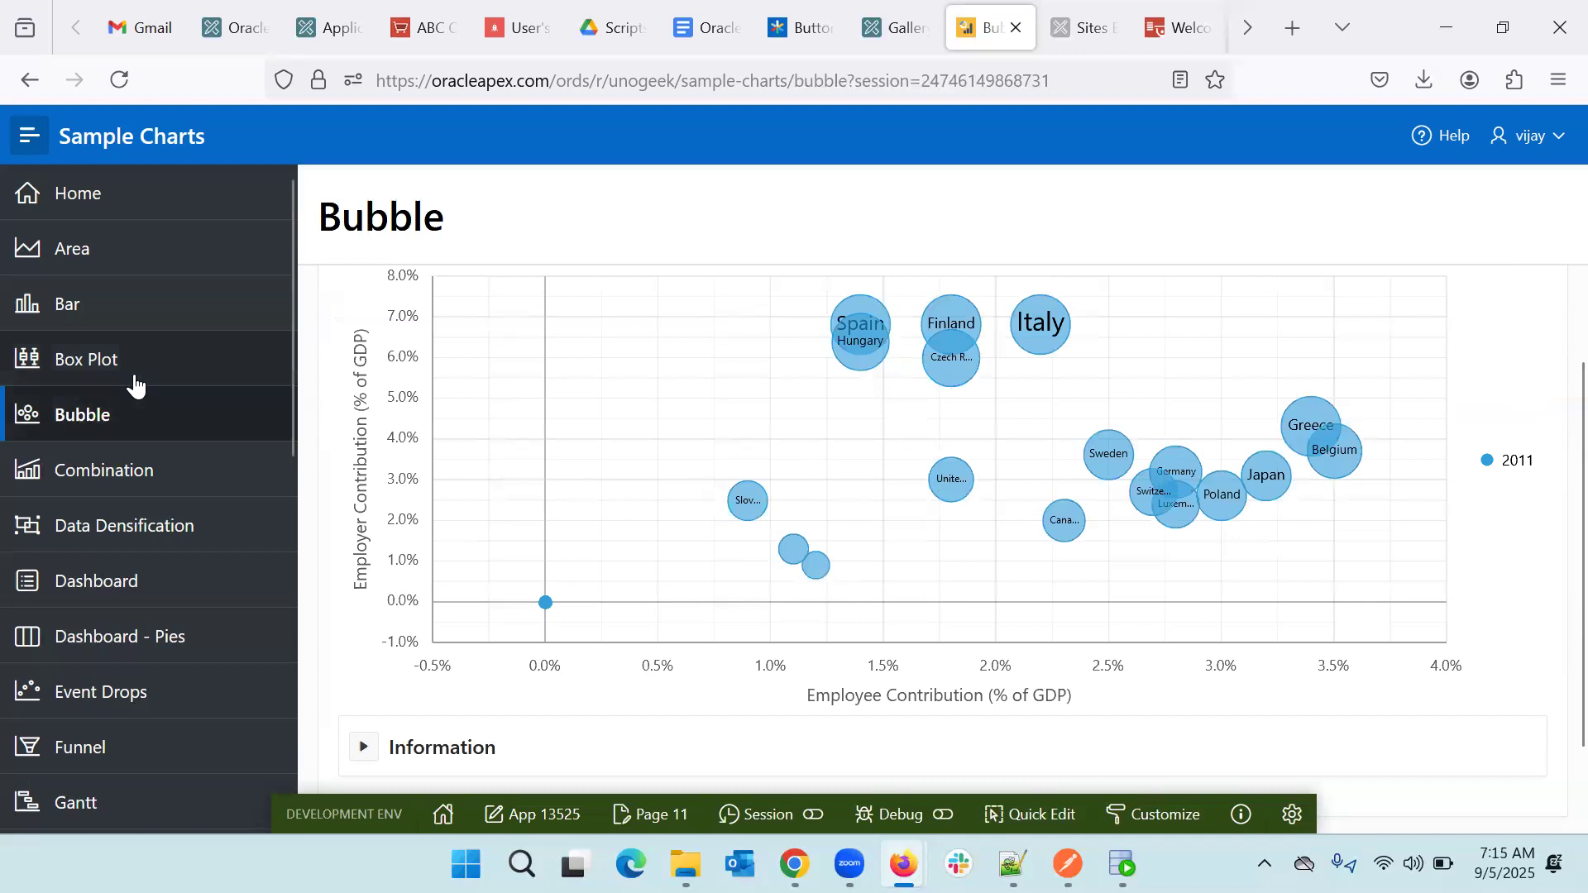
pyautogui.scroll(-2, 507, 532)
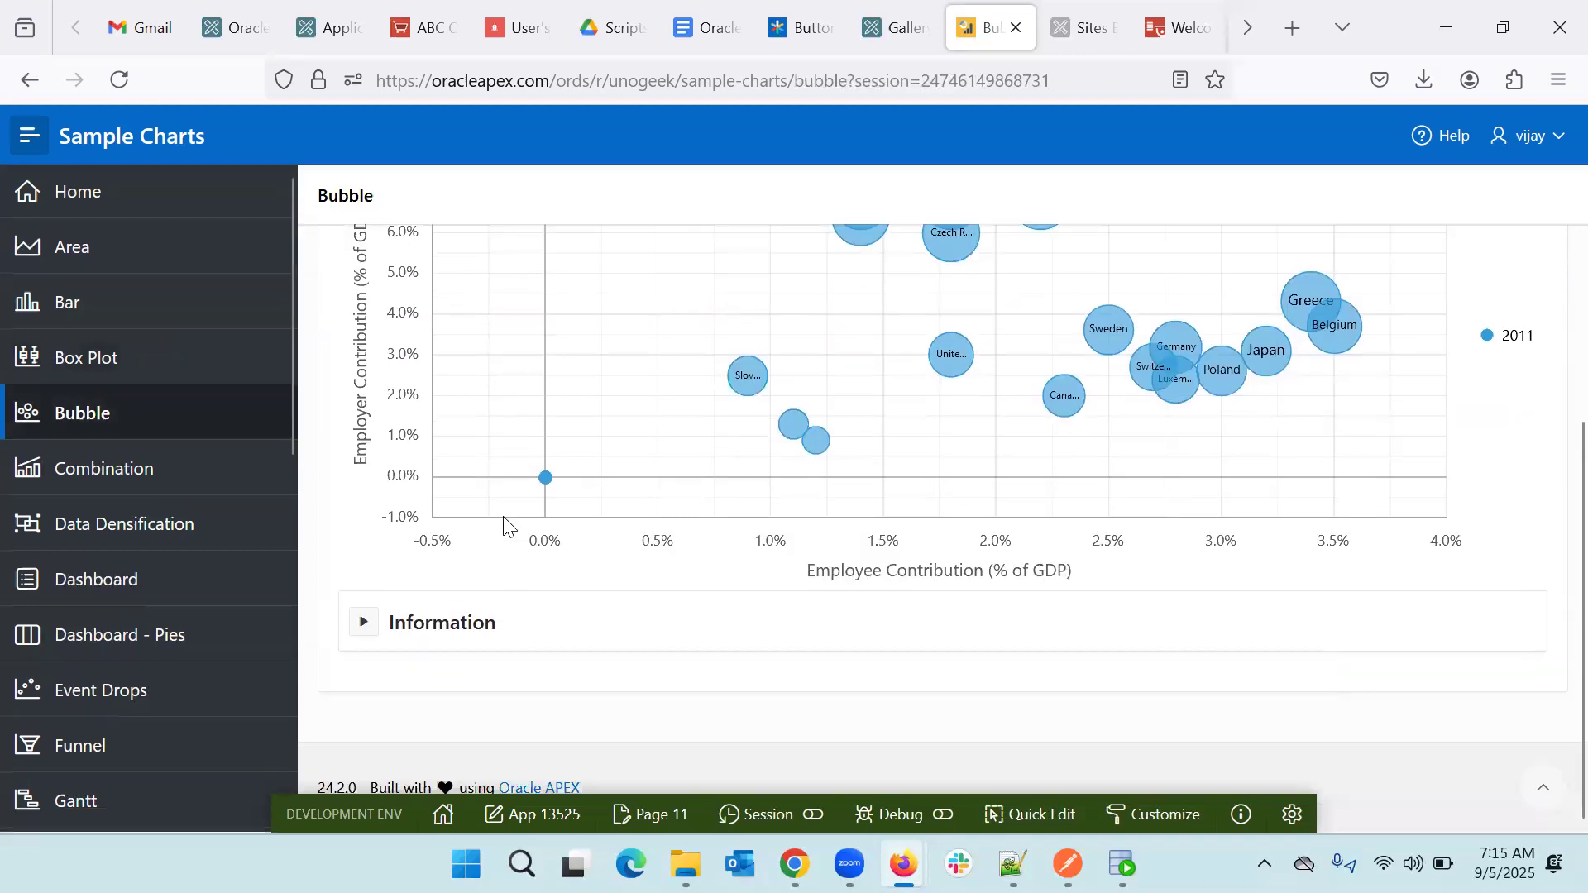
pyautogui.click(357, 627)
pyautogui.scroll(-2, 548, 581)
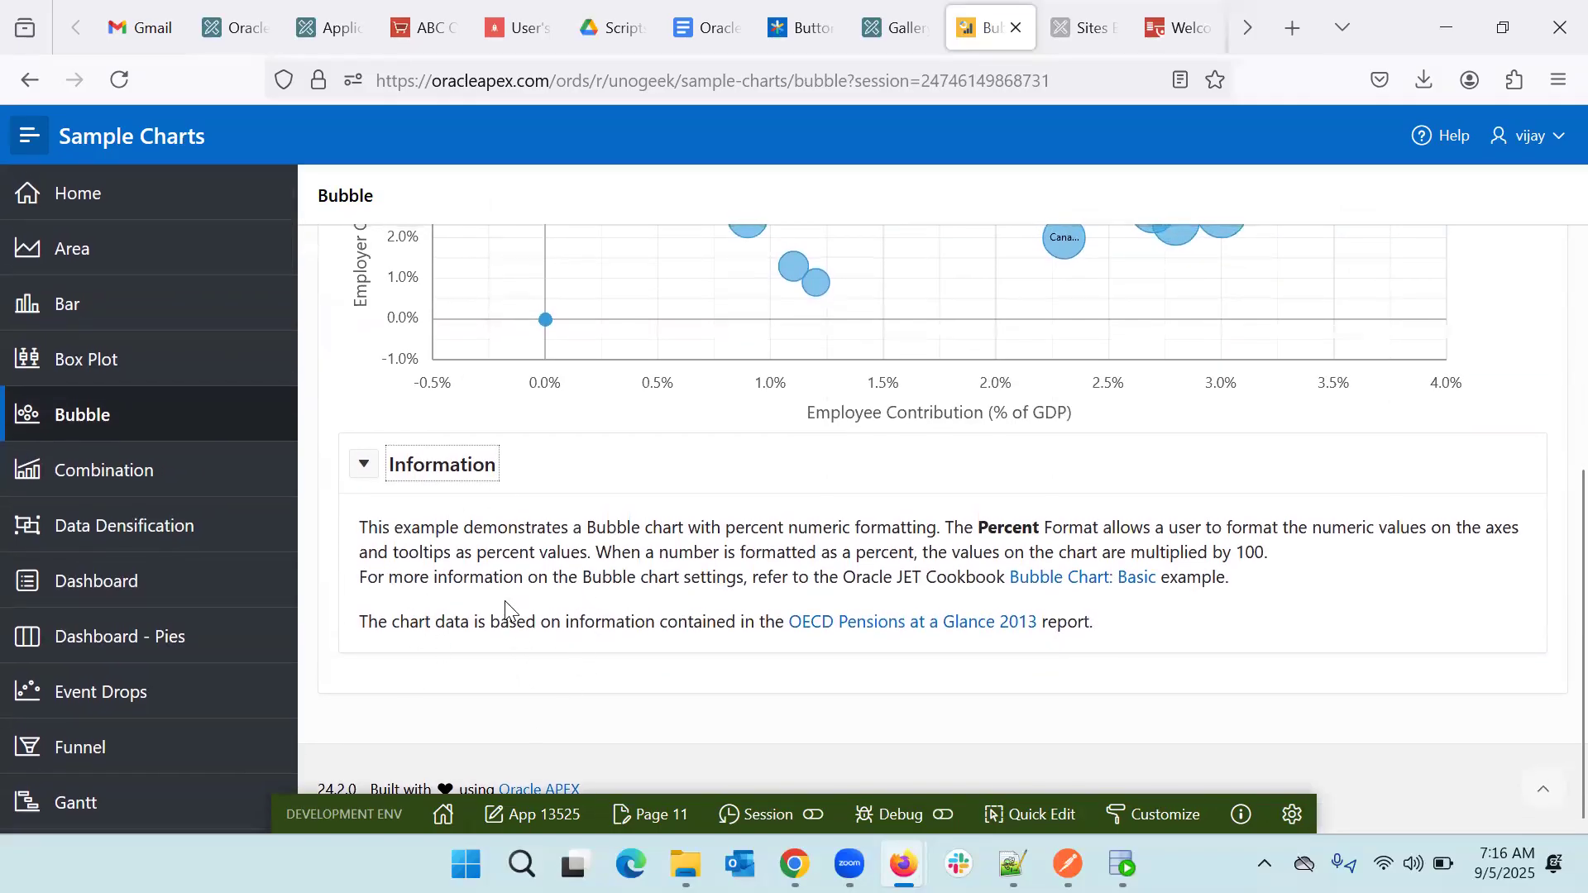
# - Open the Box Plot page and review the Survey Results chart and its report data
pyautogui.click(131, 364)
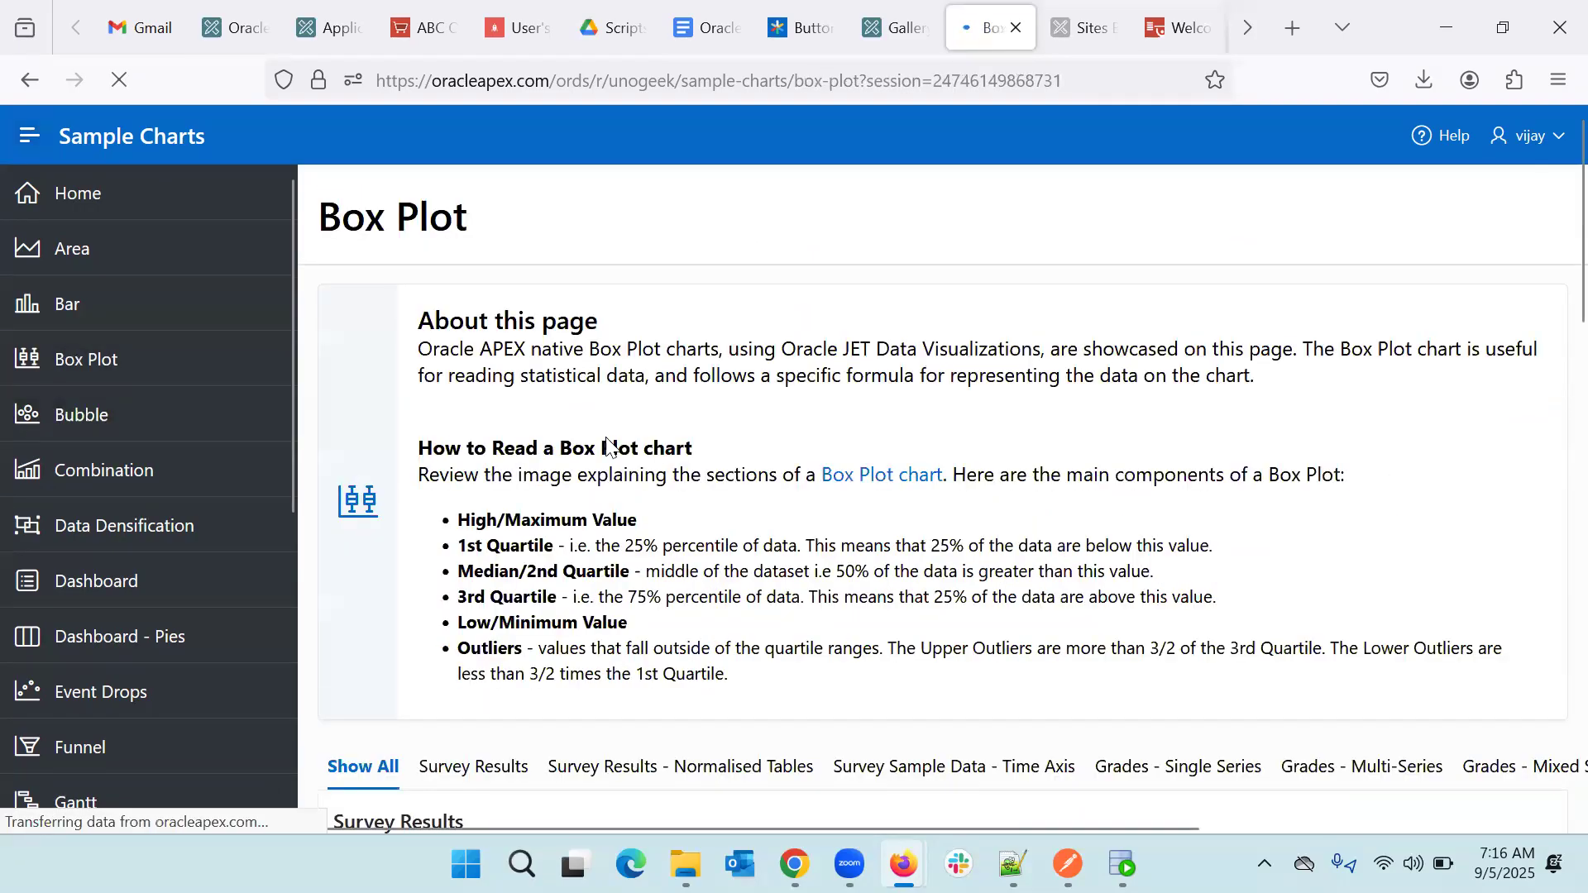
pyautogui.scroll(-3, 632, 525)
pyautogui.scroll(-3, 632, 528)
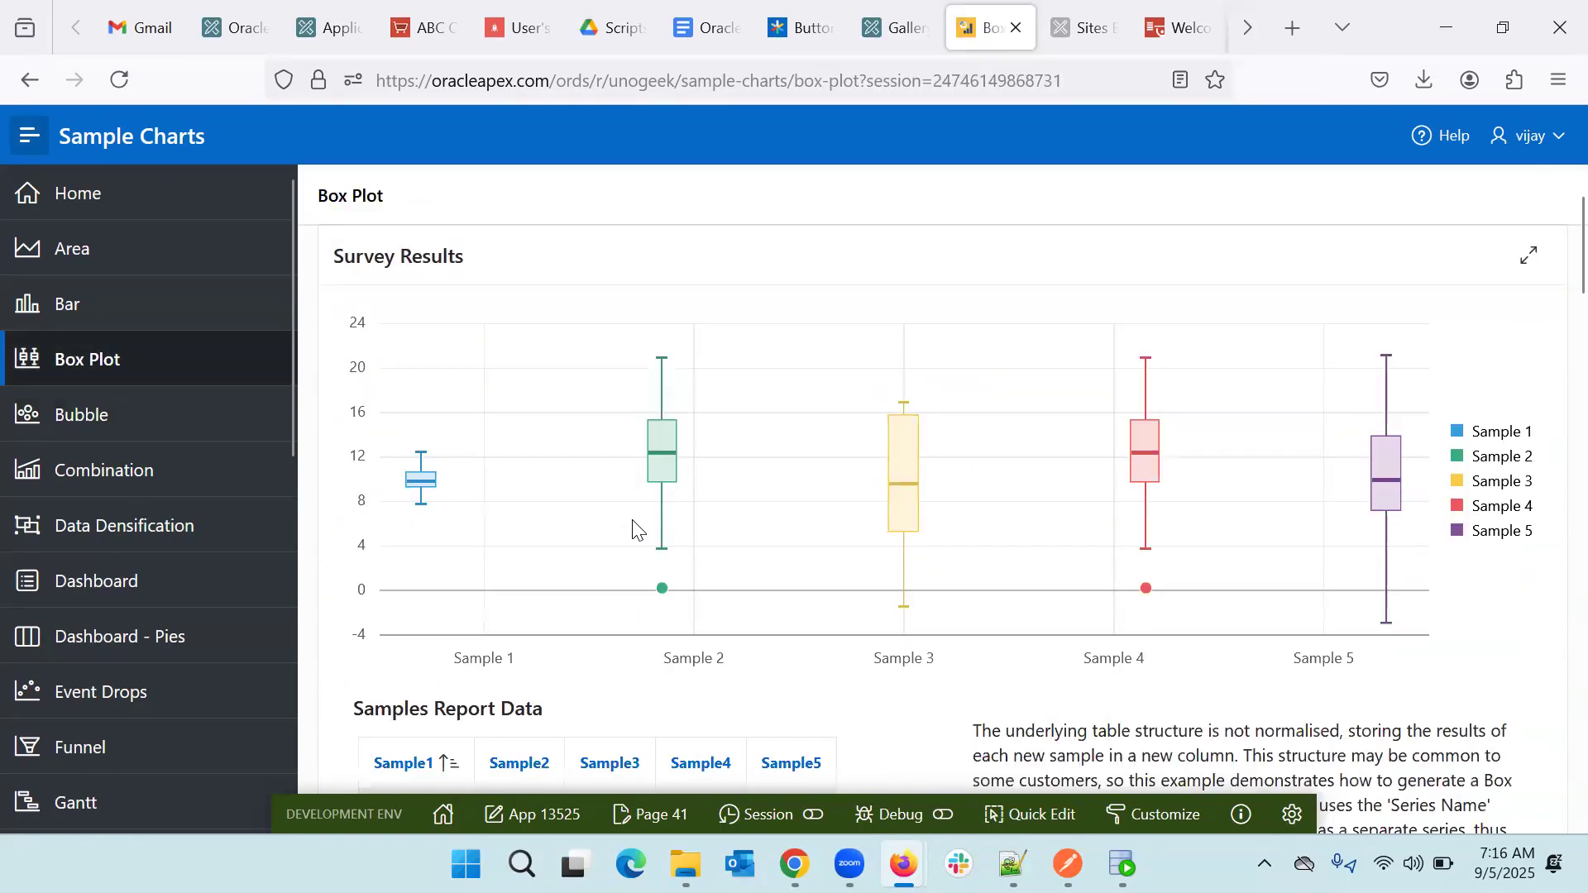
pyautogui.scroll(-2, 829, 574)
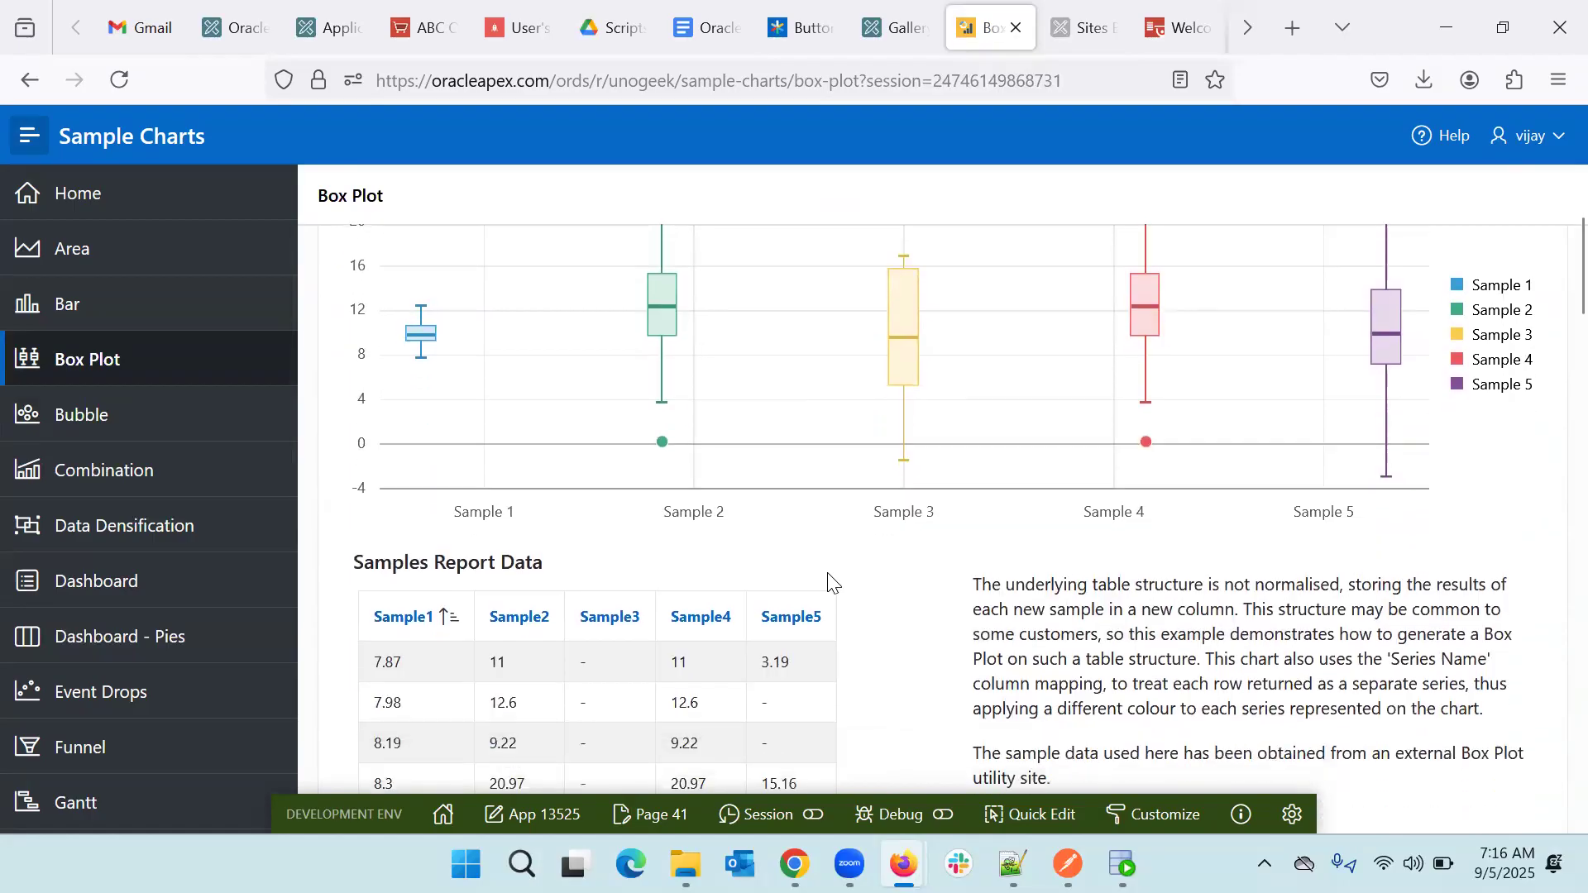
pyautogui.scroll(-2, 151, 574)
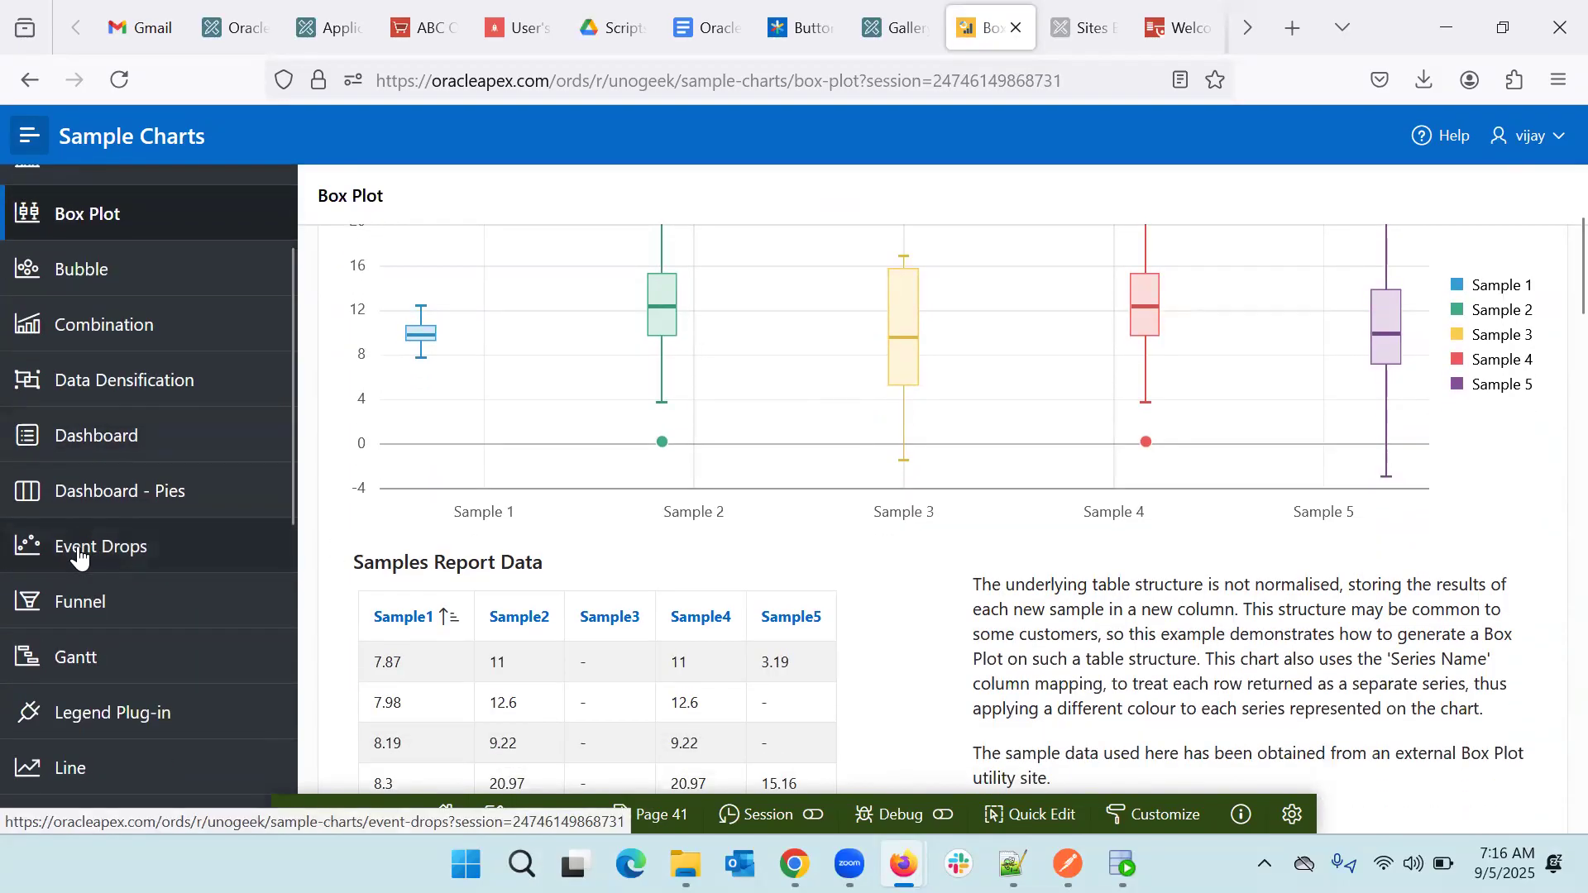
pyautogui.scroll(-3, 79, 558)
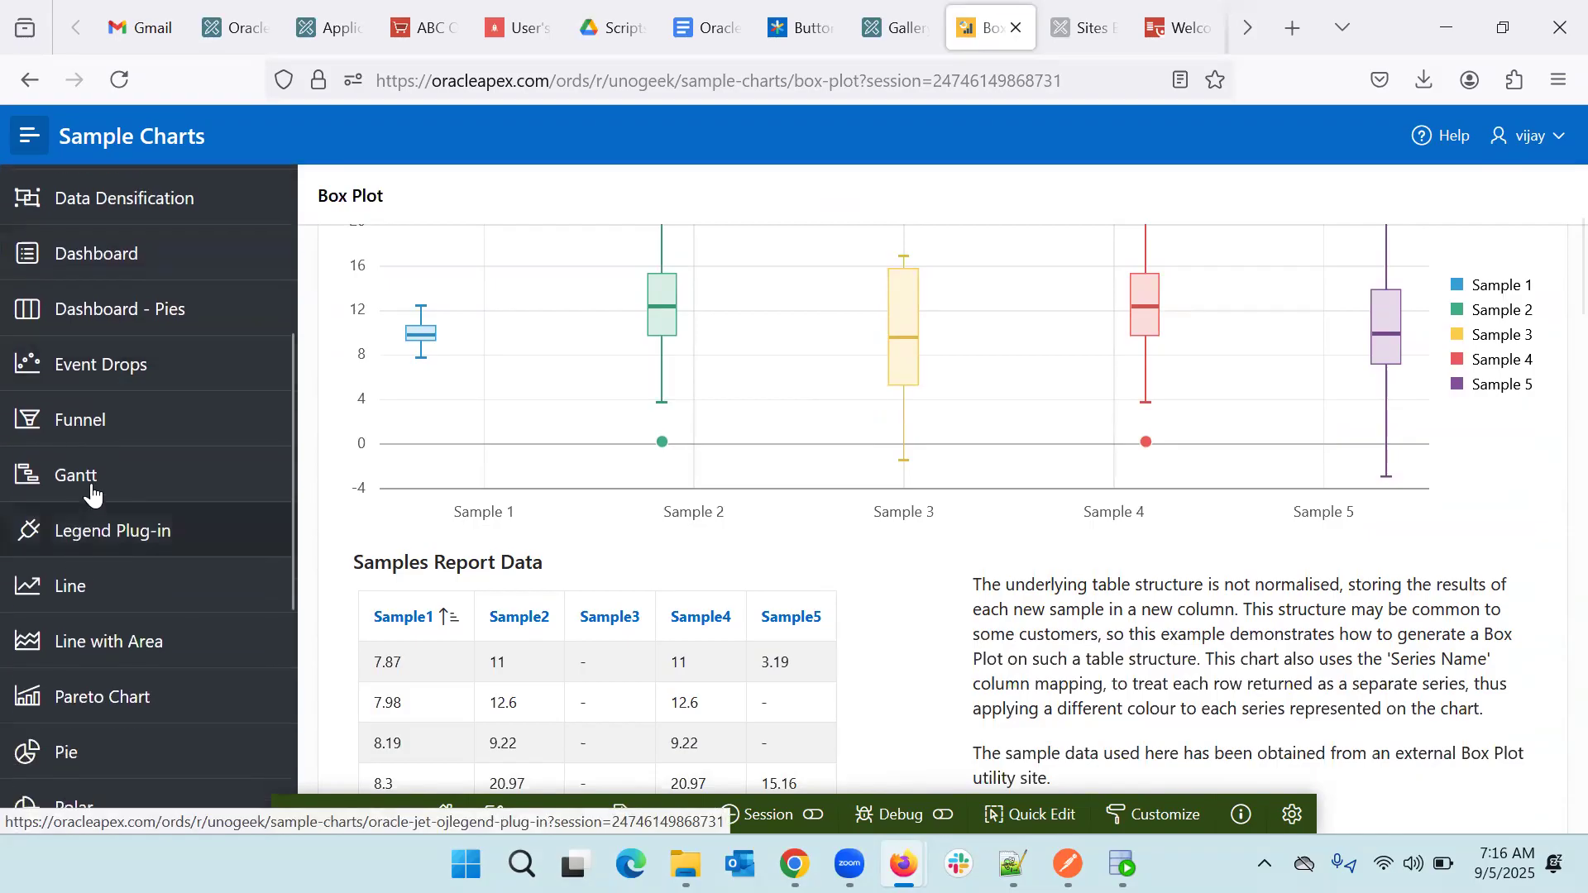
# - Open the Gantt chart examples, dismiss the date picker, and scroll through the page
pyautogui.click(82, 477)
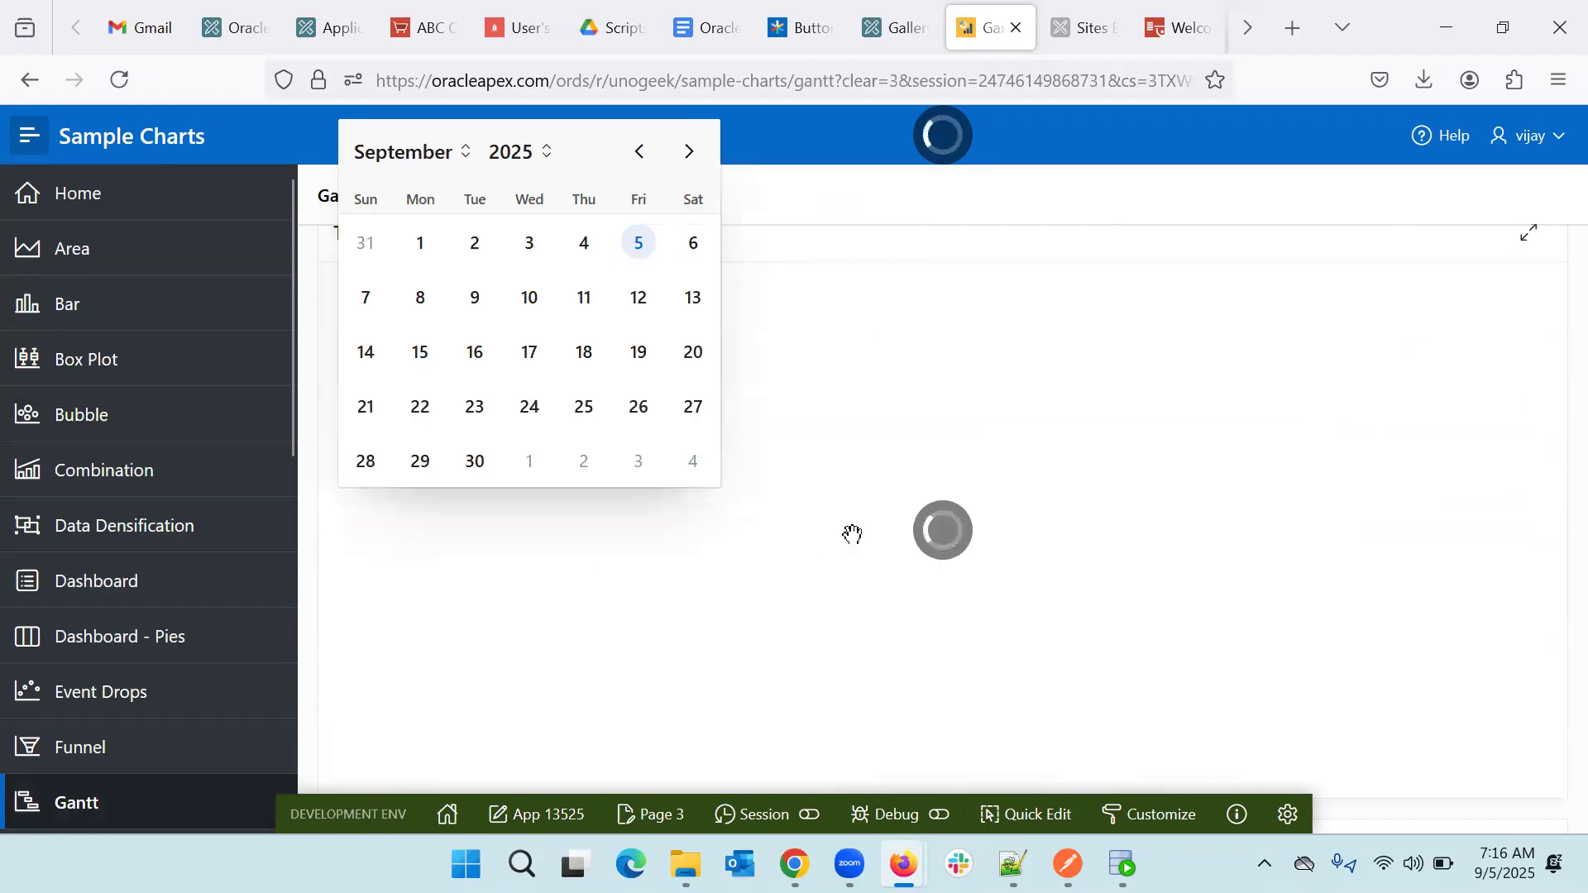
pyautogui.click(860, 196)
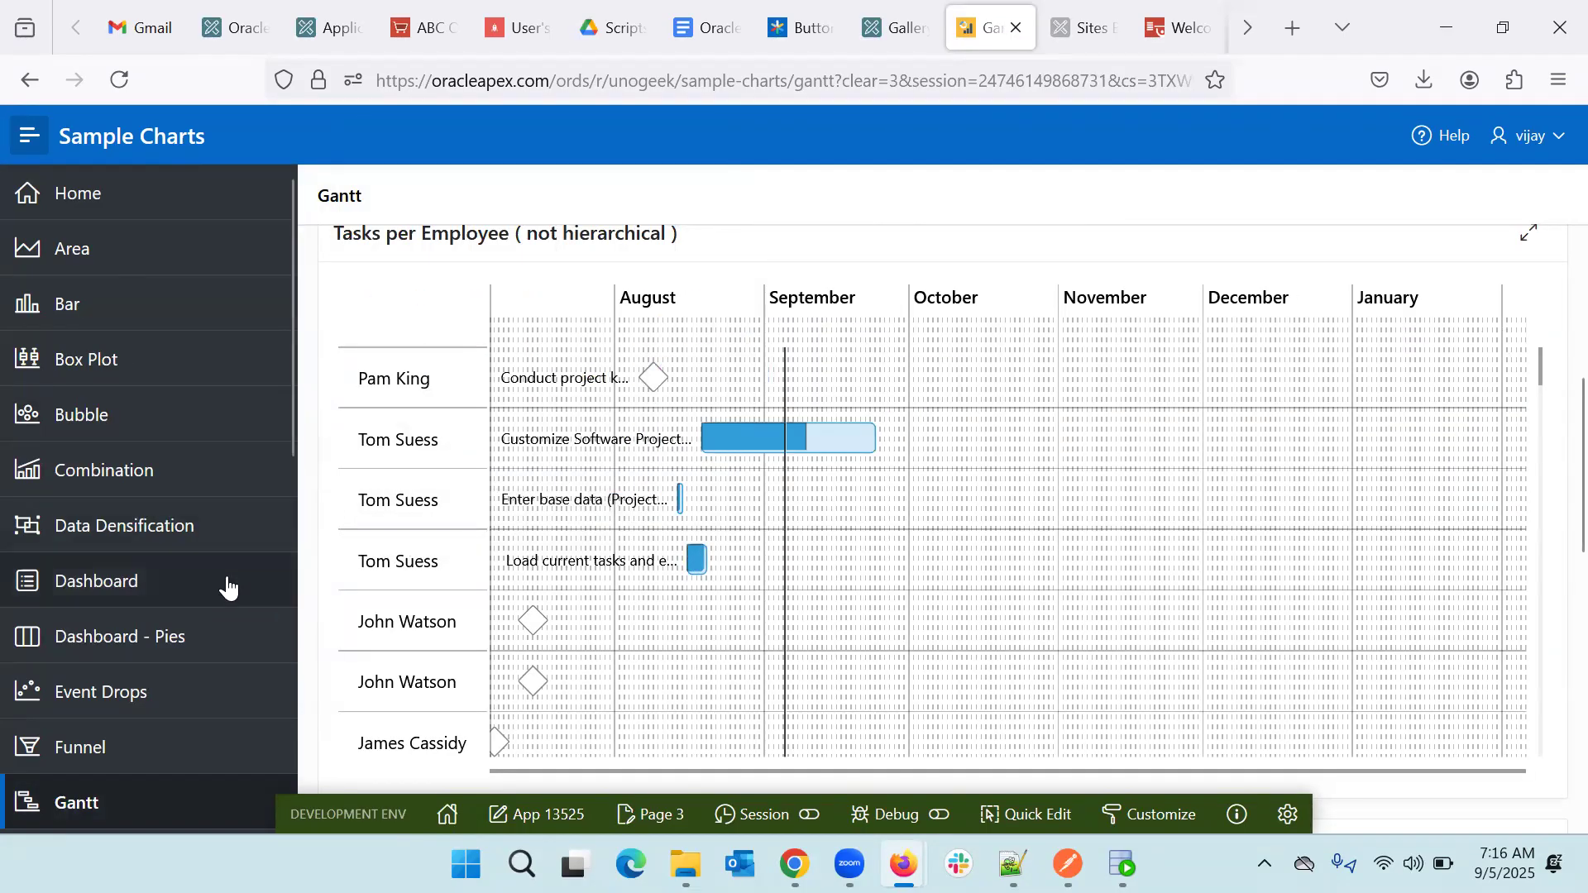
pyautogui.scroll(-2, 229, 584)
pyautogui.scroll(-2, 229, 585)
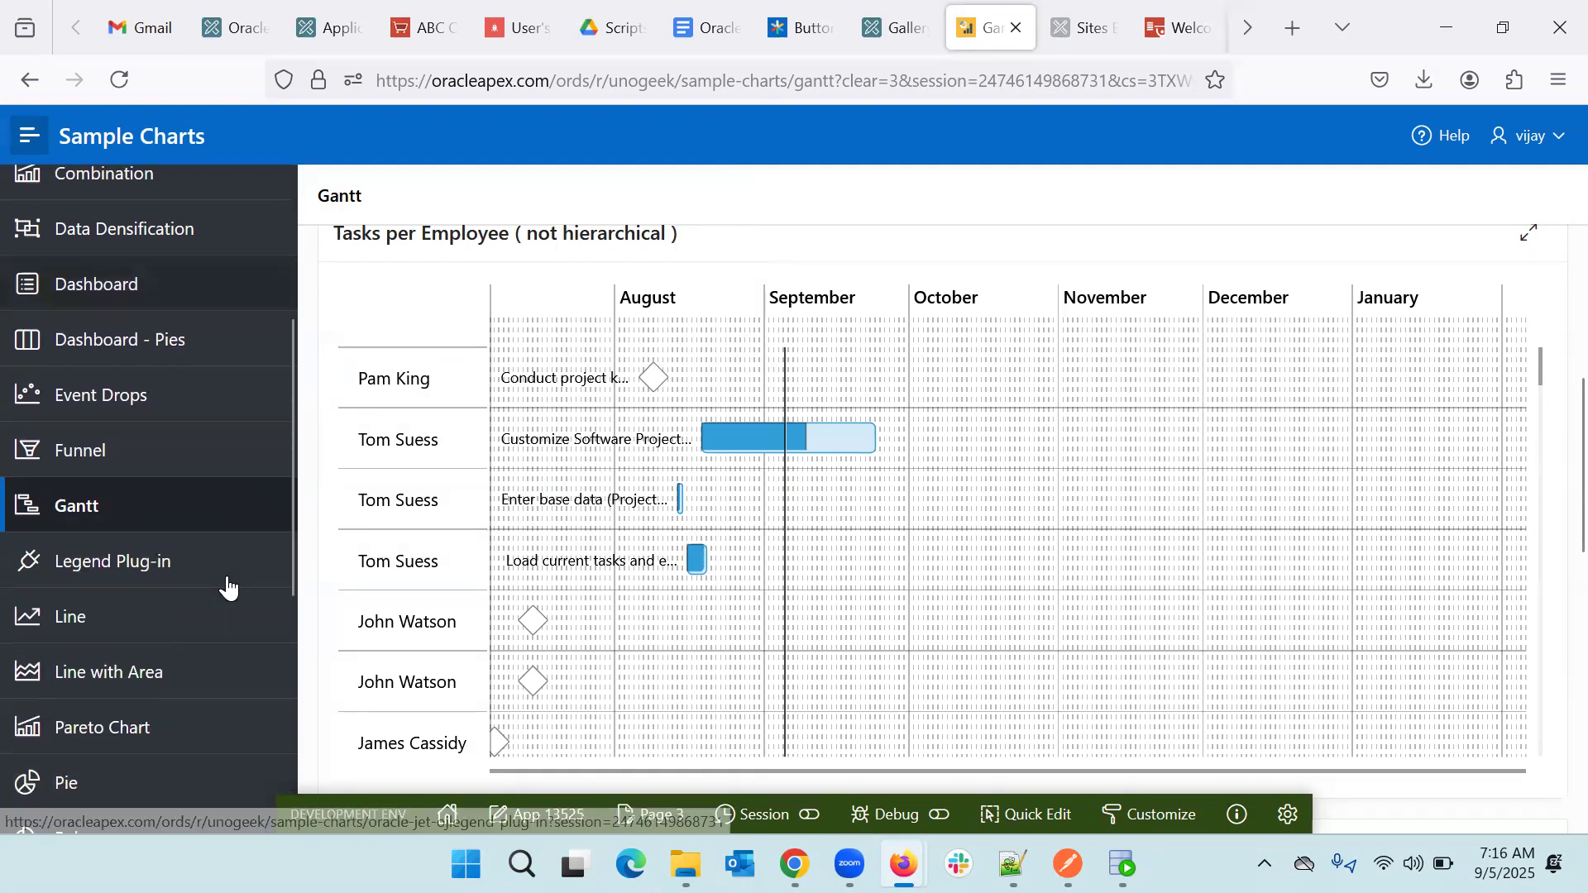
pyautogui.scroll(-3, 102, 514)
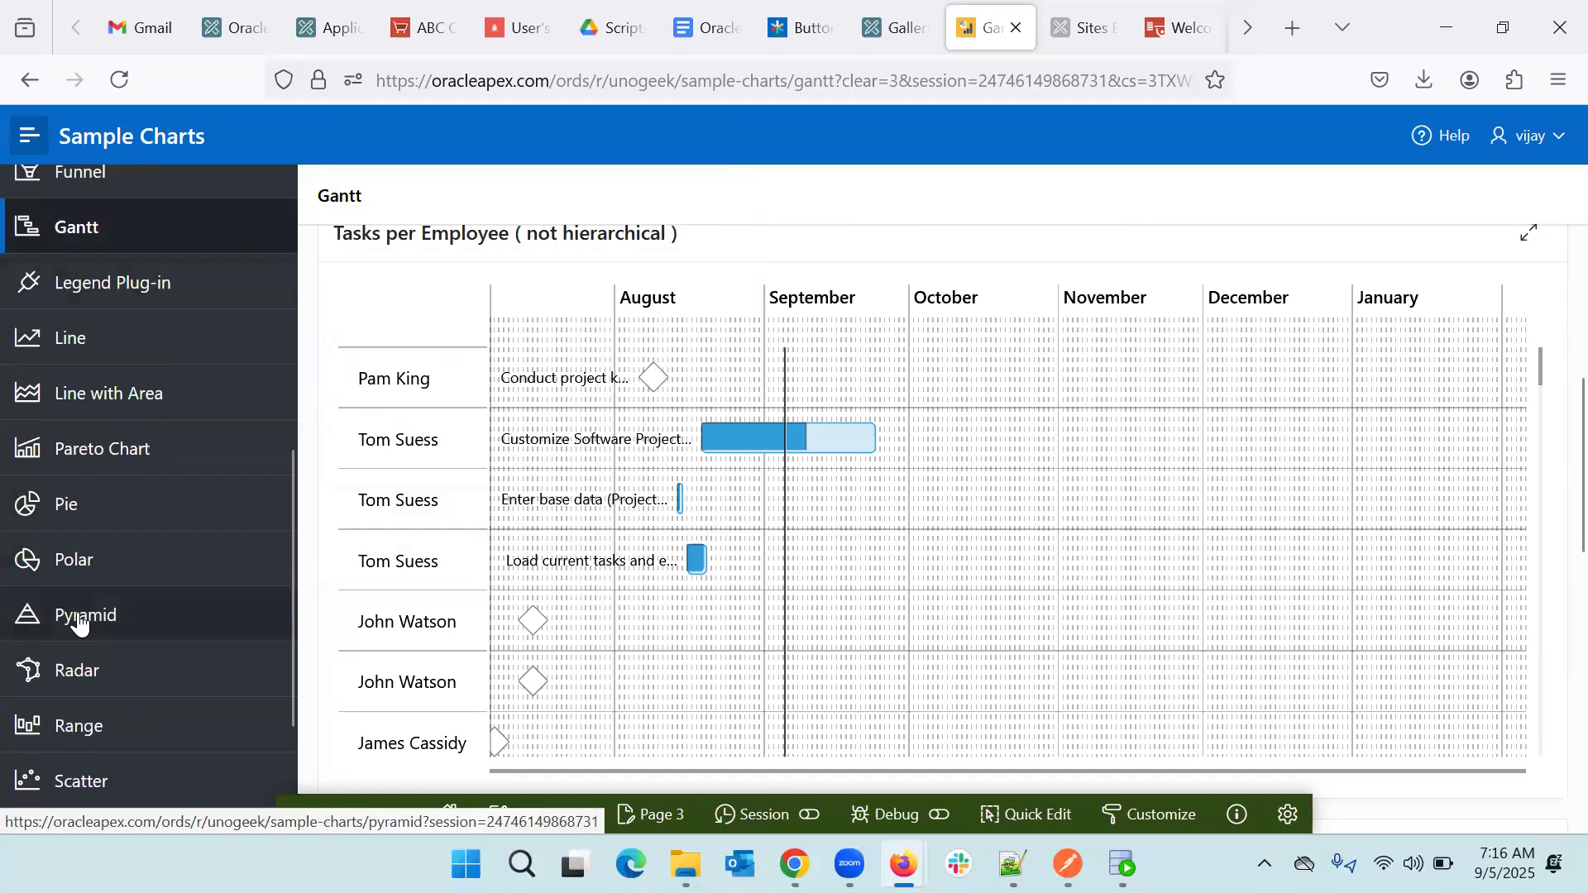
# - View the Radar chart comparing Store A, Acme Store and Shop C across five fruits
pyautogui.click(69, 661)
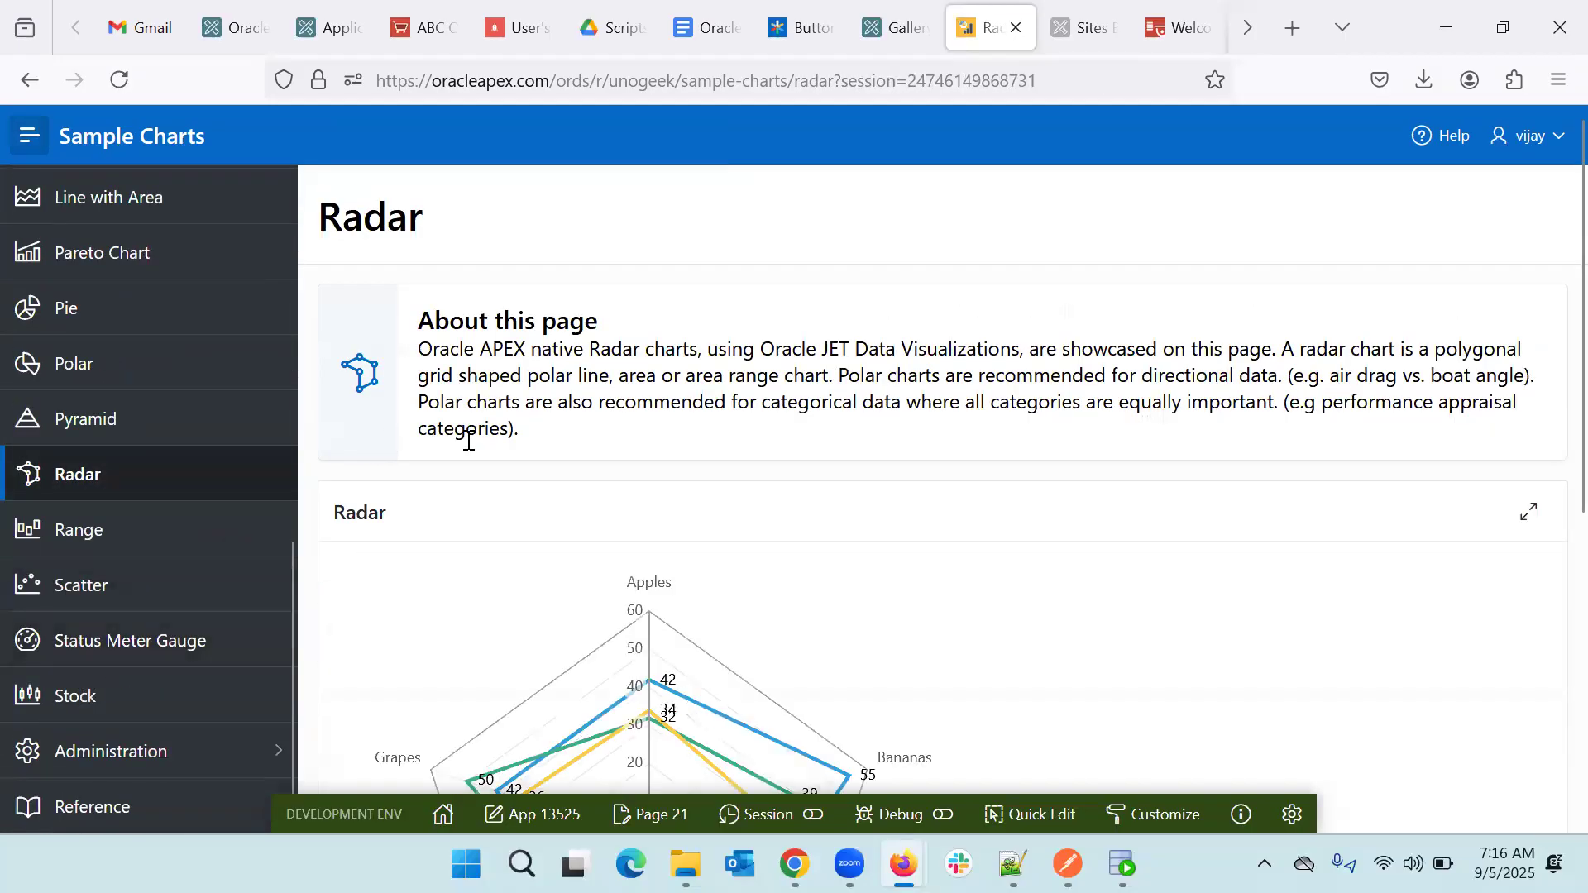
pyautogui.scroll(-4, 466, 444)
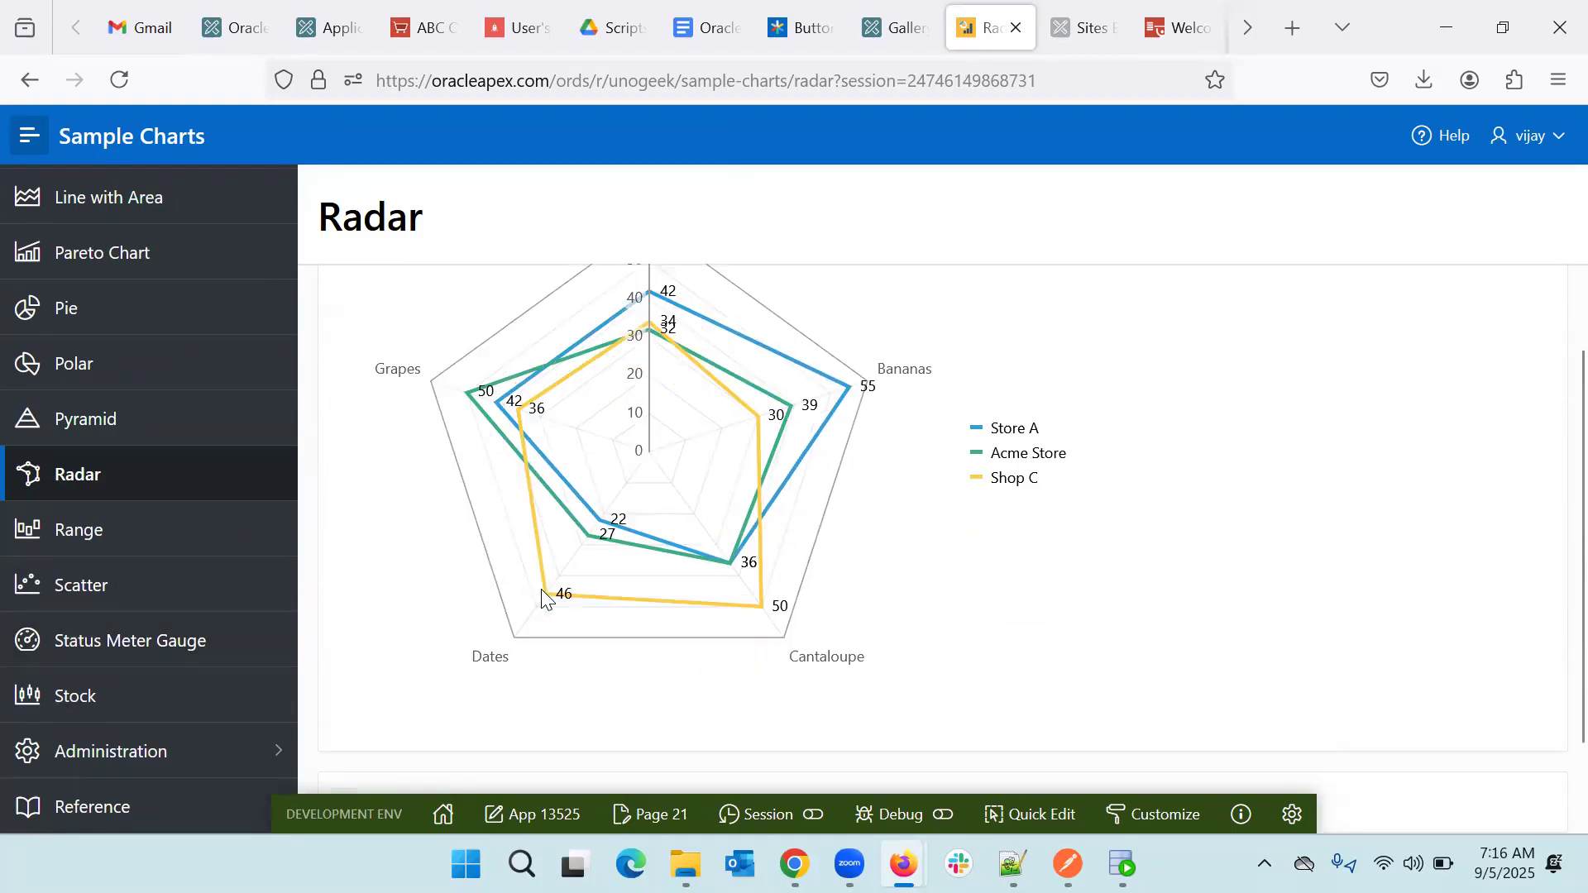
pyautogui.scroll(-3, 543, 595)
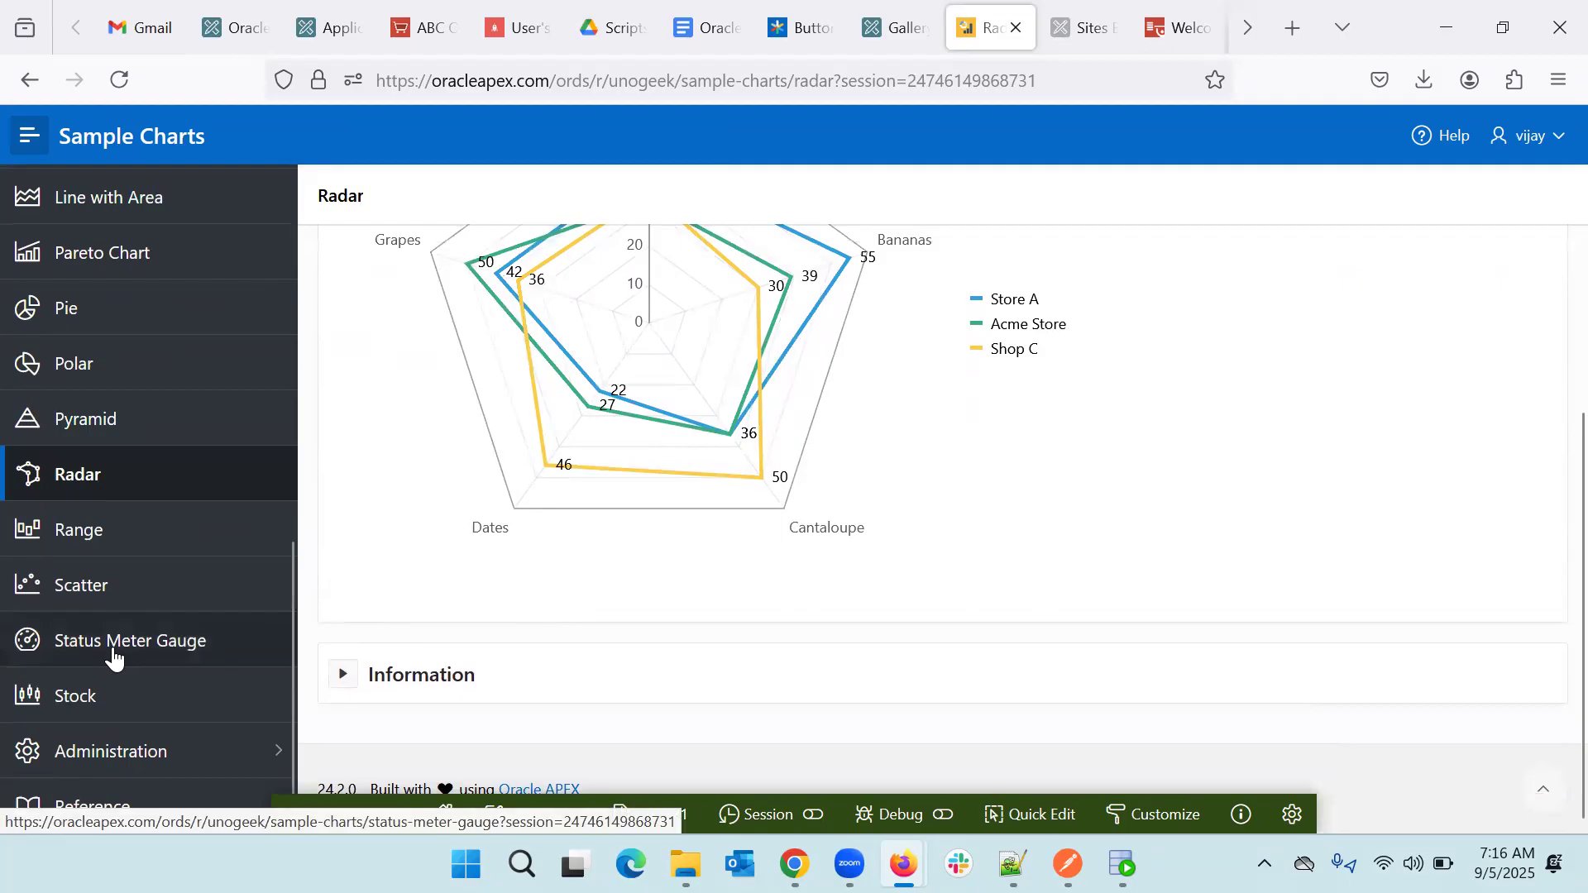
# - Open the Dummy Corp Stock Chart and zoom its candlestick prices in and out across the date range
pyautogui.click(88, 702)
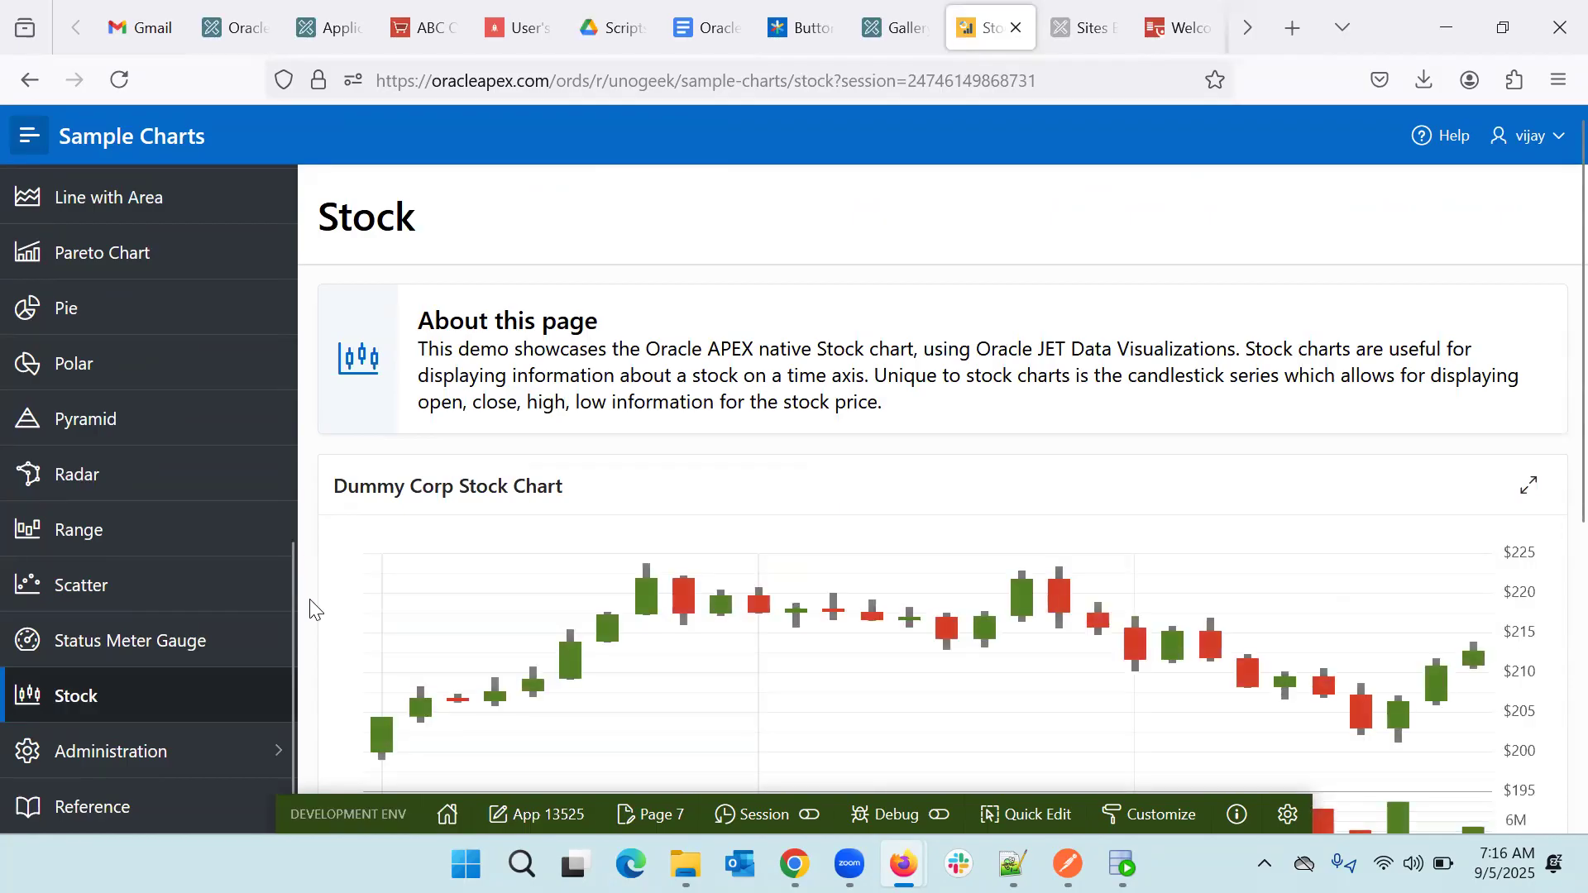
pyautogui.scroll(-3, 310, 611)
pyautogui.scroll(3, 310, 611)
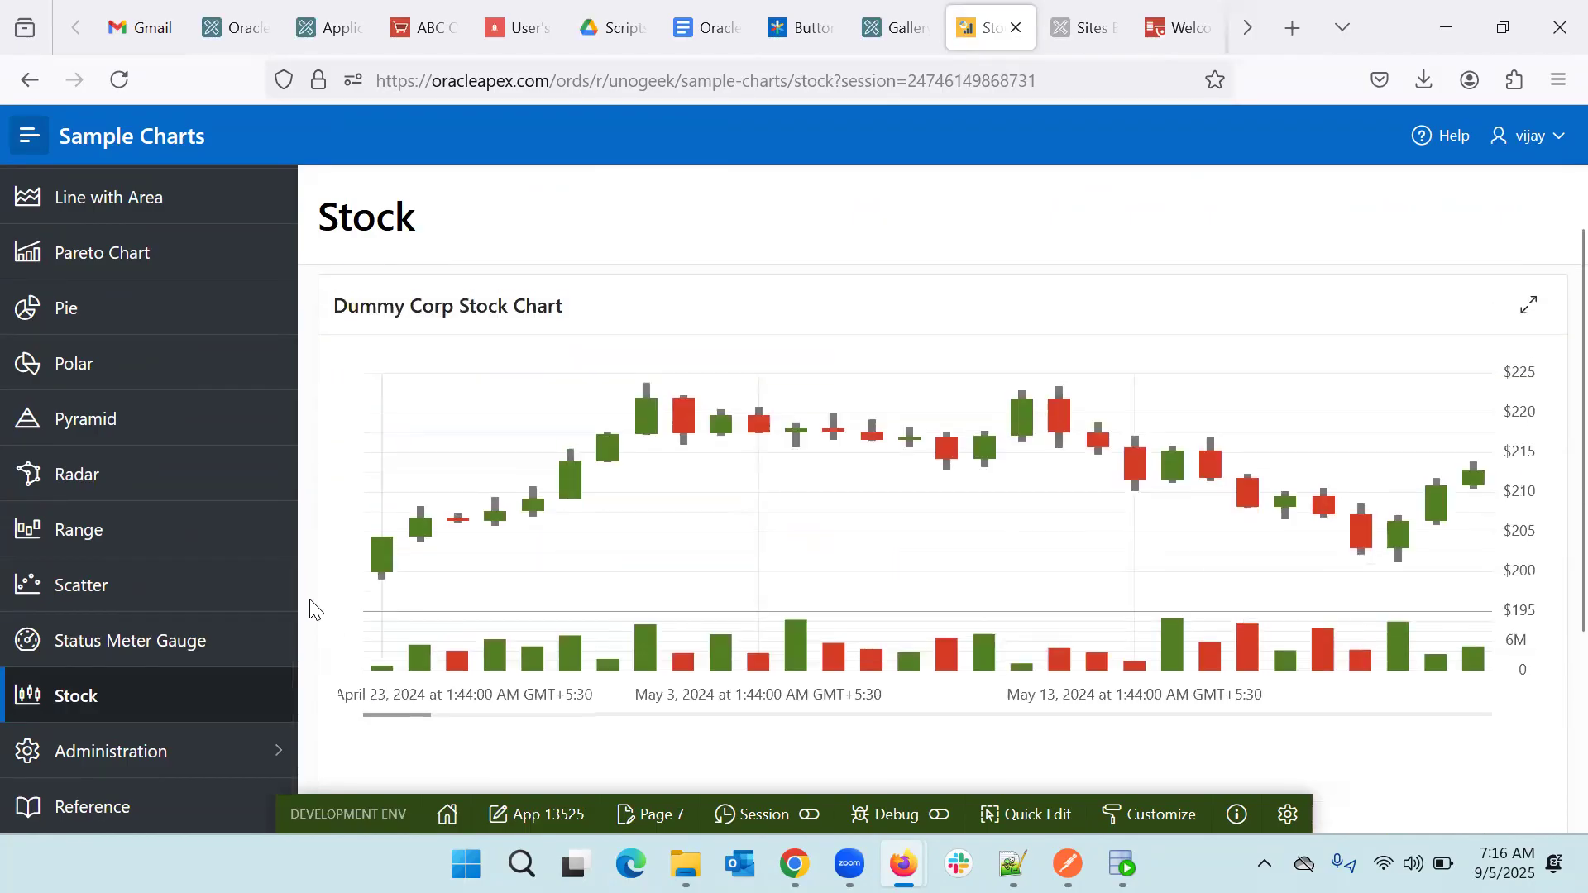
pyautogui.scroll(3, 673, 545)
pyautogui.scroll(3, 672, 546)
pyautogui.scroll(-10, 672, 546)
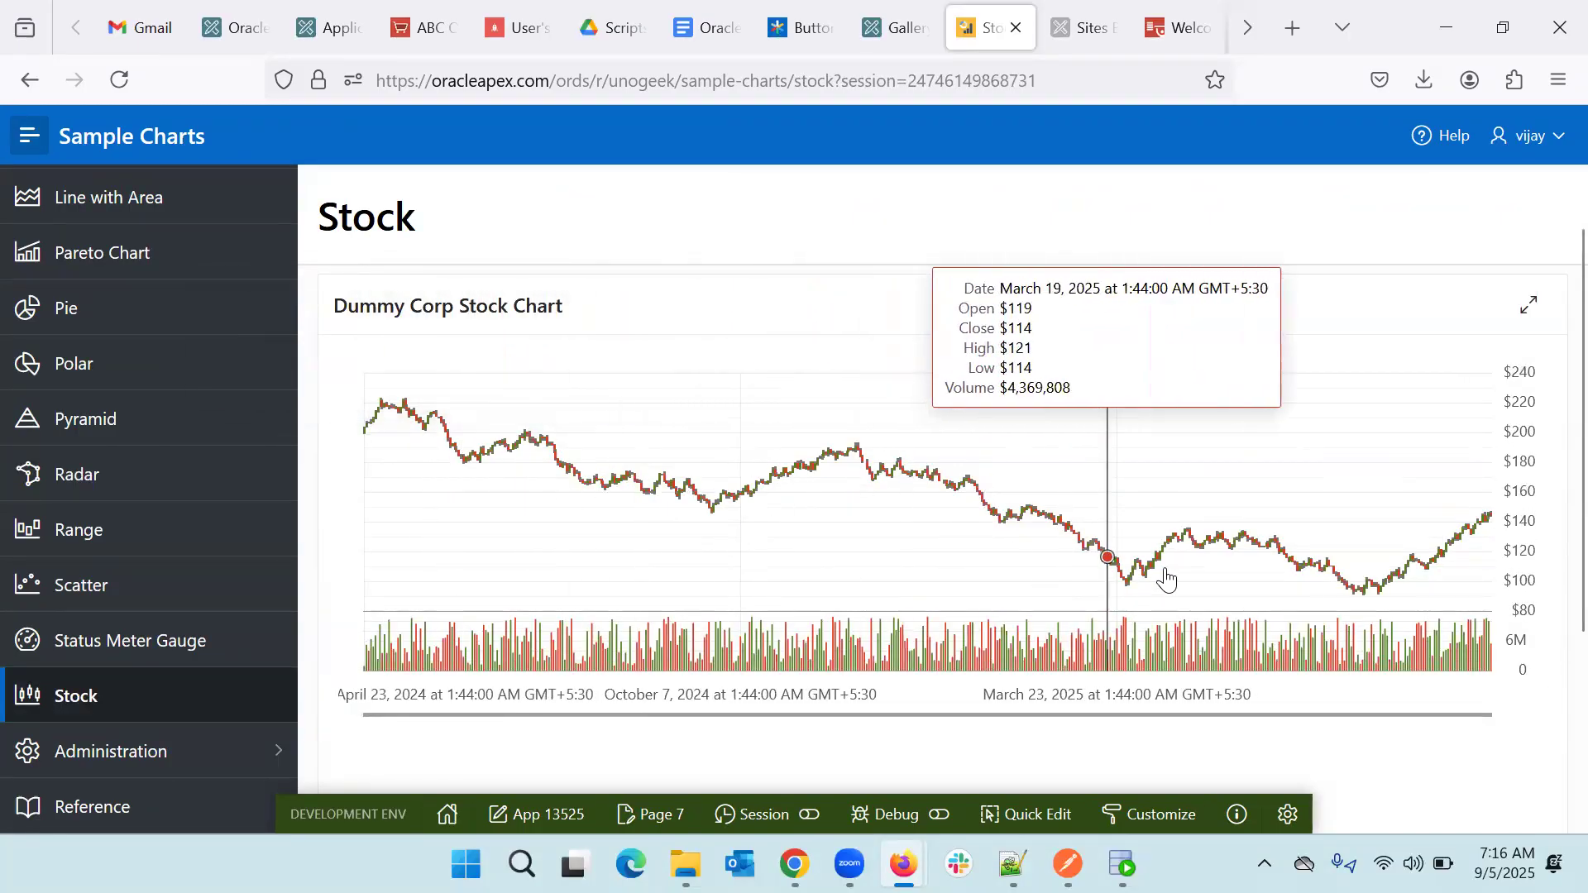
pyautogui.scroll(1, 939, 491)
pyautogui.scroll(5, 938, 490)
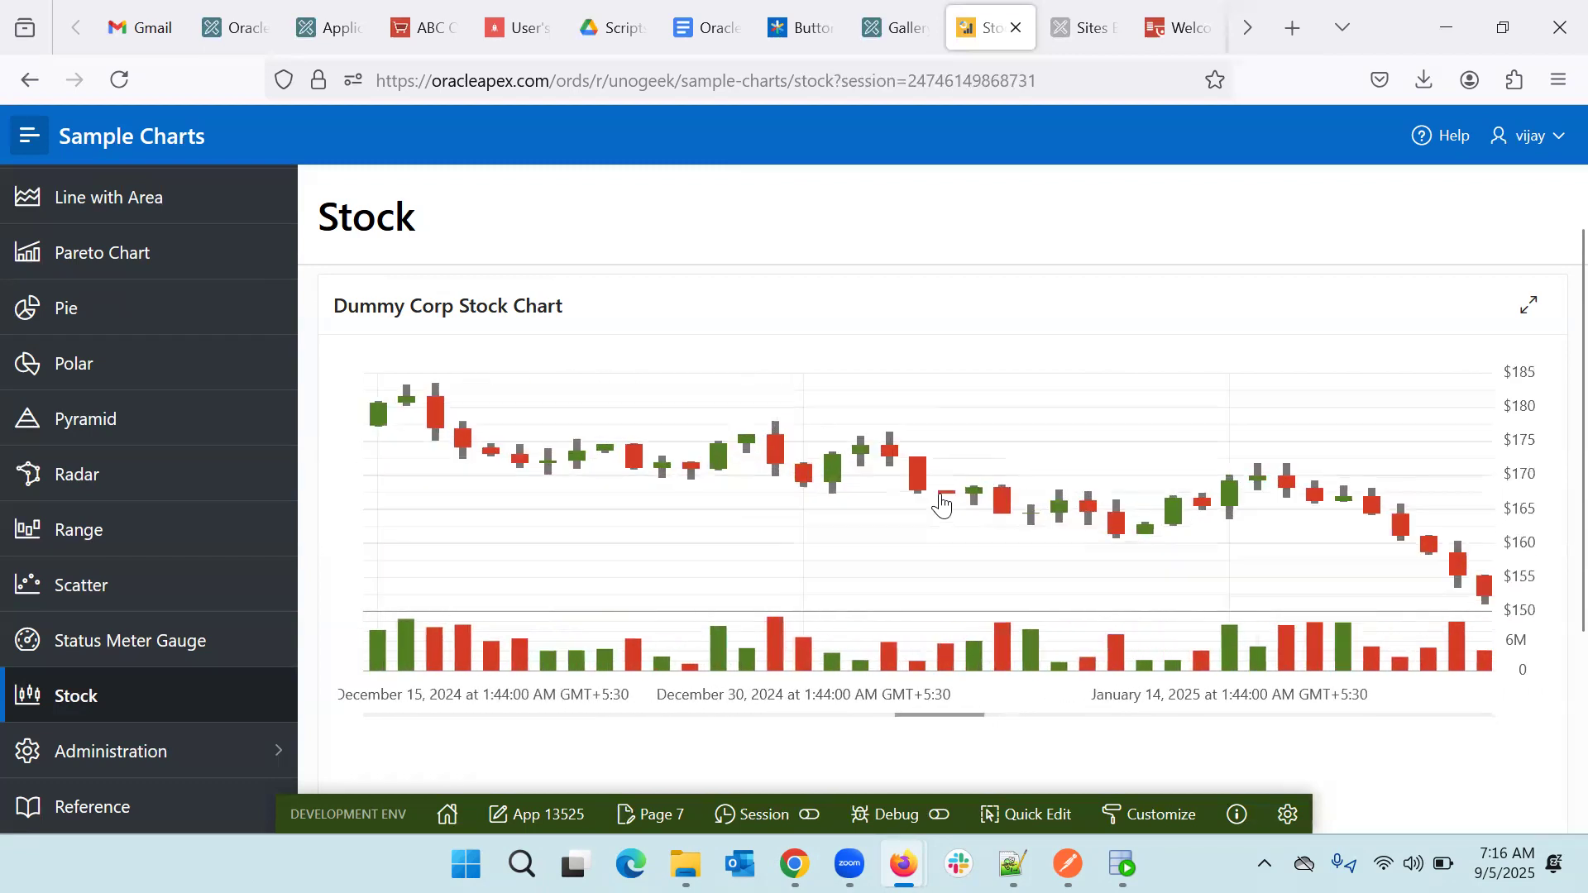
pyautogui.scroll(3, 939, 490)
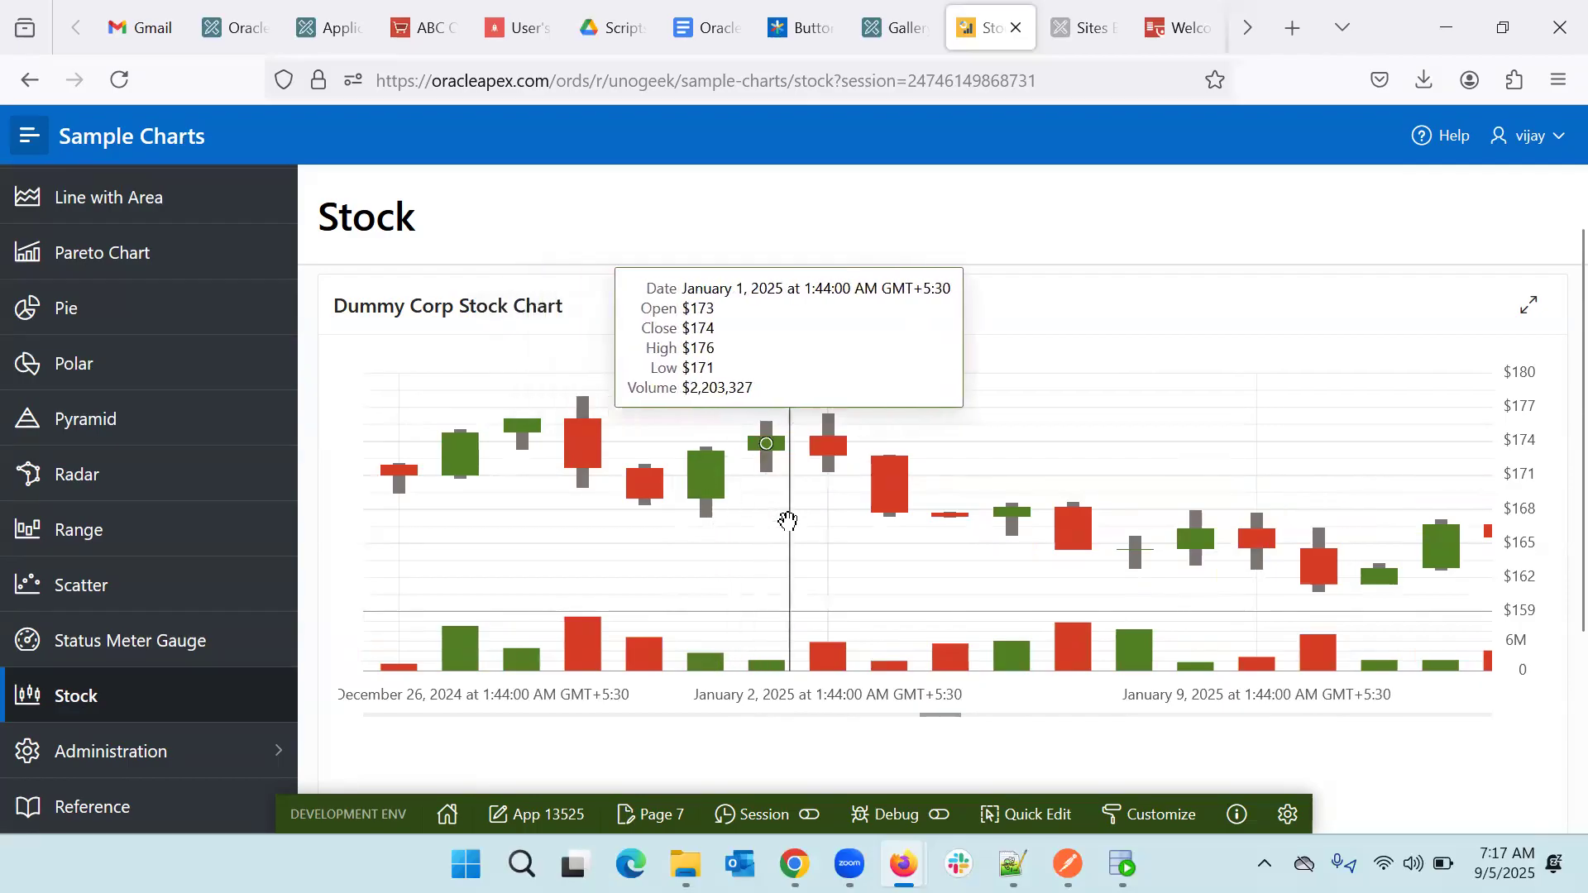
pyautogui.scroll(-5, 785, 523)
pyautogui.scroll(-3, 787, 521)
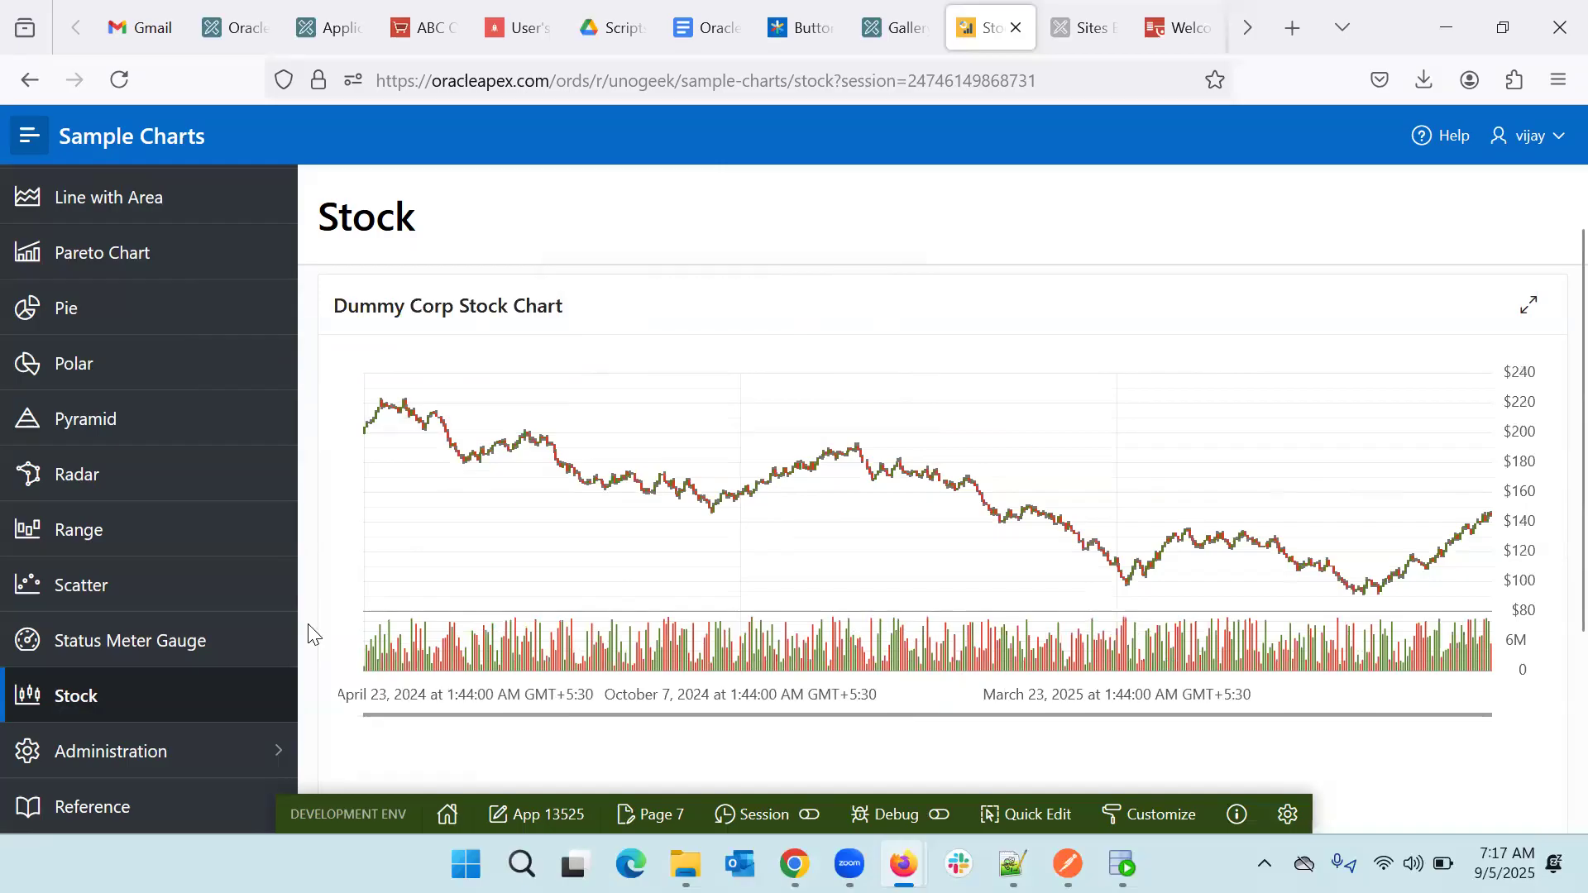
pyautogui.scroll(-3, 309, 633)
pyautogui.scroll(5, 305, 631)
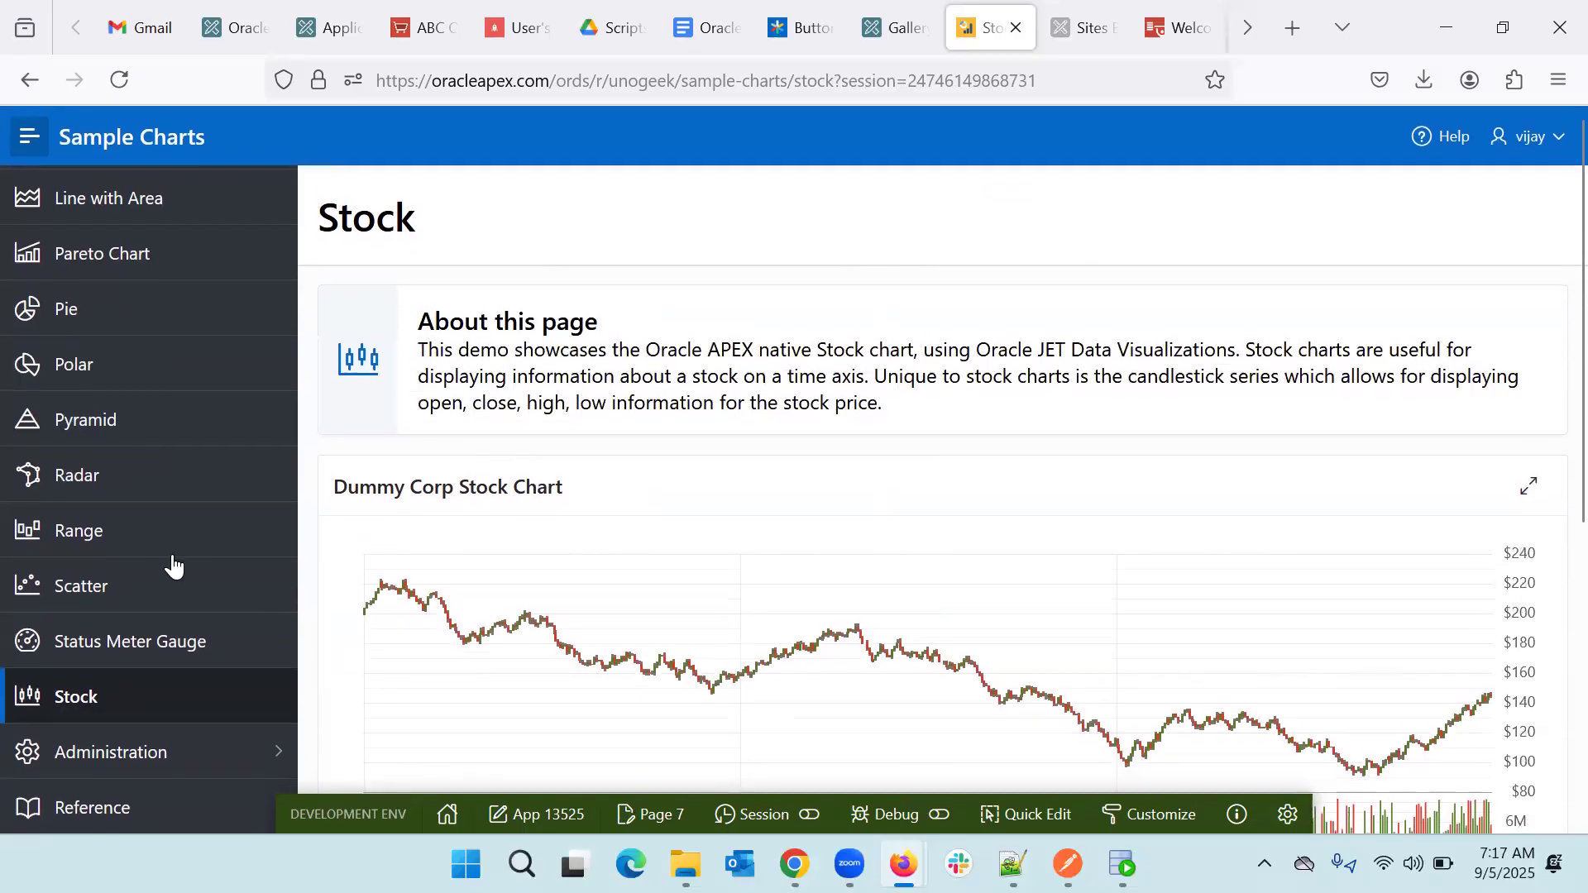
pyautogui.scroll(5, 92, 490)
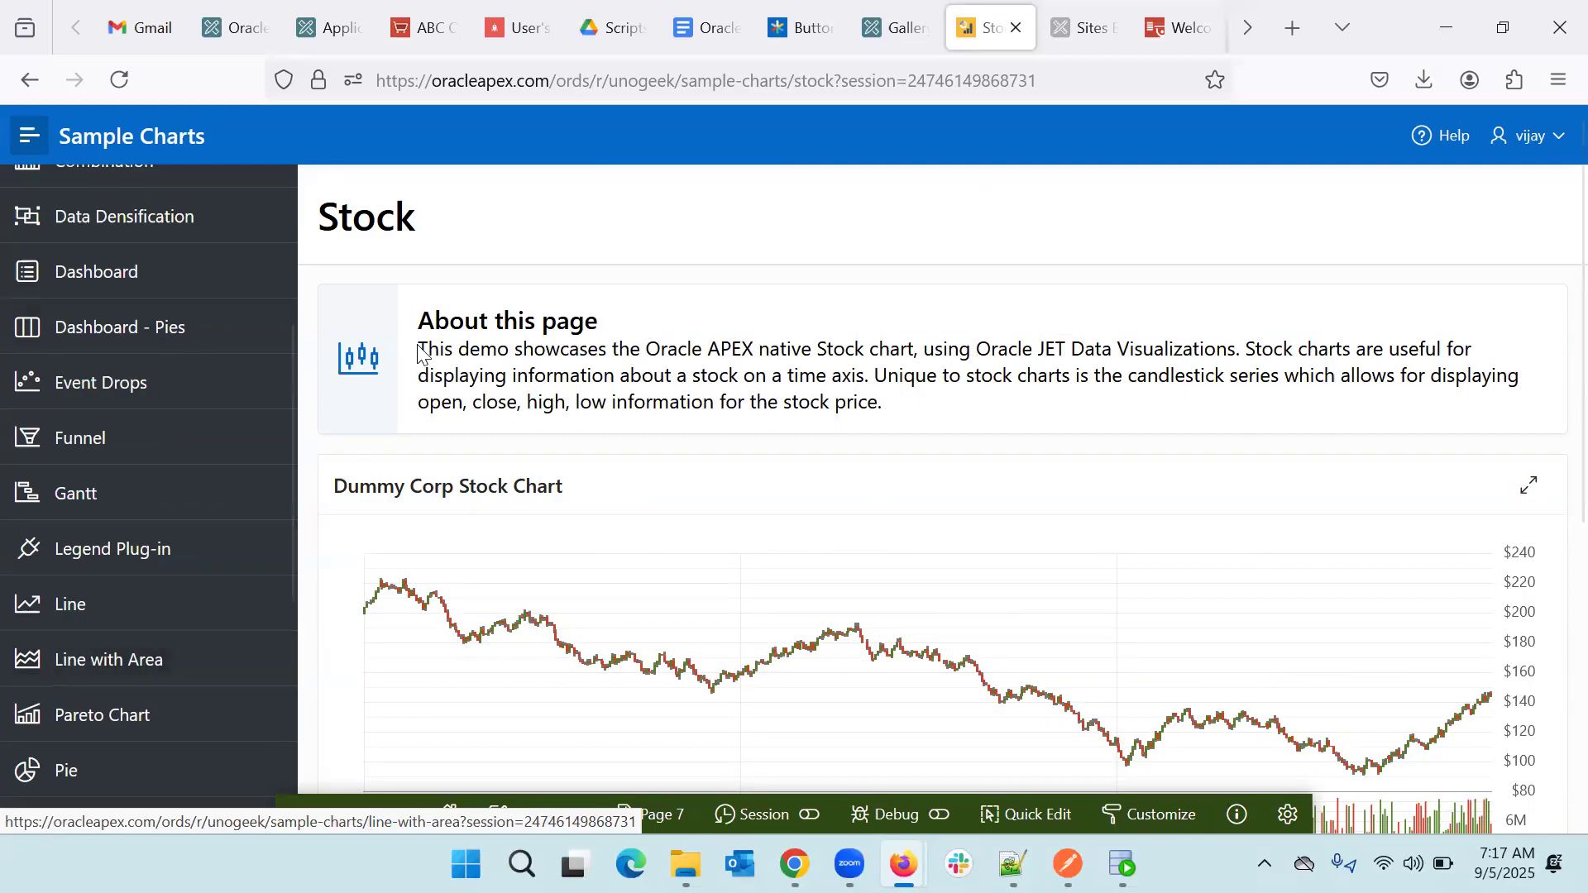
# - Return to the Gallery and list the Sample Apps, such as APEX PWA Reference and APEXToGo
pyautogui.click(891, 20)
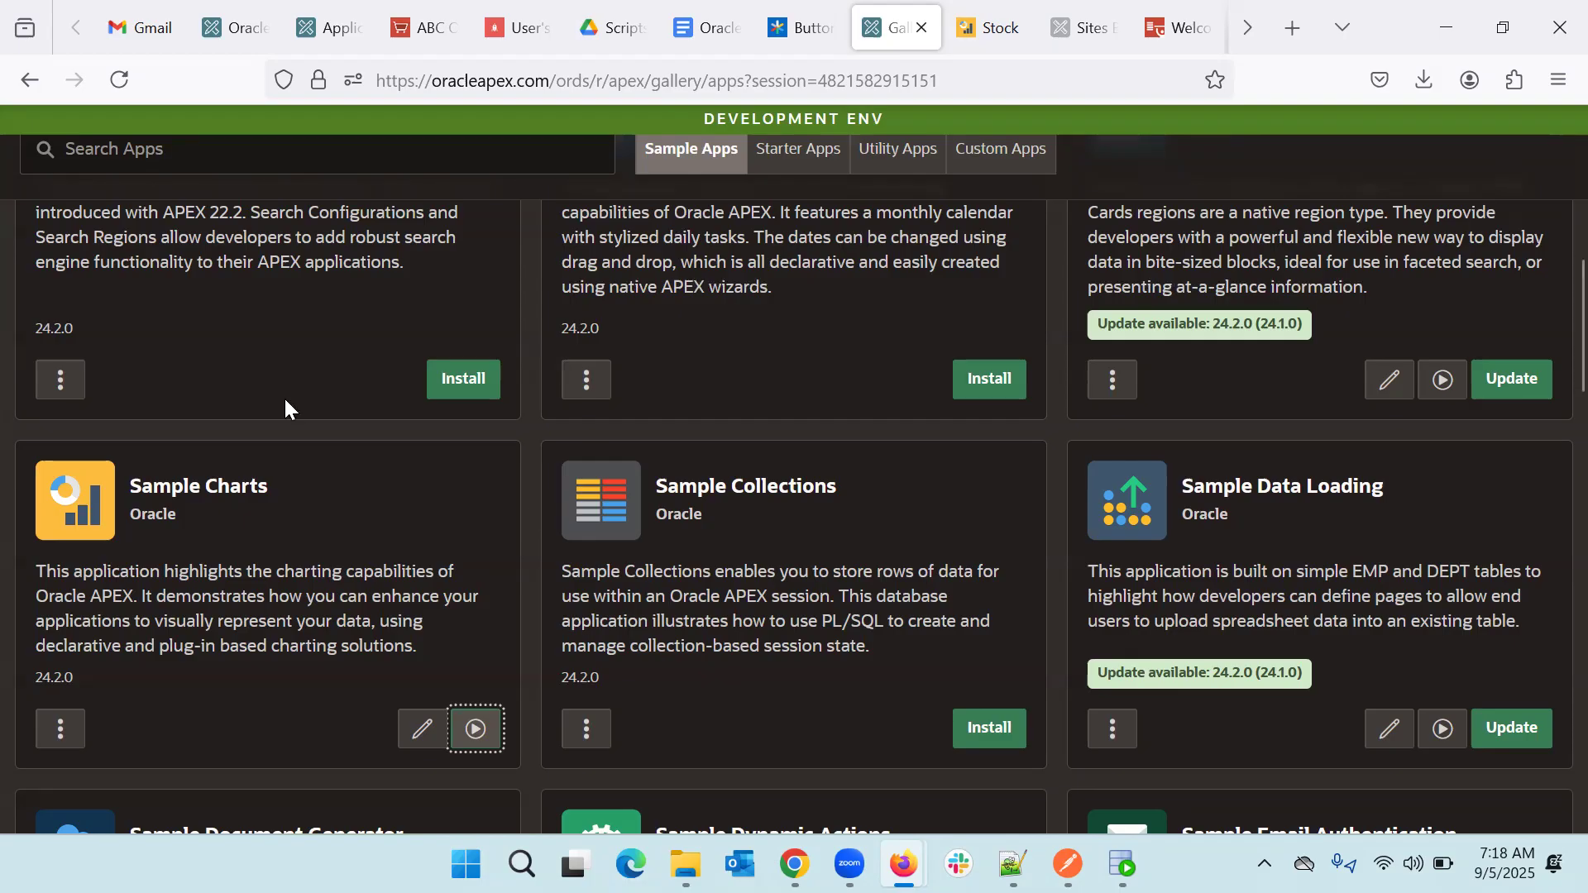
pyautogui.scroll(10, 518, 415)
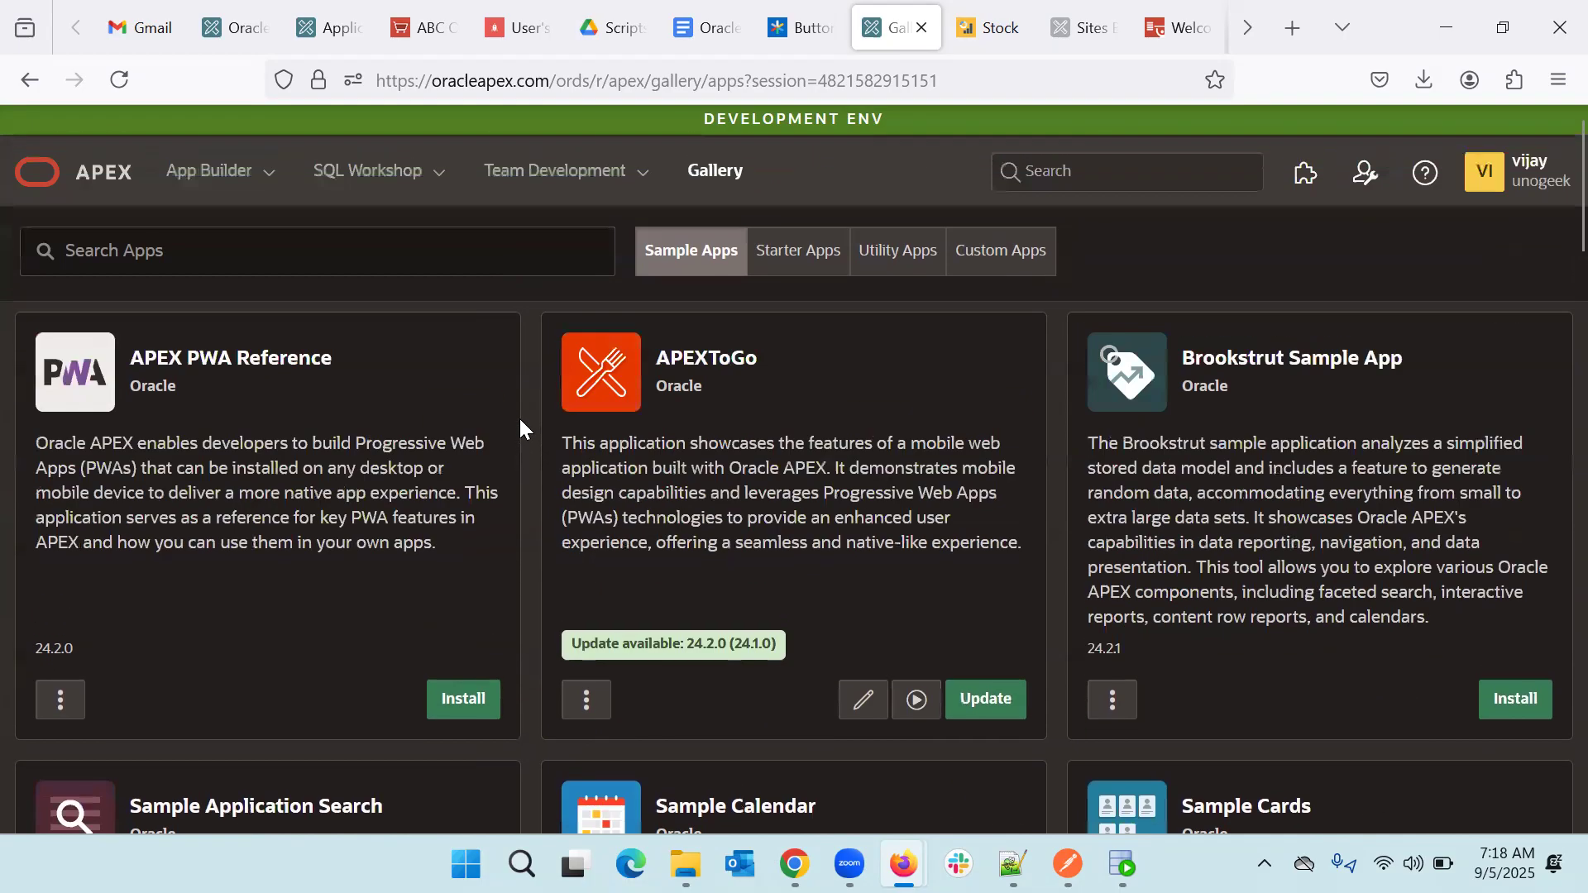
pyautogui.click(803, 267)
pyautogui.click(689, 248)
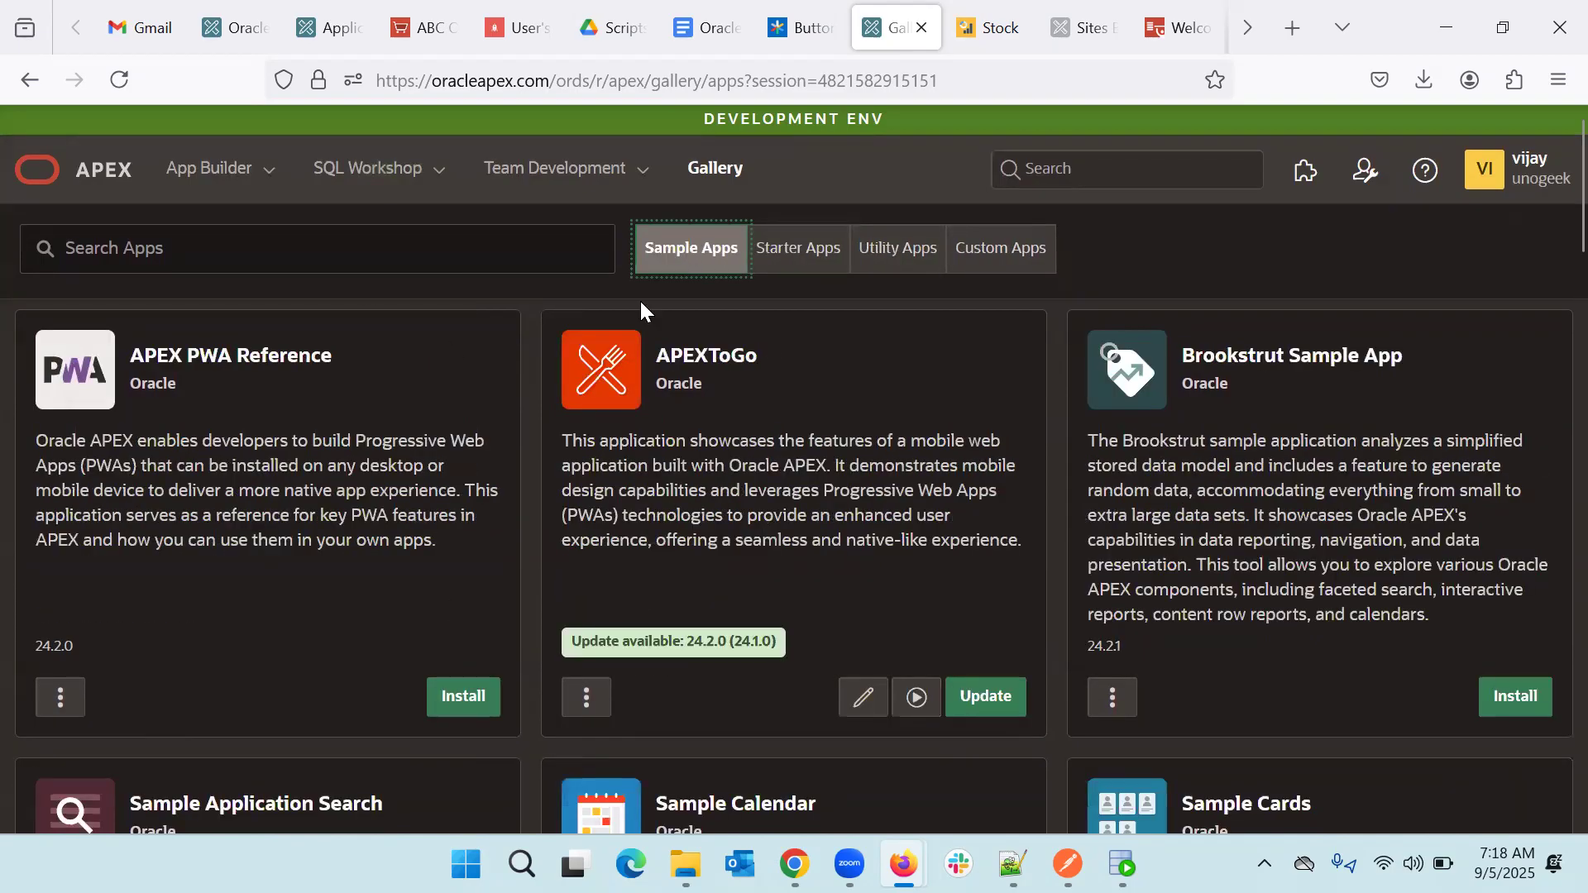
# - Remove the Poll app from Starter Apps so it shows as installable at version 24.2.0
pyautogui.click(808, 254)
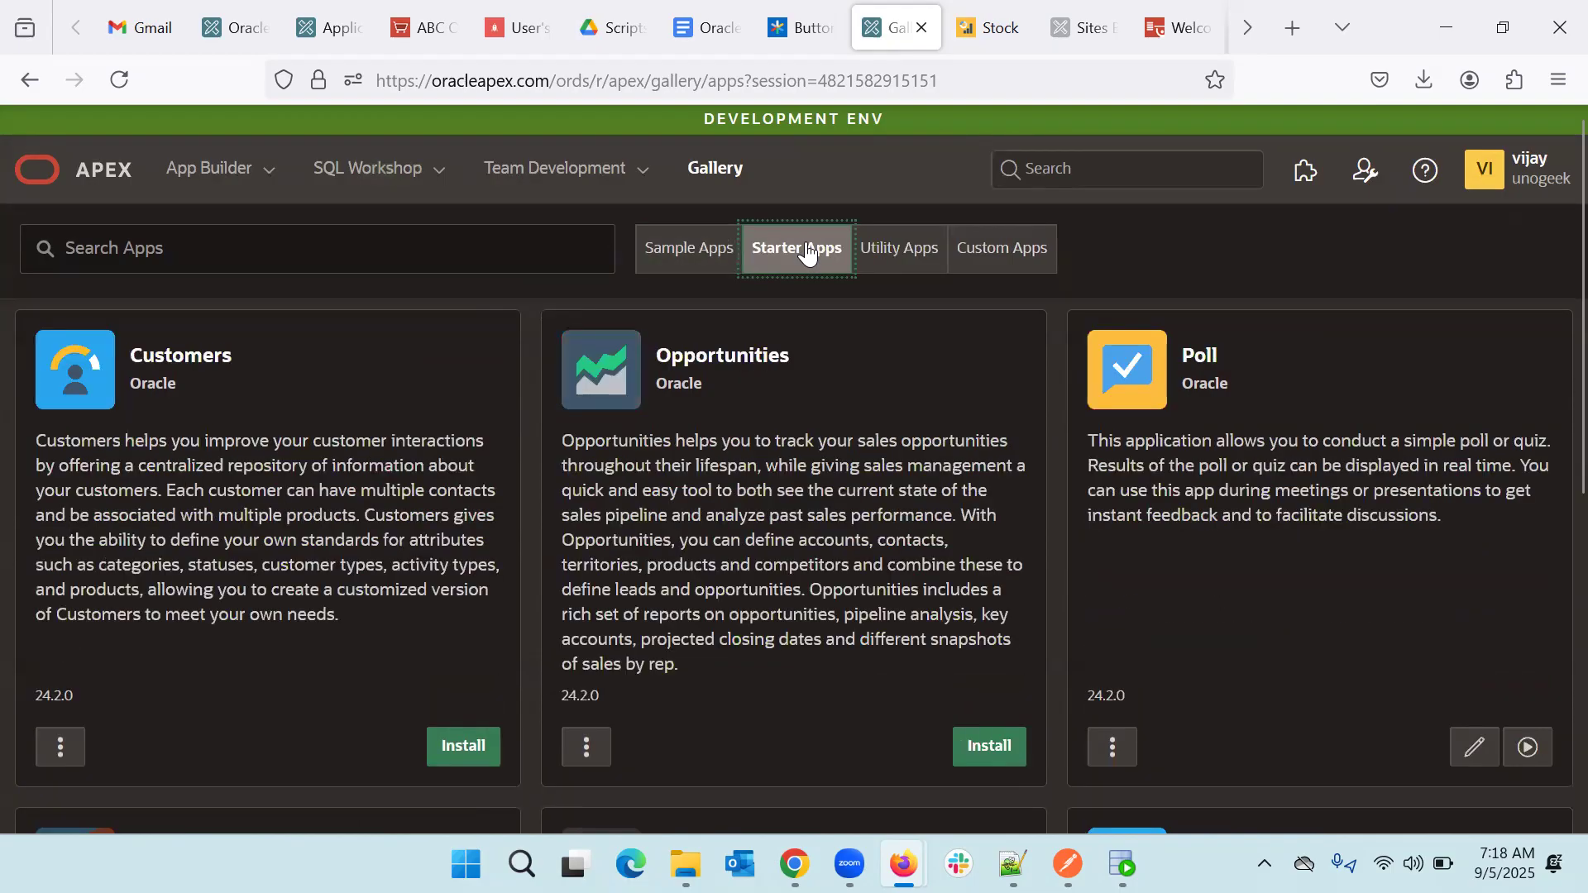
pyautogui.scroll(-1, 911, 551)
pyautogui.click(1113, 672)
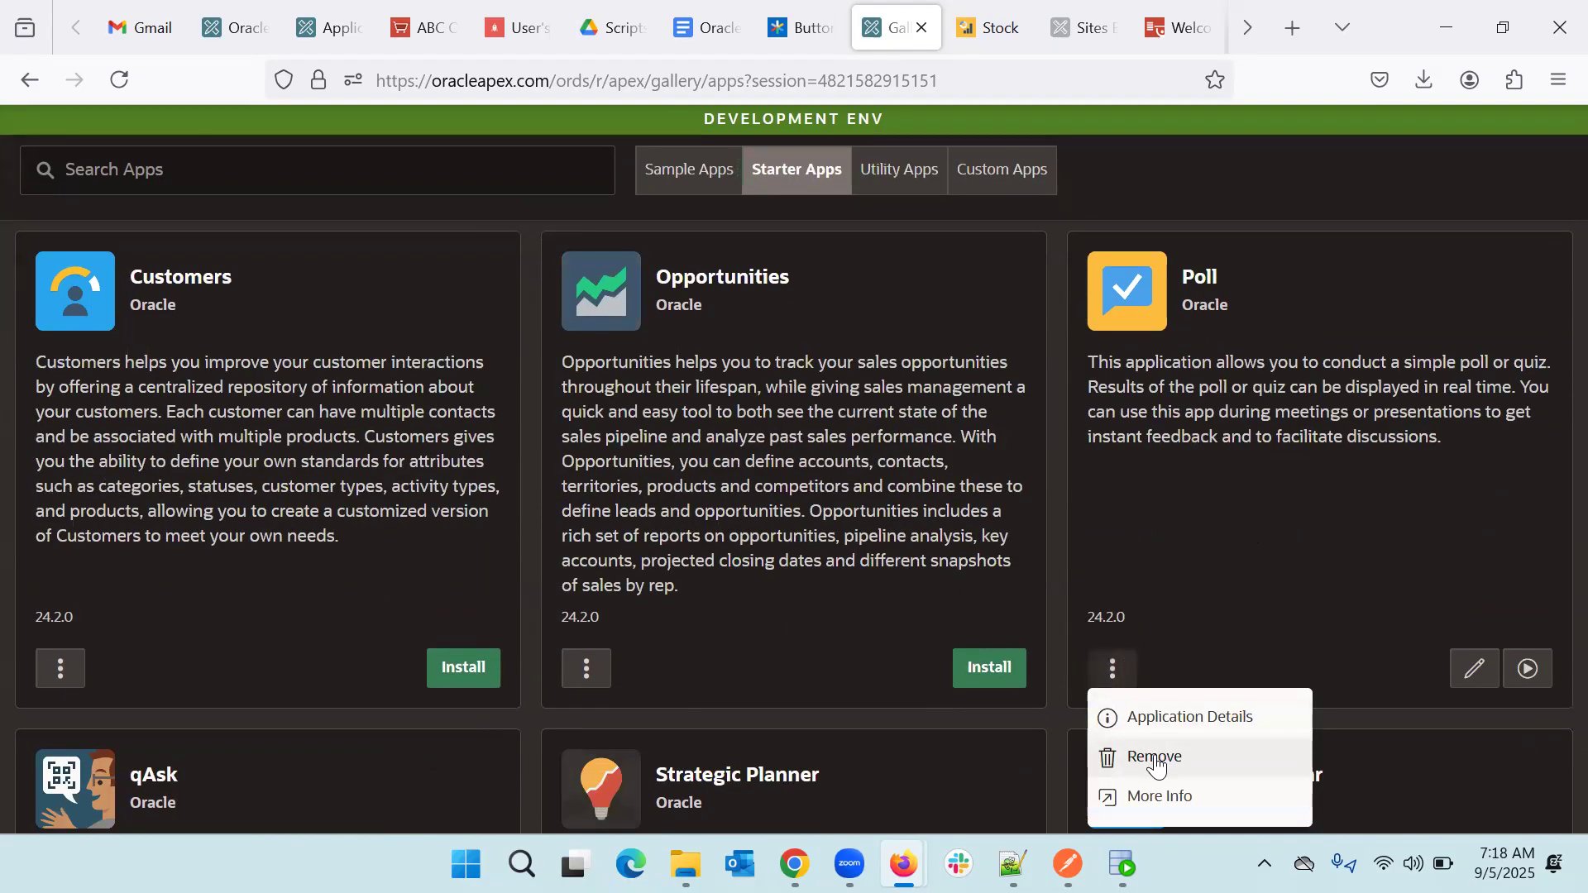
pyautogui.click(1156, 765)
pyautogui.click(918, 566)
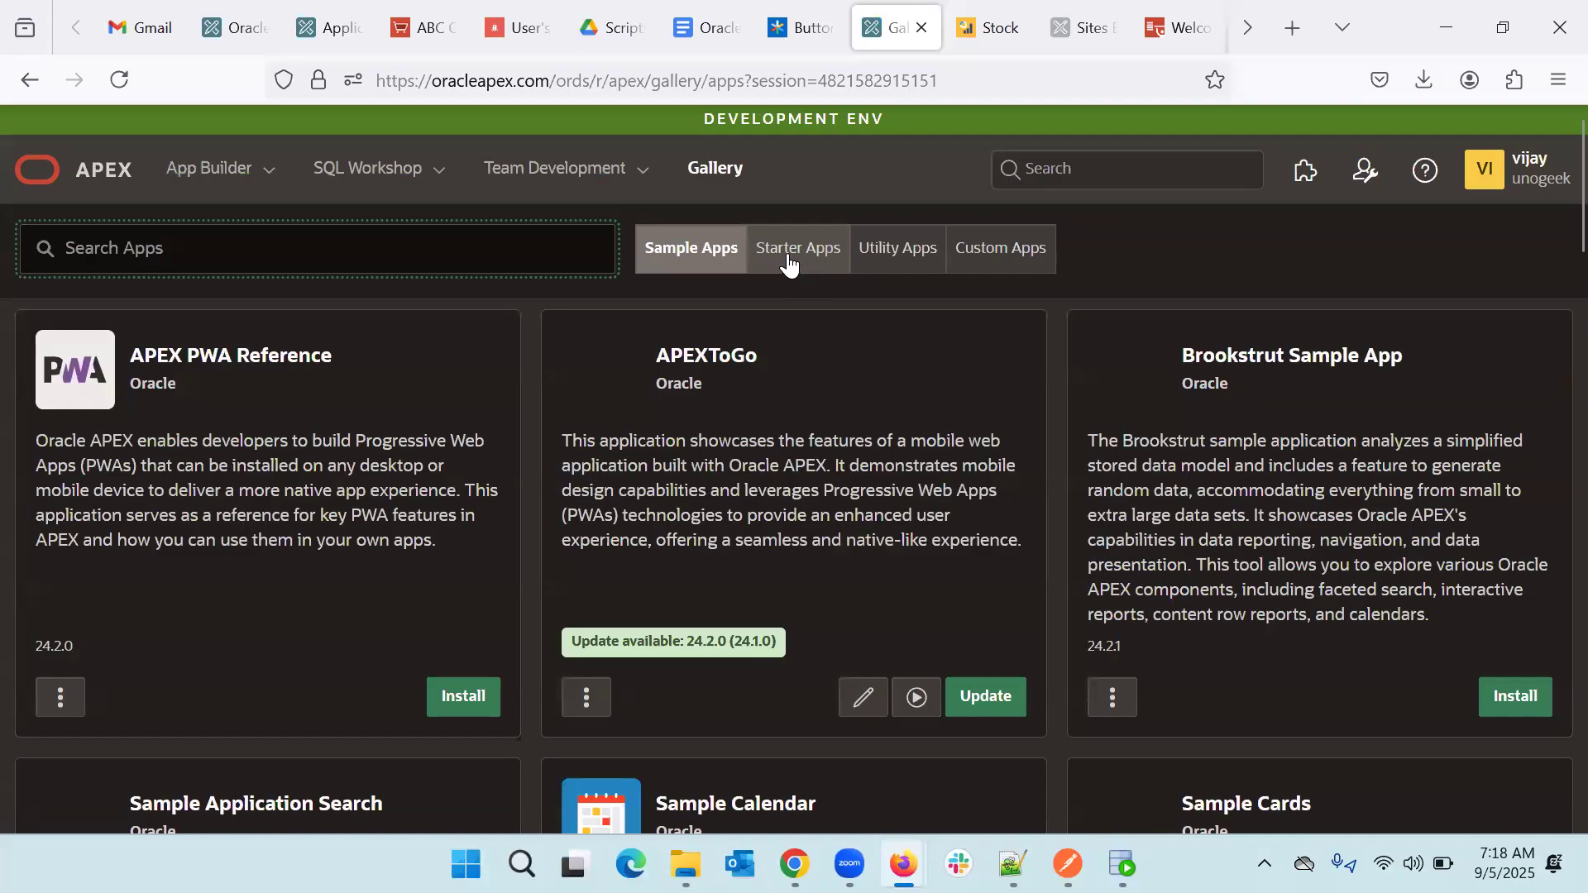
pyautogui.click(788, 263)
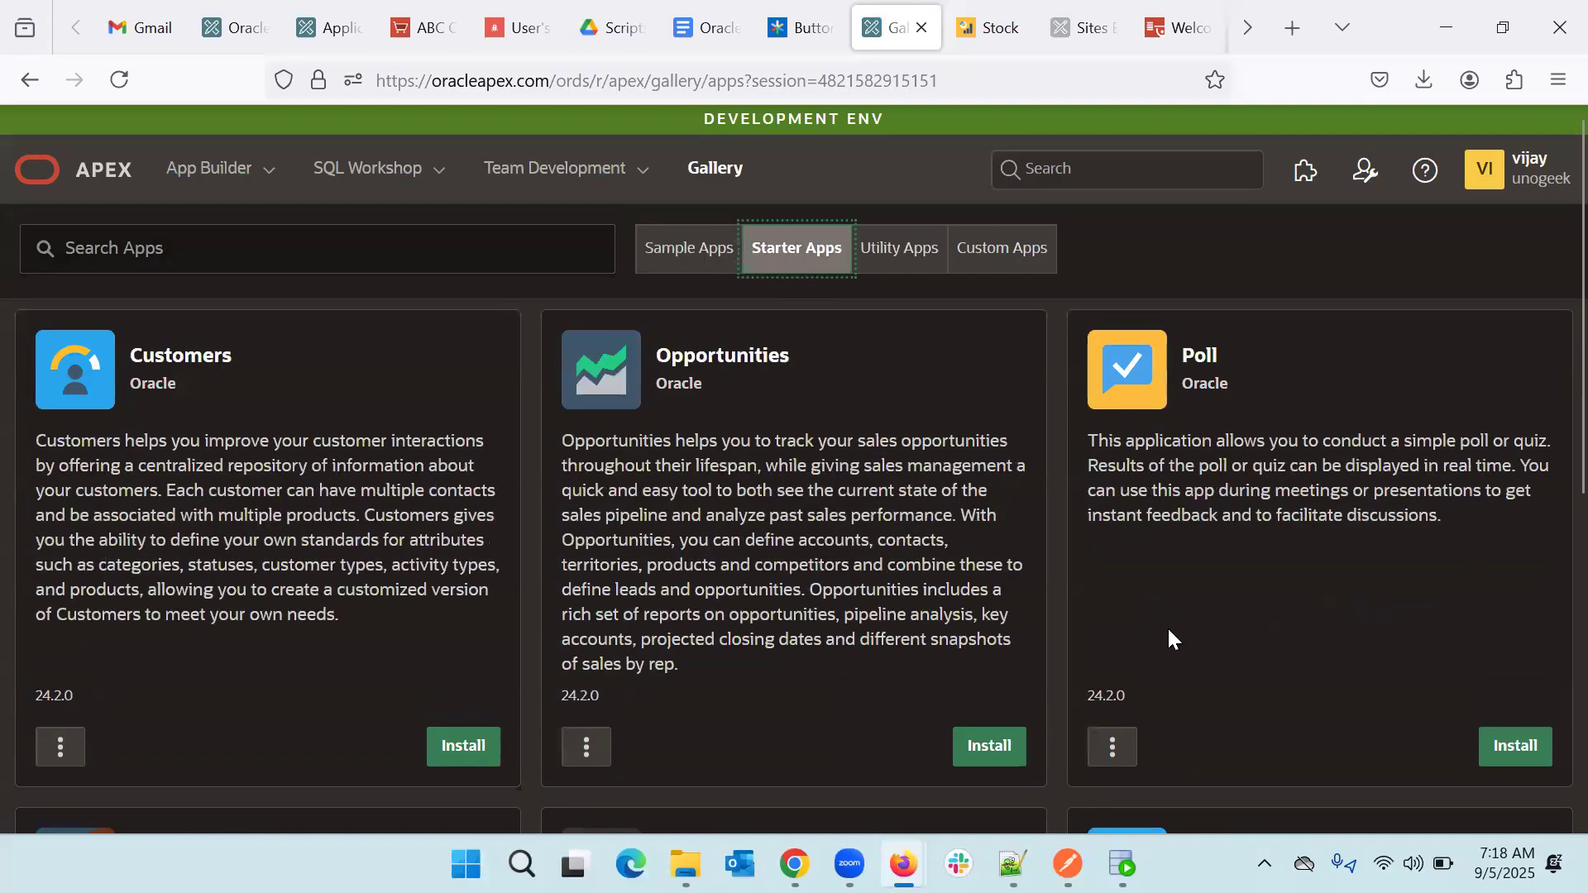
# - Review the Opportunities and Poll descriptions, then install the Poll starter app
pyautogui.scroll(-3, 1168, 627)
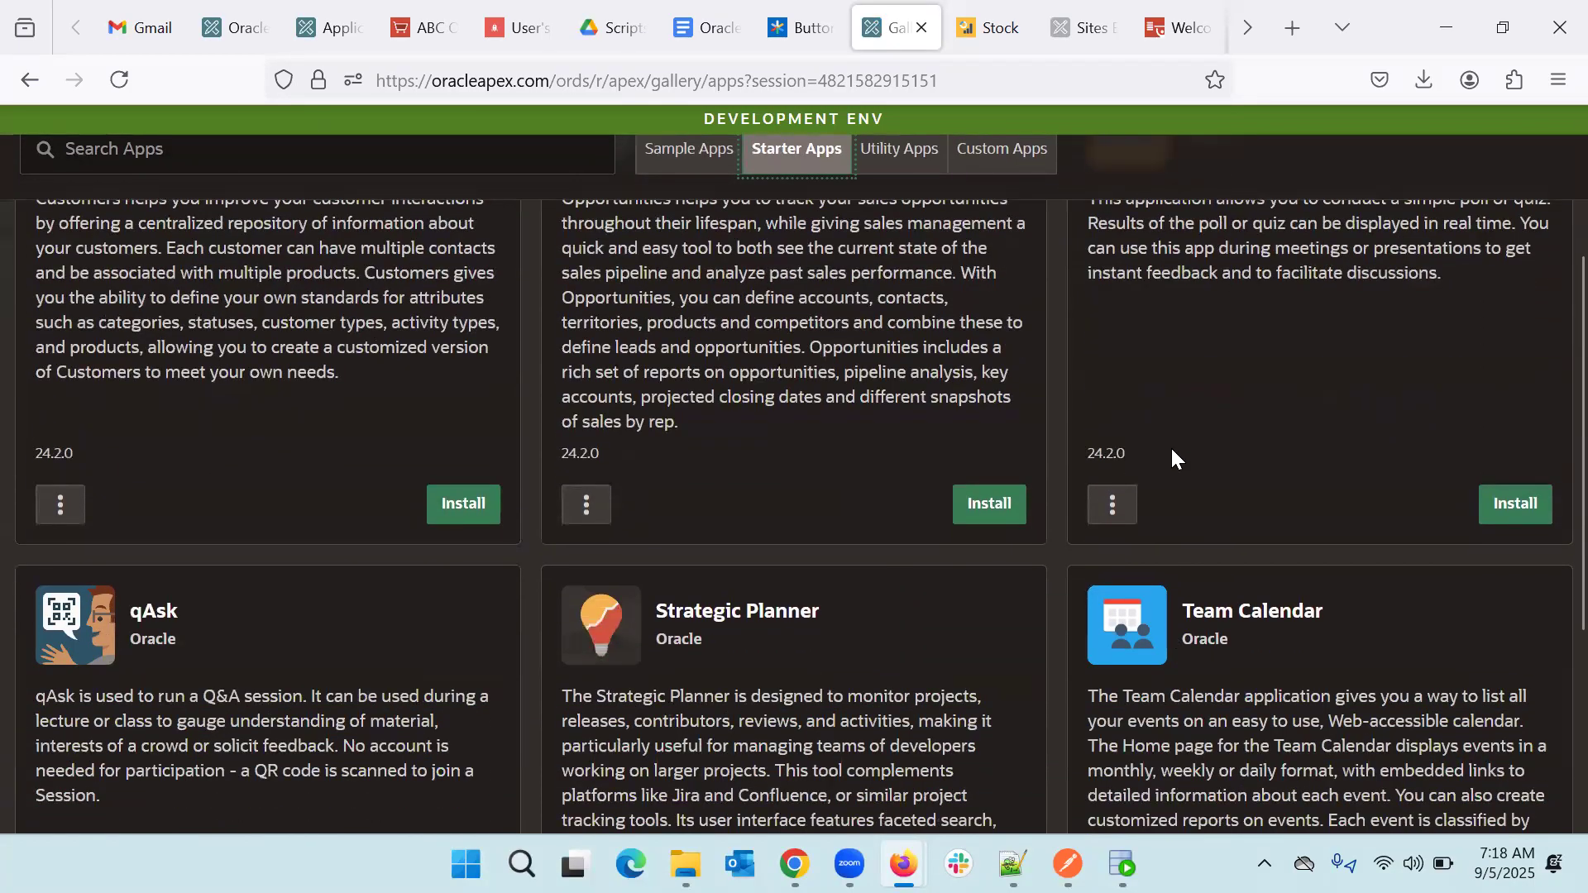
pyautogui.scroll(-3, 1171, 451)
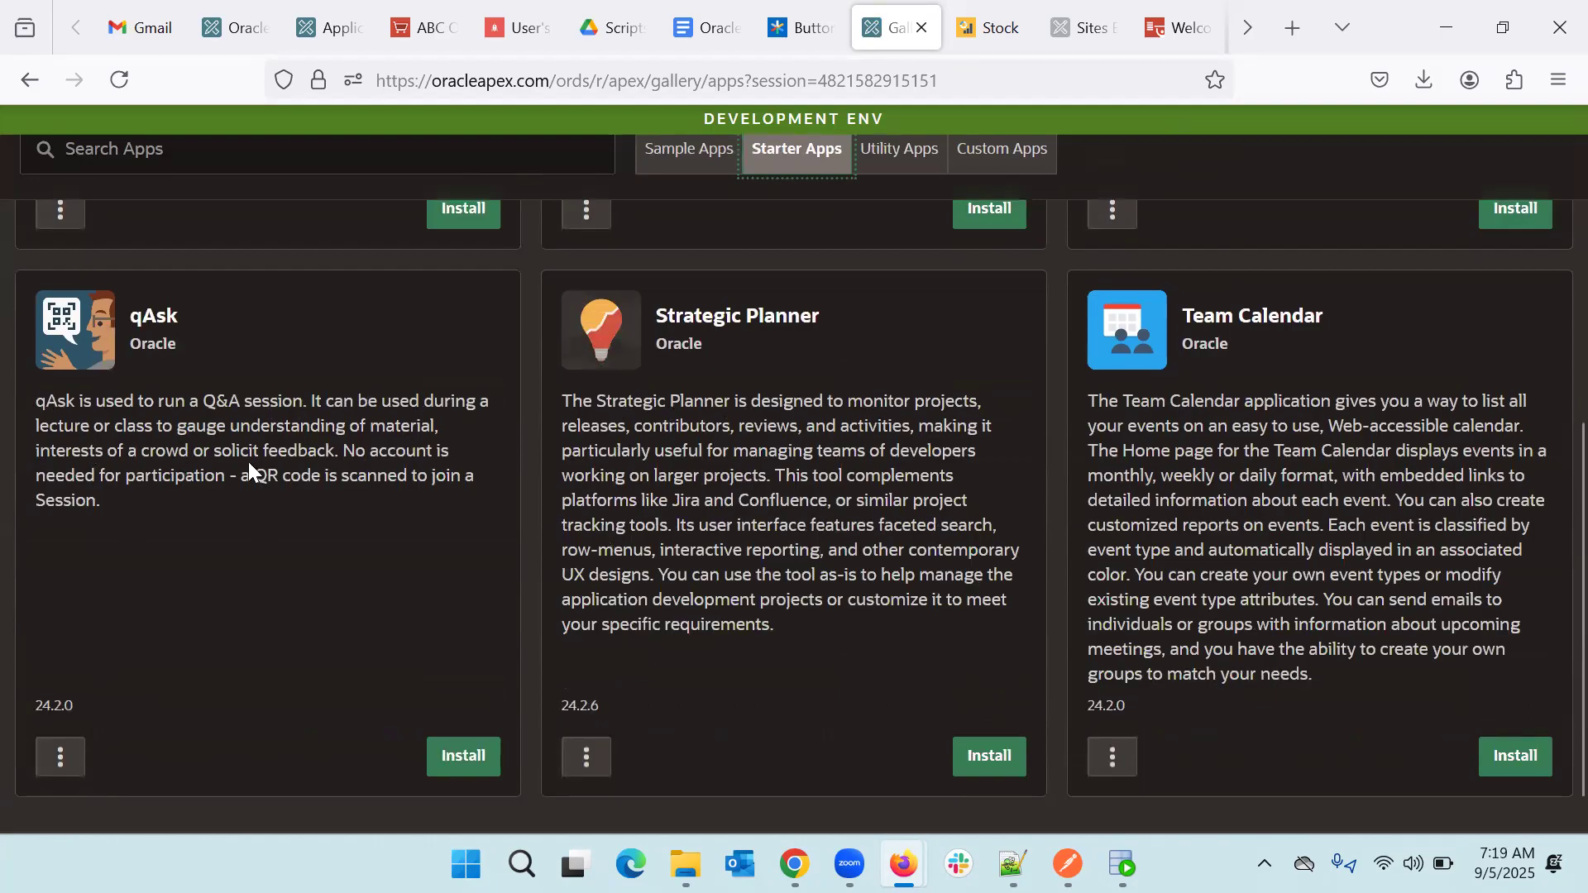
pyautogui.scroll(5, 248, 462)
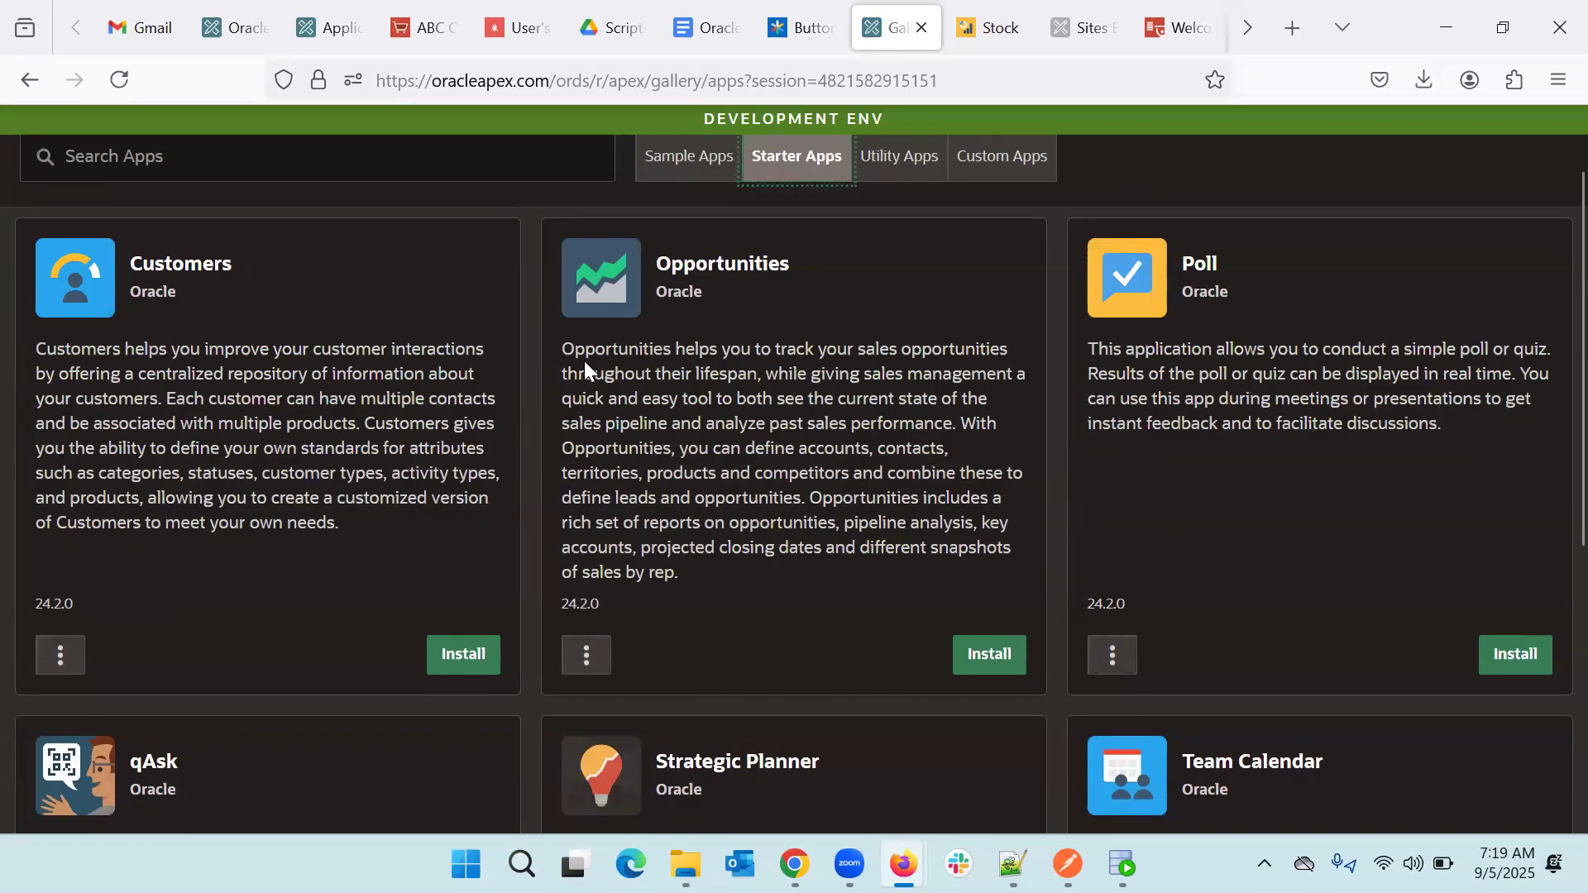
pyautogui.moveTo(567, 348); pyautogui.dragTo(741, 584)
pyautogui.moveTo(1107, 374); pyautogui.dragTo(1343, 422)
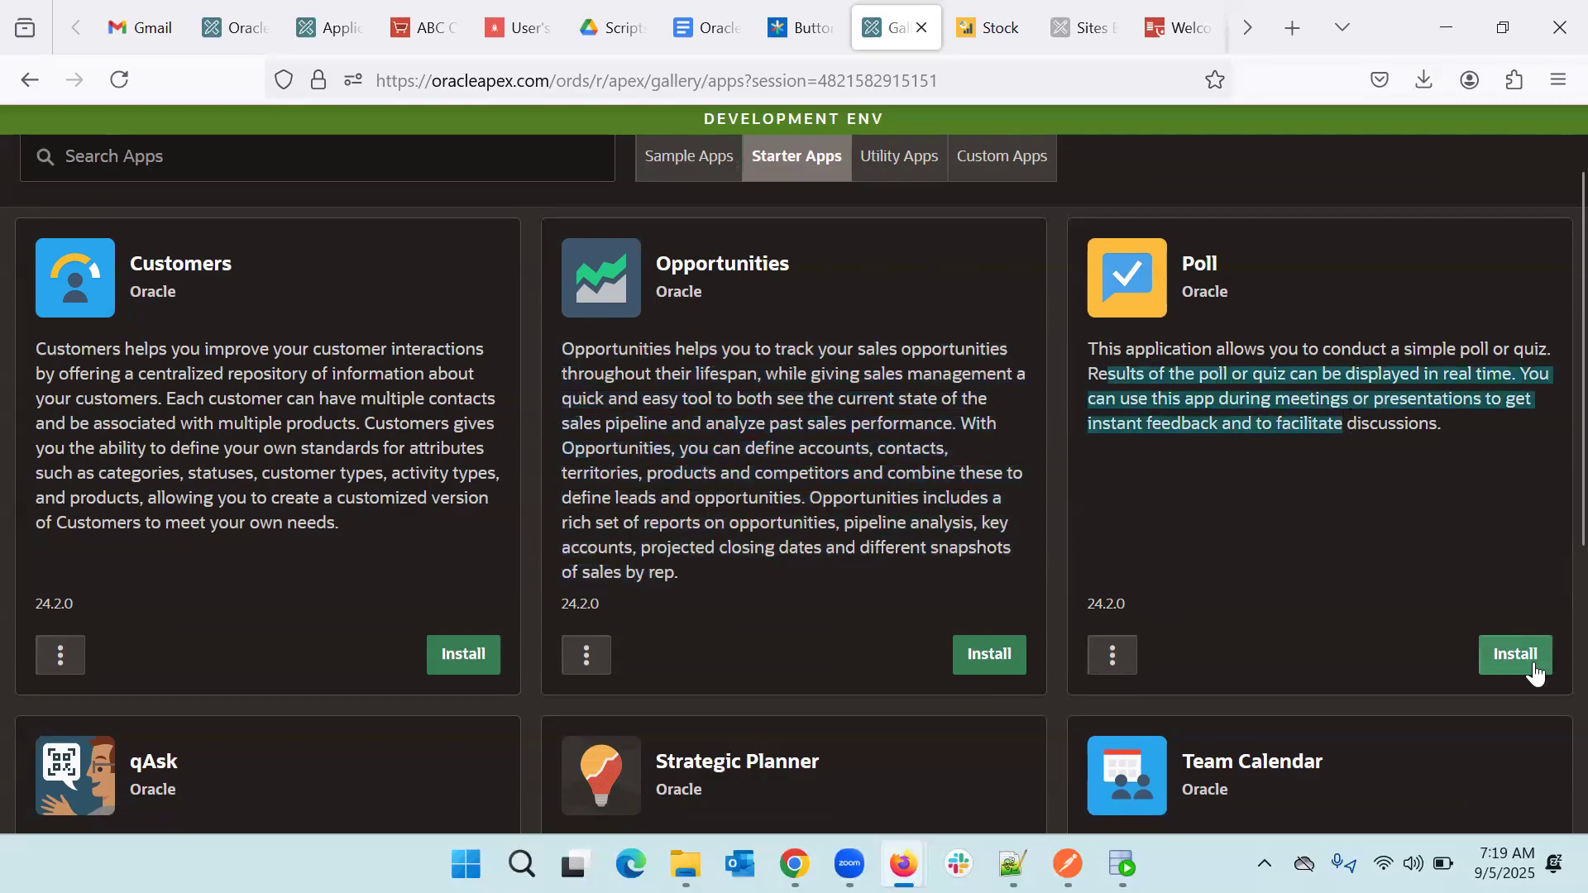
pyautogui.click(1517, 658)
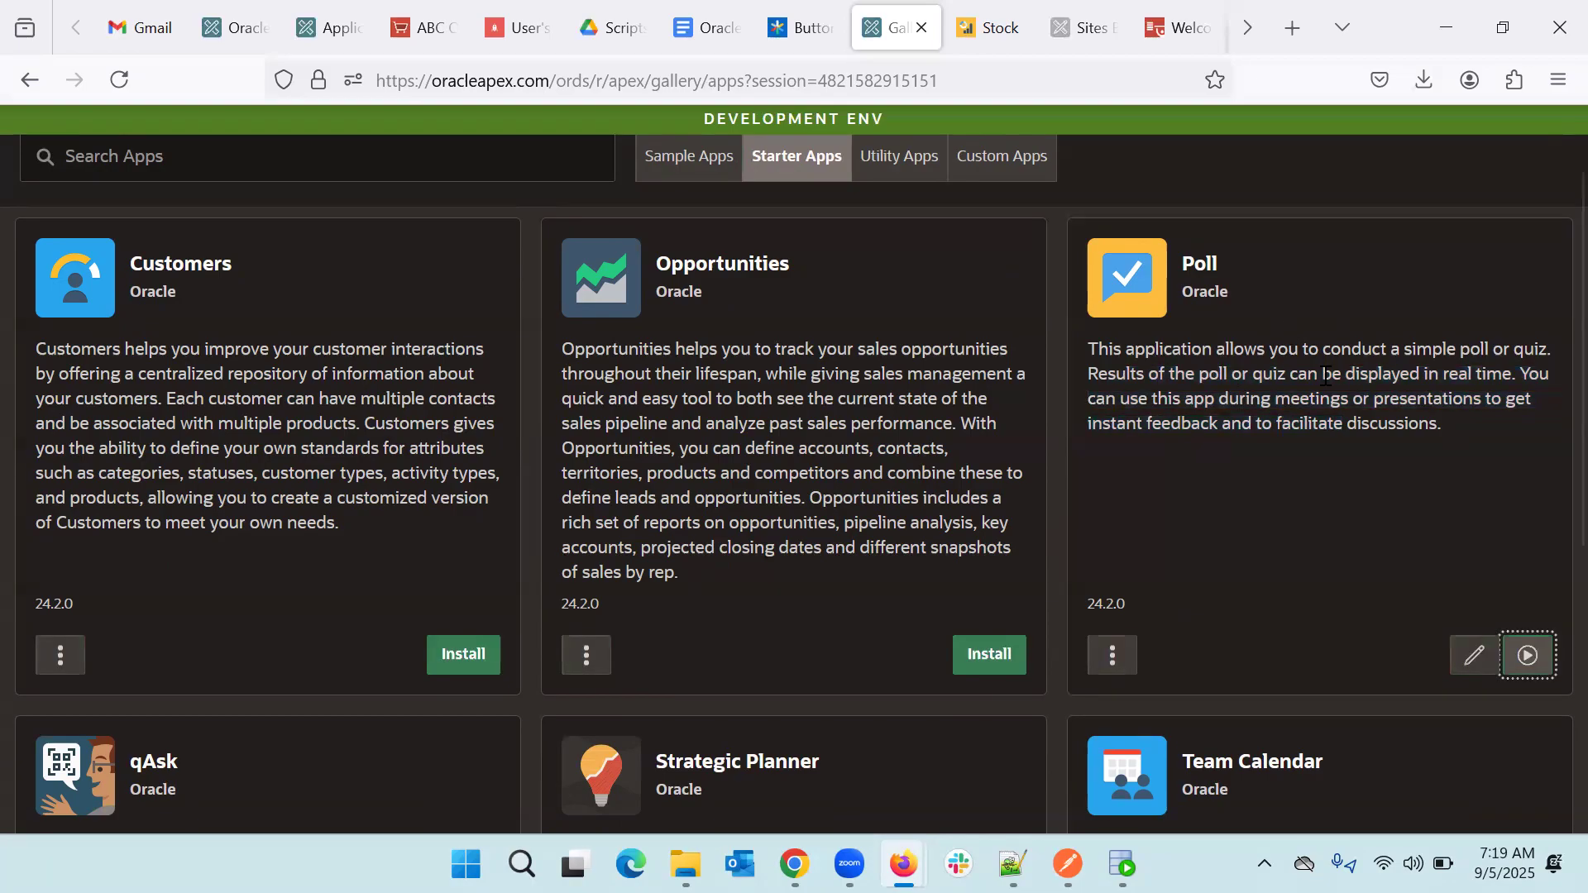
# - Run the installed Poll app and switch to its sign-in page in the new tab
pyautogui.click(1537, 659)
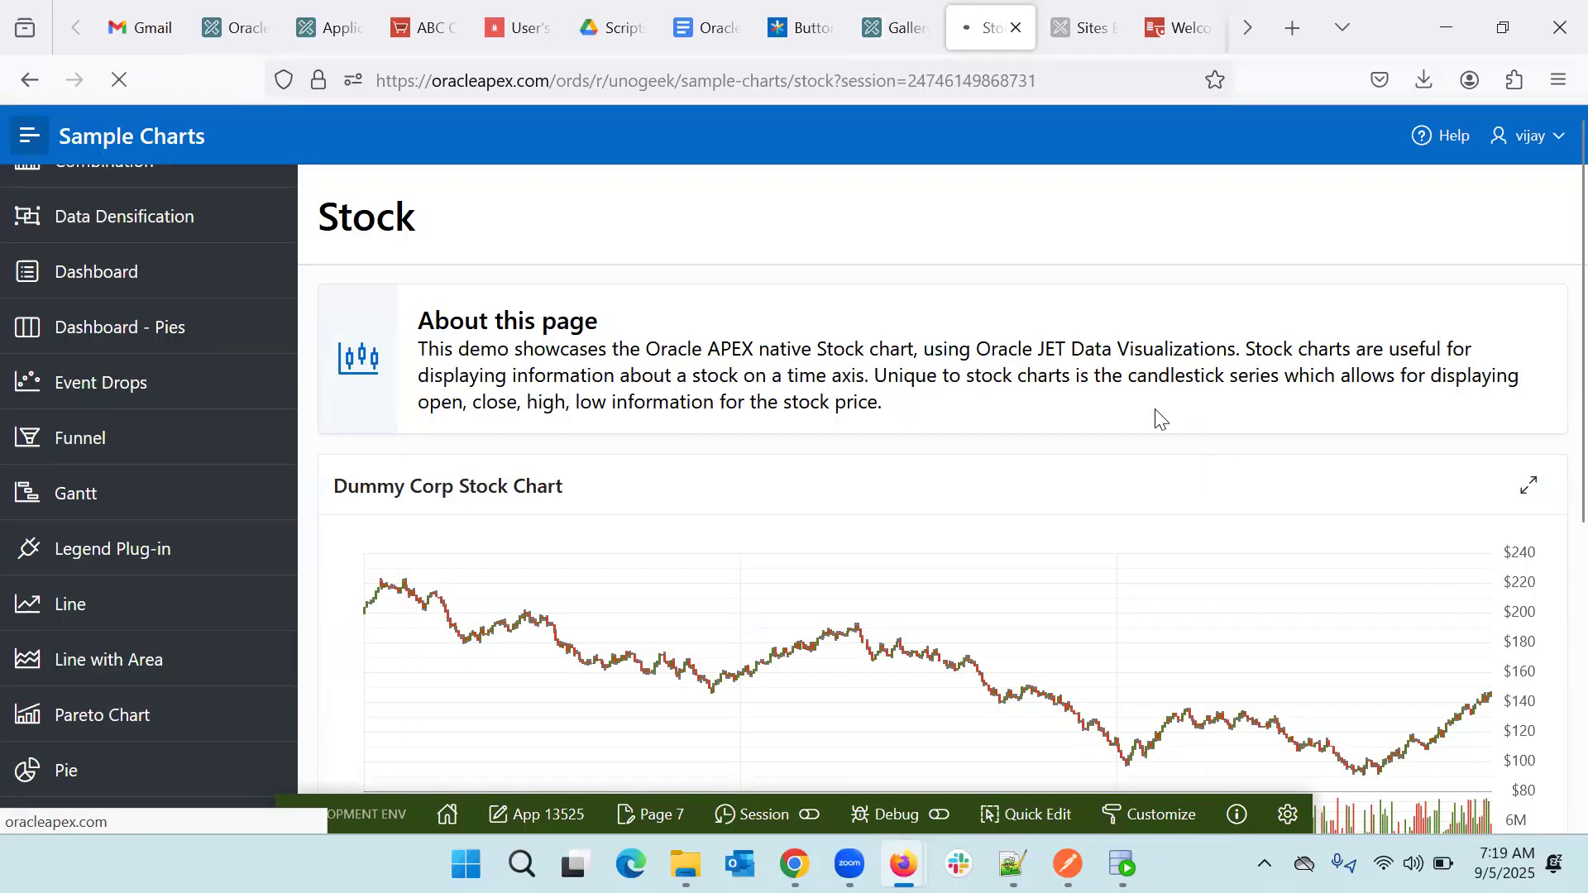
pyautogui.click(884, 25)
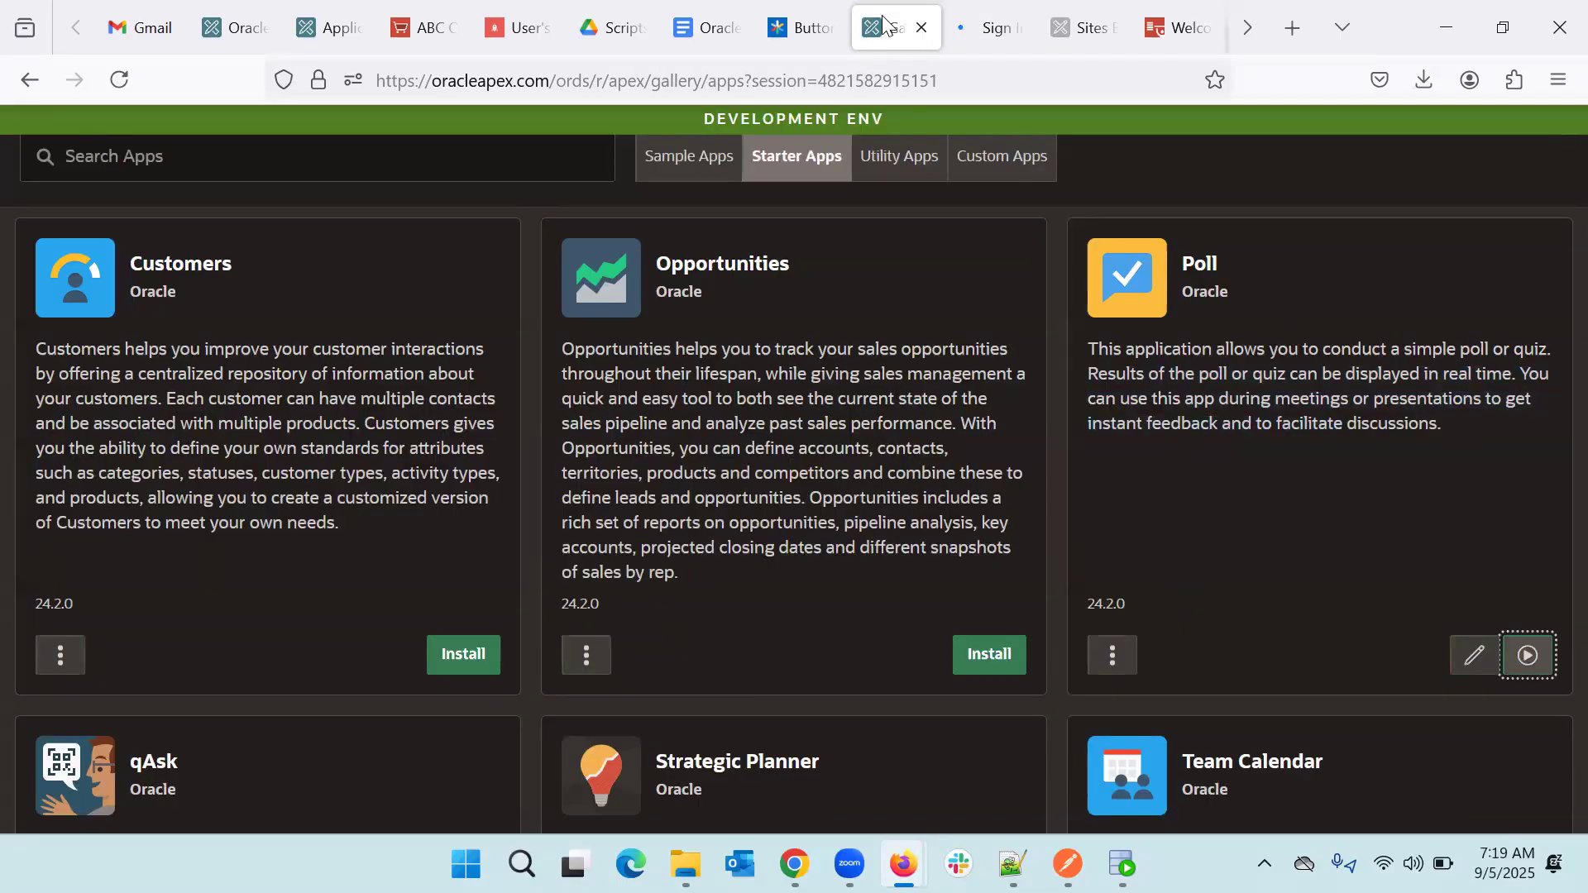
pyautogui.click(994, 30)
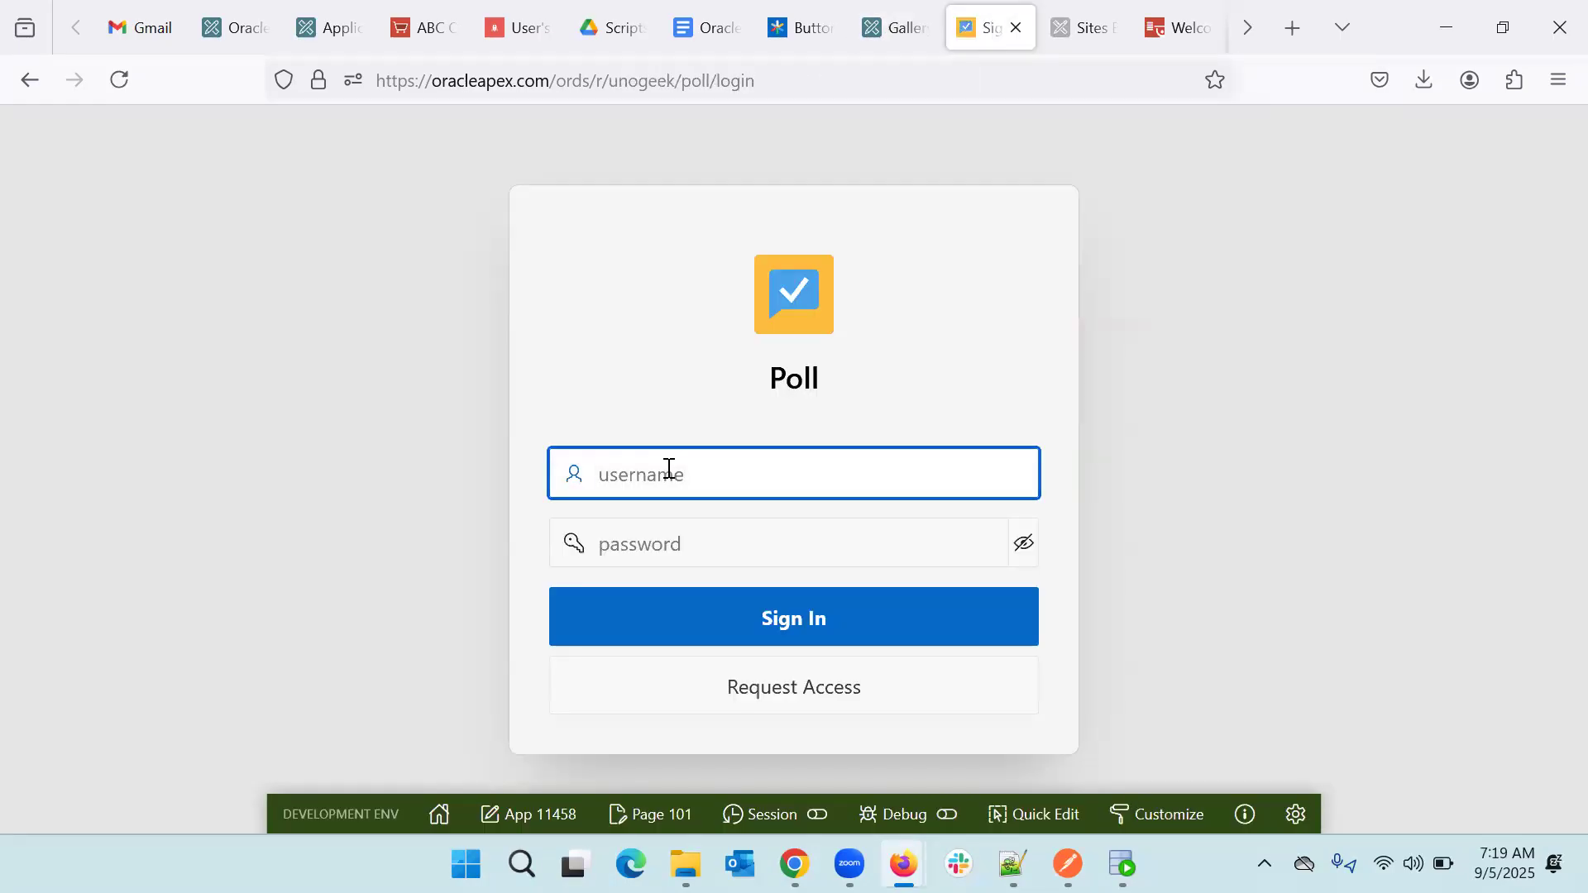
# - Sign in to the Poll app with the username and account password
pyautogui.write('vijay')
pyautogui.press('Tab')
pyautogui.write('••••••••')
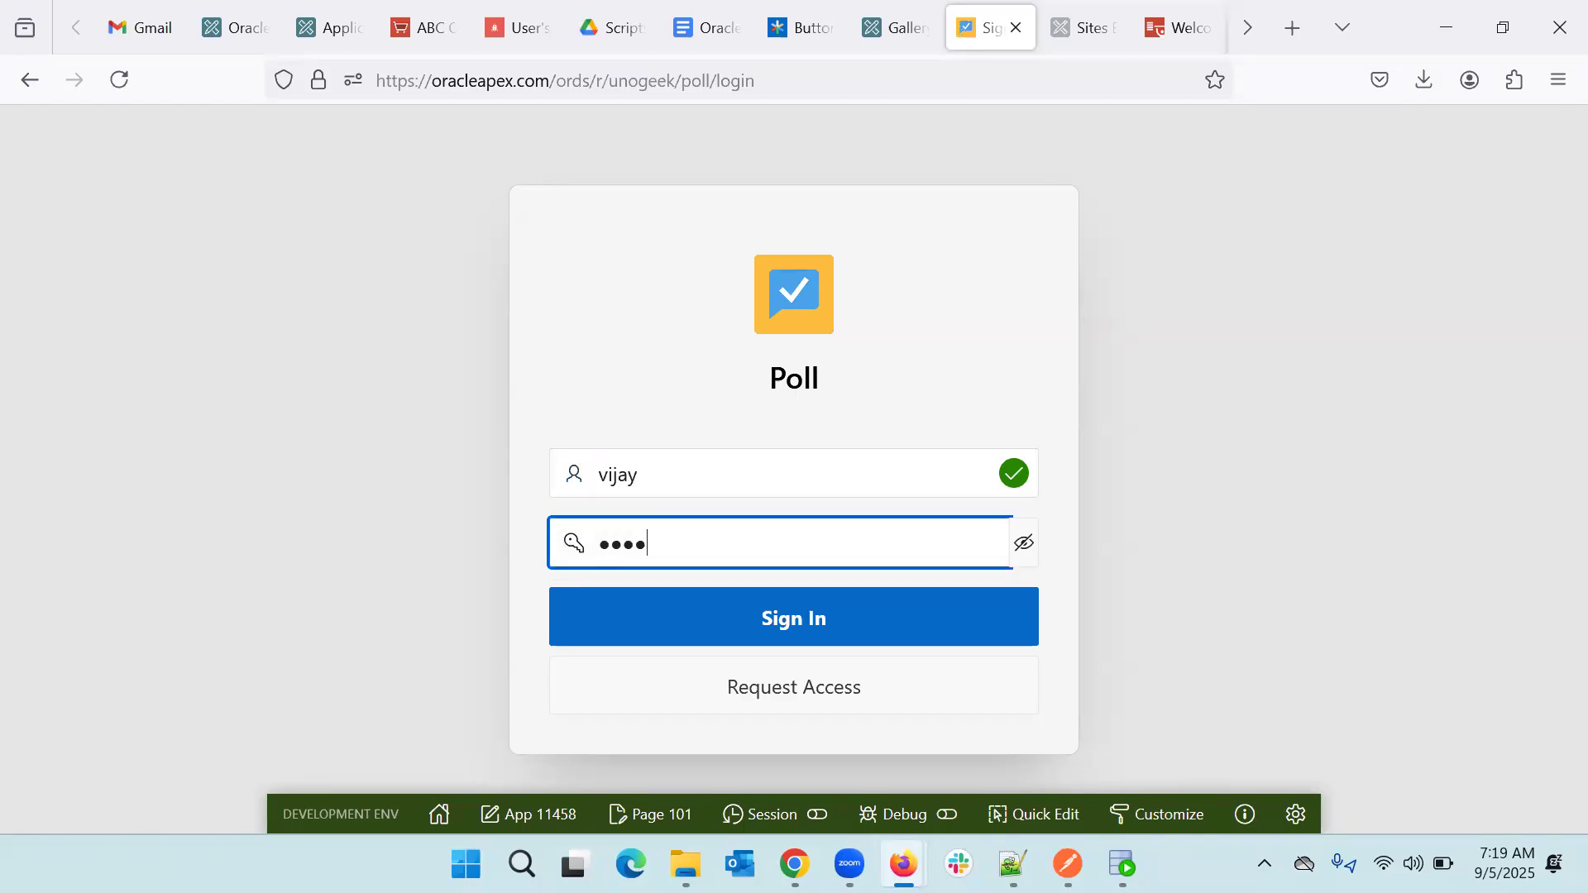
pyautogui.write('••••')
pyautogui.press('Return')
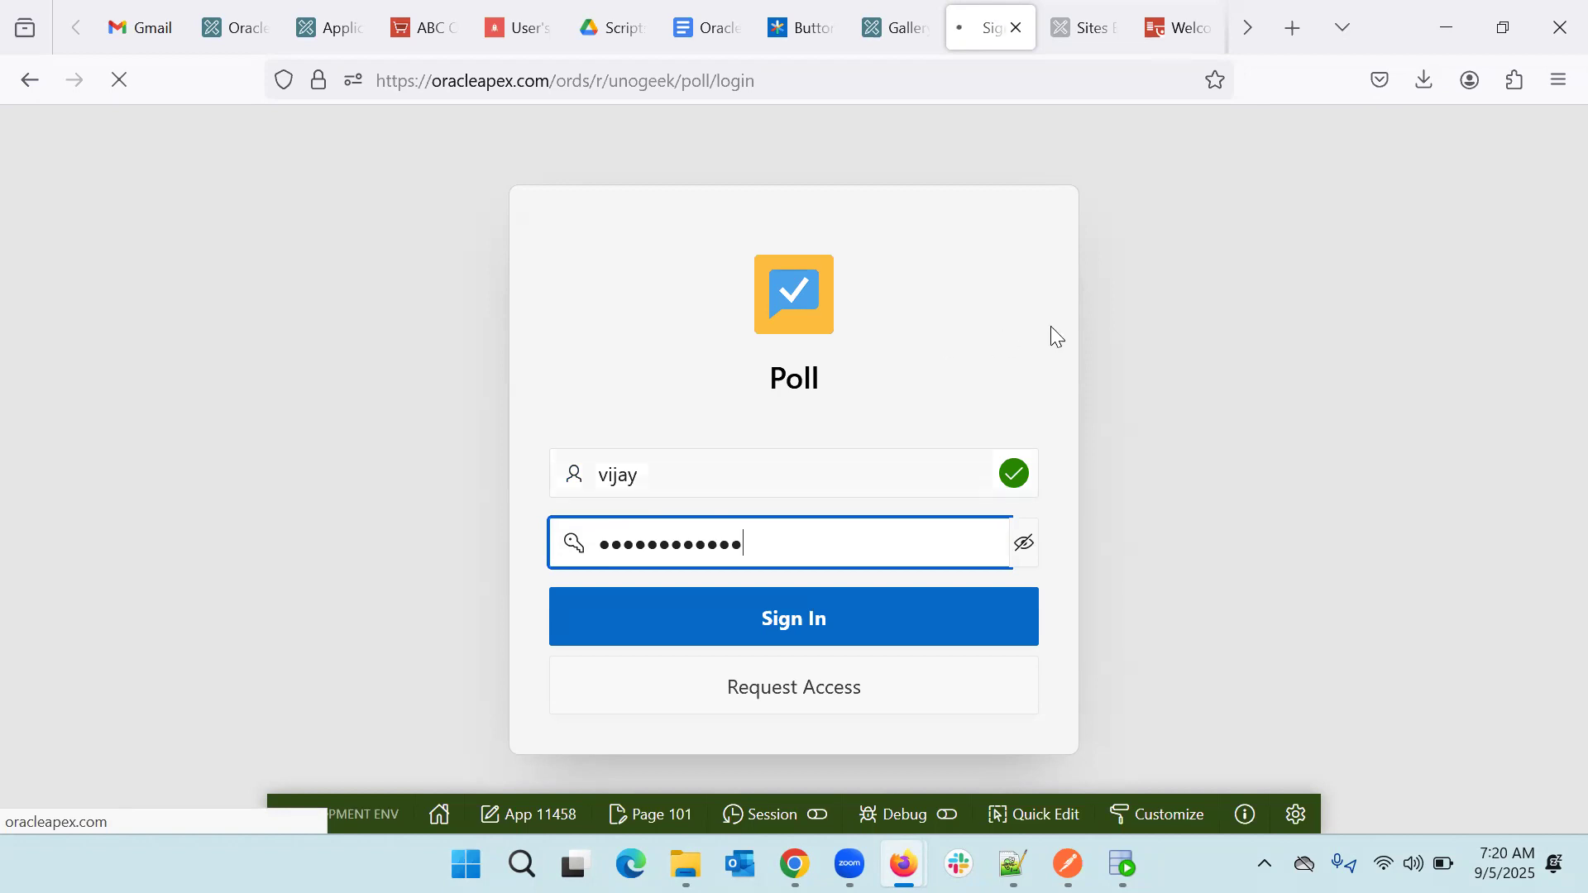
# - Enter a default email address and complete the Poll setup, leaving Lecture and Sports polls listed
pyautogui.scroll(-2, 908, 480)
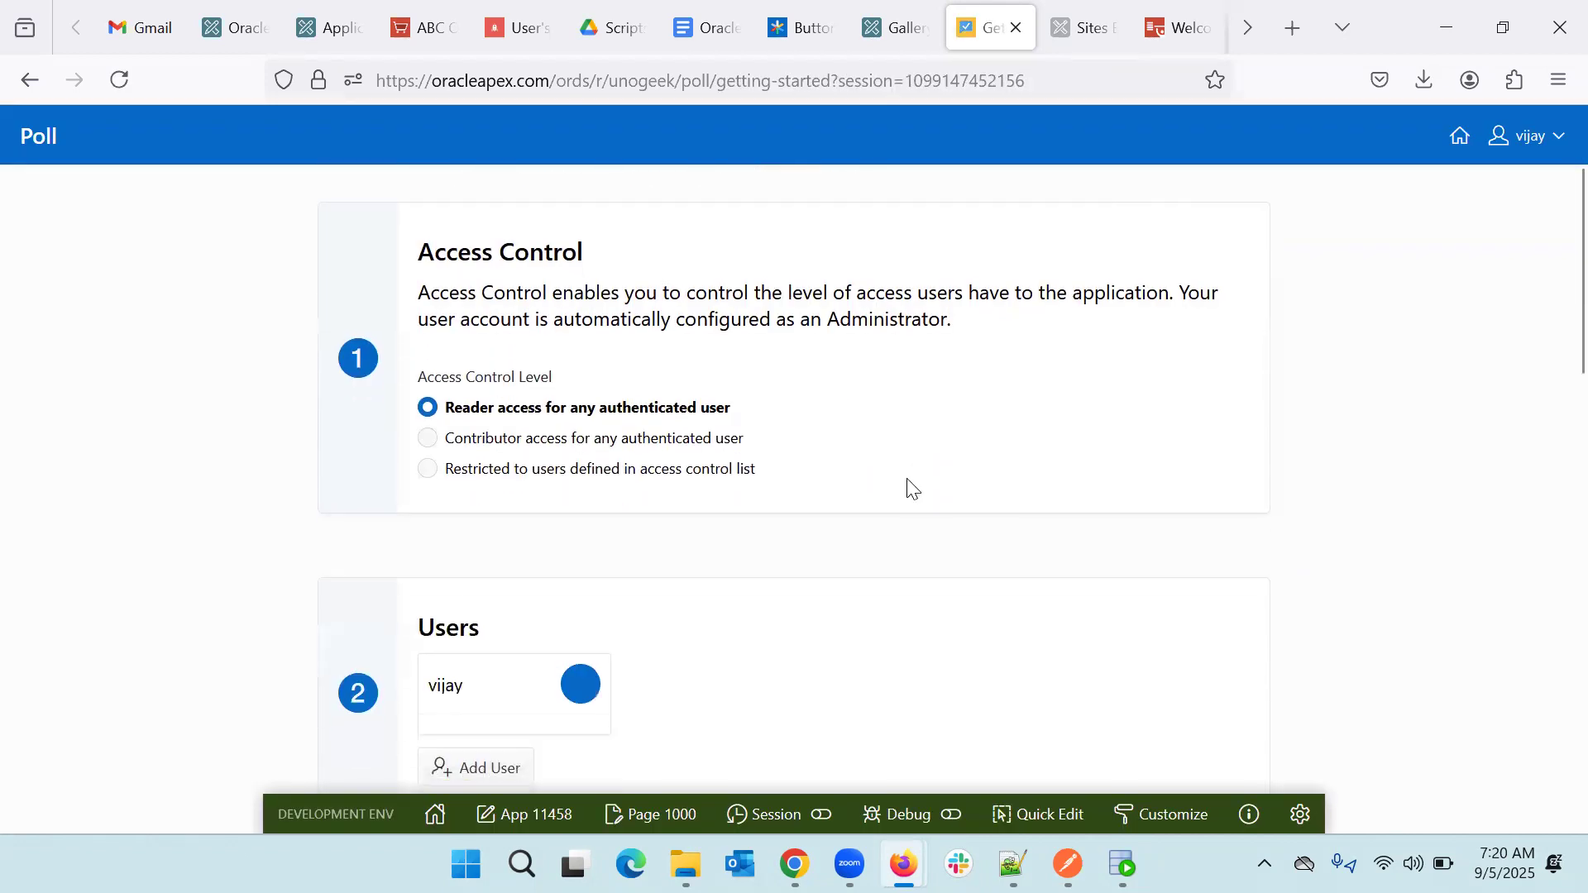
pyautogui.scroll(-8, 908, 480)
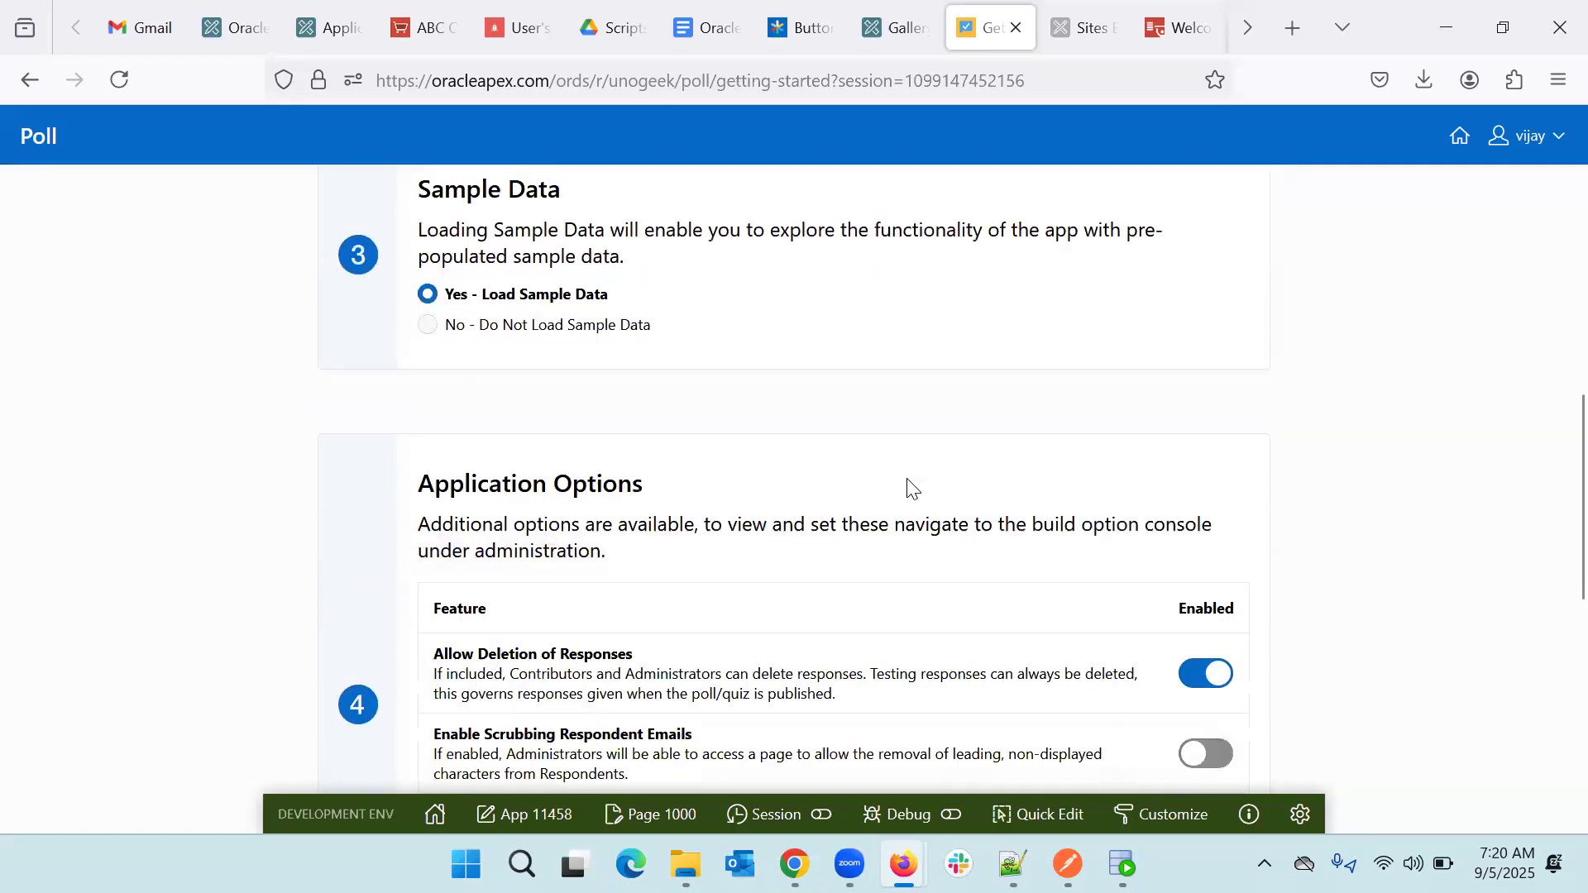
pyautogui.scroll(-8, 908, 481)
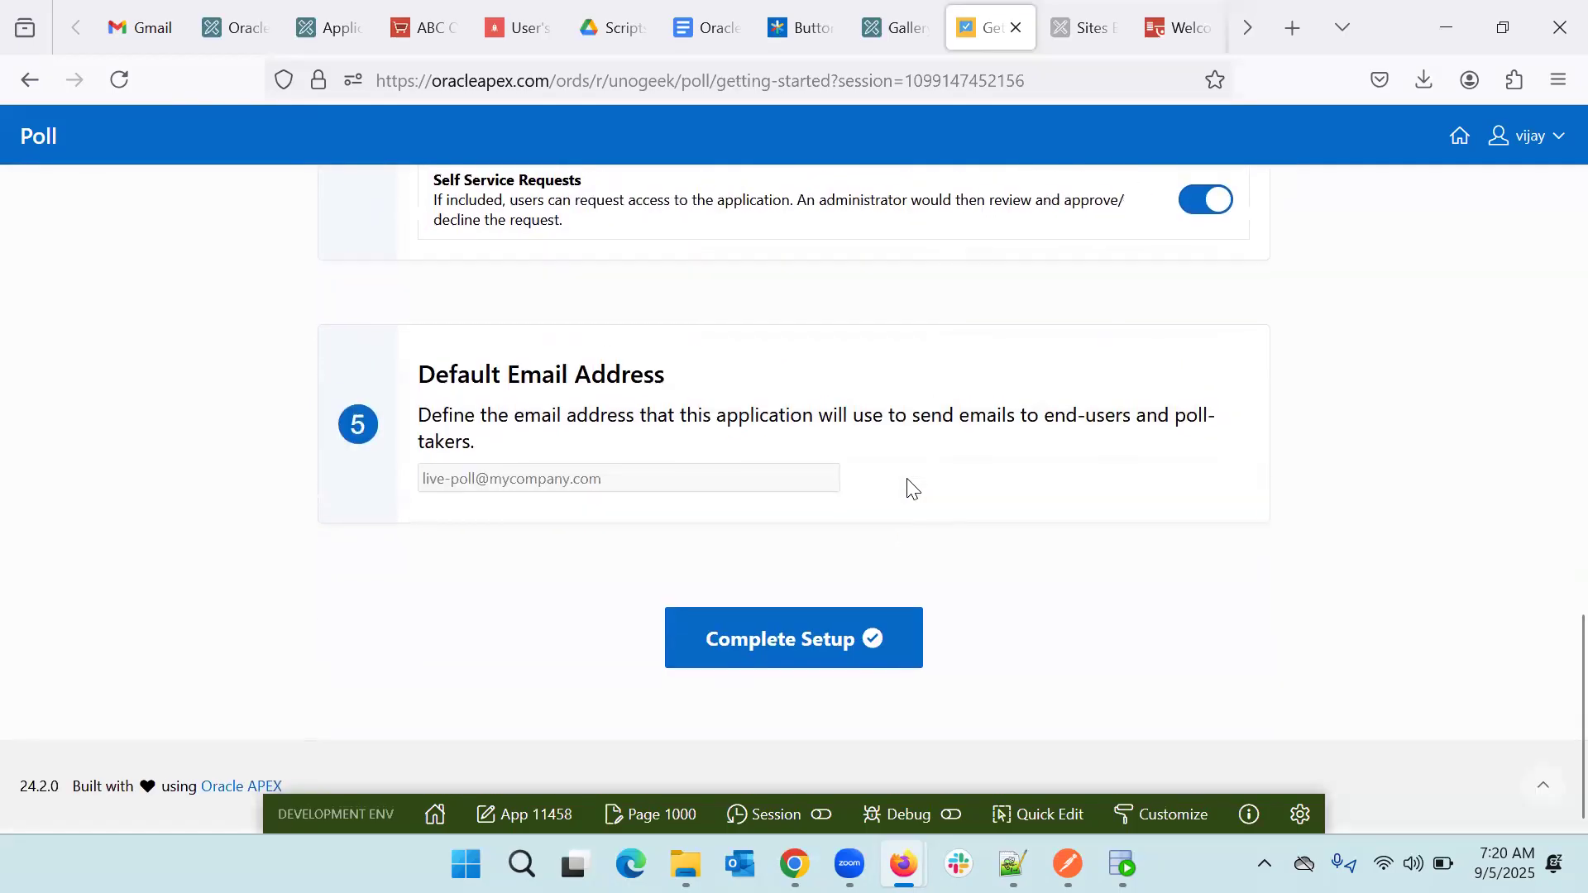
pyautogui.click(781, 653)
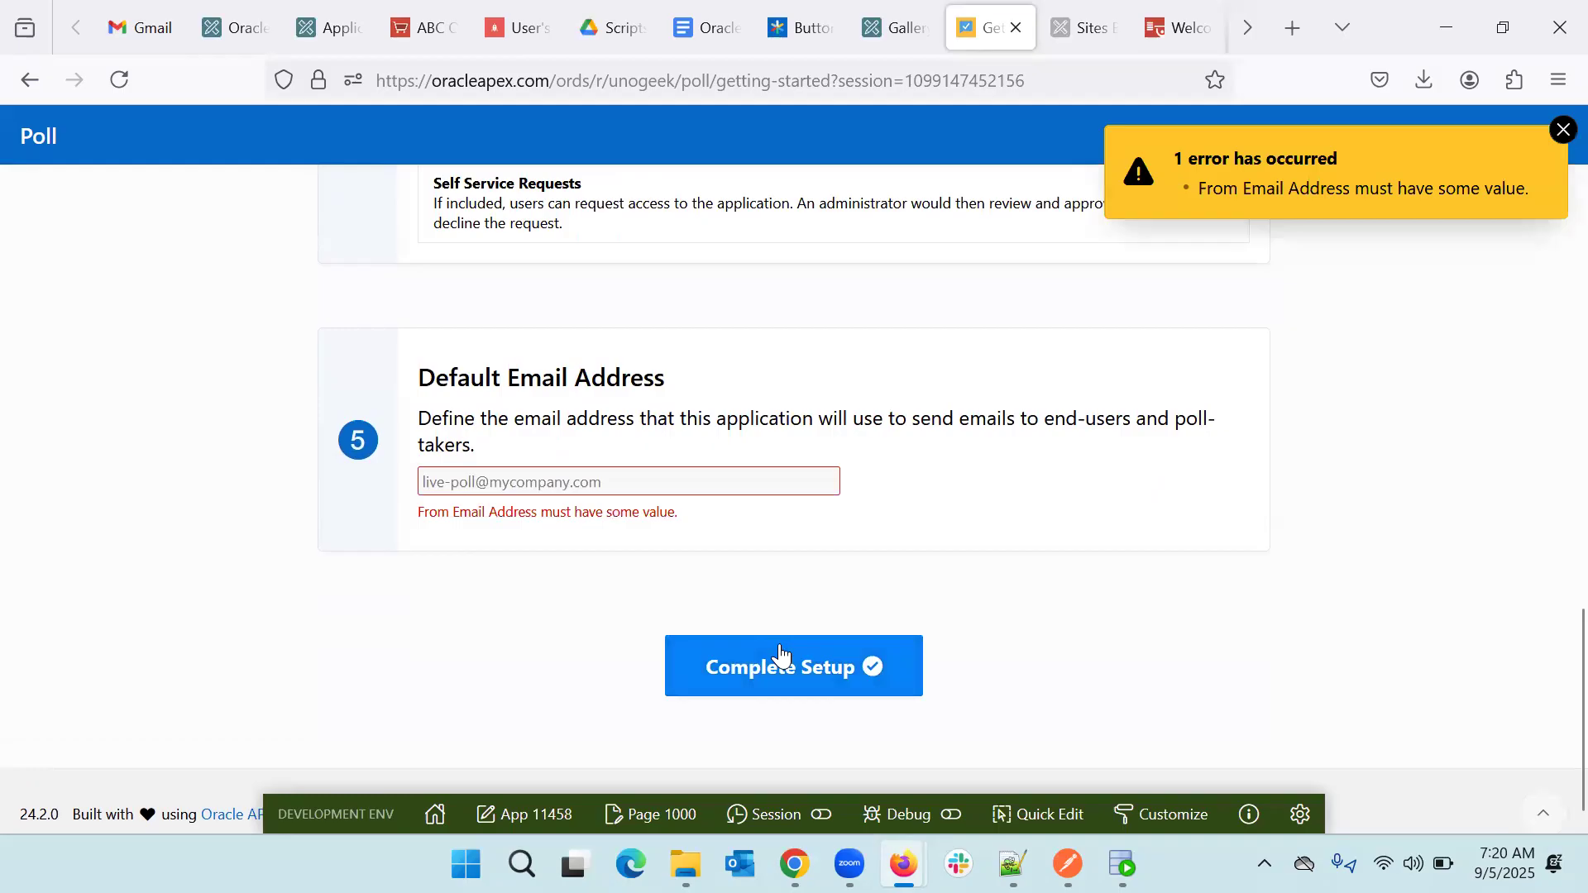
pyautogui.click(486, 484)
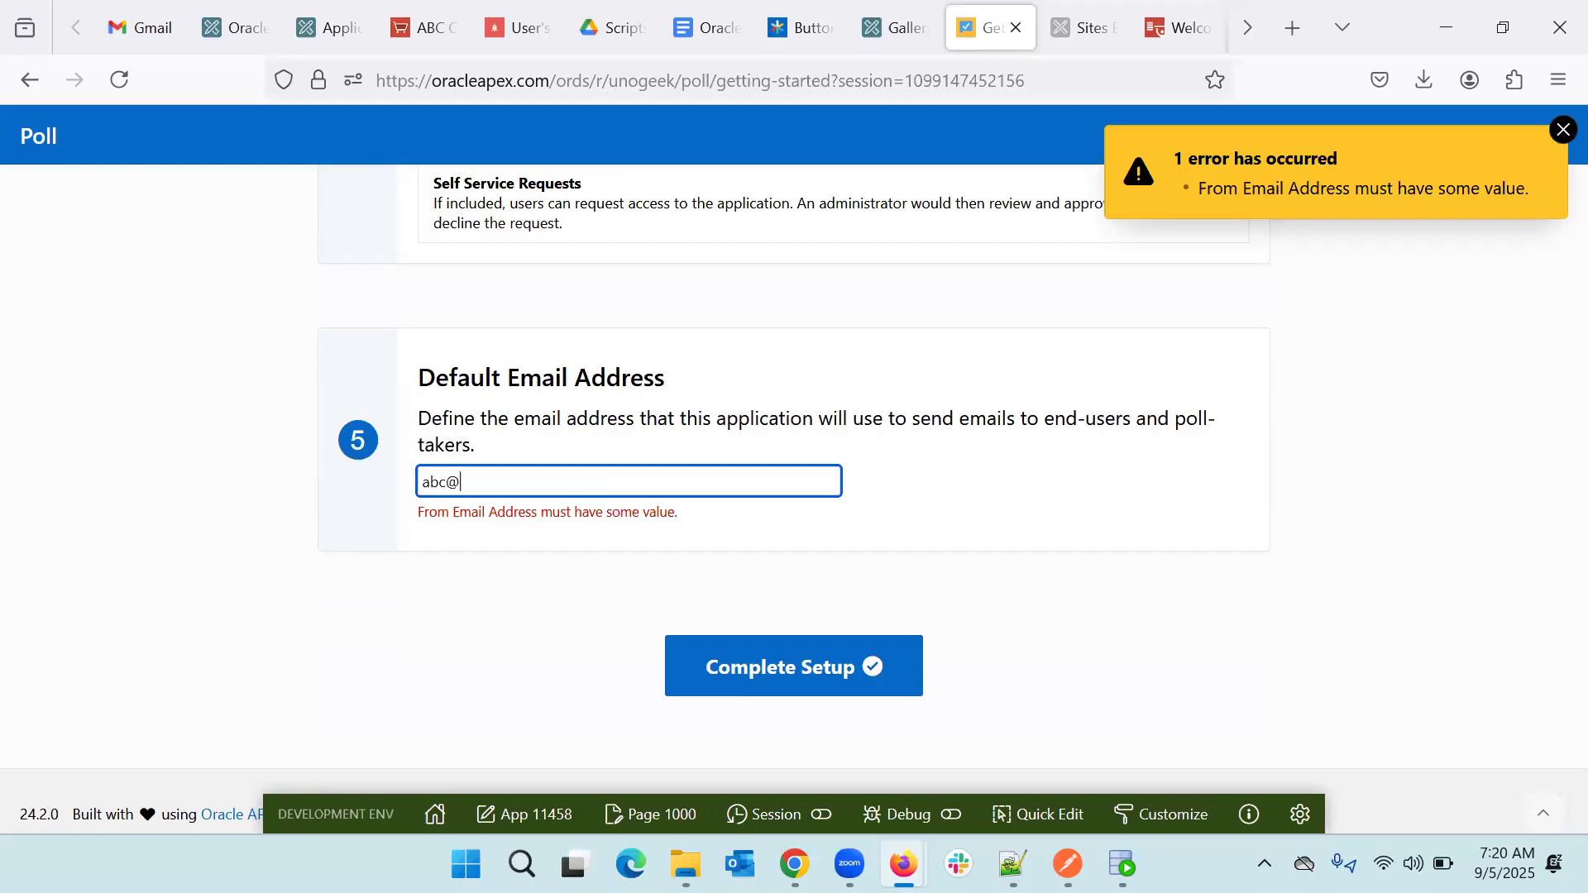
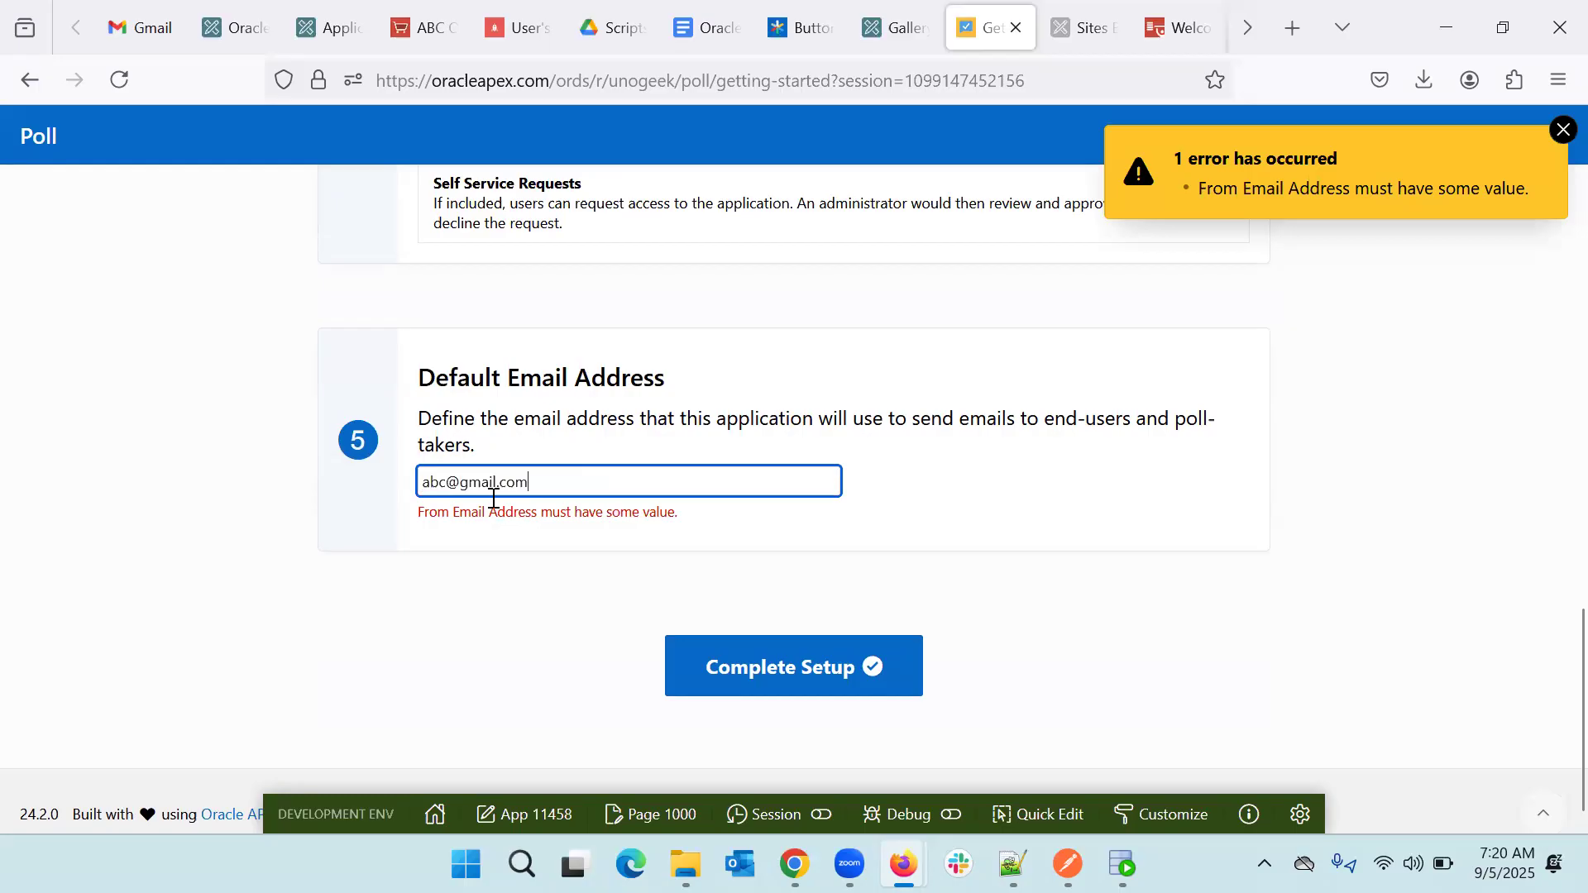
pyautogui.click(751, 683)
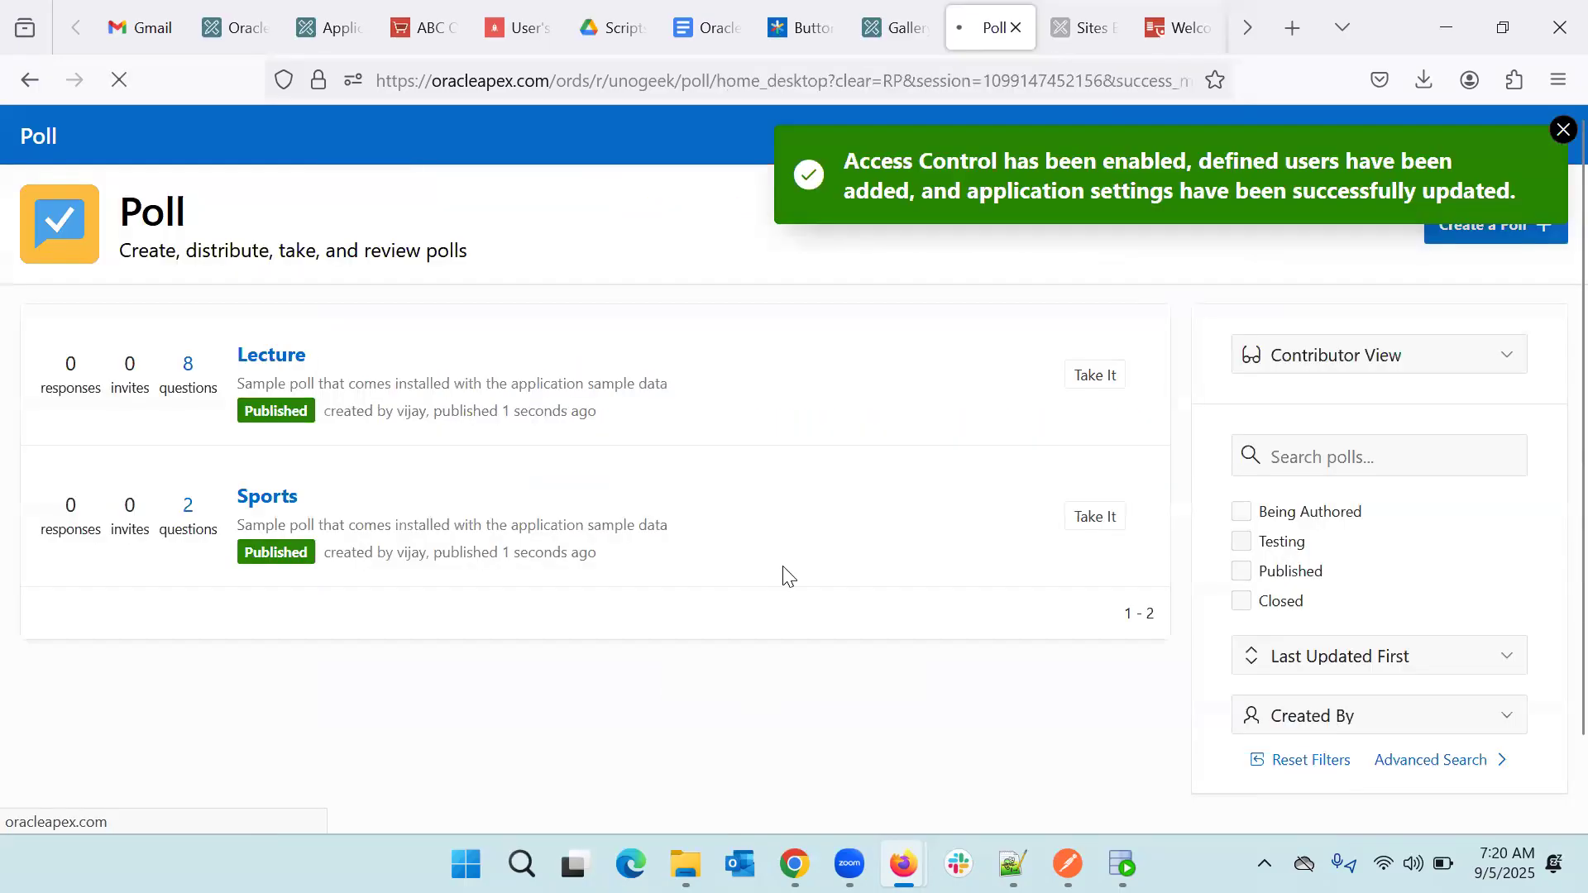
# - Dismiss the setup success message and look over the Poll app home page
pyautogui.click(1560, 130)
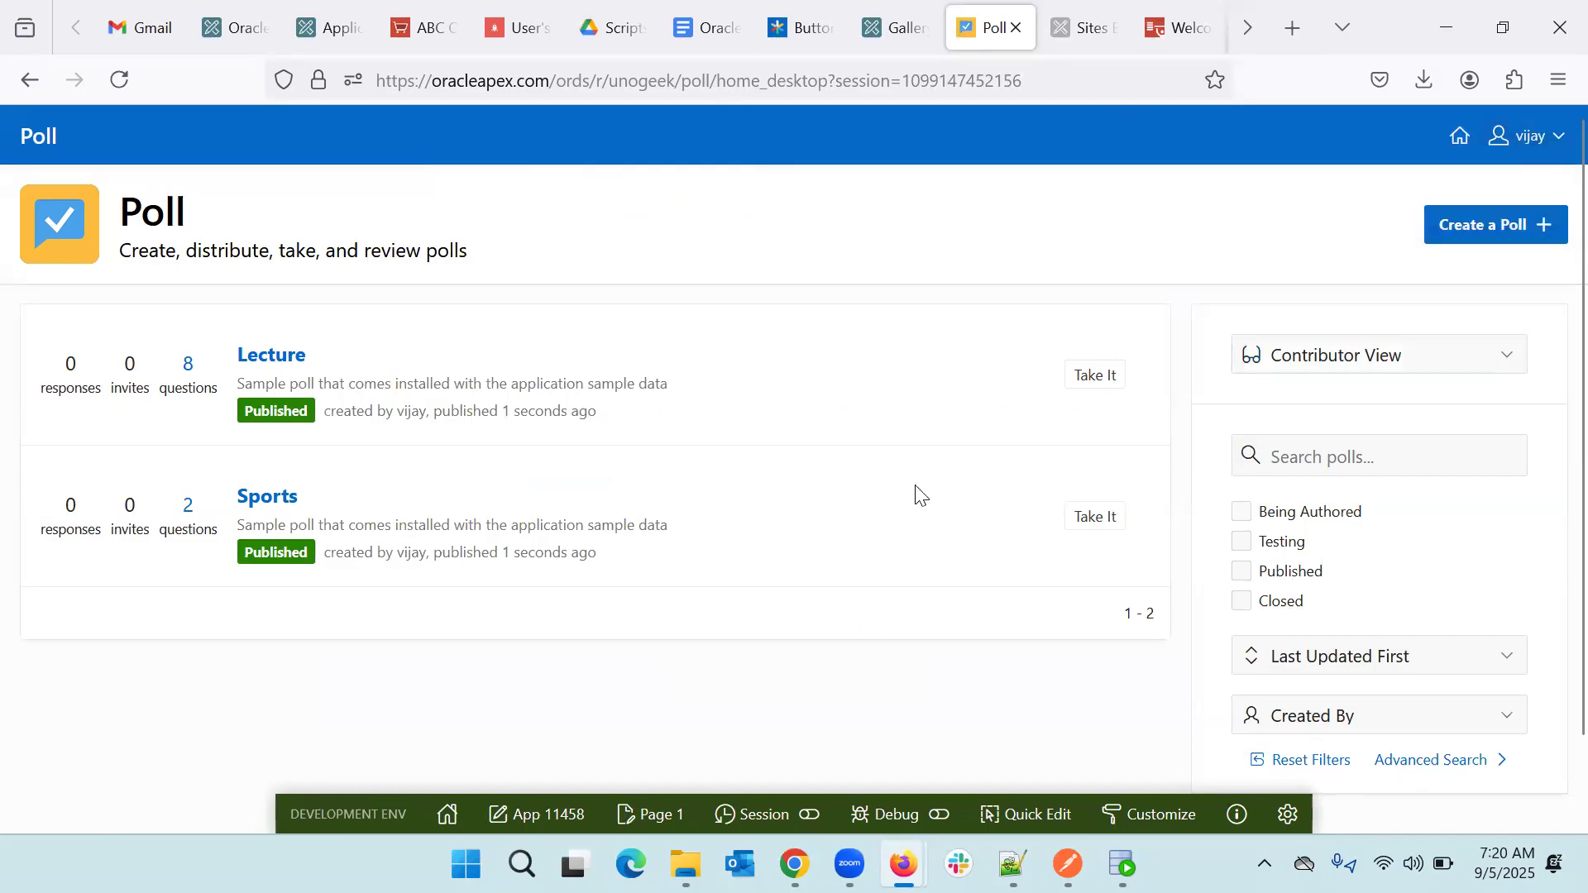
pyautogui.scroll(-2, 918, 495)
pyautogui.scroll(-2, 744, 622)
pyautogui.scroll(1, 744, 622)
pyautogui.scroll(1, 744, 622)
pyautogui.scroll(1, 745, 622)
# - Start a new poll and scroll through the Create Poll dialog's options
pyautogui.click(1521, 225)
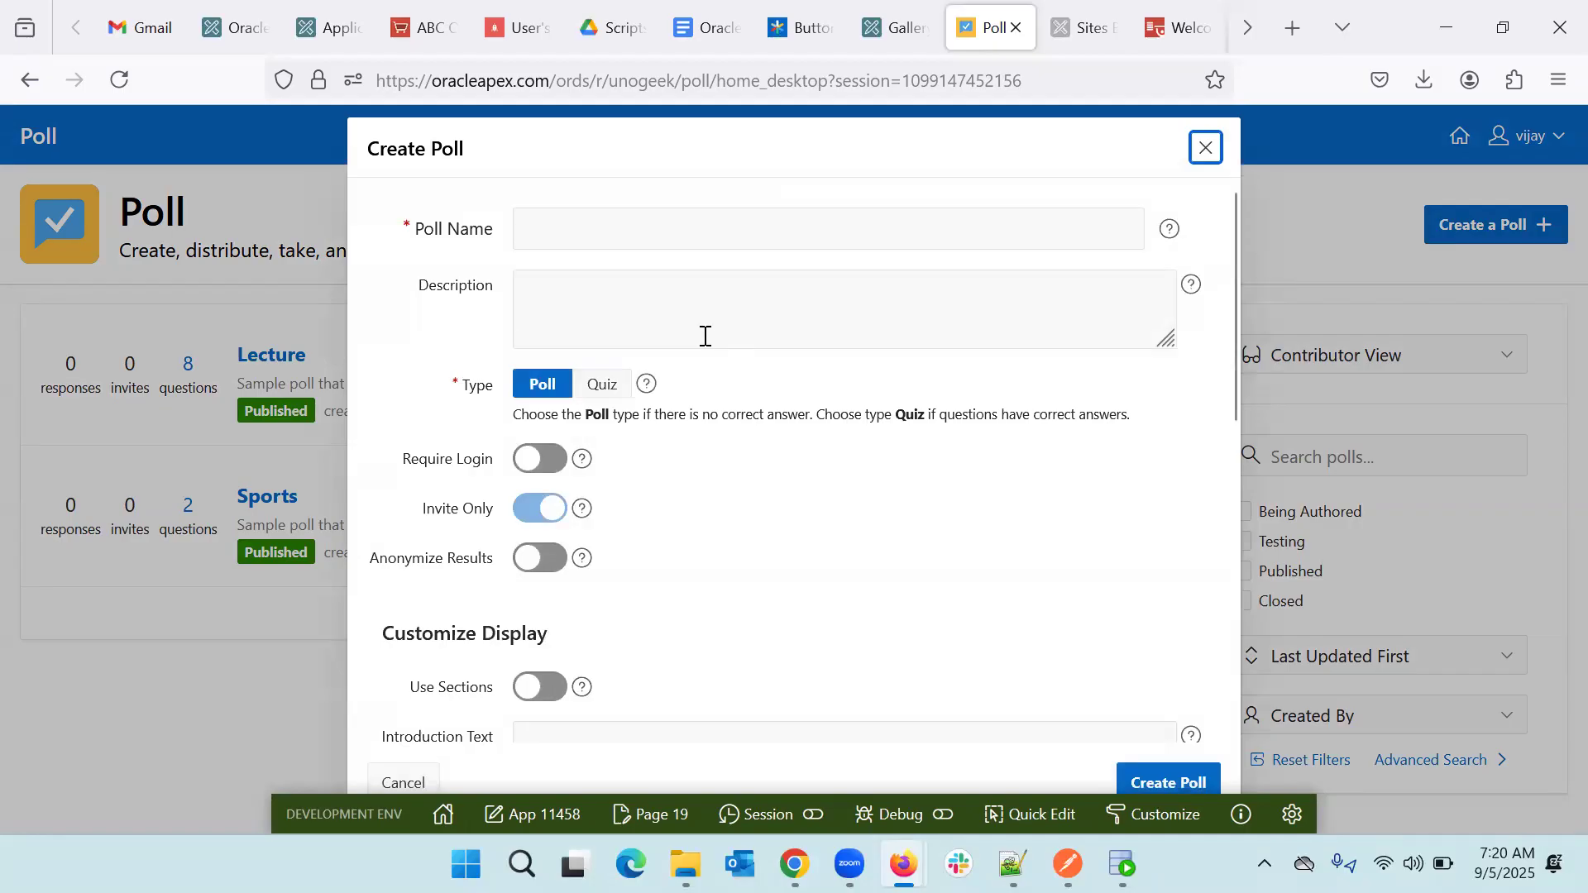
pyautogui.scroll(-3, 695, 530)
pyautogui.scroll(-5, 694, 529)
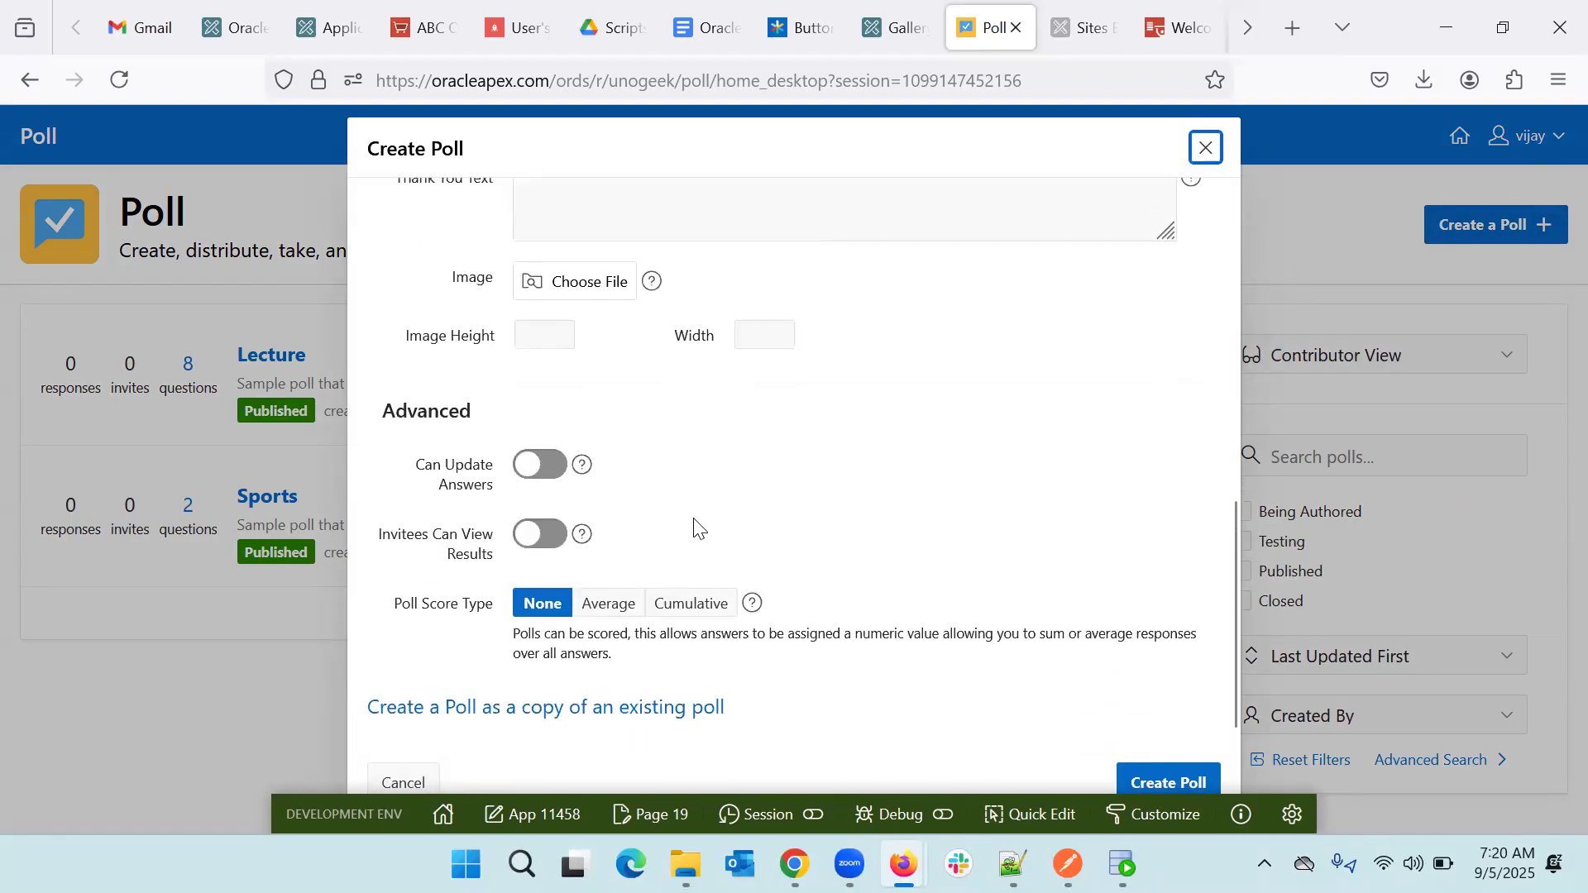
pyautogui.scroll(1, 695, 530)
pyautogui.scroll(-1, 694, 529)
pyautogui.scroll(8, 694, 529)
pyautogui.scroll(-6, 593, 390)
pyautogui.scroll(-2, 593, 390)
# - Create a new poll as a copy of the existing Lecture poll
pyautogui.click(579, 713)
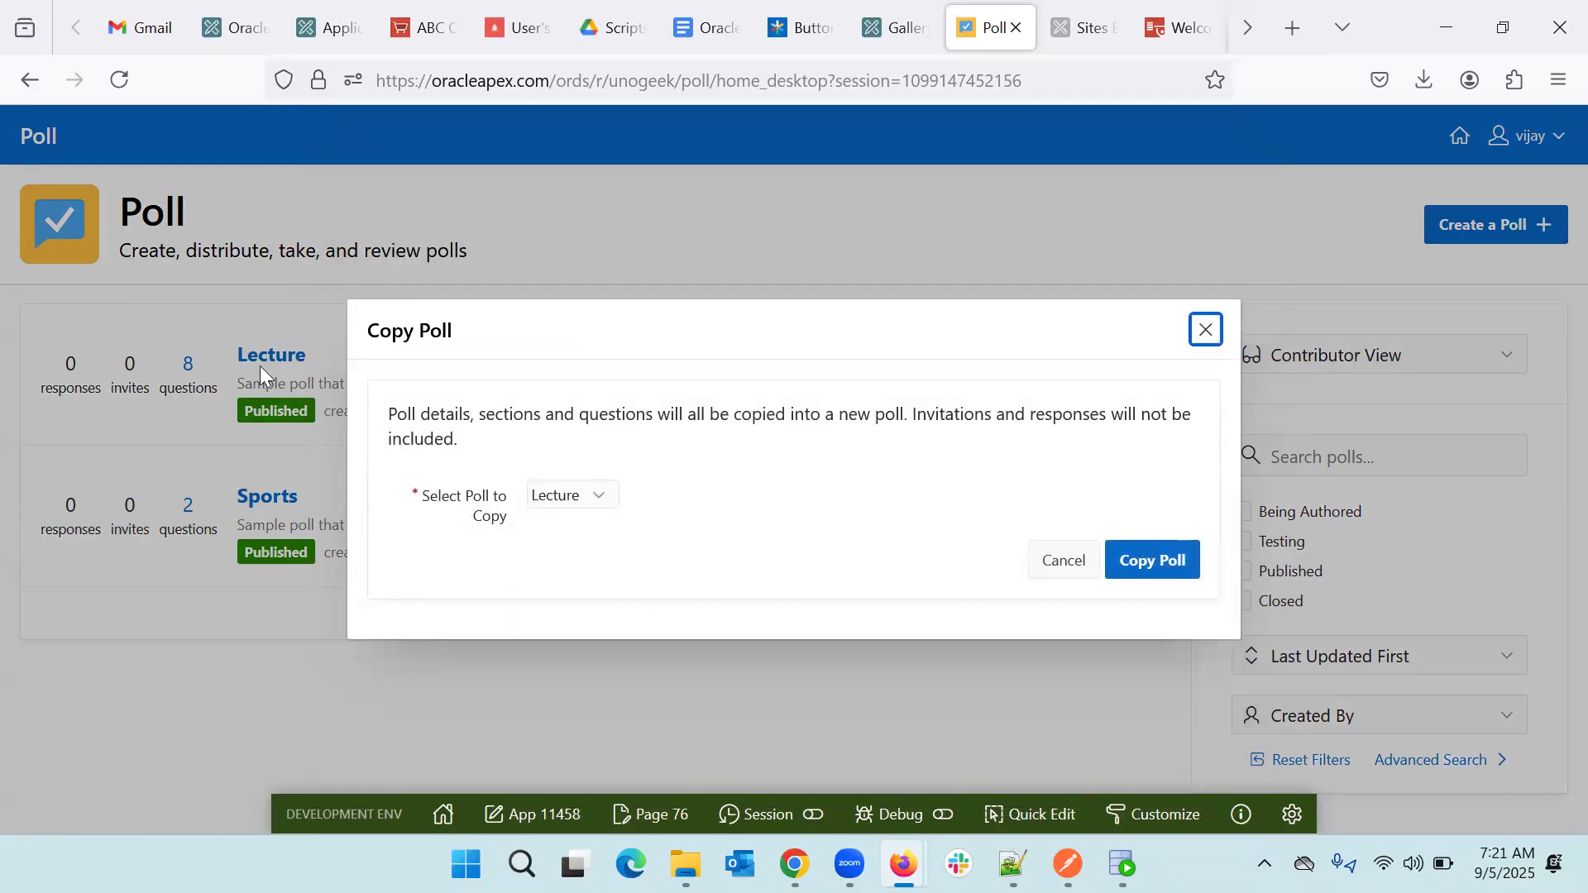
pyautogui.click(1154, 566)
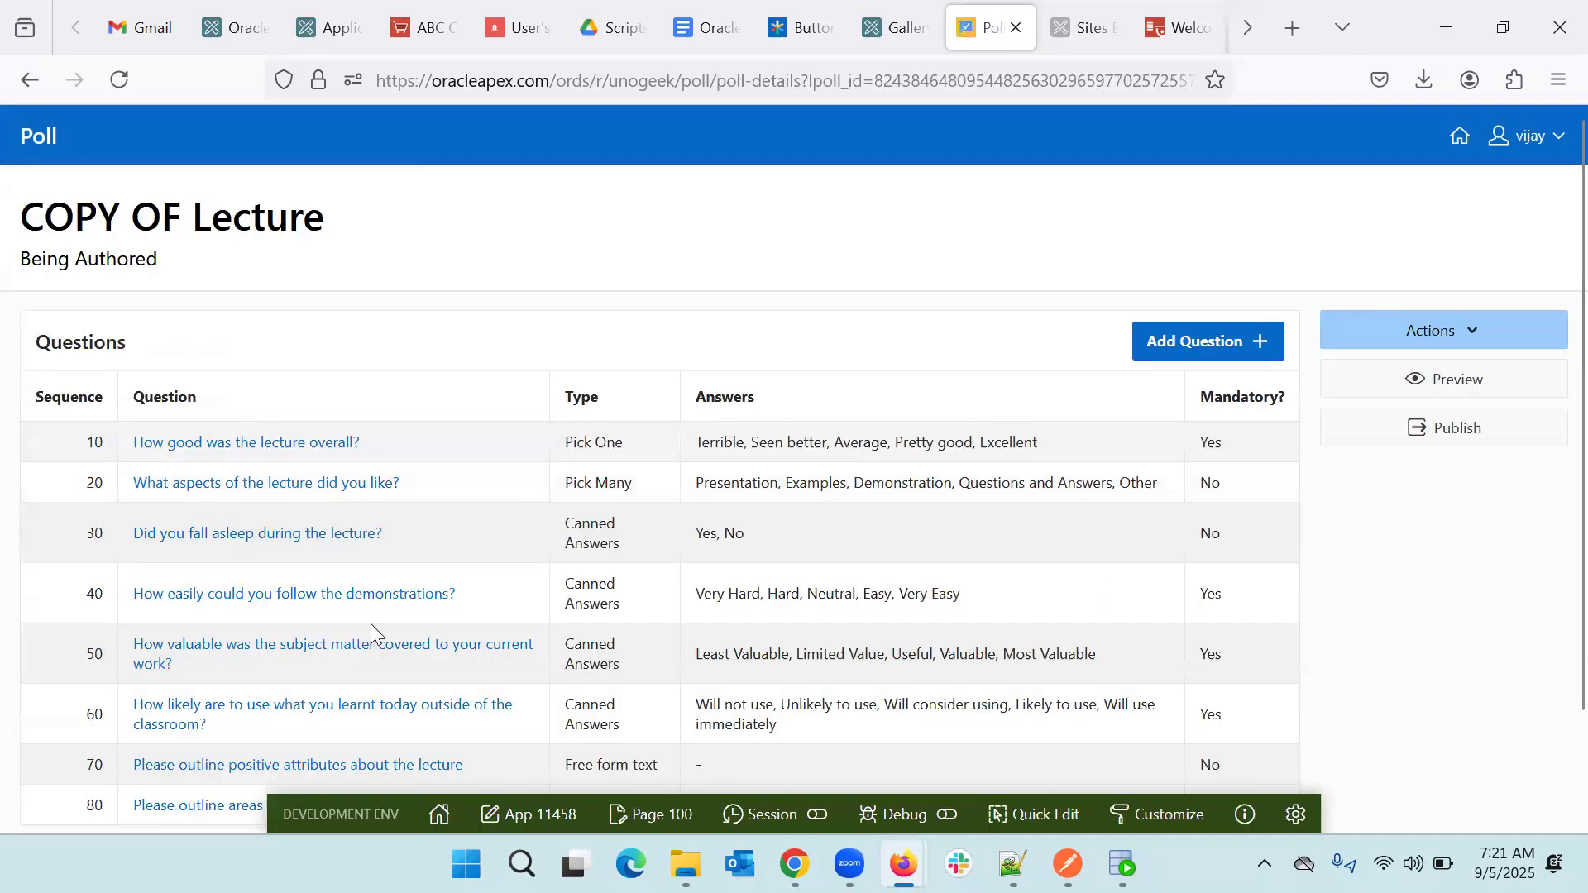
pyautogui.scroll(-2, 568, 590)
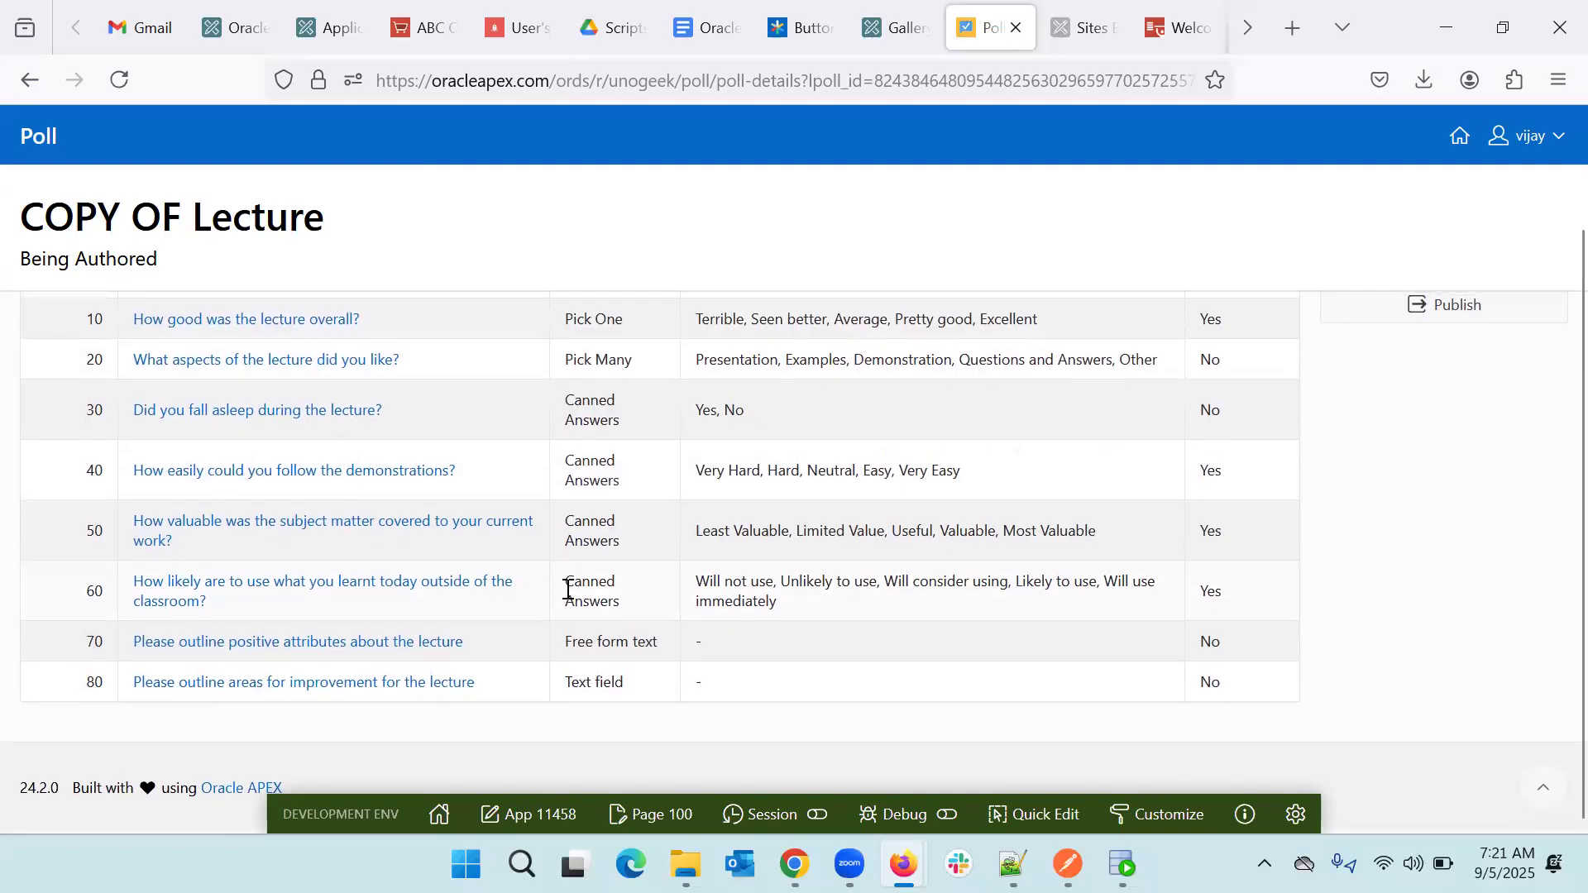
pyautogui.scroll(2, 568, 590)
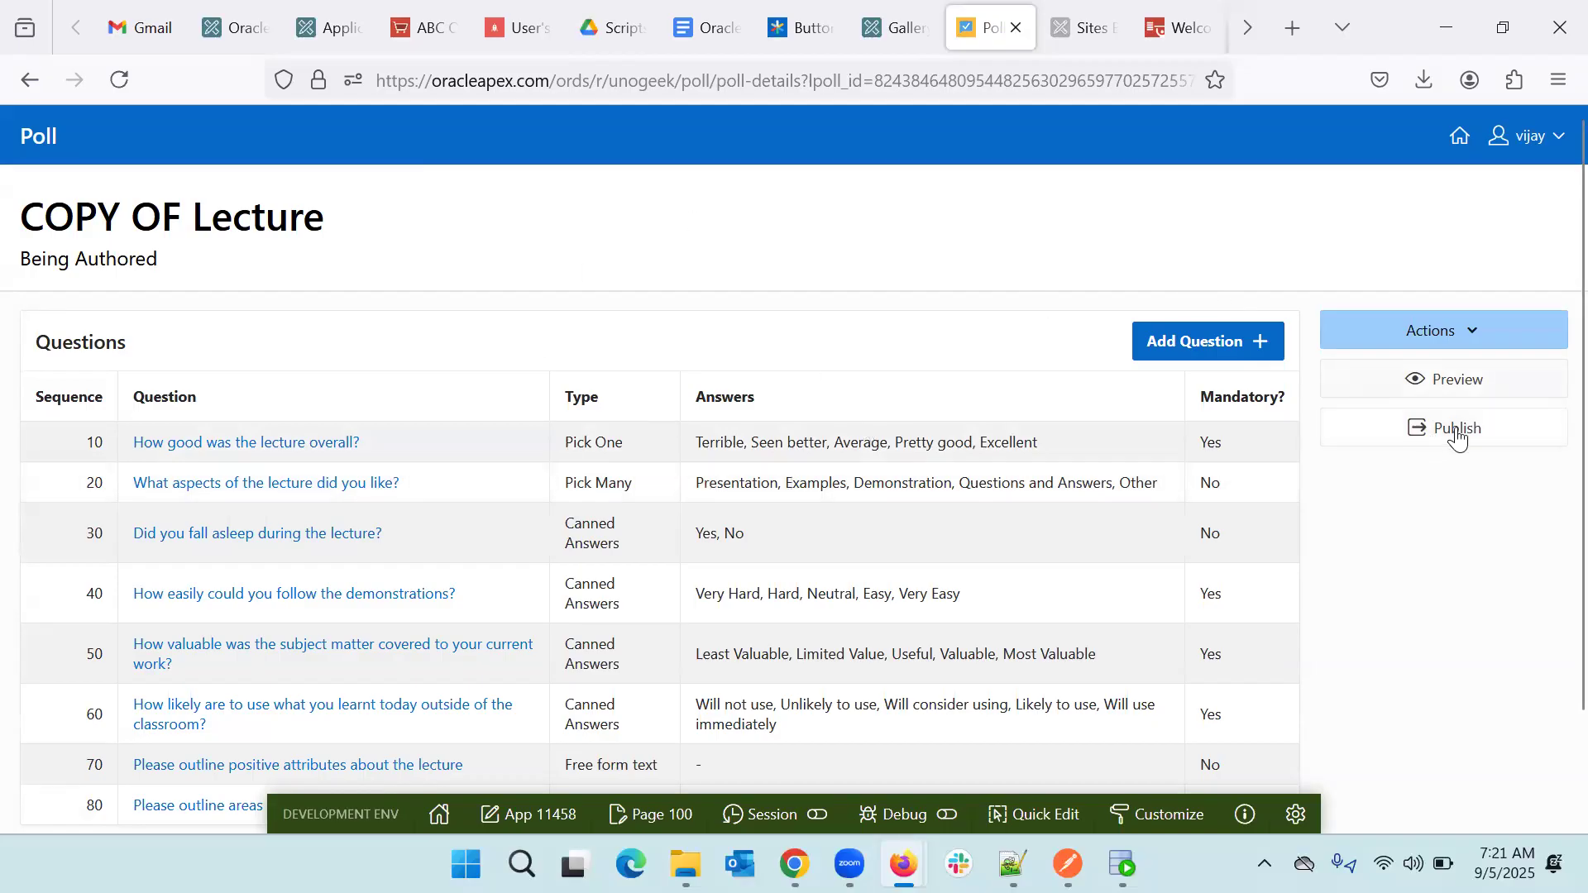
# - Publish COPY OF Lecture and return to the poll list
pyautogui.click(1434, 448)
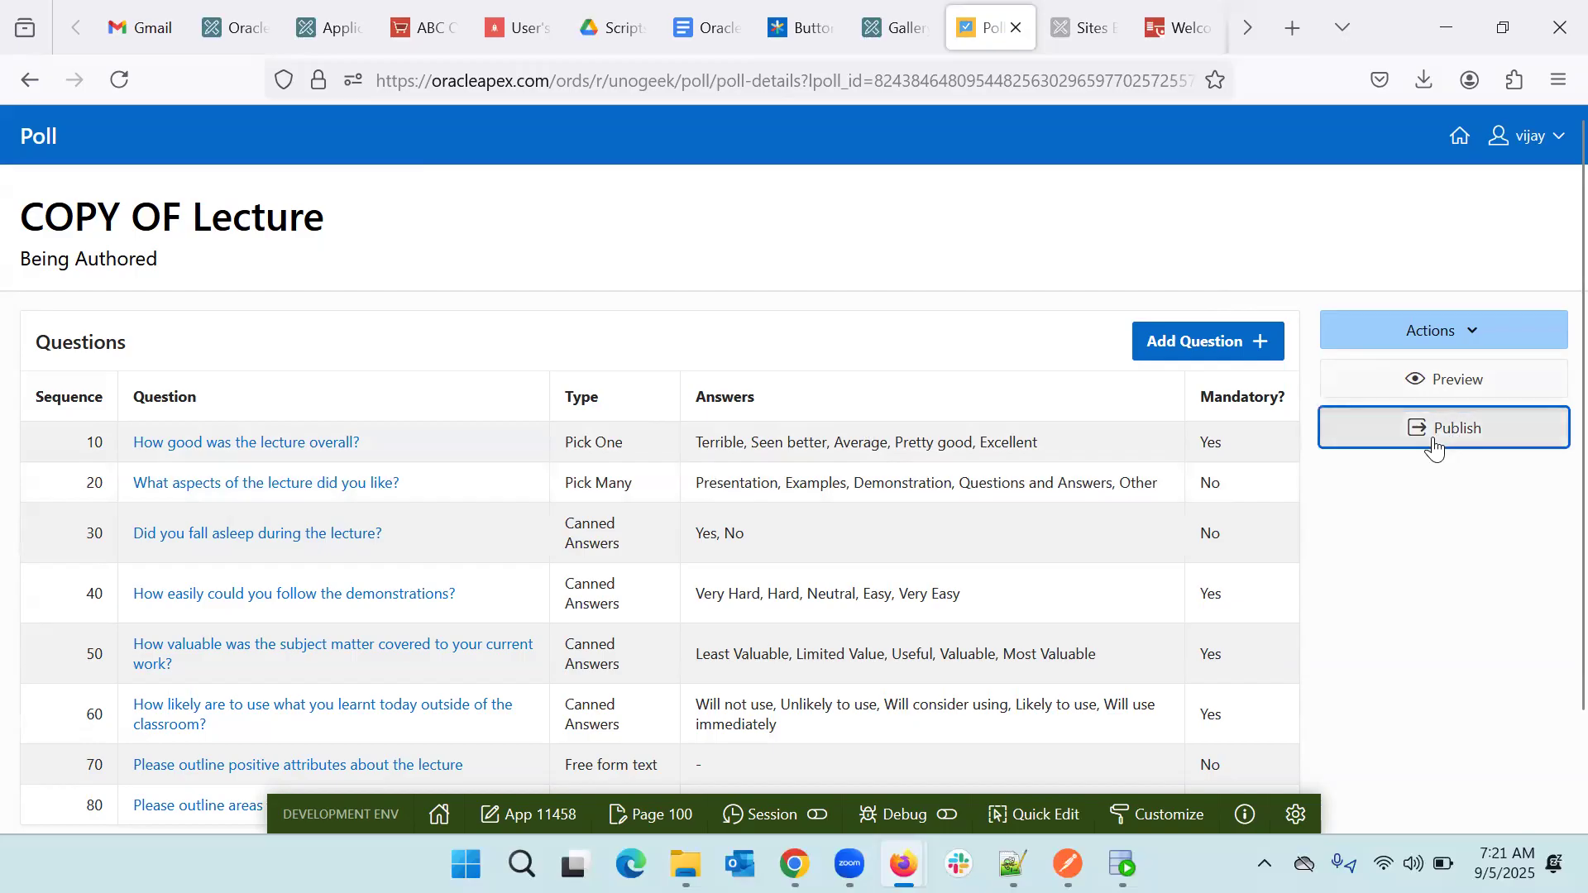
pyautogui.click(1161, 581)
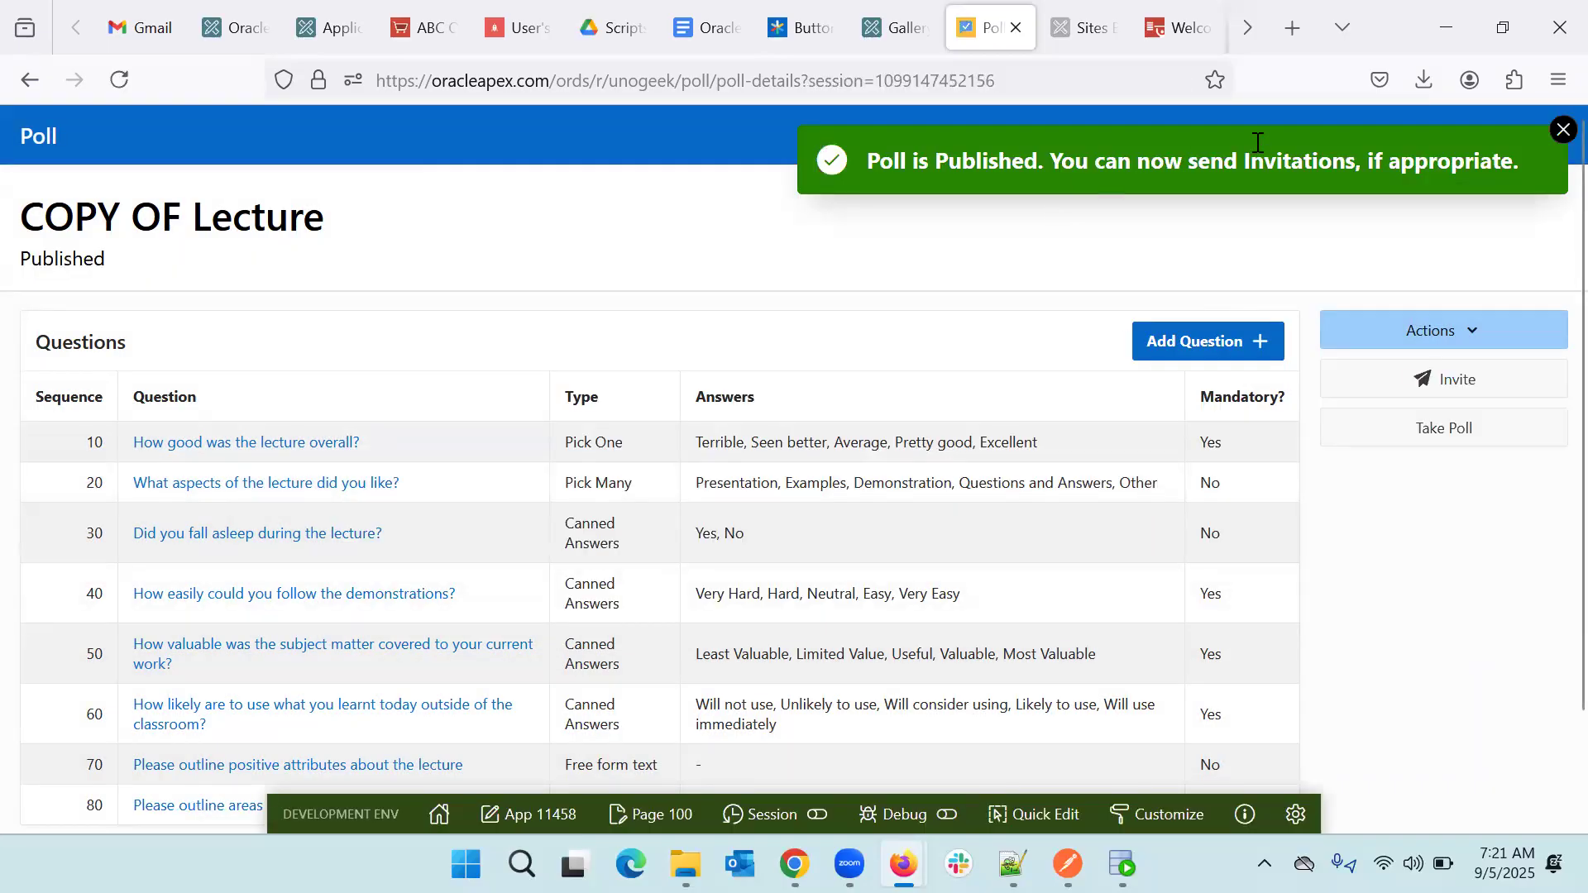
pyautogui.click(1562, 130)
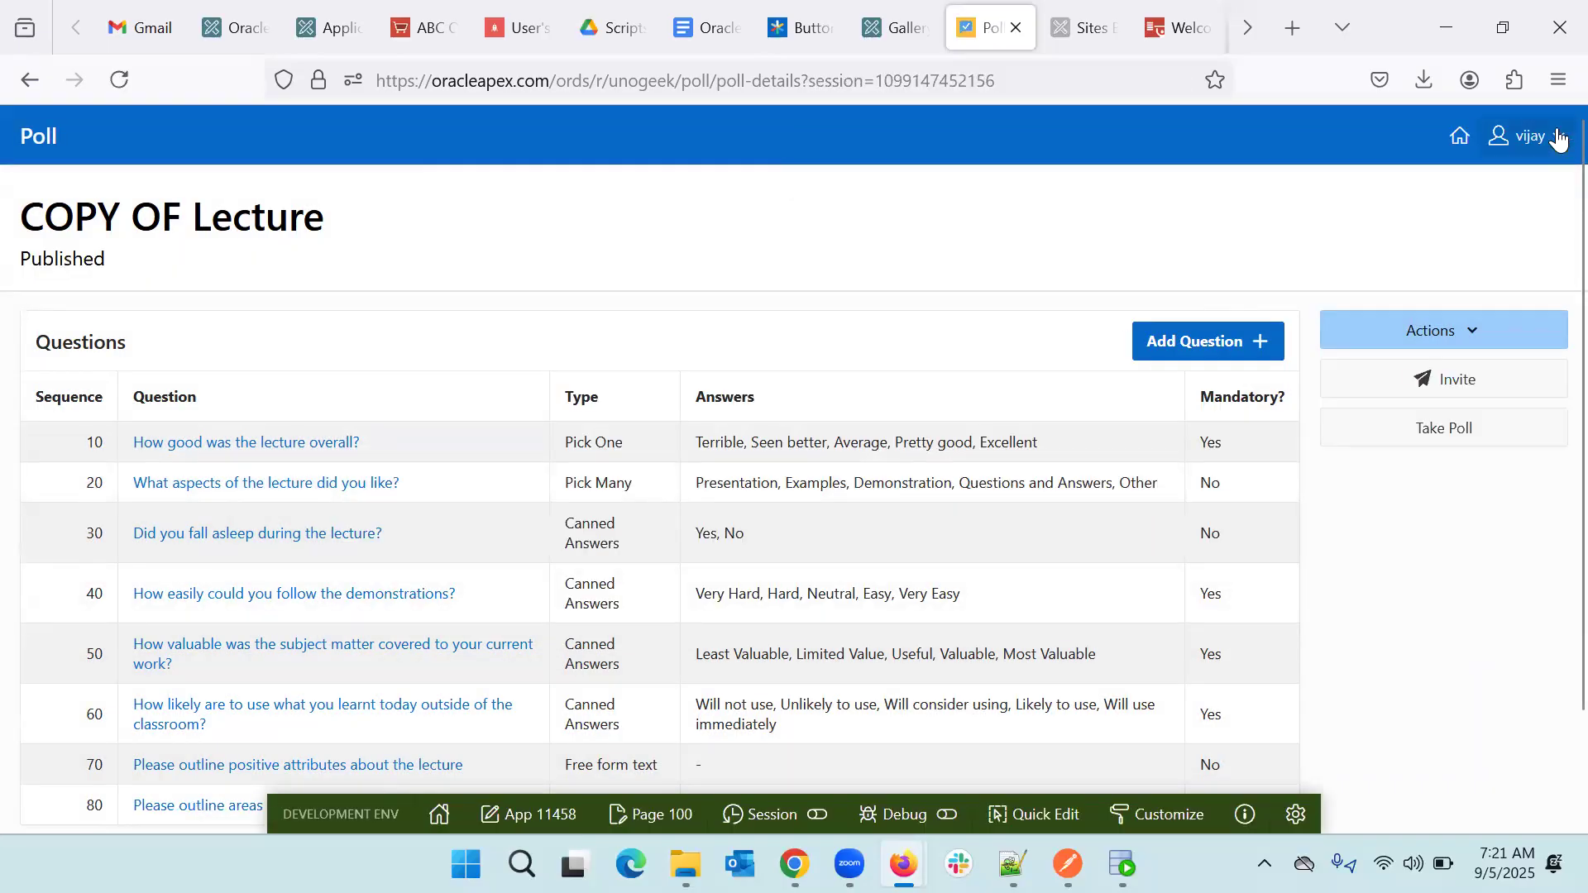
pyautogui.click(1458, 141)
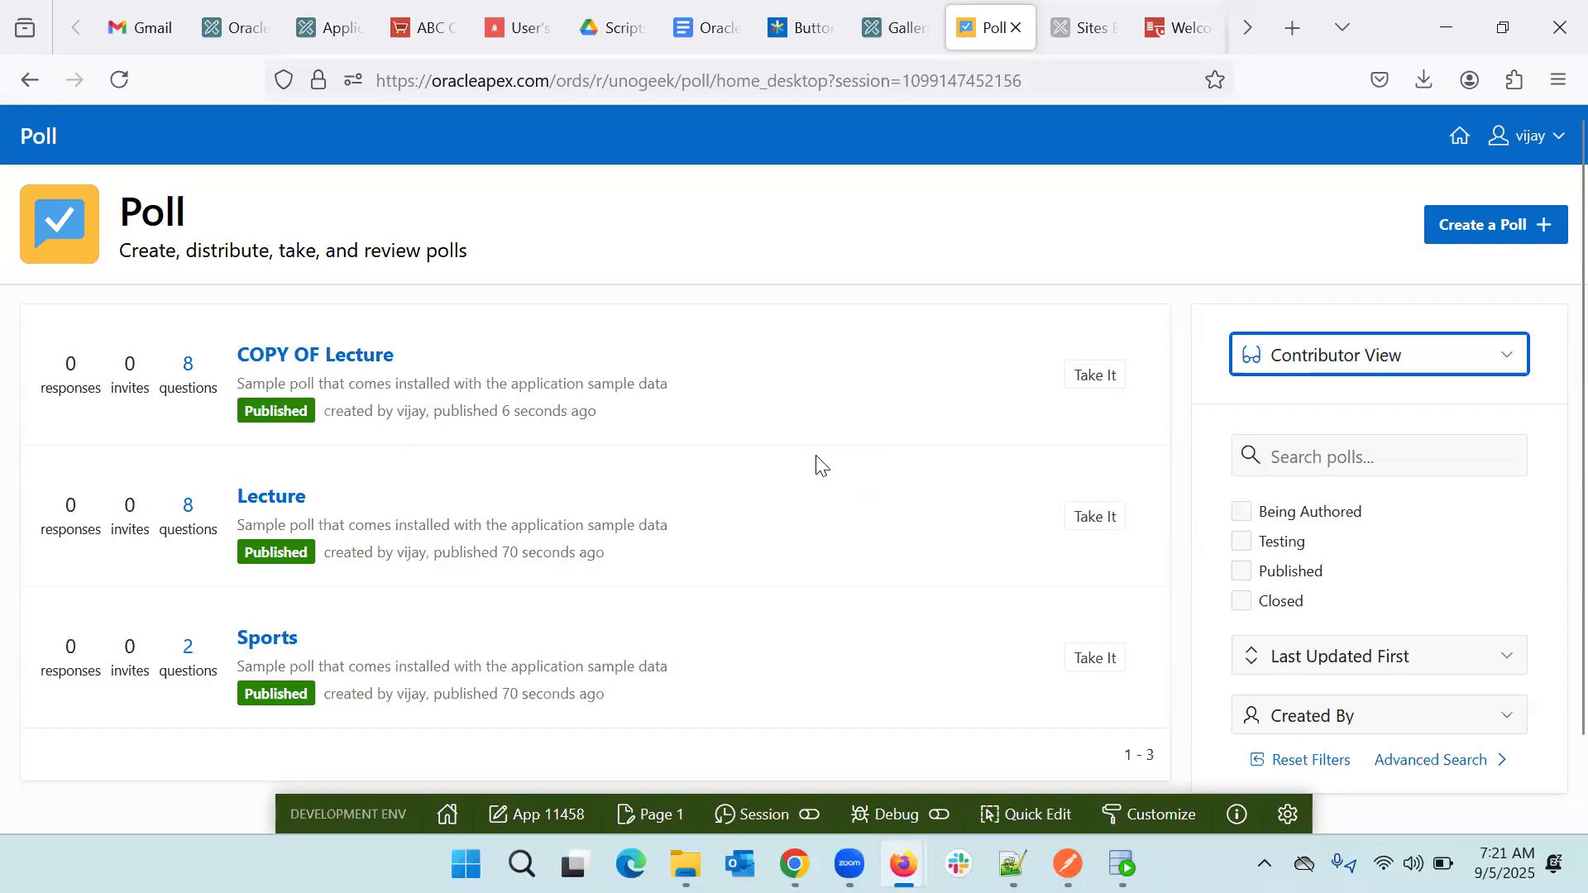
# - Browse the gallery's Utility Apps and Custom Apps, then return to the App Builder applications
pyautogui.click(897, 27)
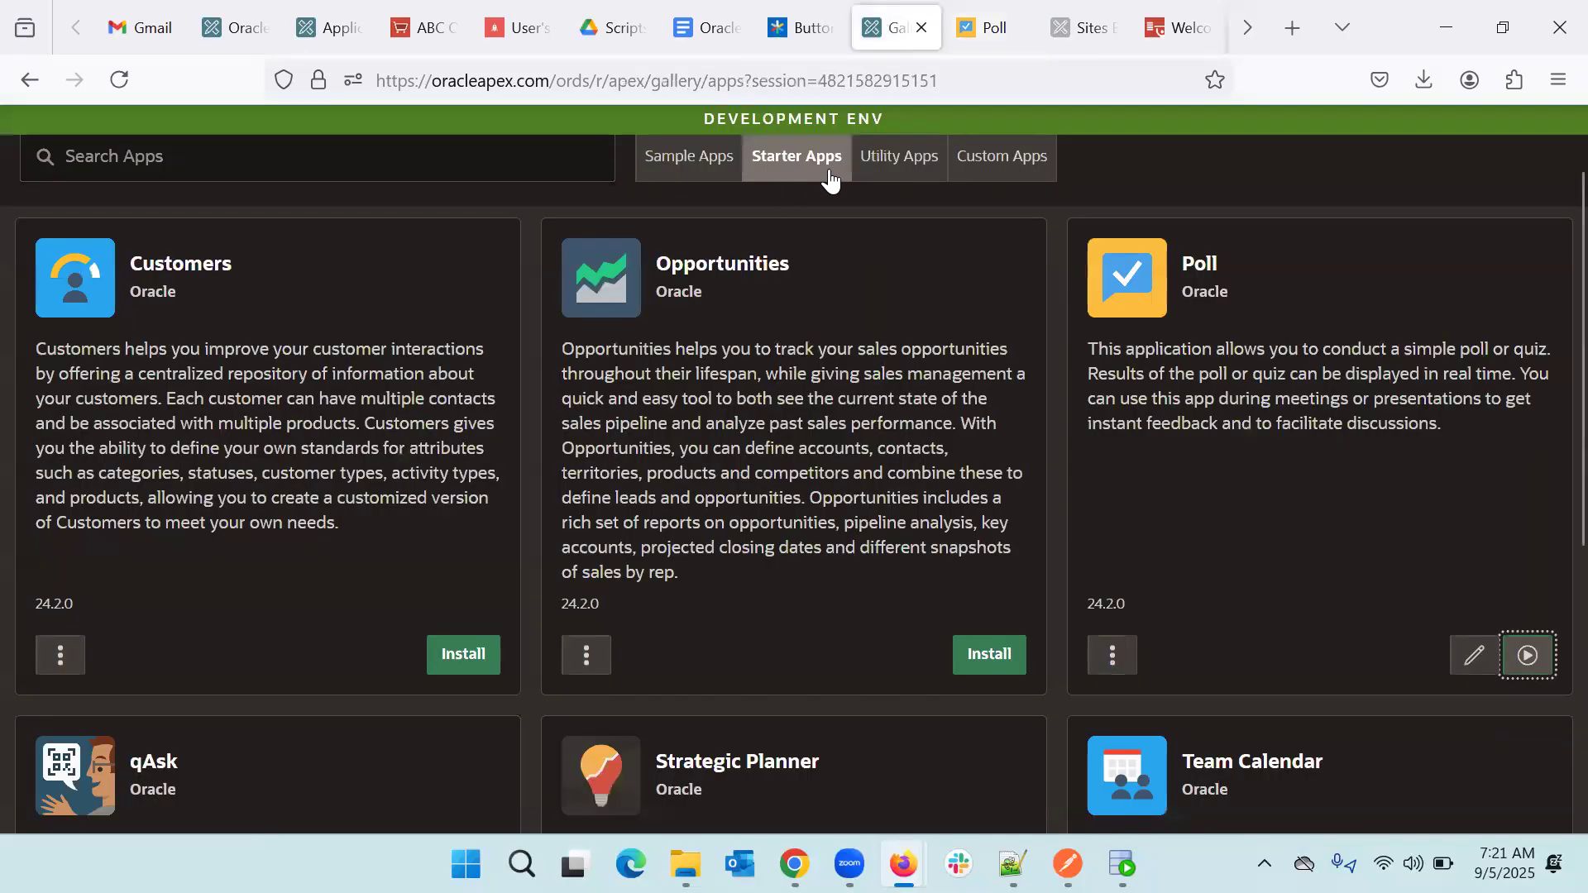
pyautogui.click(882, 165)
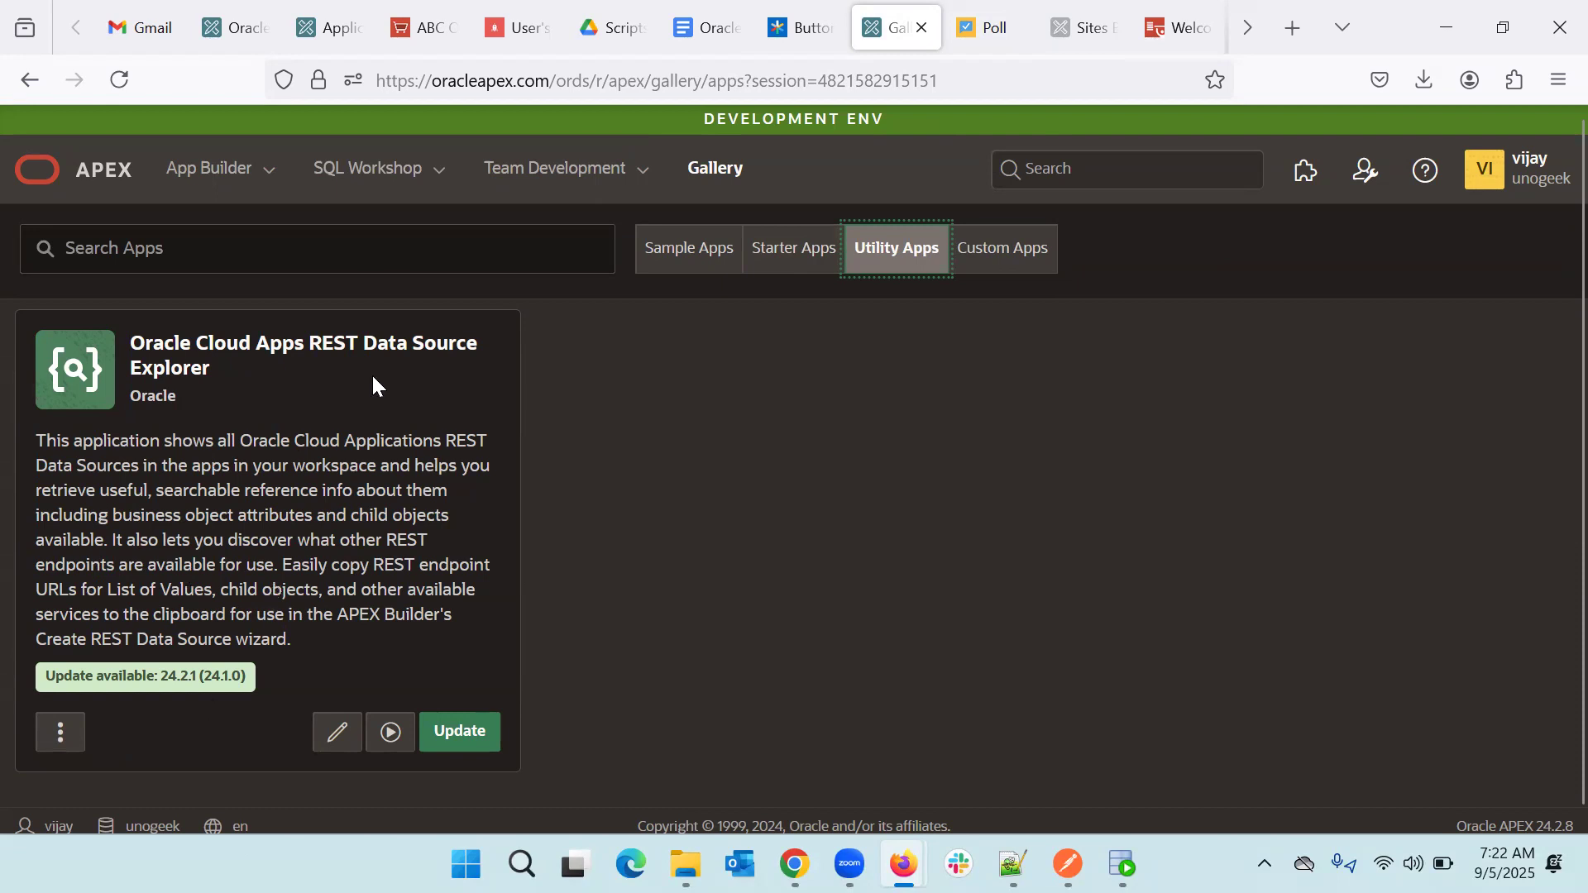
pyautogui.click(1007, 251)
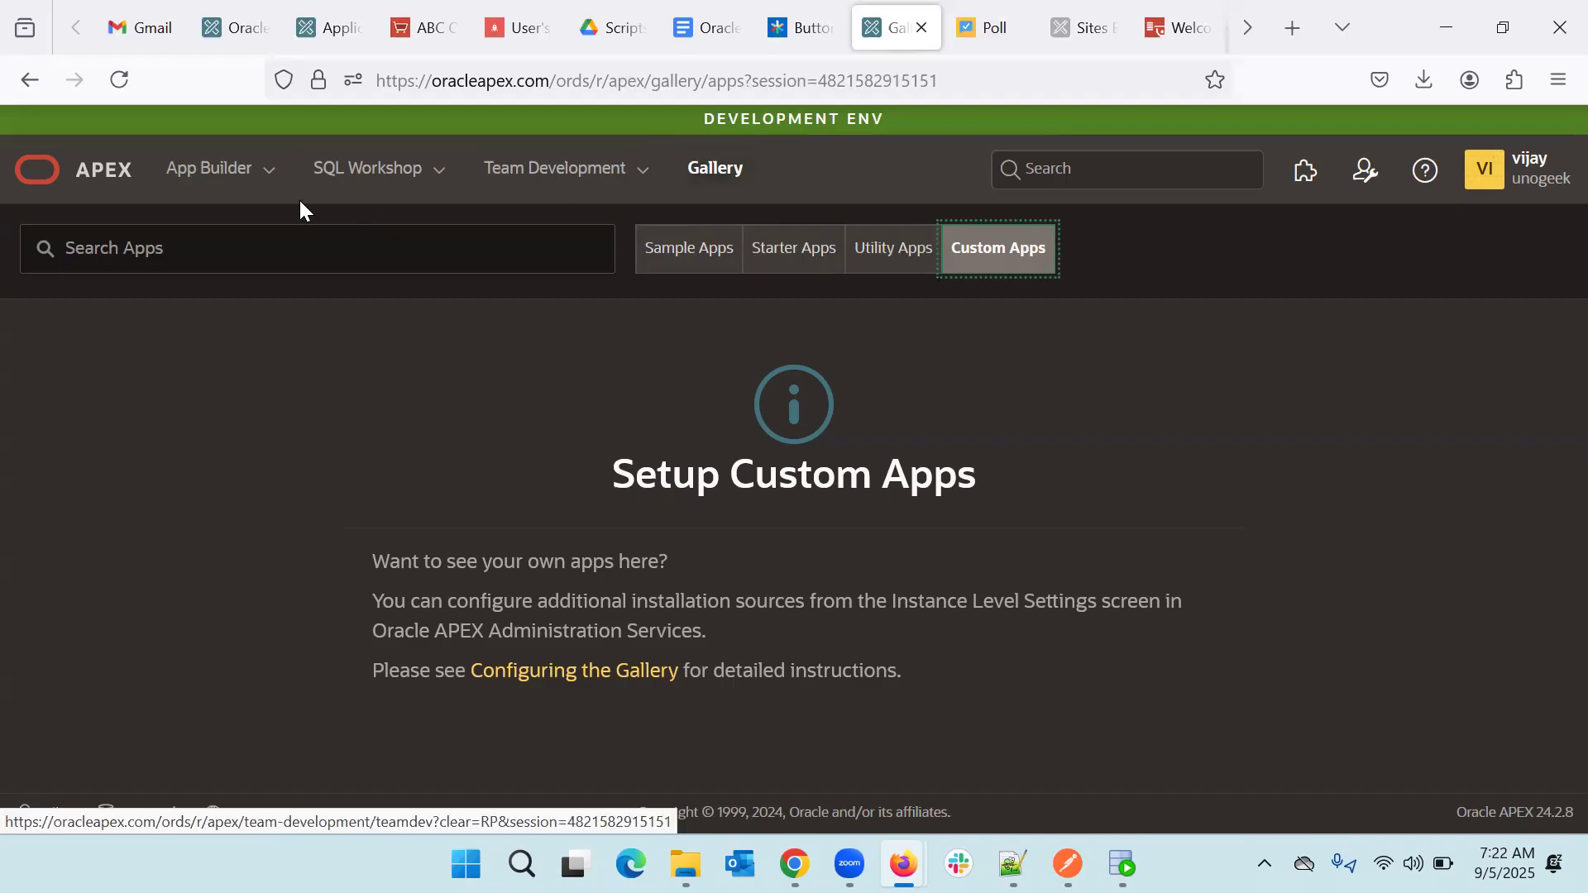
pyautogui.click(205, 194)
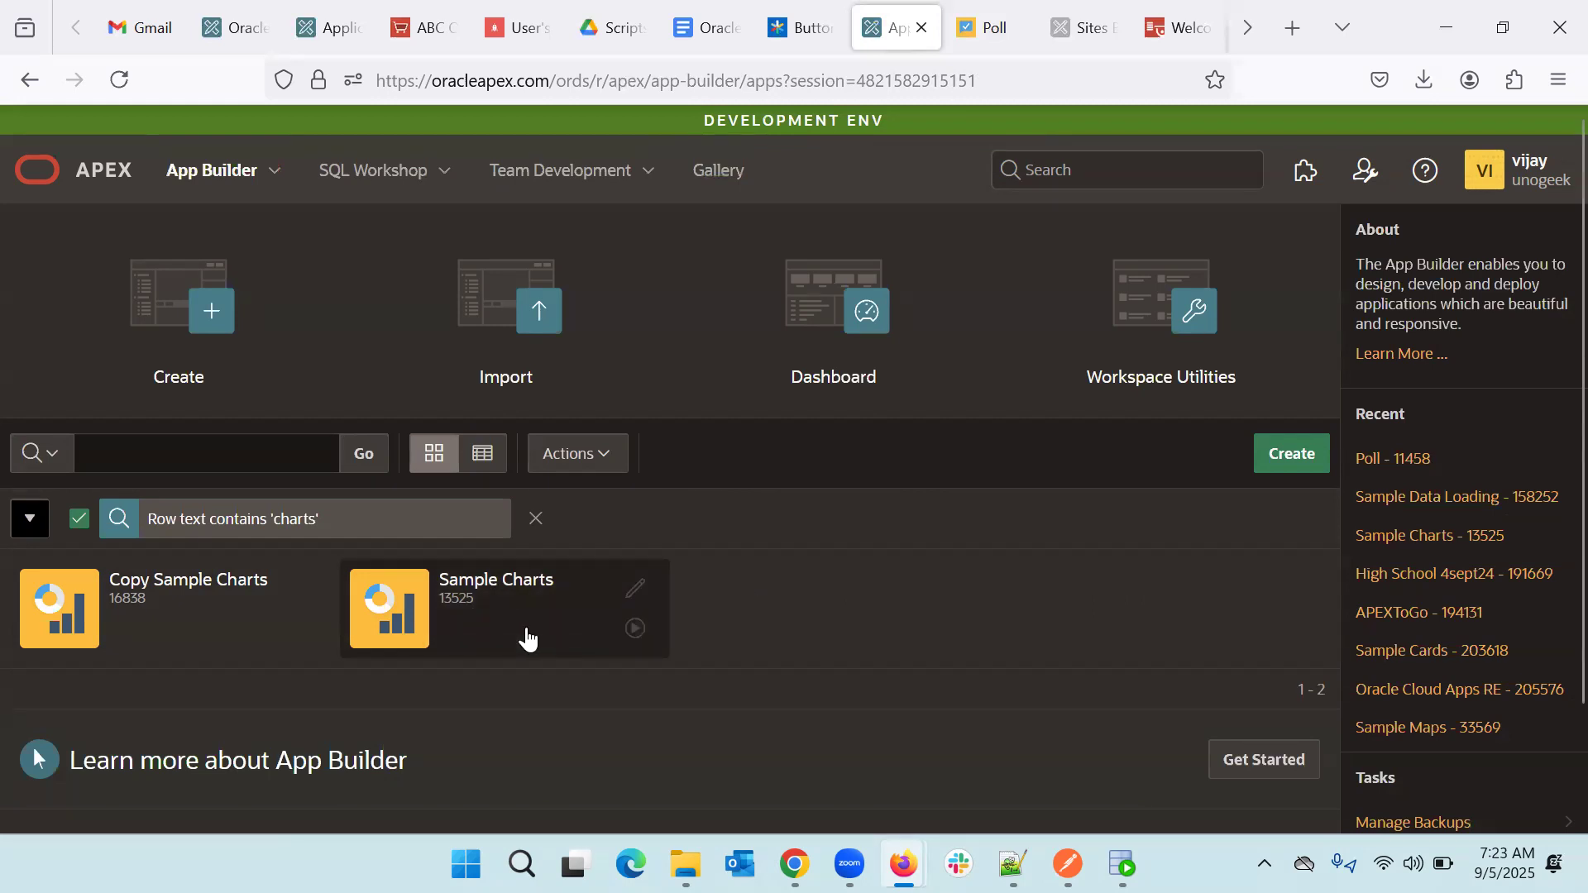
# - Open the Sample Charts application (13525) and run it
pyautogui.click(523, 635)
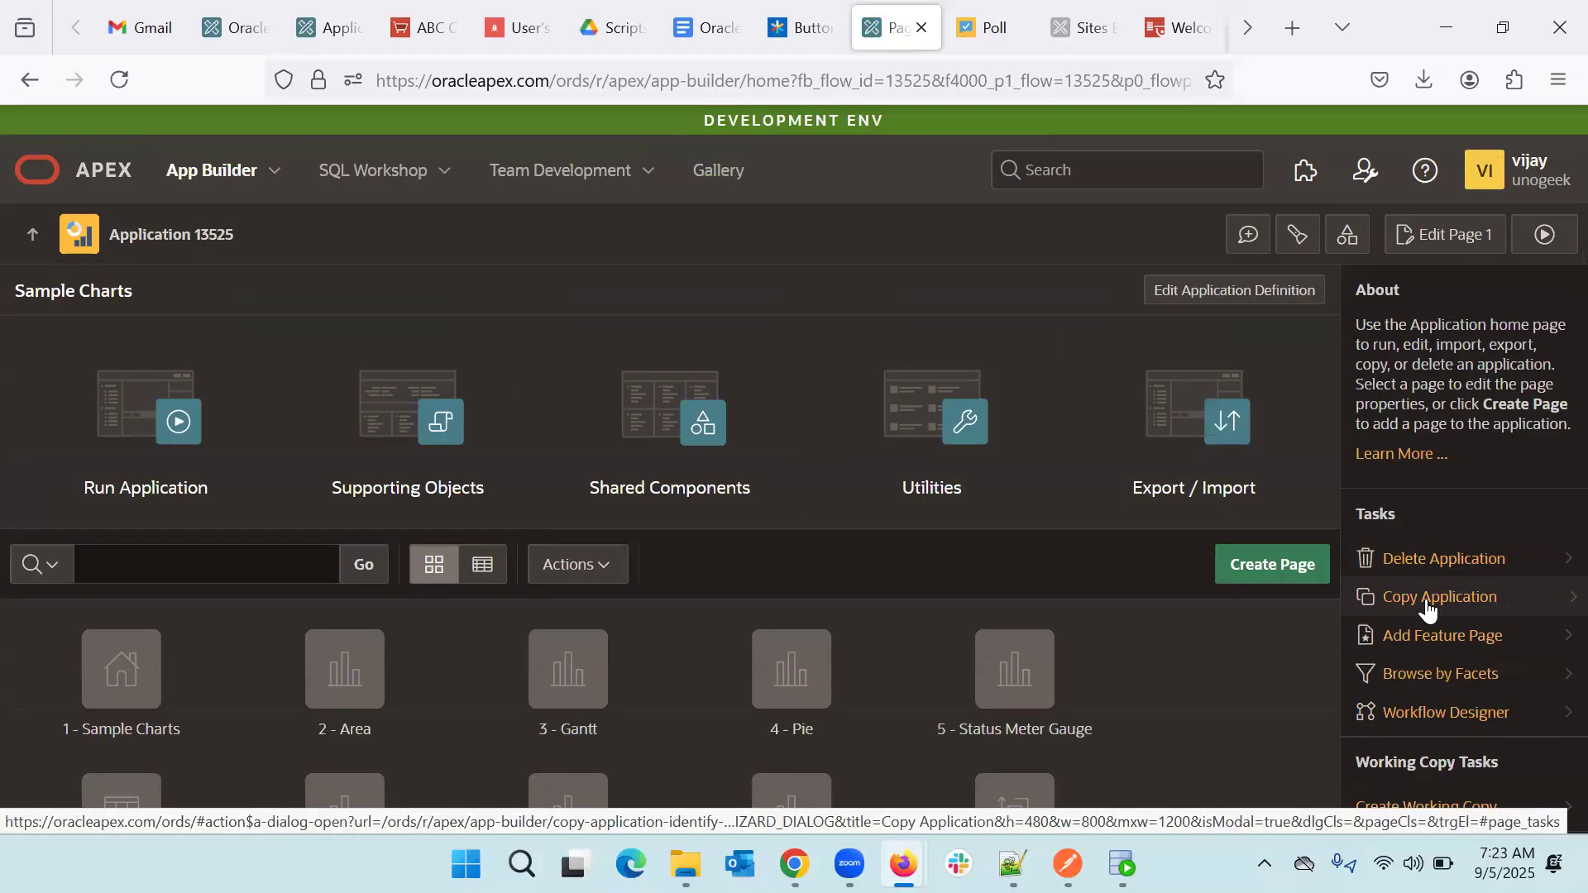
pyautogui.click(30, 239)
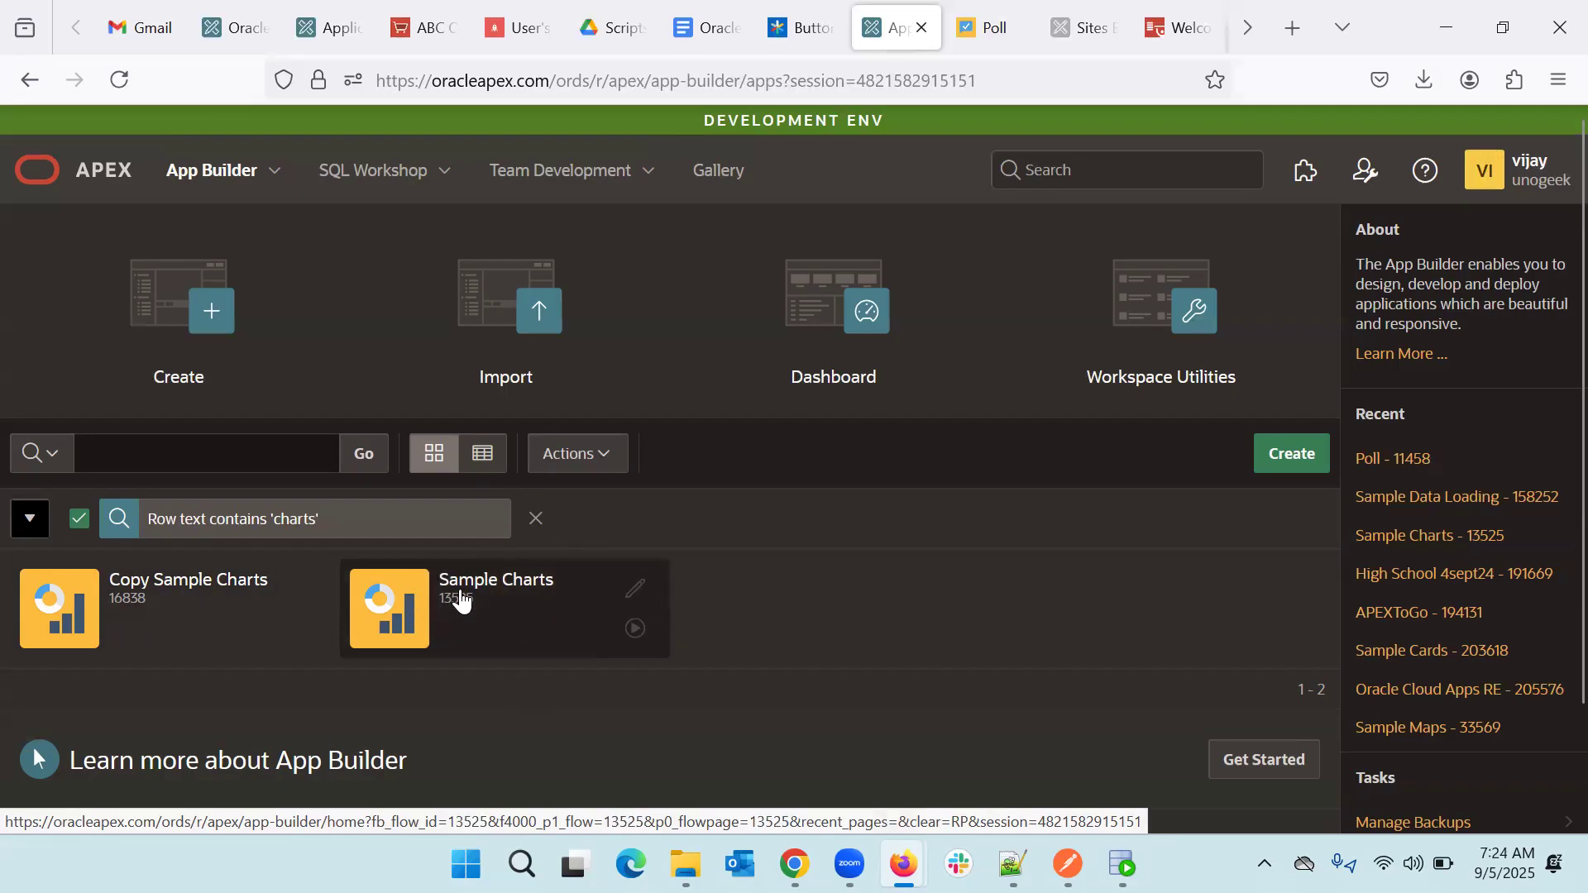
pyautogui.click(461, 601)
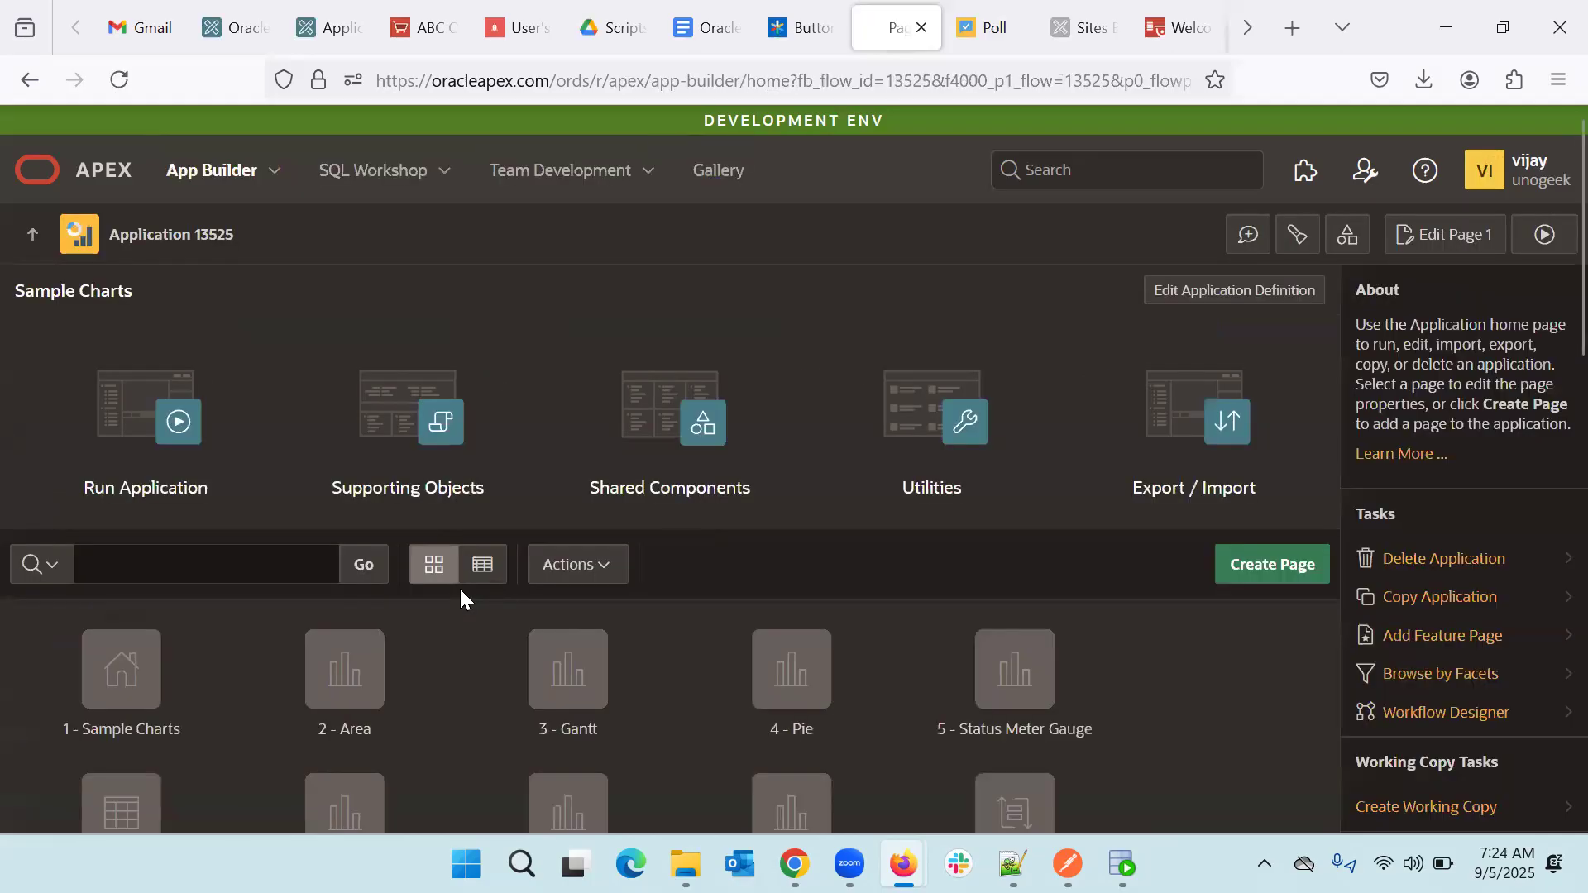
pyautogui.scroll(-2, 459, 587)
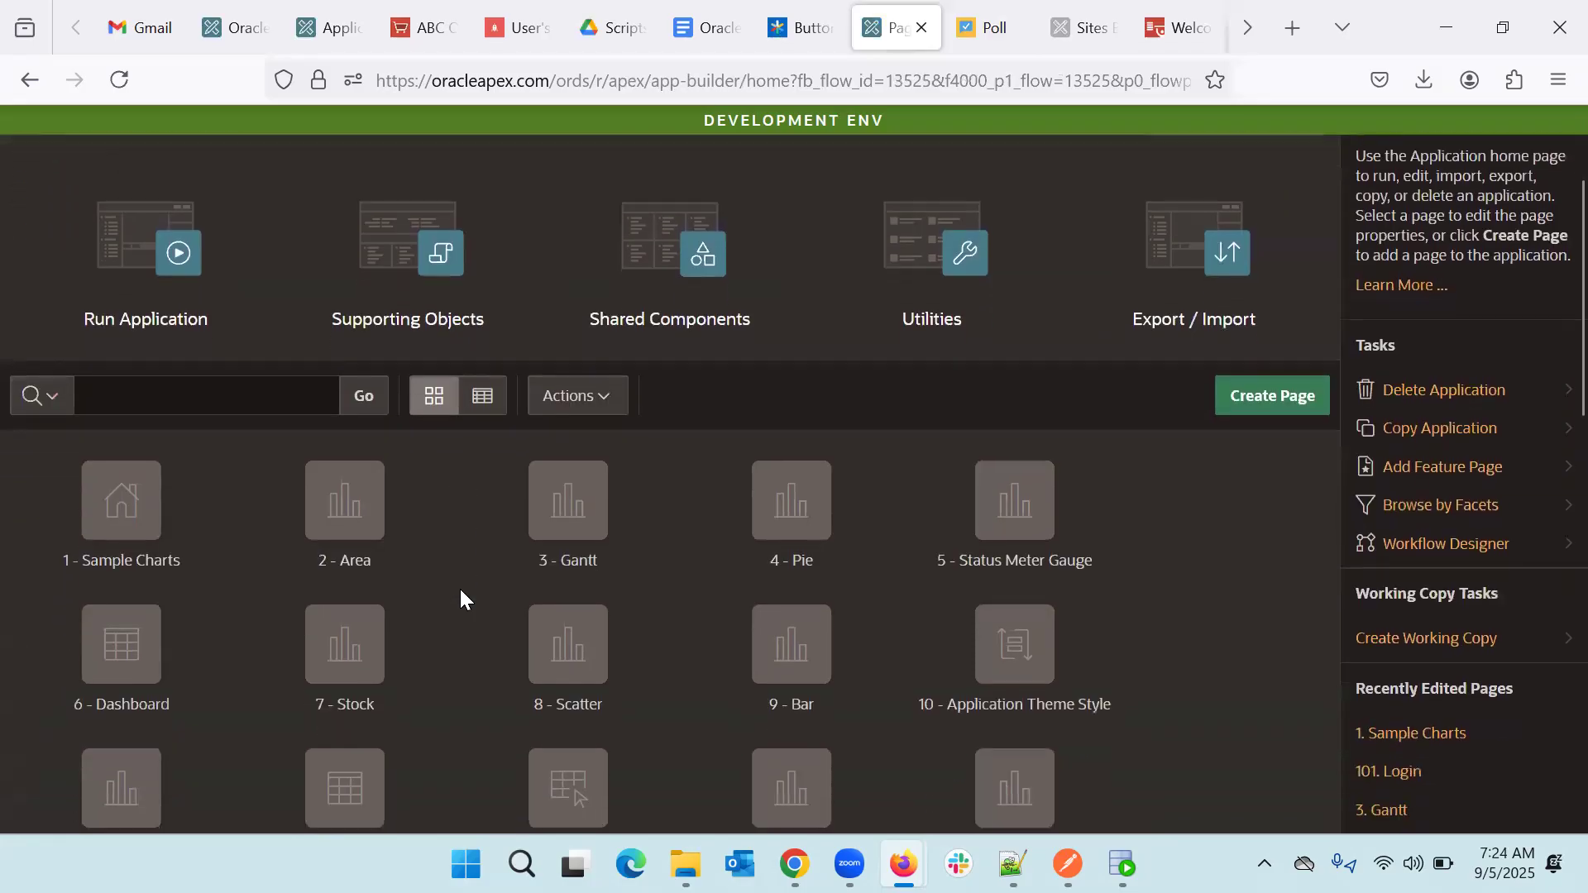
pyautogui.click(154, 275)
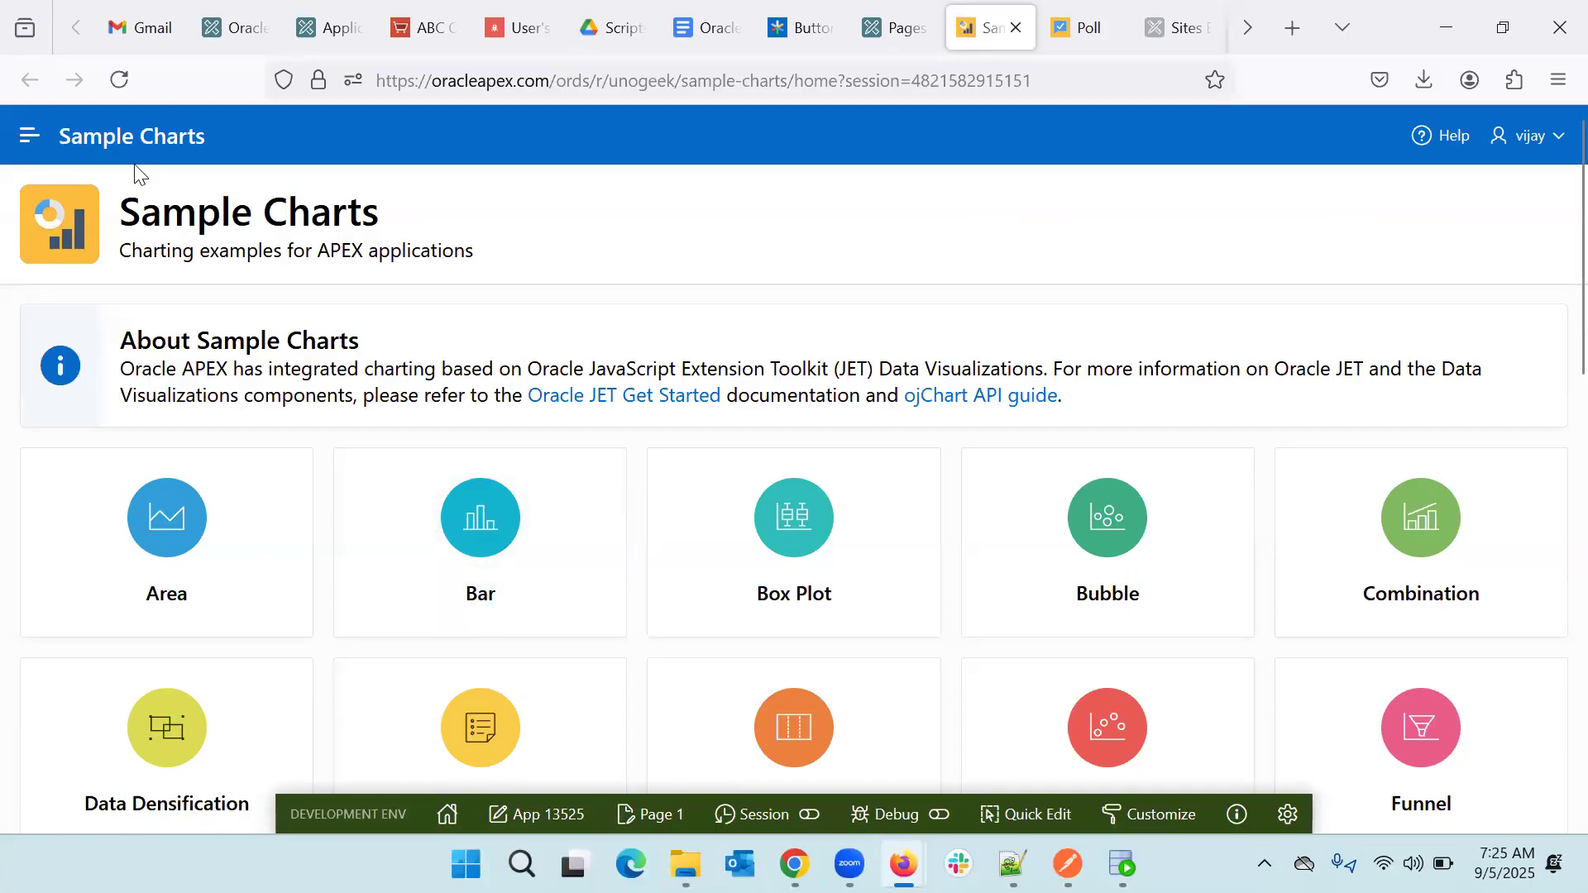
# - From the running app's Area chart page, open page 2 in Page Designer
pyautogui.click(659, 819)
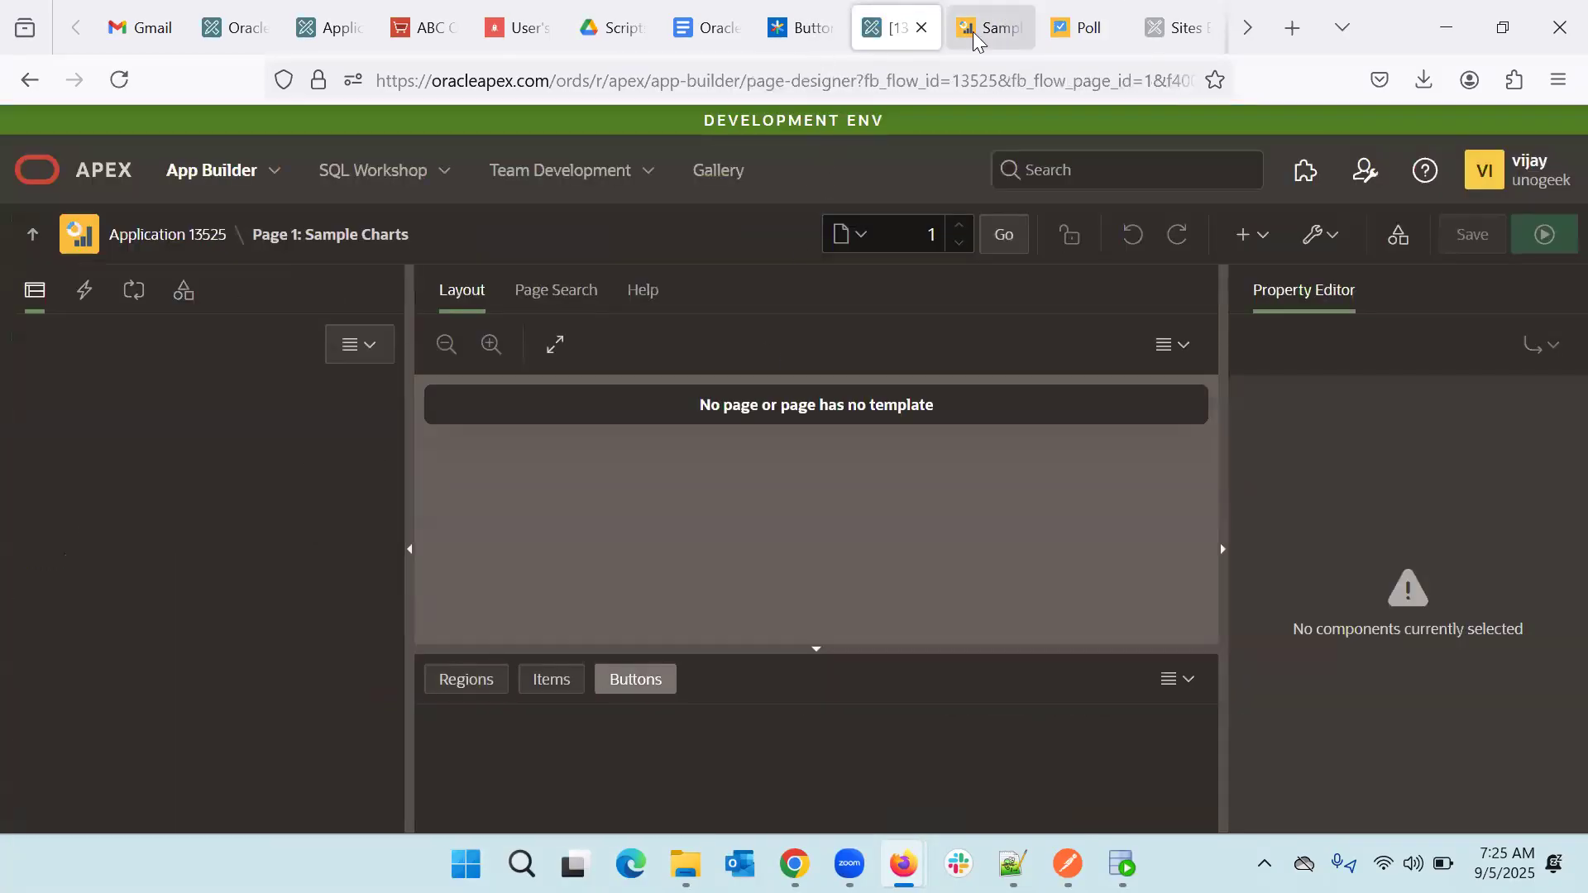
pyautogui.click(983, 30)
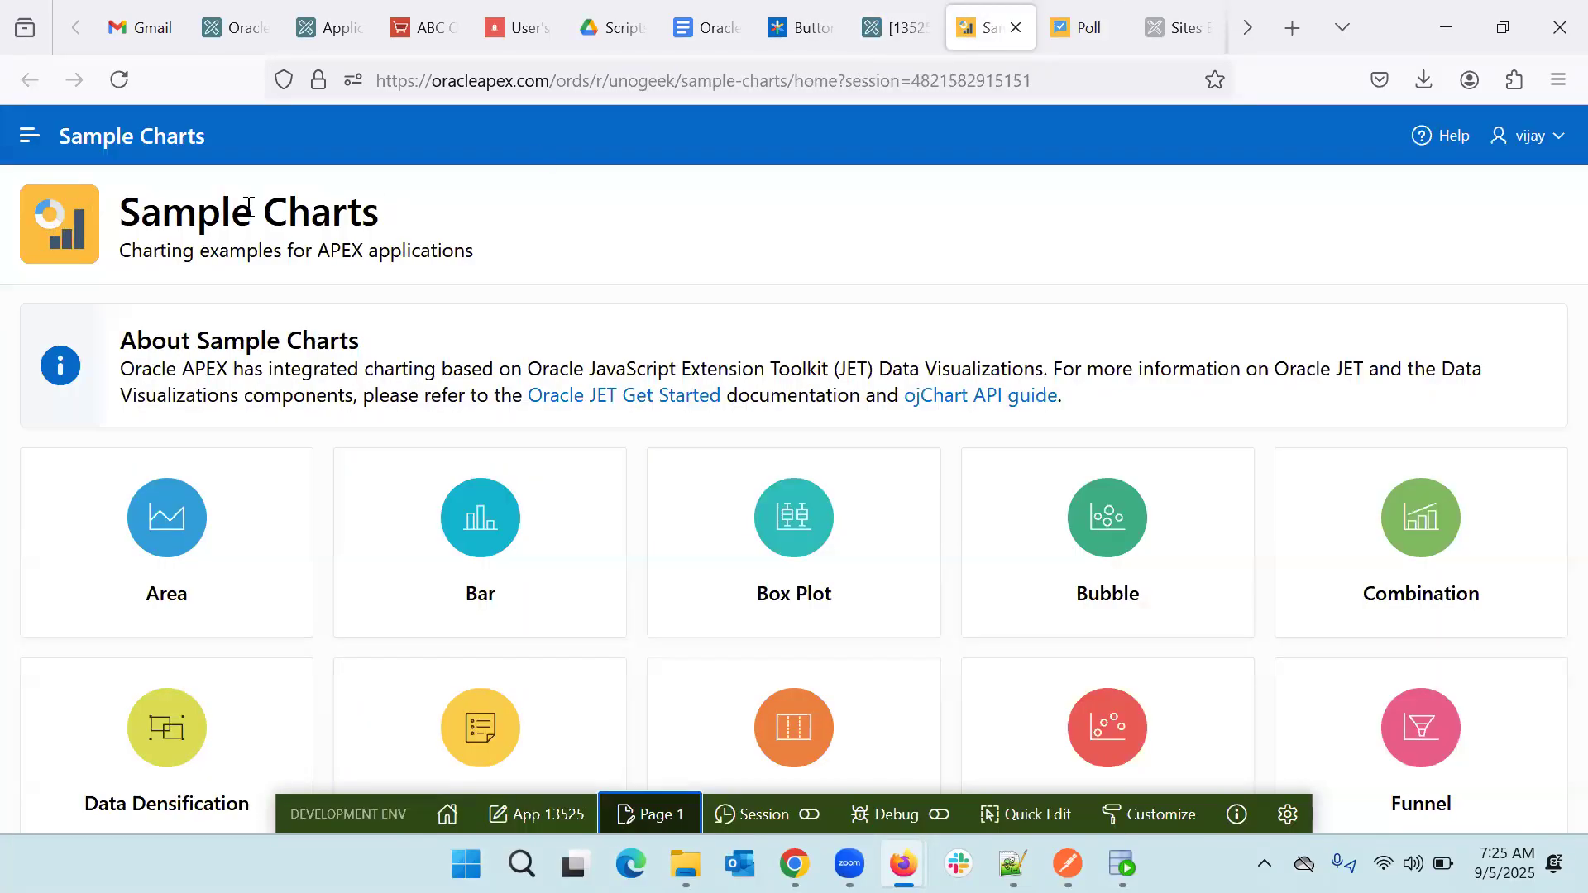
pyautogui.click(14, 139)
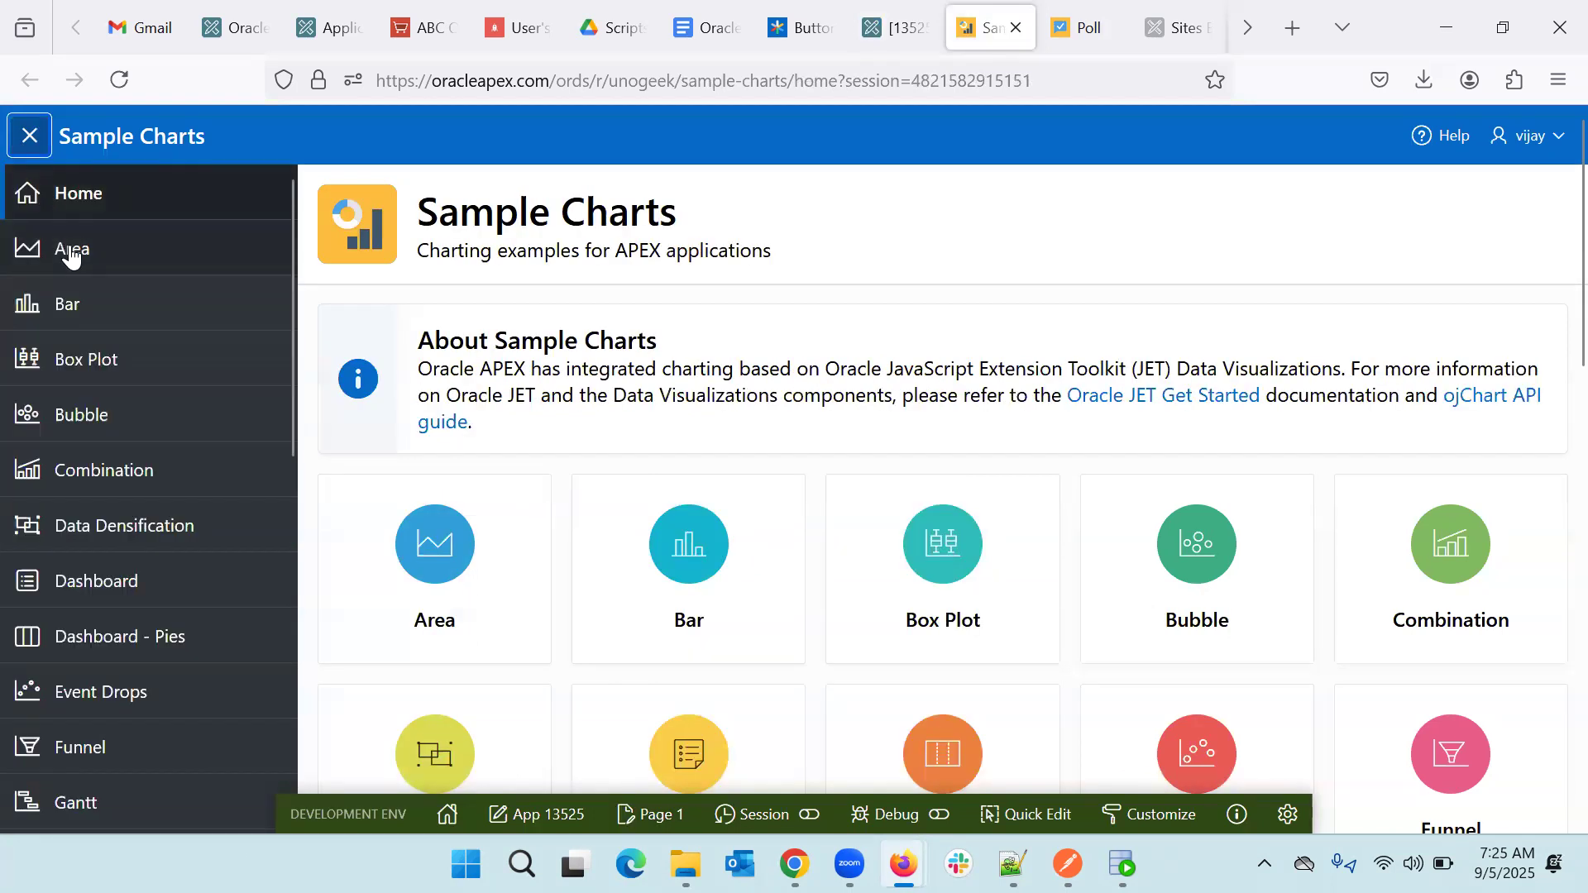
pyautogui.click(71, 249)
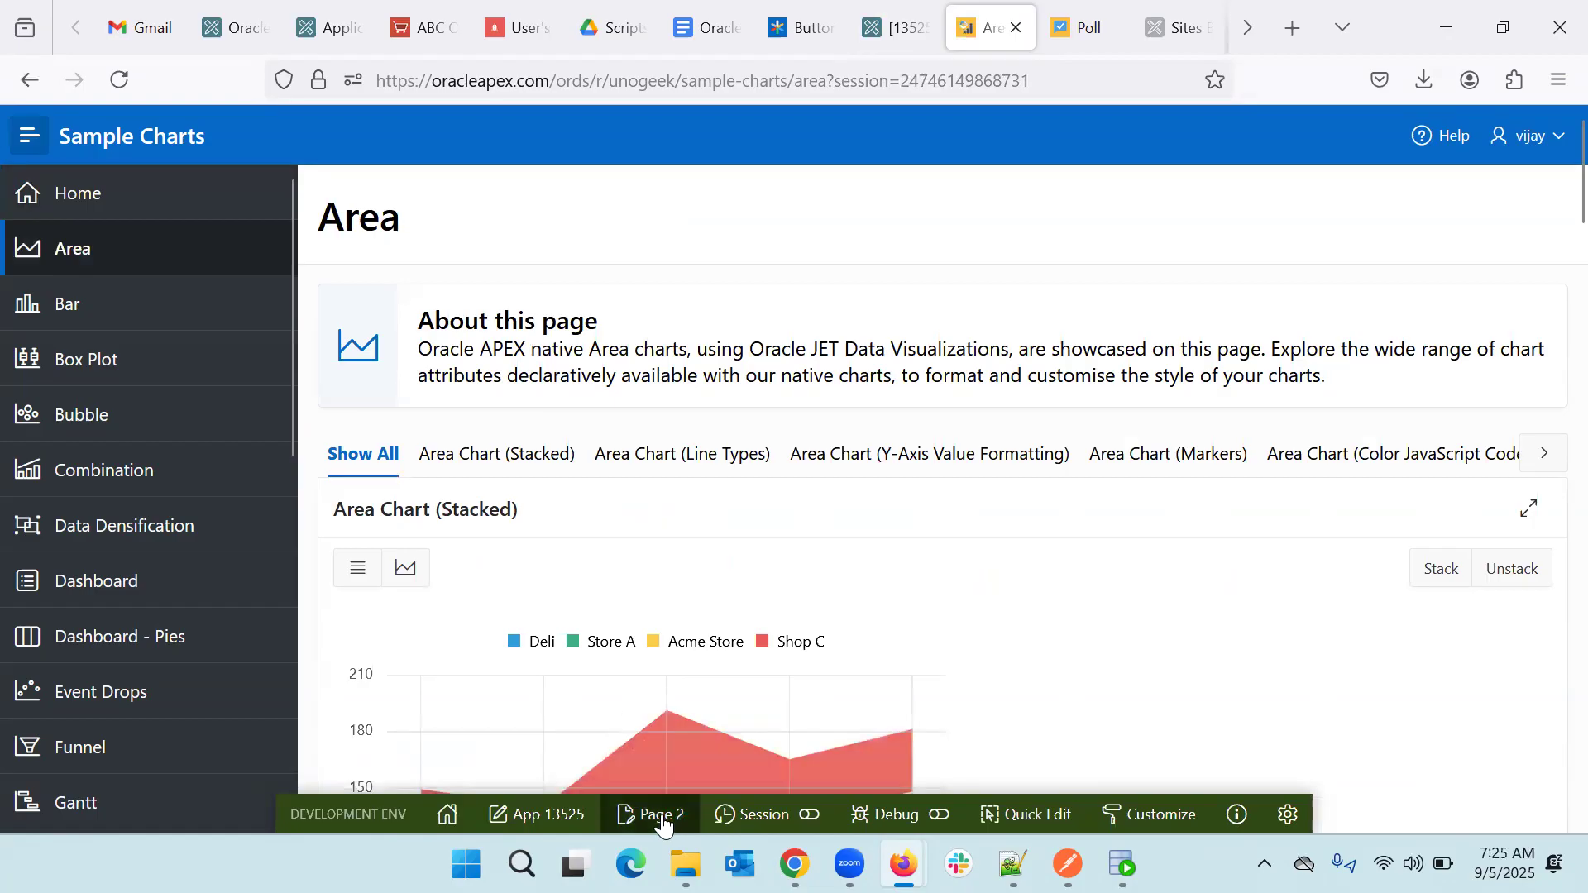
pyautogui.click(660, 816)
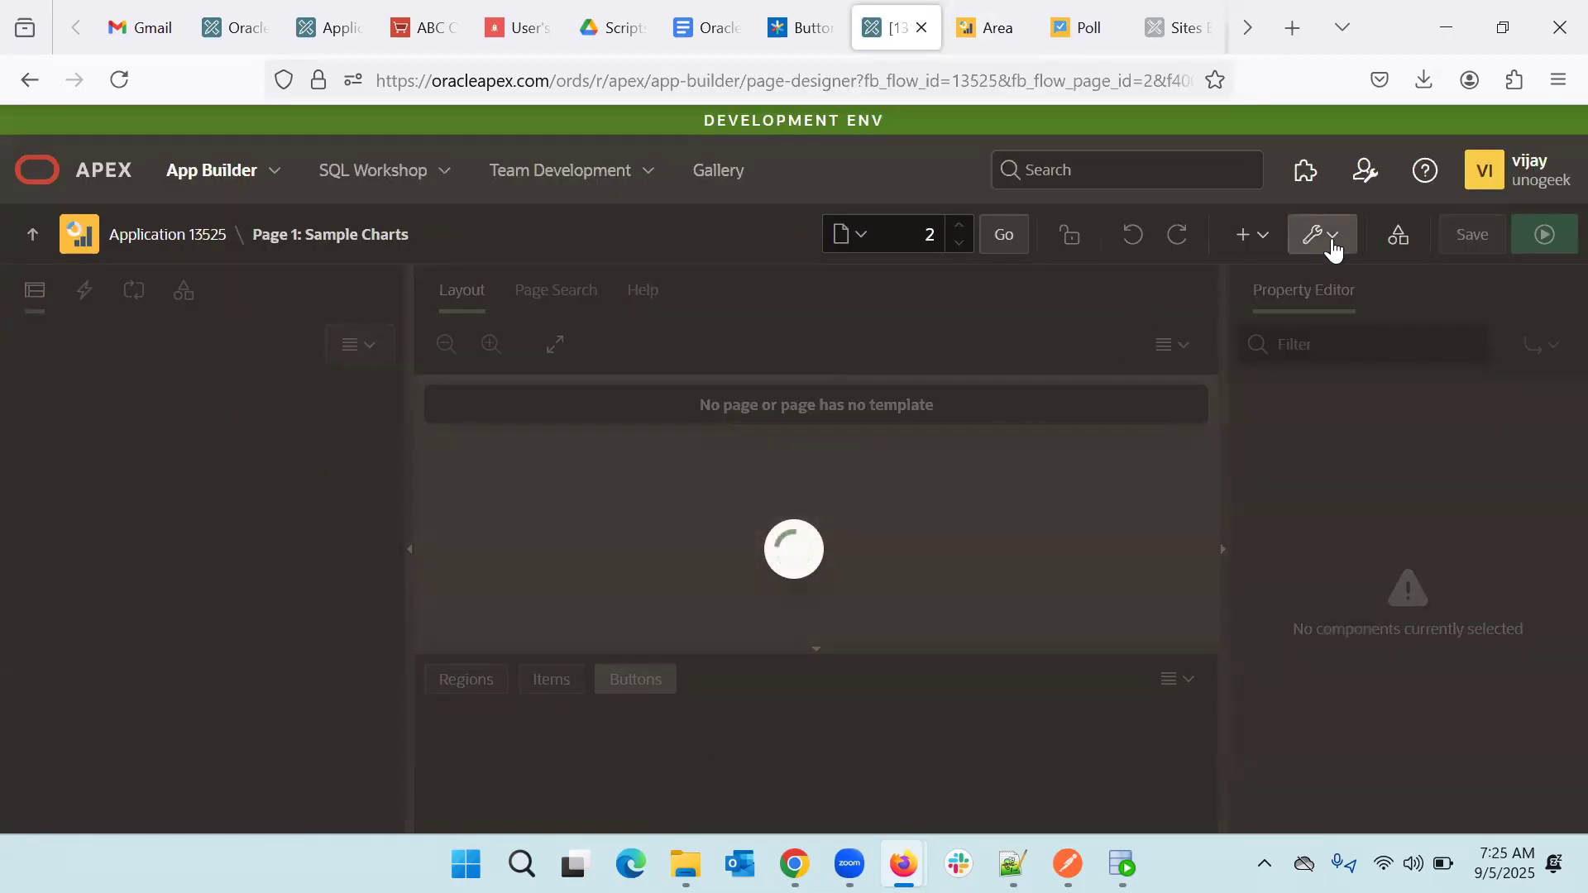
# - Permanently delete page 2 (Area) with Cascade Delete set to Yes for list entries
pyautogui.click(1332, 239)
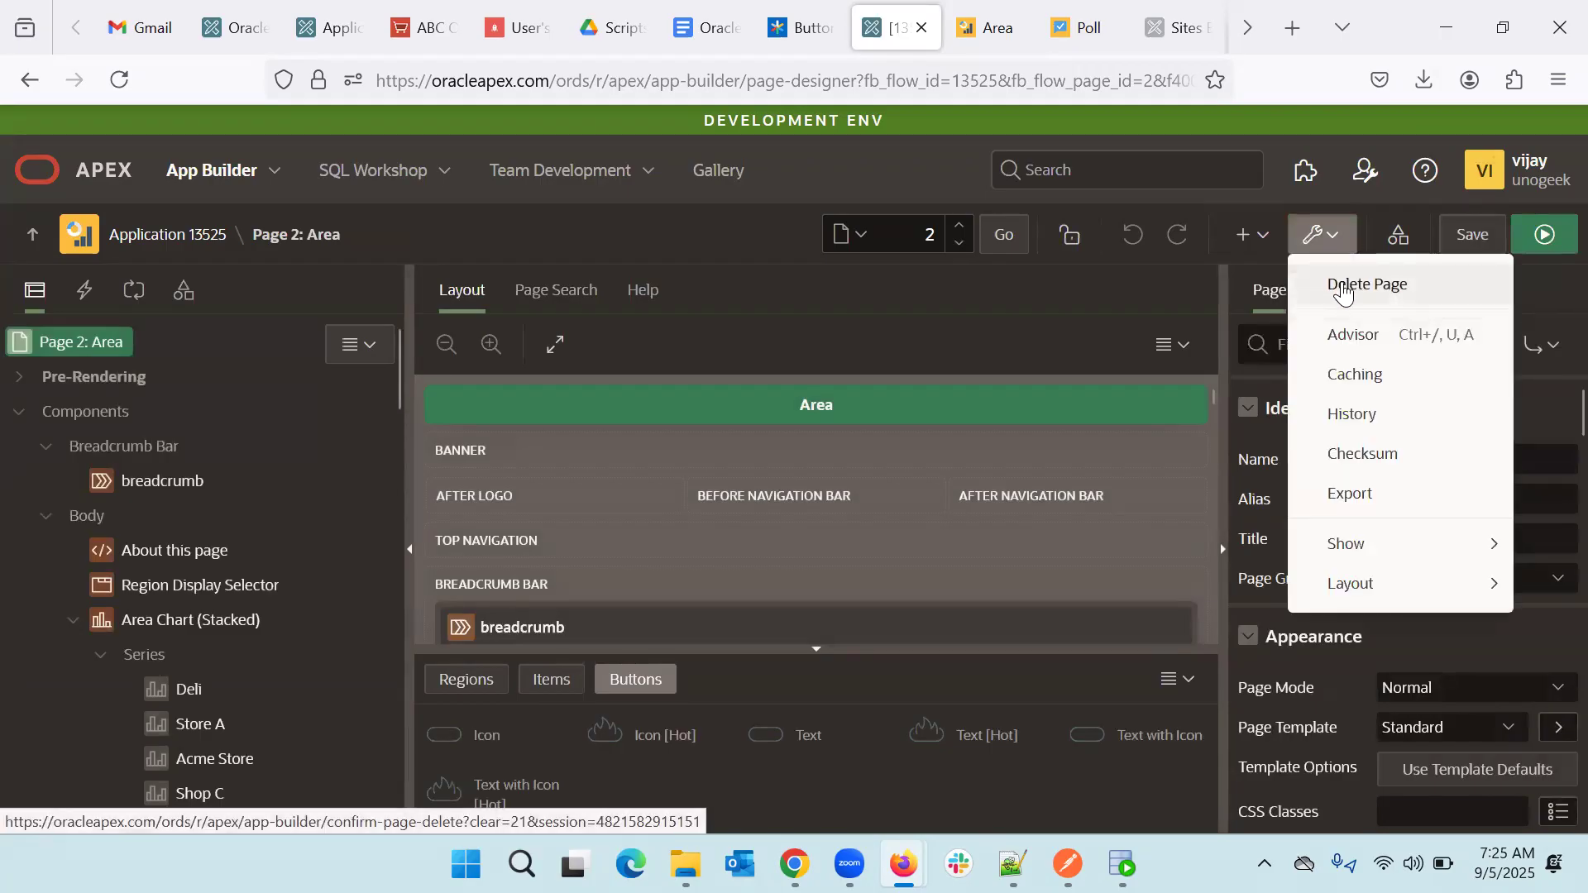
pyautogui.click(1340, 286)
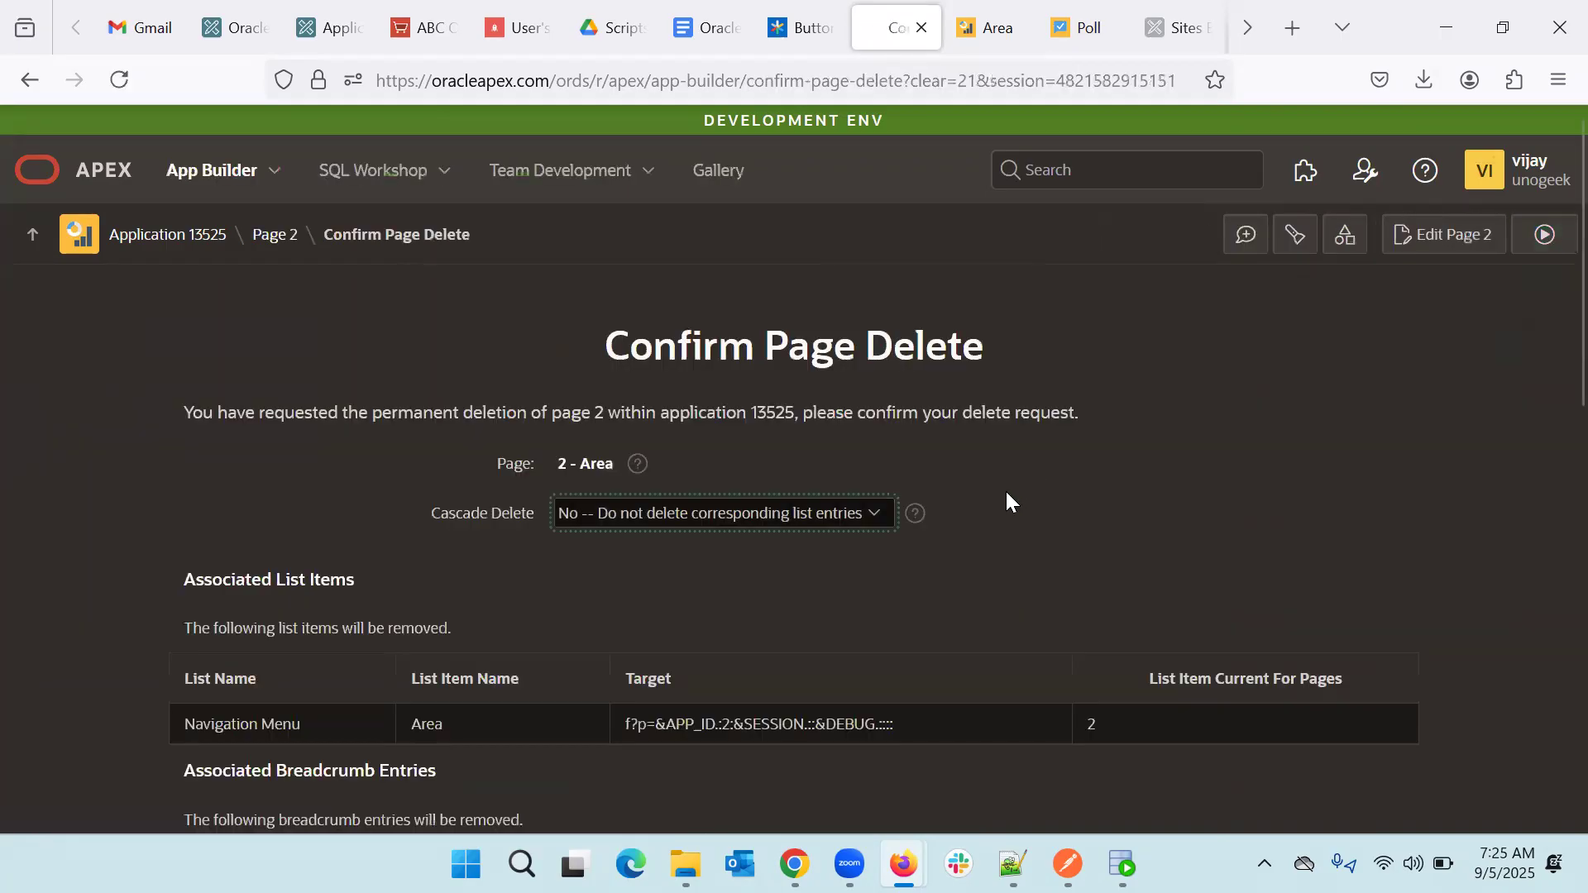
pyautogui.scroll(-2, 1148, 696)
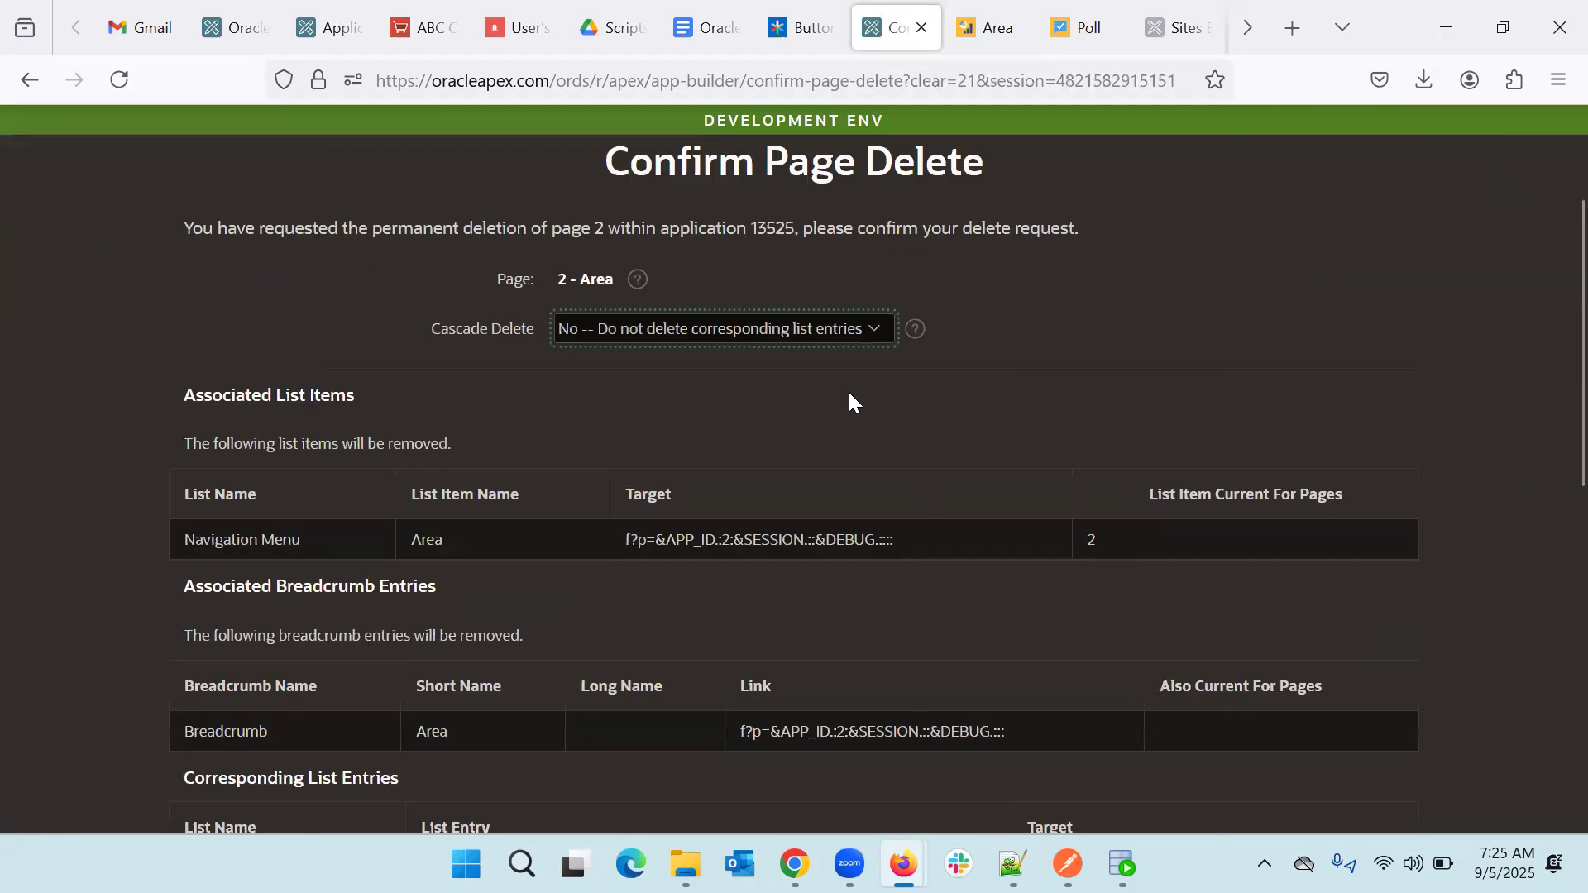
pyautogui.click(790, 326)
pyautogui.click(717, 362)
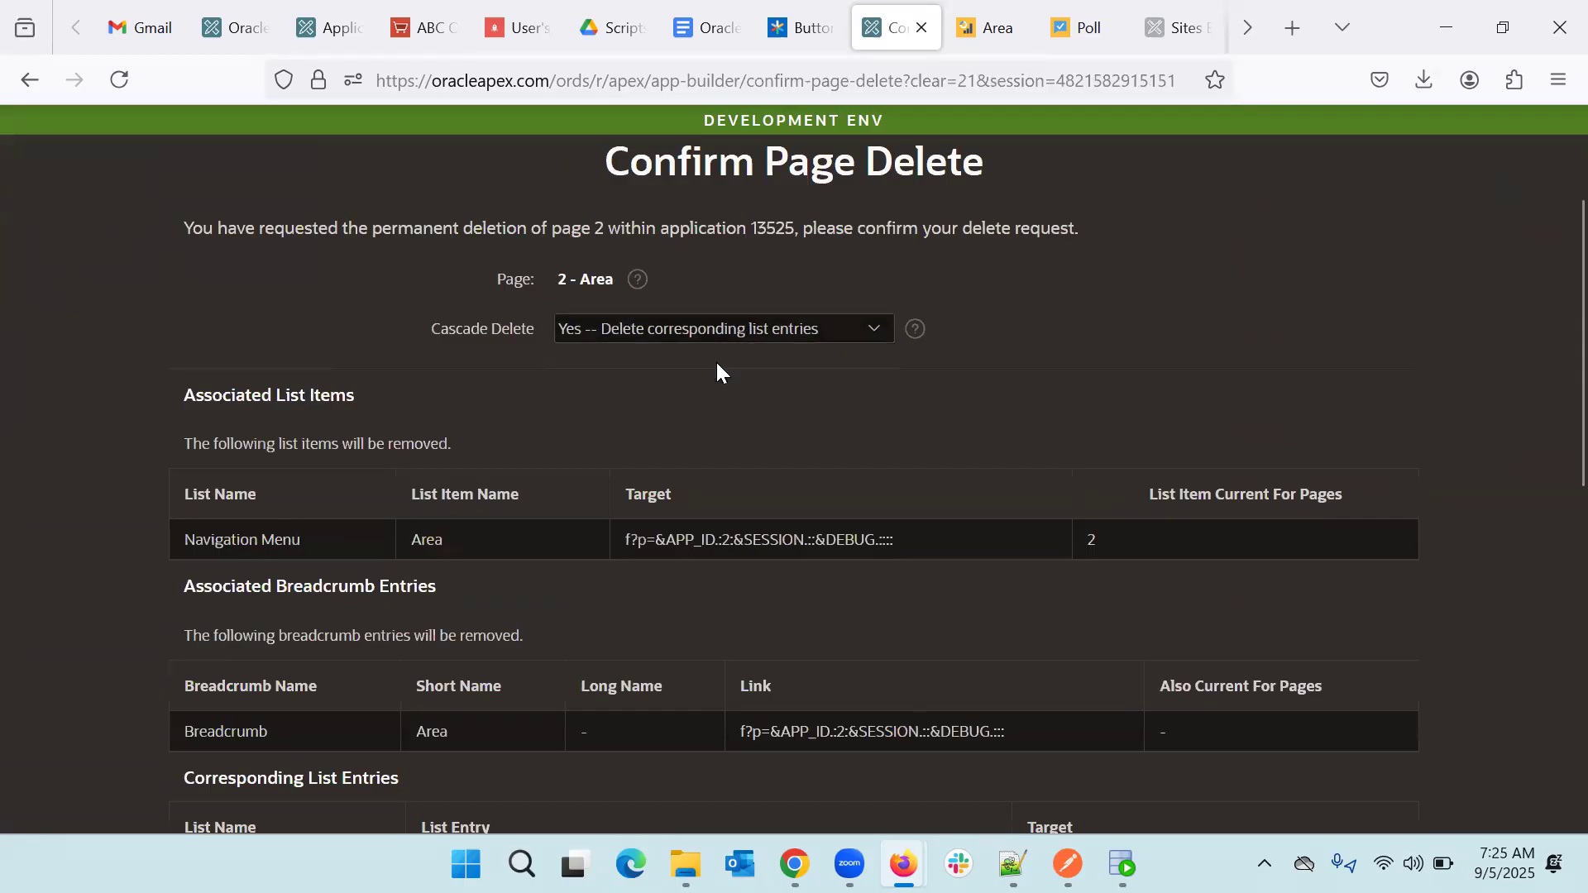
pyautogui.scroll(-10, 716, 360)
pyautogui.click(1282, 789)
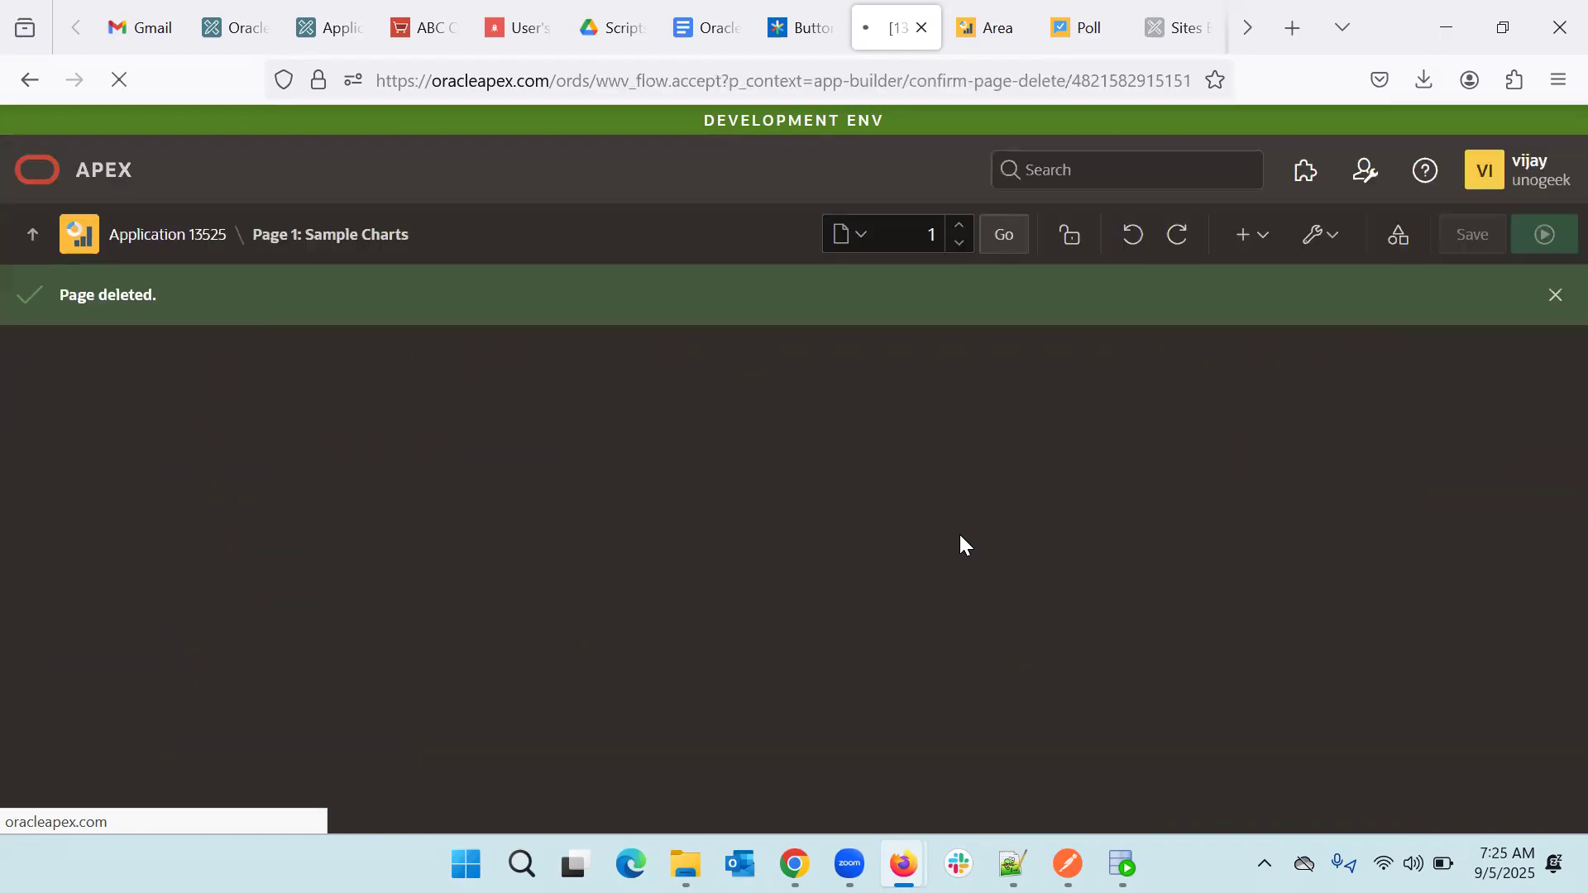
# - Go to the running Sample Charts app's Home page to confirm Area is gone
pyautogui.click(986, 37)
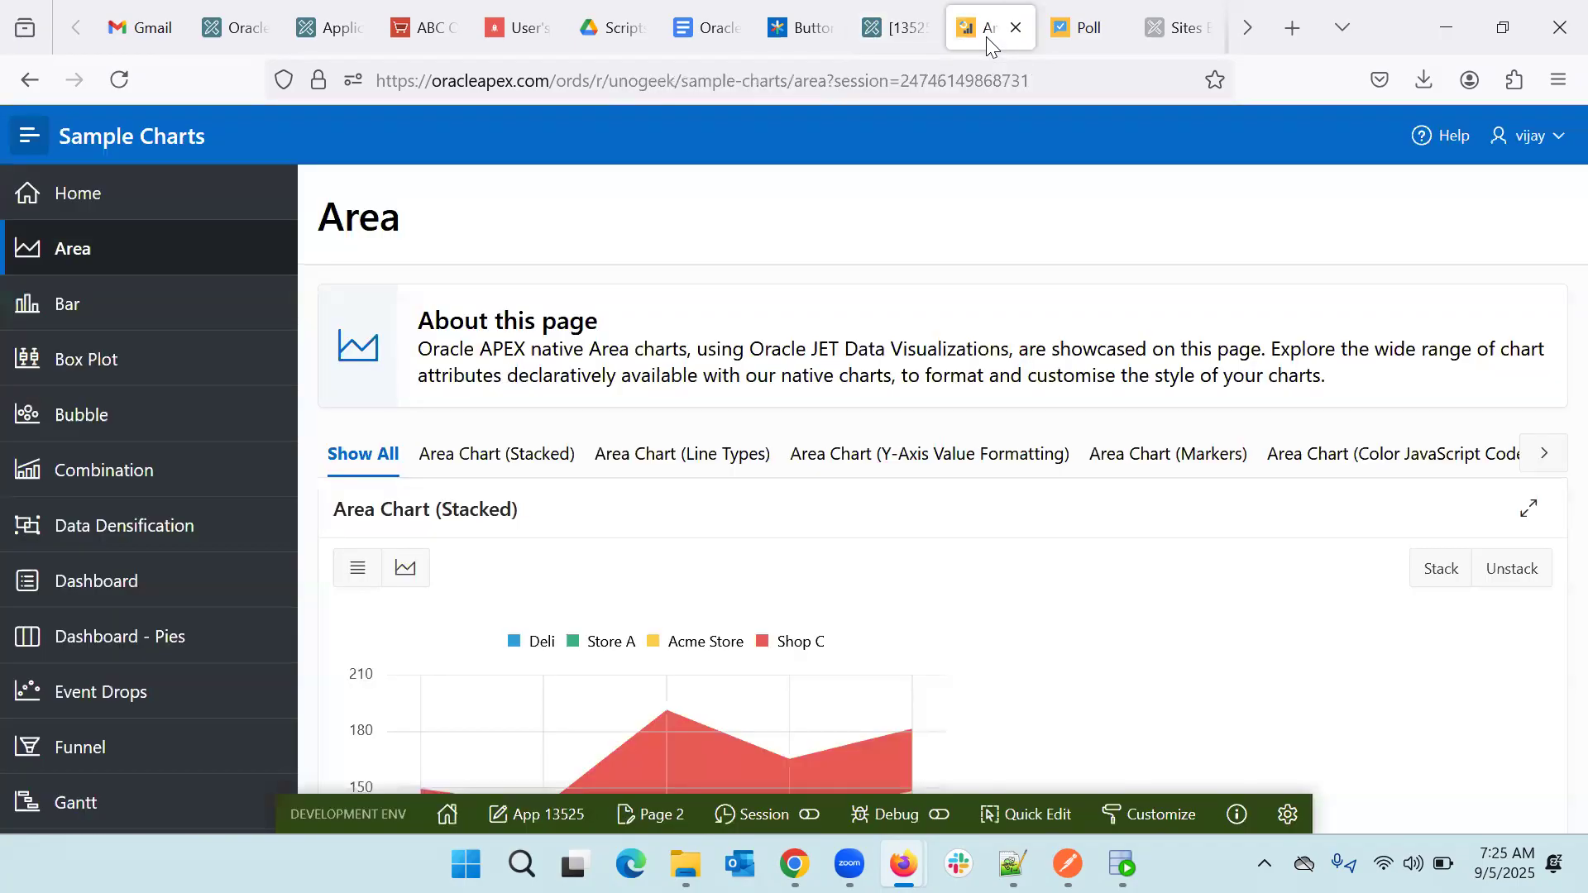
pyautogui.click(104, 197)
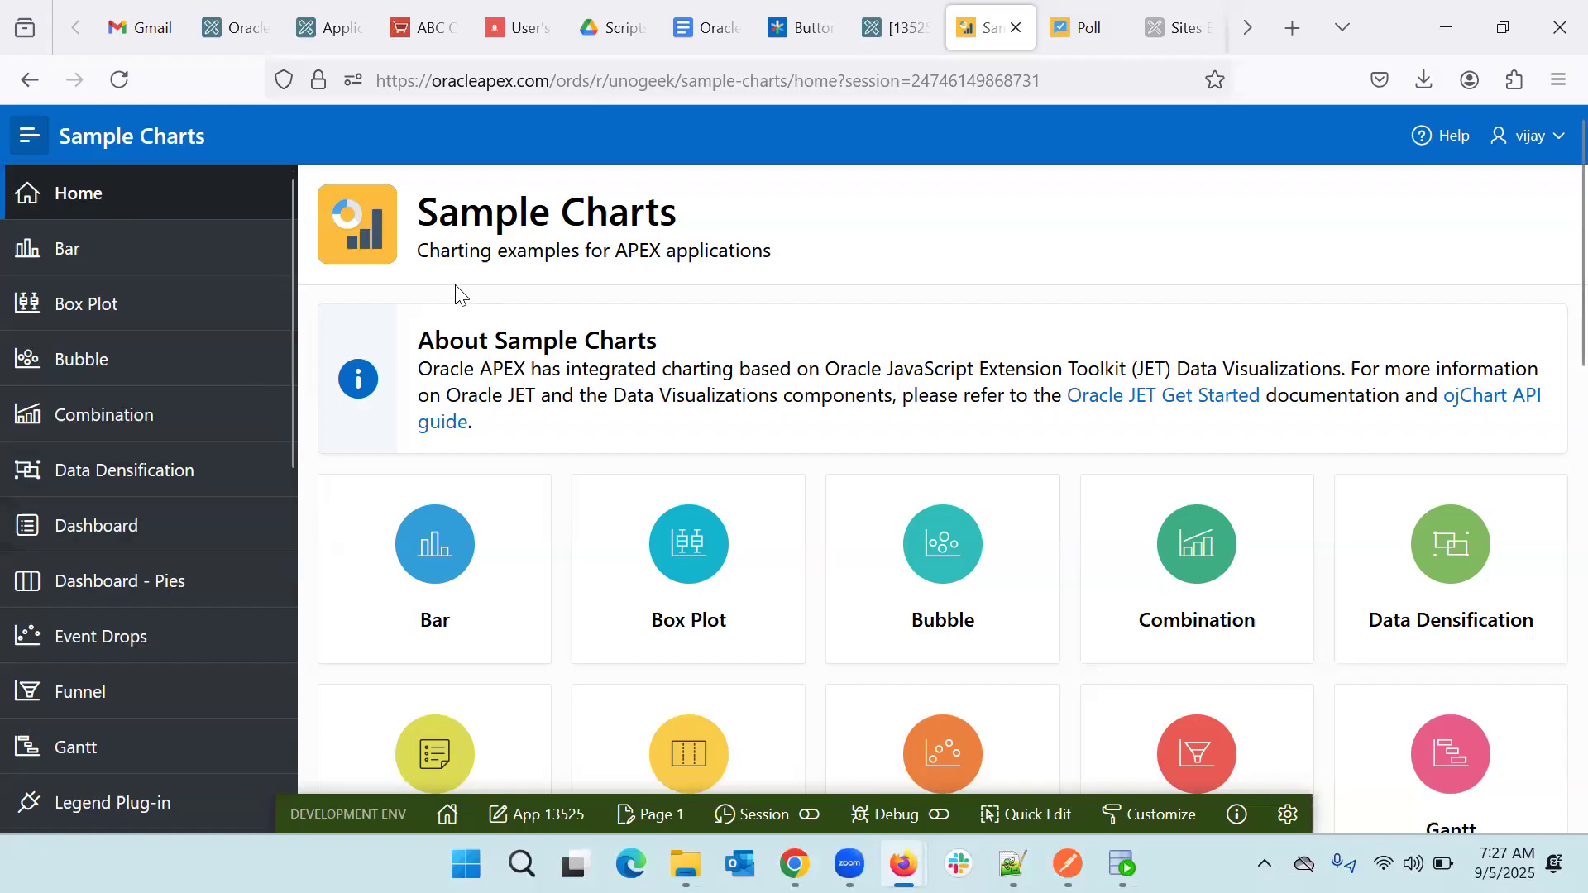
# - Navigate from the builder to the Team Development Utilities page
pyautogui.click(899, 4)
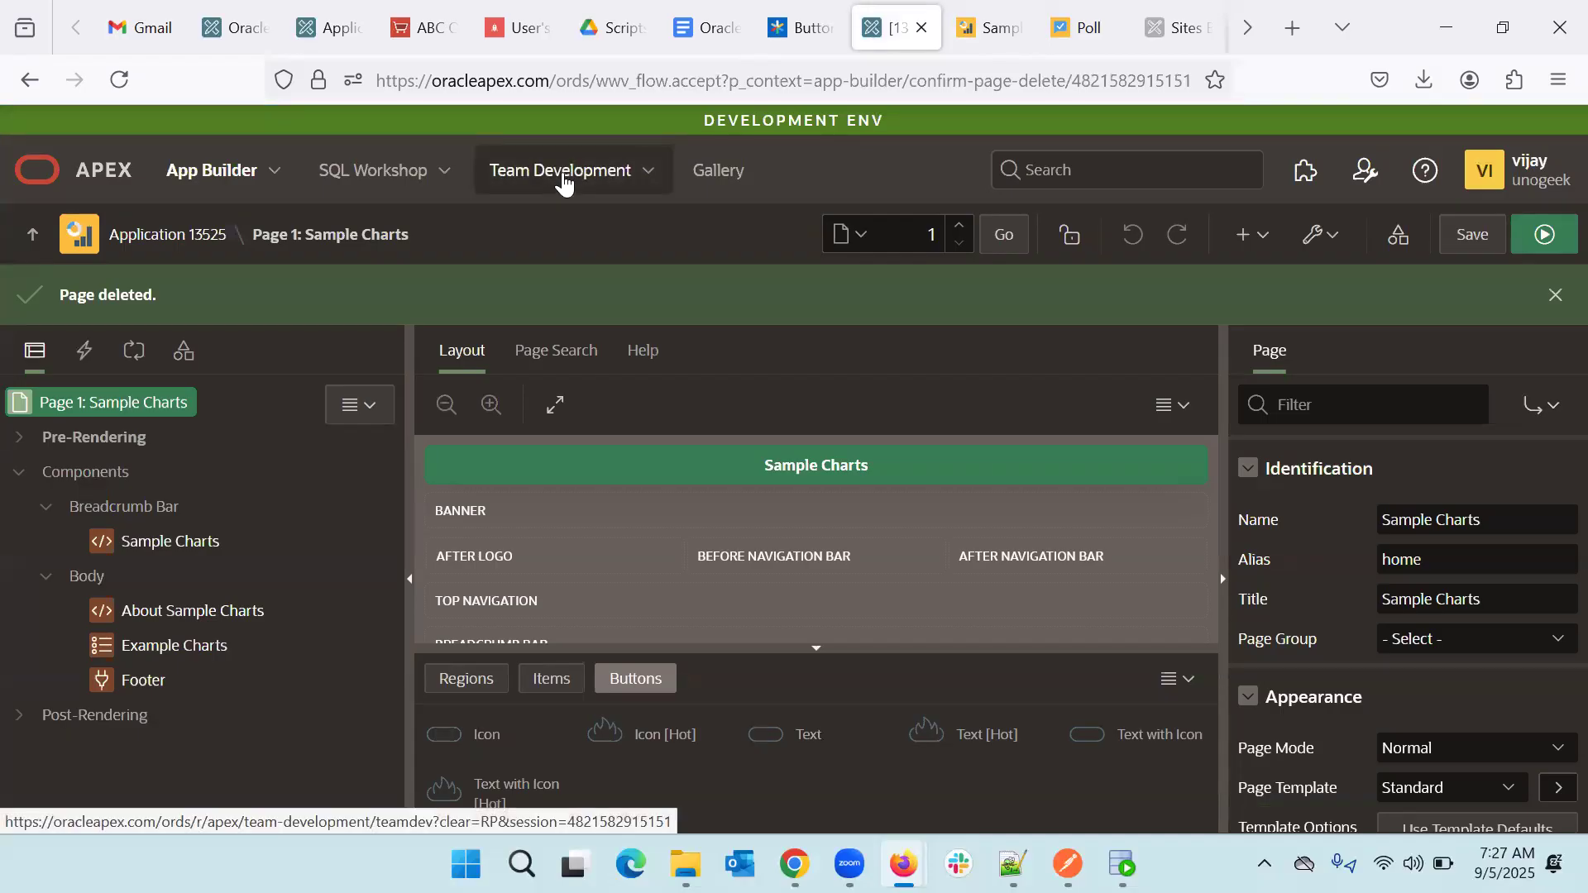
pyautogui.click(563, 180)
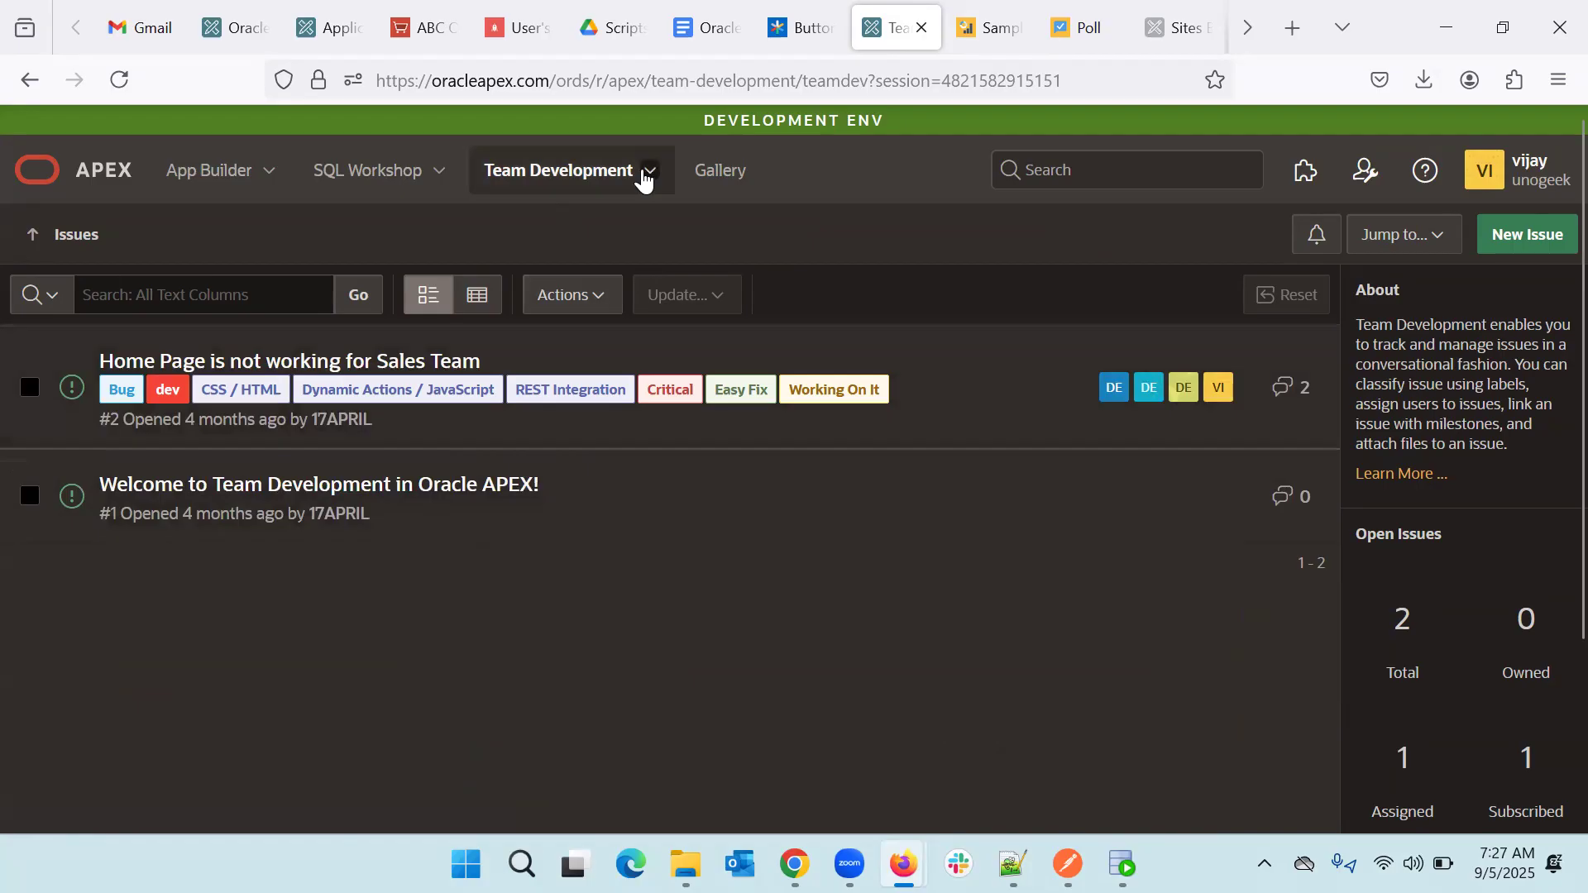
pyautogui.click(653, 175)
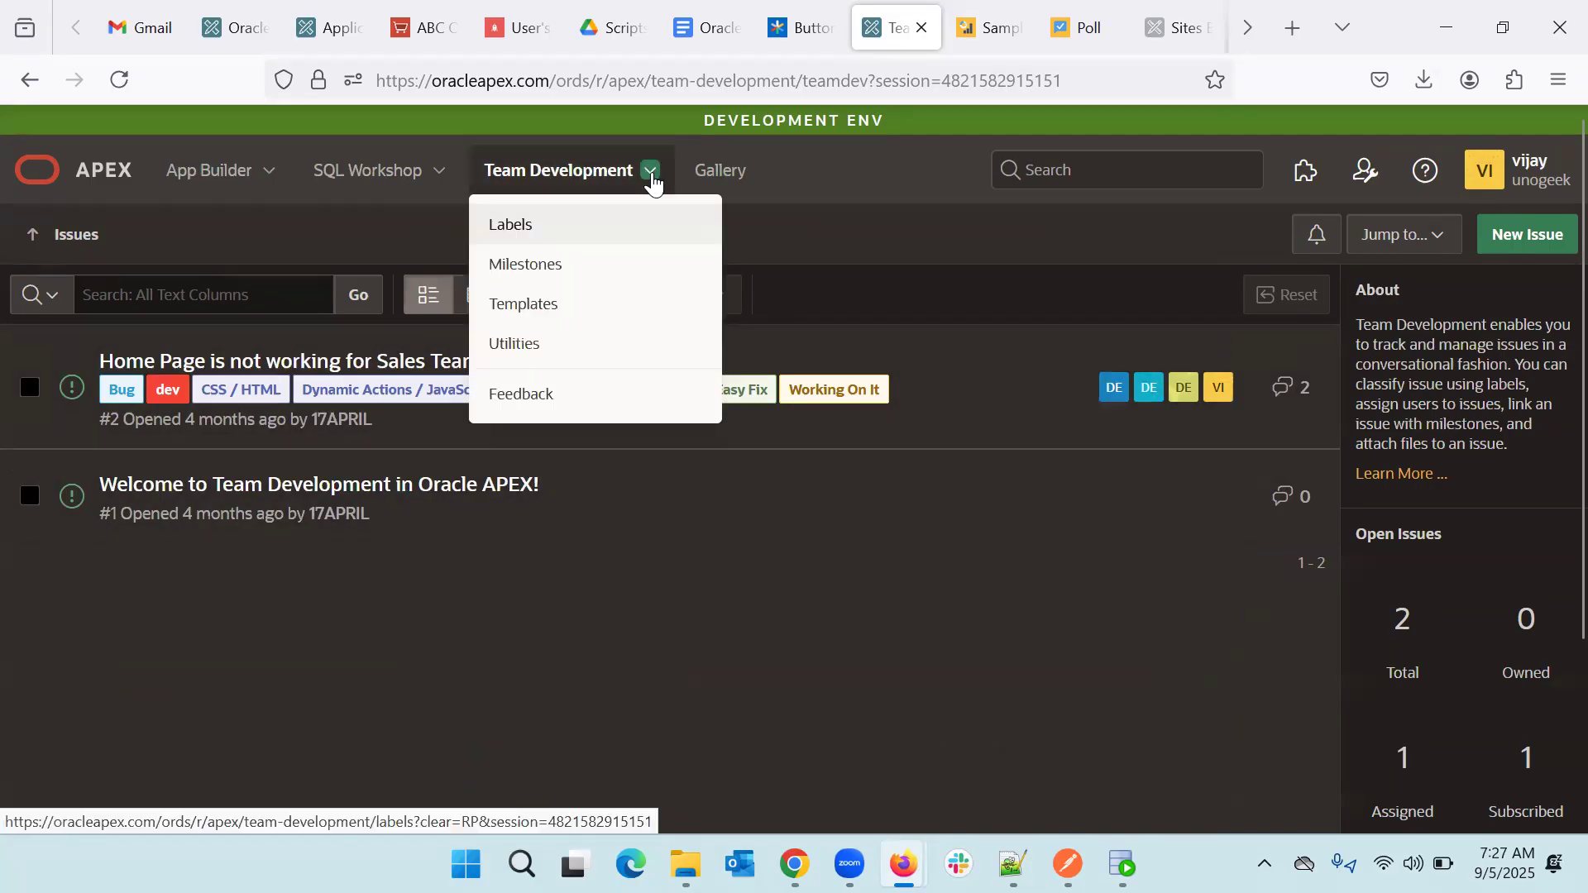
pyautogui.click(562, 347)
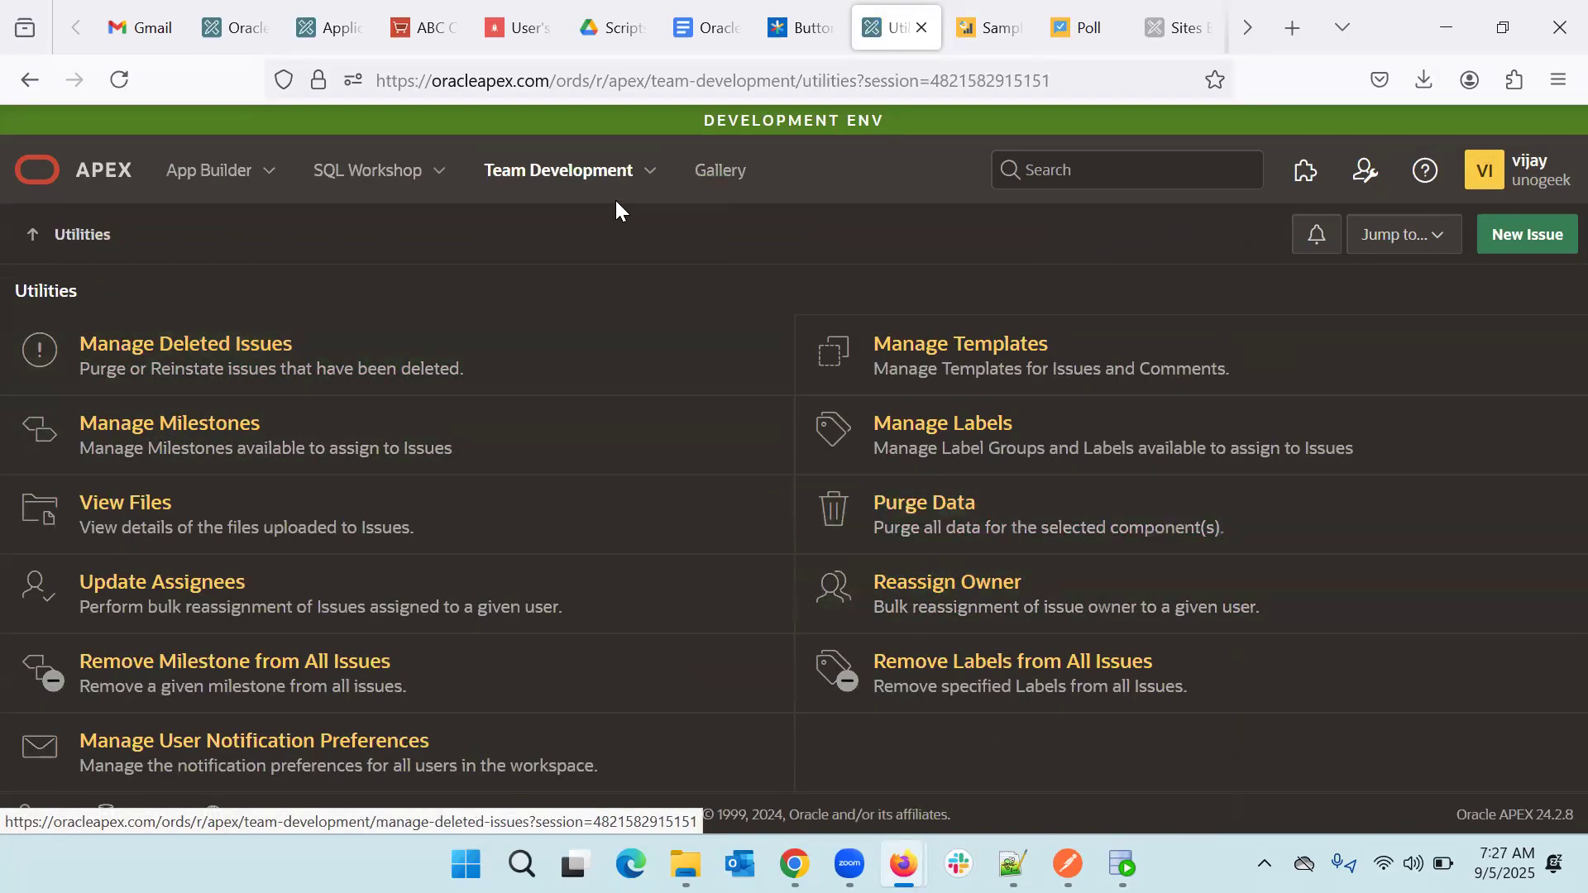
pyautogui.click(525, 186)
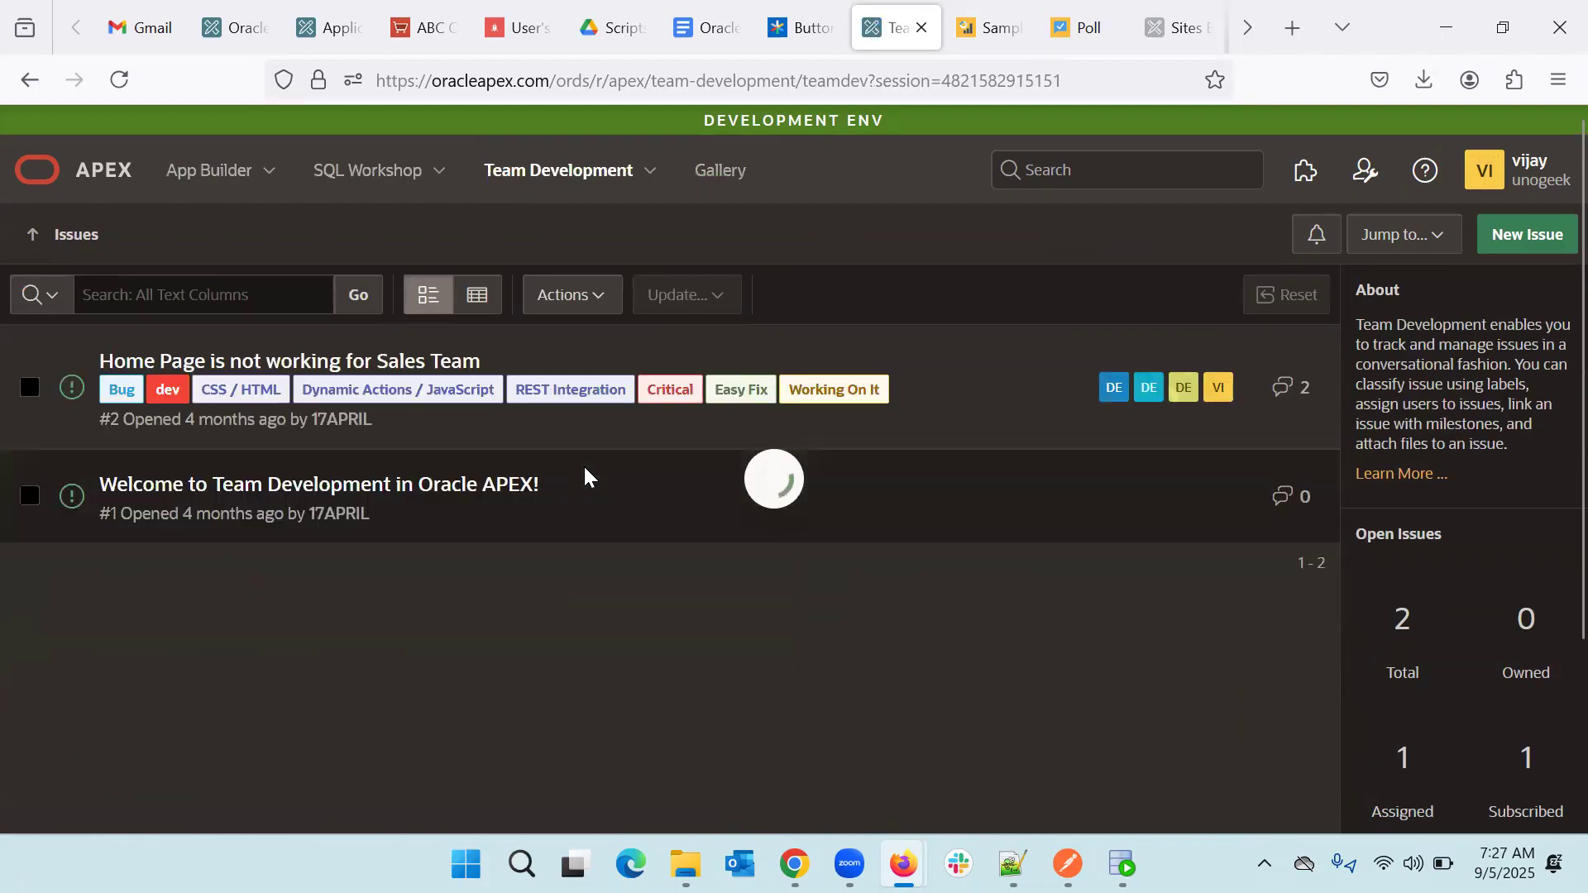
pyautogui.click(653, 193)
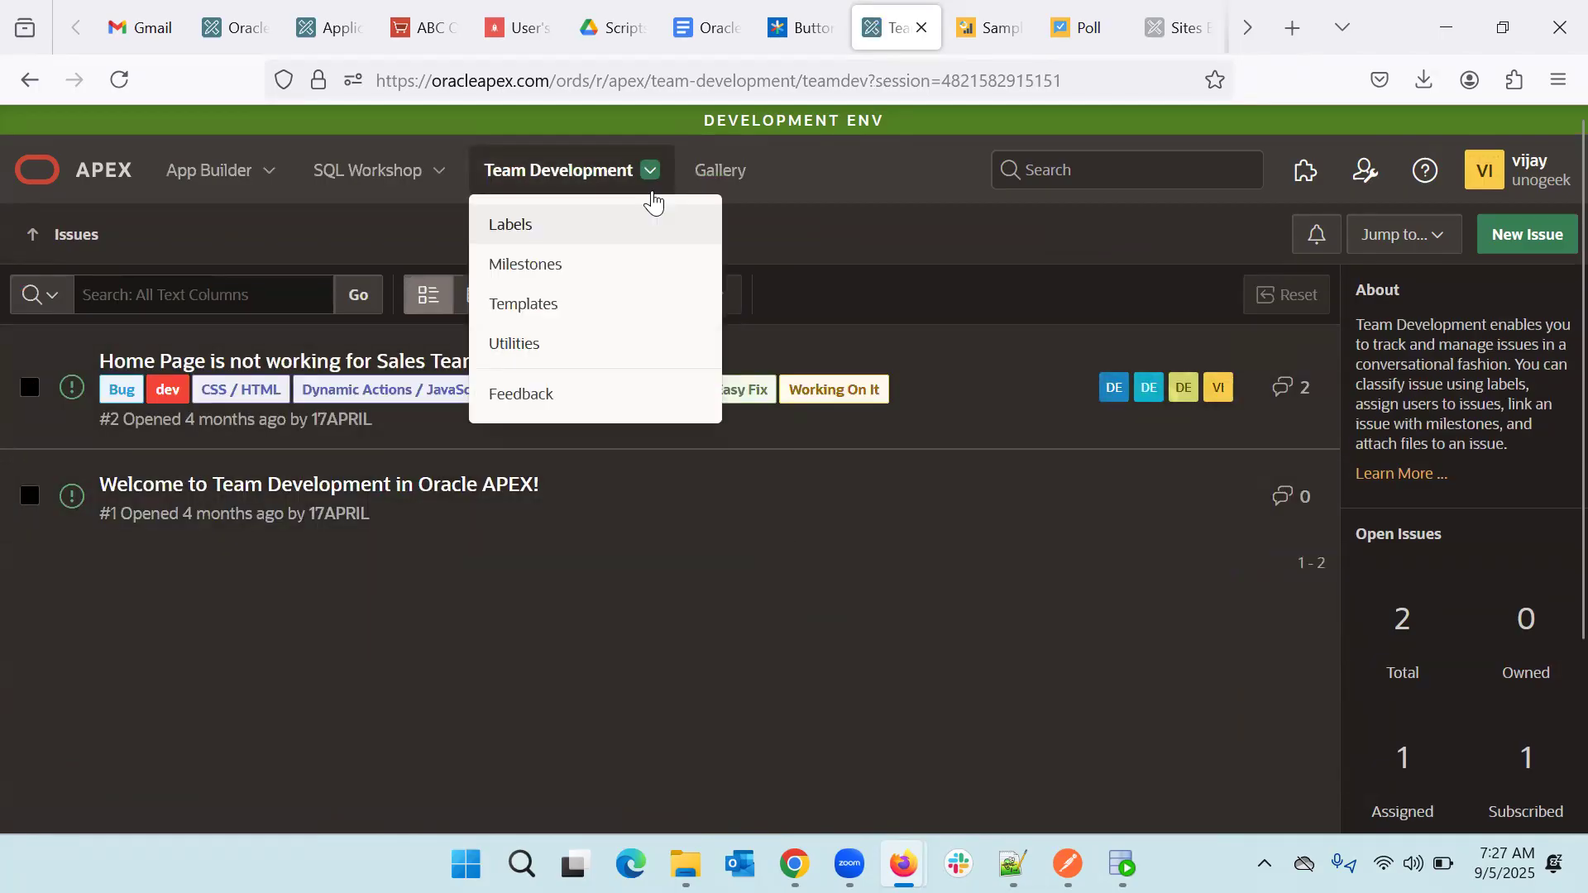
pyautogui.click(550, 344)
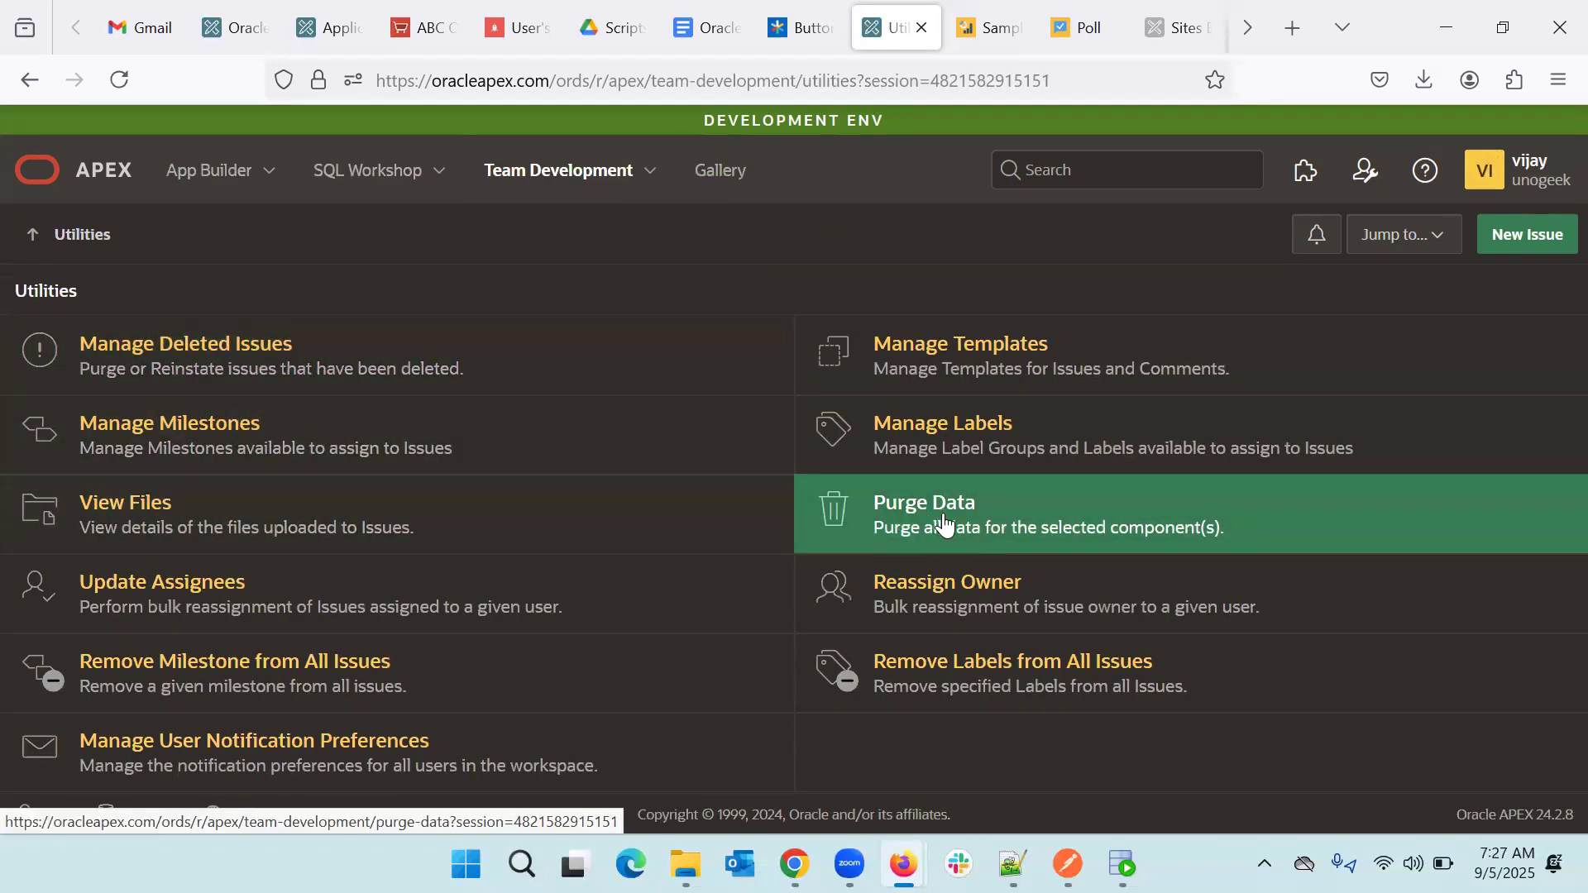
# - Purge Issues, Milestones, Labels, Templates, Files and Feedback, confirming the delete
pyautogui.click(1145, 541)
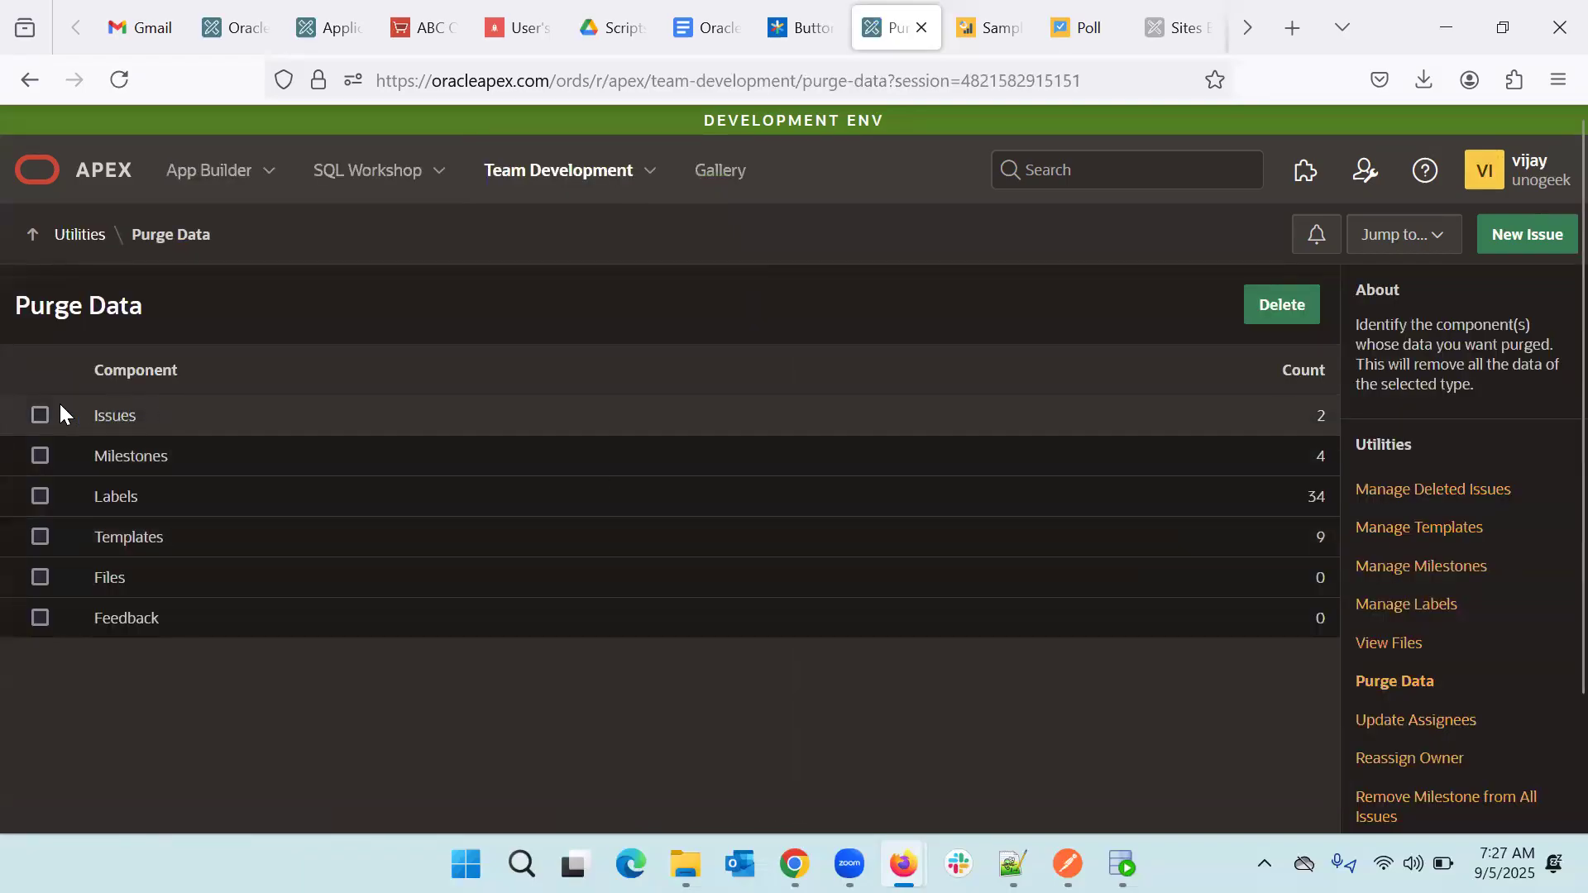
pyautogui.click(41, 416)
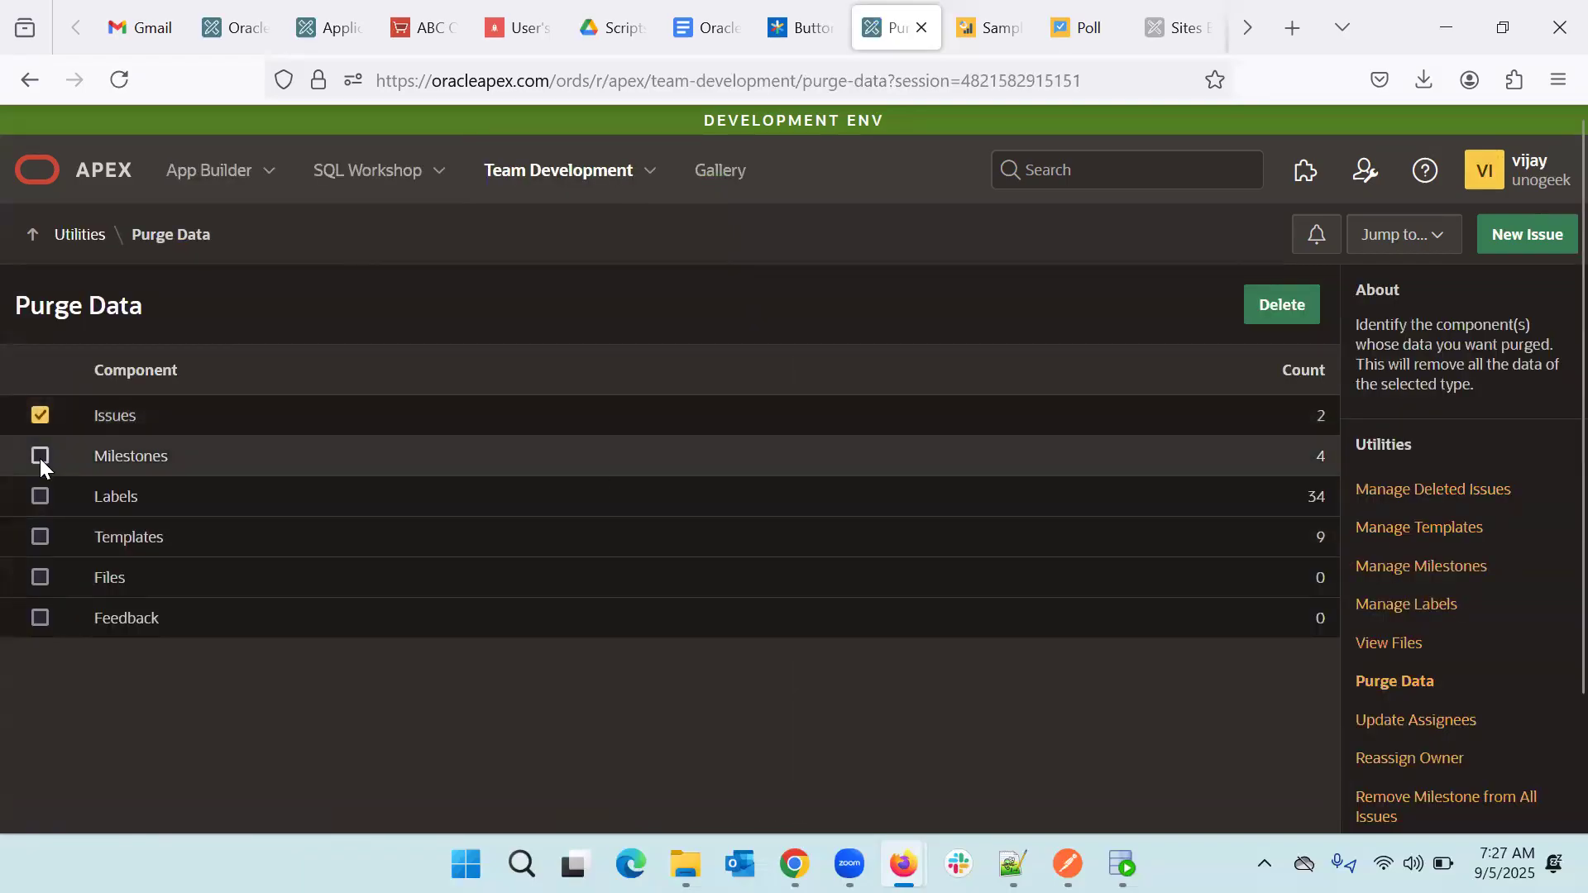
pyautogui.click(40, 456)
pyautogui.click(37, 500)
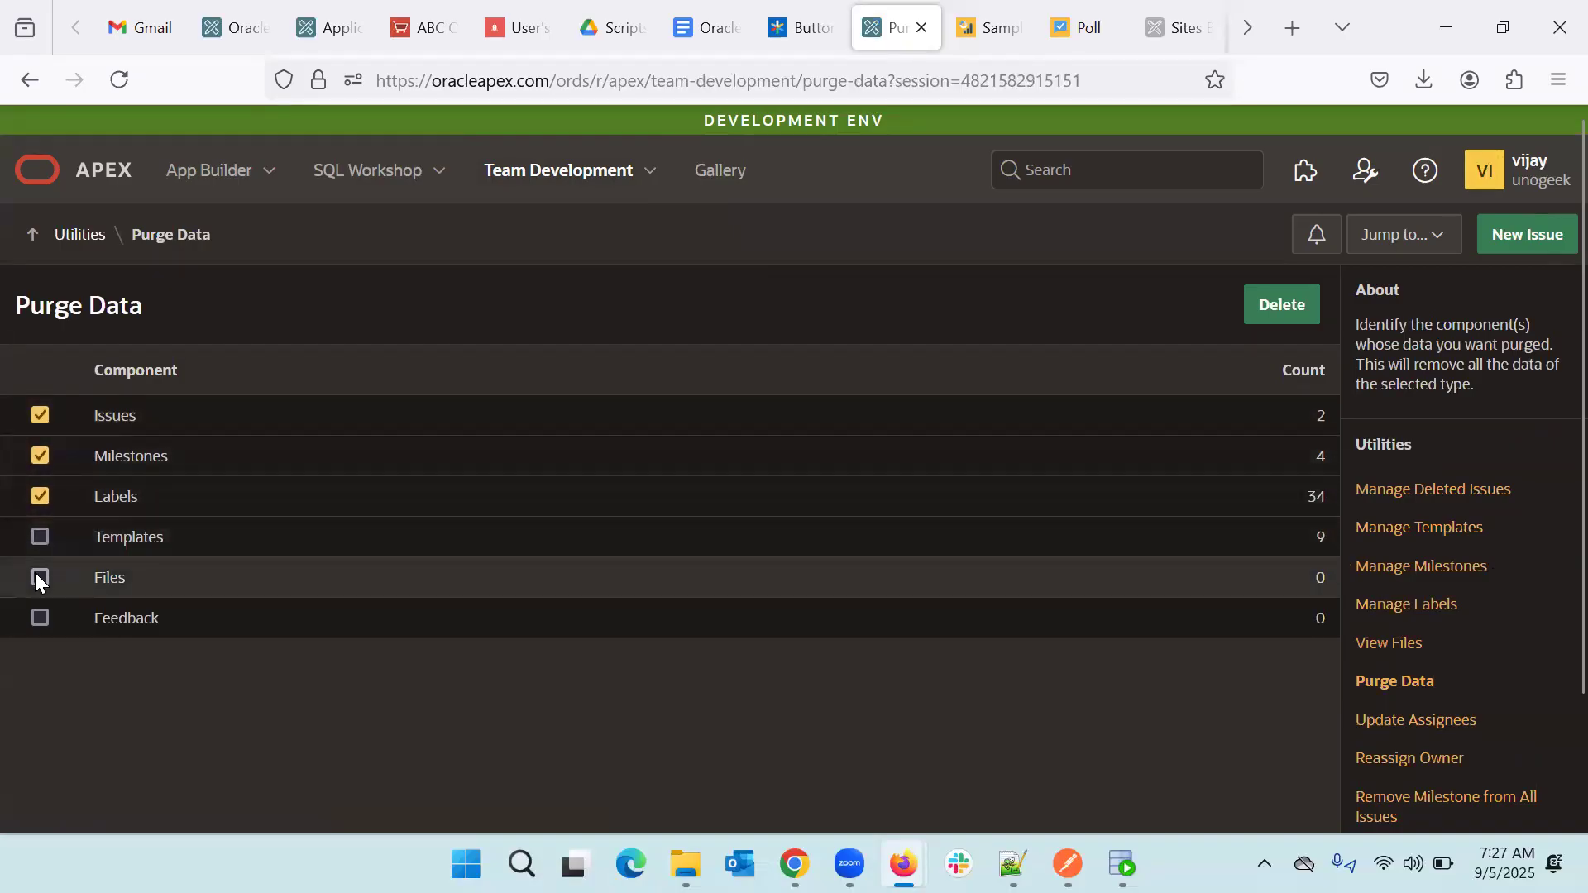
pyautogui.click(42, 539)
pyautogui.click(37, 574)
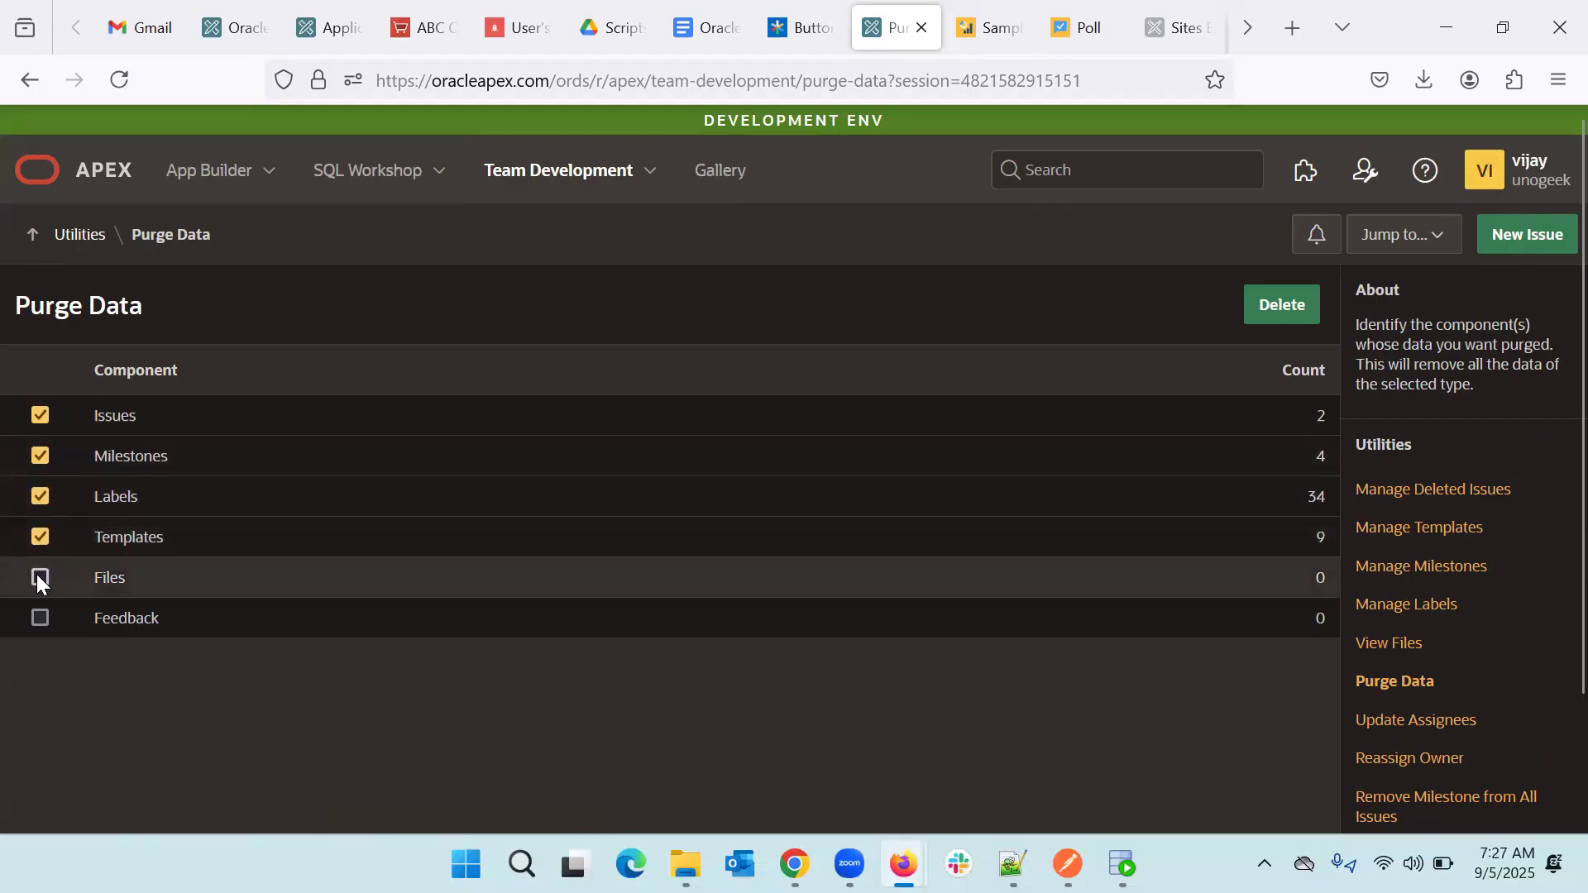
pyautogui.click(40, 616)
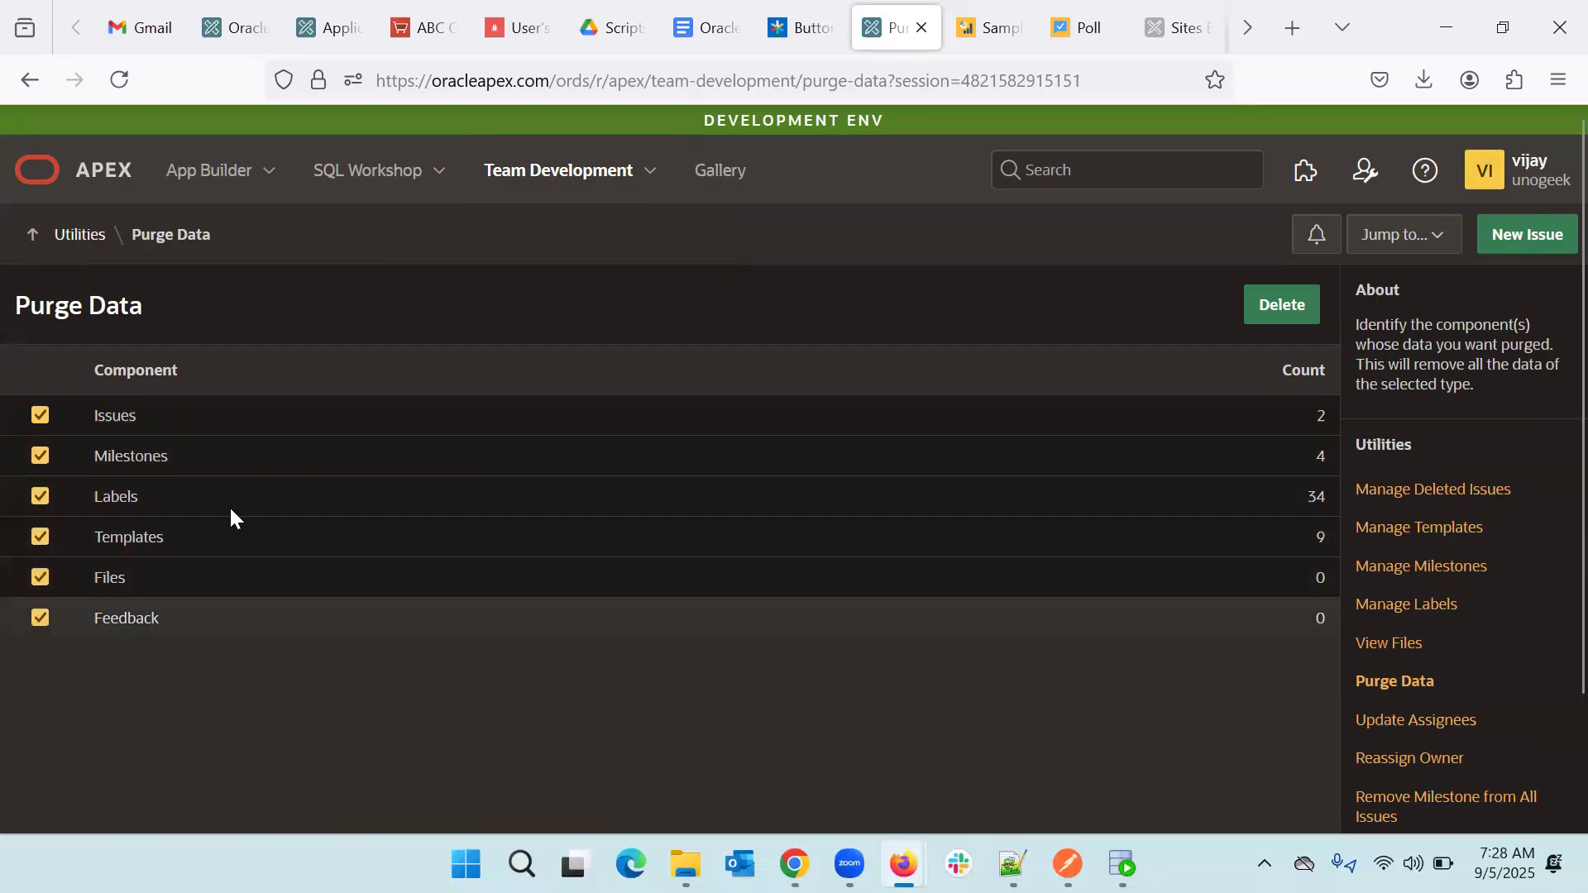
pyautogui.click(1285, 304)
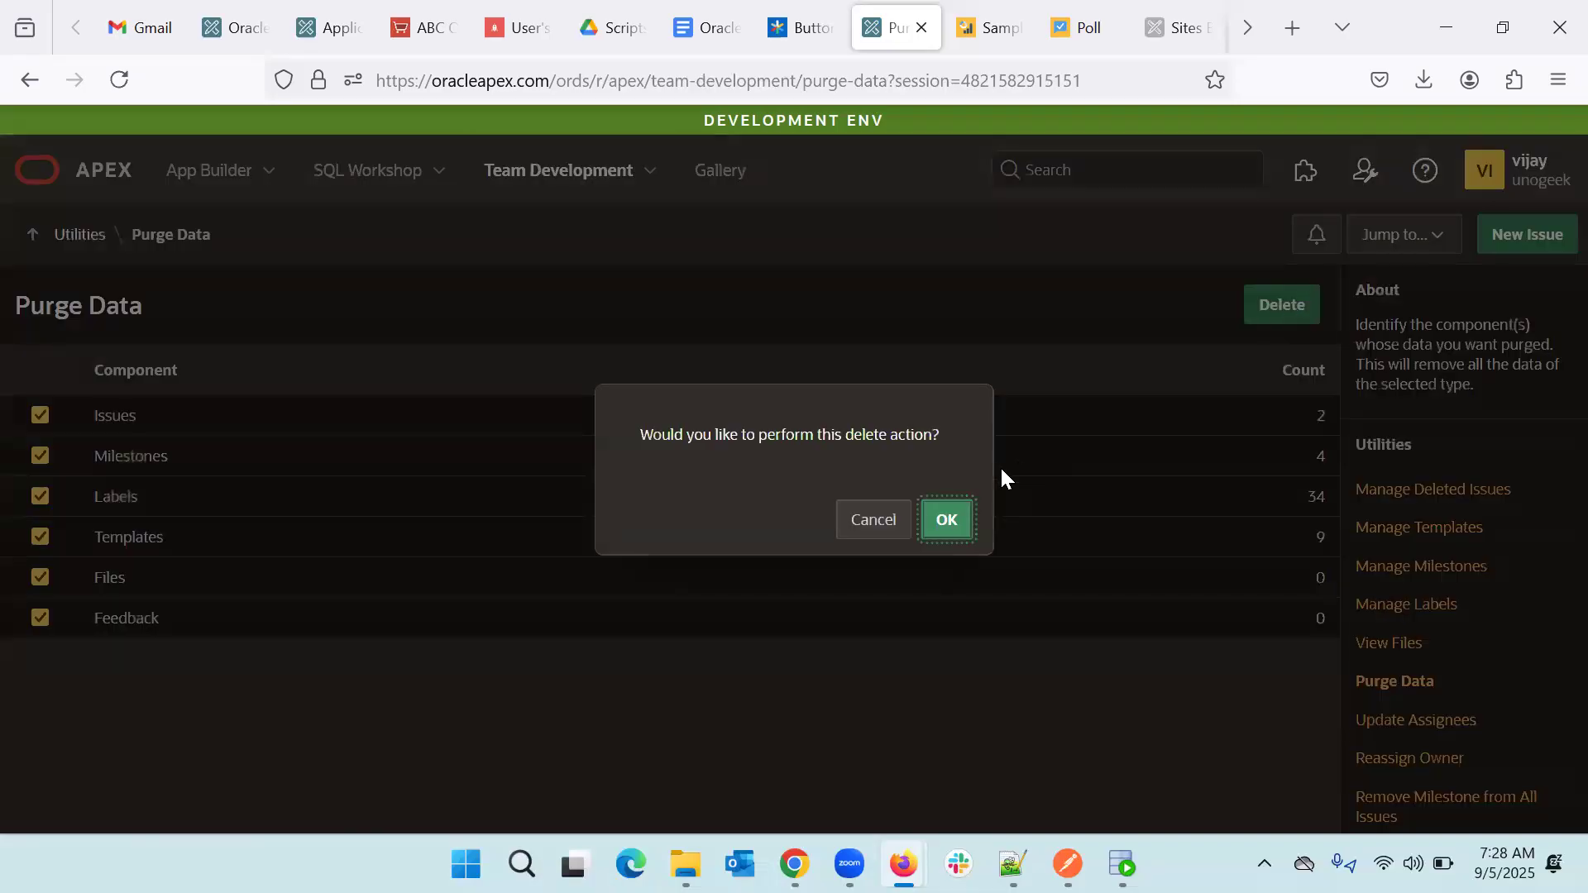
pyautogui.click(947, 519)
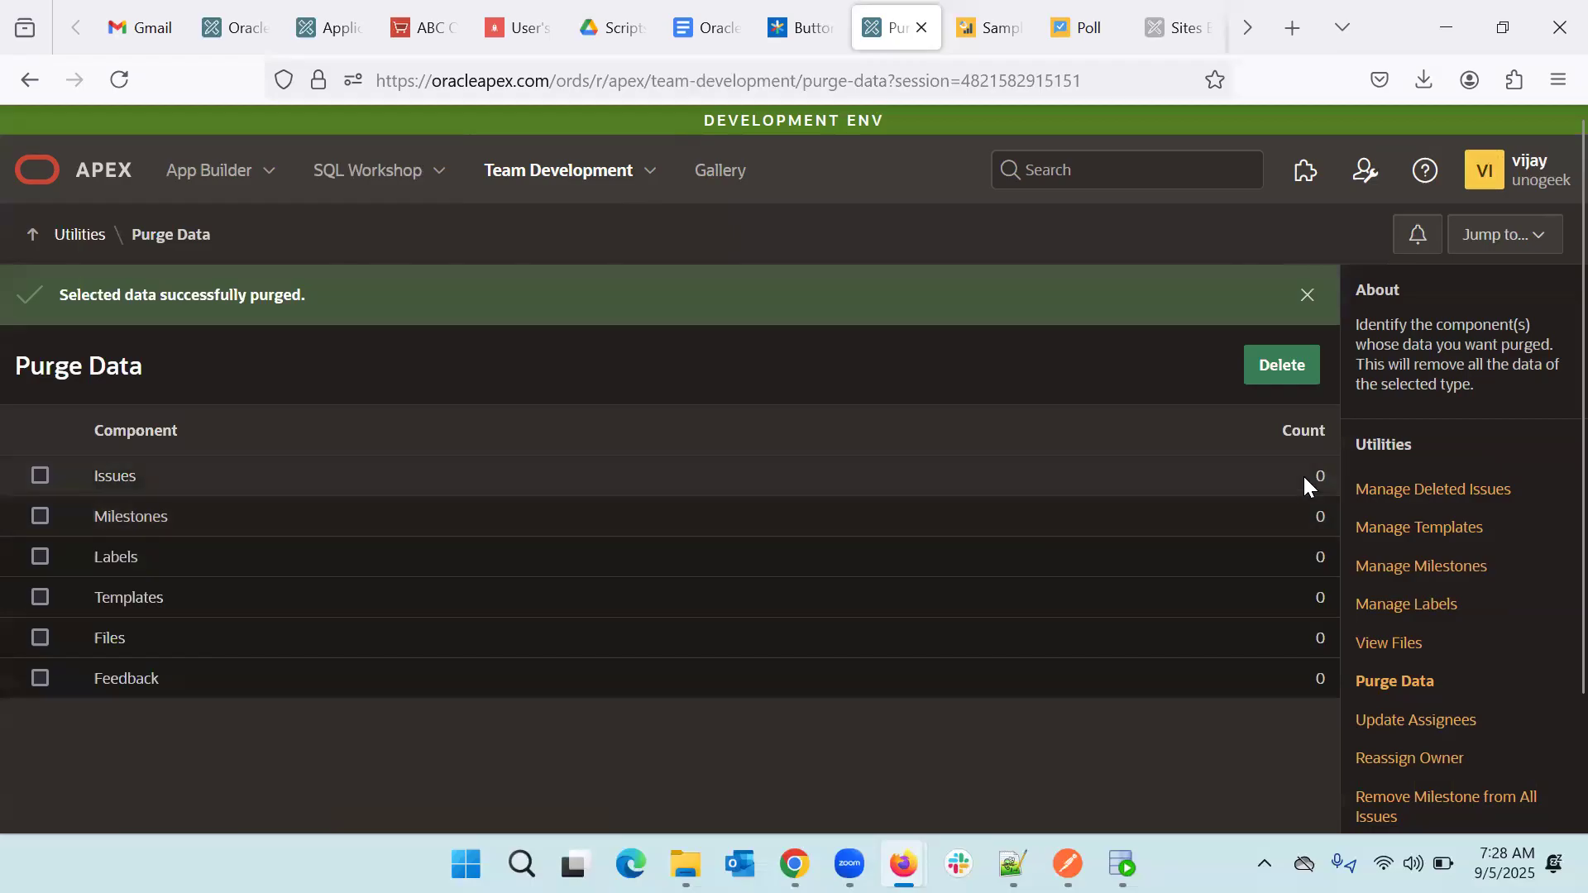
# - Open Team Development and review the Welcome page's sample data setup options
pyautogui.click(533, 176)
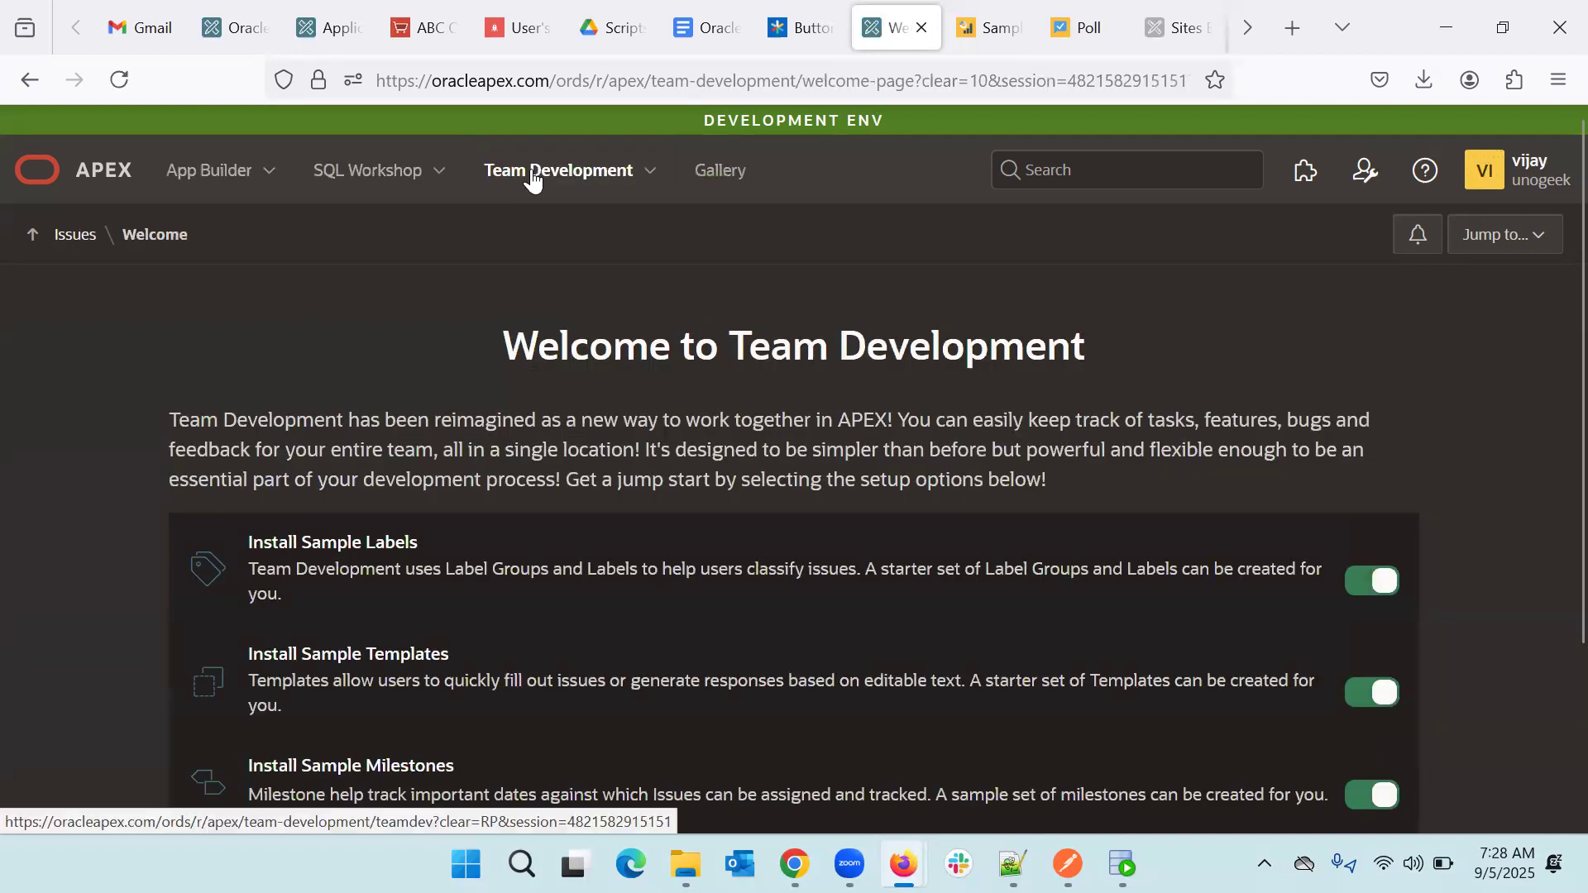
pyautogui.scroll(-3, 670, 364)
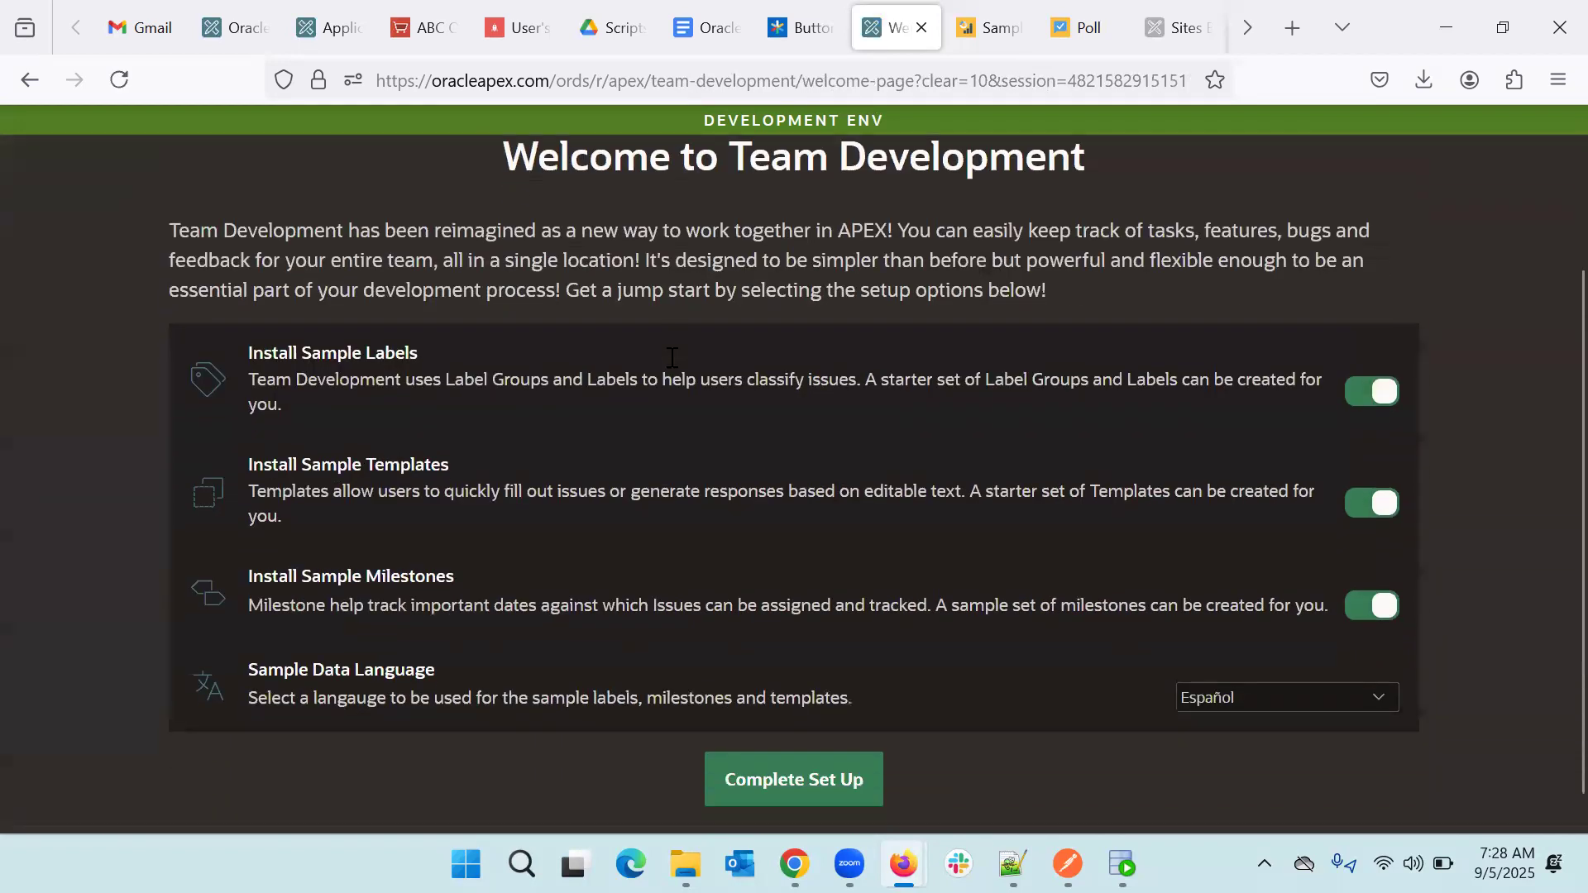
pyautogui.scroll(2, 668, 353)
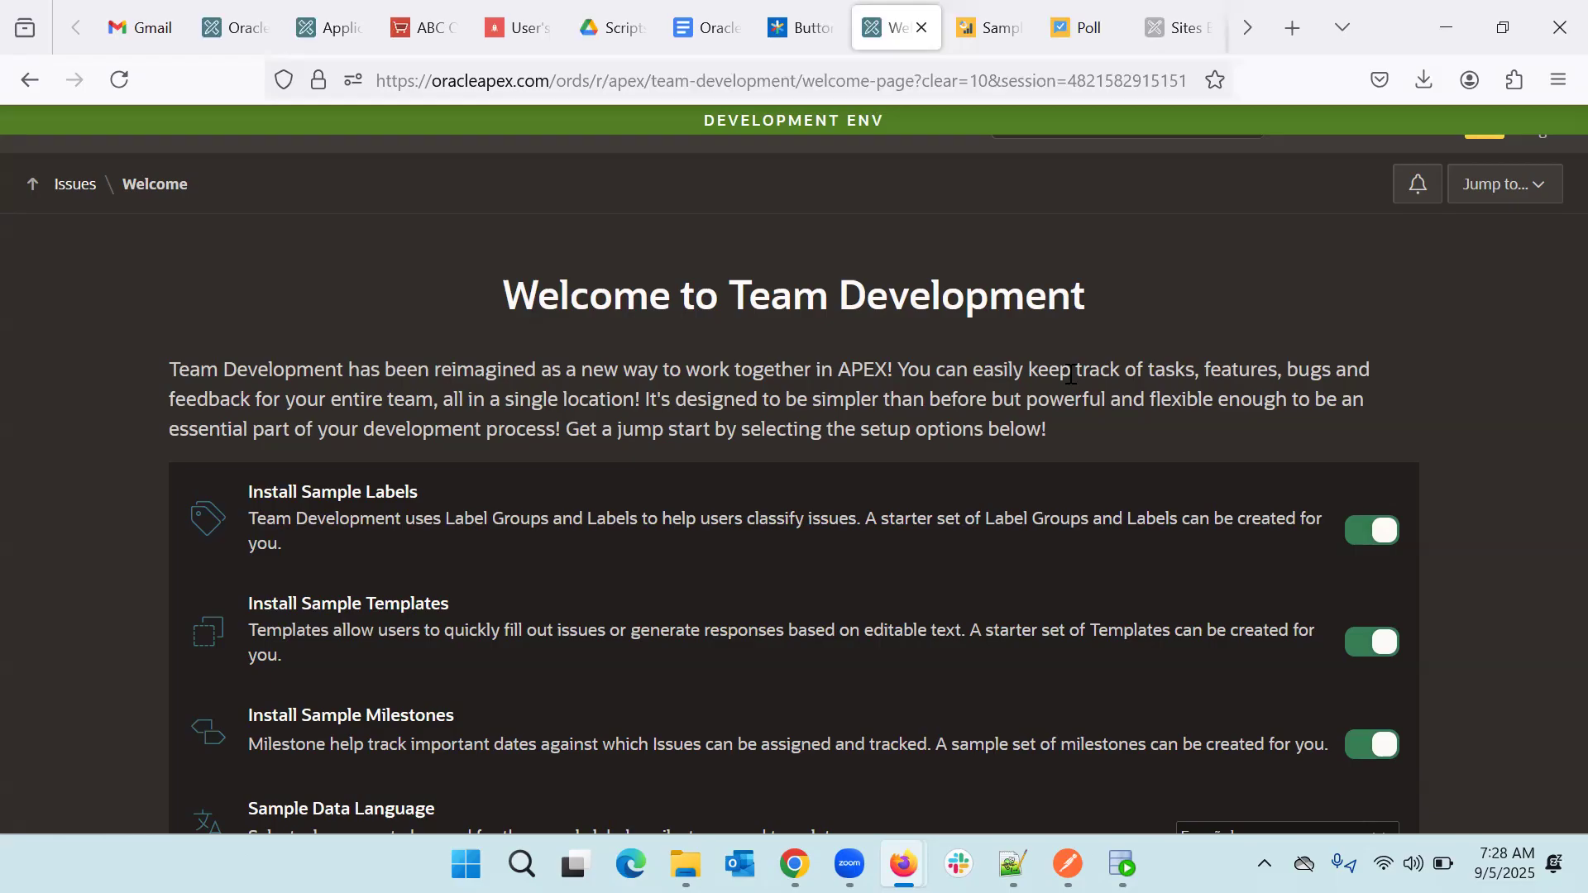
pyautogui.scroll(-2, 863, 570)
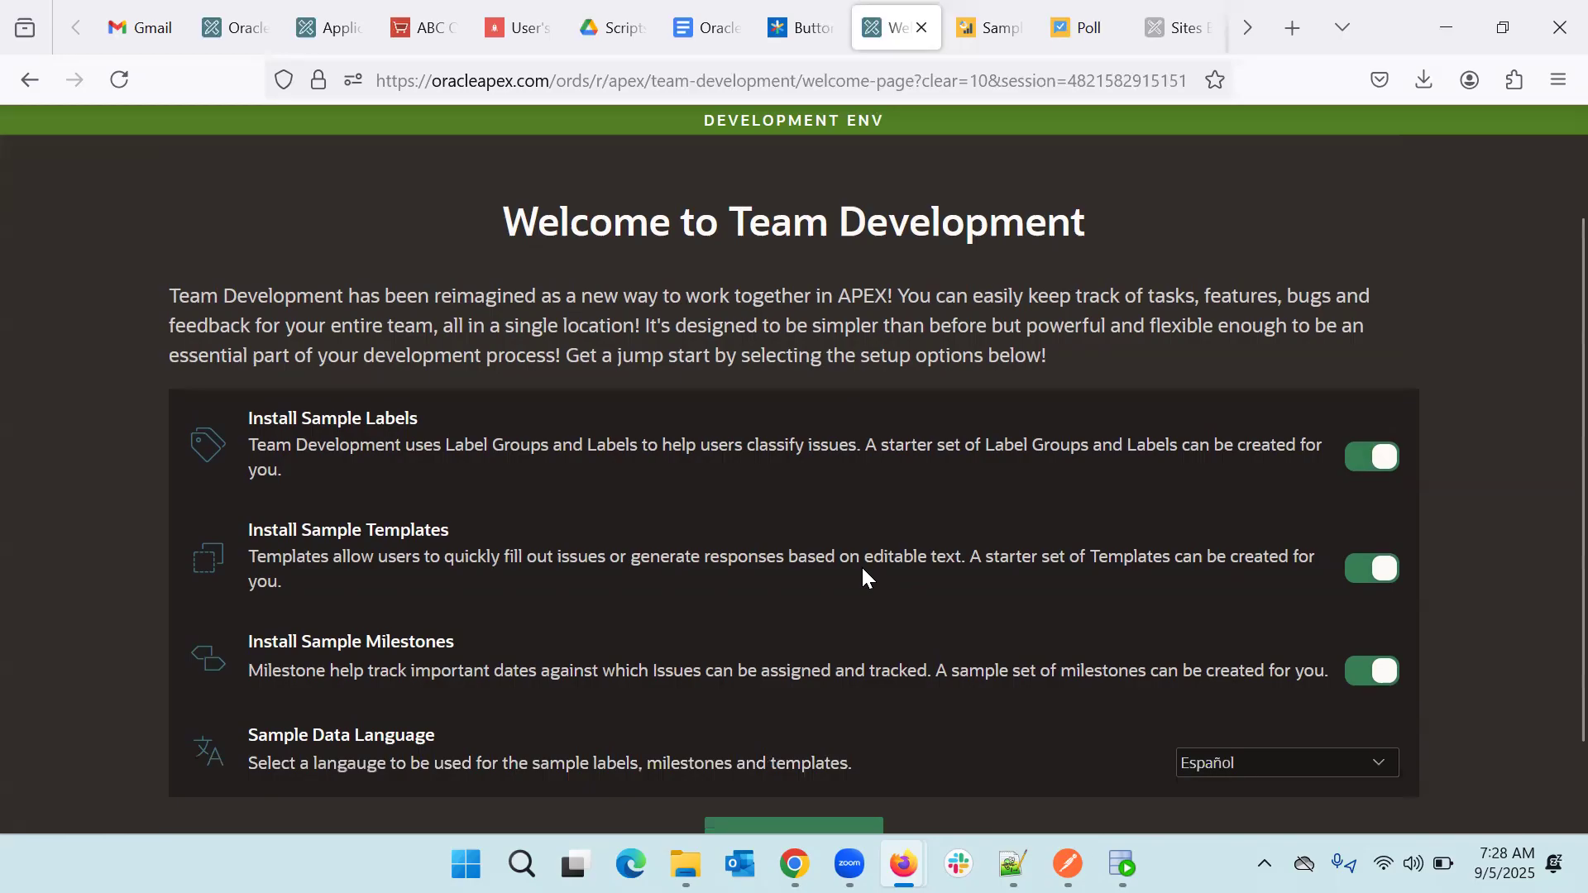
pyautogui.scroll(3, 861, 564)
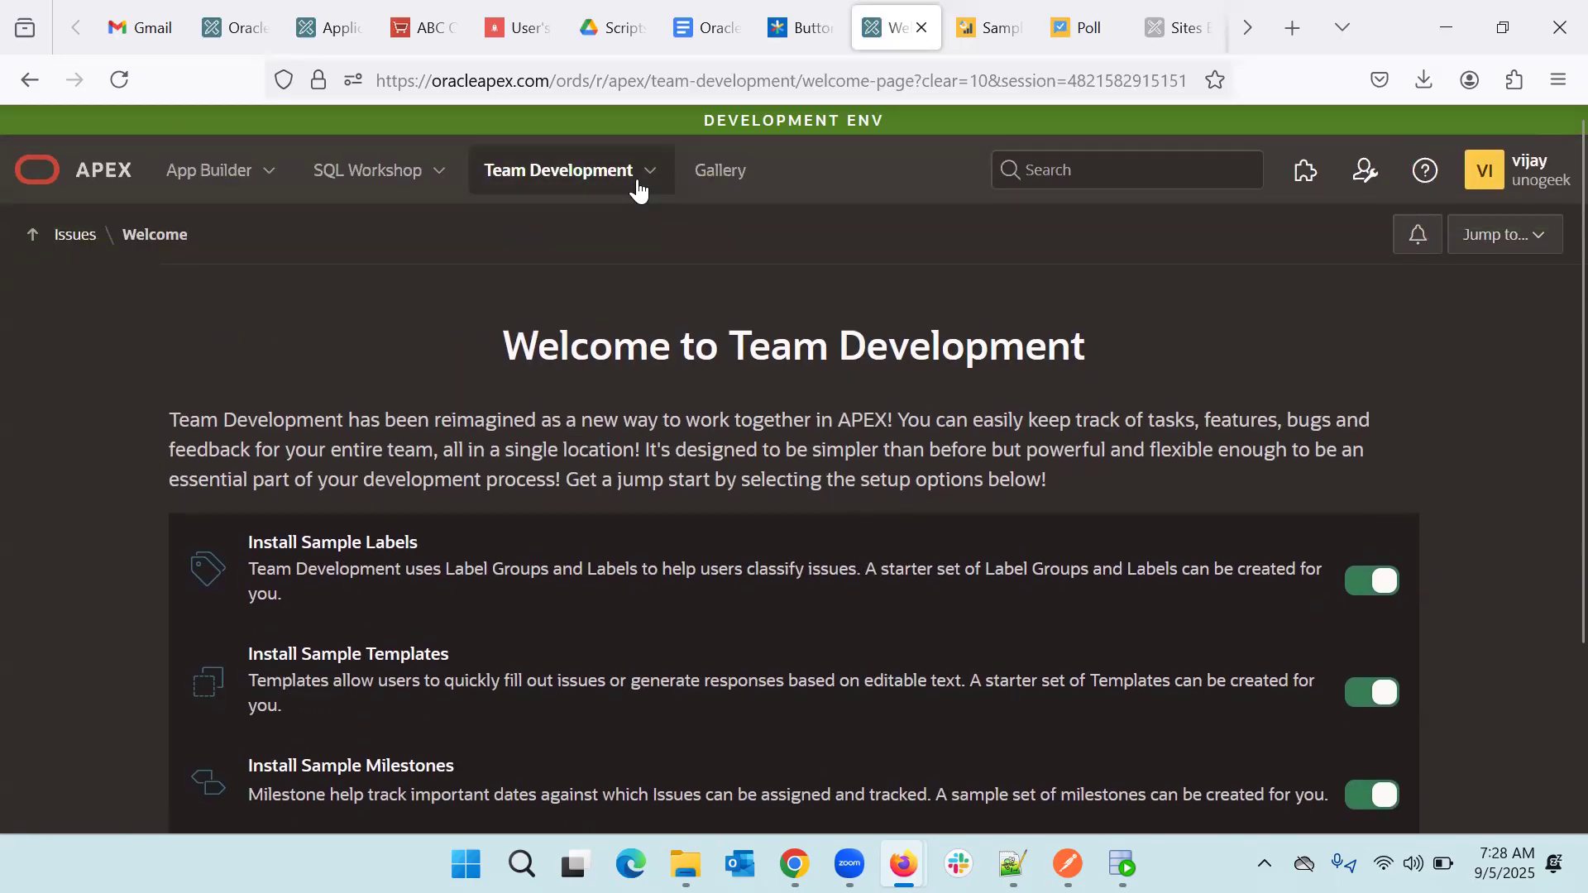
# - Open the Team Development setup page and review the sample labels, templates and milestones switches
pyautogui.click(653, 171)
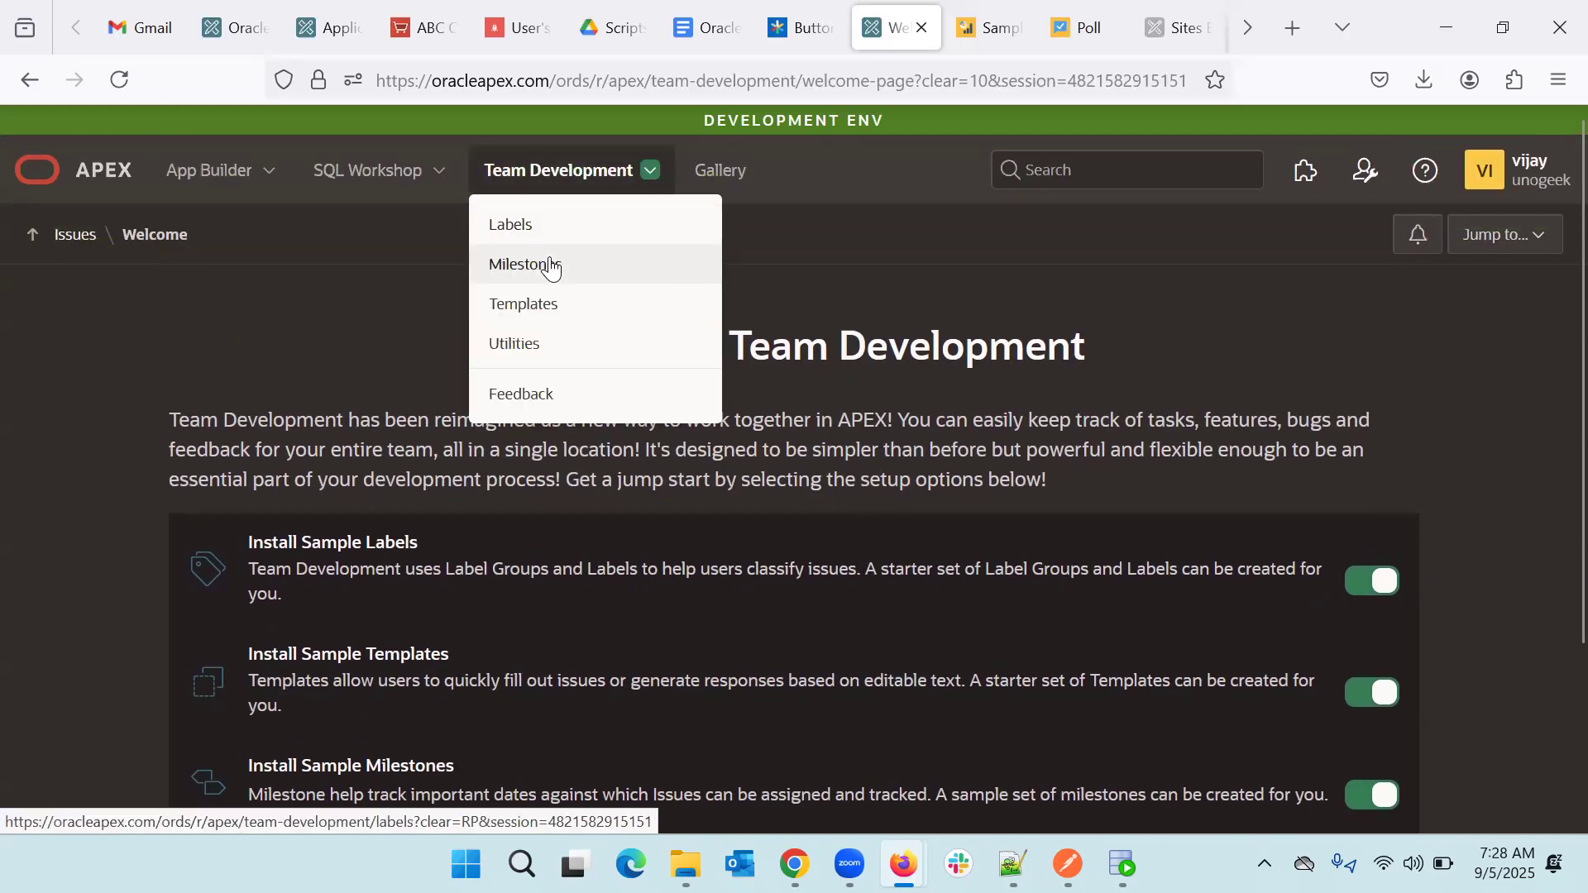
pyautogui.scroll(-3, 393, 414)
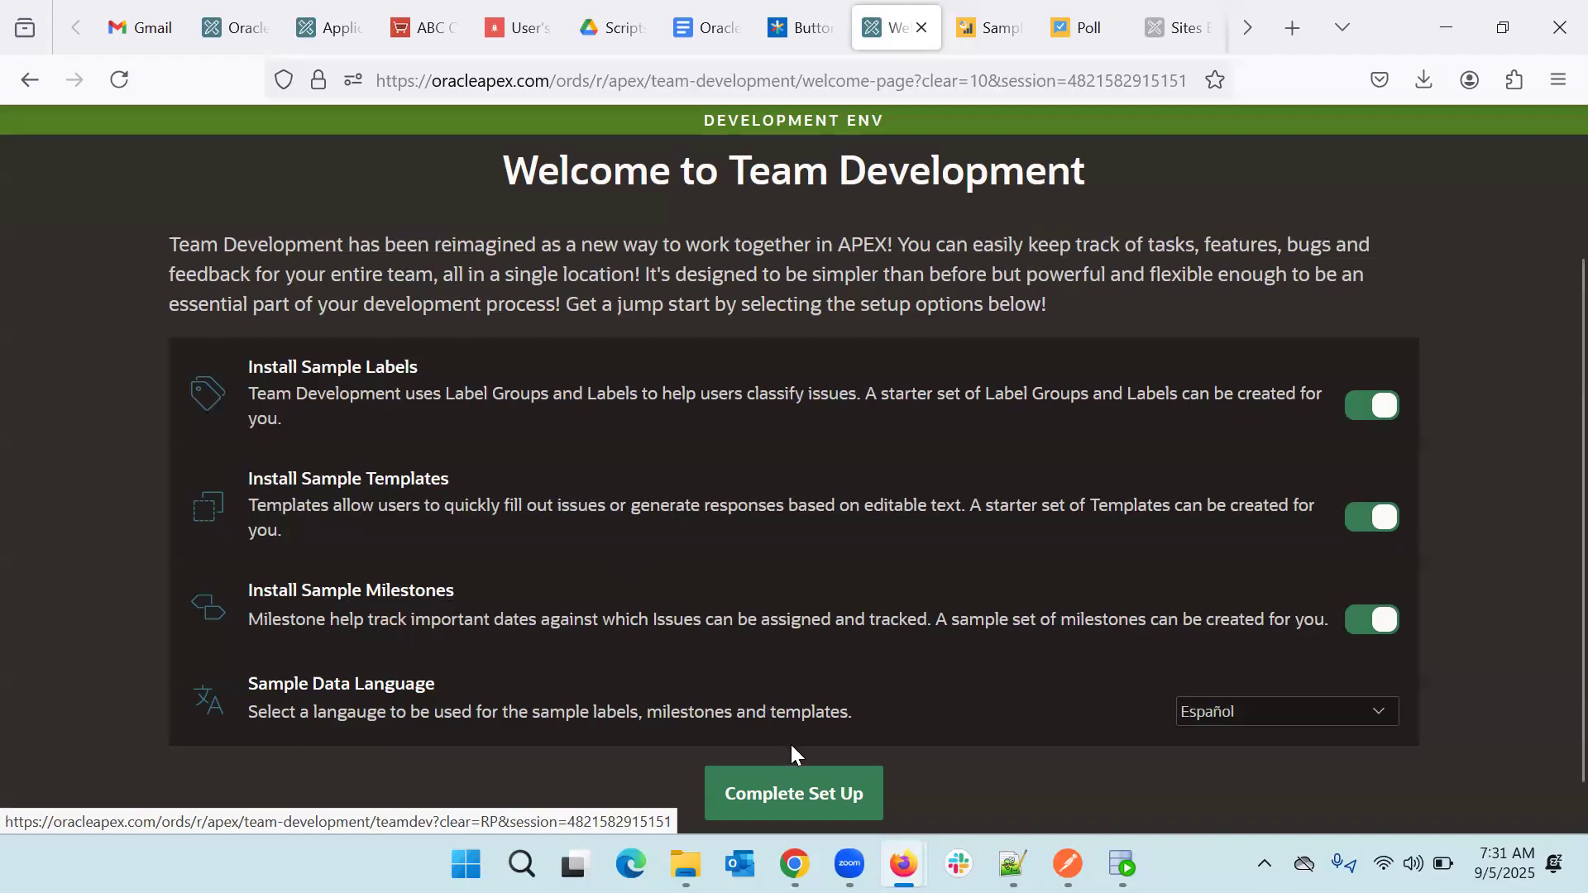
pyautogui.scroll(-1, 864, 703)
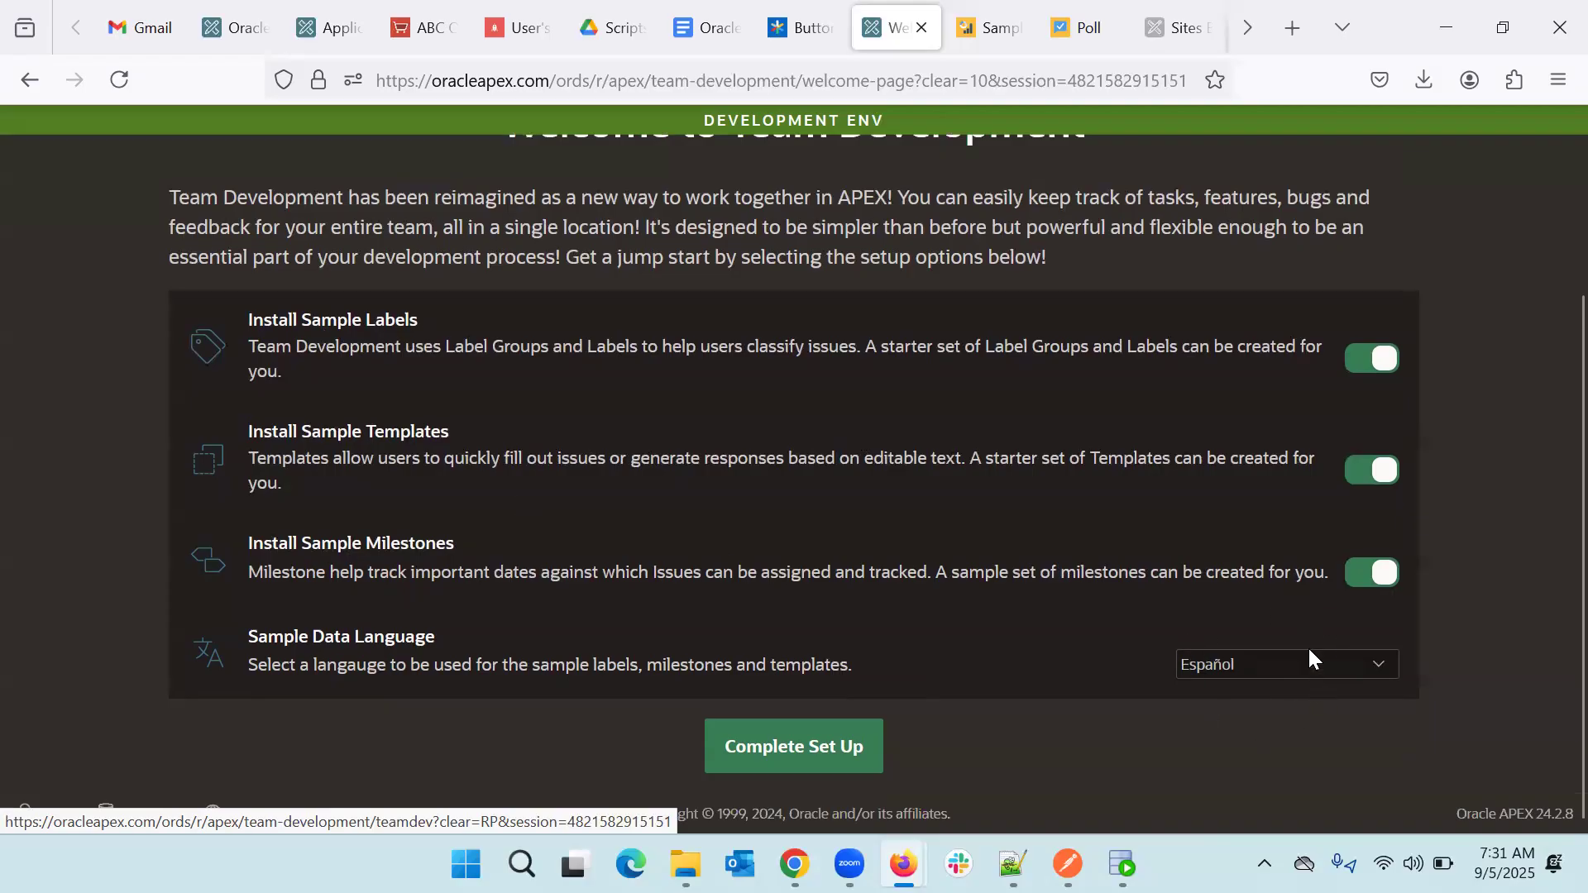
# - Choose 中文 (简体) as the sample data language and complete the Team Development setup
pyautogui.click(1247, 668)
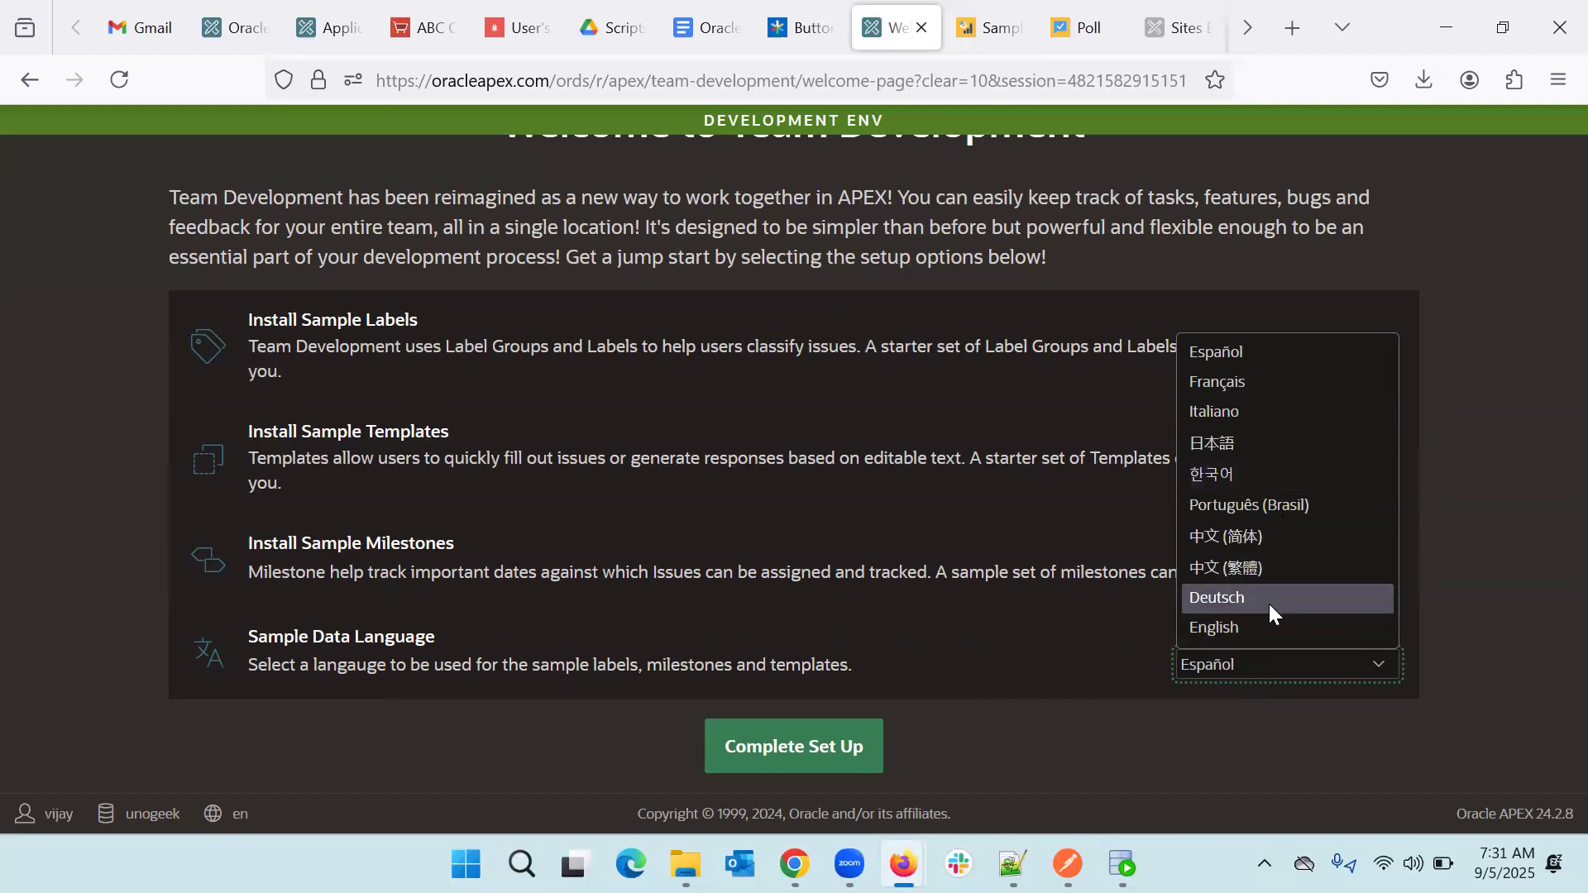
pyautogui.click(1265, 536)
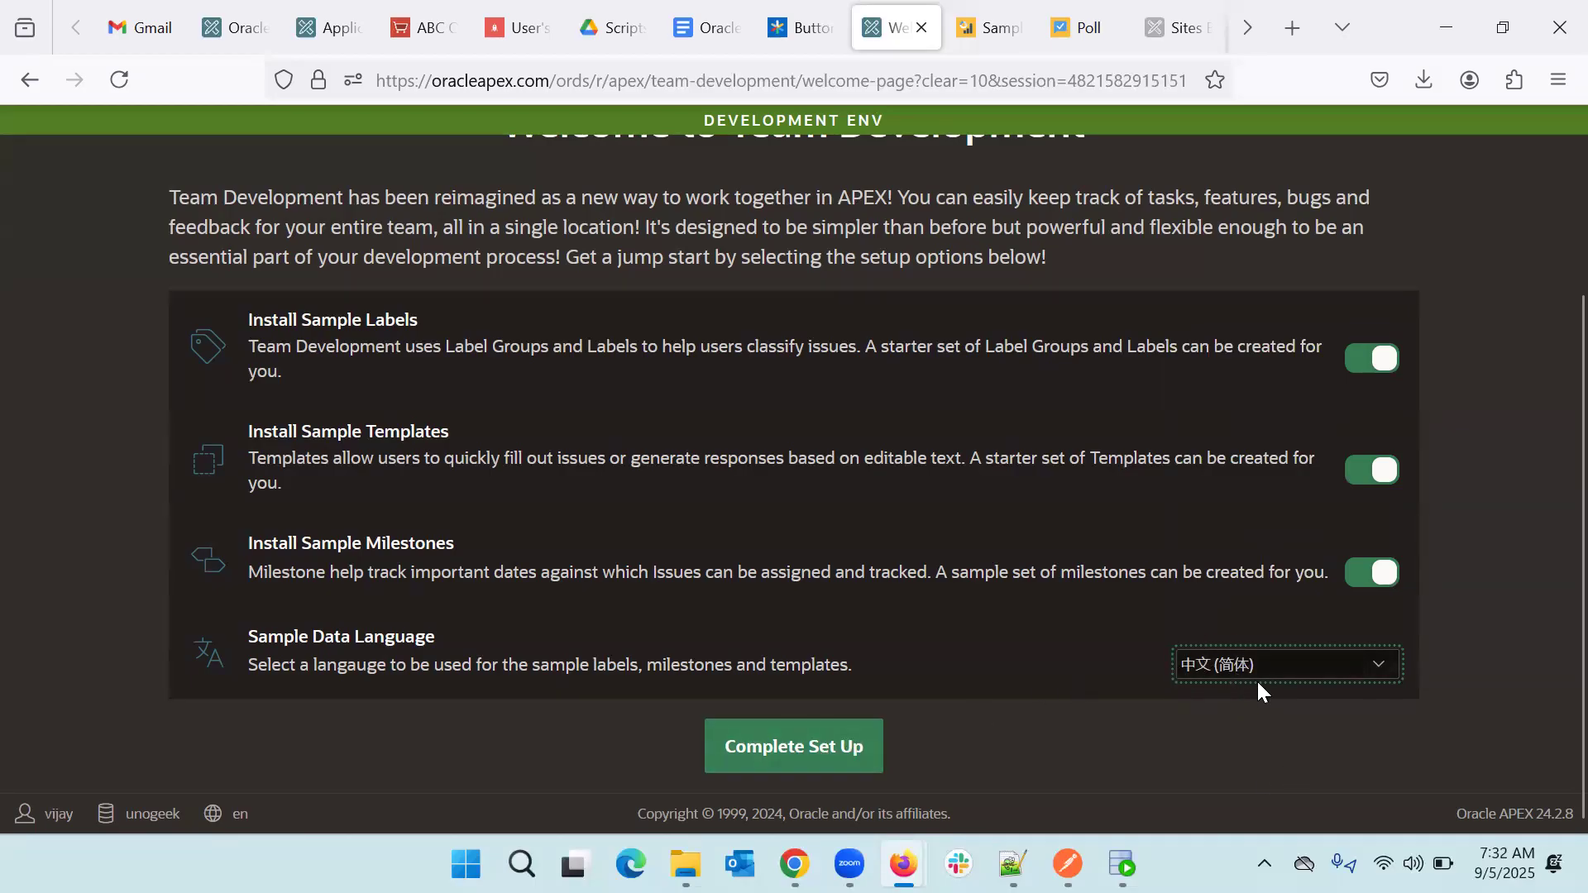
pyautogui.click(804, 753)
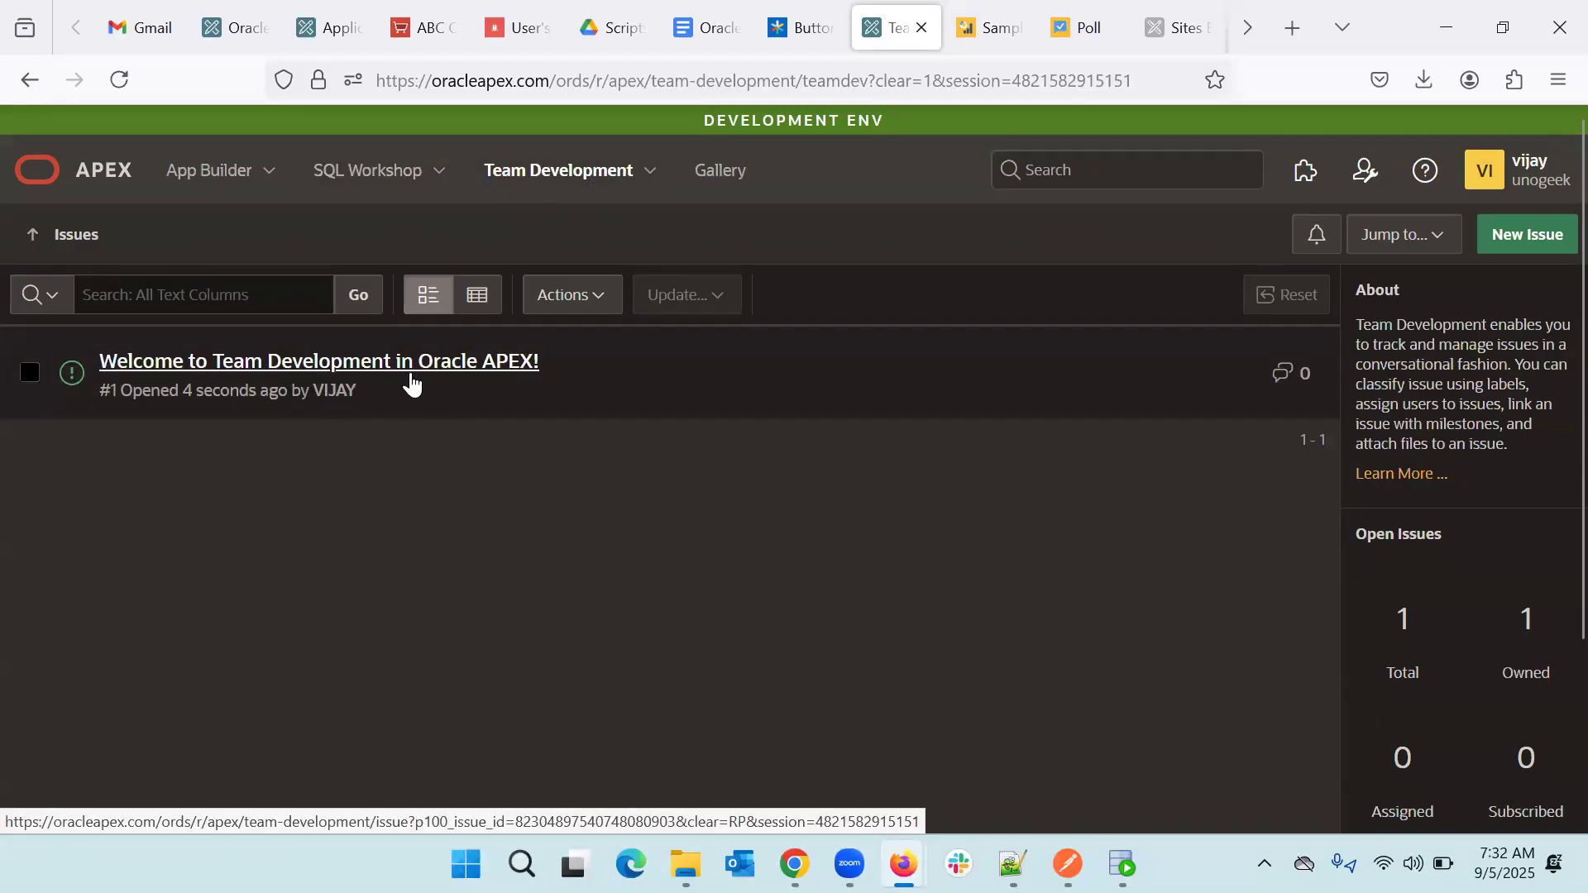
# - View the Chinese sample label groups on the Team Development Labels page
pyautogui.click(653, 178)
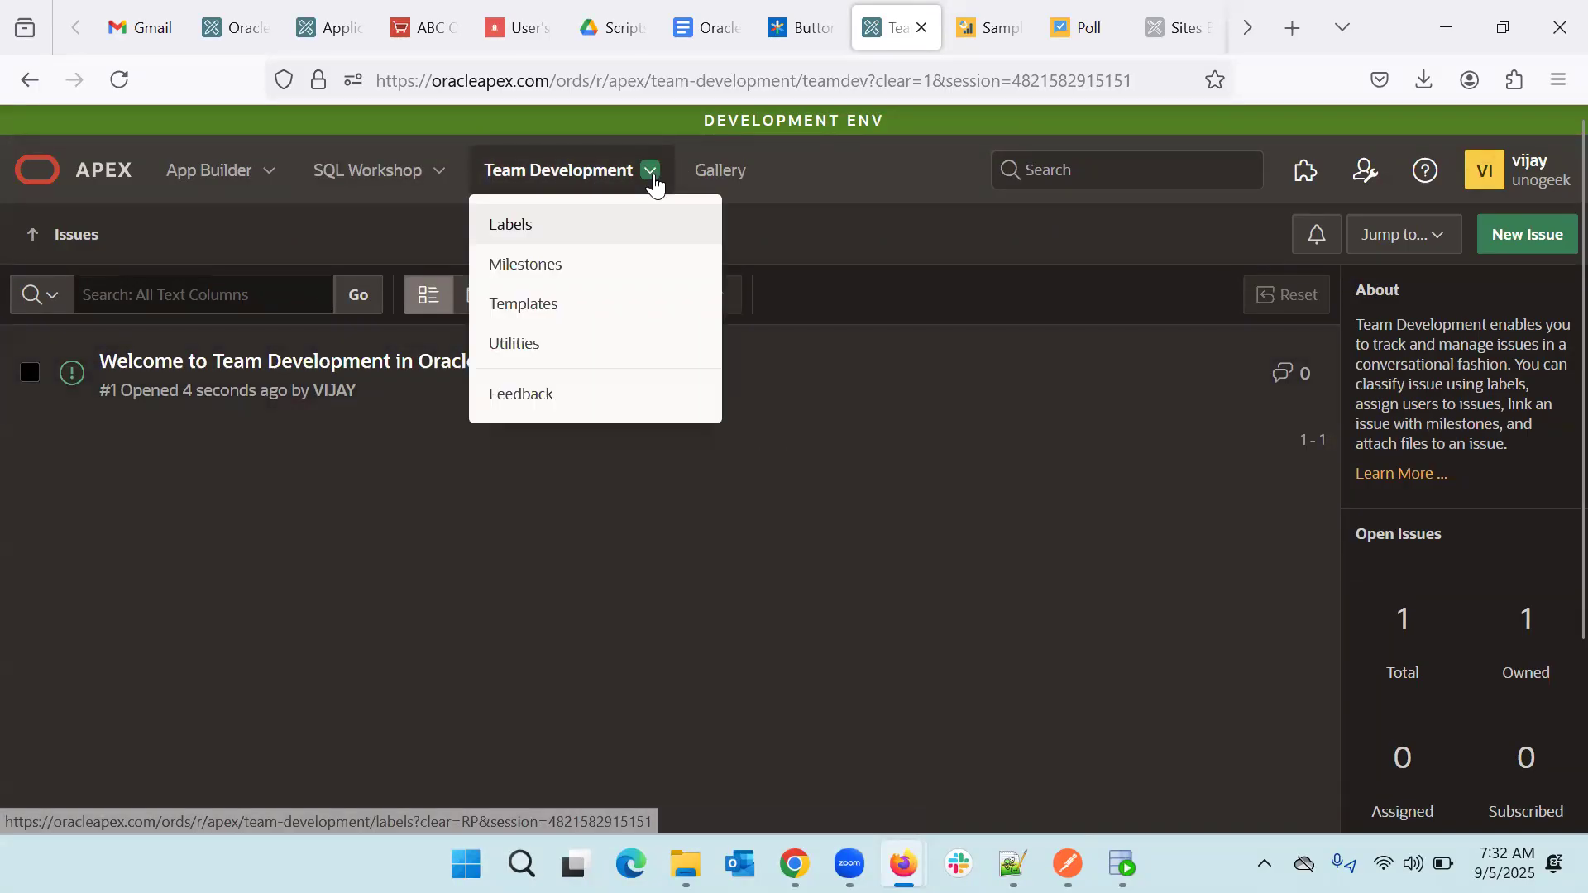
pyautogui.click(534, 236)
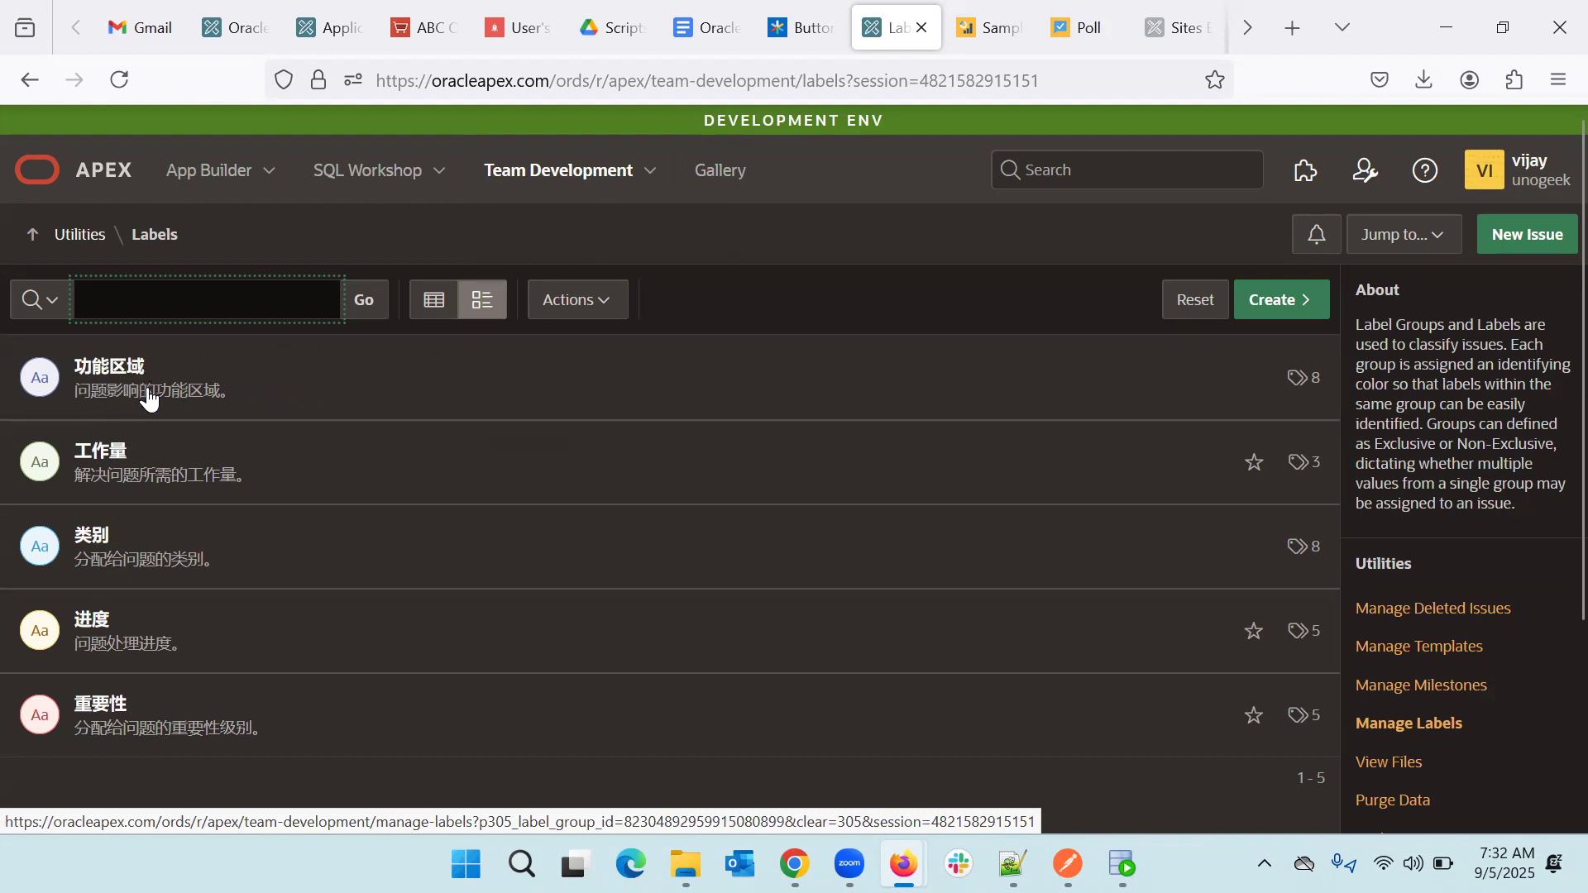
pyautogui.scroll(-2, 144, 465)
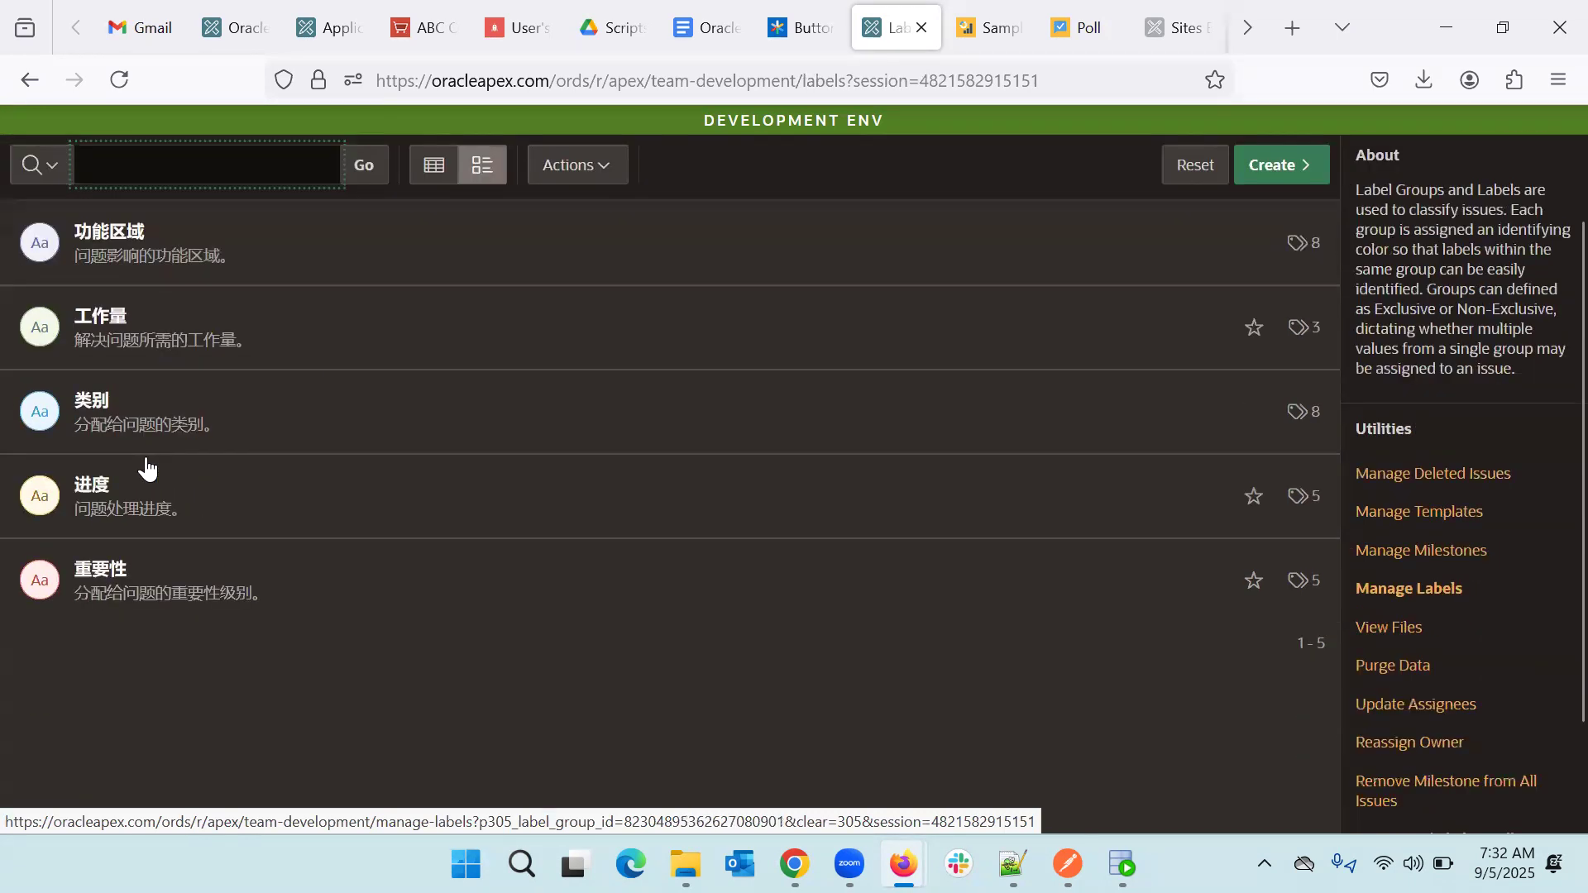
pyautogui.scroll(2, 146, 461)
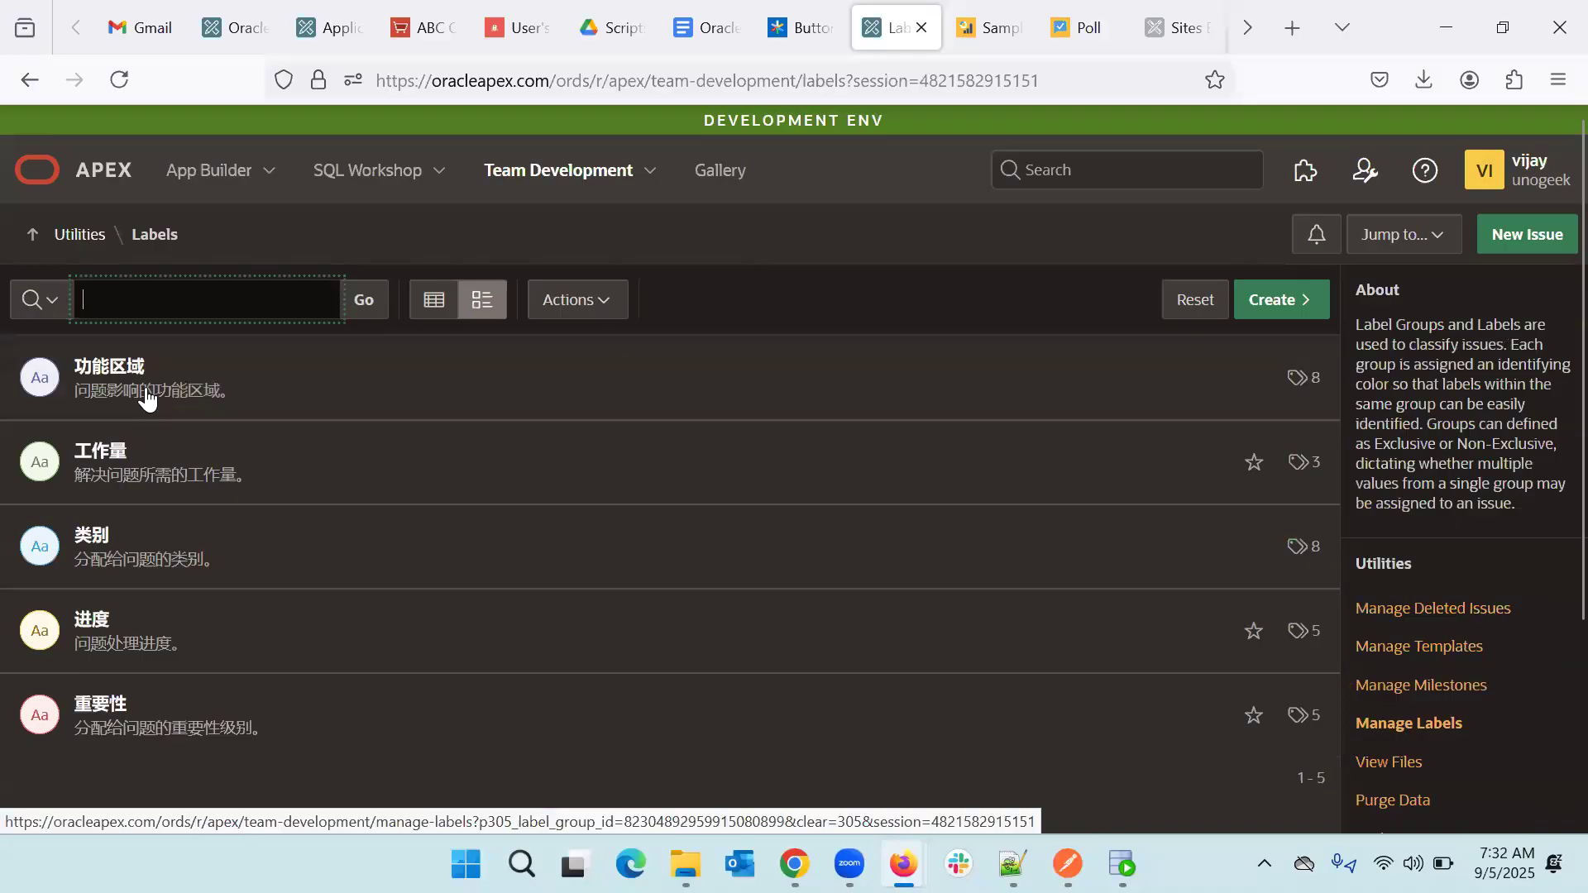
# - Check the three Chinese sample milestones, then go to Team Development Utilities
pyautogui.click(652, 172)
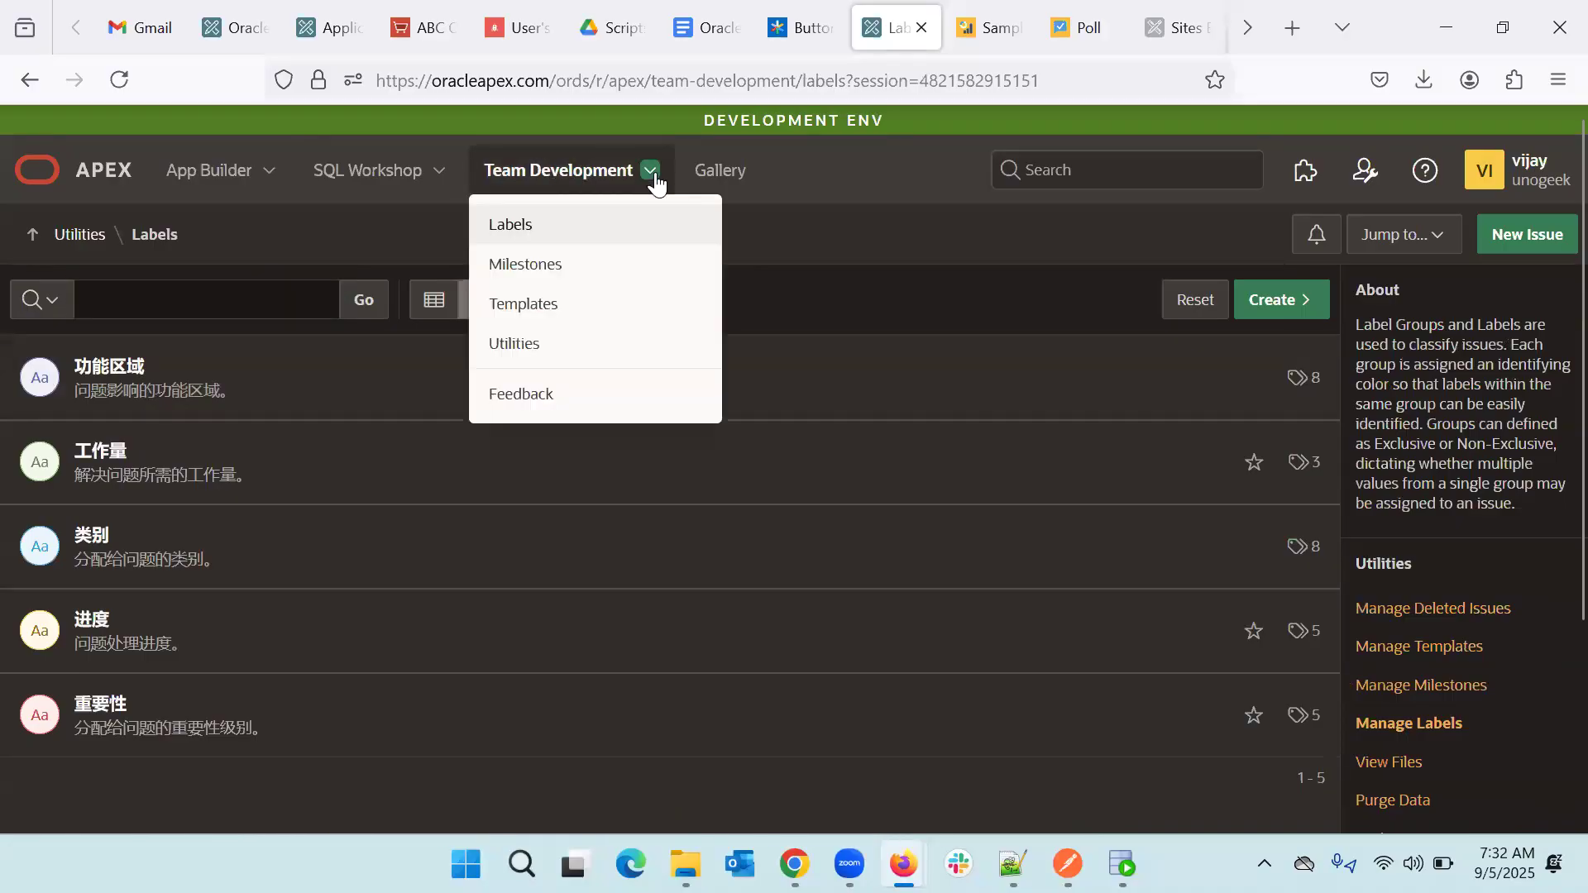
pyautogui.click(552, 277)
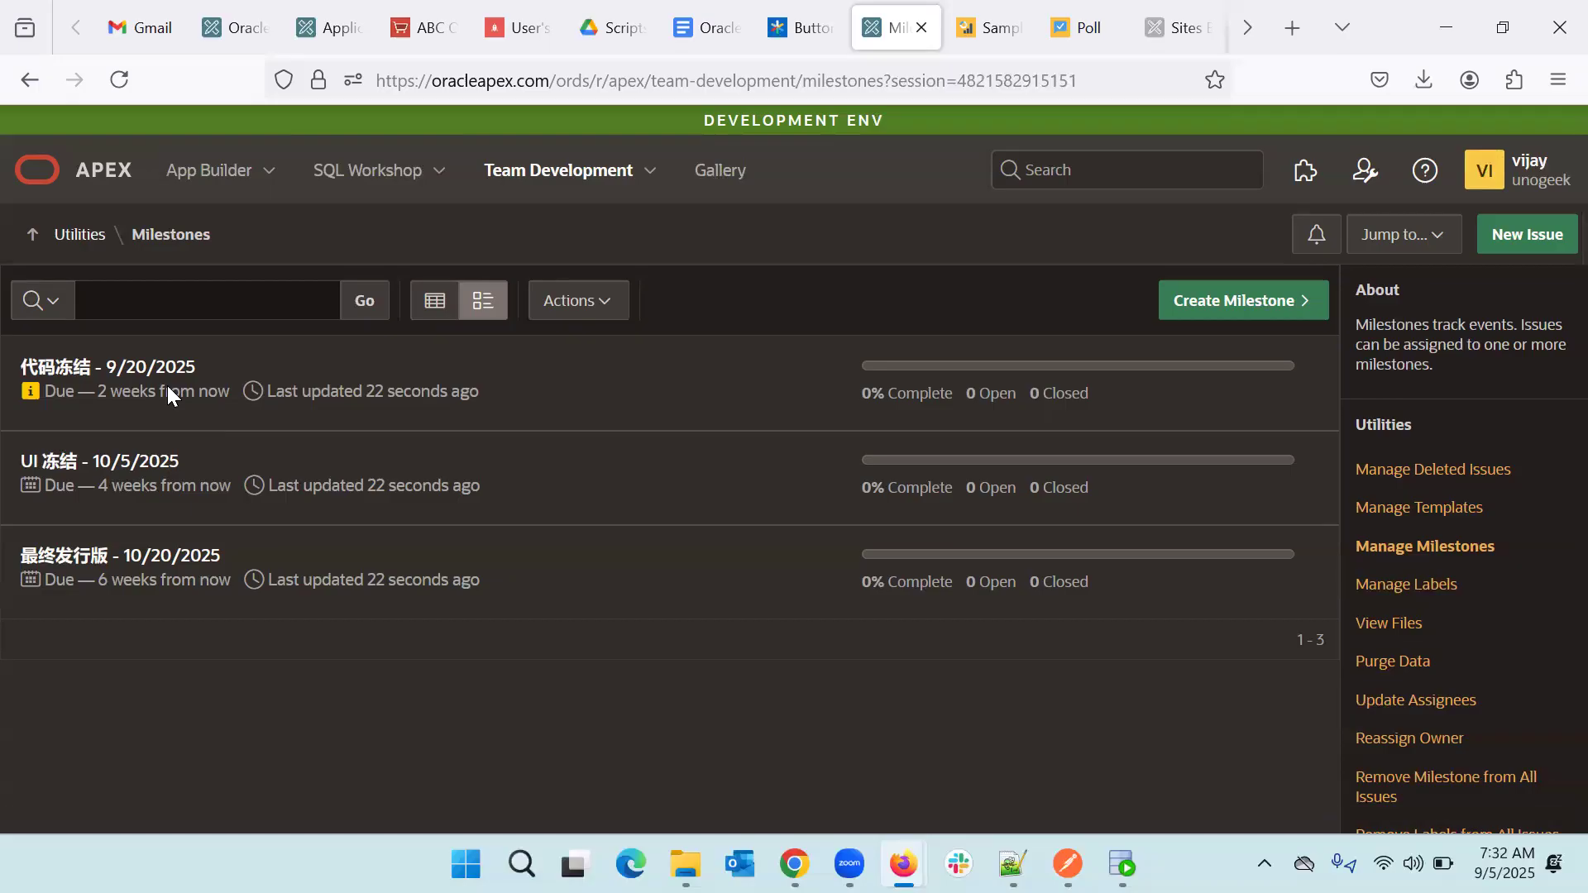
pyautogui.click(650, 174)
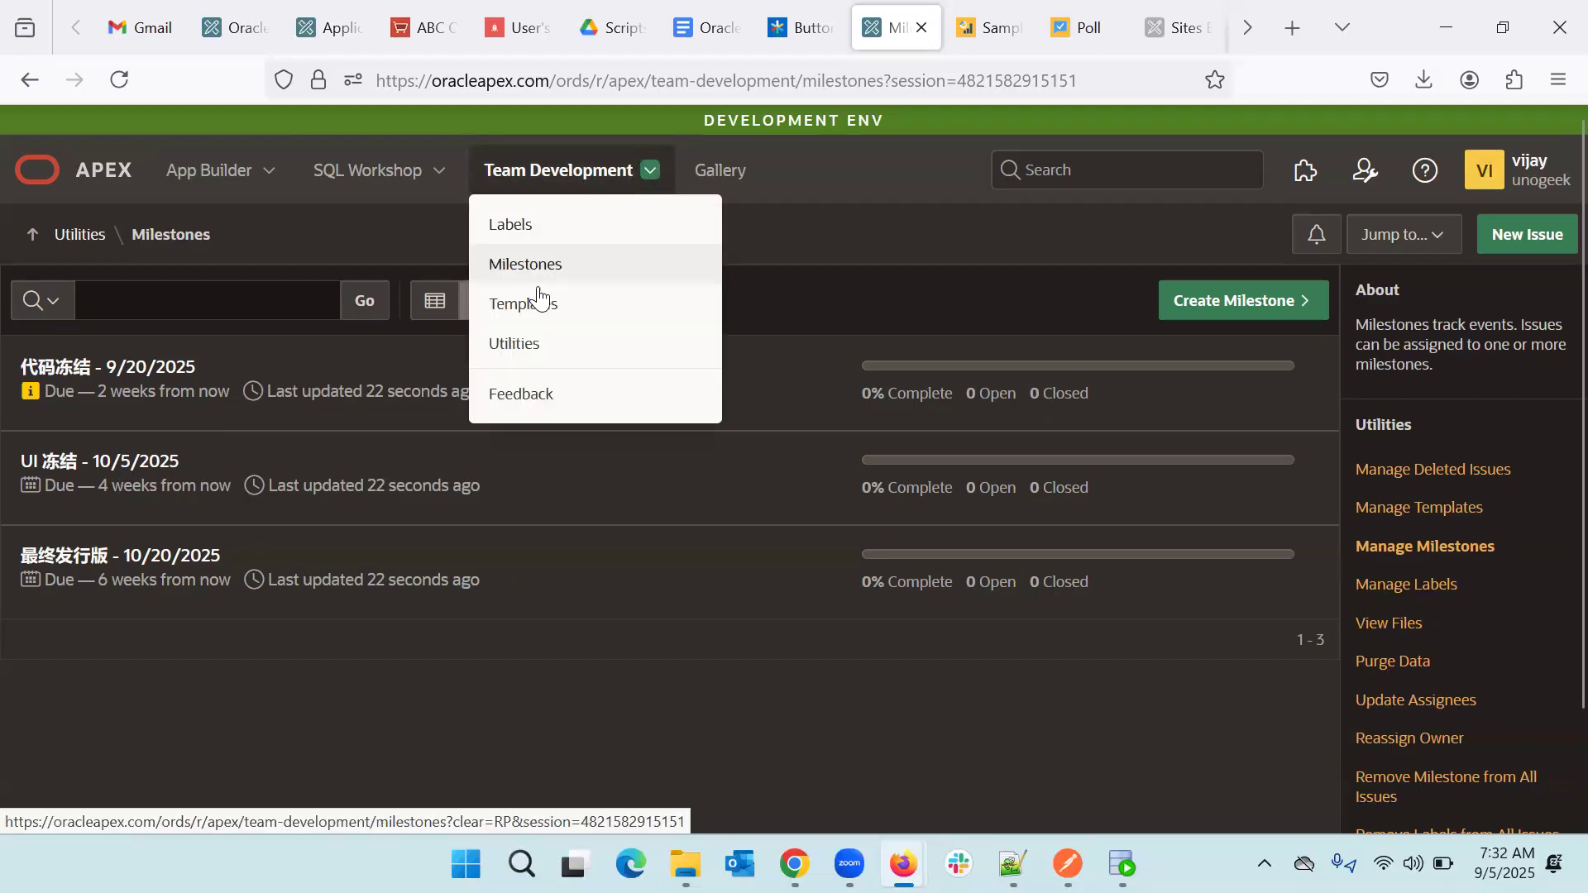
pyautogui.click(525, 351)
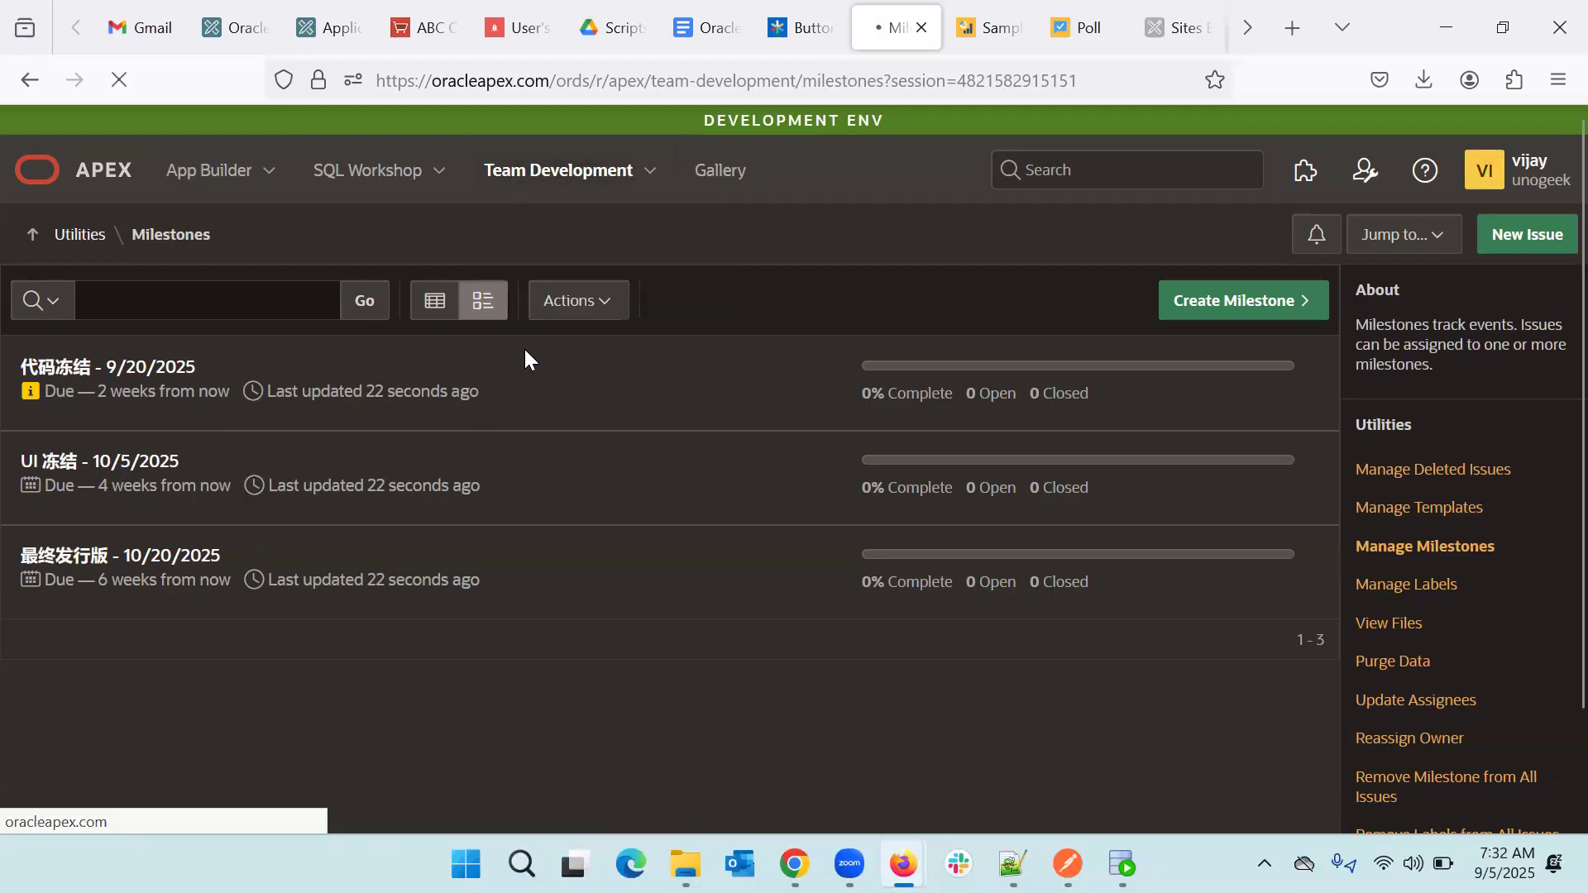
# - Purge Team Development Issues, Milestones, Labels and Templates, confirming the deletion
pyautogui.click(1002, 539)
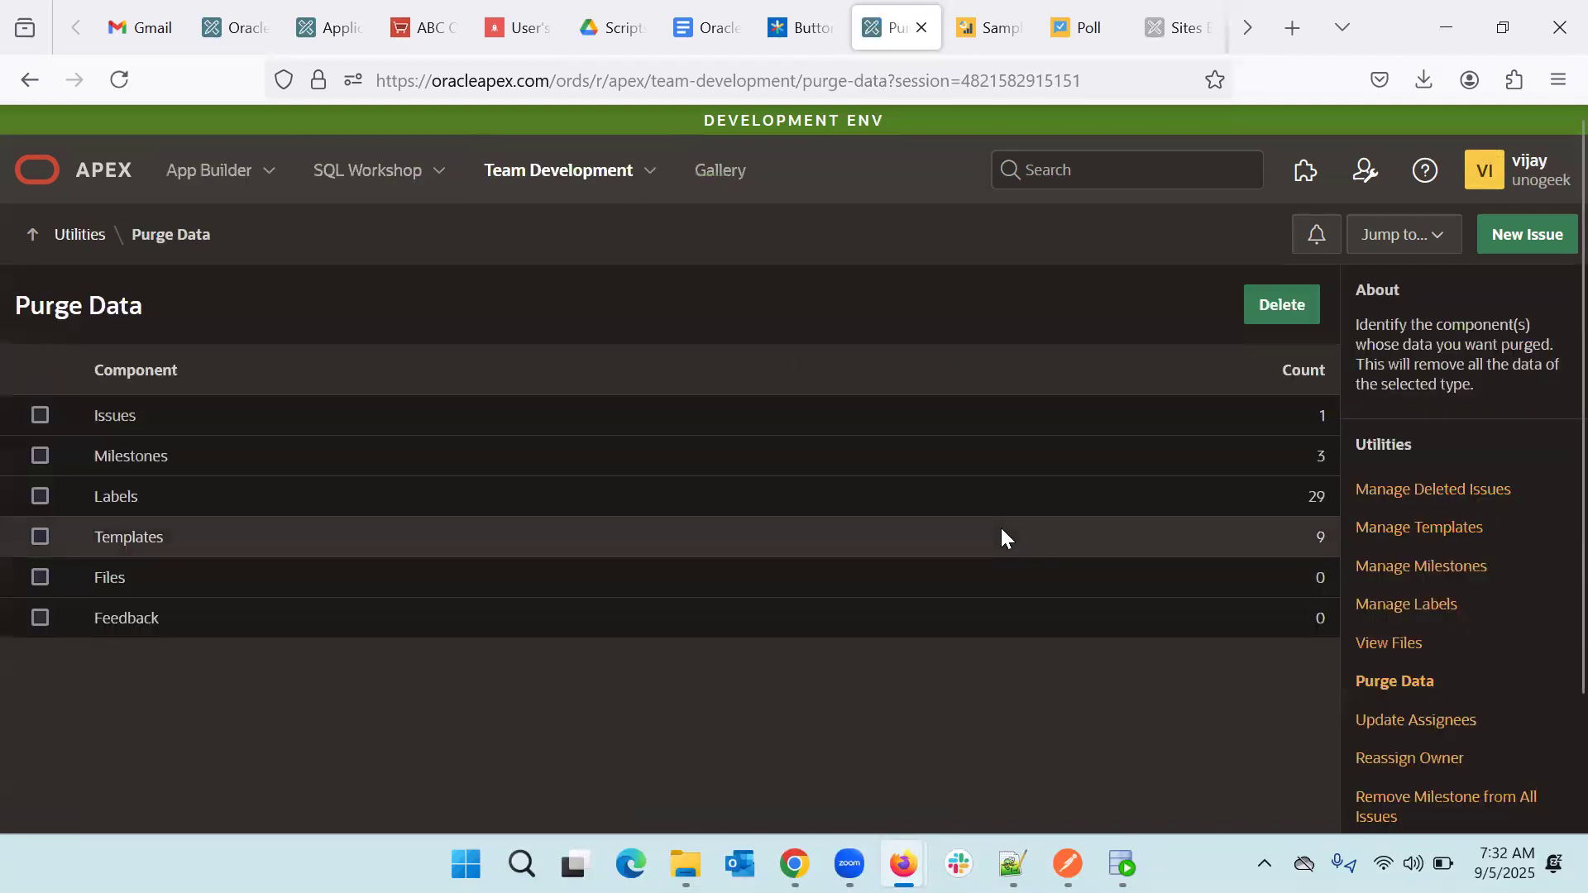
pyautogui.click(41, 416)
pyautogui.click(41, 453)
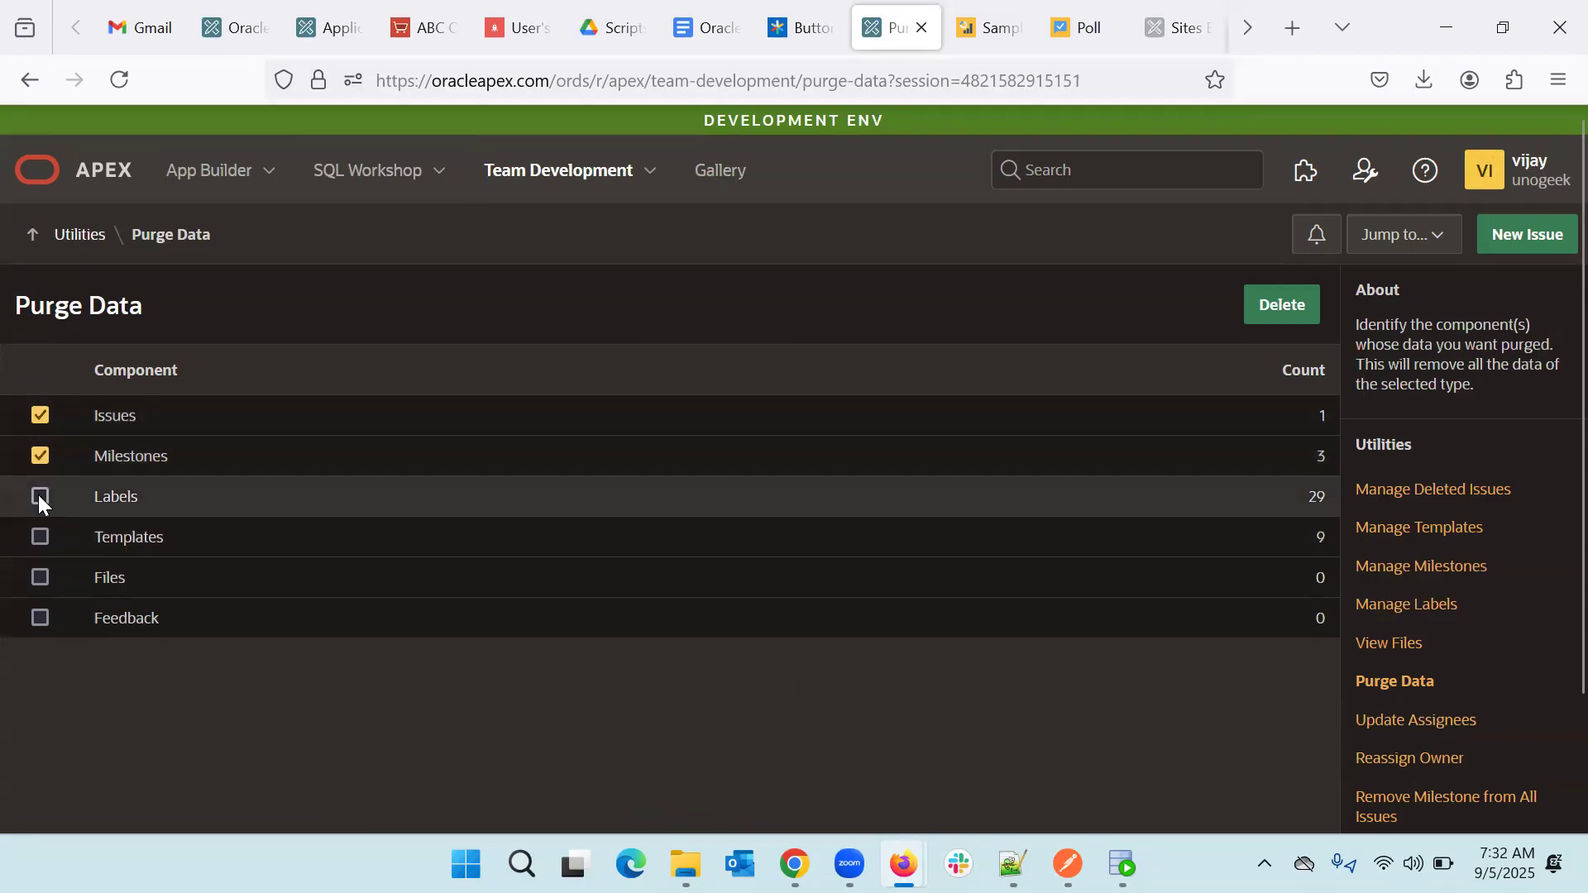
pyautogui.click(40, 496)
pyautogui.click(40, 537)
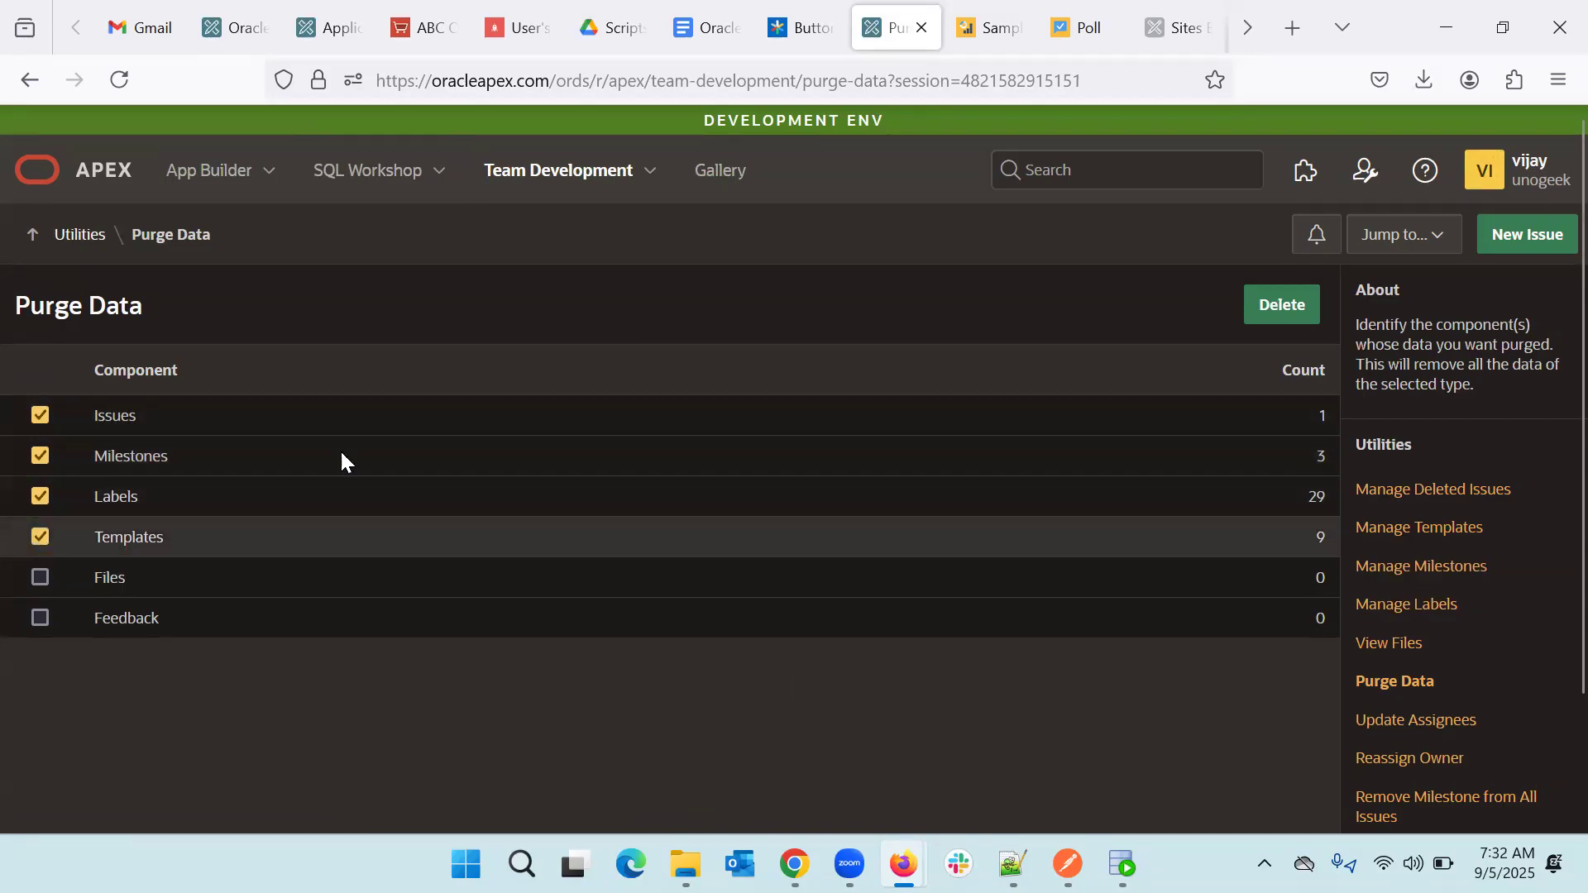
pyautogui.click(1274, 304)
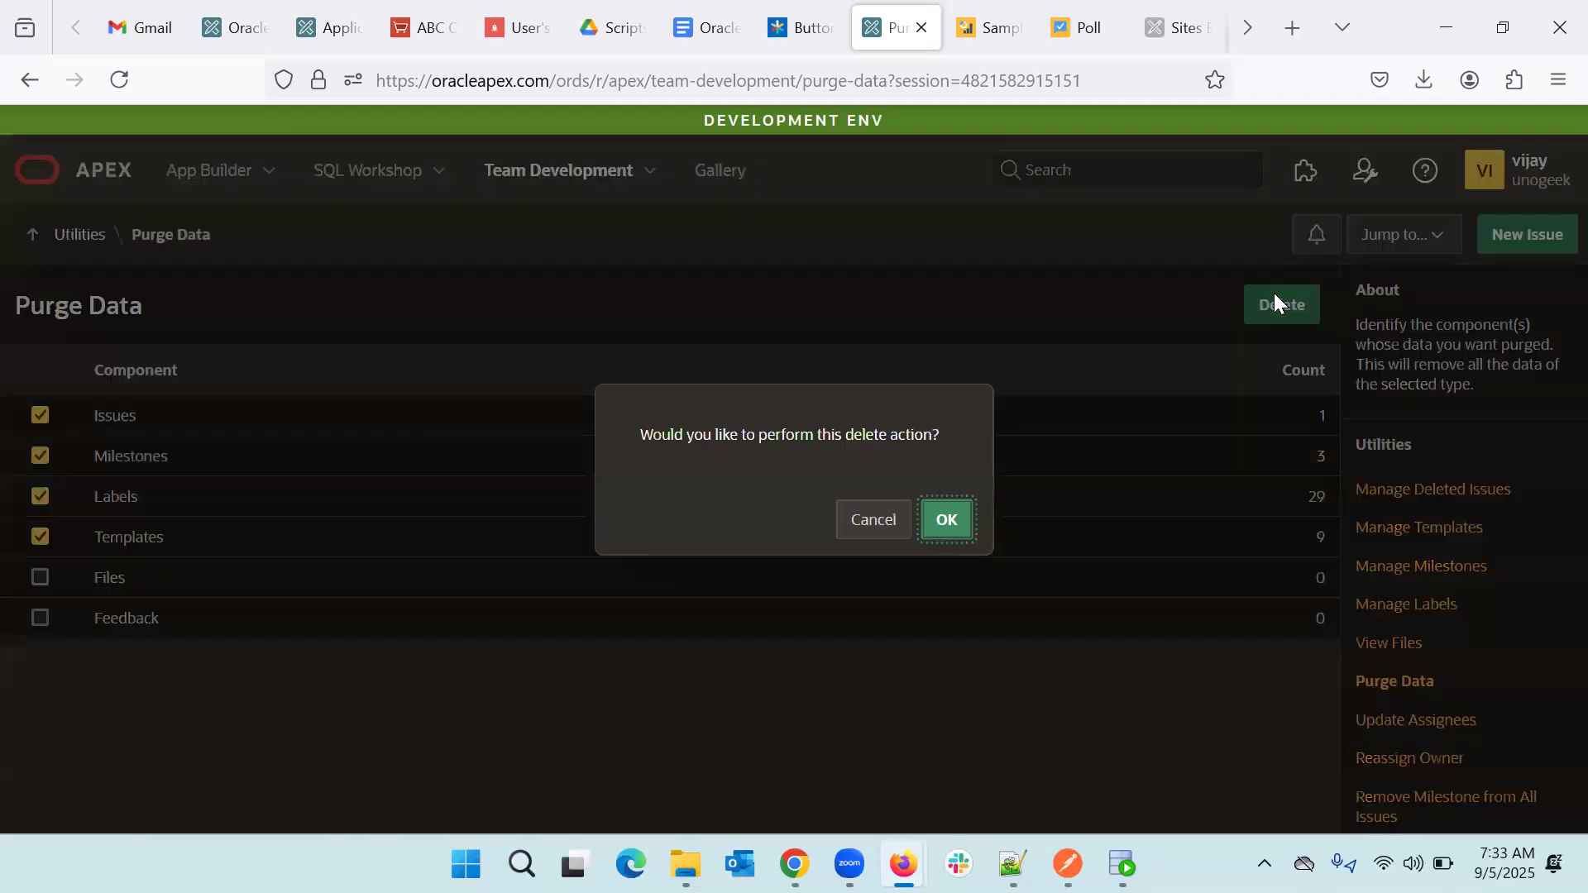
pyautogui.click(948, 523)
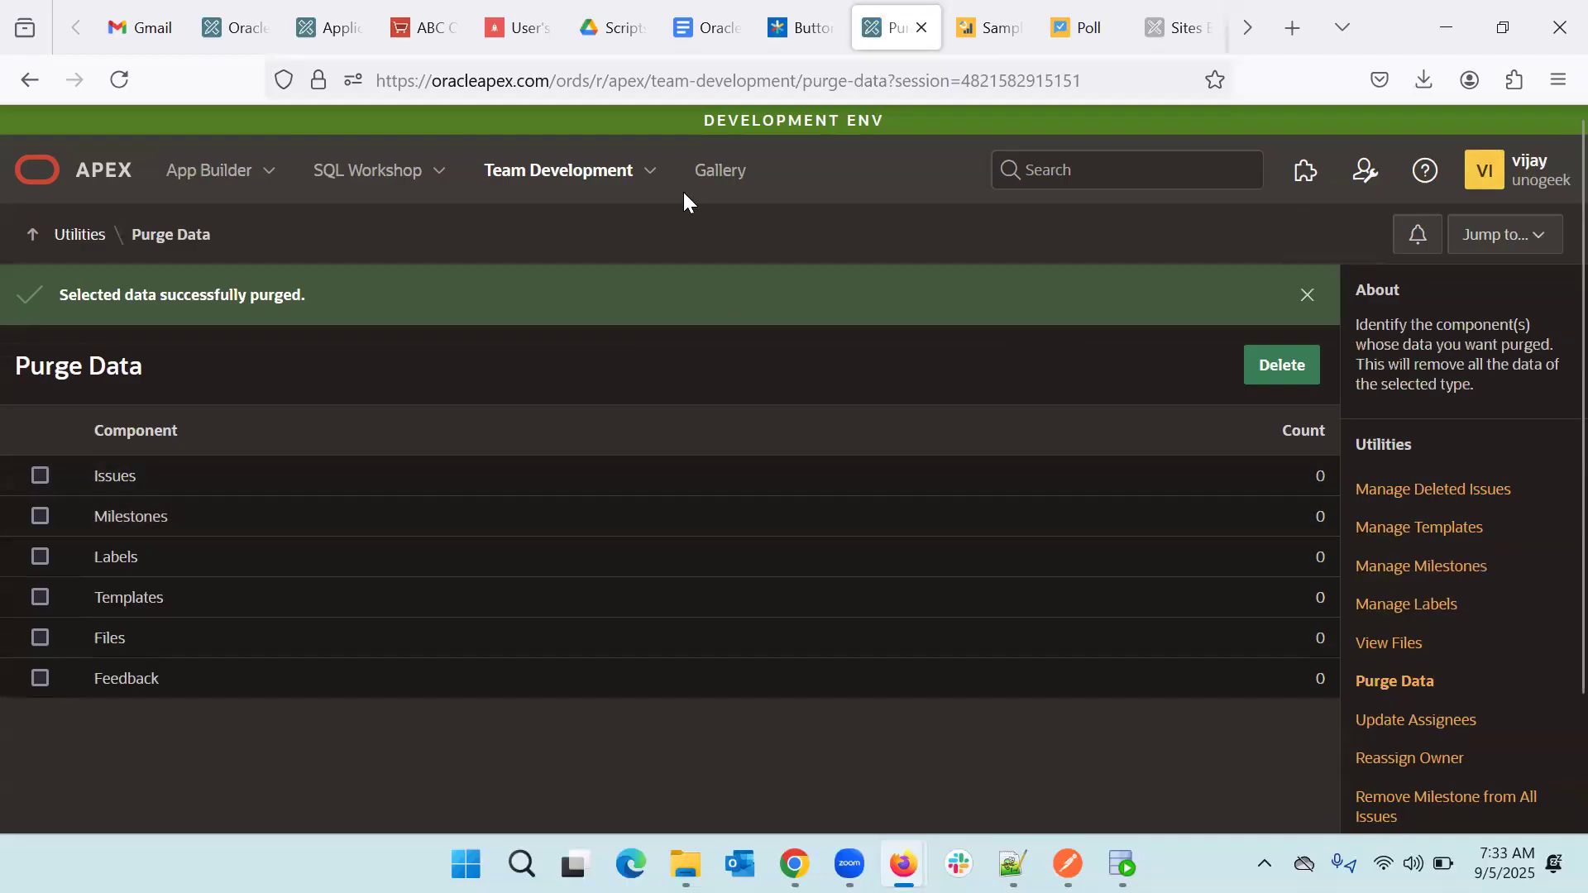
# - Return to the Team Development welcome setup page from the section menu
pyautogui.click(650, 169)
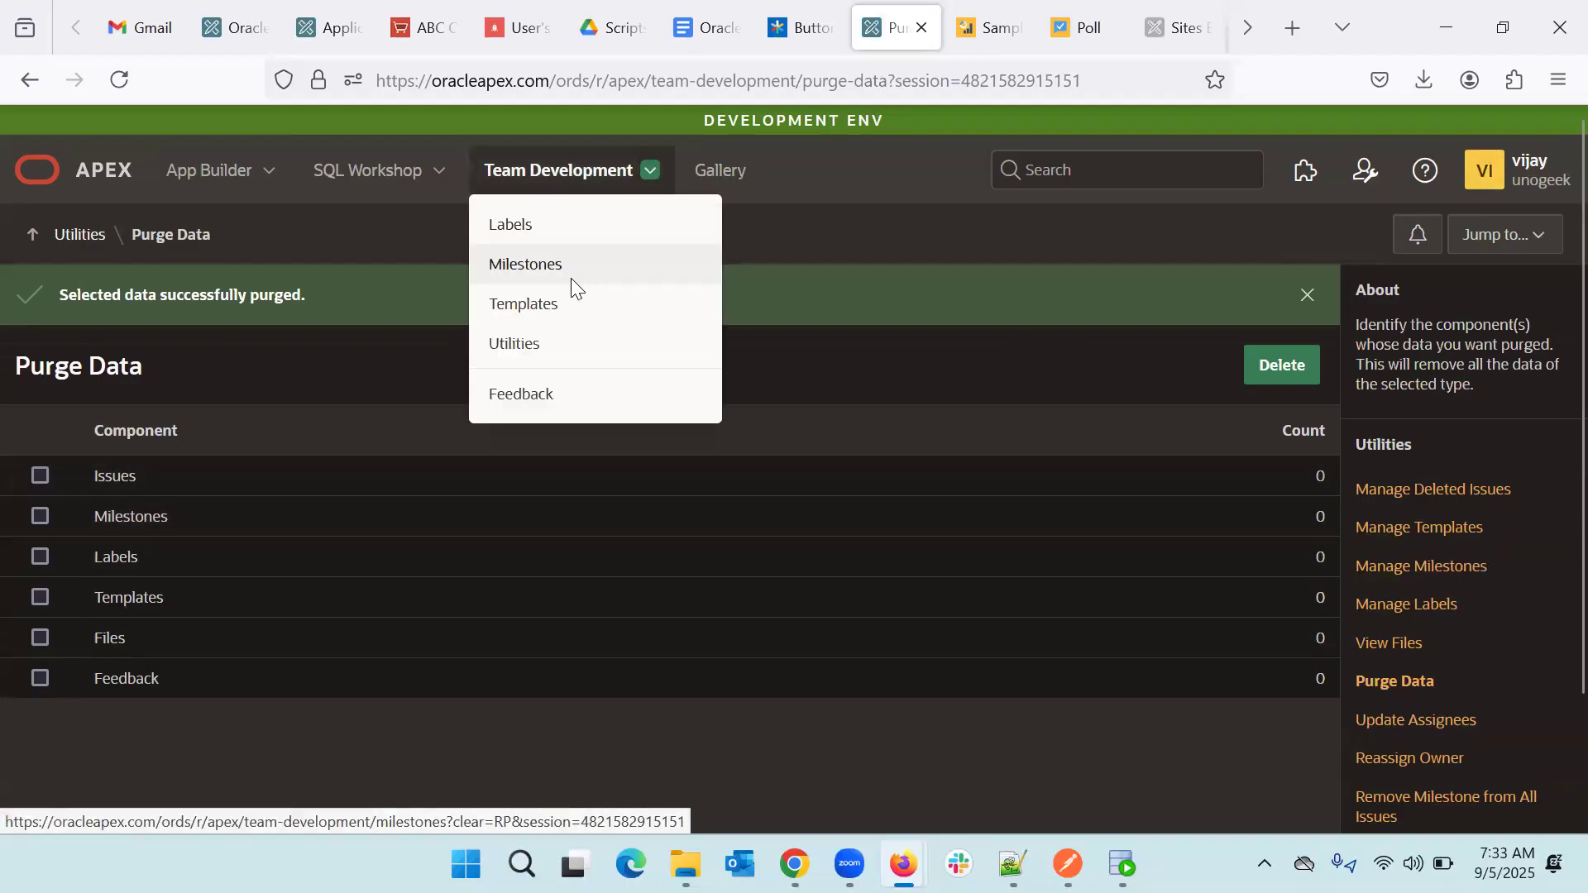
pyautogui.click(525, 173)
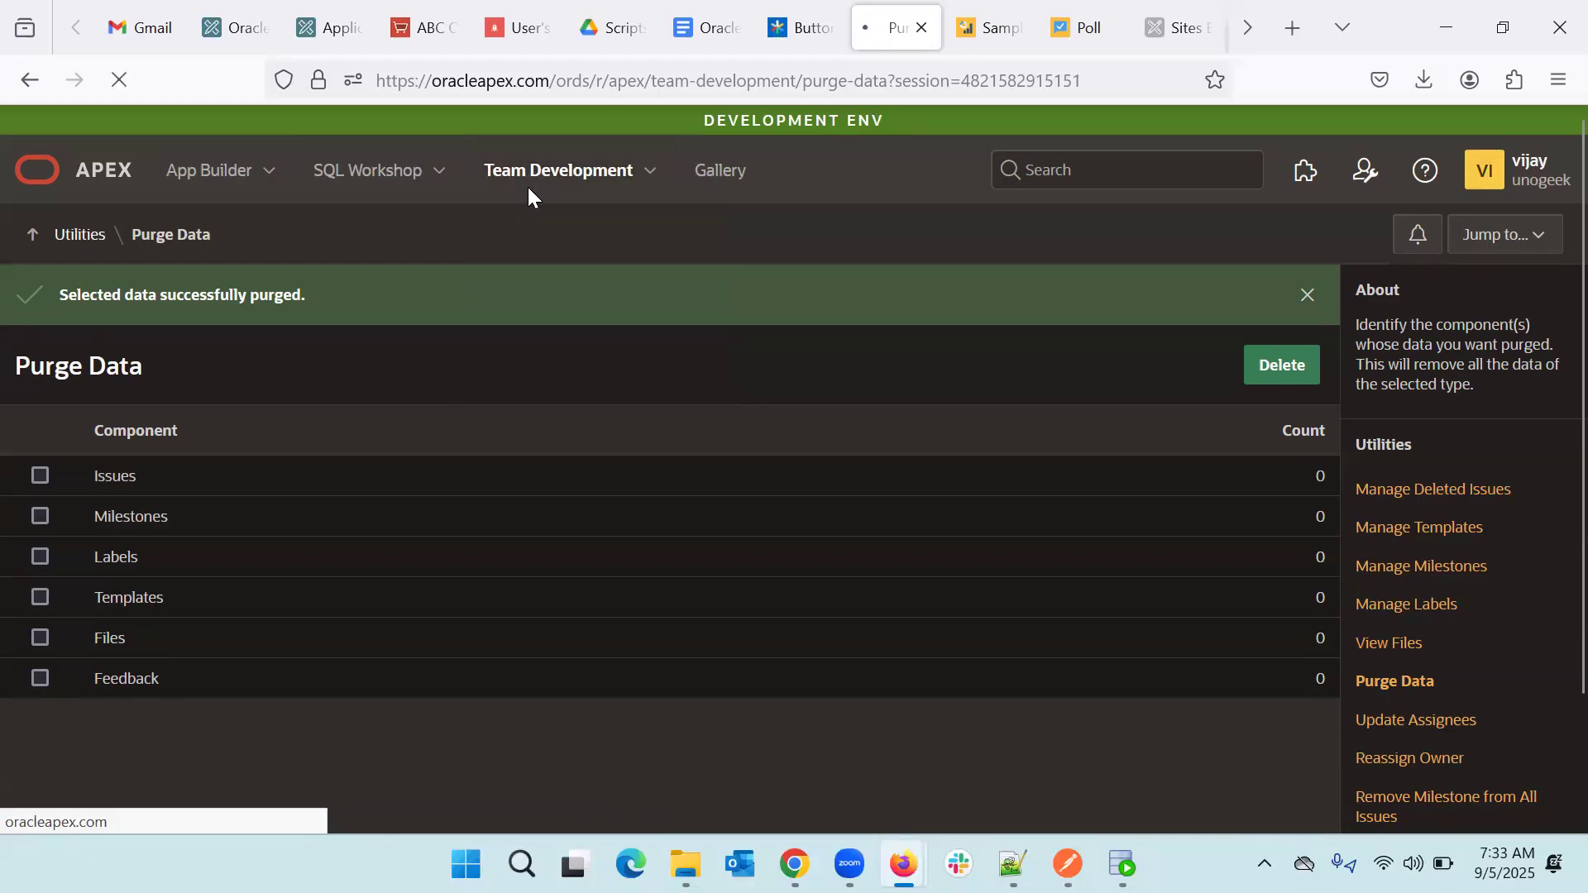
# - Choose English as the sample data language and complete the Team Development setup
pyautogui.scroll(-3, 657, 510)
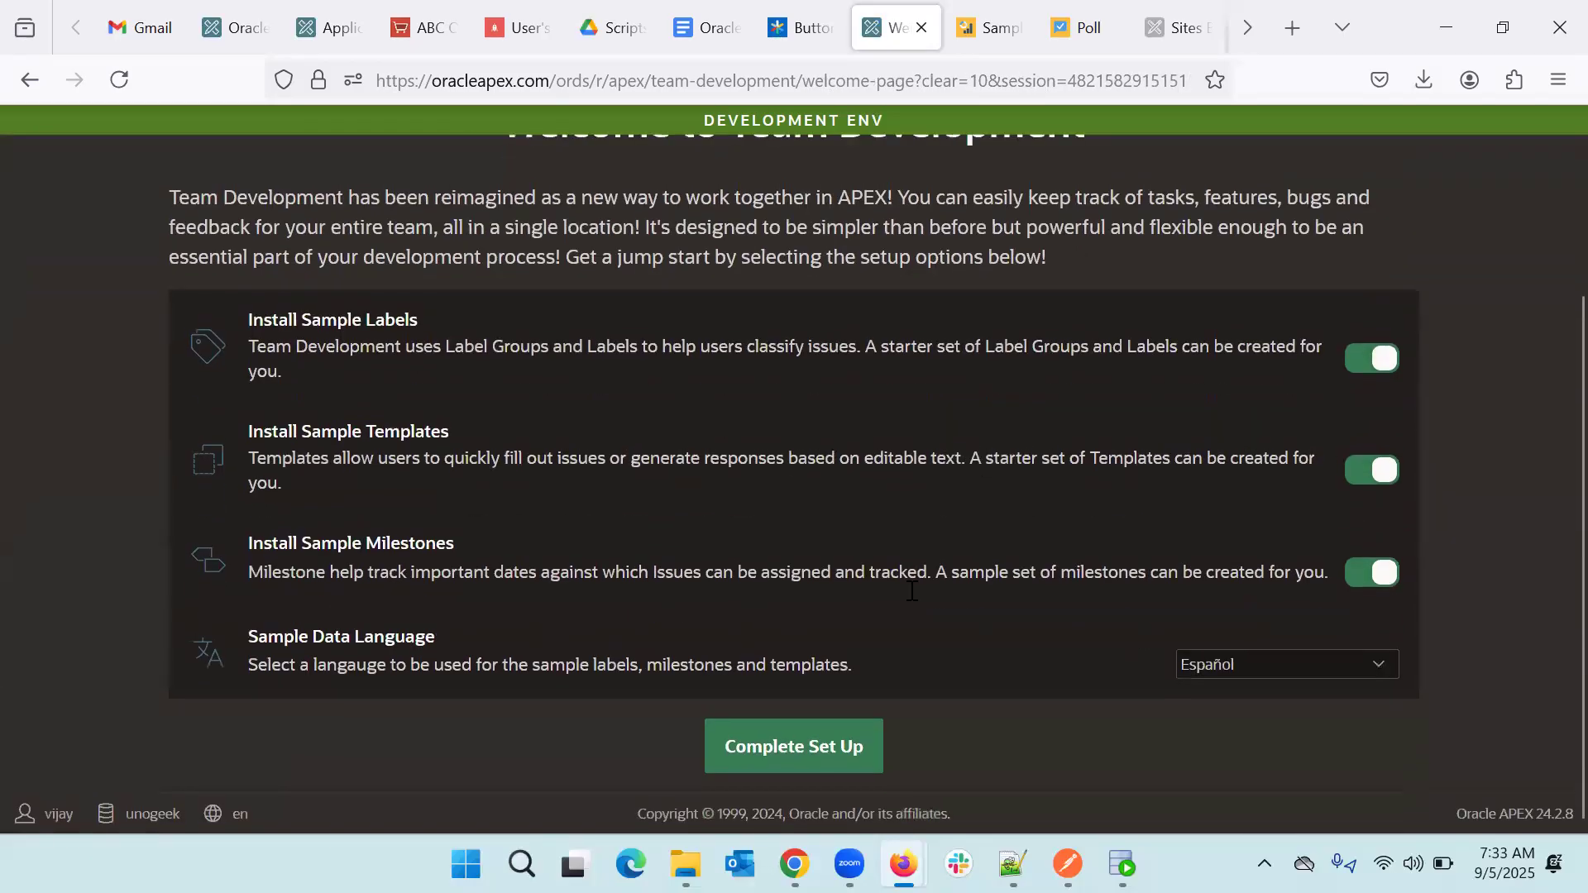
pyautogui.click(1357, 674)
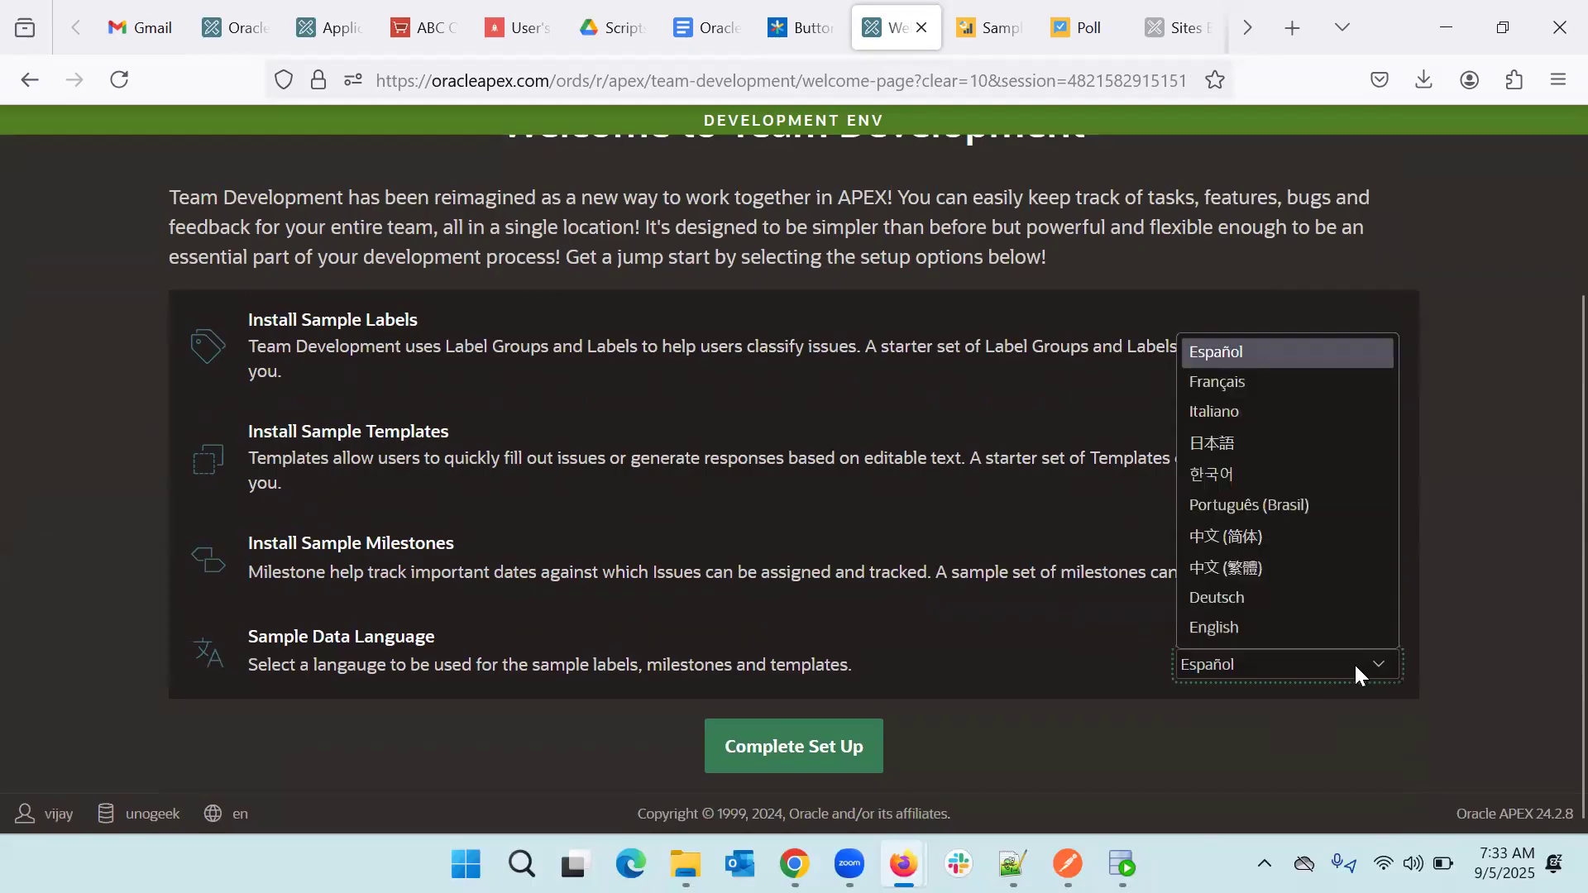
pyautogui.click(1253, 630)
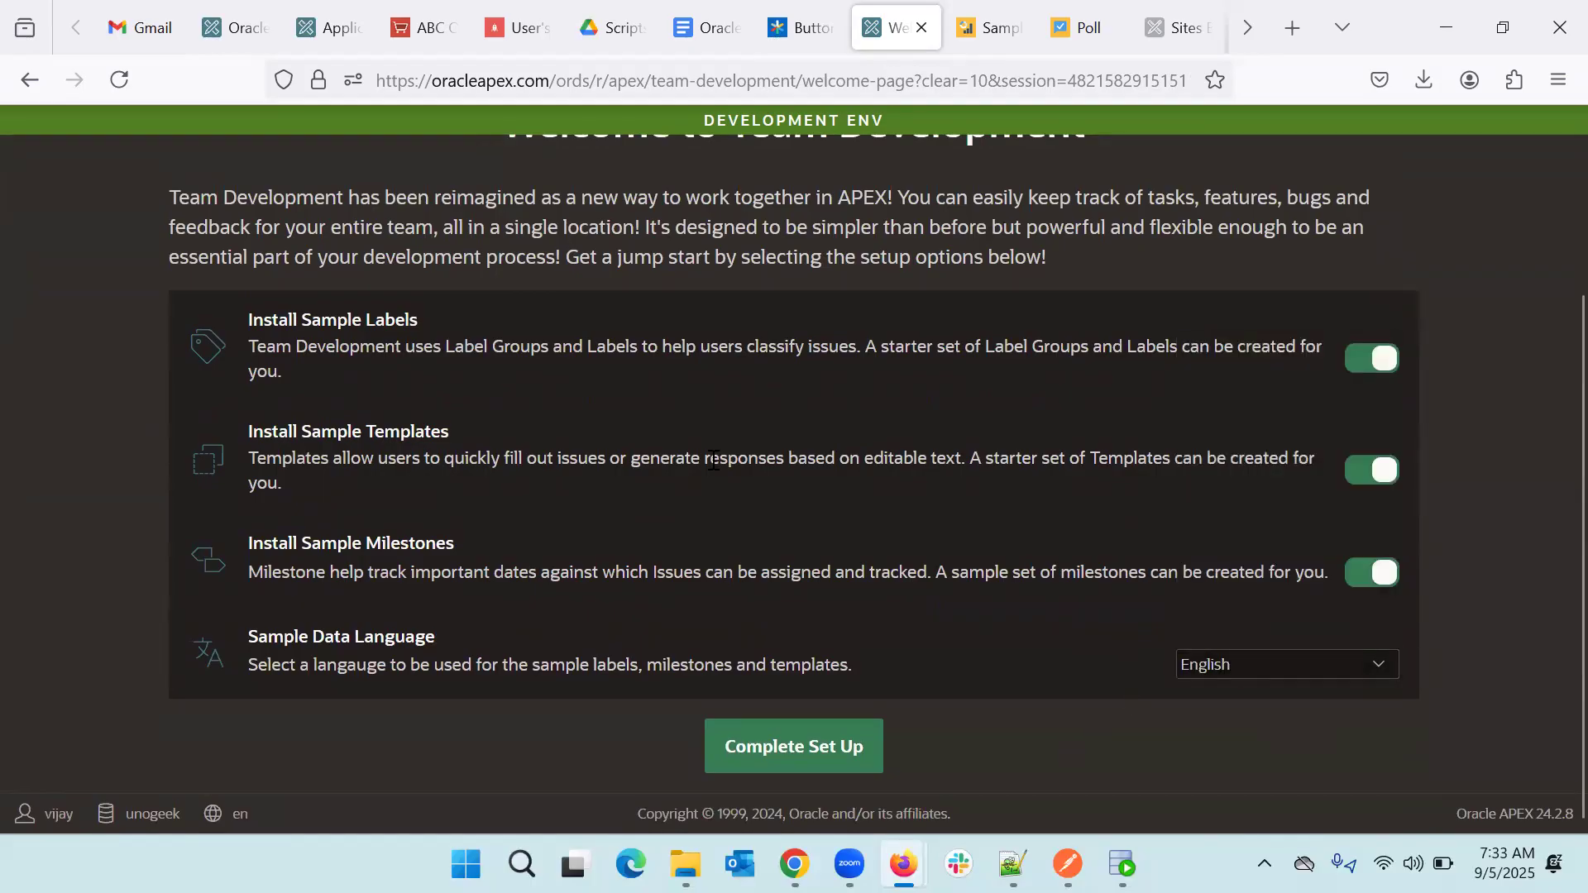
pyautogui.click(852, 756)
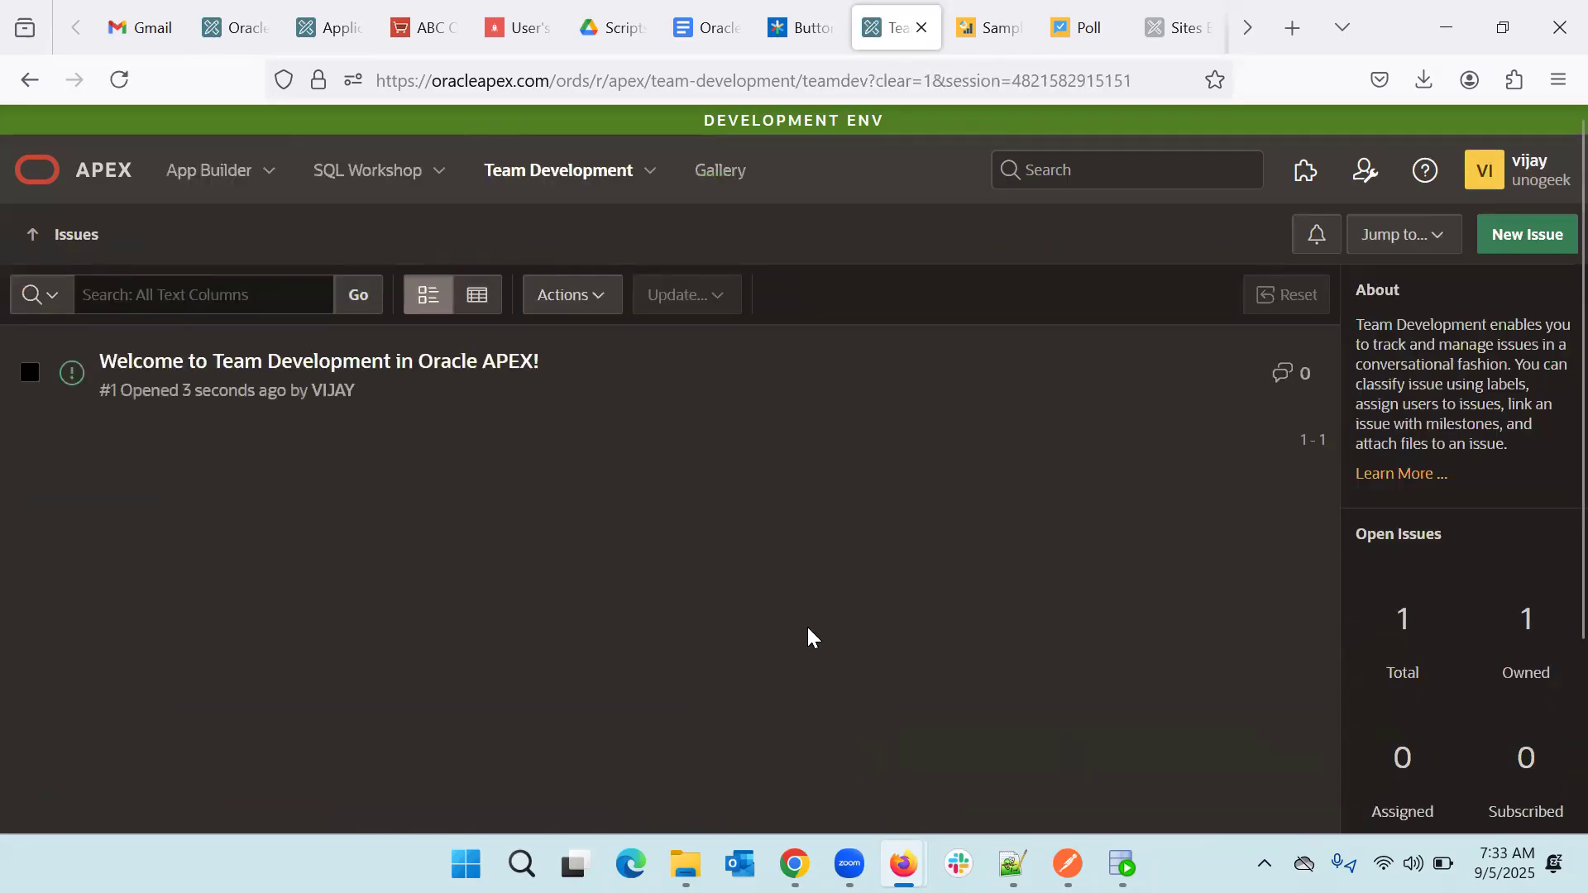
# - Open the Labels page and review the five English label groups, Category through Progress
pyautogui.click(650, 175)
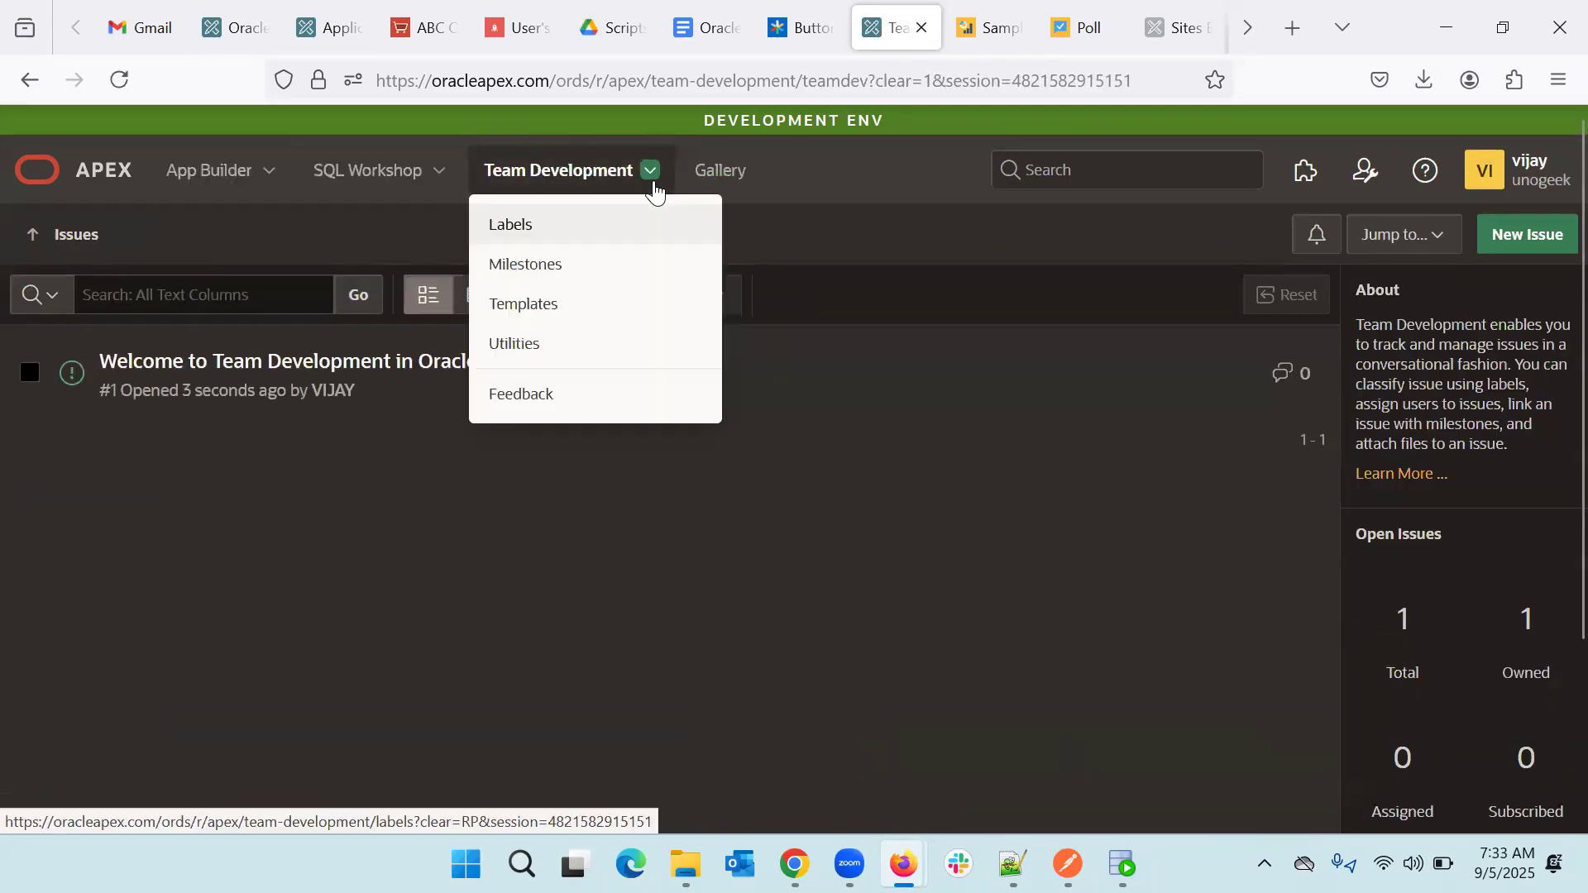
pyautogui.click(564, 235)
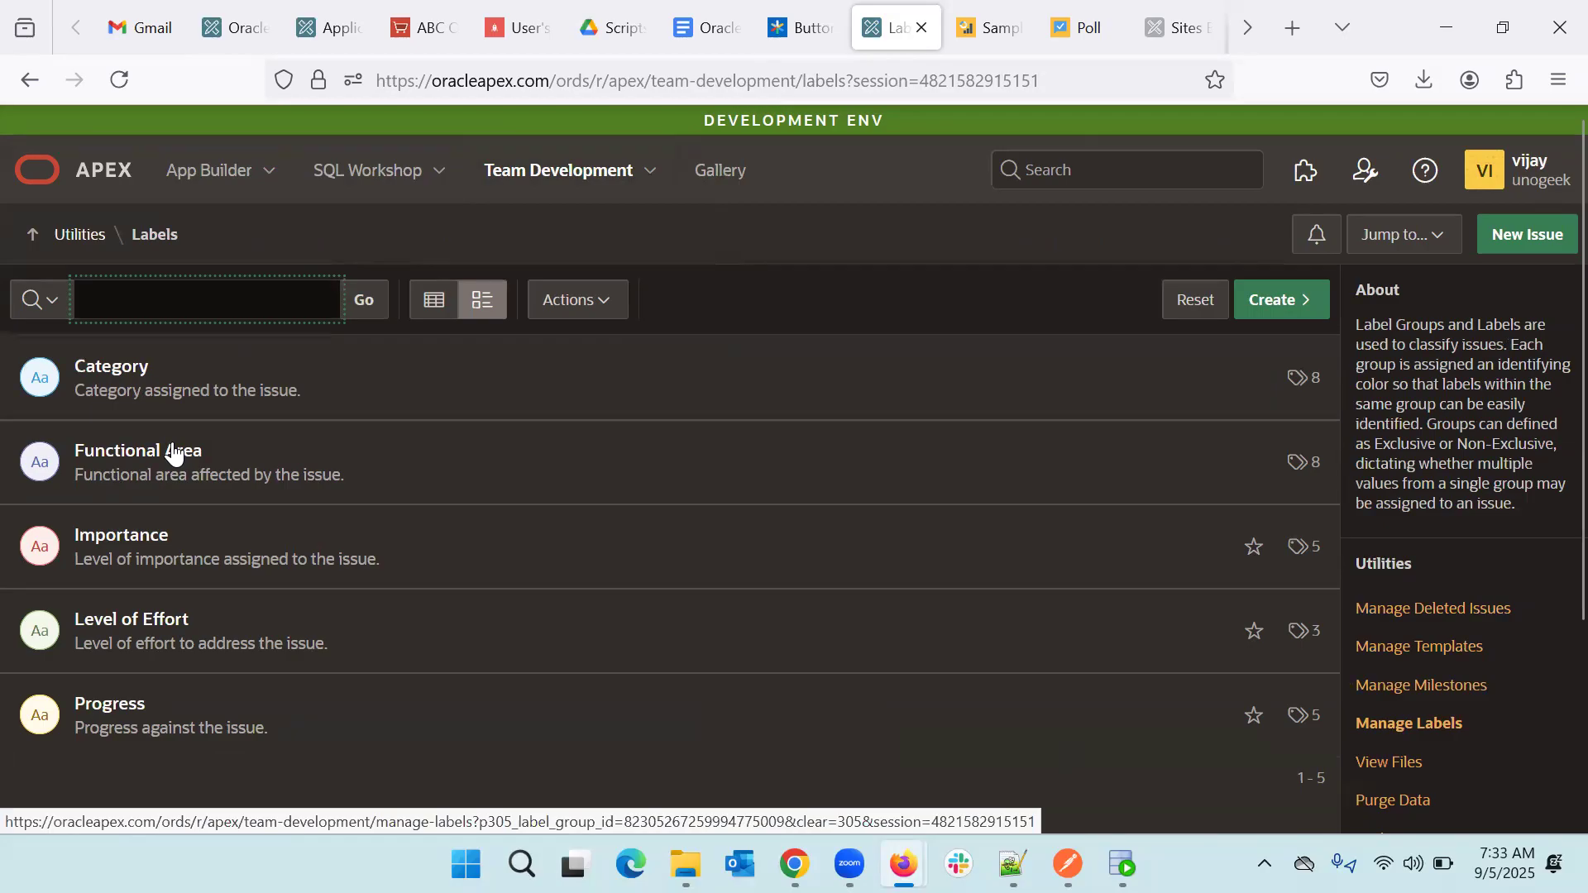
pyautogui.scroll(-3, 172, 453)
pyautogui.scroll(3, 172, 453)
pyautogui.scroll(-3, 306, 384)
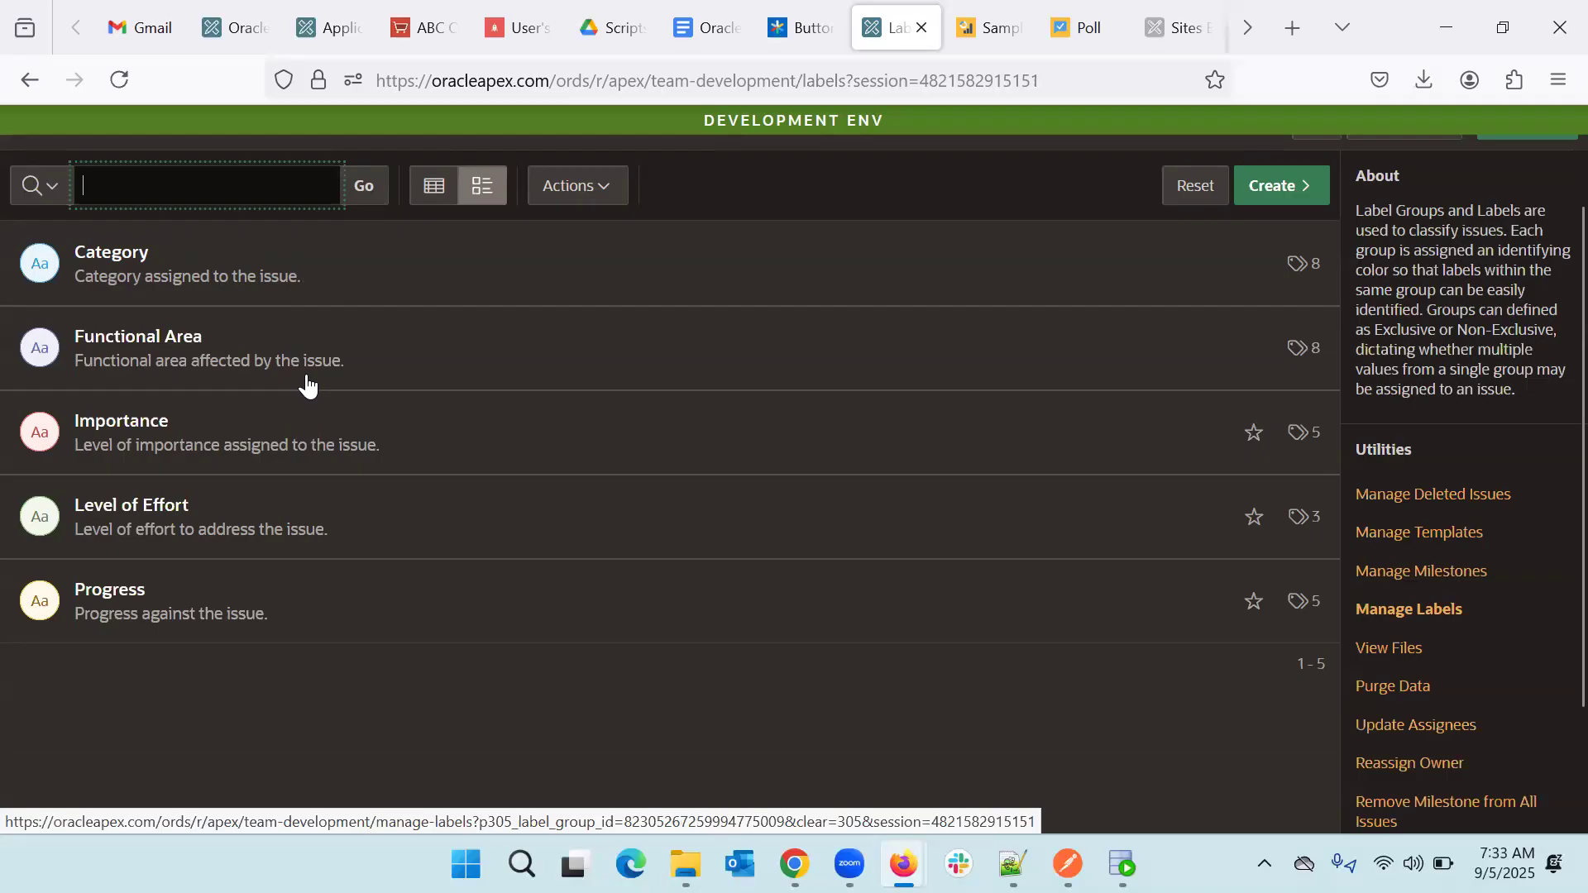
pyautogui.scroll(3, 306, 384)
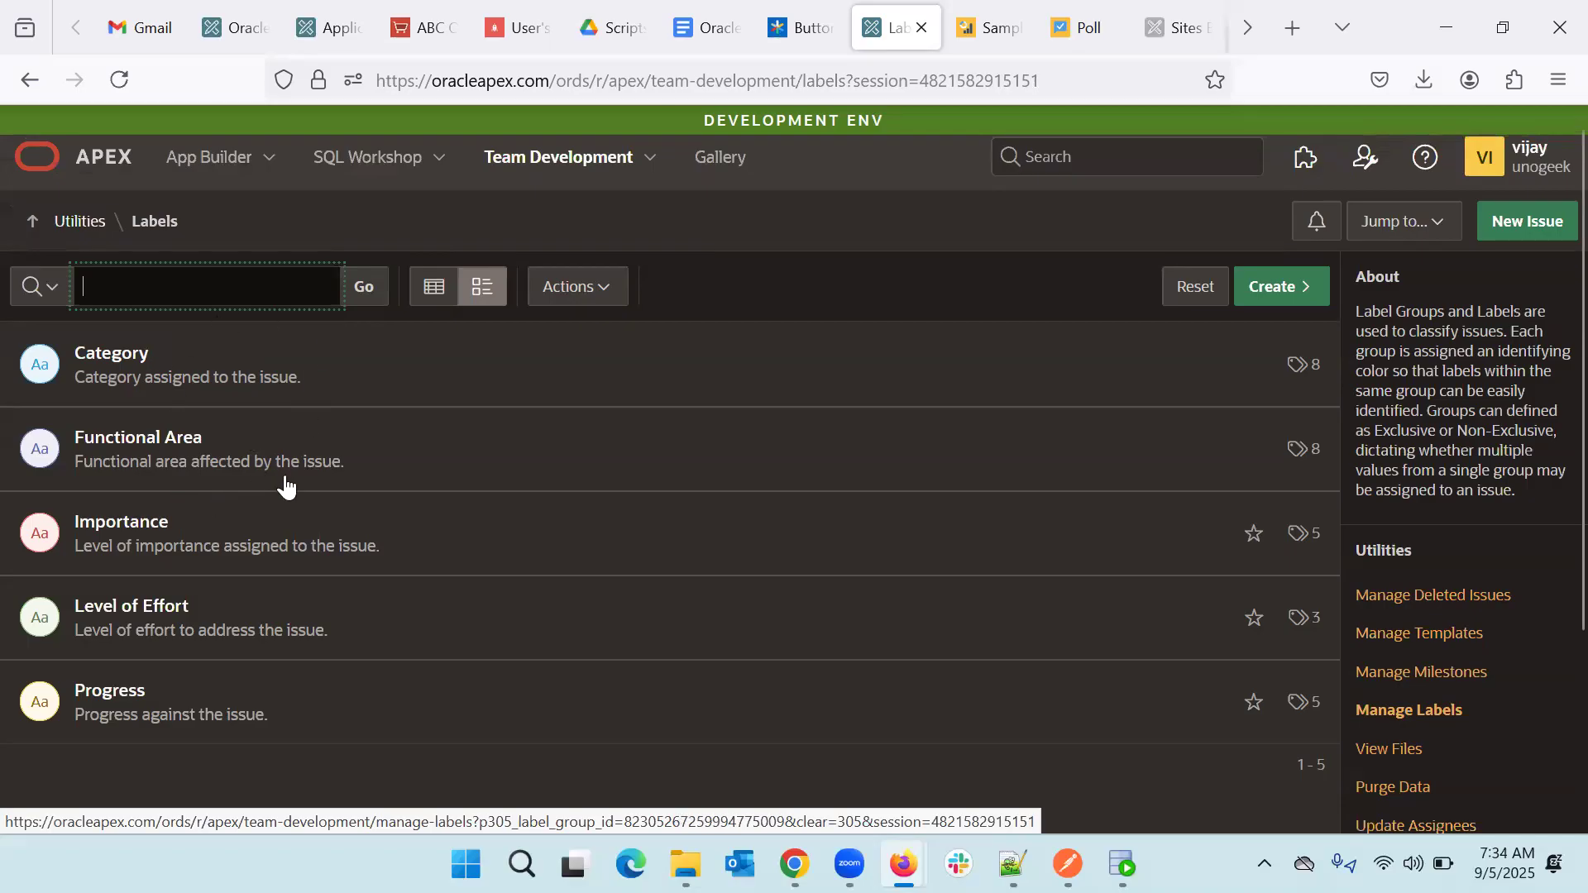
# - Open Manage Labels and switch the label group via Functional Area to Level of Effort
pyautogui.click(114, 371)
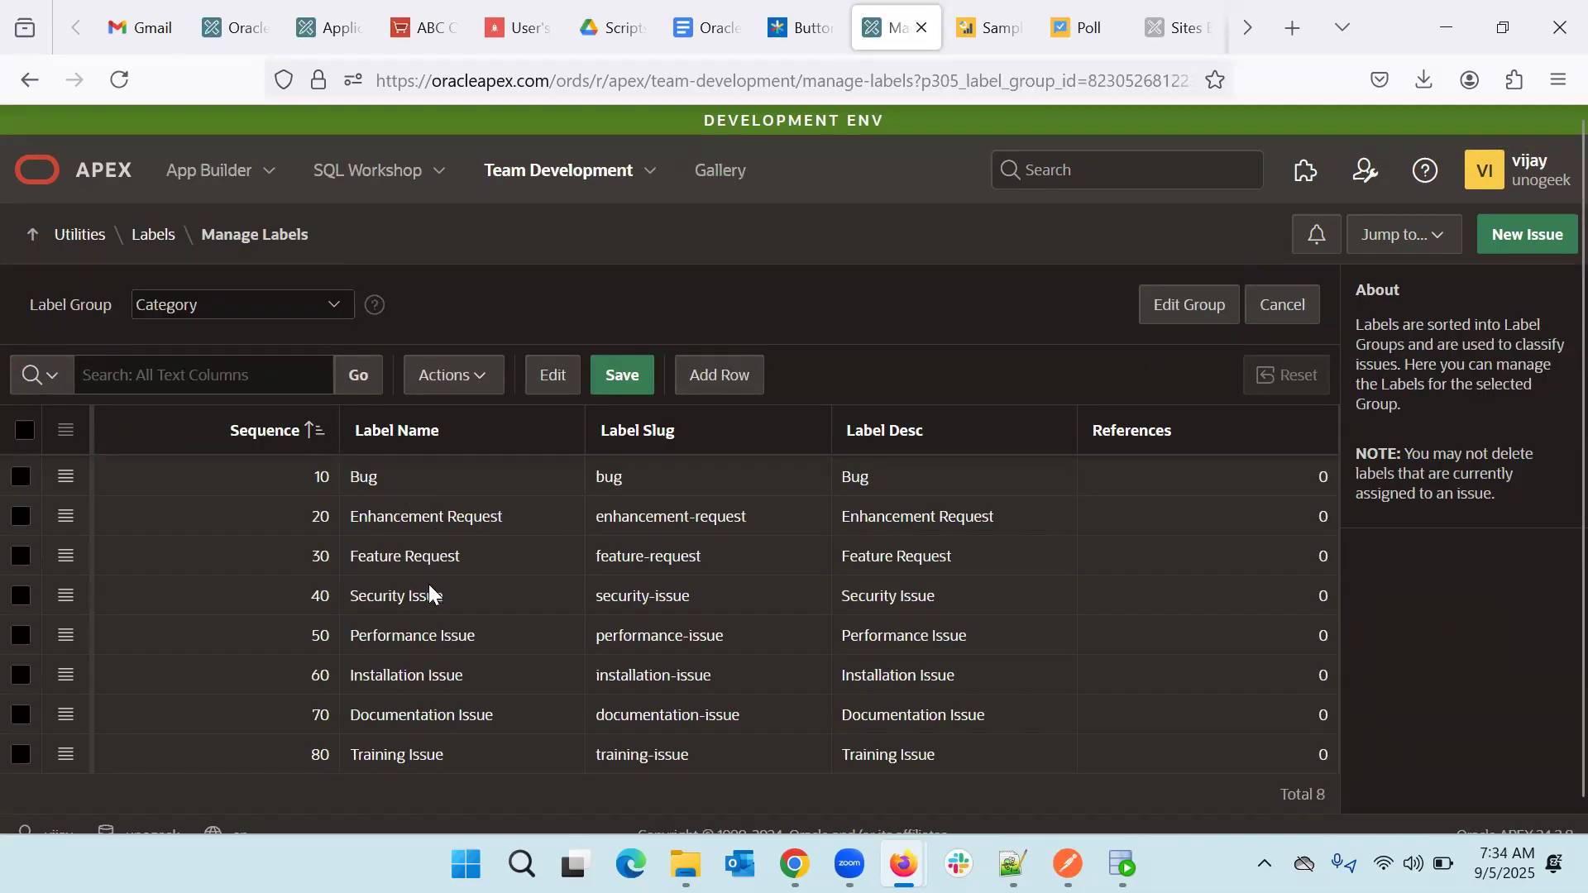
pyautogui.scroll(-1, 459, 731)
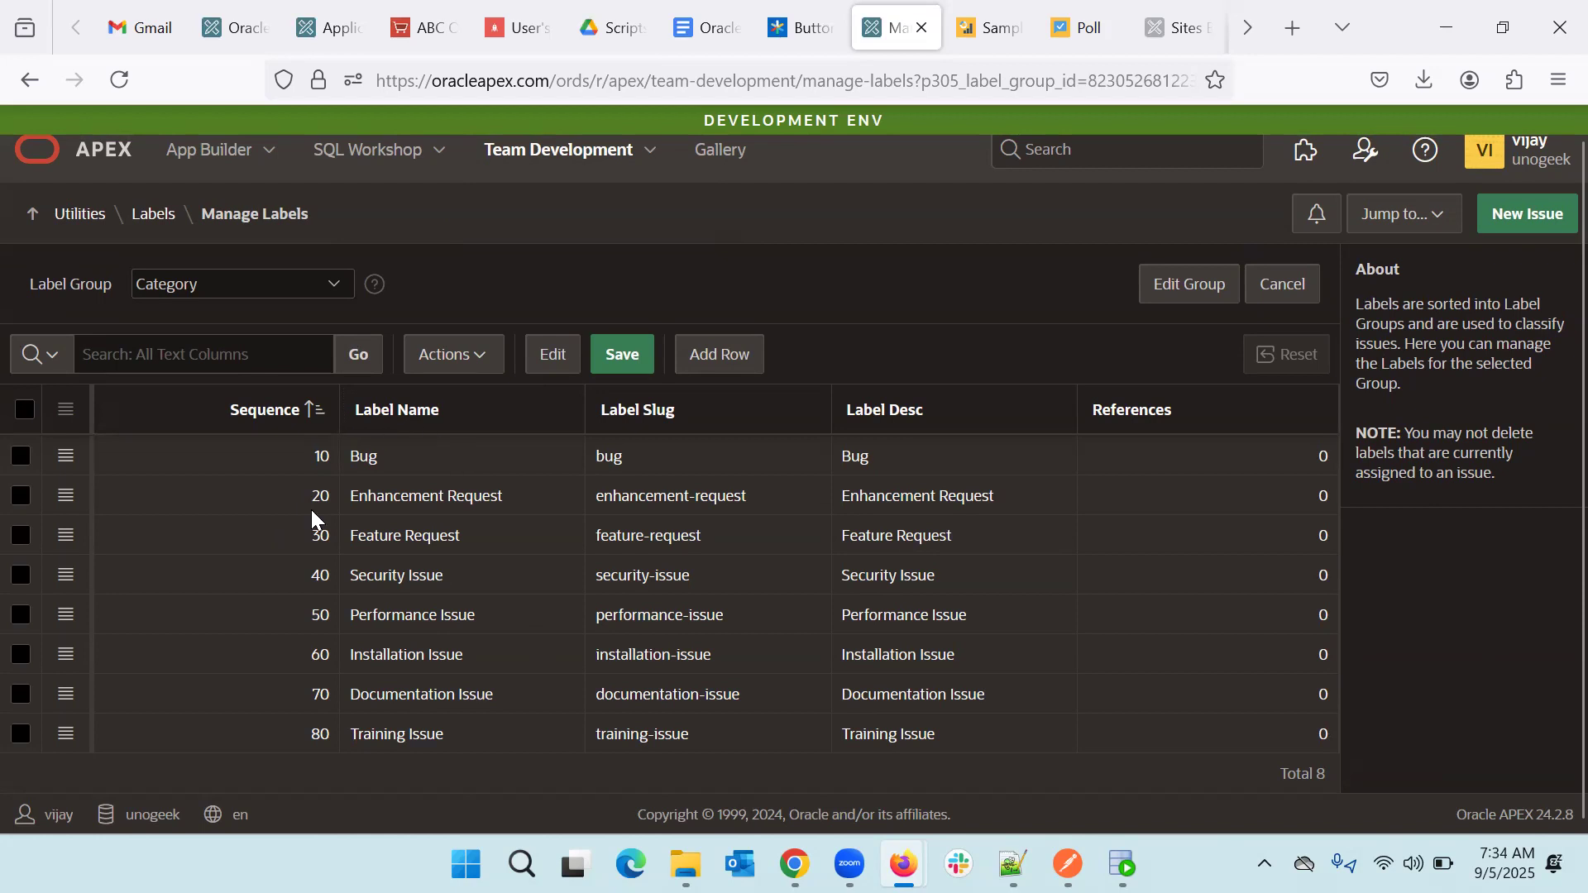
pyautogui.click(233, 282)
pyautogui.click(197, 375)
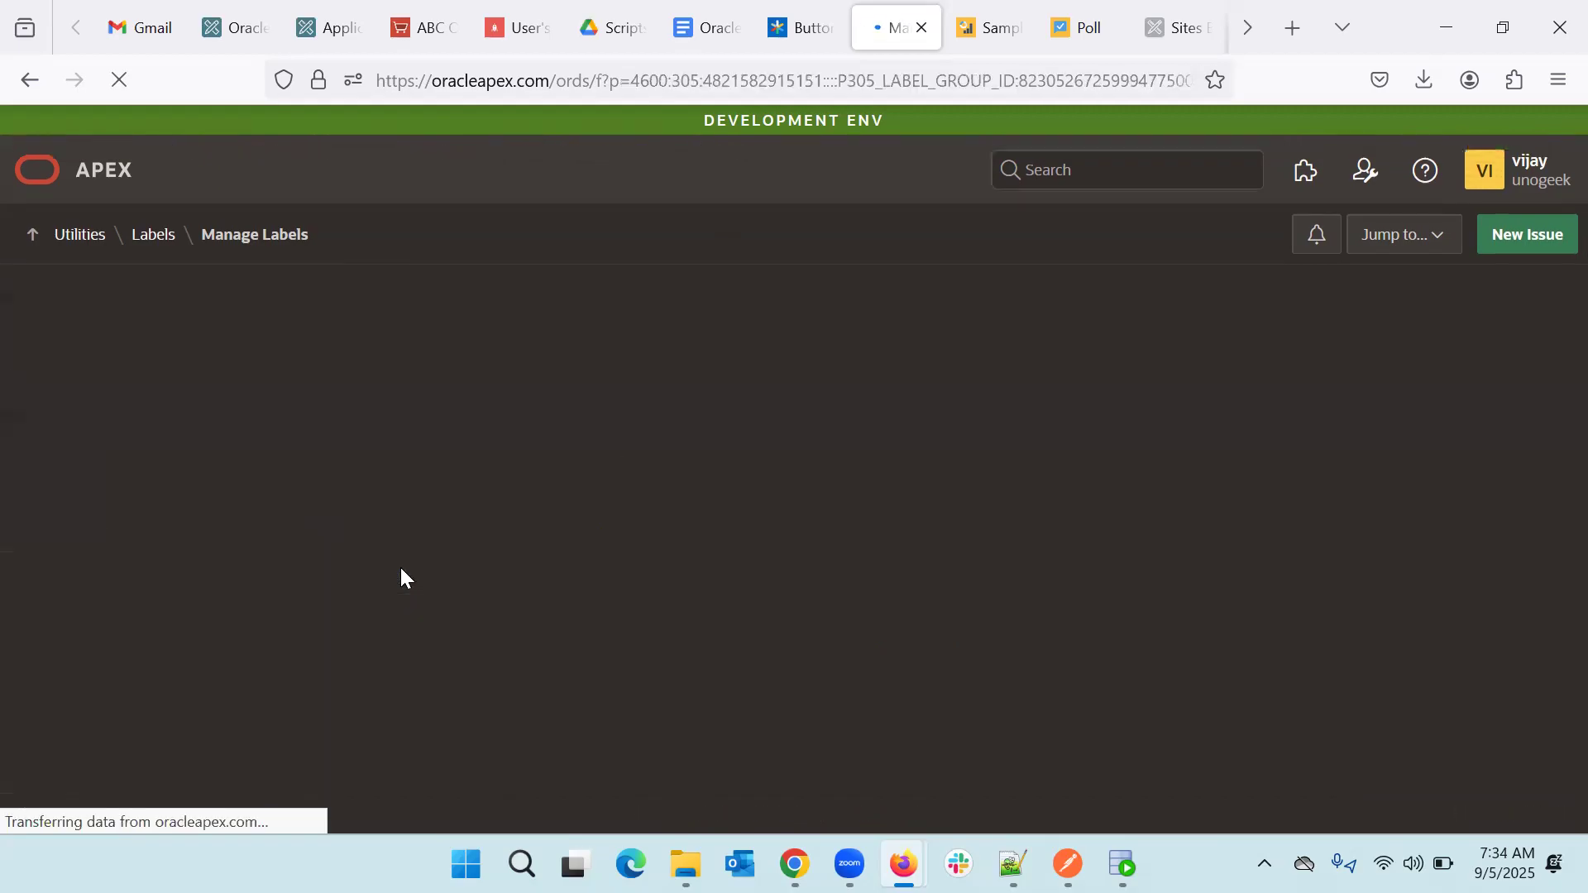
pyautogui.scroll(-1, 400, 568)
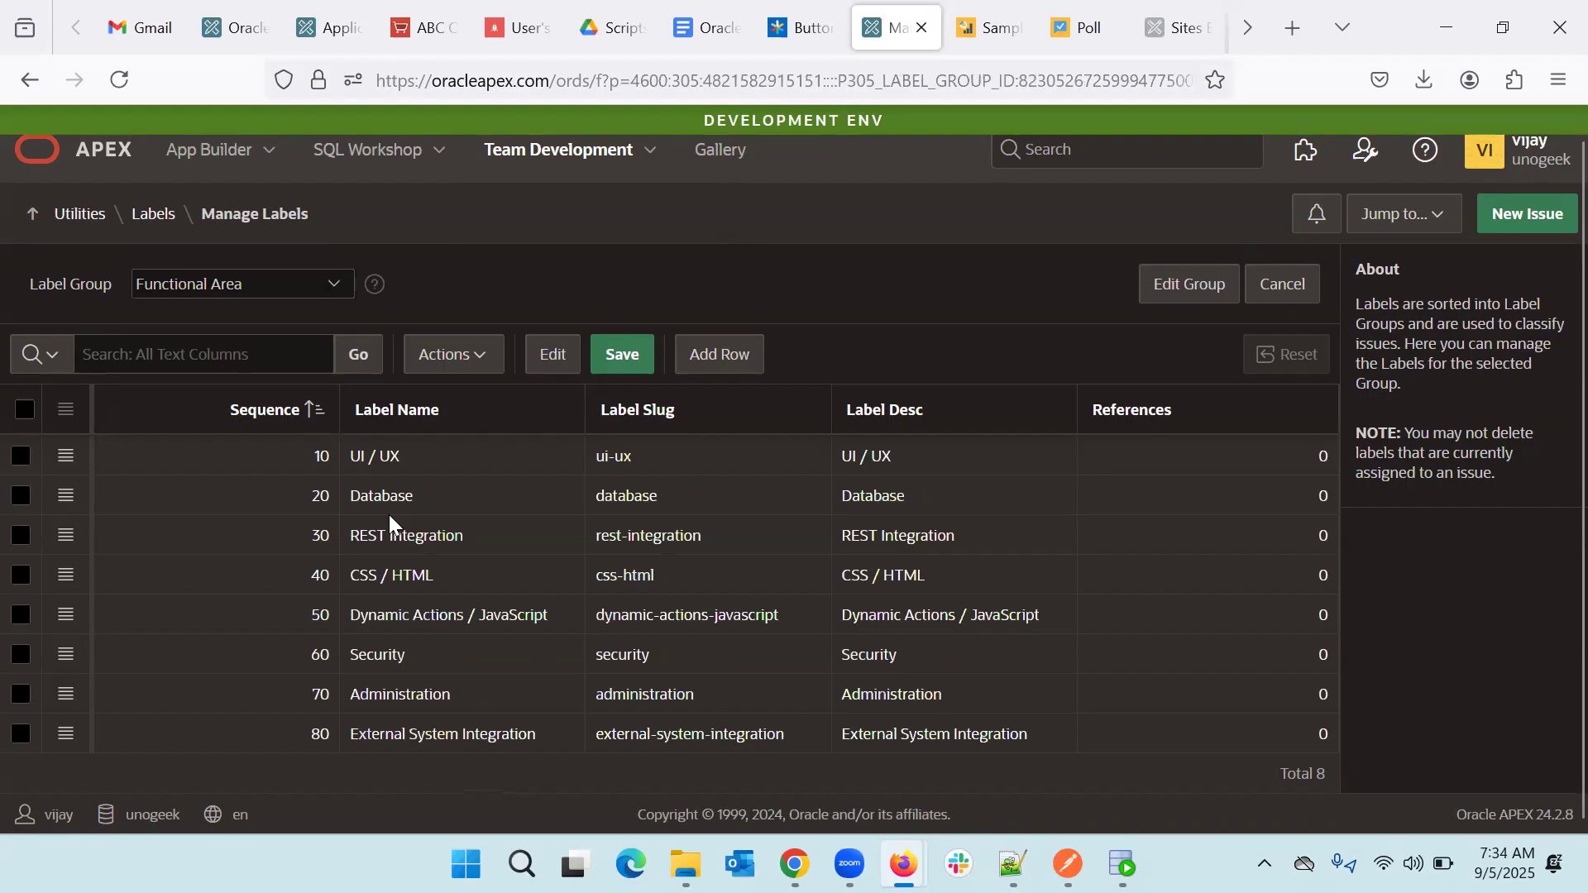
pyautogui.click(273, 291)
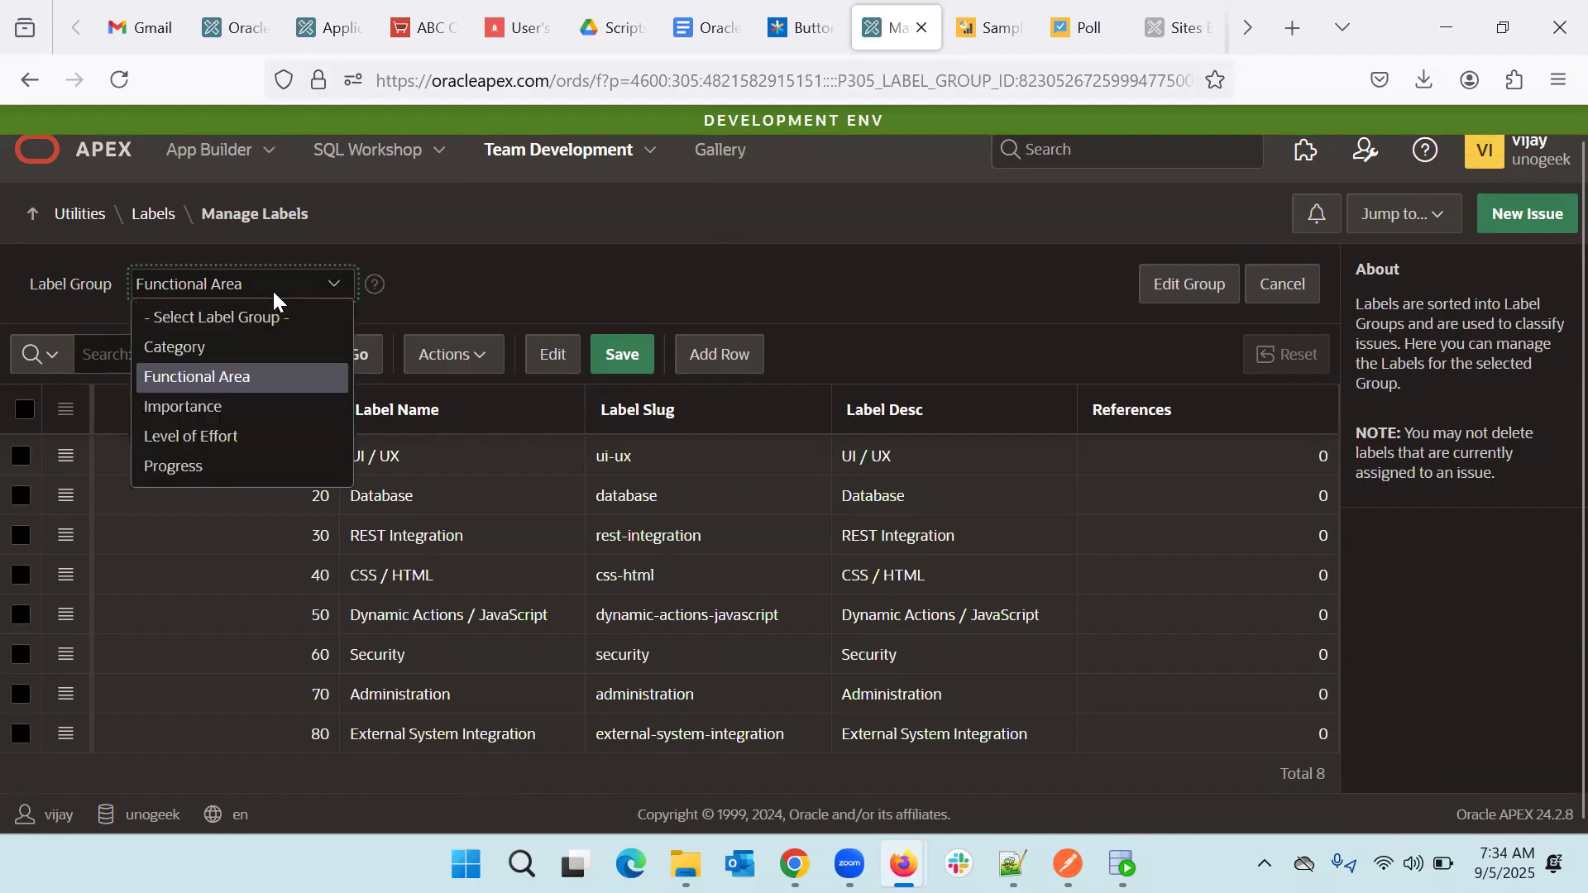
pyautogui.click(243, 428)
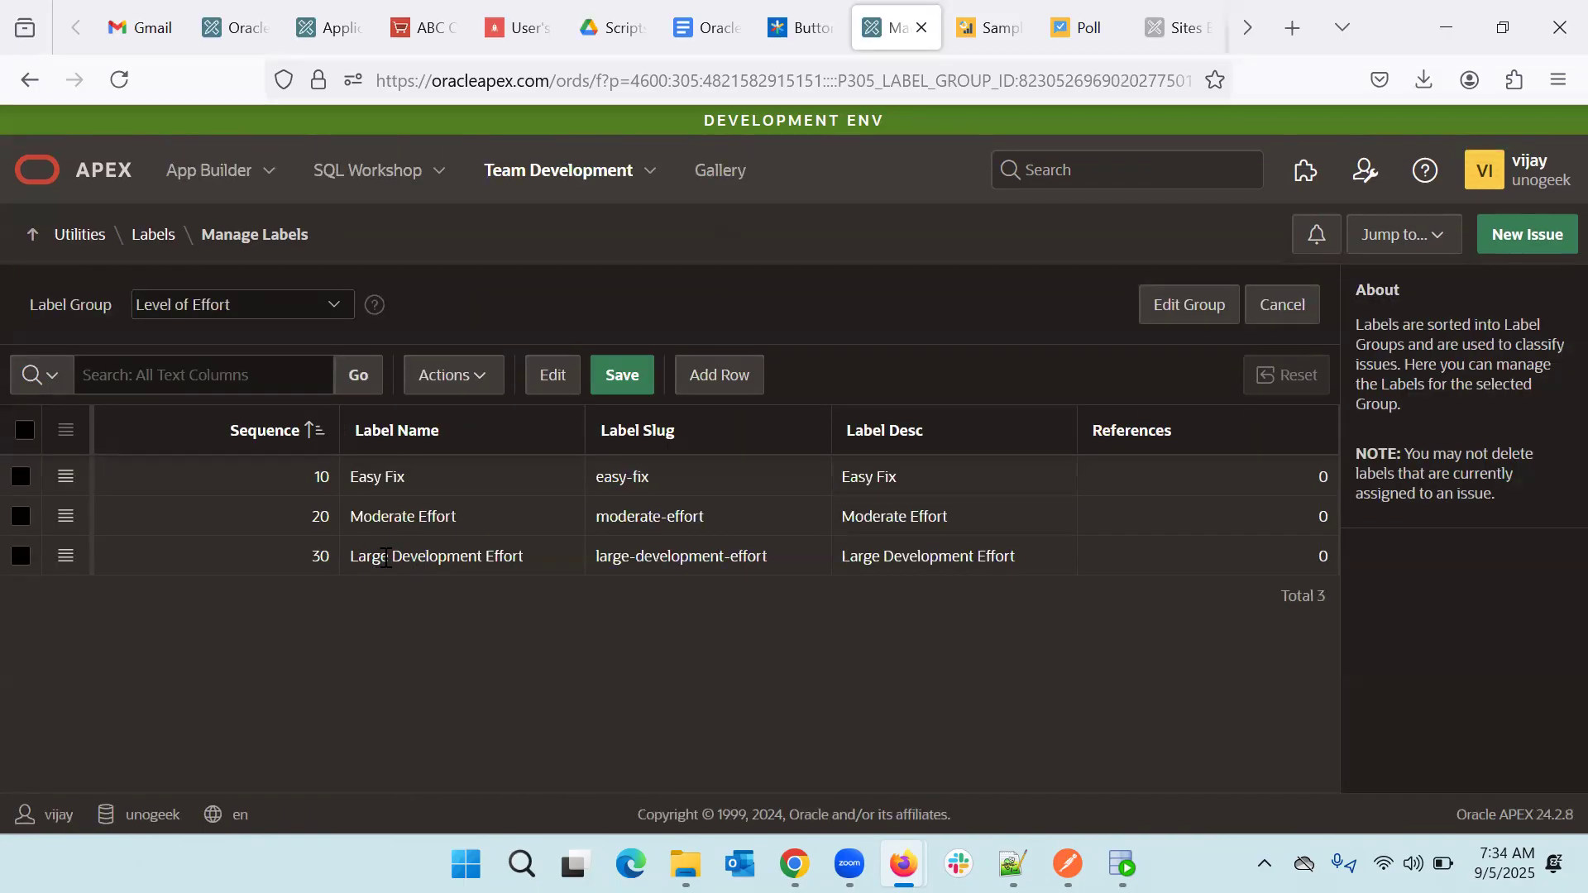
# - Select the Large Development Effort row and begin editing its label name
pyautogui.click(385, 559)
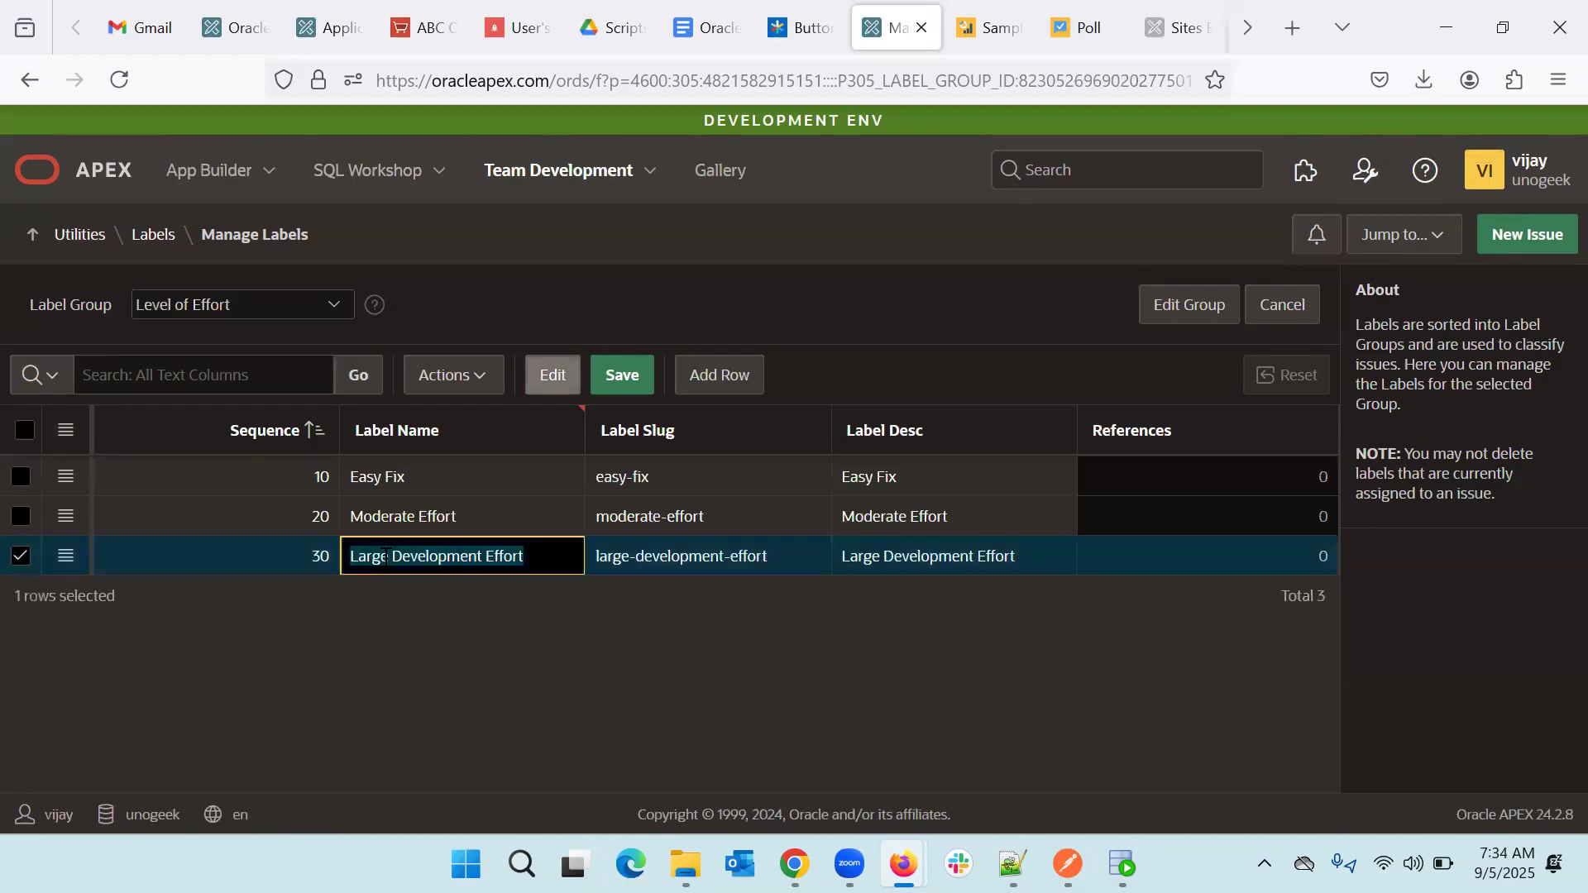
pyautogui.click(64, 562)
pyautogui.click(65, 563)
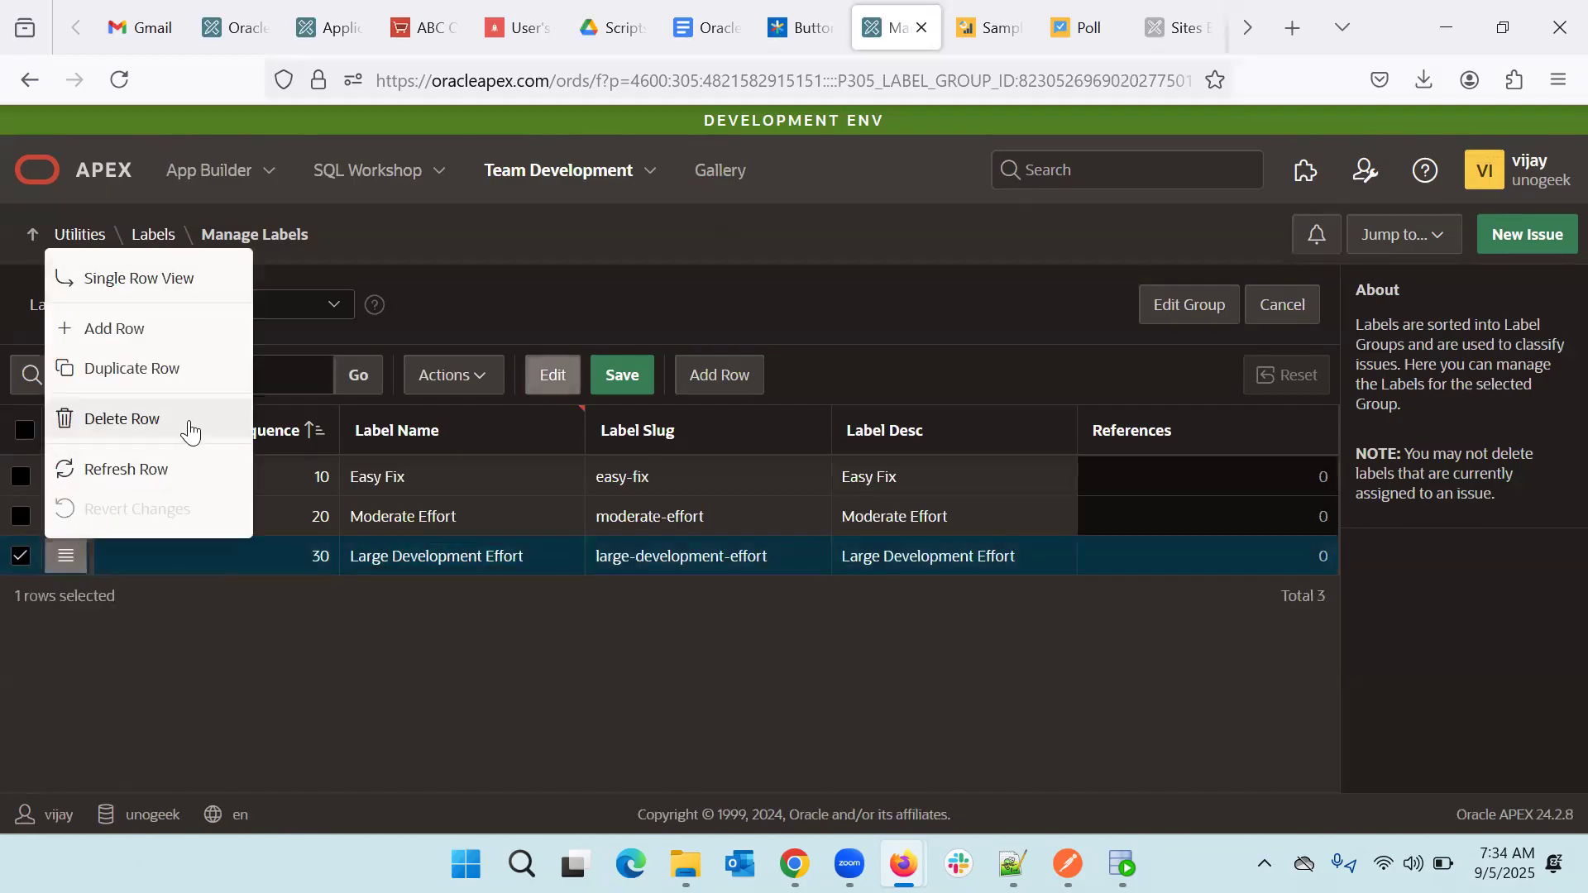
pyautogui.press('Escape')
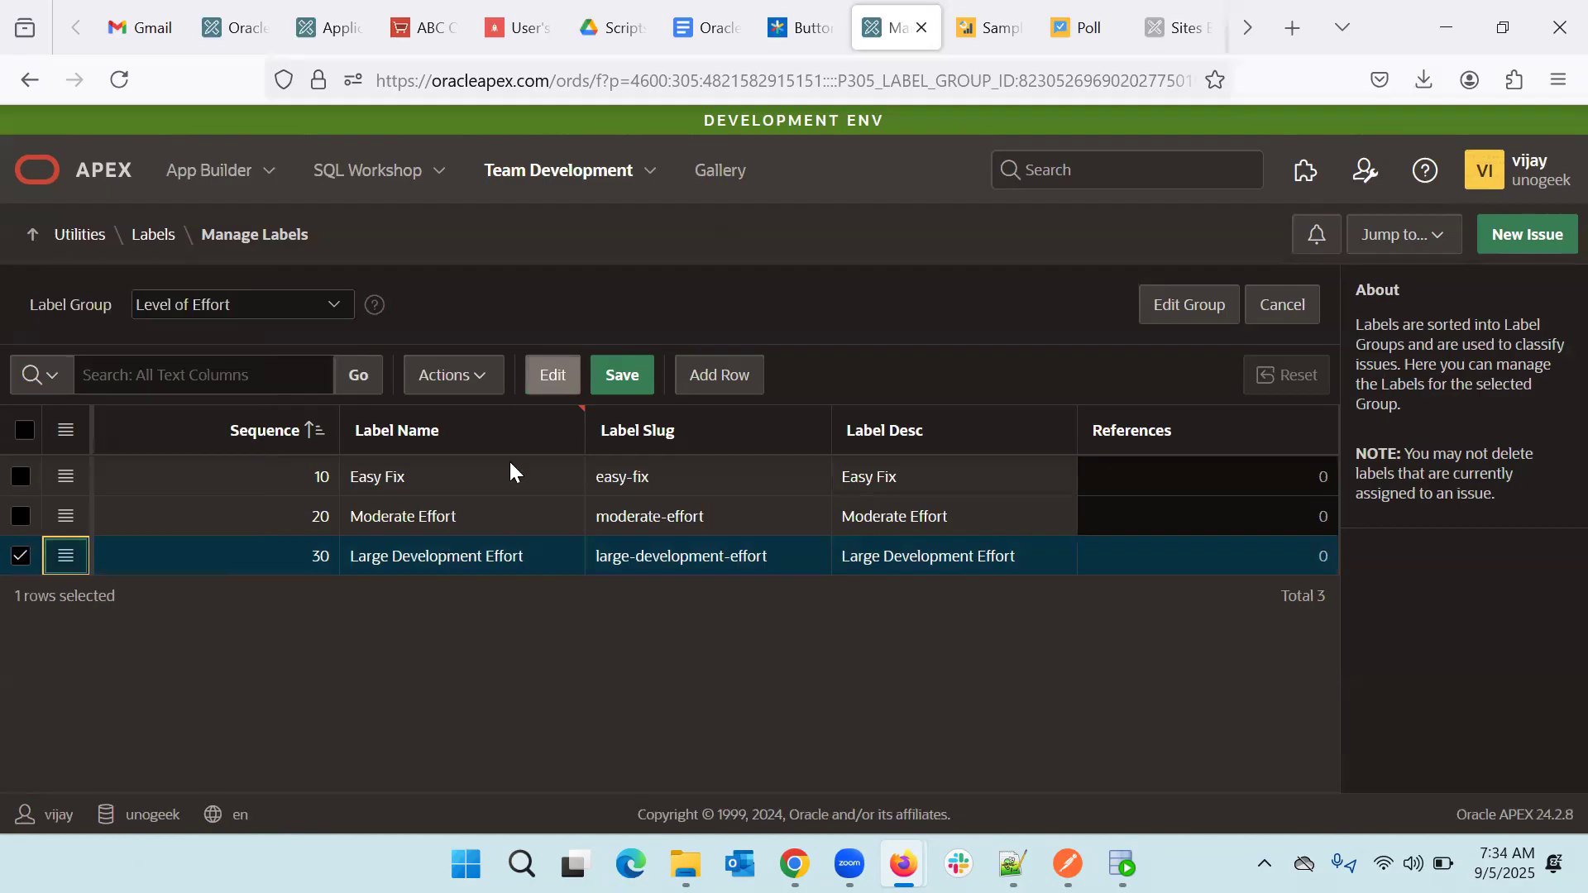
pyautogui.click(552, 389)
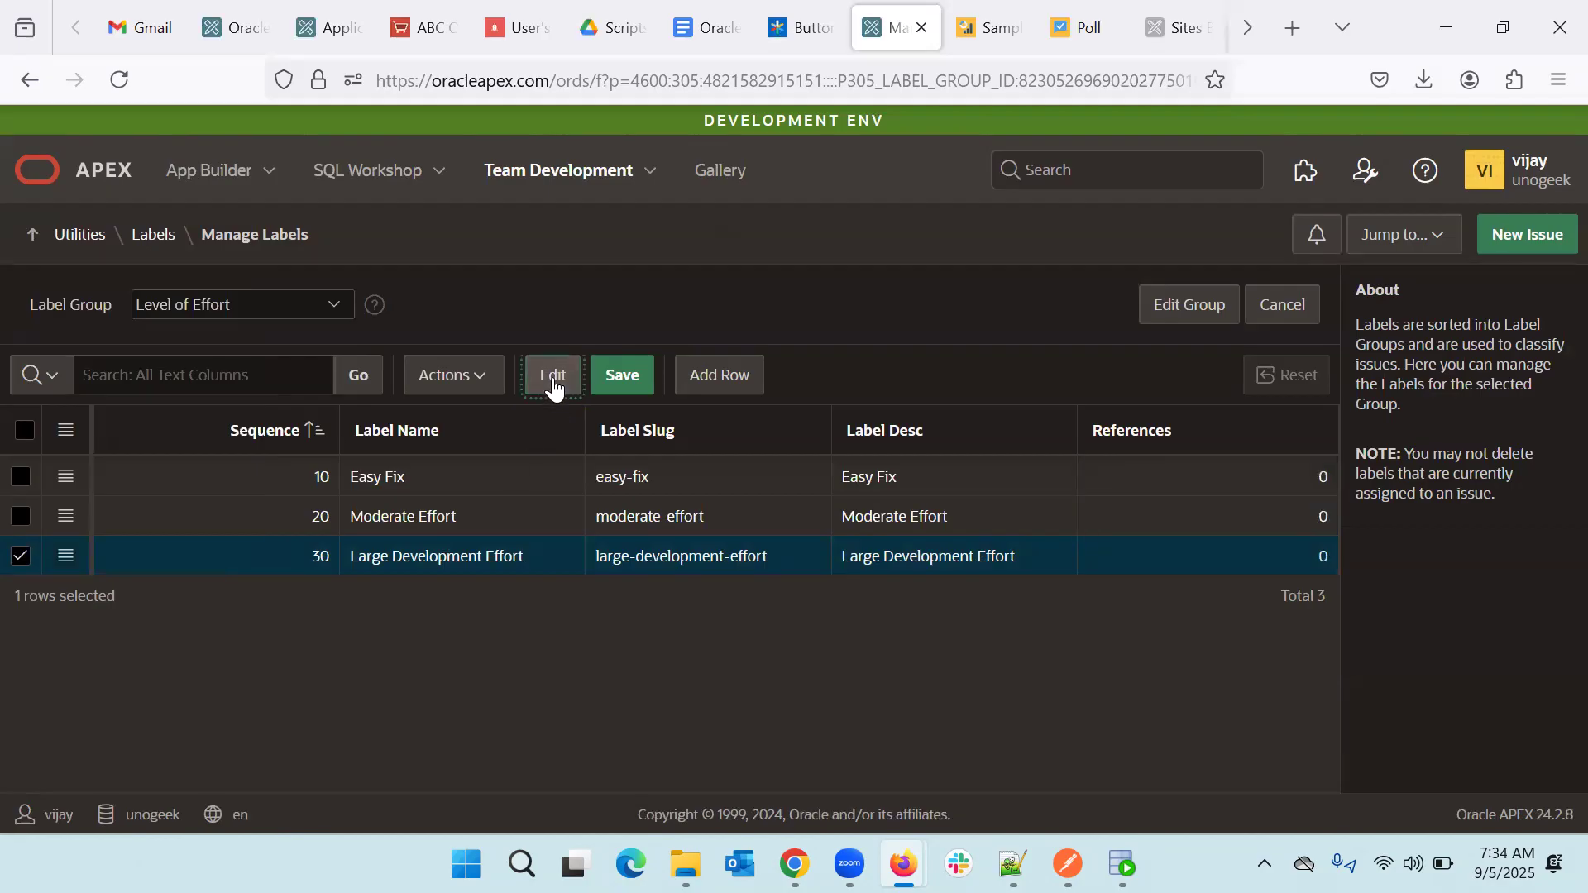
pyautogui.doubleClick(420, 557)
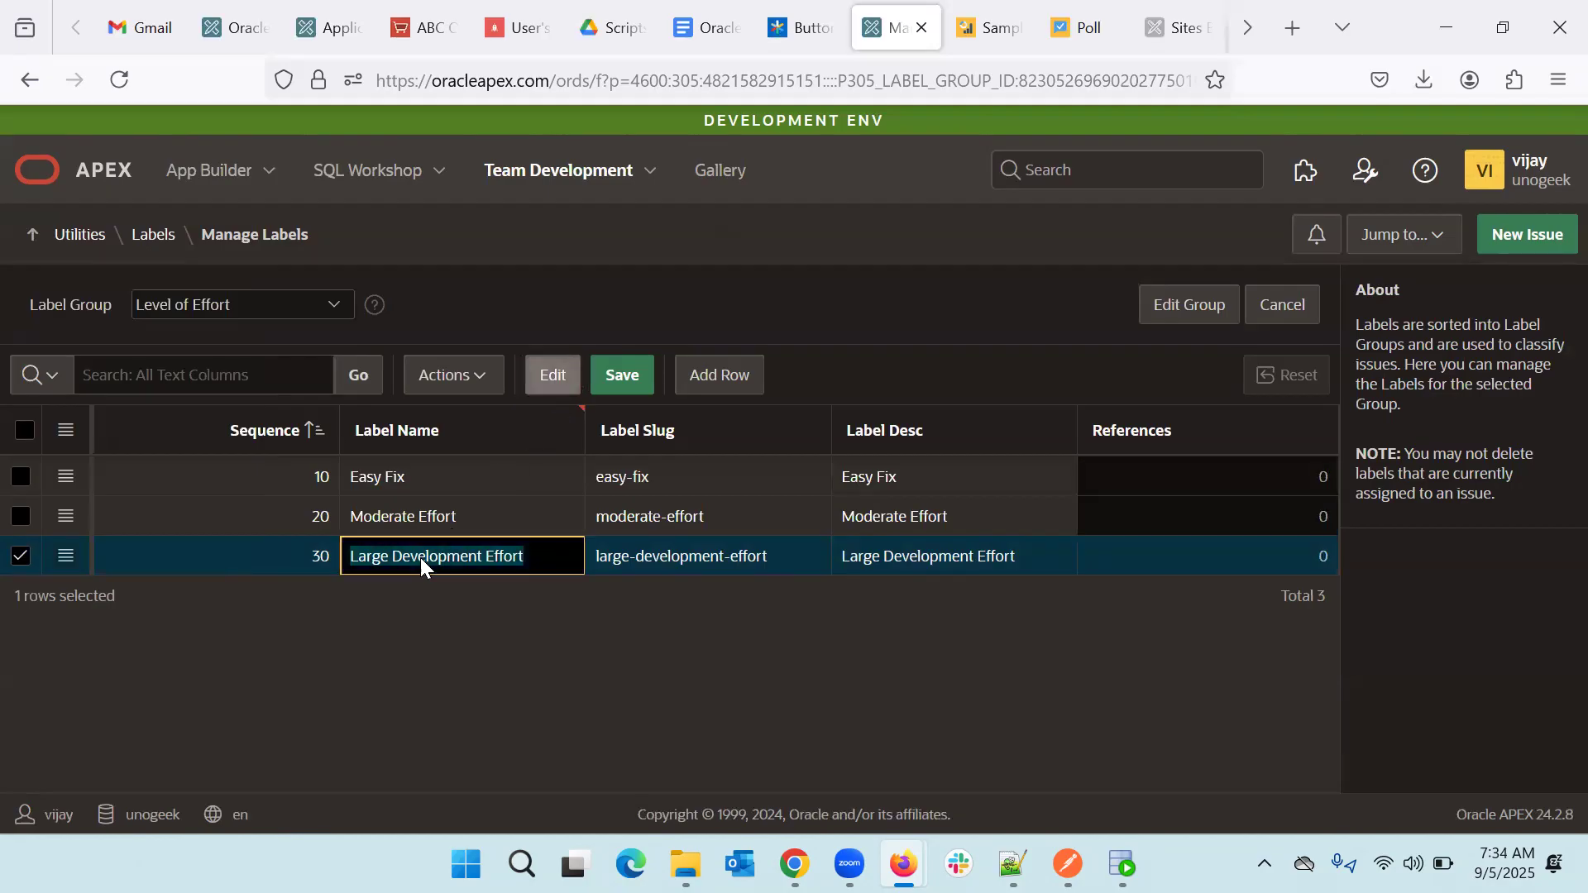
pyautogui.click(552, 559)
pyautogui.press('BackSpace')
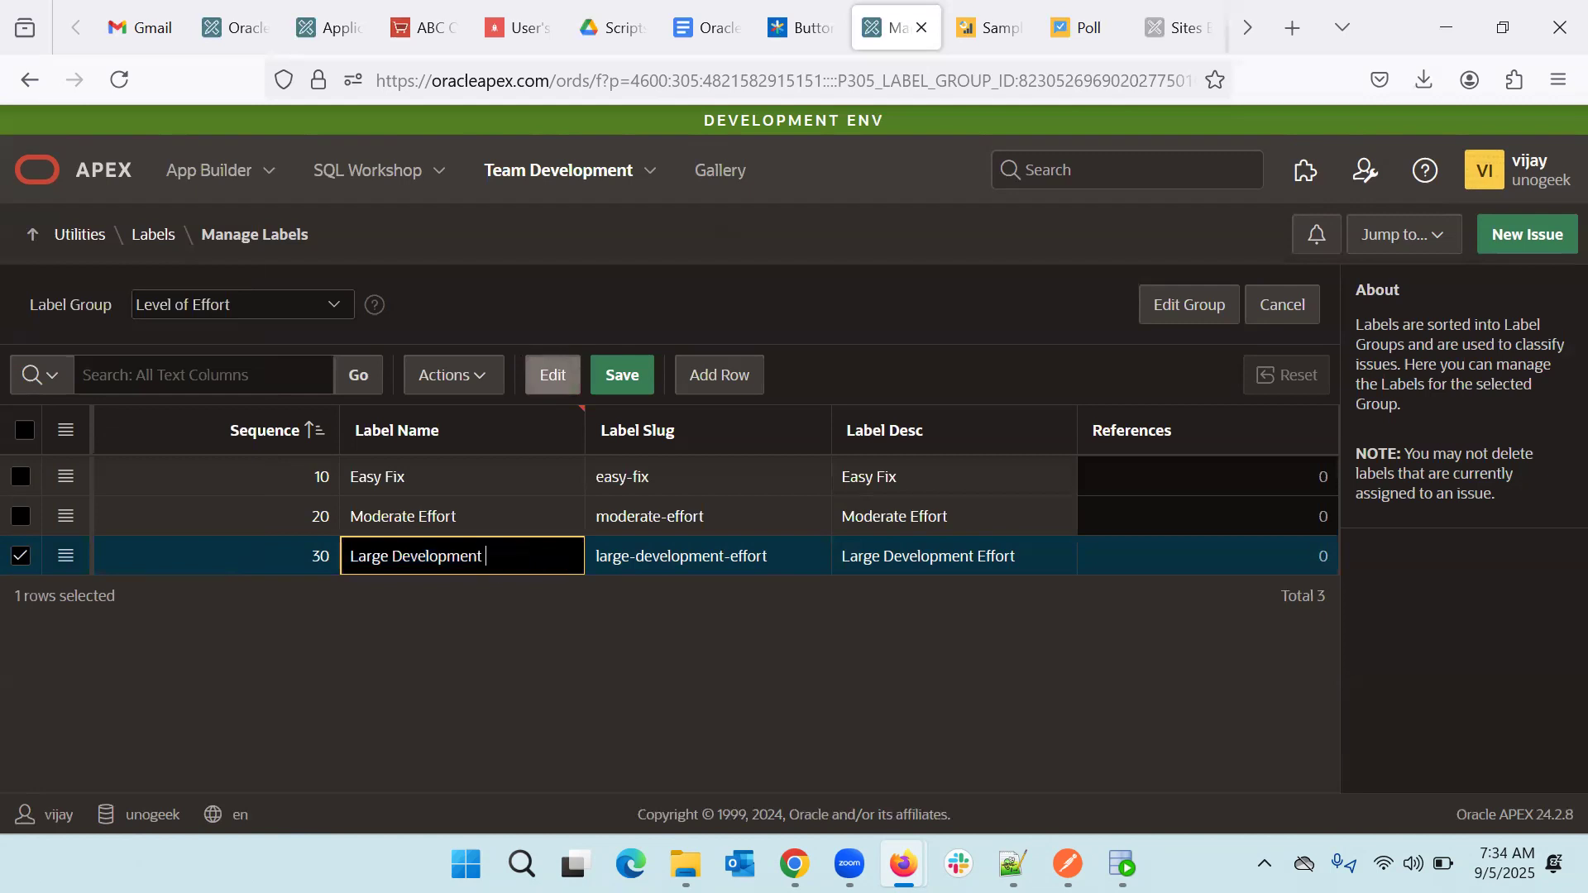
# - Rename Moderate Effort to Moderate and save the Level of Effort labels
pyautogui.doubleClick(484, 514)
pyautogui.press('BackSpace')
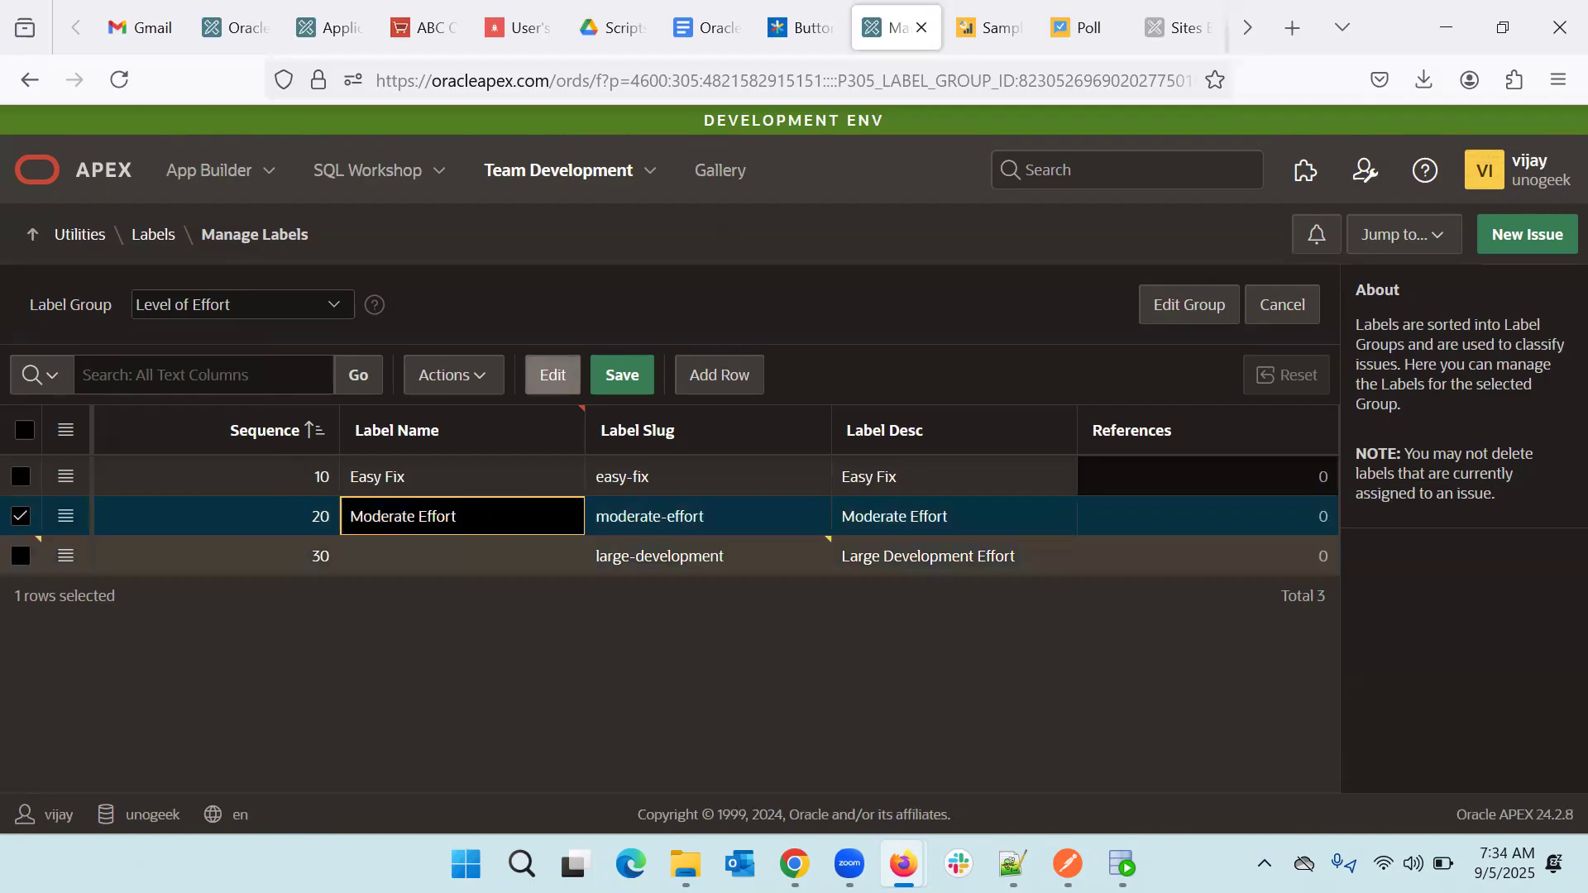
pyautogui.press('BackSpace')
pyautogui.press('BackSpace')
pyautogui.press('BackSpace')
pyautogui.press('BackSpace')
pyautogui.press('BackSpace')
pyautogui.press('BackSpace')
pyautogui.press('BackSpace')
pyautogui.click(484, 666)
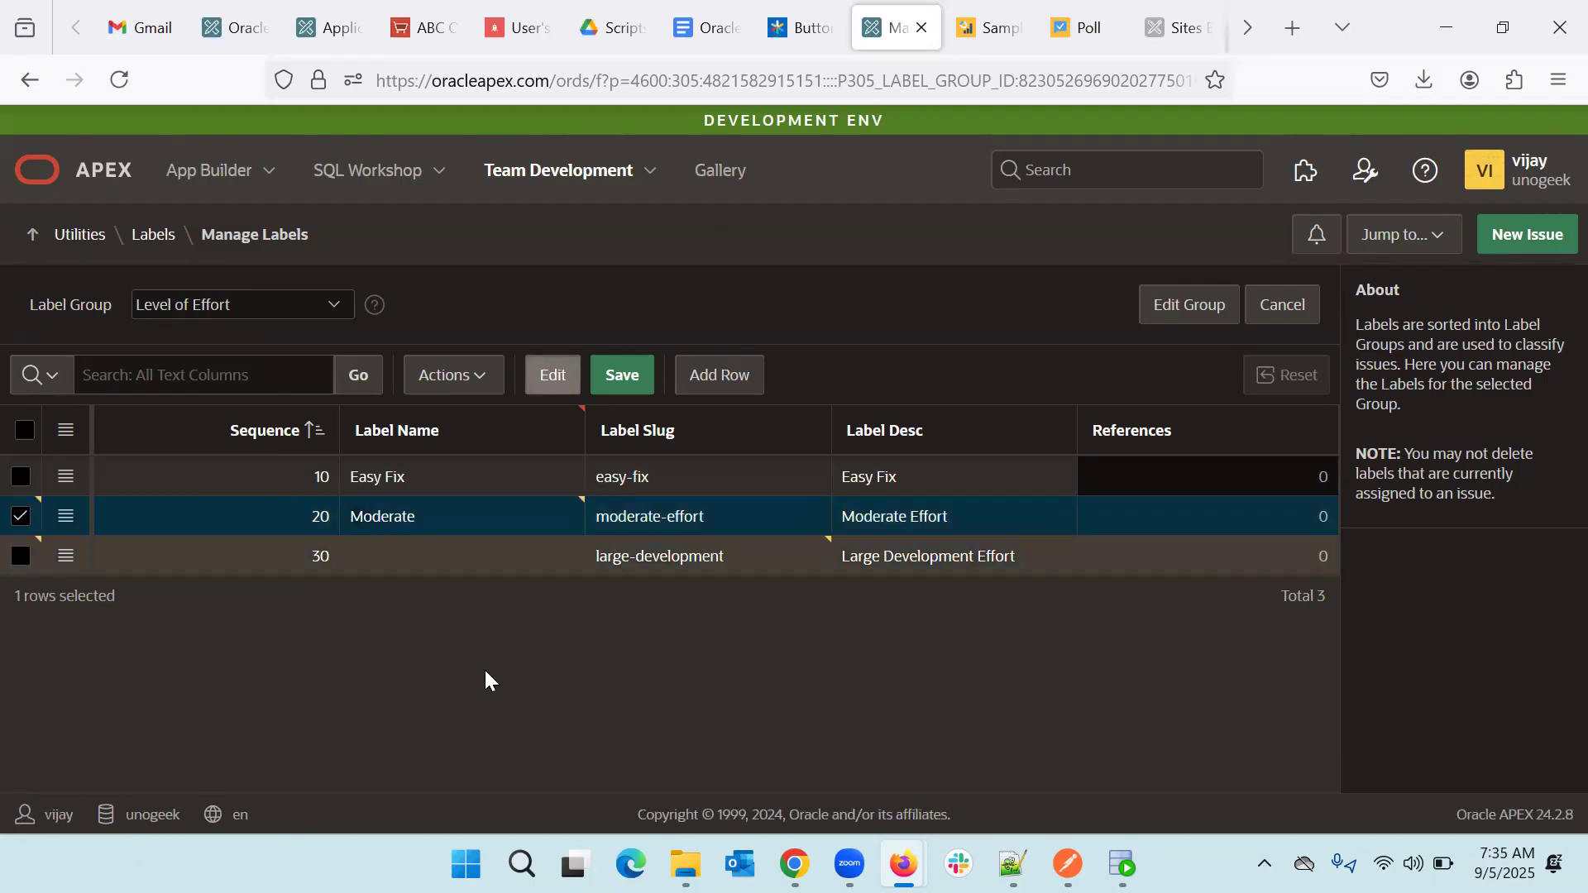
pyautogui.click(400, 568)
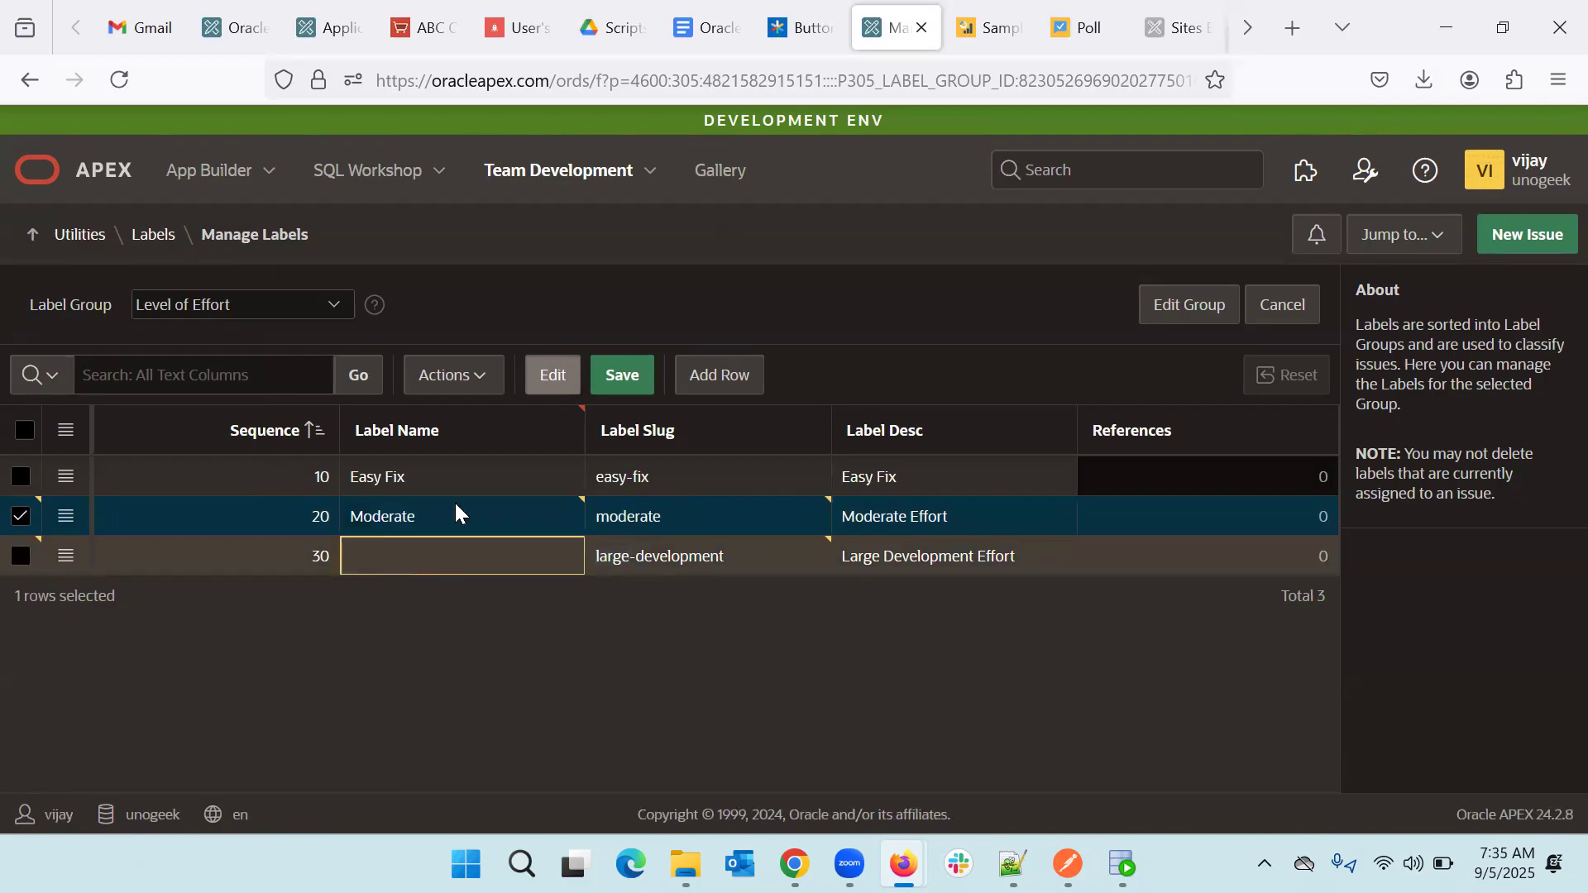
pyautogui.click(620, 379)
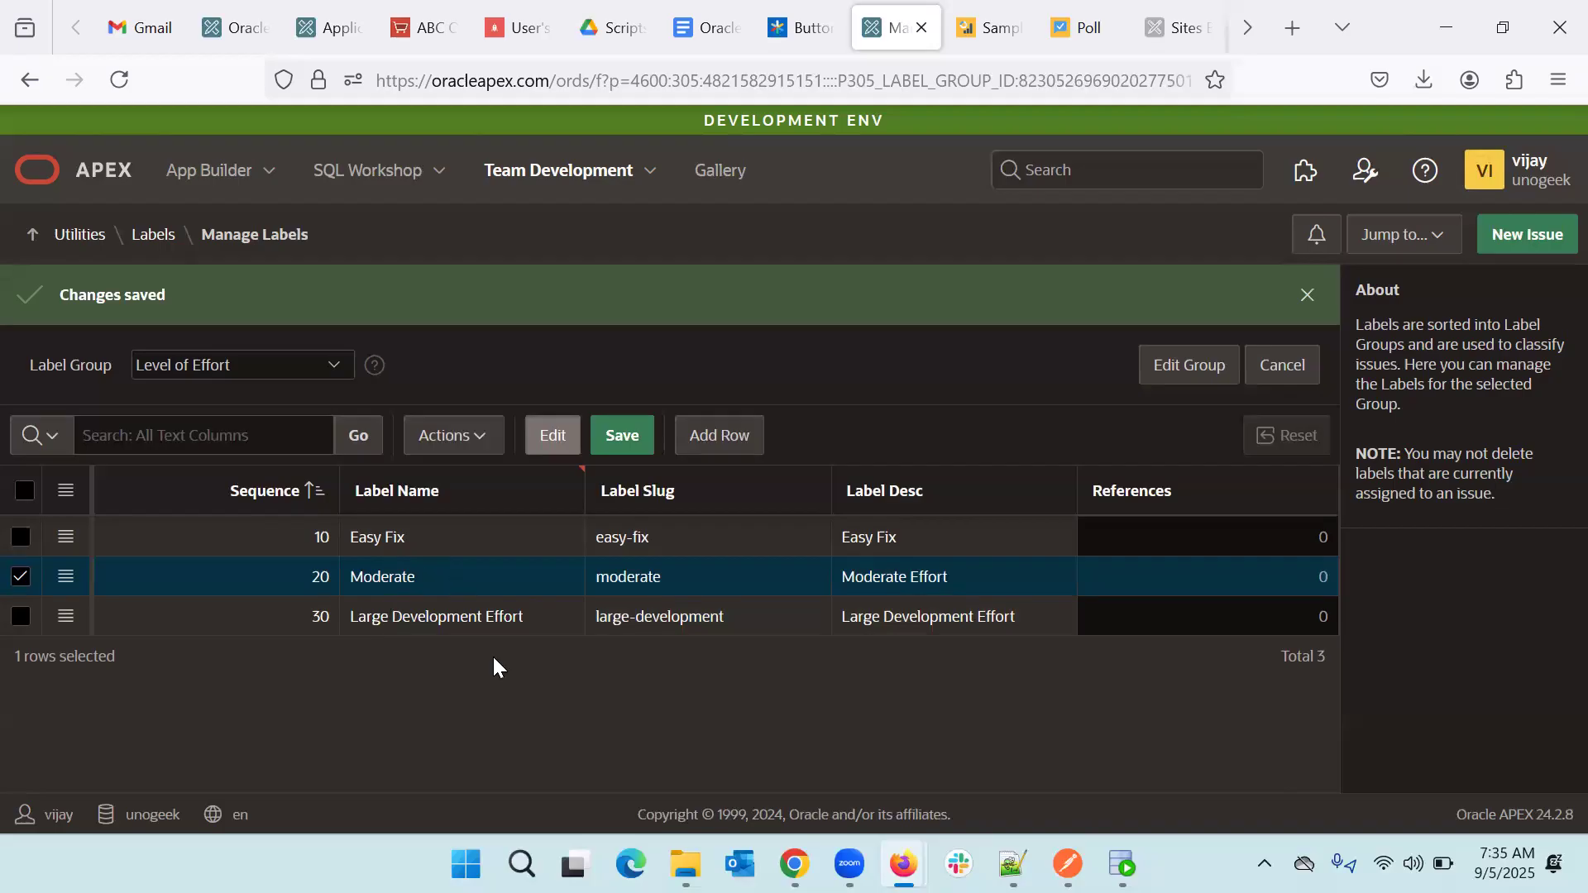
# - Add a Not Possible label with sequence 30 and save it
pyautogui.click(732, 438)
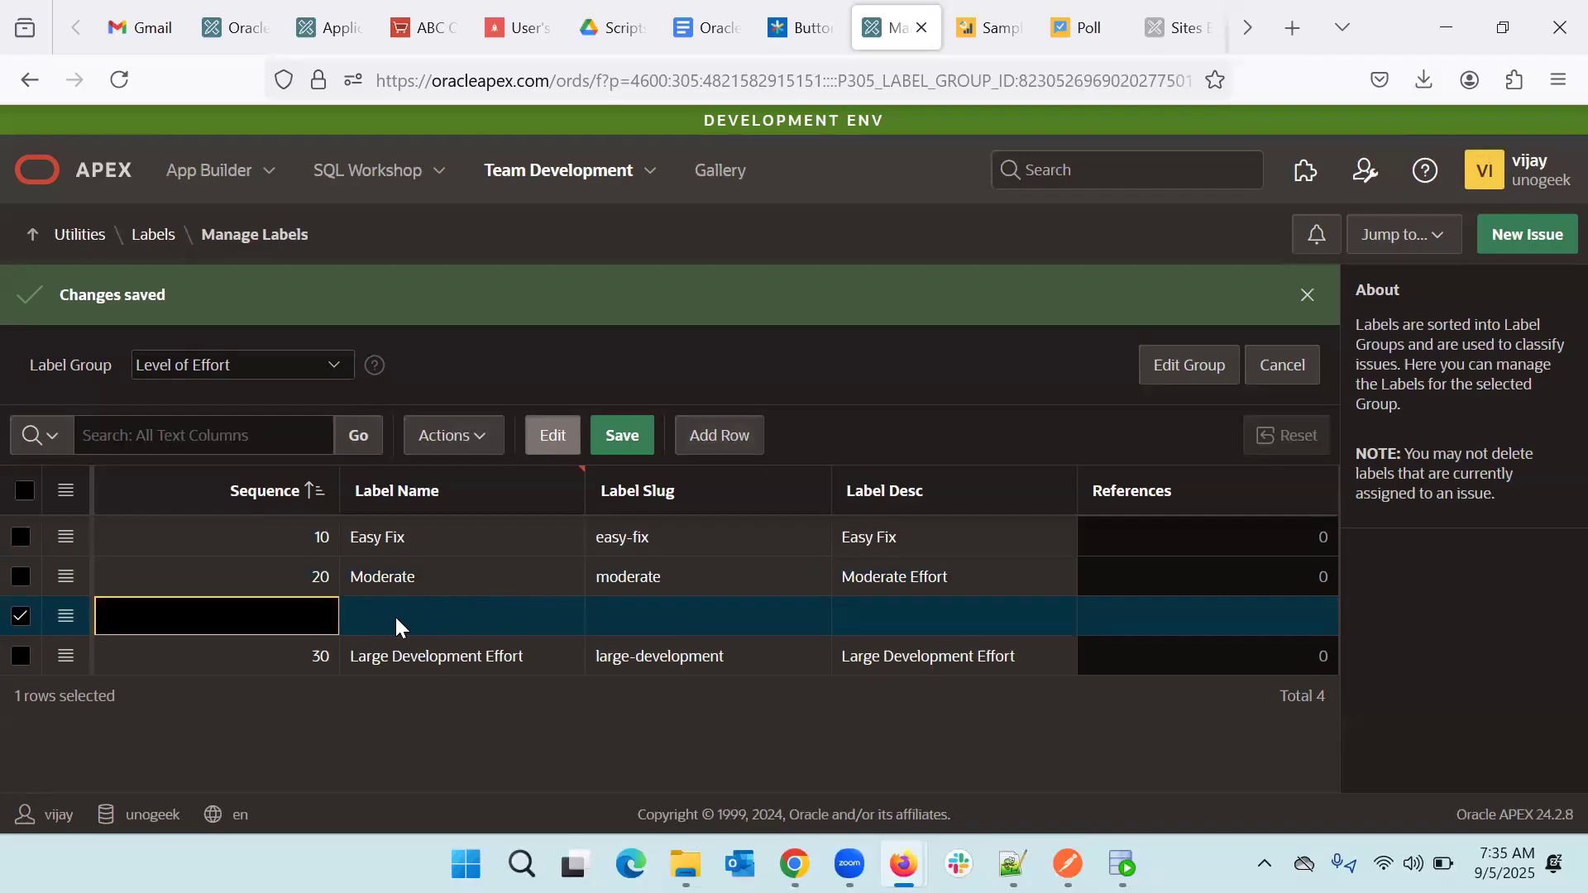
pyautogui.write('30')
pyautogui.press('Tab')
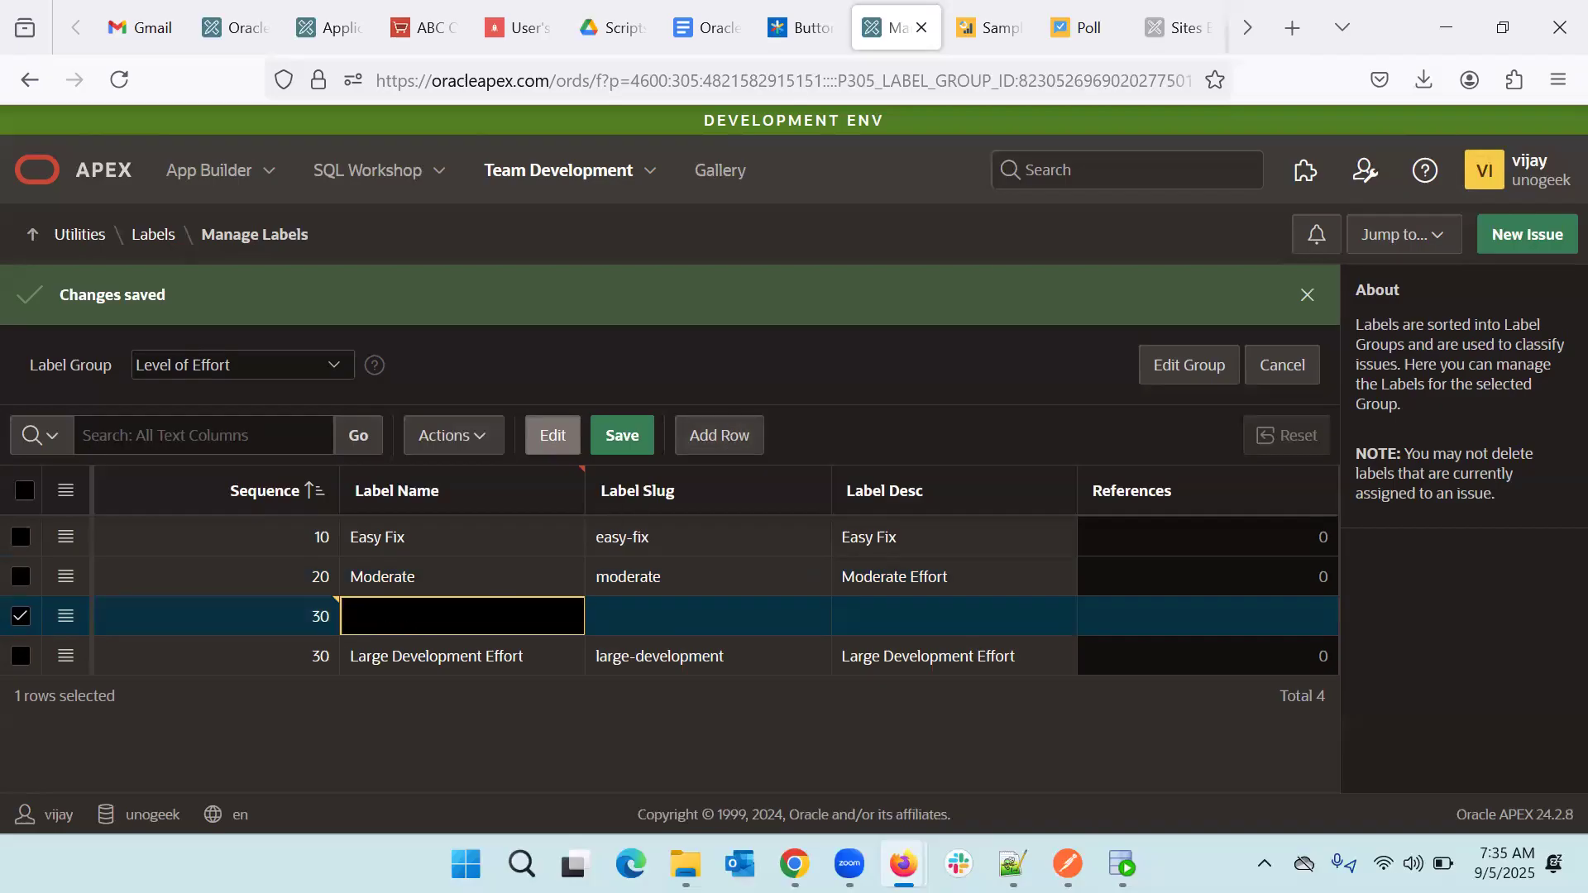
pyautogui.write('Not Posssi')
pyautogui.press('BackSpace')
pyautogui.press('BackSpace')
pyautogui.press('BackSpace')
pyautogui.write('sible')
pyautogui.press('Tab')
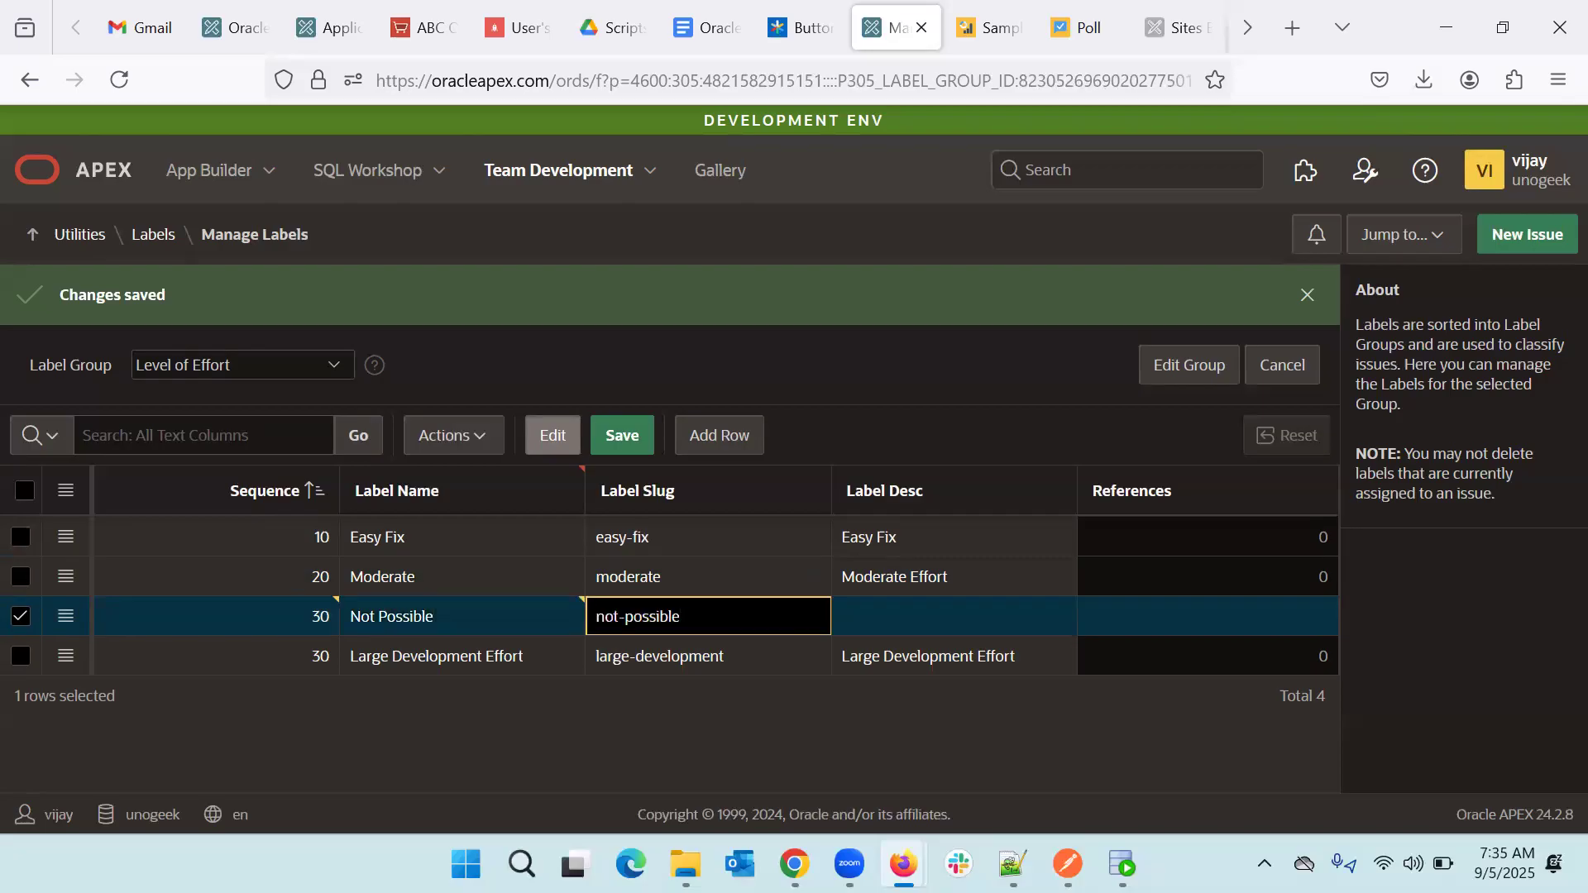
pyautogui.click(623, 440)
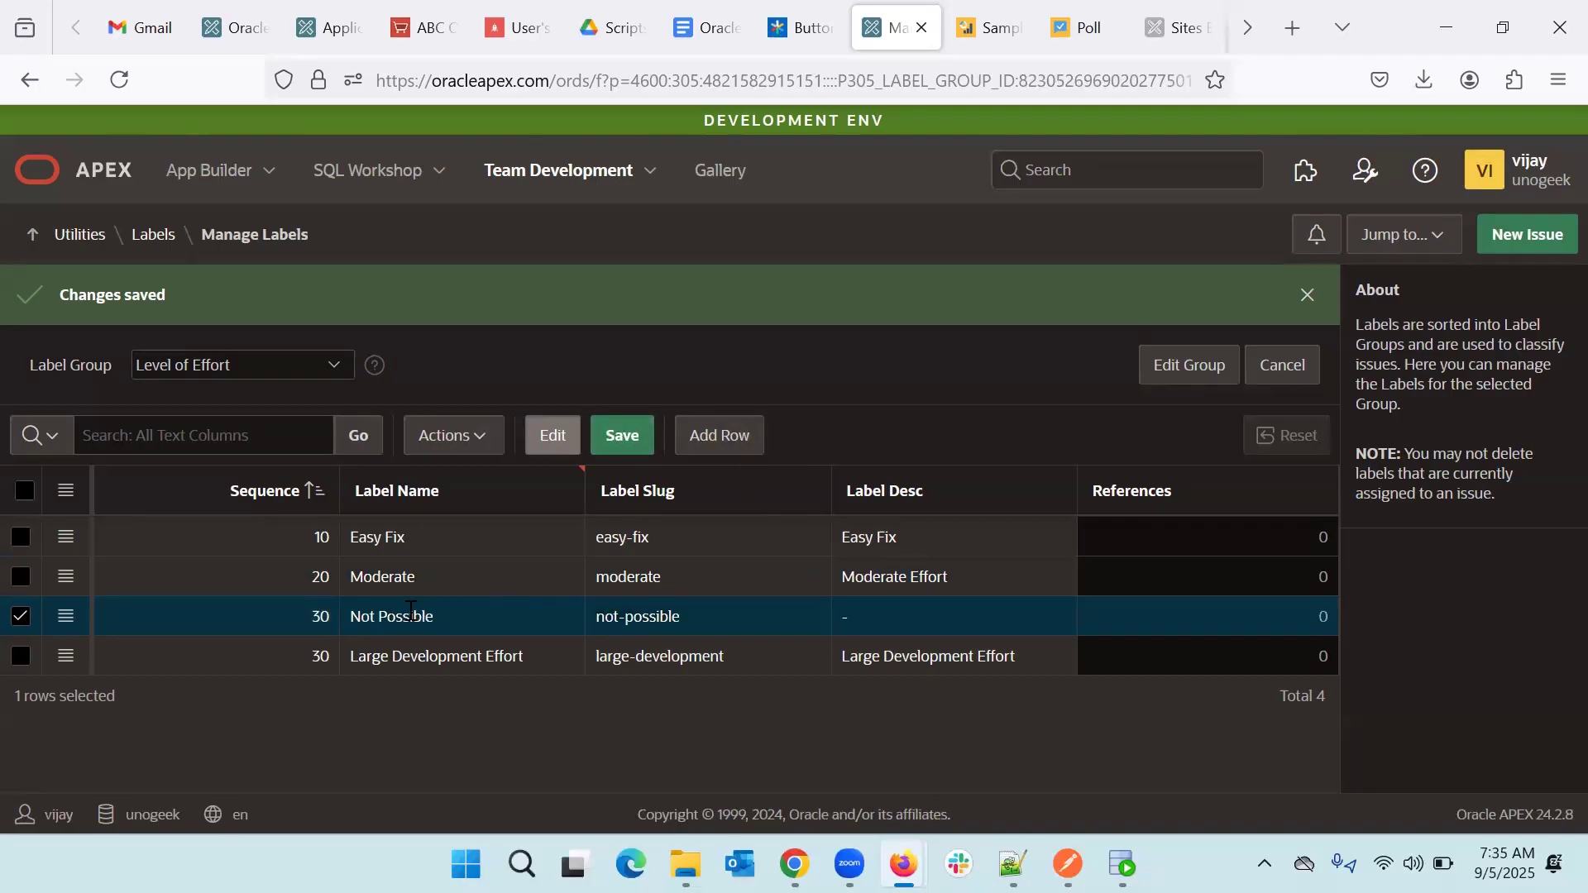
# - Change the Not Possible label's sequence from 30 to 40
pyautogui.click(321, 616)
pyautogui.press('BackSpace')
pyautogui.write('40')
pyautogui.click(620, 435)
# - Go back to the Labels list via the breadcrumb to check the label groups
pyautogui.click(154, 238)
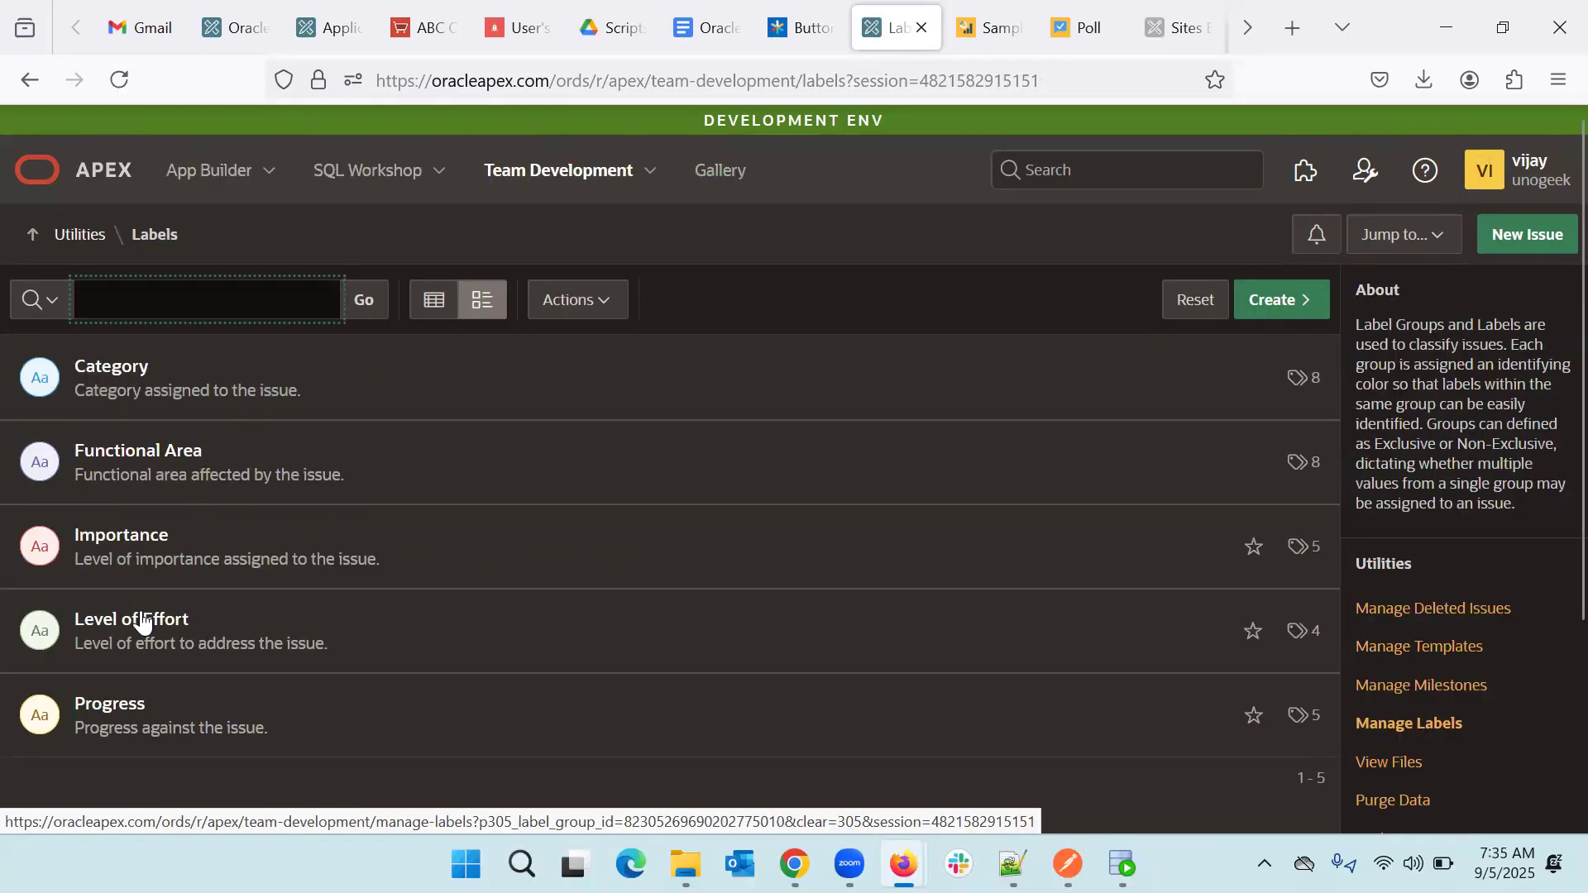
pyautogui.scroll(-2, 345, 484)
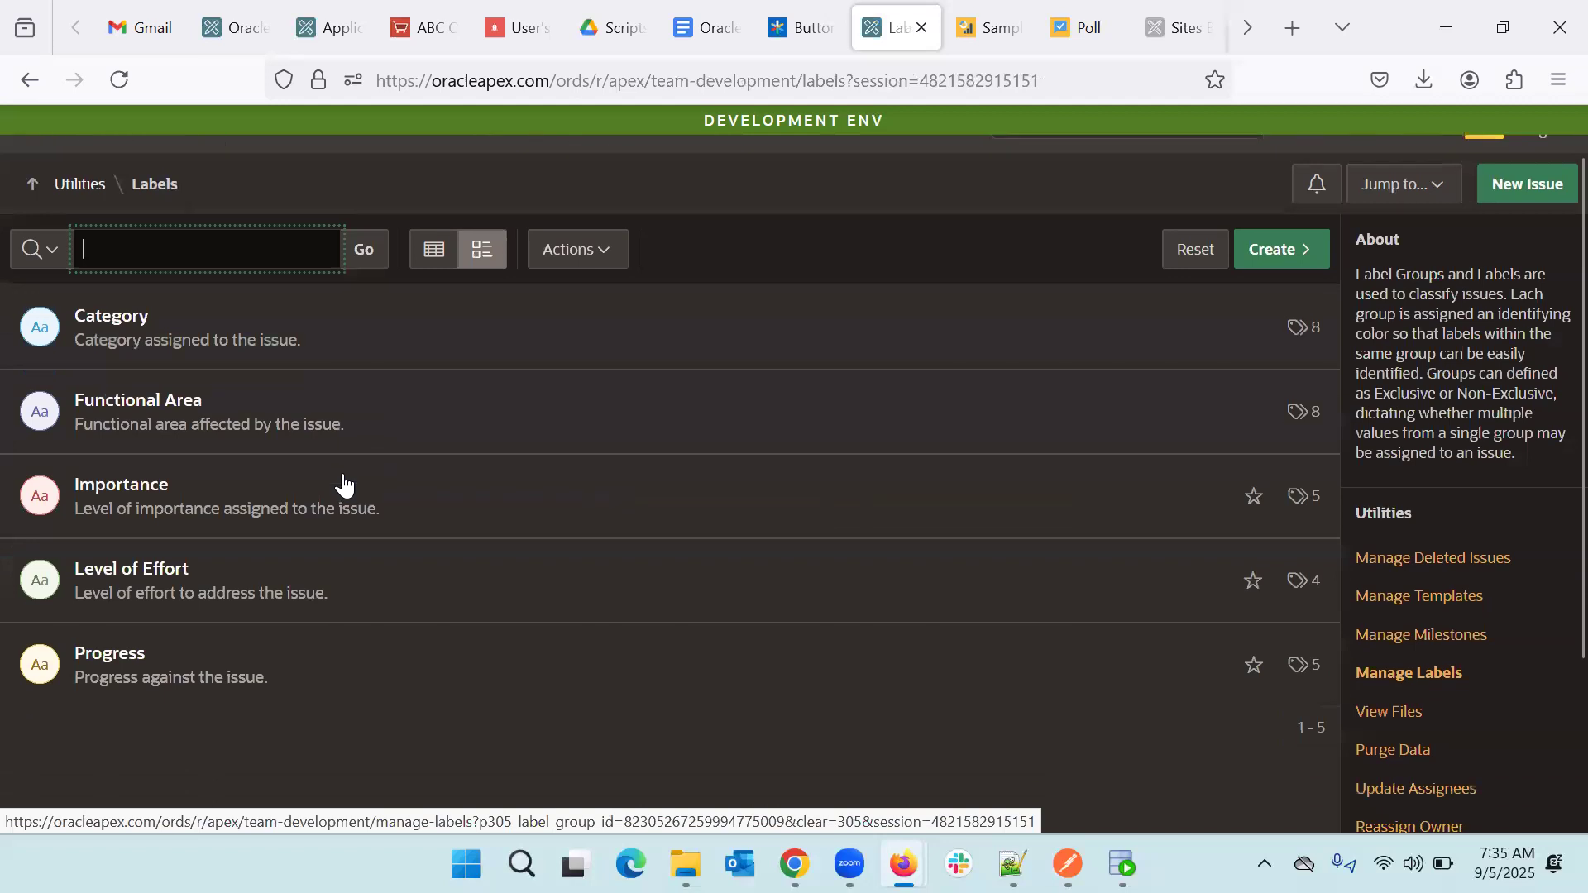
pyautogui.scroll(1, 340, 479)
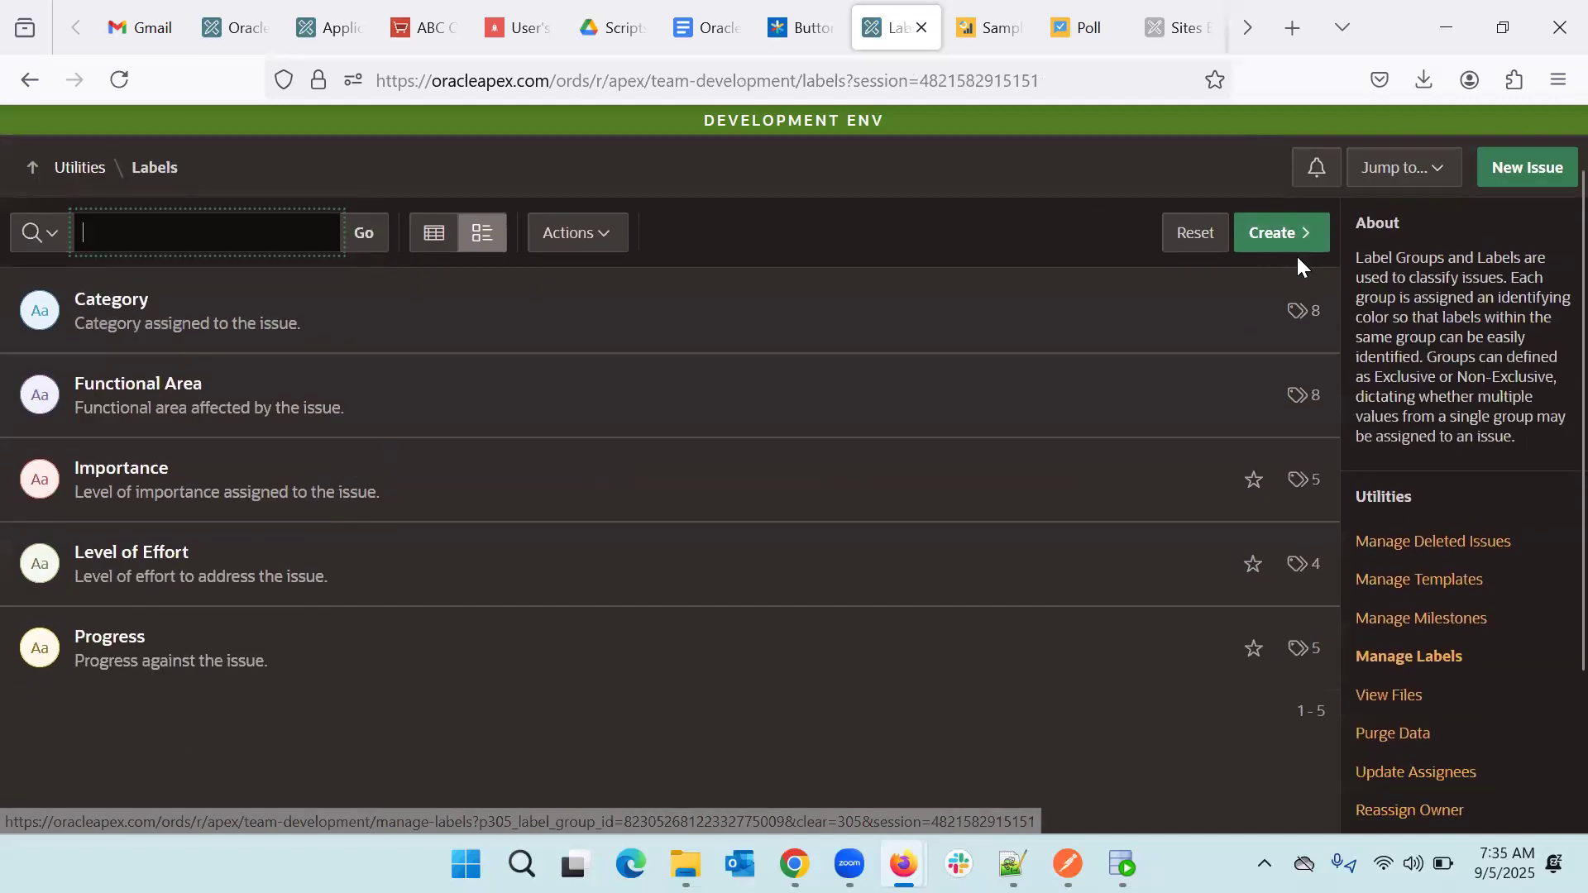
# - Open the Create label group dialog, then close it without creating anything
pyautogui.click(1305, 233)
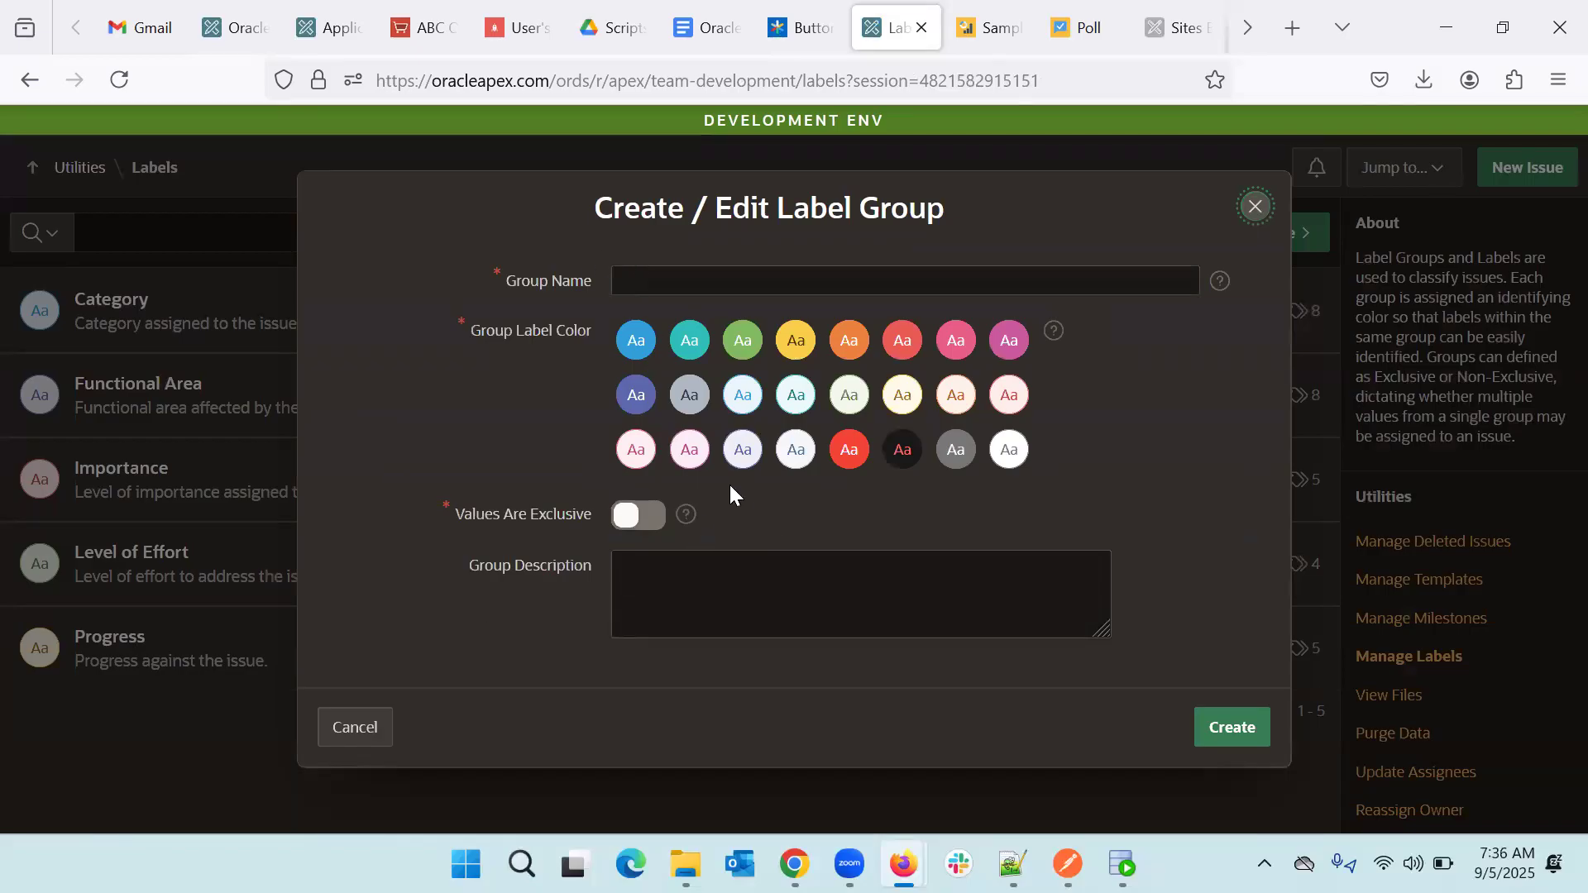
pyautogui.click(1252, 208)
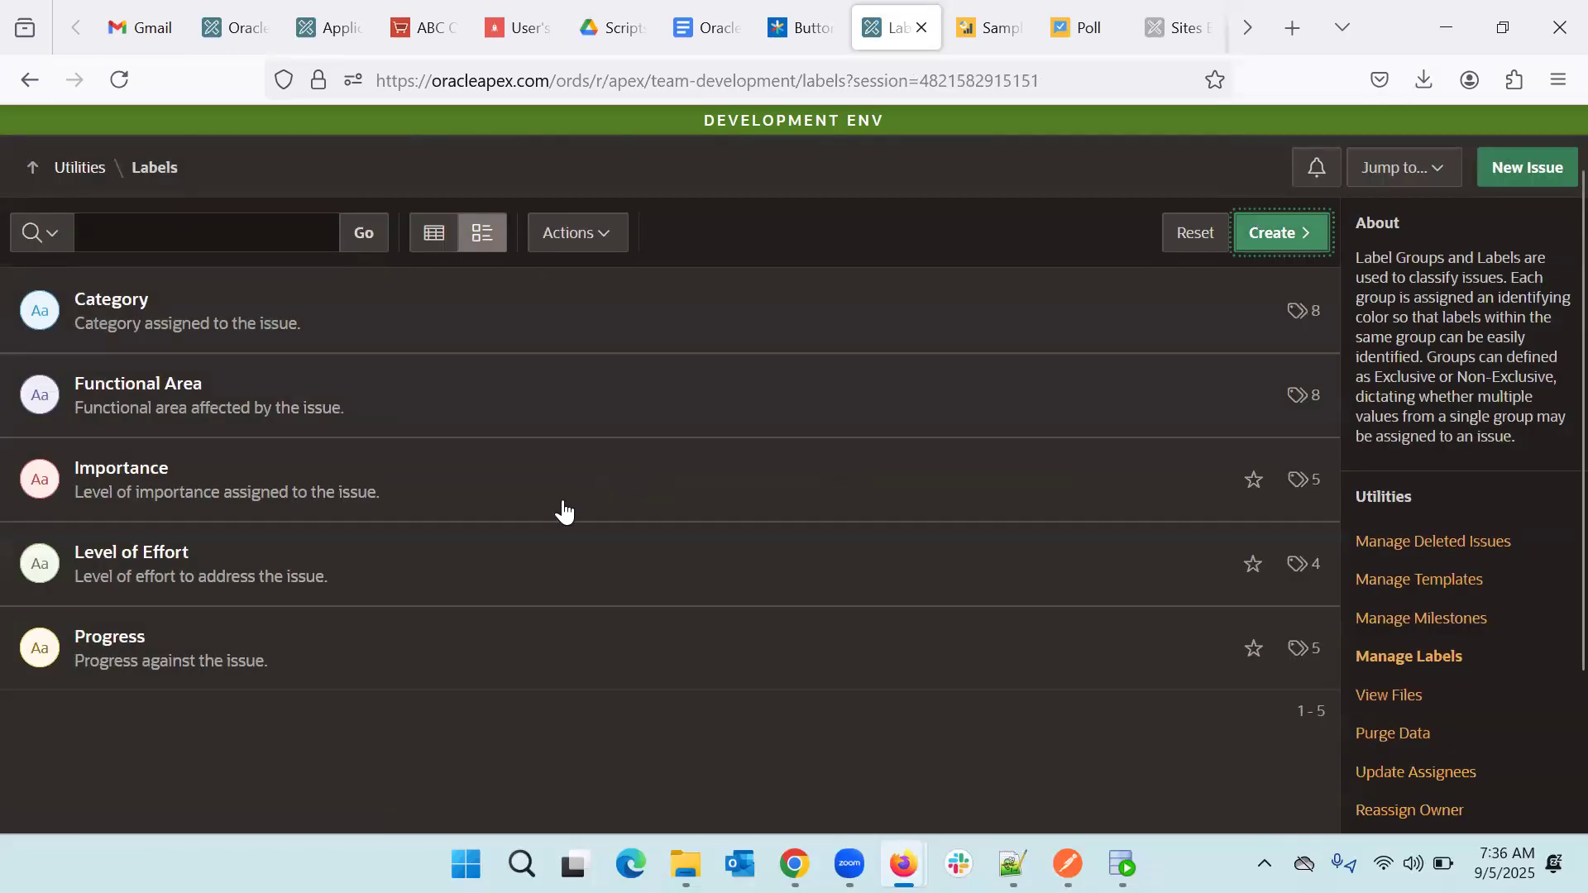
pyautogui.scroll(1, 798, 498)
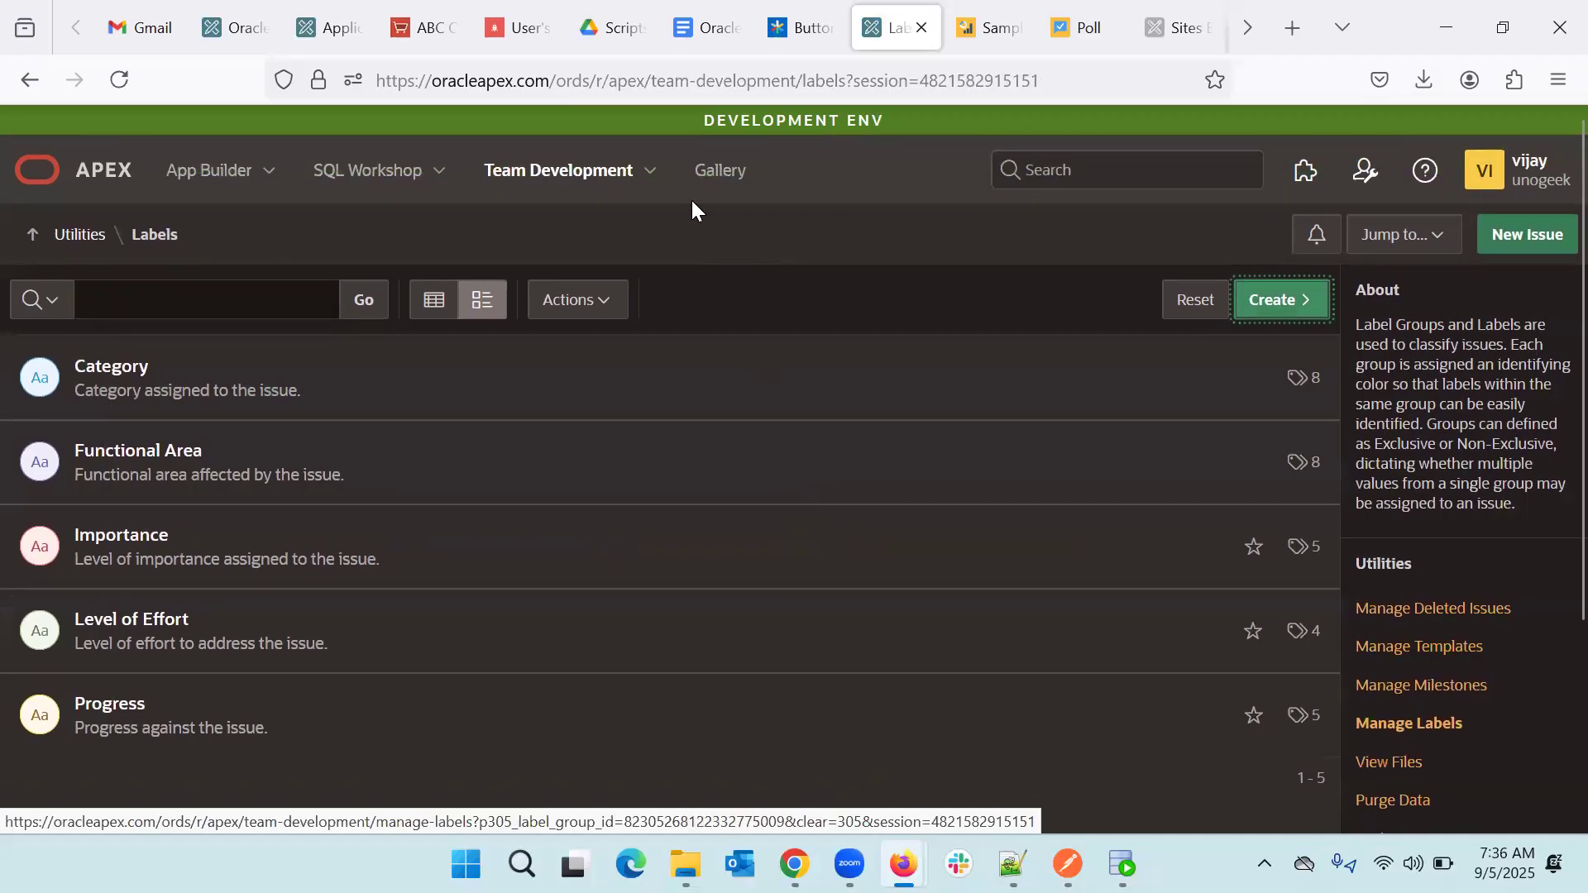
# - Go to the Team Development Milestones page from the top-bar menu
pyautogui.click(650, 172)
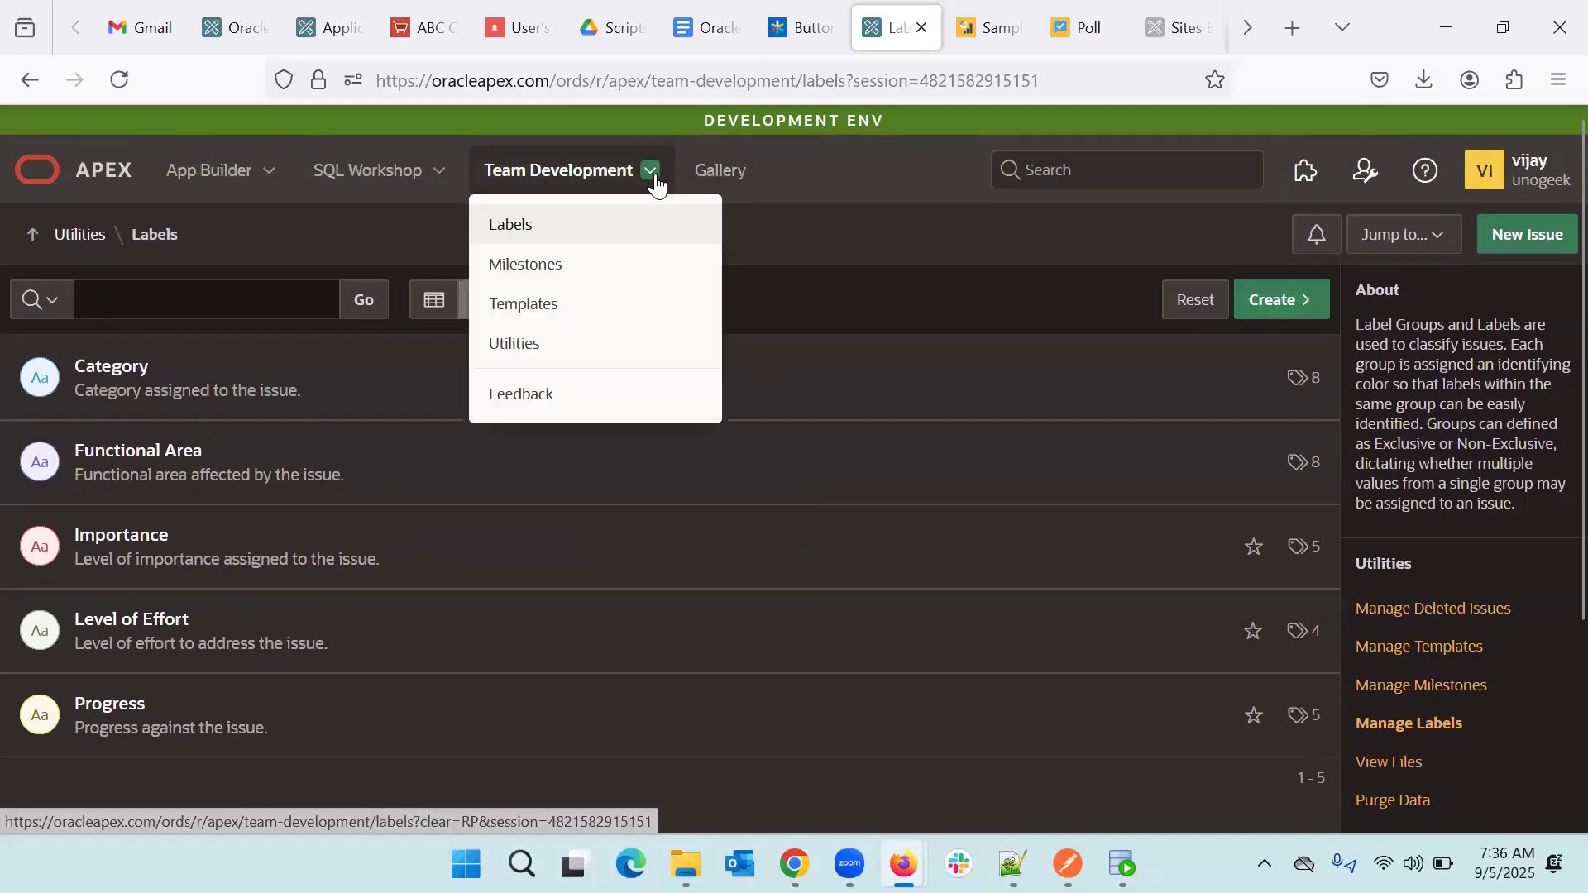
pyautogui.click(539, 268)
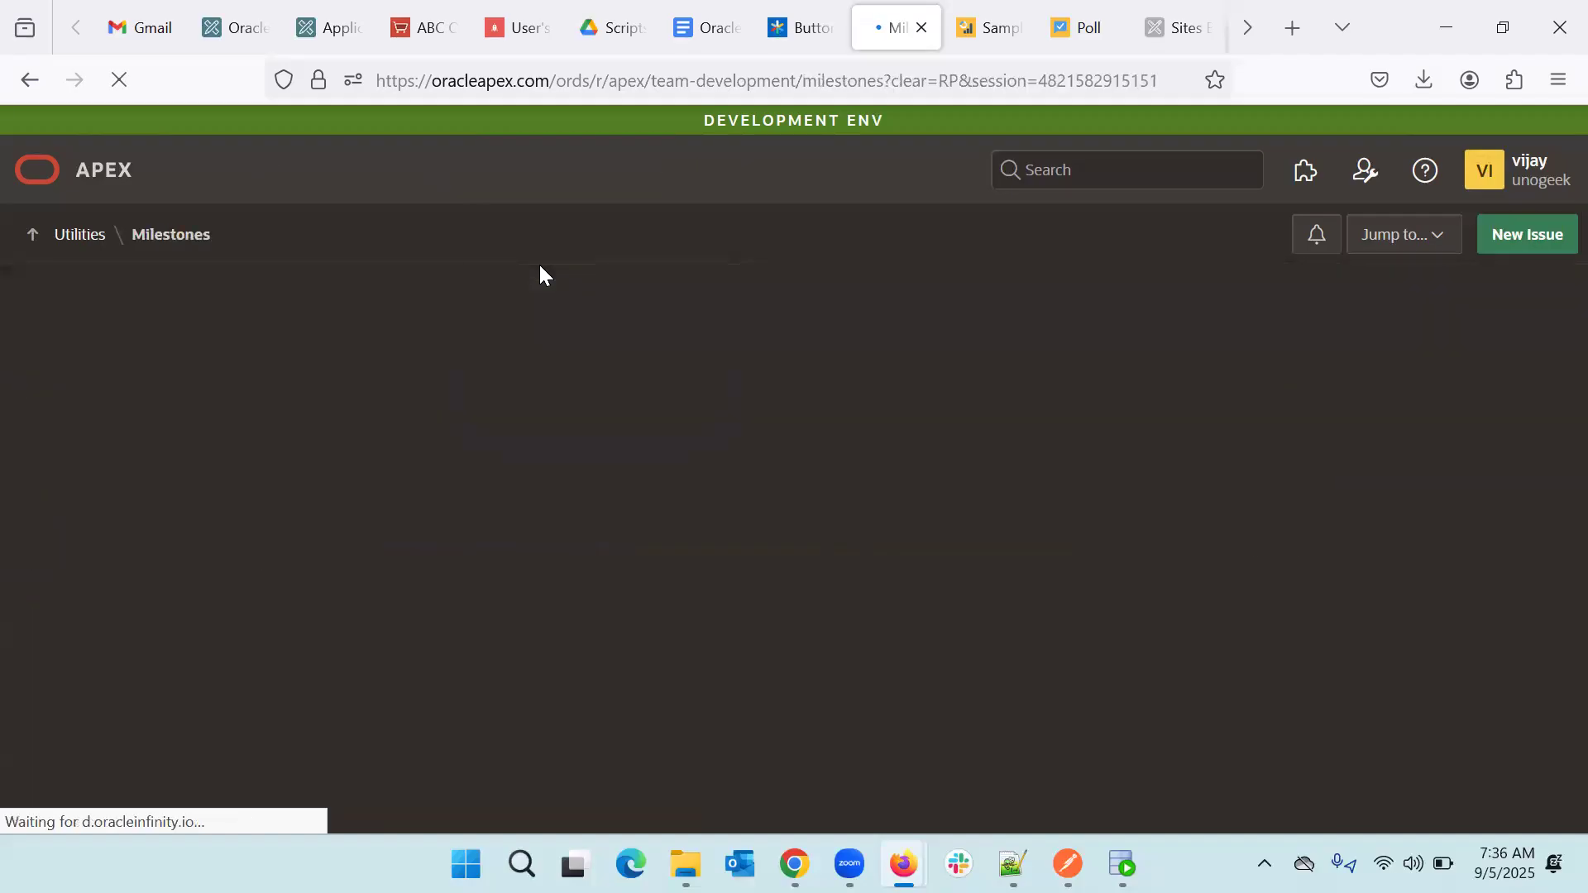
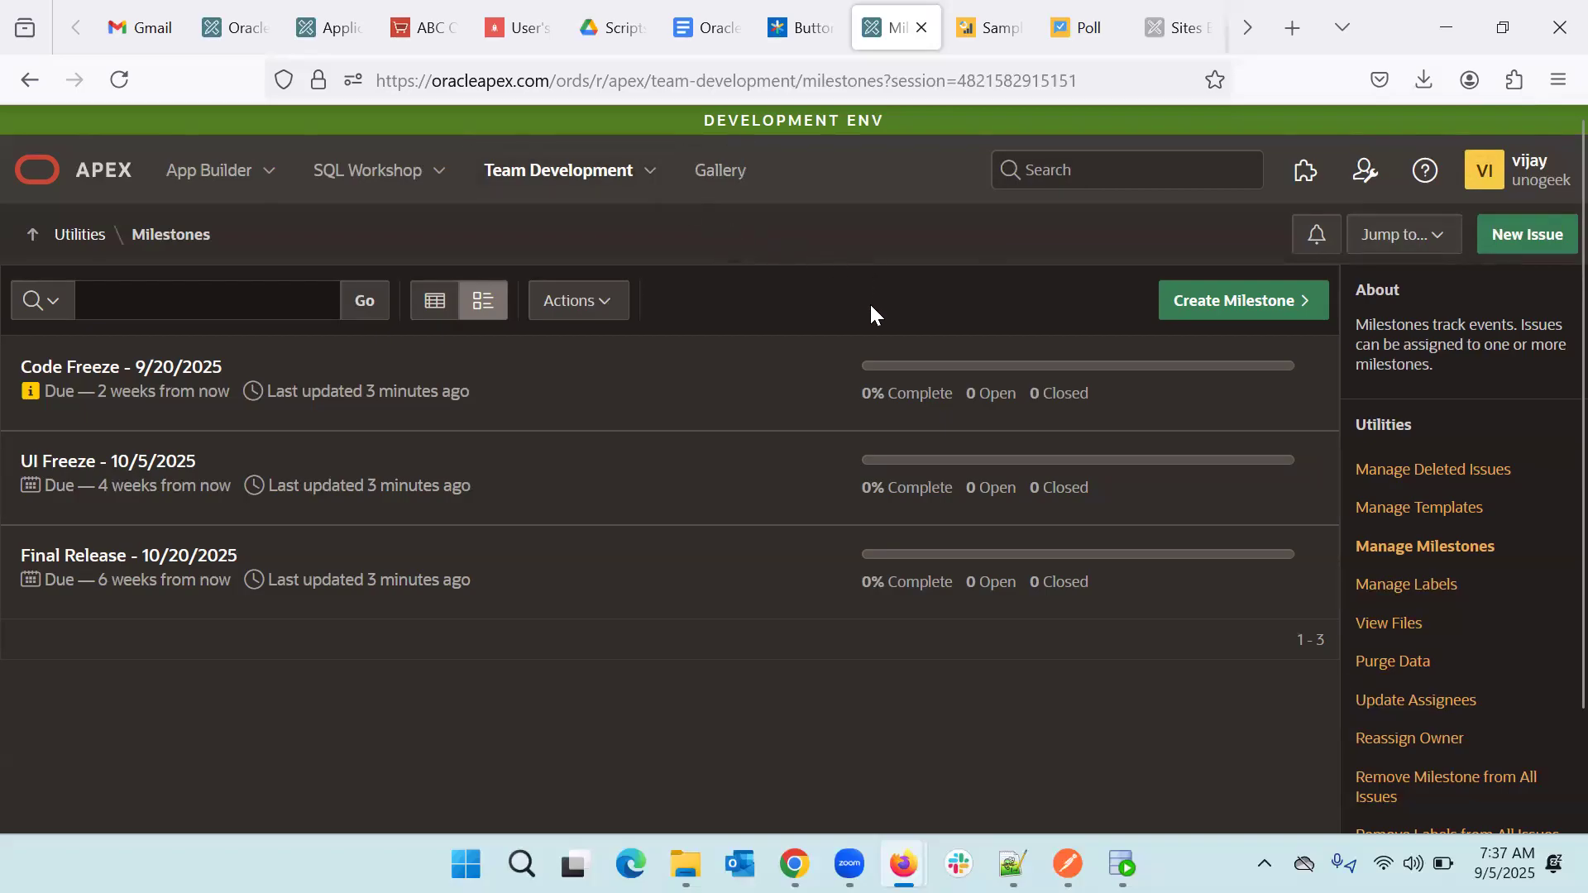
# - Switch from Milestones to the Templates page listing Bug, Feature Request and comment templates
pyautogui.click(650, 170)
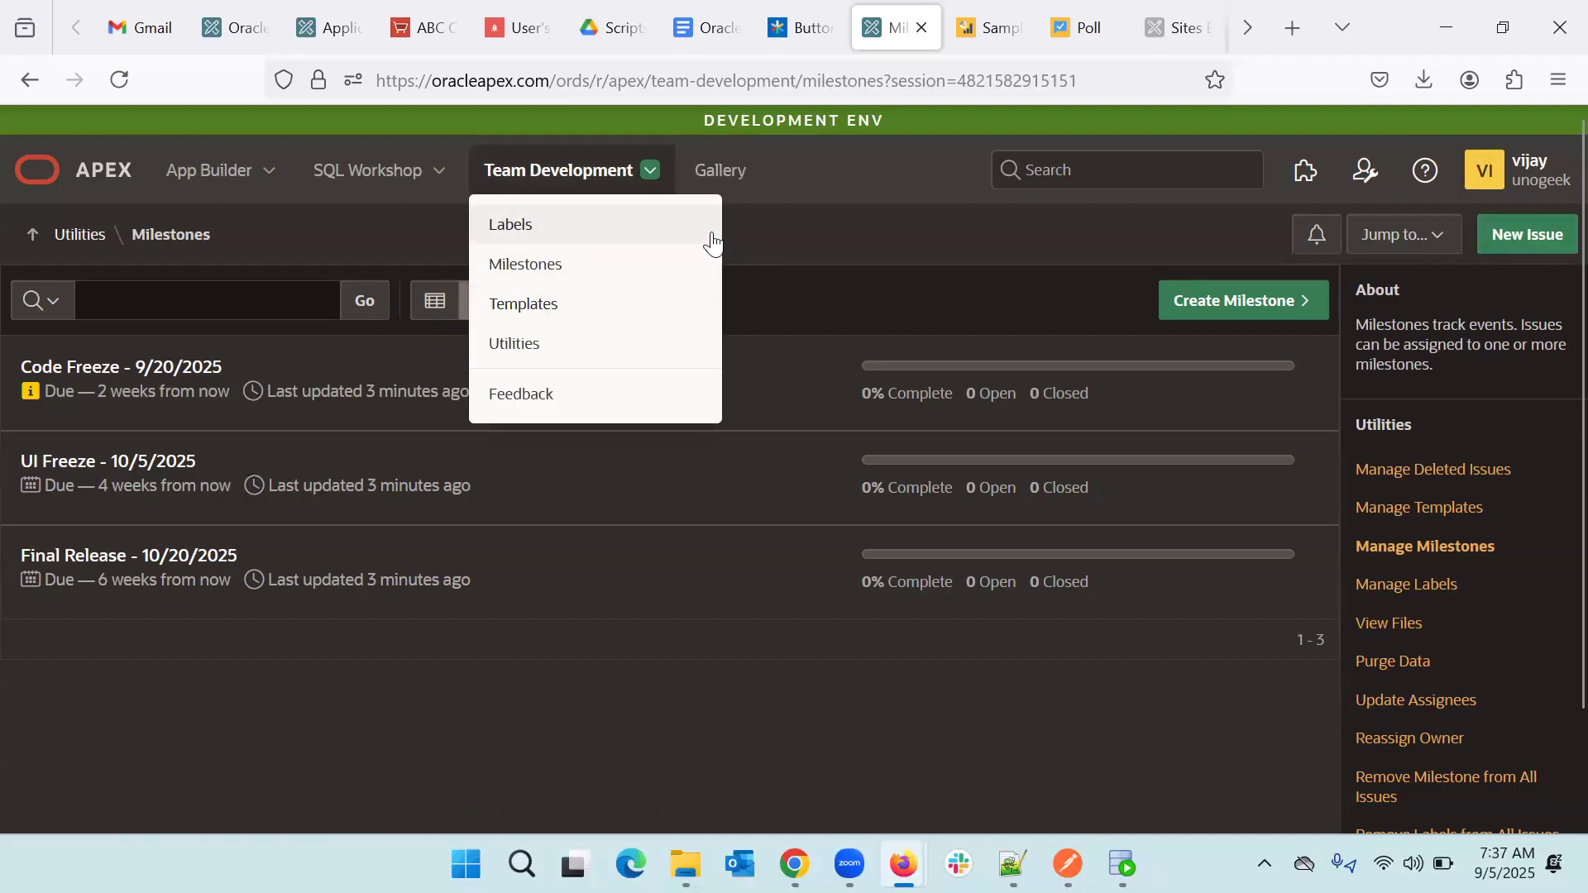
pyautogui.click(524, 308)
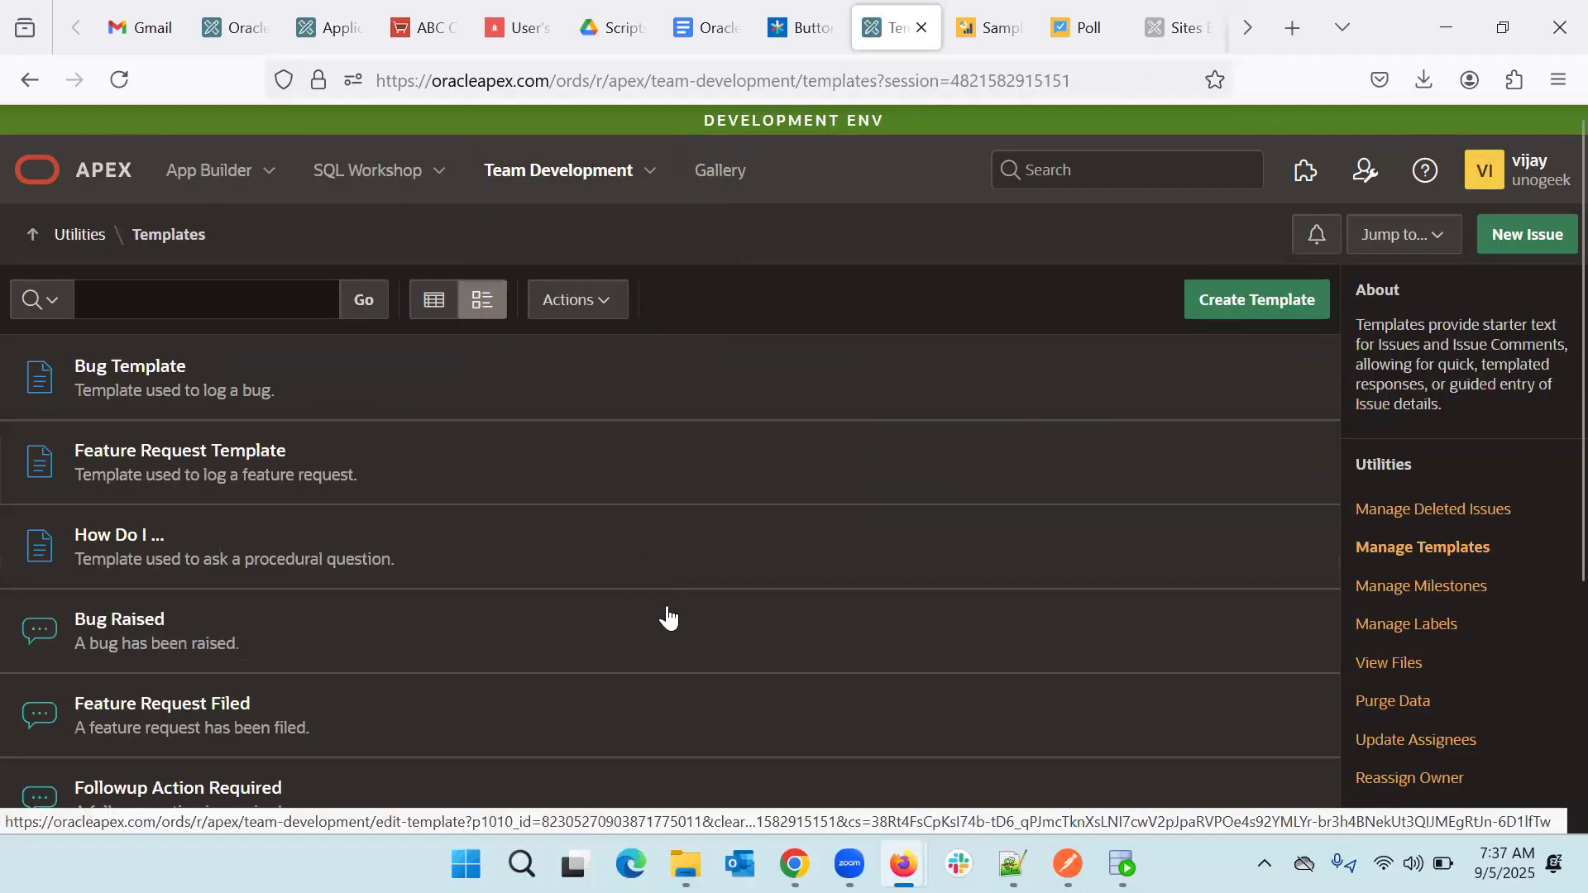
pyautogui.scroll(-2, 668, 618)
pyautogui.scroll(2, 669, 617)
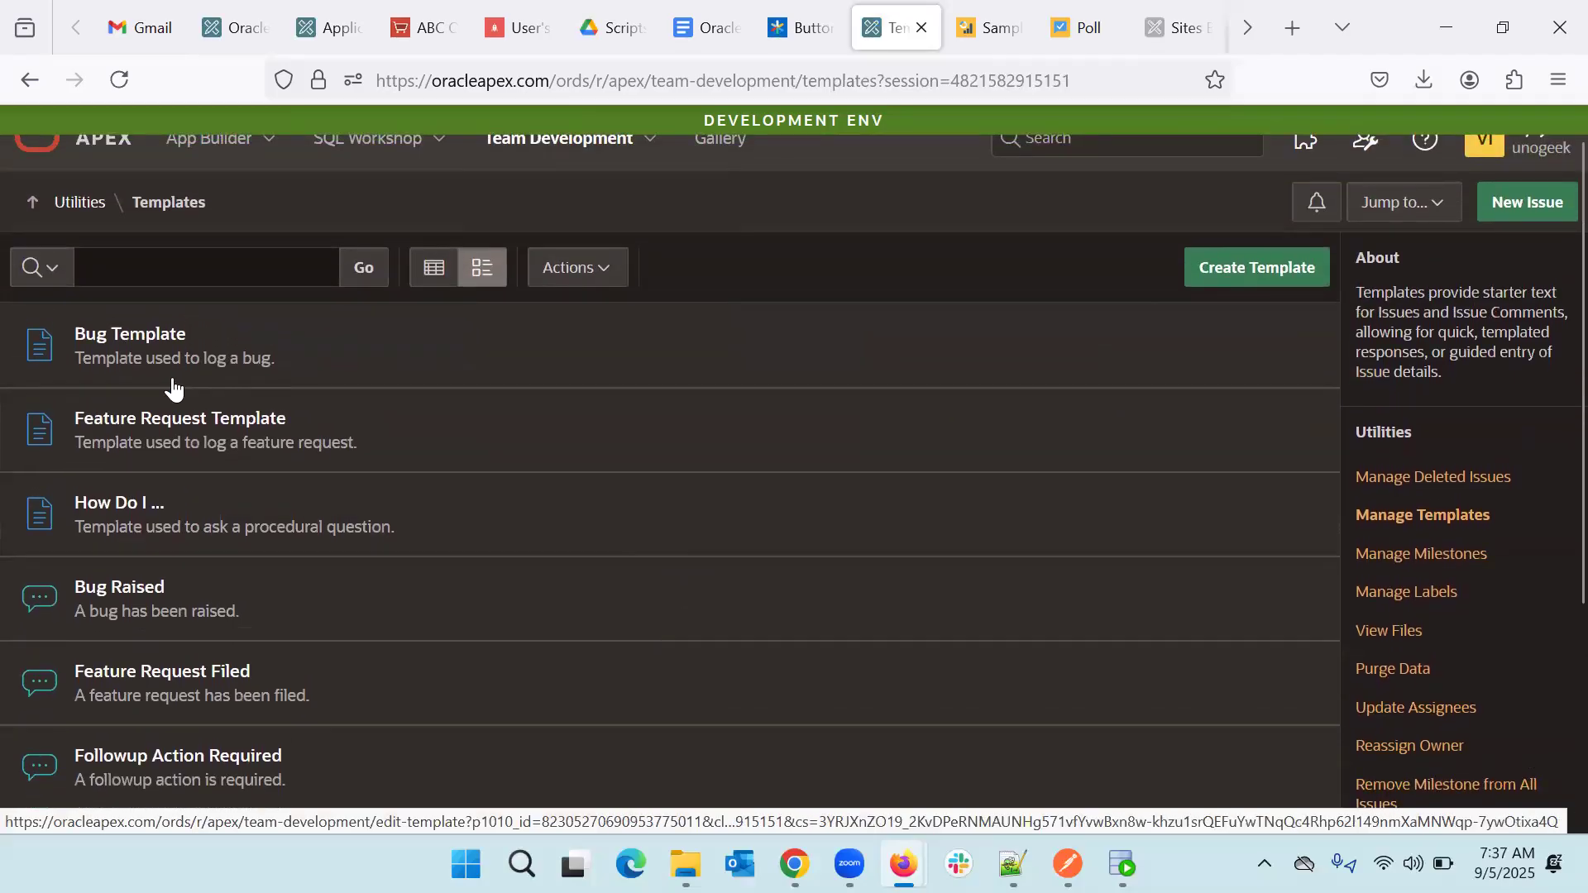
# - Open Bug Template and read its markdown outline of behavior, reproduction and environment sections
pyautogui.click(116, 357)
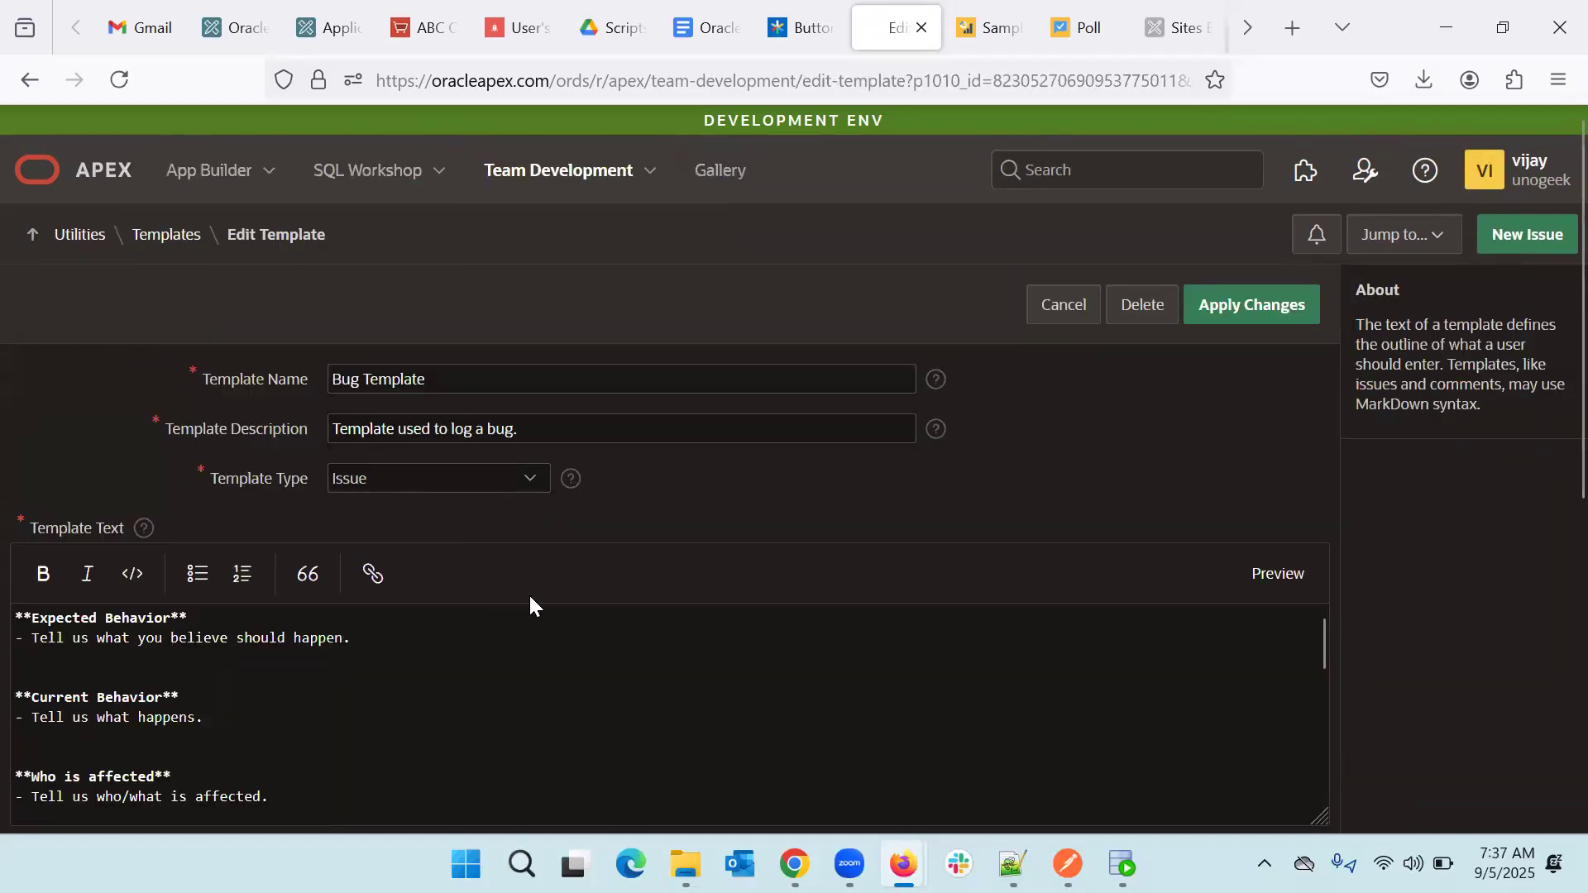
pyautogui.scroll(-3, 795, 514)
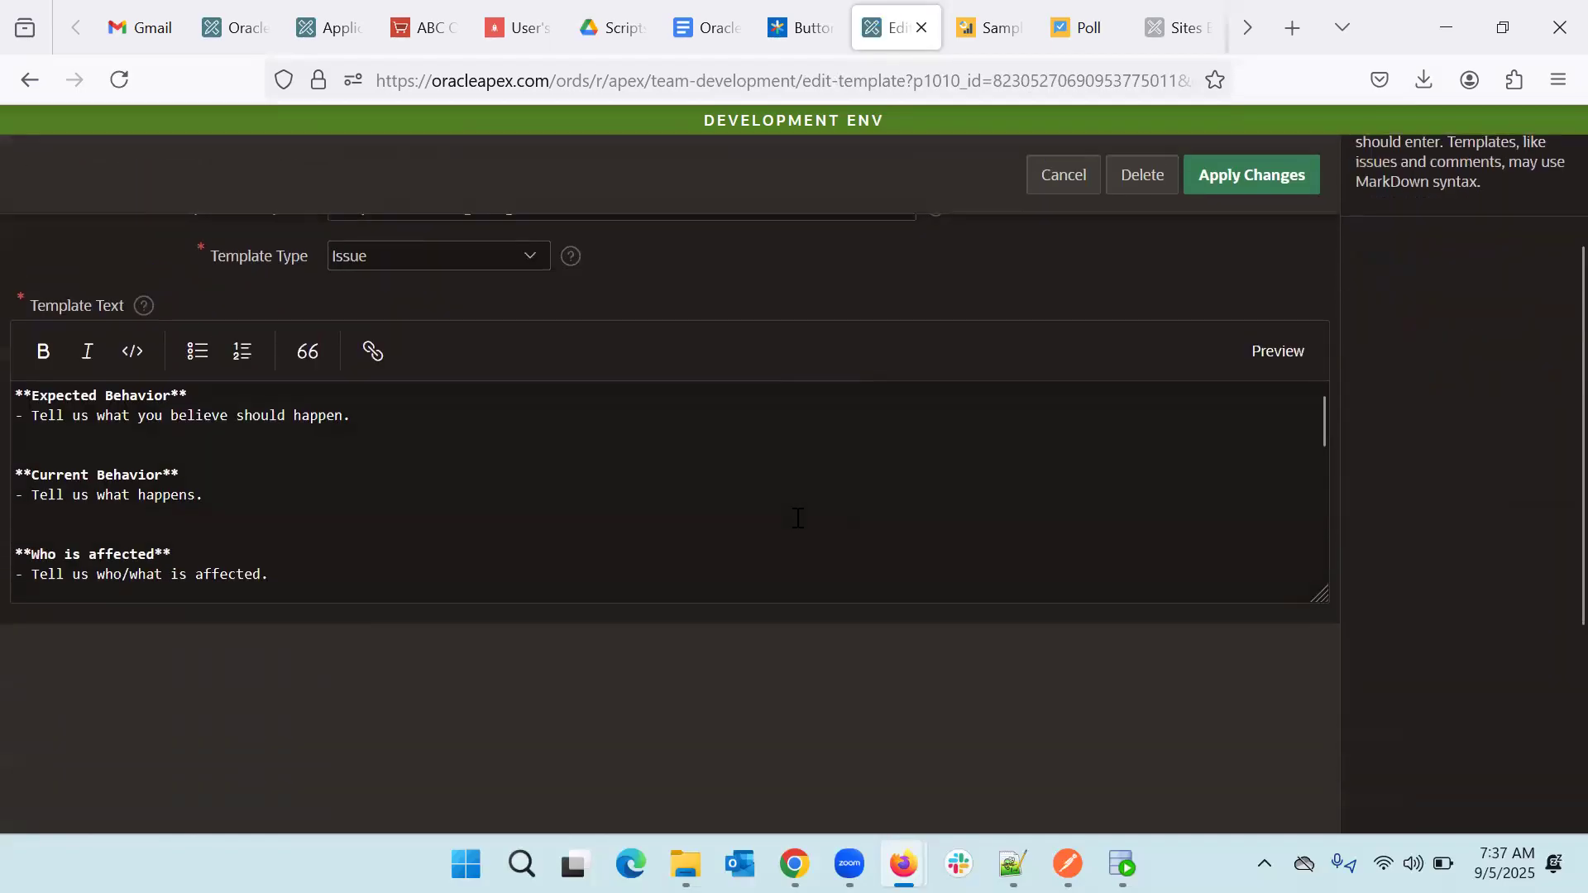
pyautogui.scroll(-5, 467, 527)
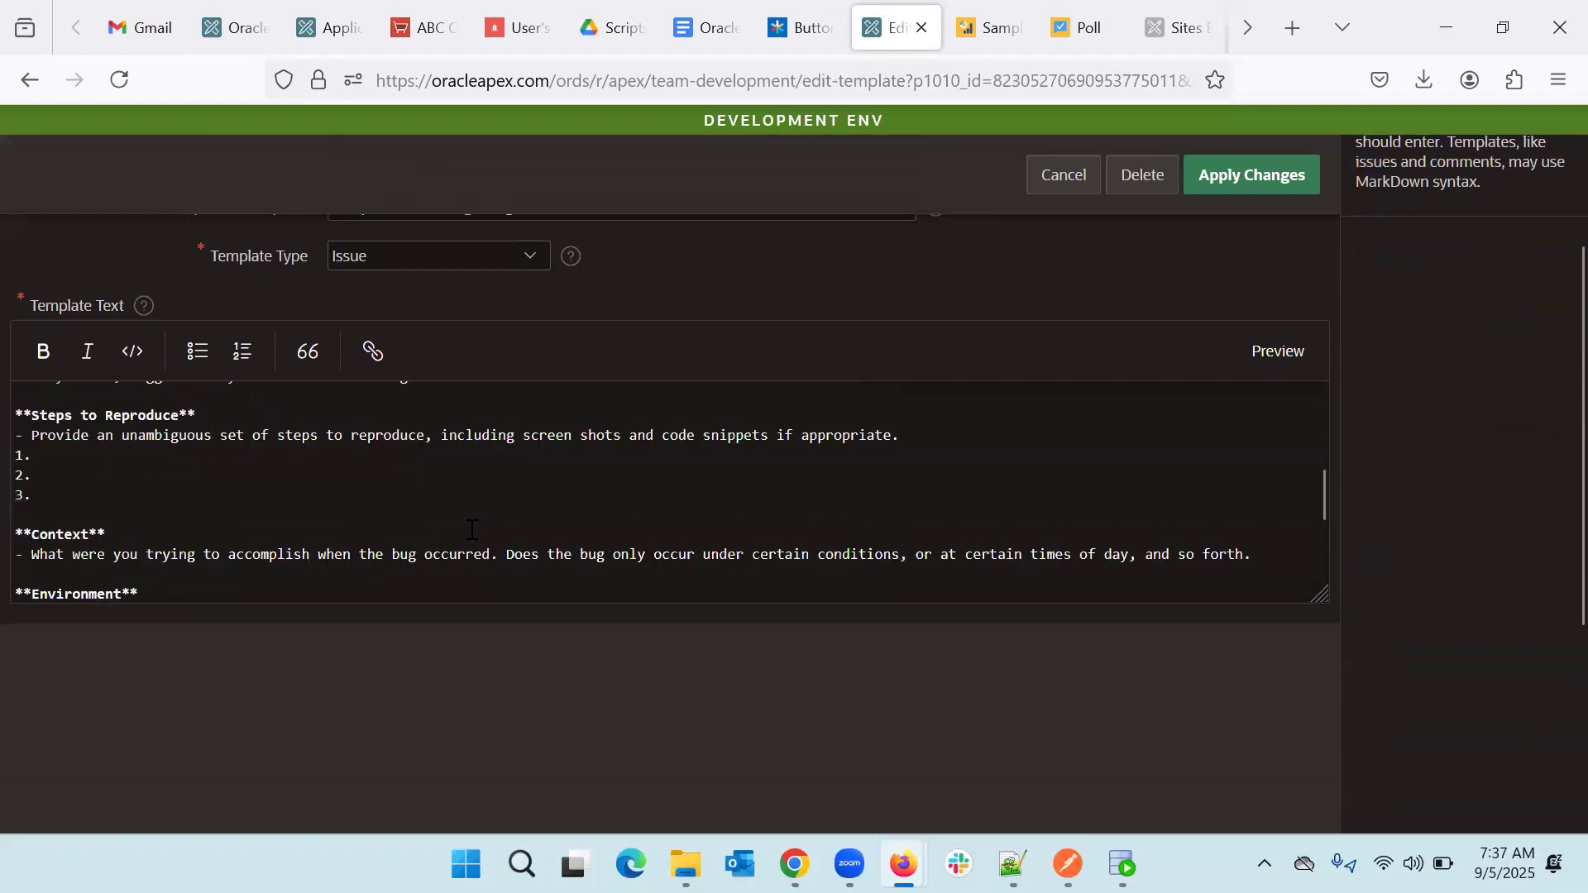
pyautogui.scroll(-3, 471, 529)
pyautogui.scroll(4, 471, 529)
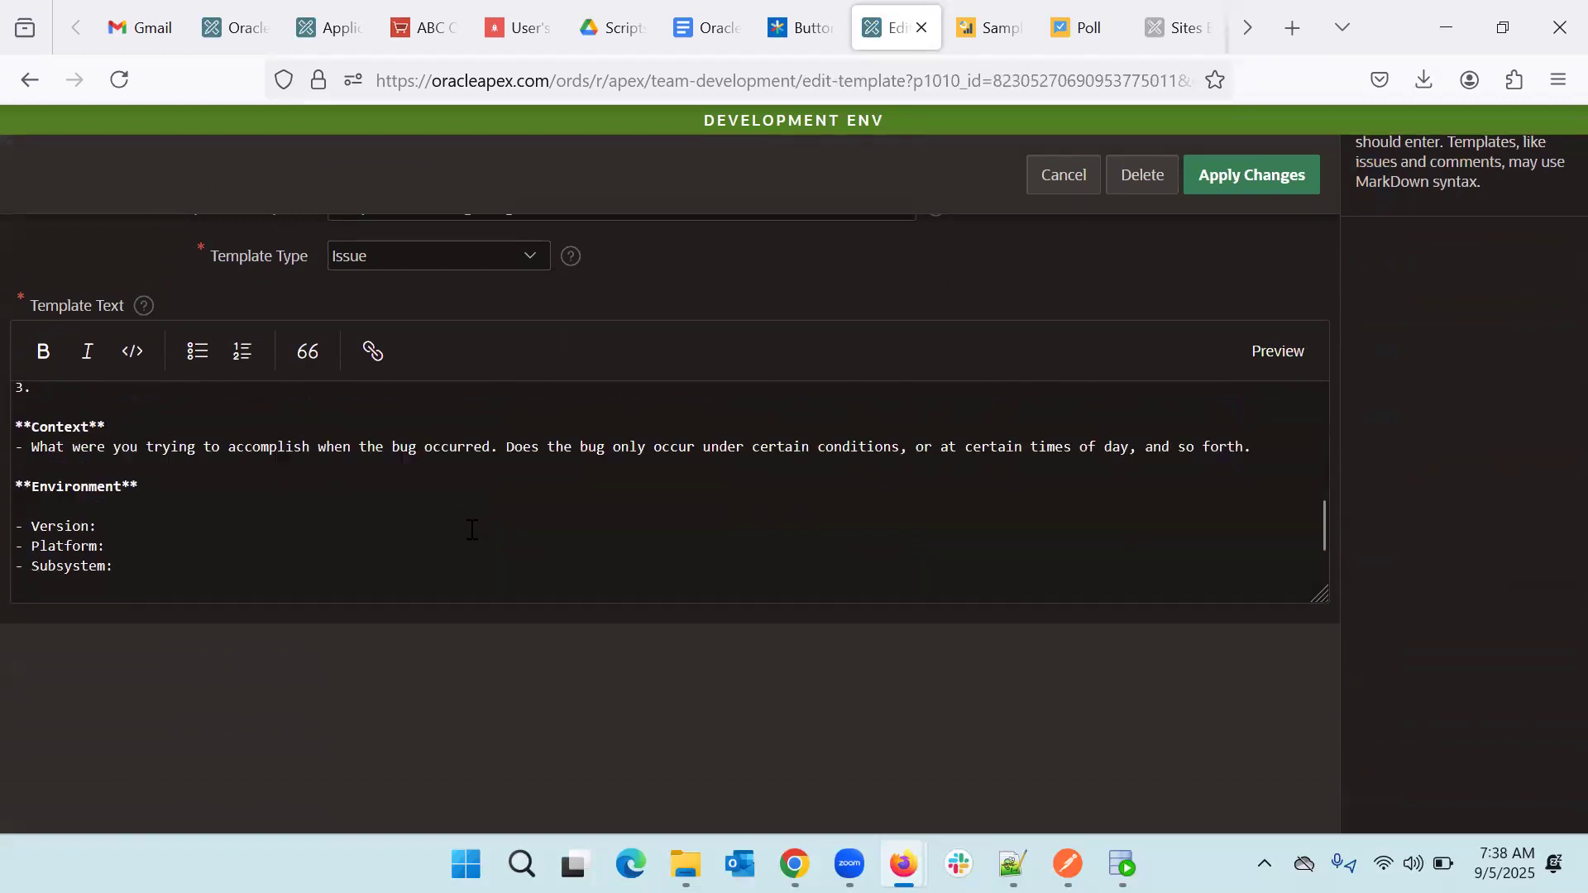
pyautogui.scroll(3, 471, 529)
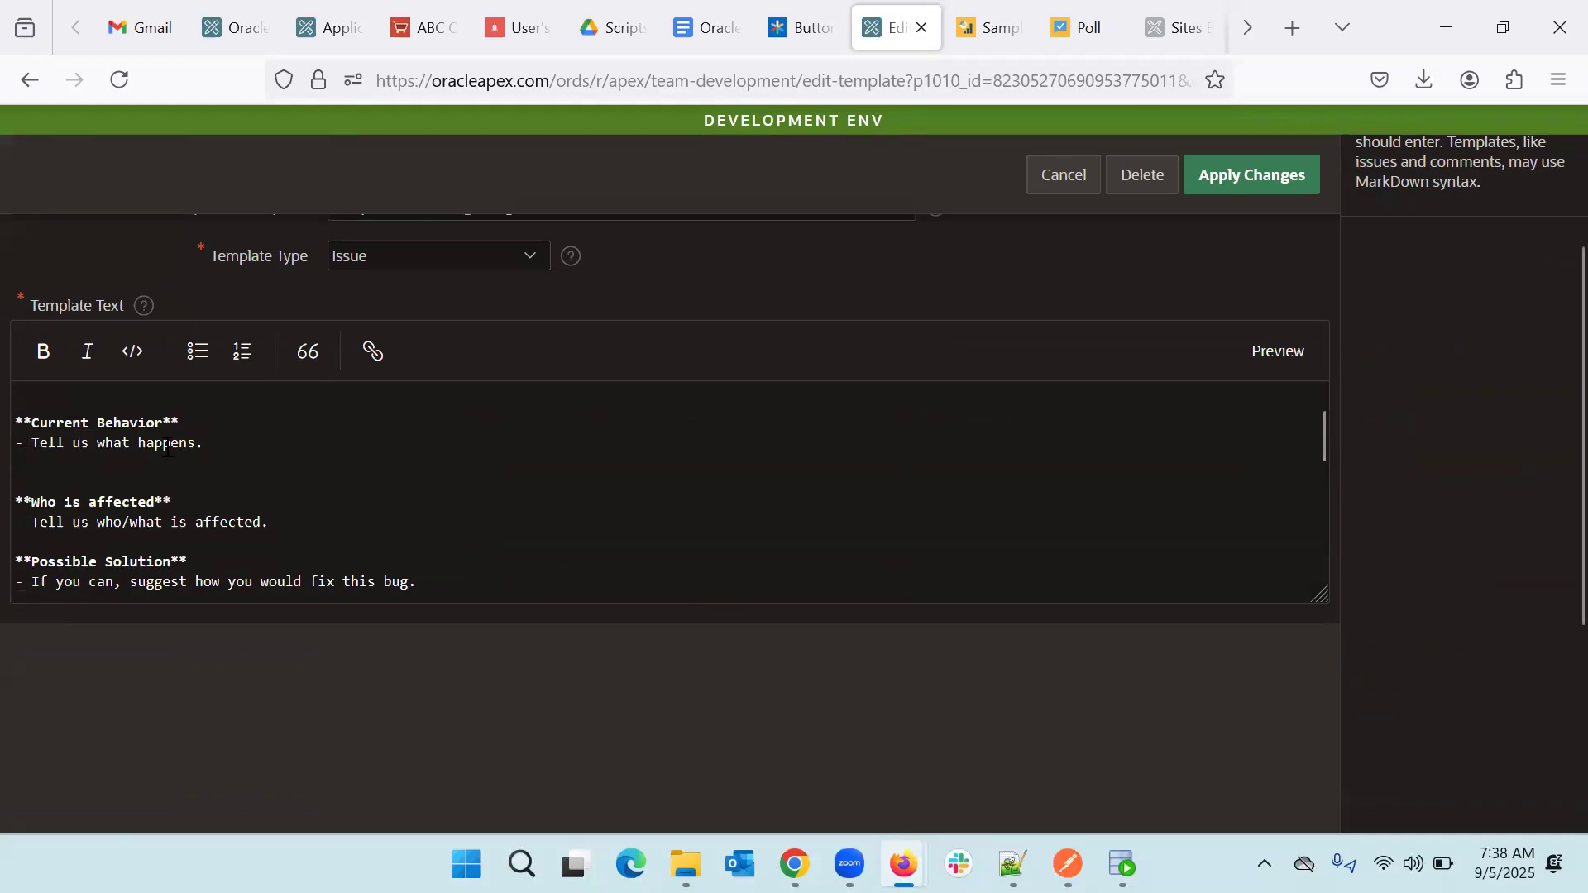
# - Preview Bug Template text as formatted Expected Behavior, Current Behavior and Who is affected sections
pyautogui.click(1280, 354)
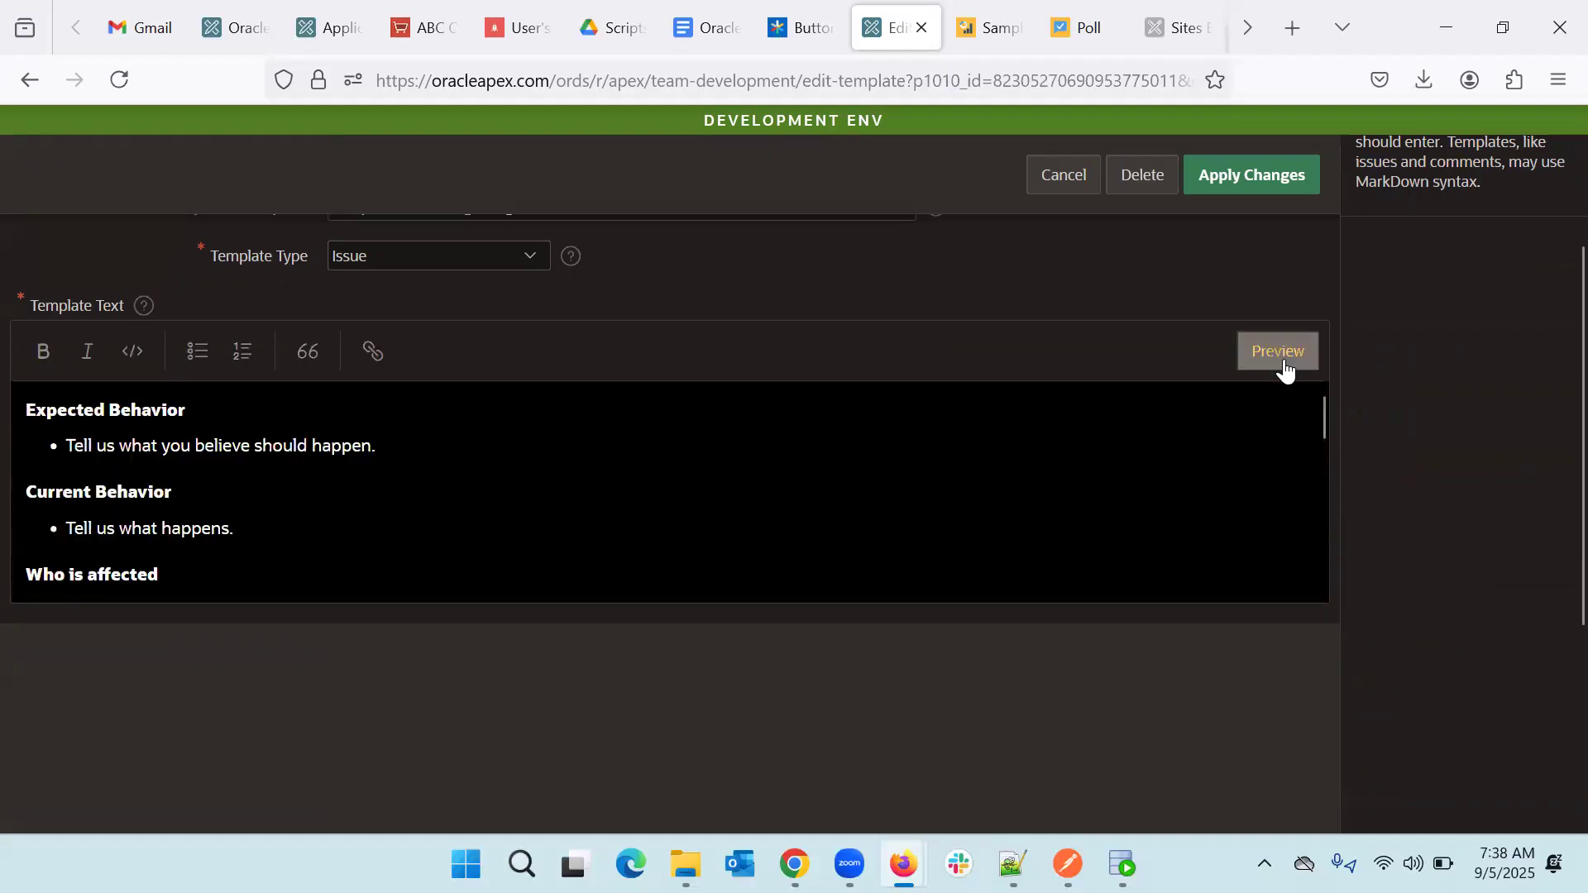
pyautogui.scroll(-3, 303, 519)
pyautogui.scroll(3, 303, 520)
pyautogui.scroll(1, 101, 439)
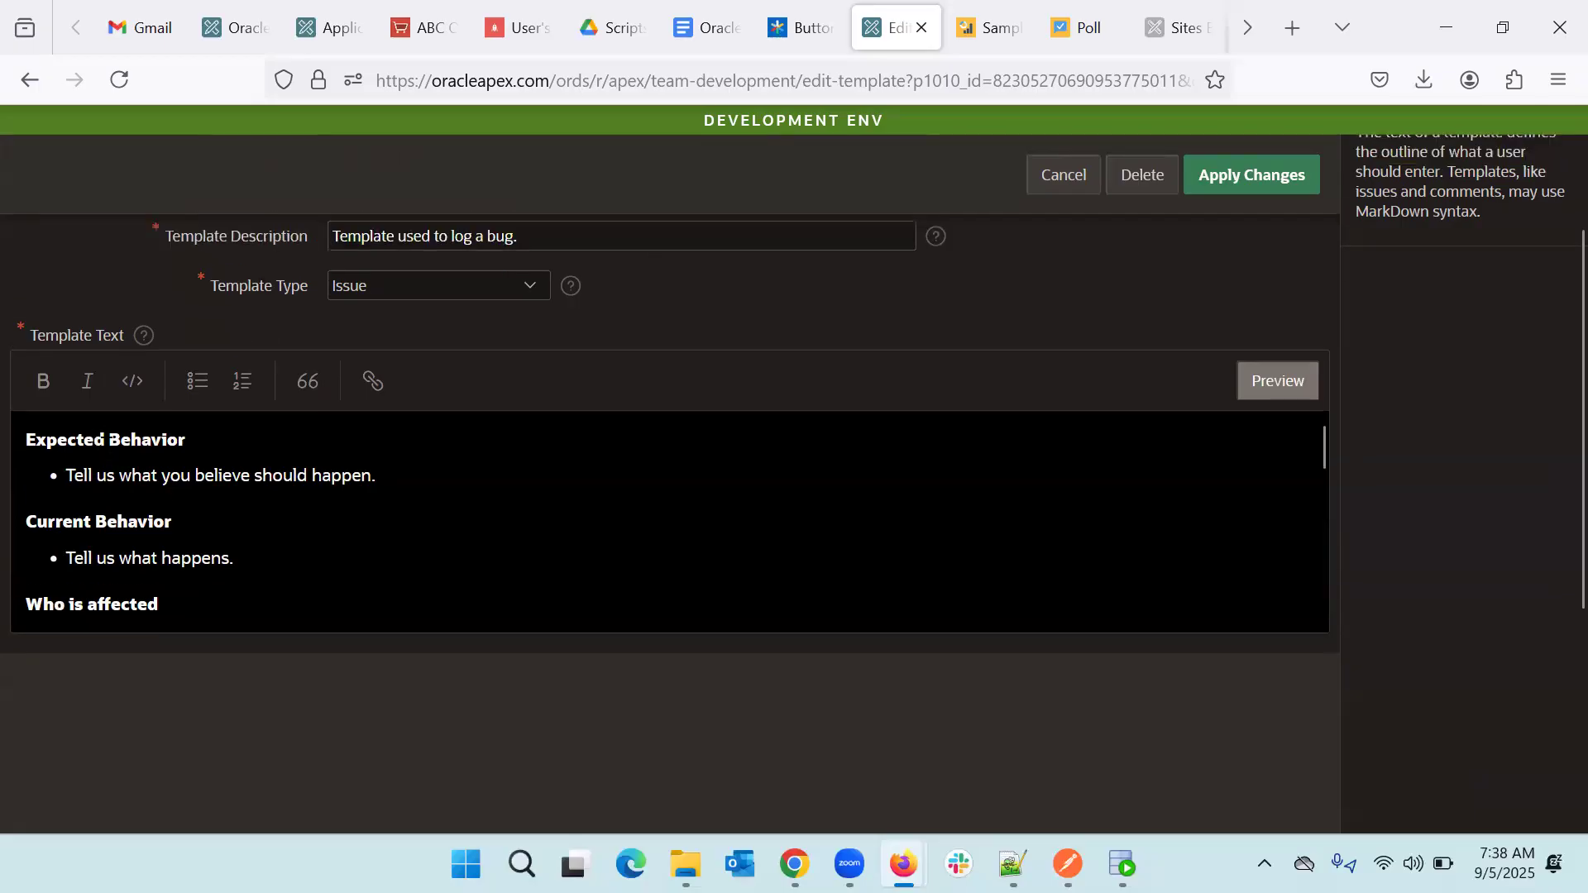
pyautogui.scroll(-4, 123, 521)
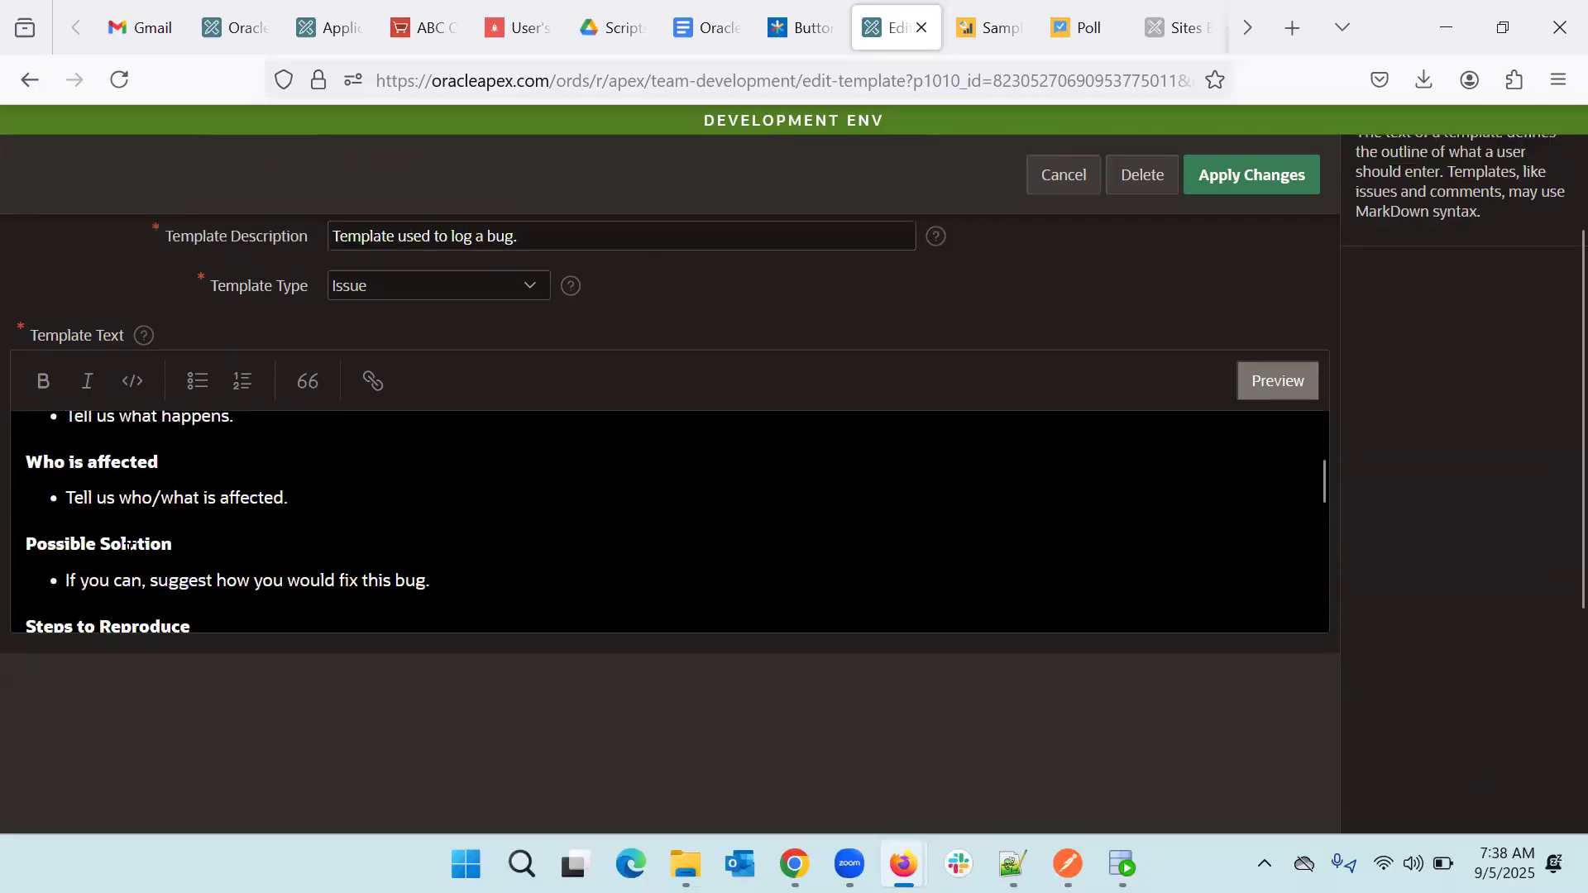
pyautogui.scroll(-5, 160, 581)
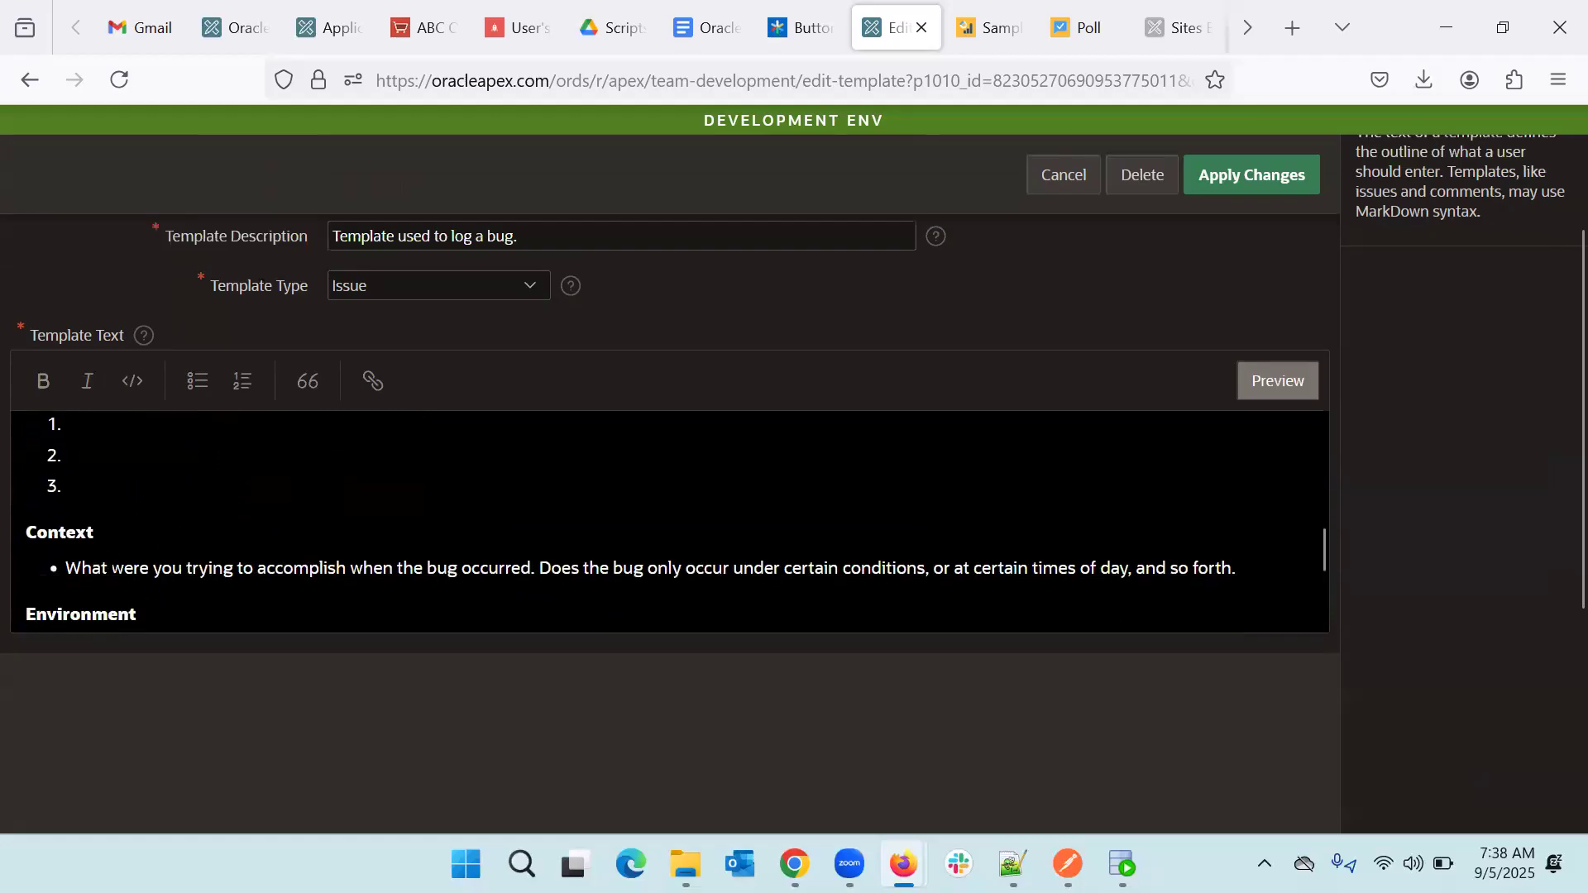
pyautogui.scroll(-5, 109, 562)
pyautogui.scroll(10, 110, 569)
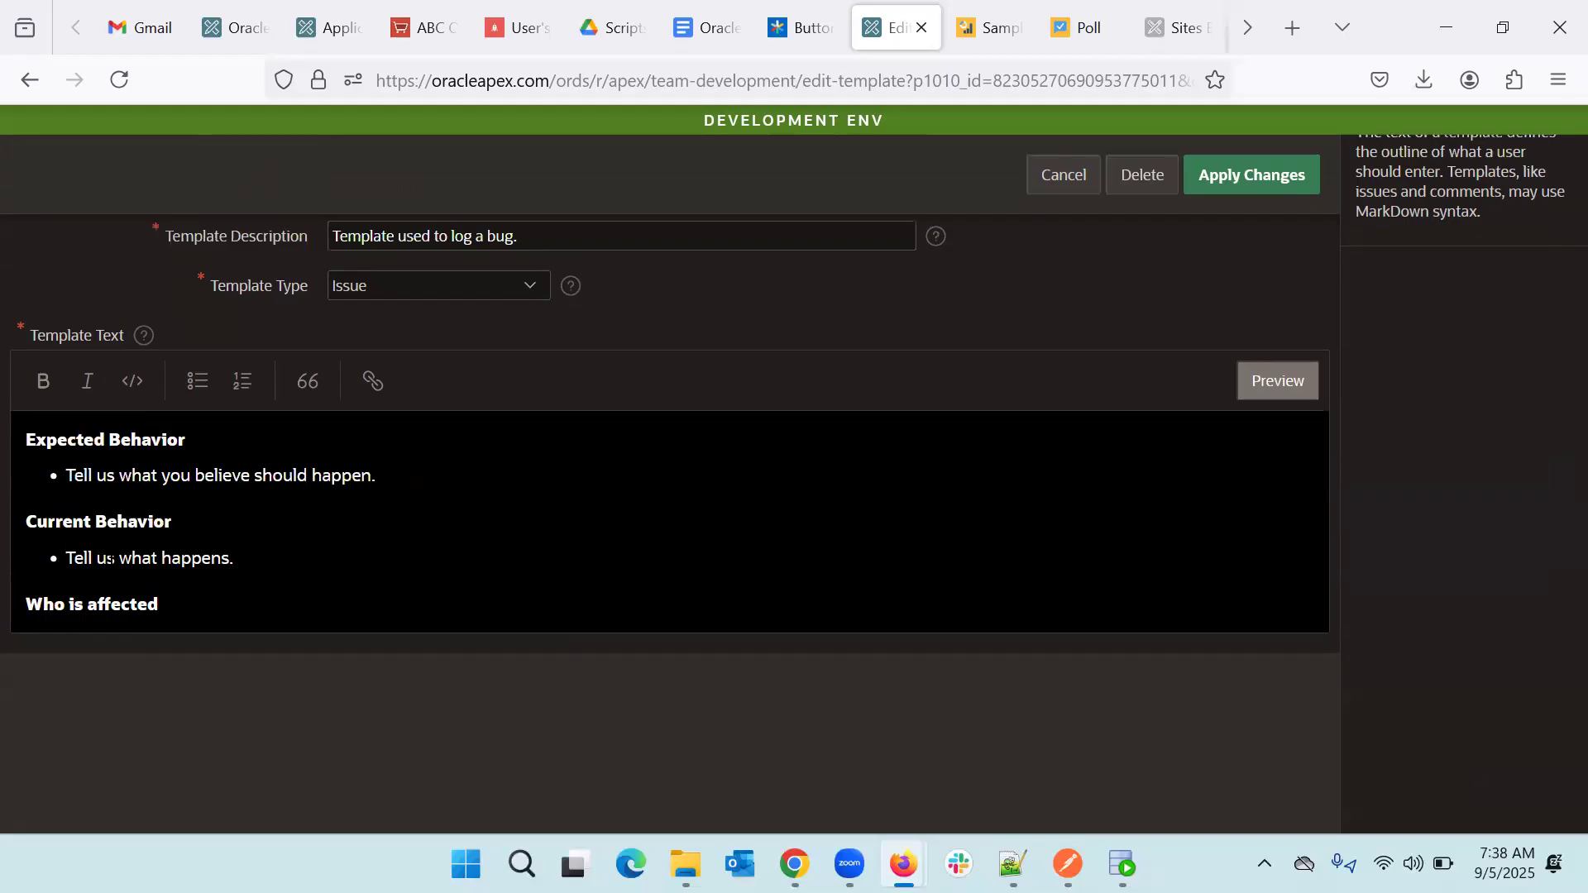
pyautogui.scroll(-5, 110, 562)
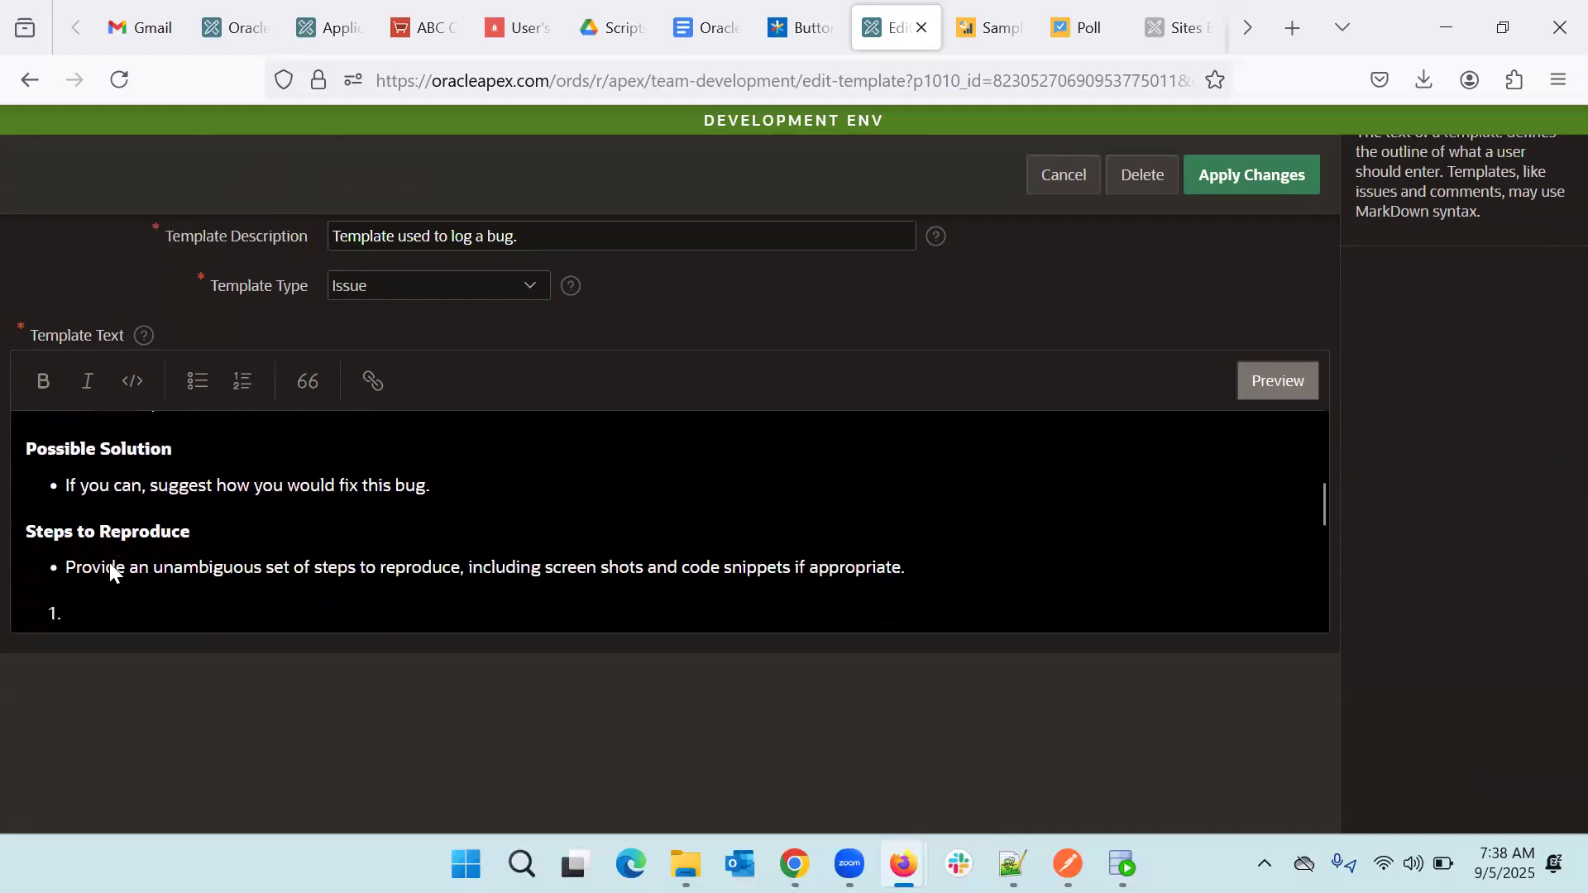
pyautogui.scroll(-1, 107, 559)
pyautogui.scroll(6, 107, 559)
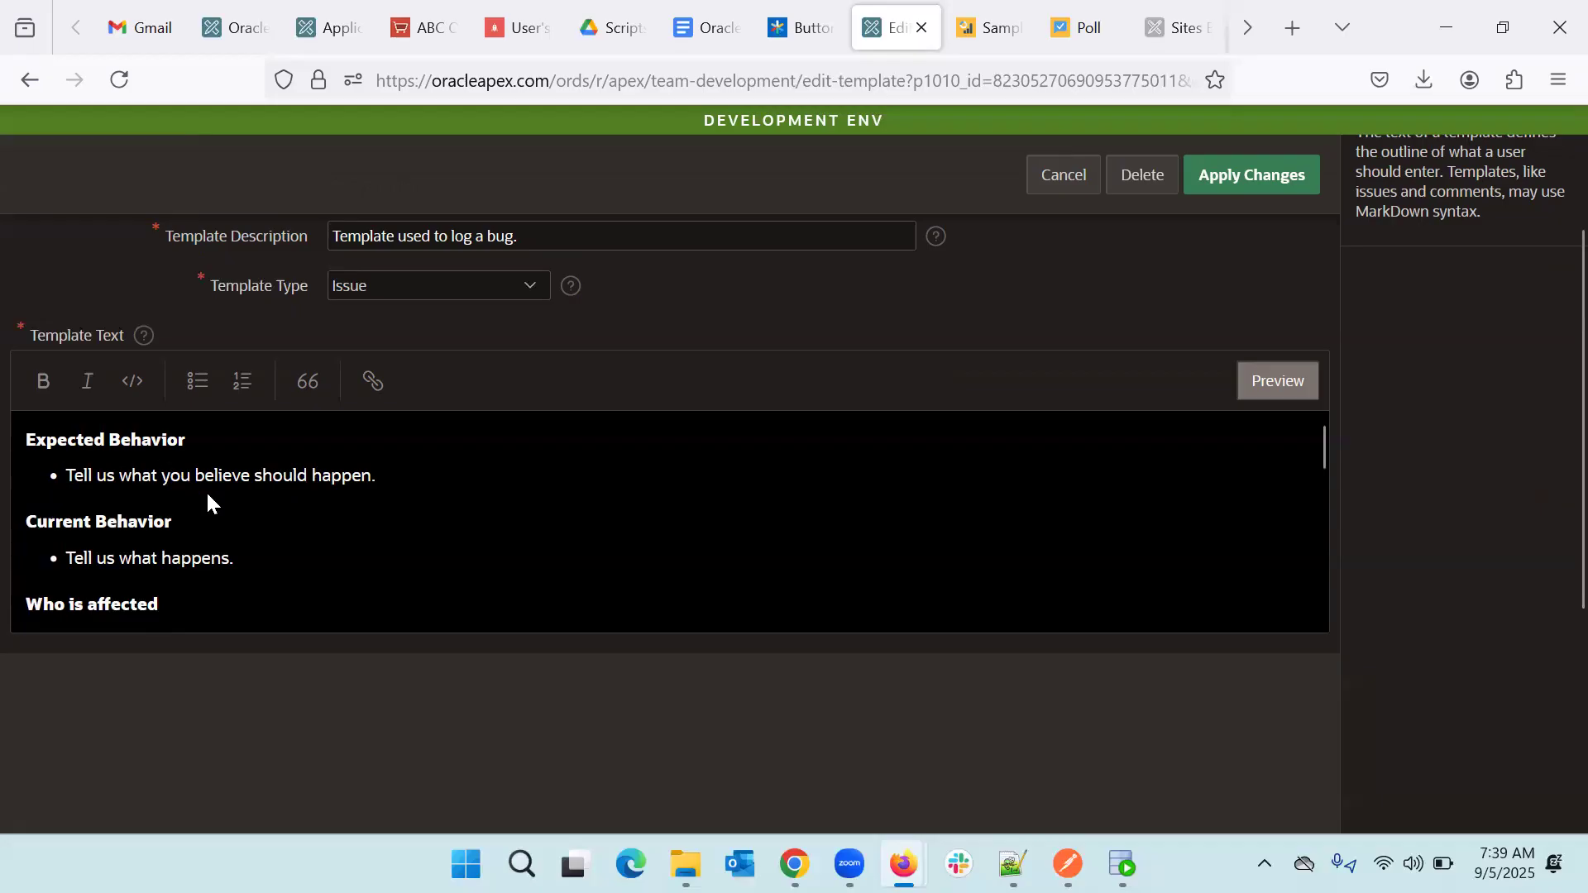
pyautogui.scroll(-5, 206, 492)
pyautogui.scroll(-4, 207, 492)
pyautogui.scroll(9, 207, 500)
pyautogui.scroll(-2, 206, 500)
pyautogui.scroll(-2, 207, 493)
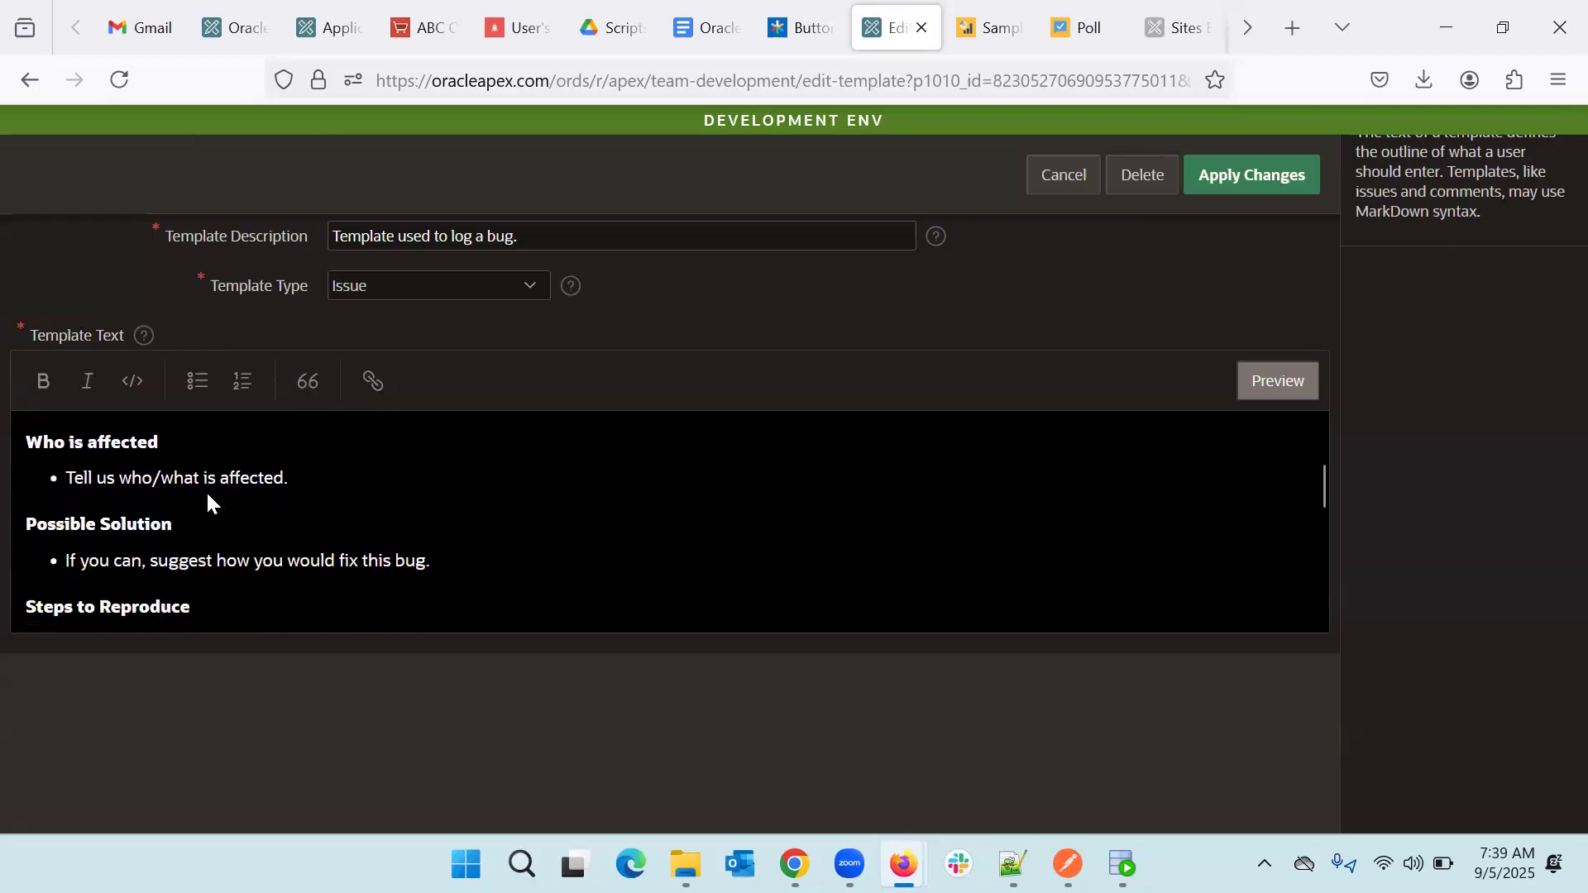
pyautogui.scroll(-3, 207, 496)
pyautogui.scroll(6, 207, 496)
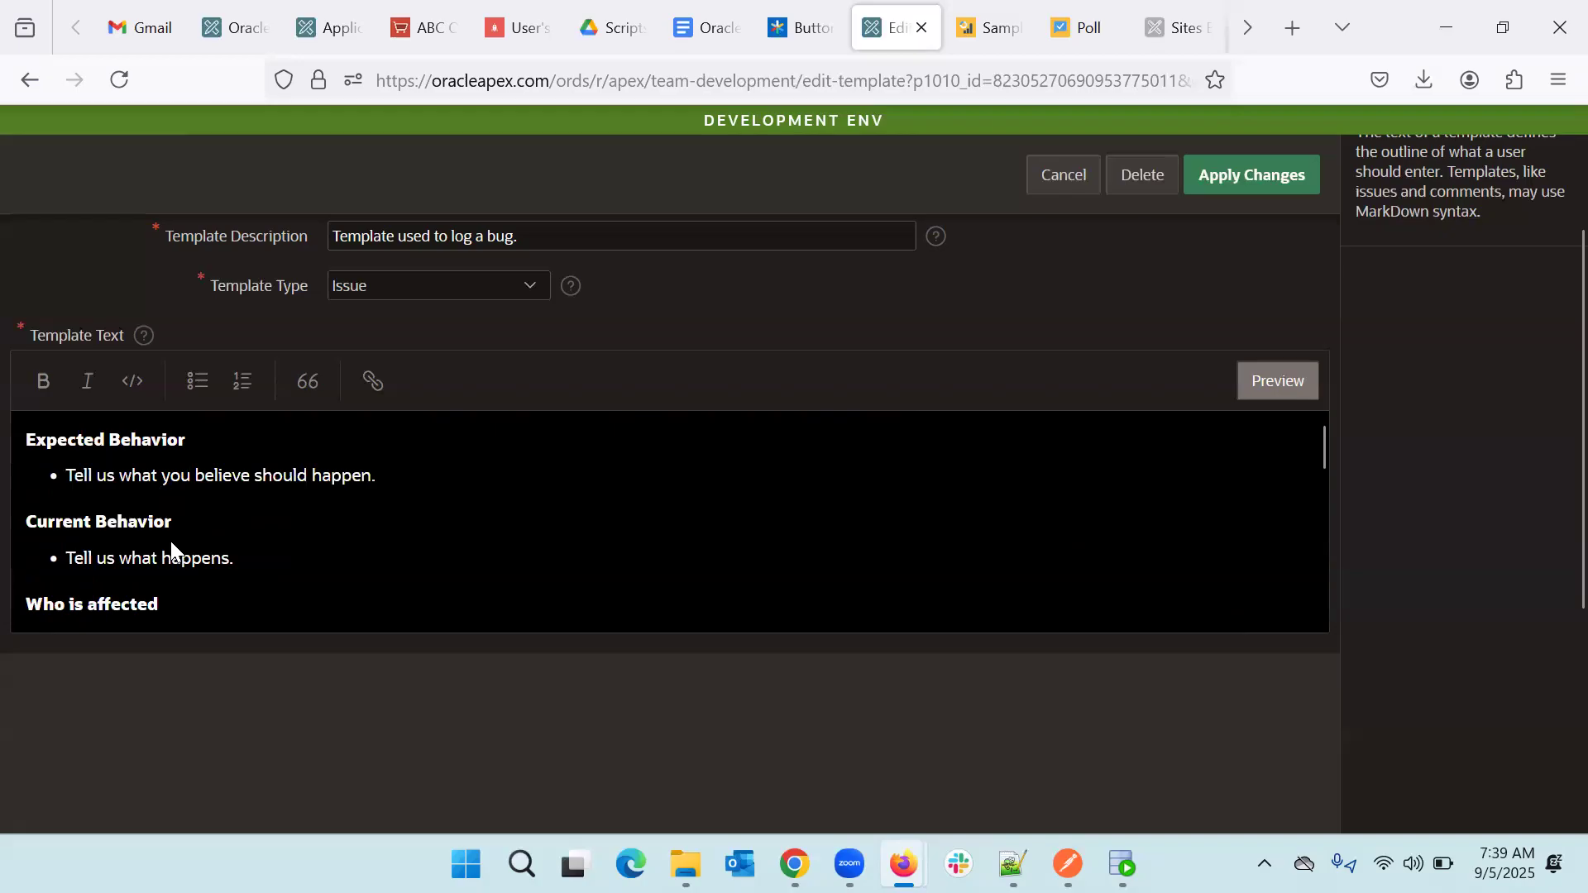
pyautogui.scroll(-3, 170, 540)
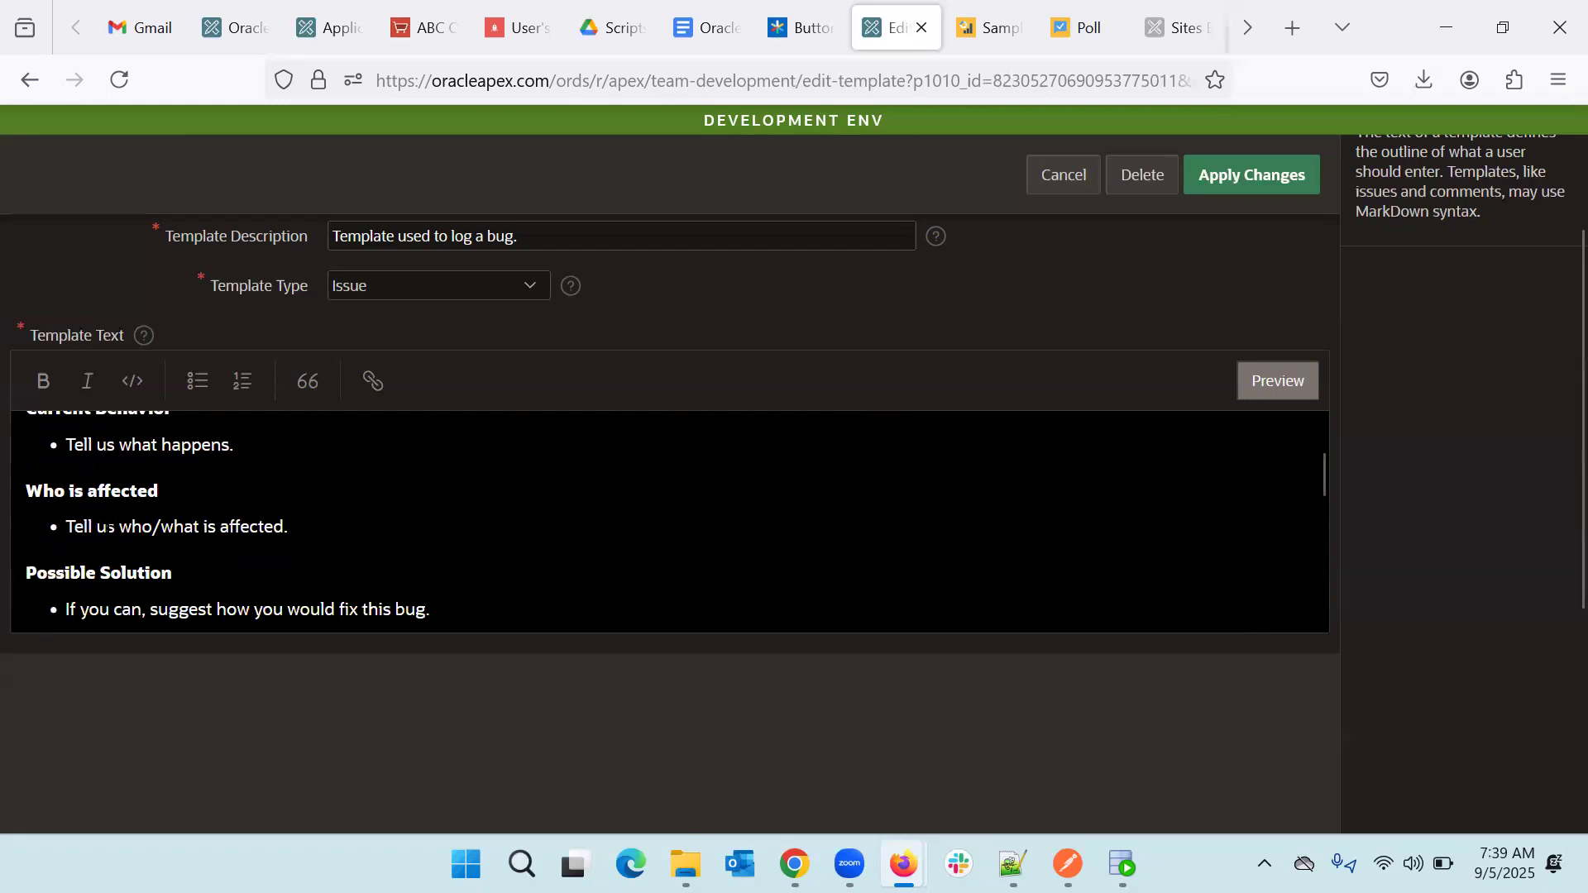
pyautogui.scroll(-1, 133, 539)
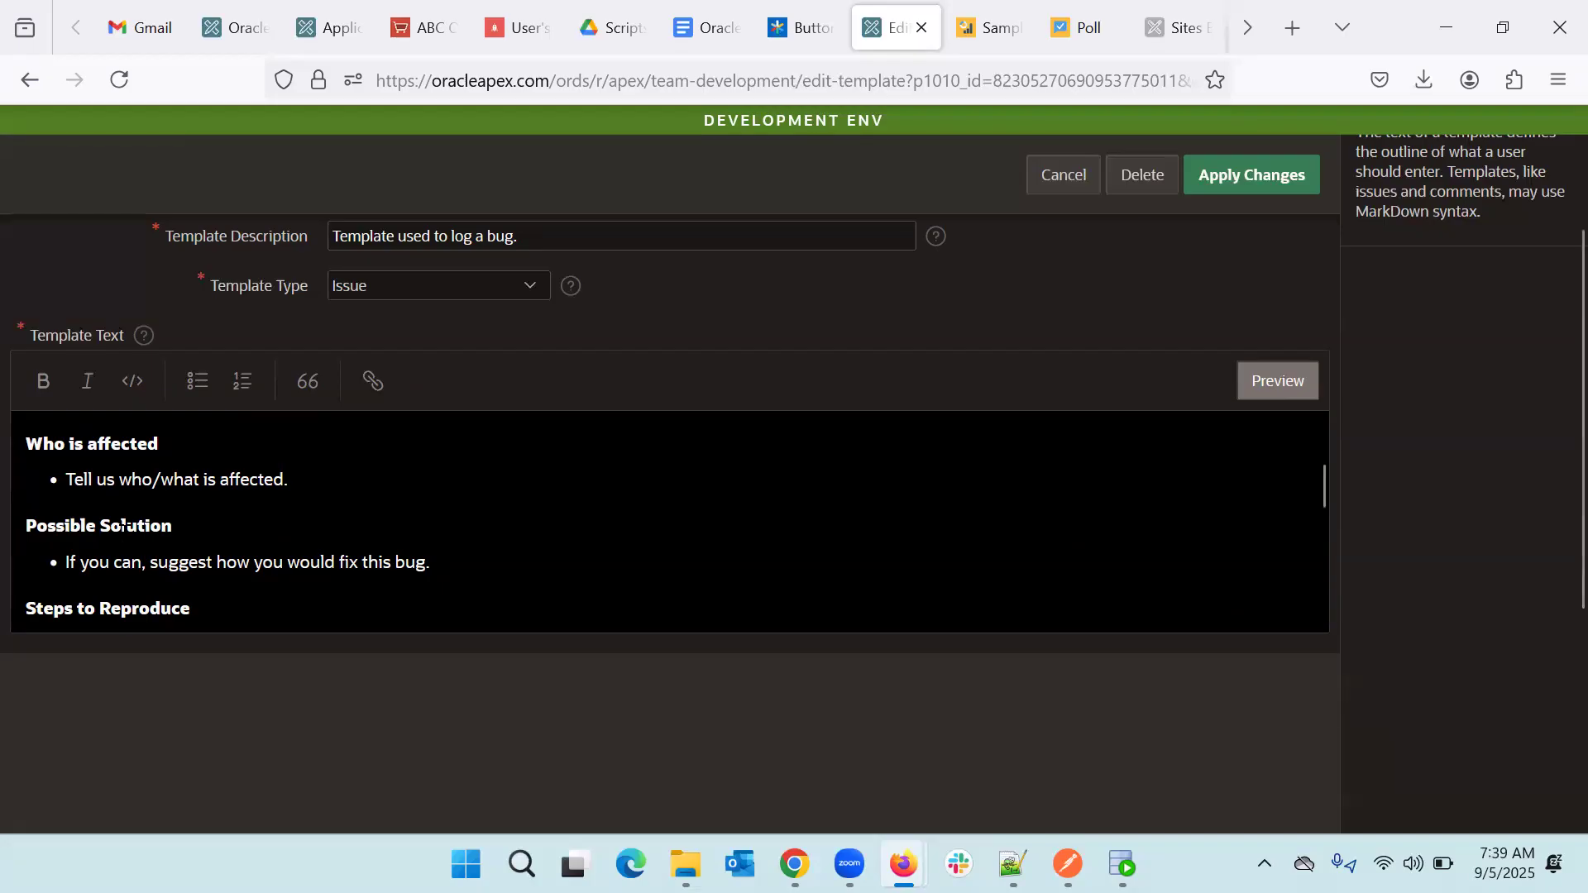
pyautogui.scroll(-3, 277, 539)
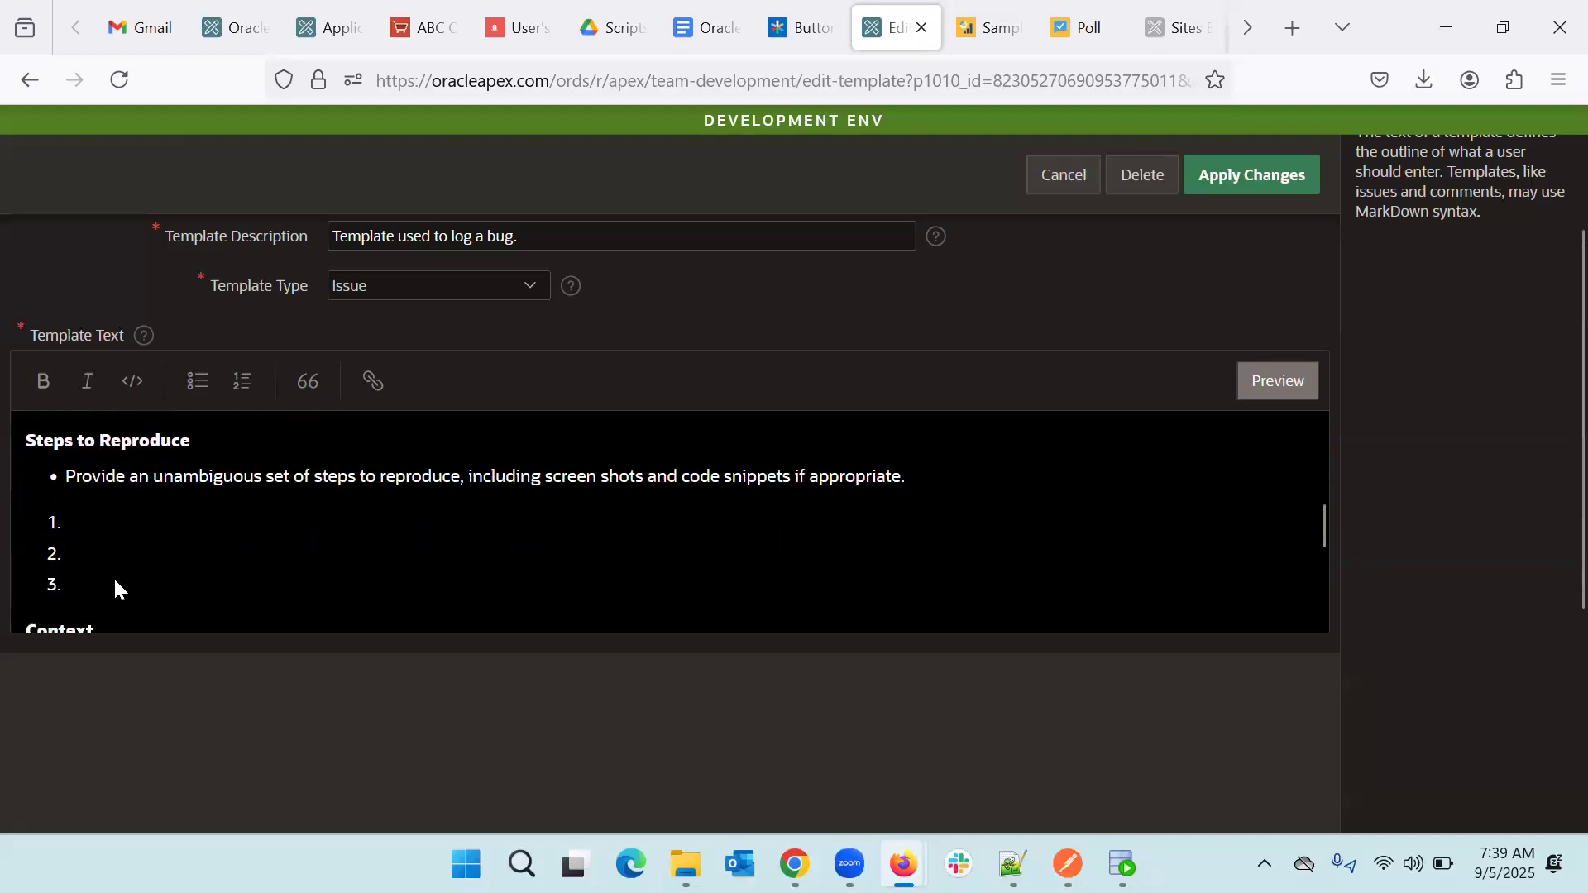
pyautogui.scroll(-3, 113, 575)
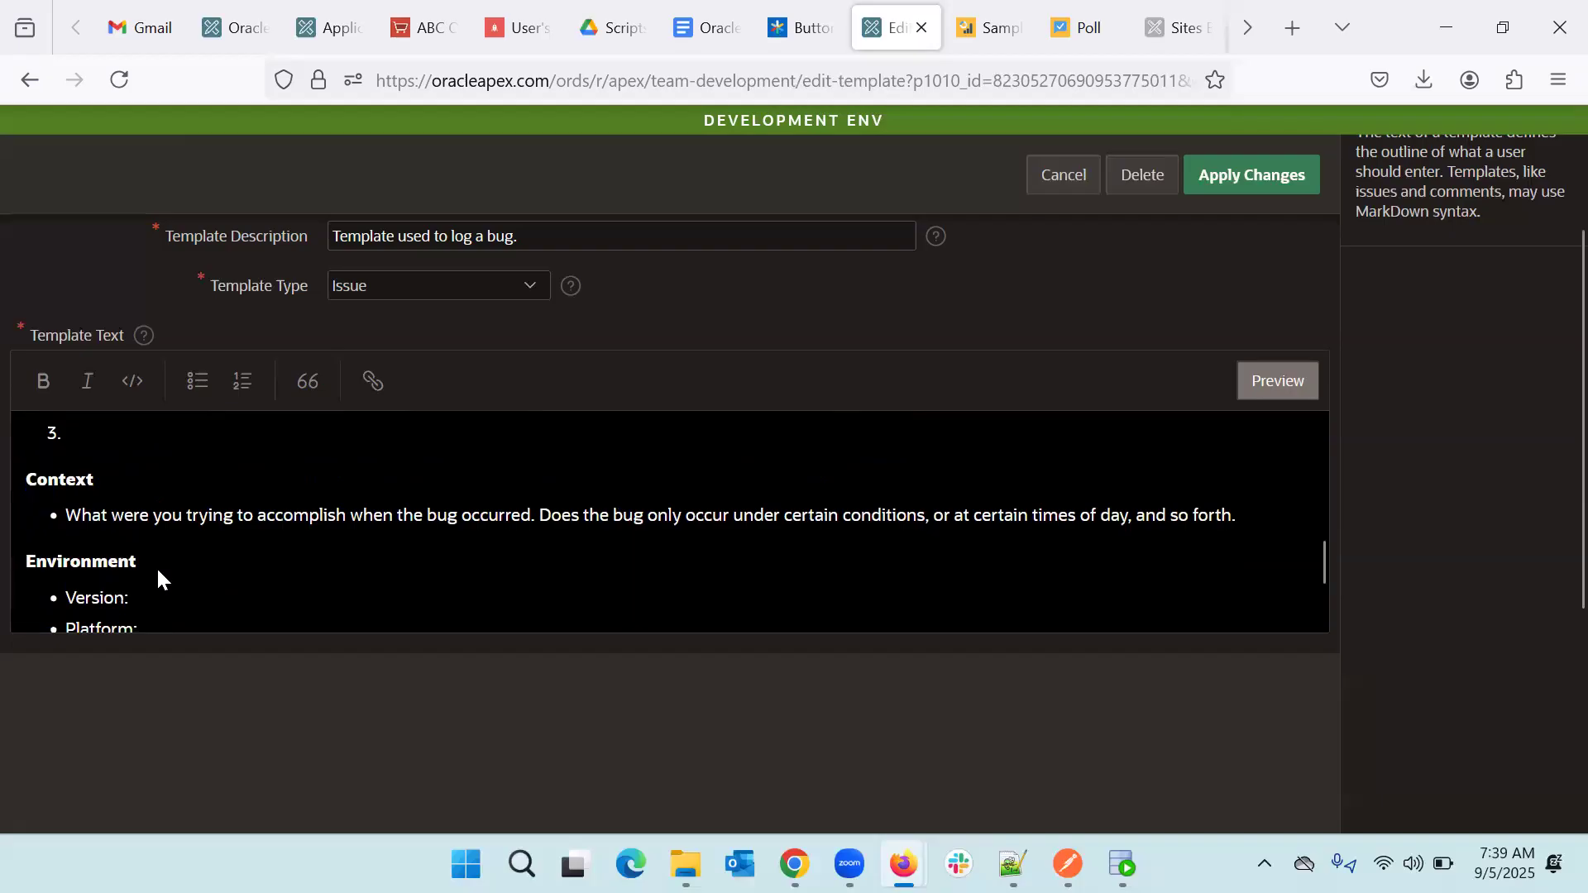
pyautogui.scroll(-3, 158, 570)
pyautogui.scroll(6, 159, 570)
pyautogui.scroll(5, 159, 577)
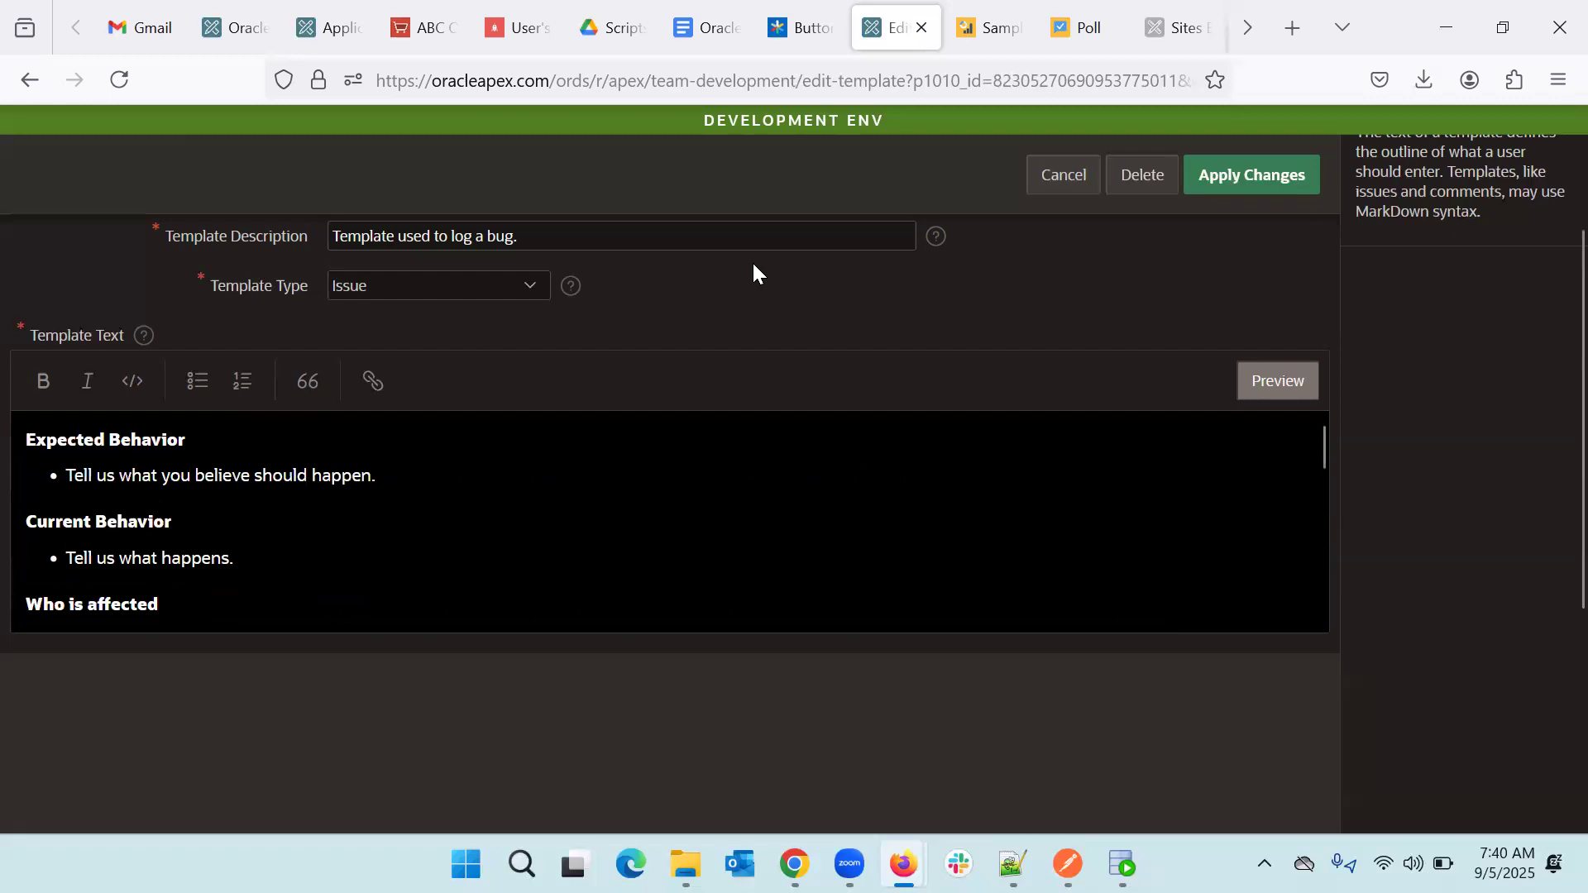
# - Leave the template unsaved and look over the full Templates list again
pyautogui.click(1067, 183)
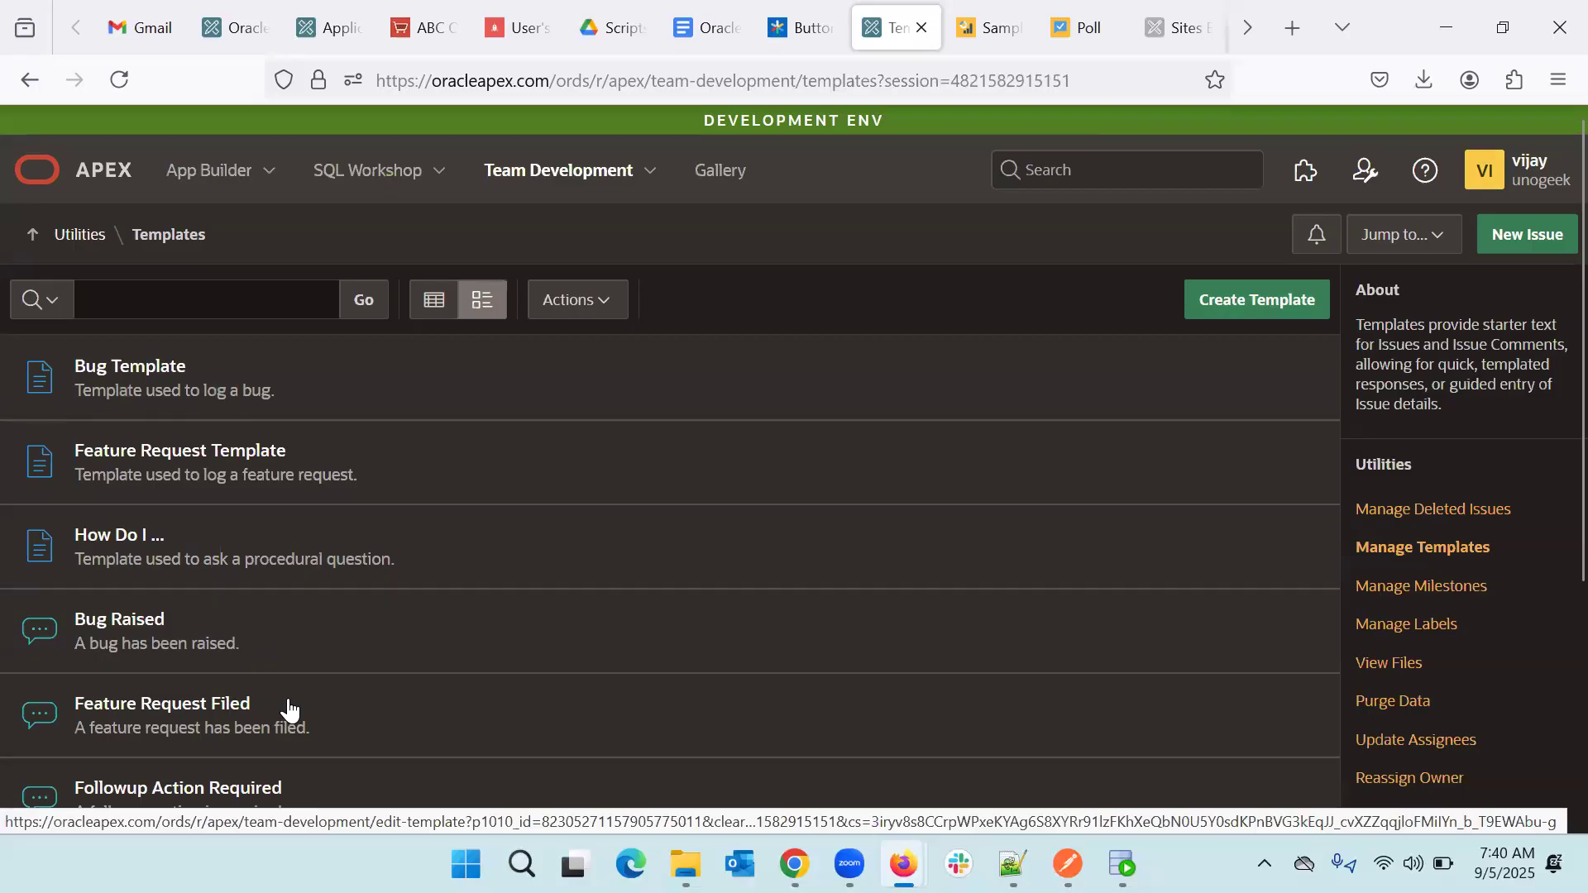
pyautogui.scroll(-3, 289, 709)
pyautogui.scroll(2, 287, 707)
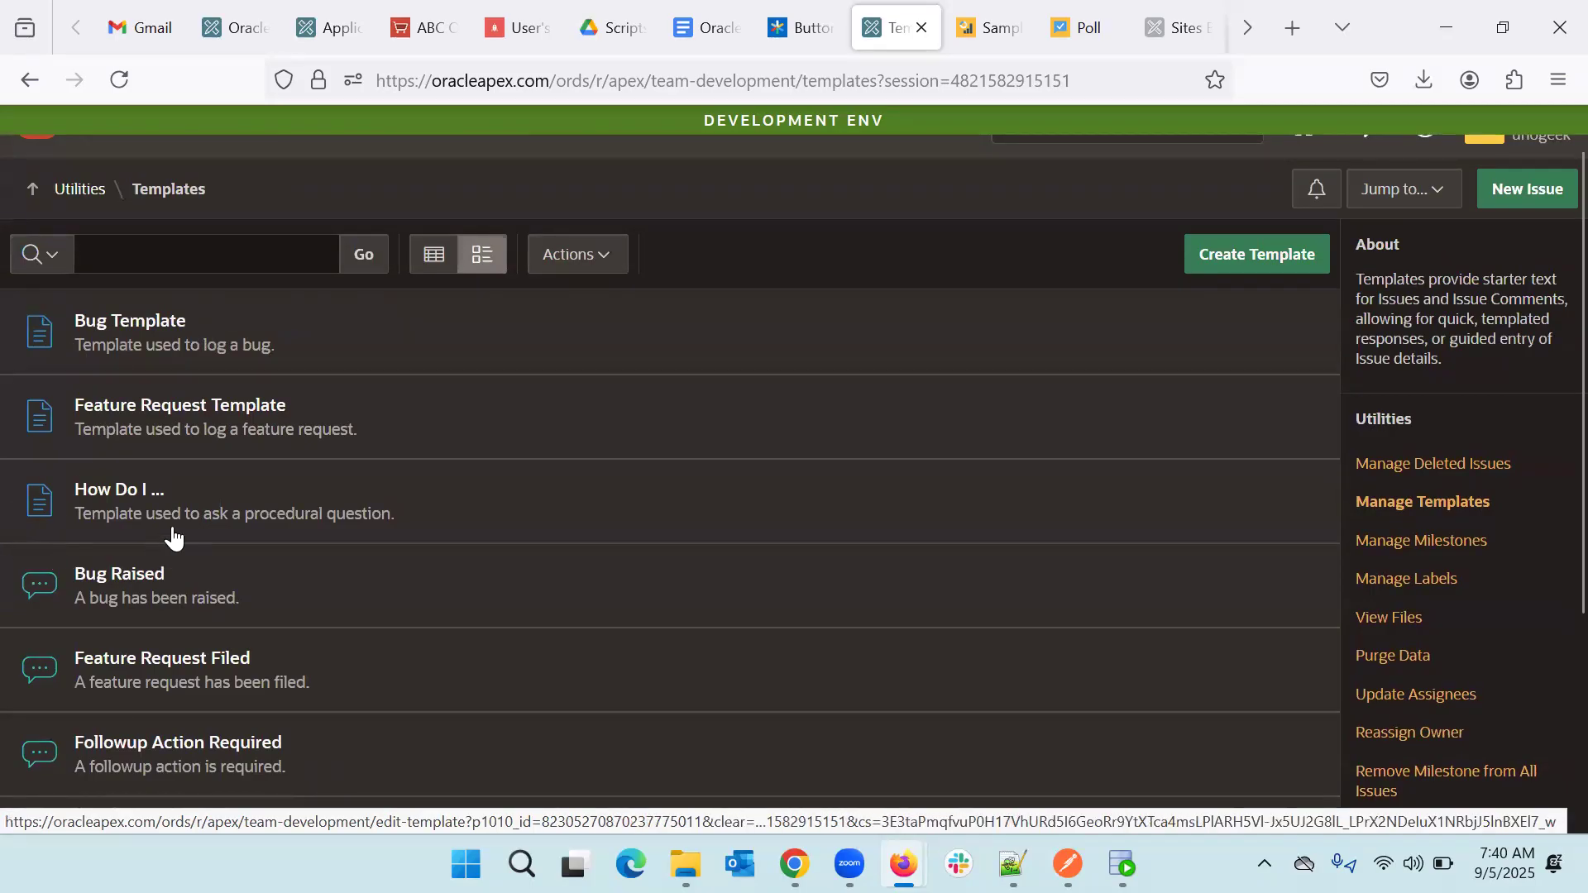
pyautogui.scroll(-3, 173, 536)
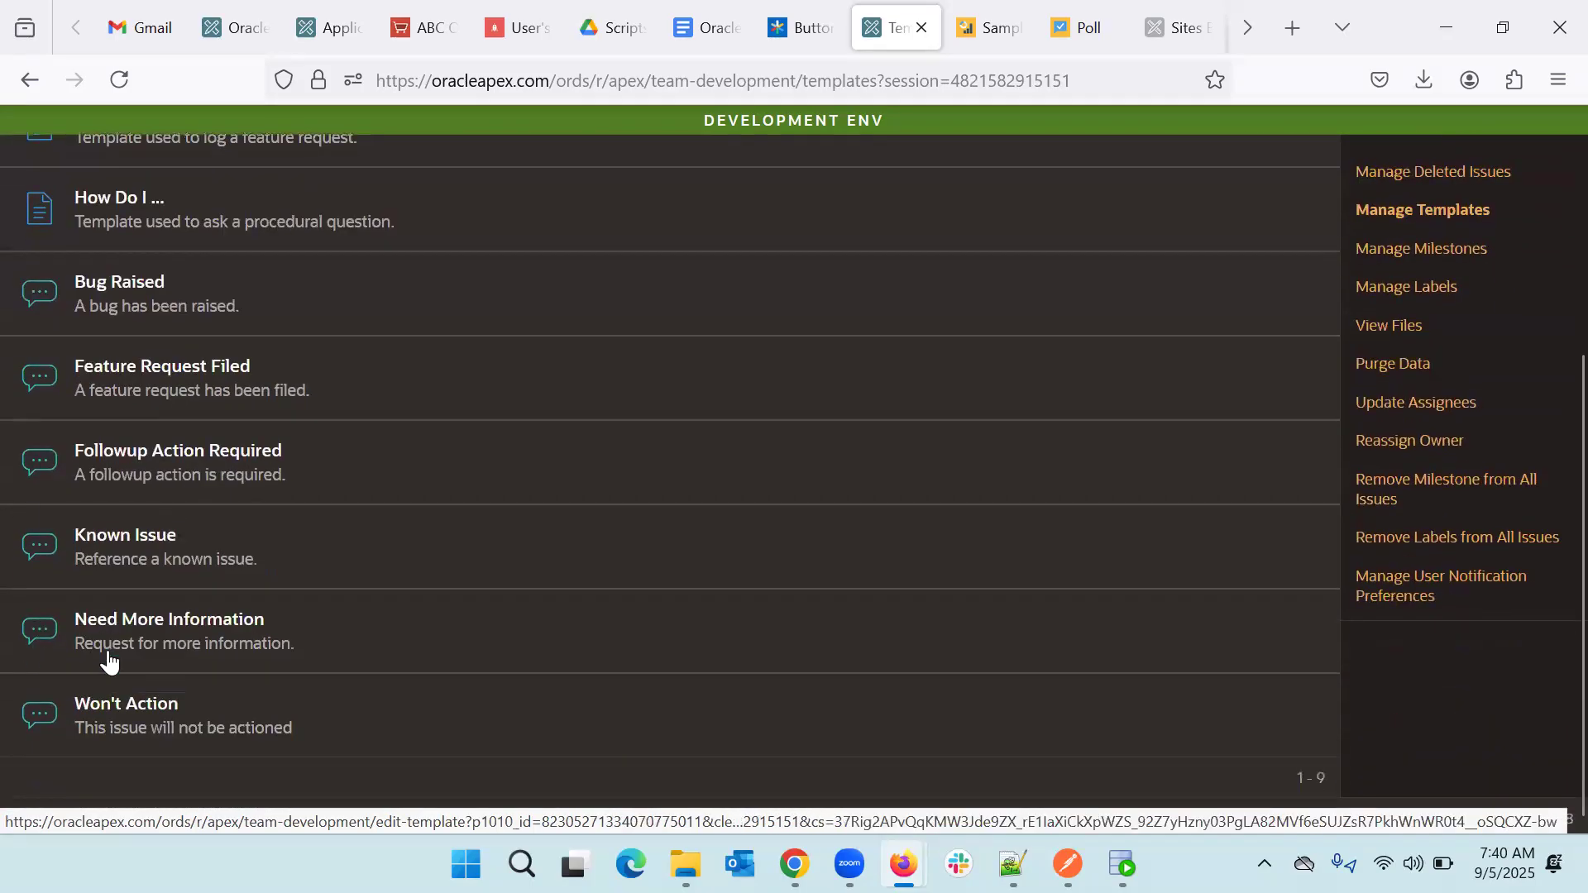
pyautogui.scroll(3, 276, 667)
pyautogui.click(102, 351)
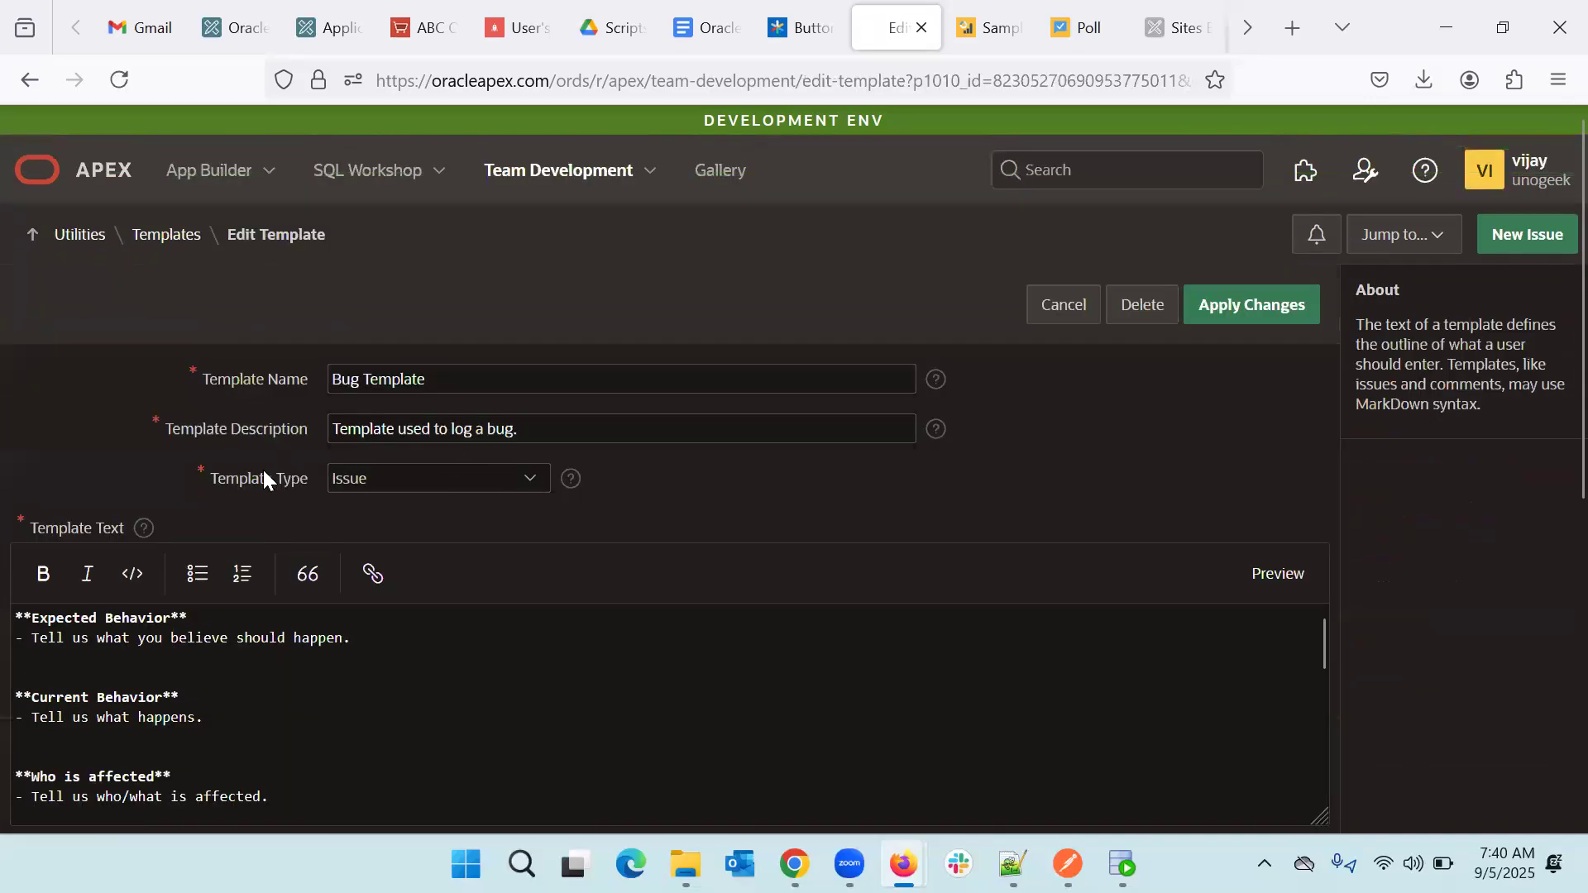
pyautogui.click(393, 480)
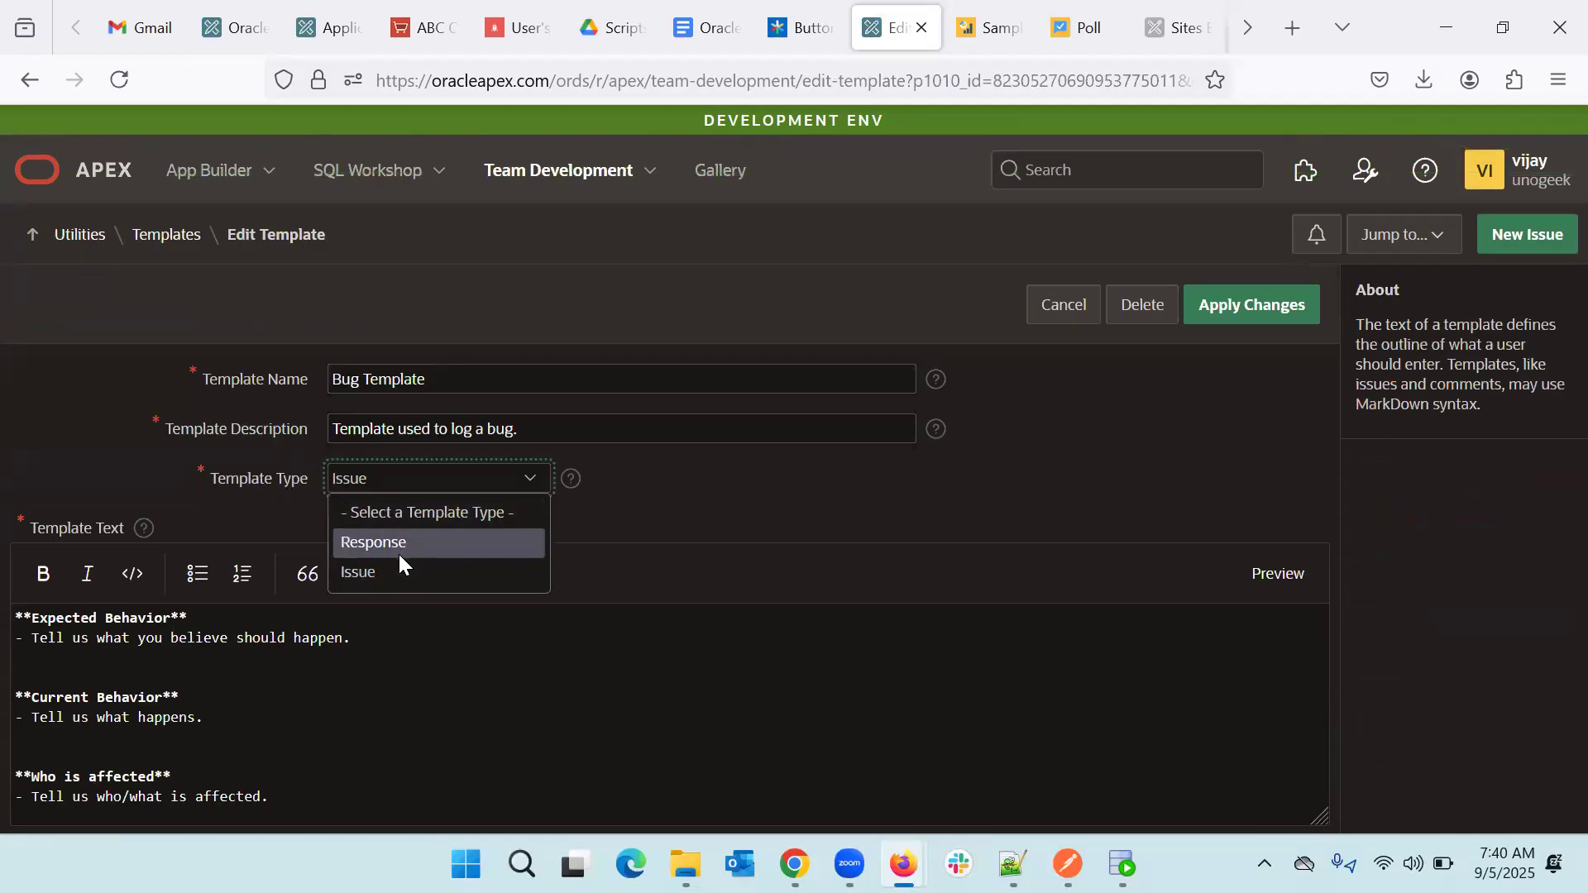
pyautogui.click(822, 499)
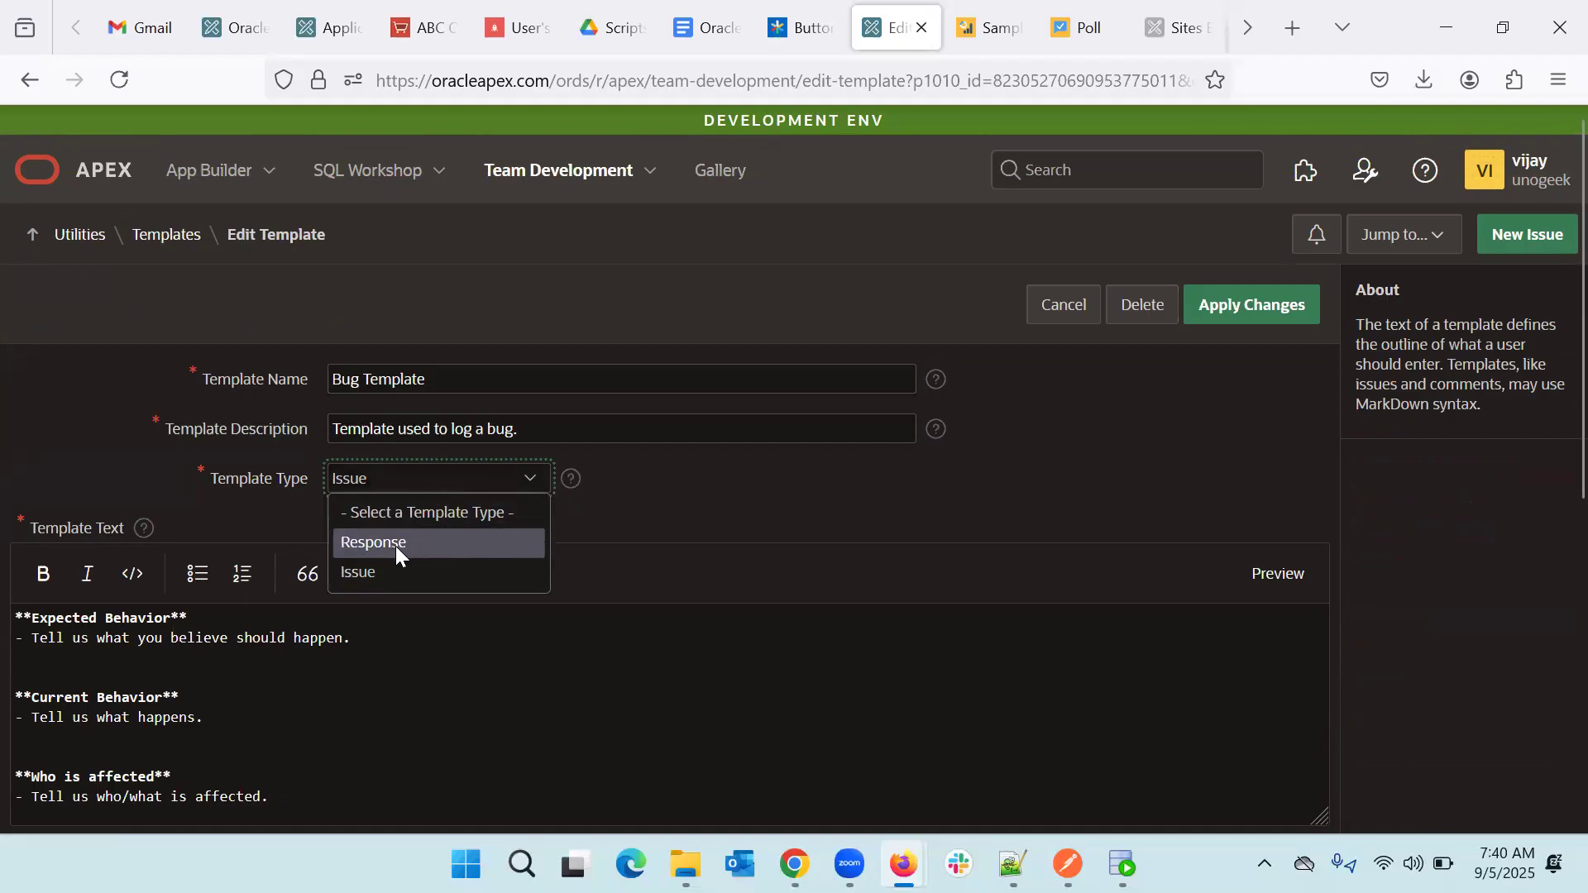
pyautogui.click(1071, 307)
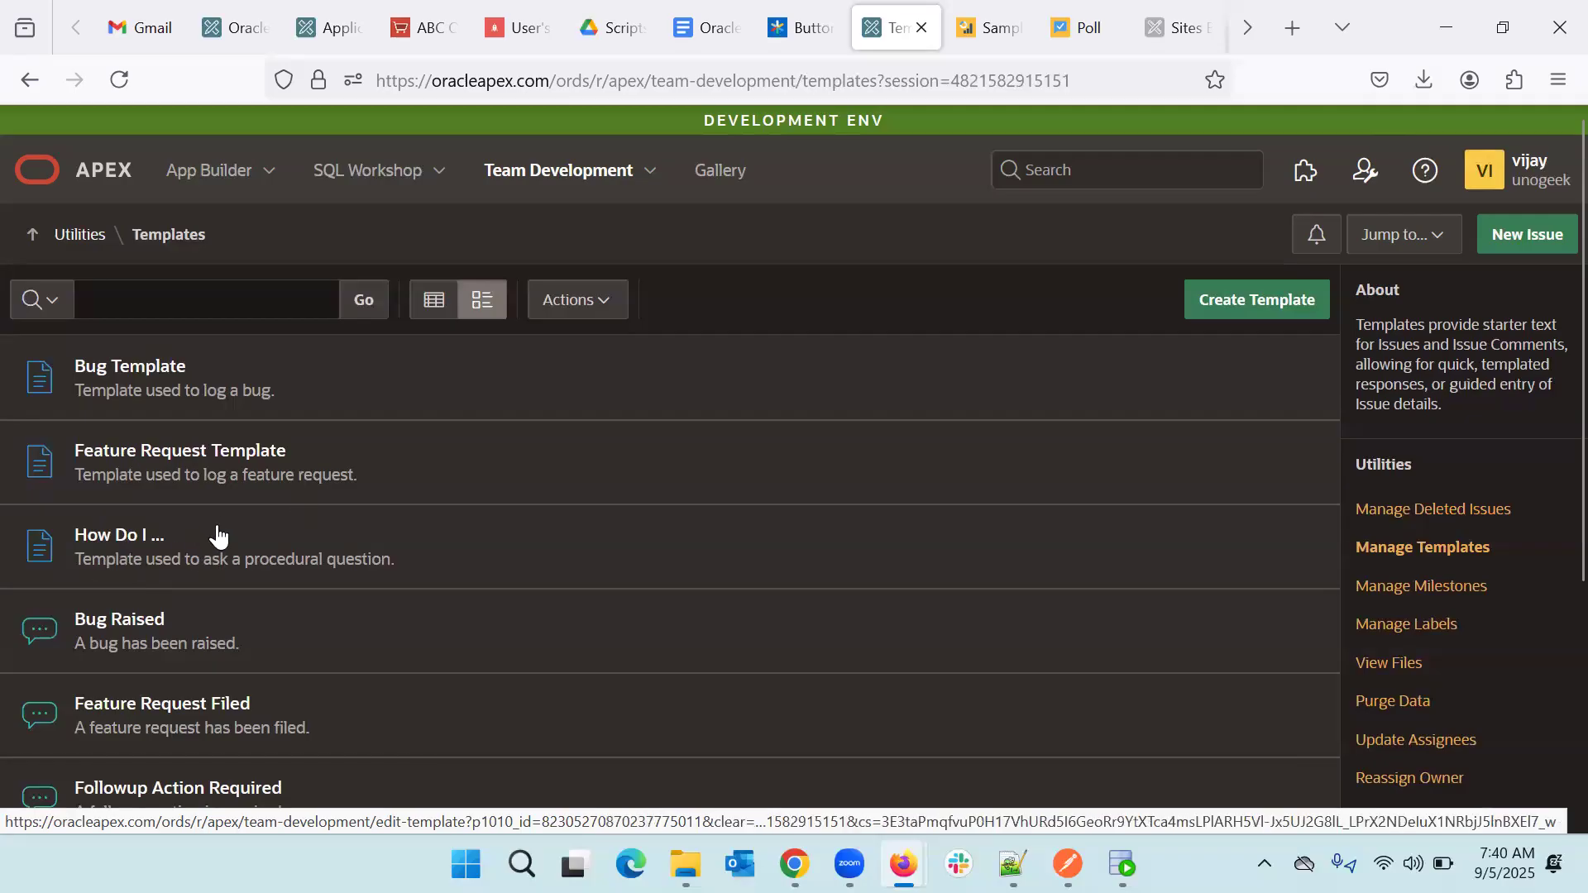
# - Scroll through the templates, then return to the Issues list showing the Welcome issue
pyautogui.scroll(-1, 265, 548)
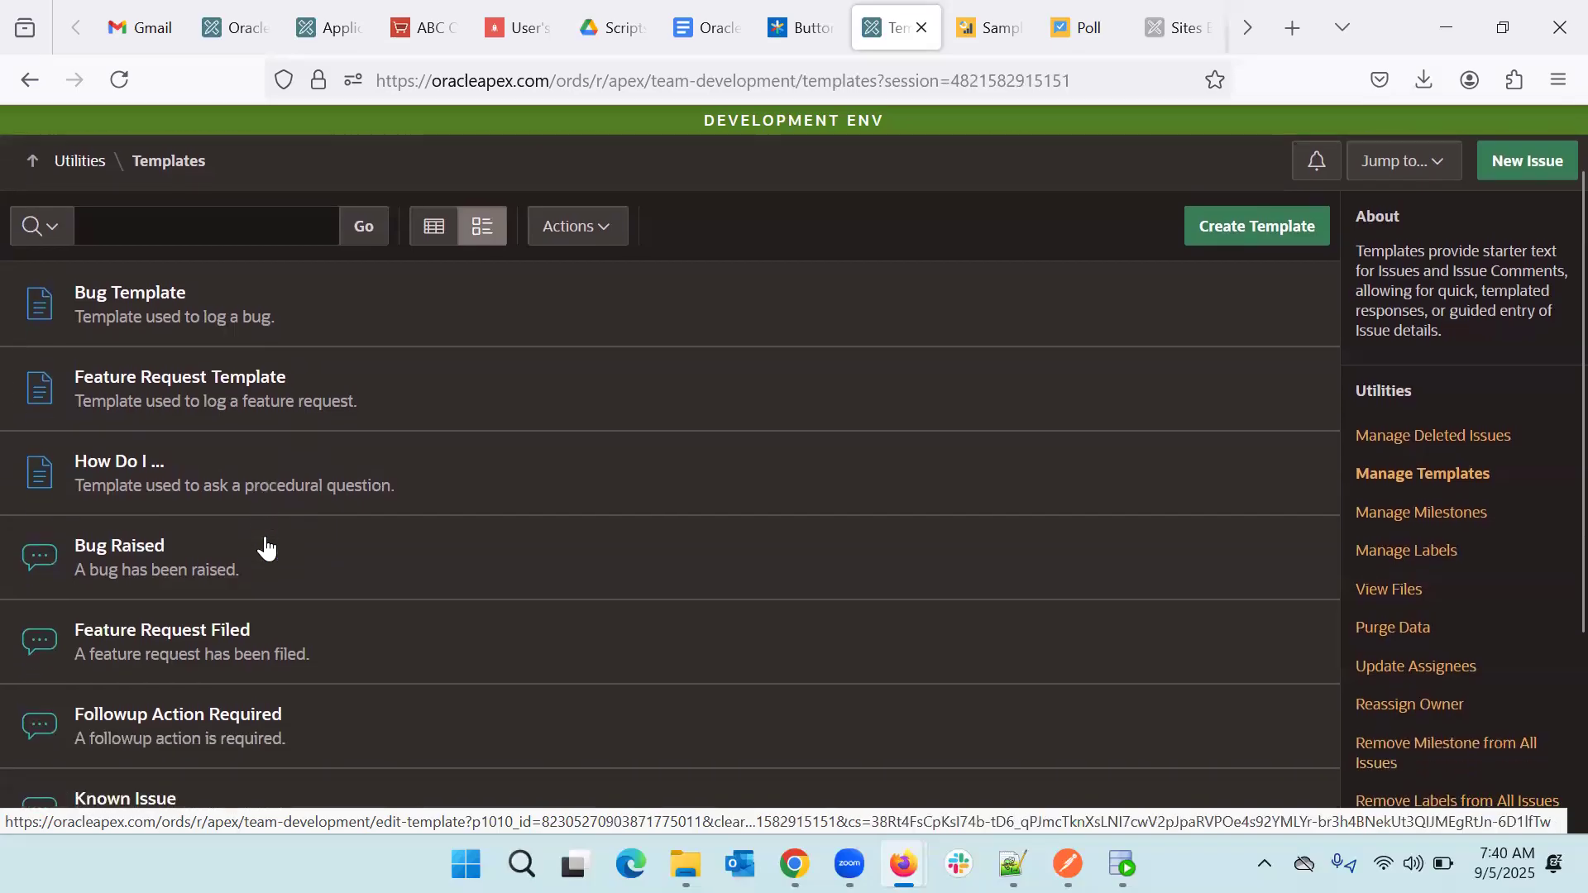
pyautogui.scroll(-1, 240, 556)
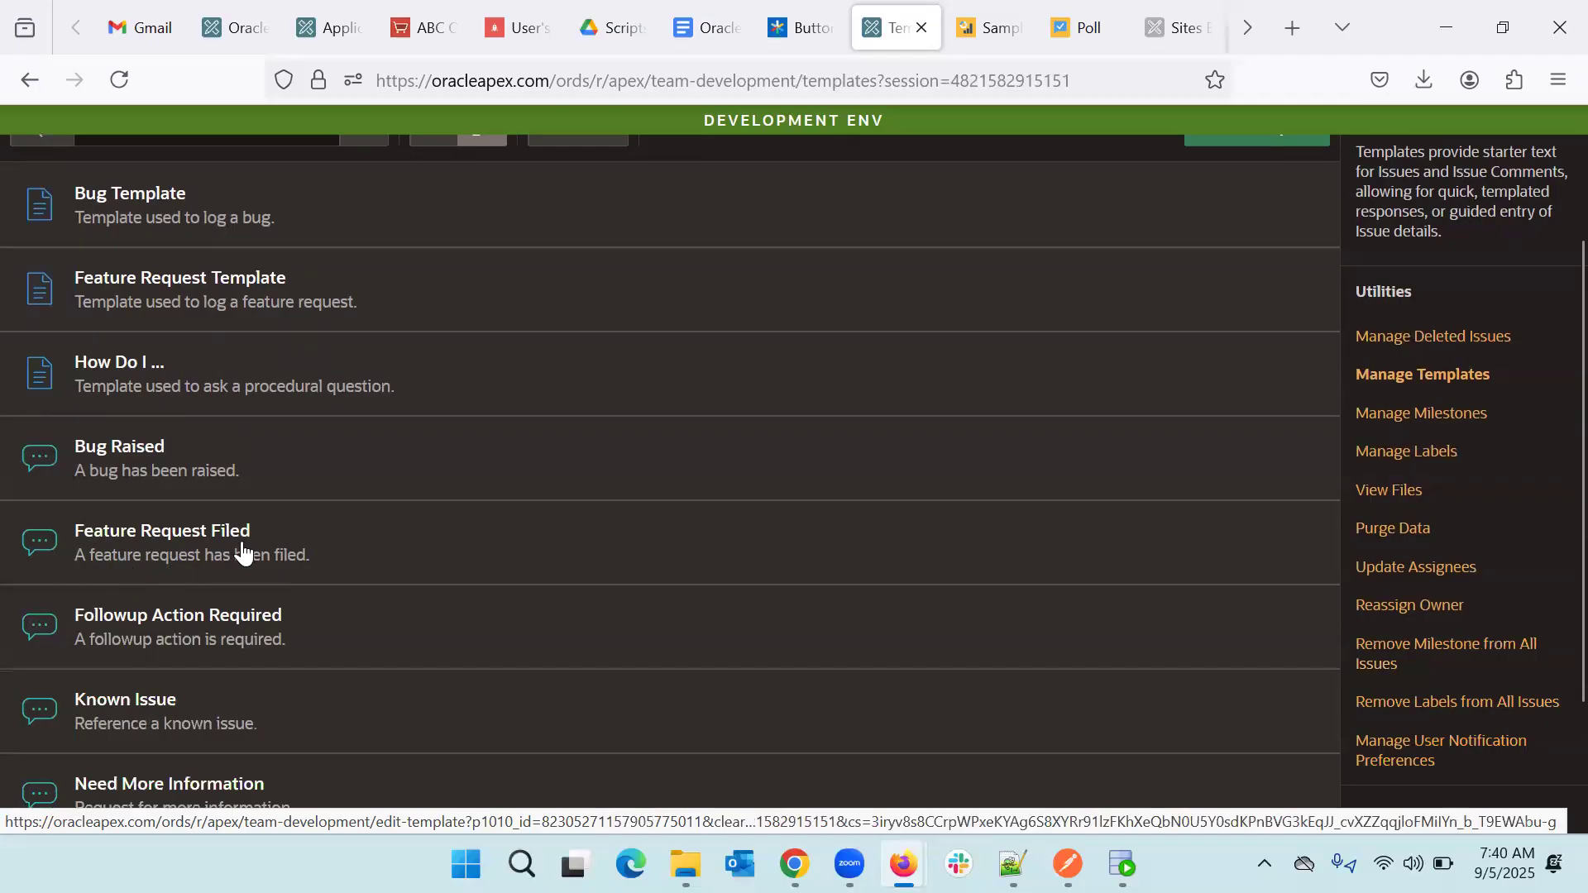
pyautogui.scroll(-1, 312, 563)
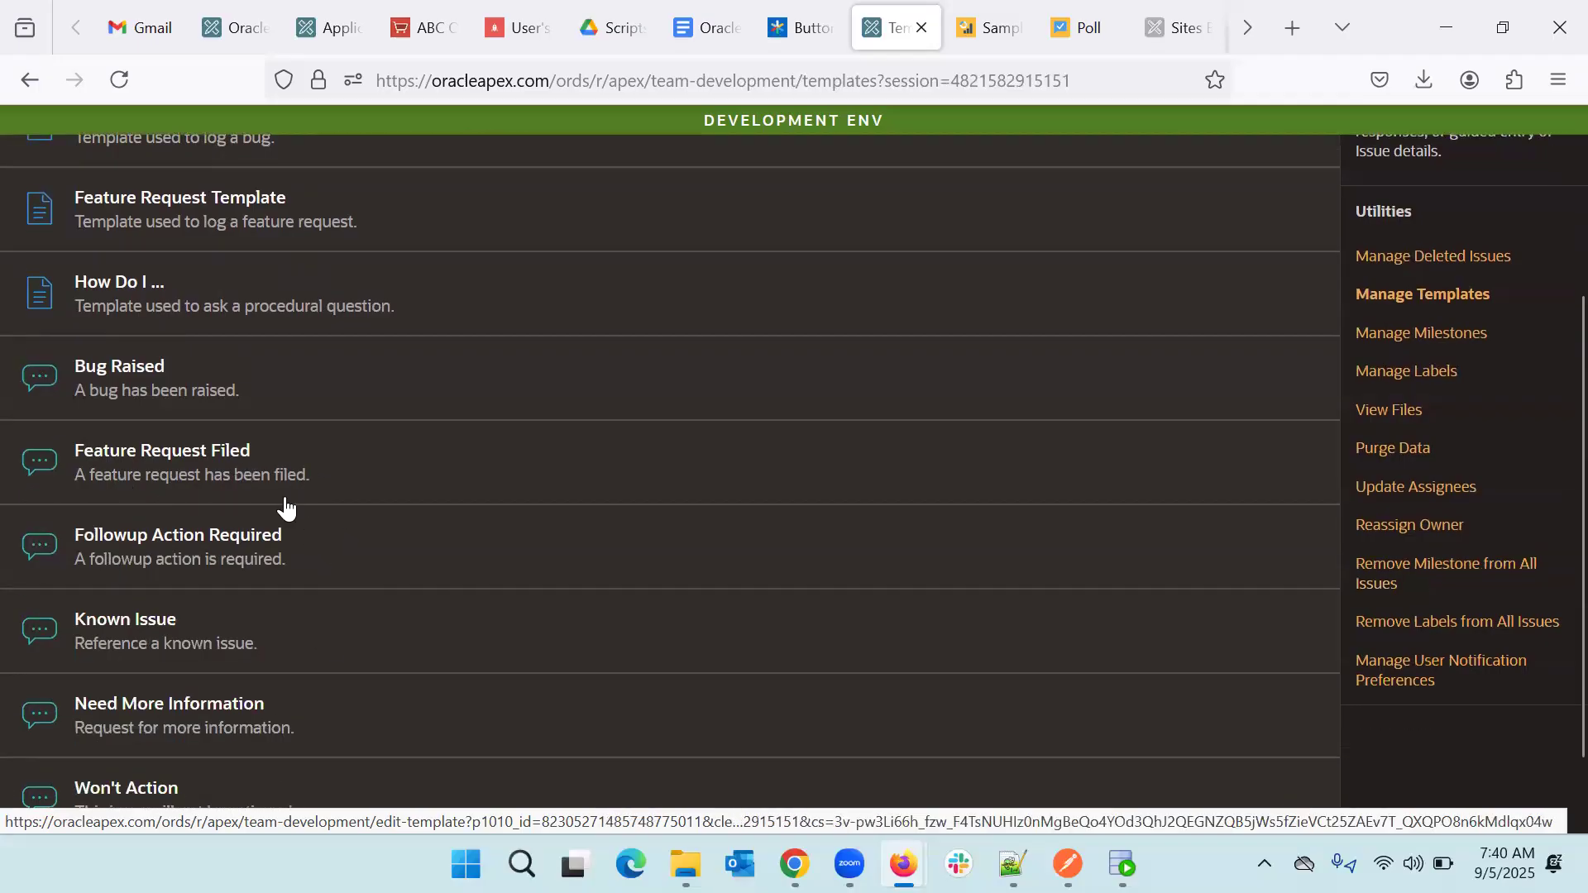
pyautogui.scroll(-1, 302, 664)
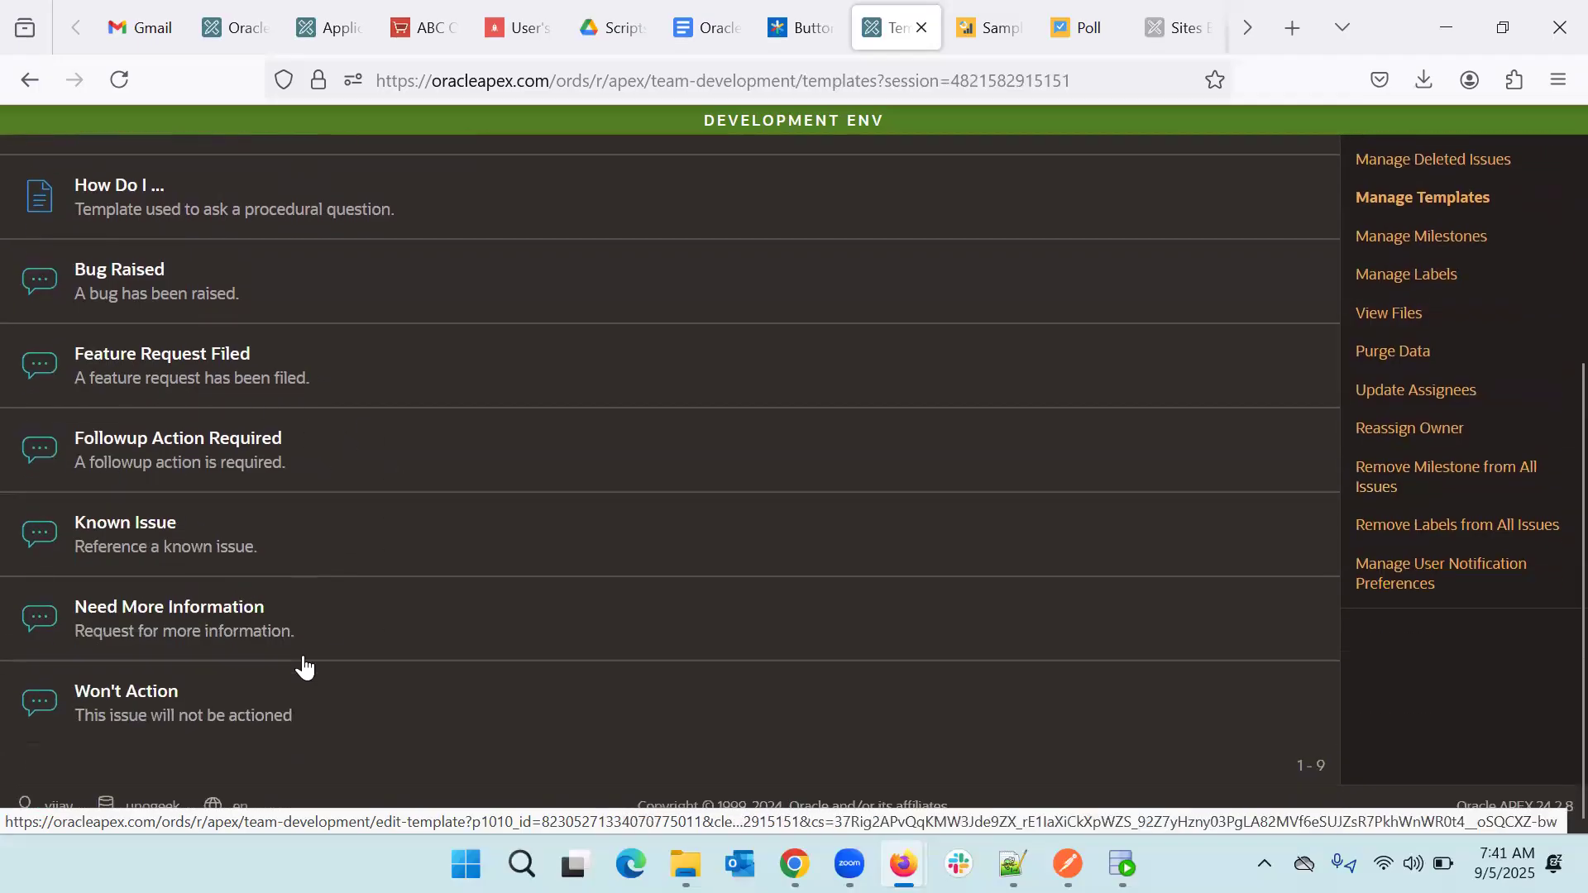
pyautogui.scroll(4, 303, 664)
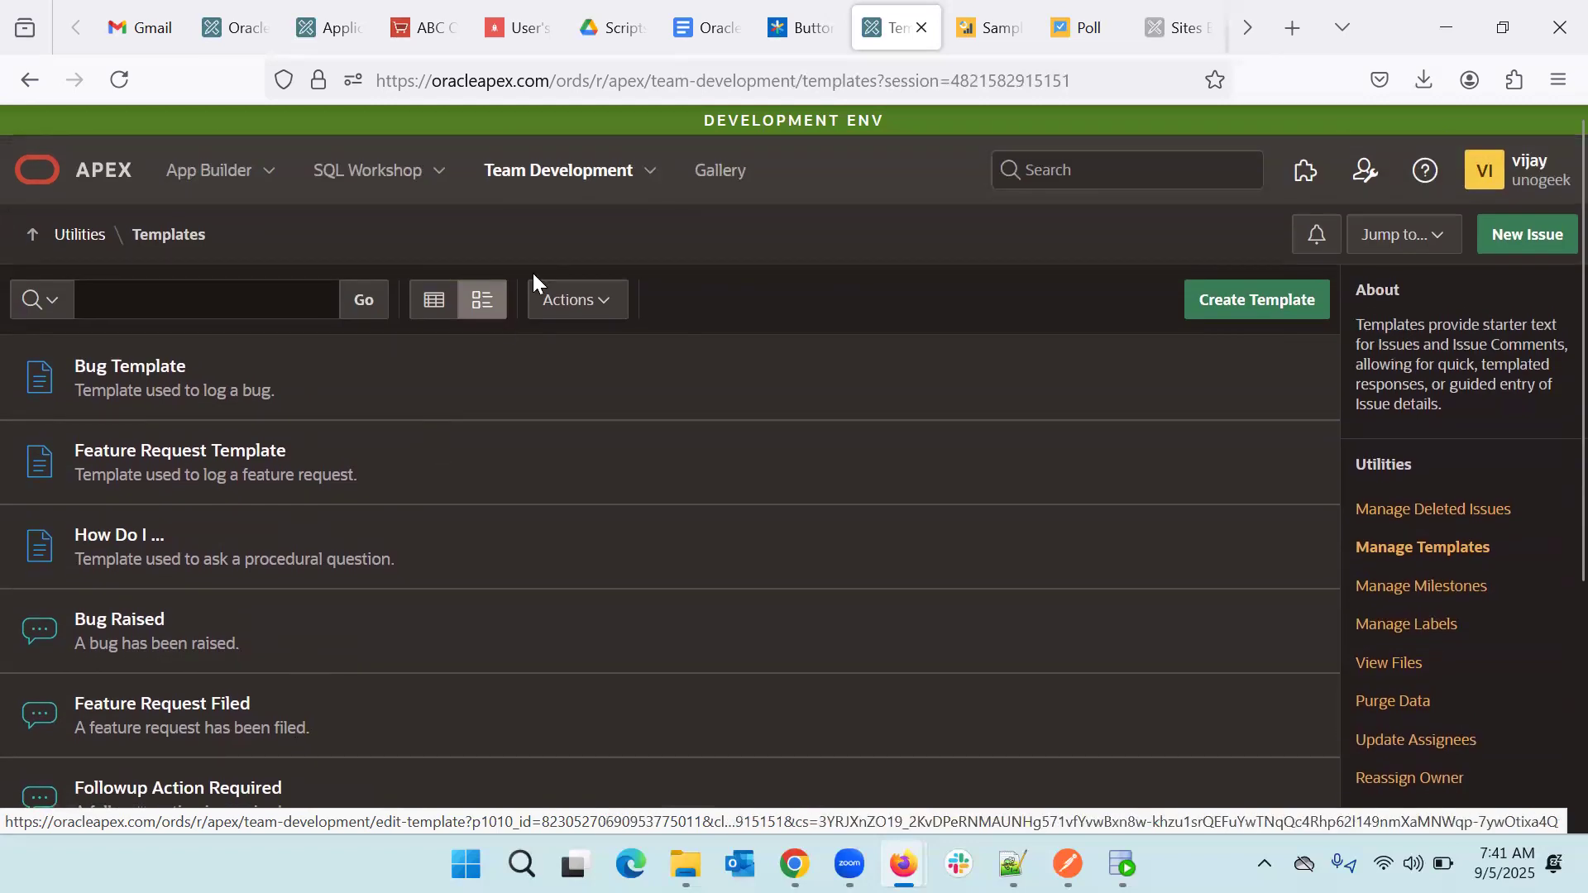
pyautogui.click(513, 174)
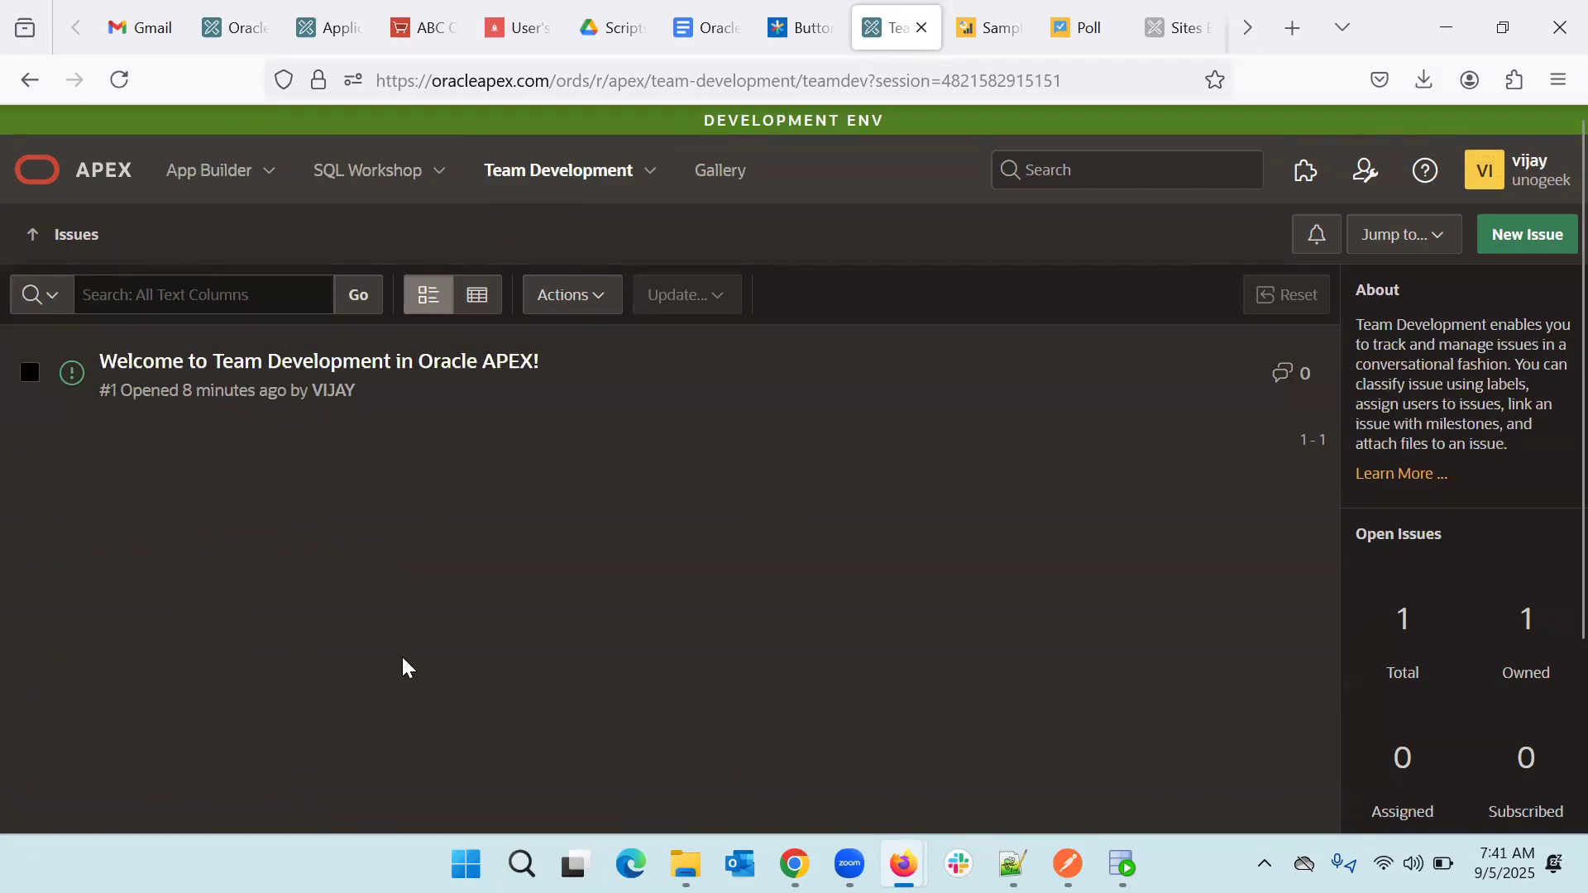
pyautogui.click(990, 6)
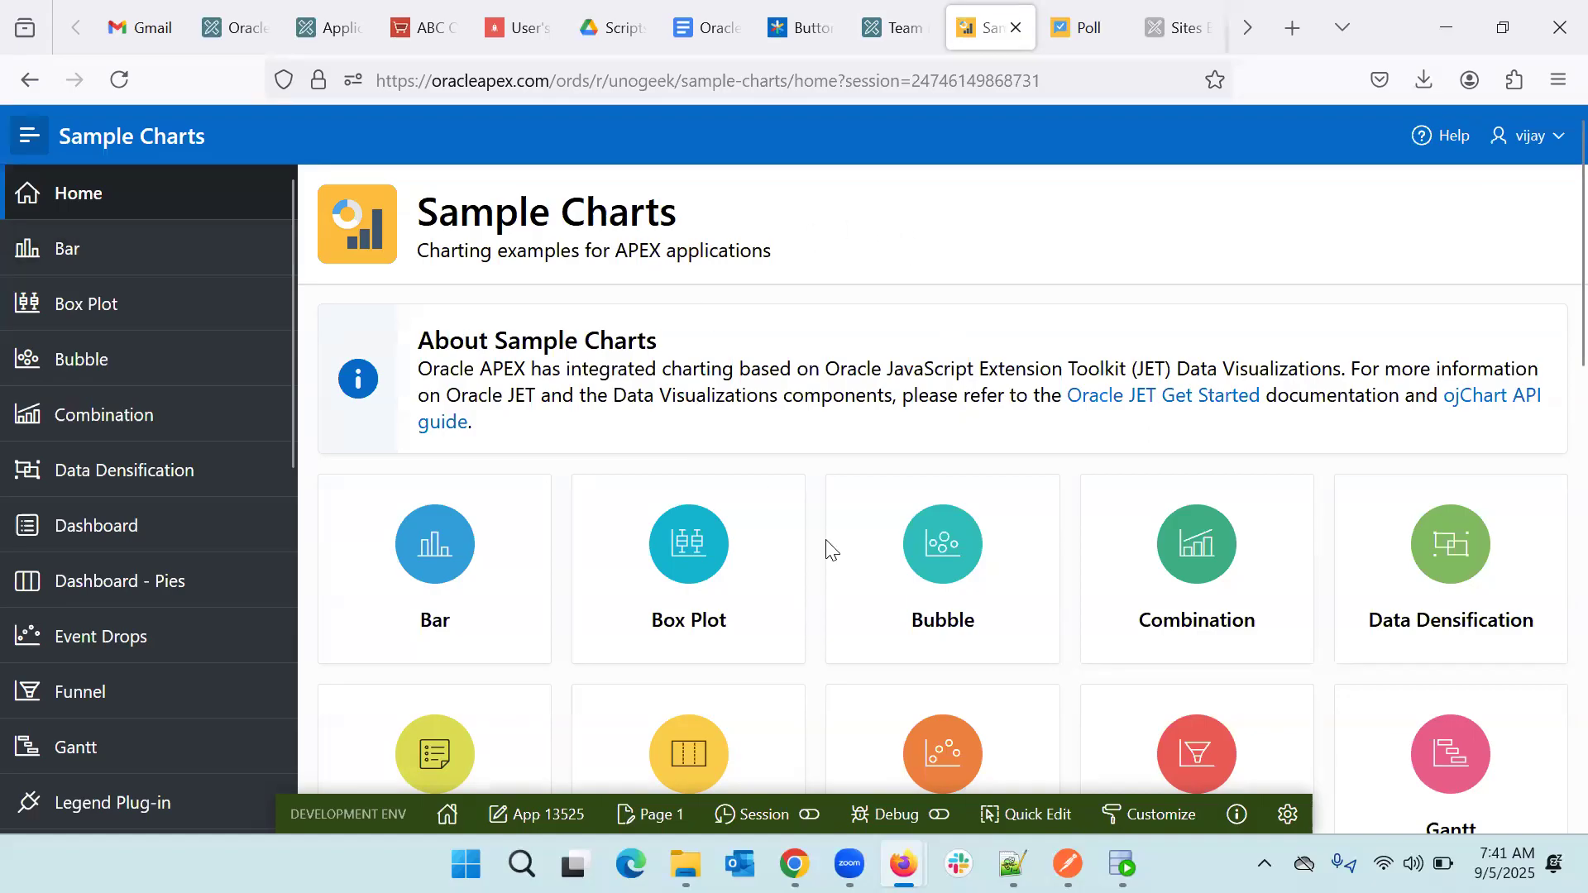
pyautogui.click(880, 21)
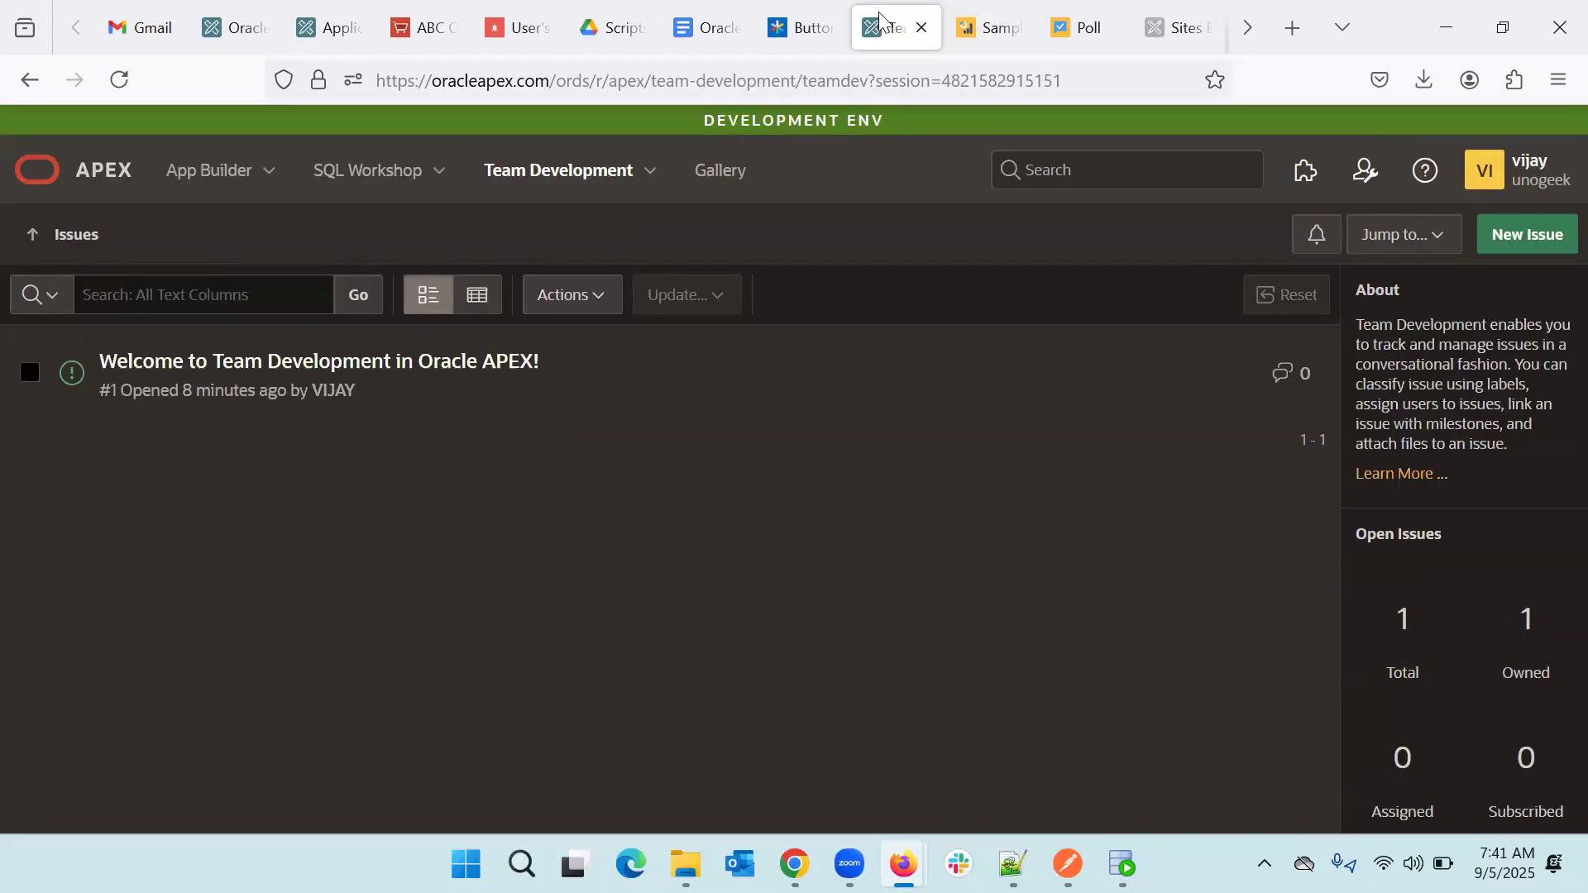
# - Start a new issue to see the Bug, Feature Request and How Do I … template choices
pyautogui.click(1547, 245)
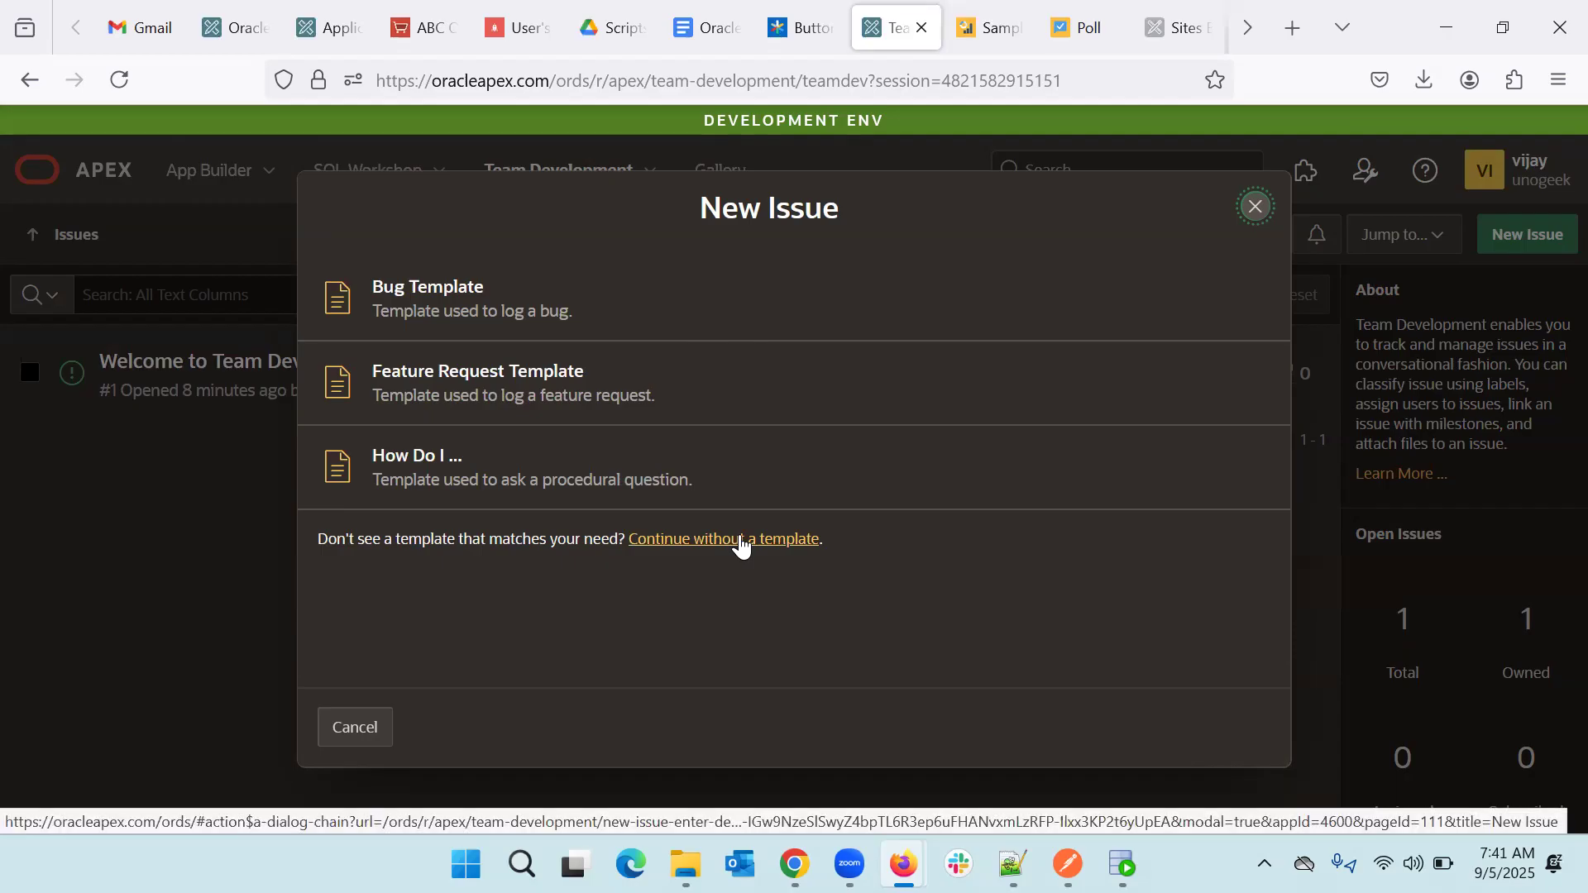
# - Base the issue on Bug Template and title it 'Home Page Not Working in Charts Application'
pyautogui.click(440, 307)
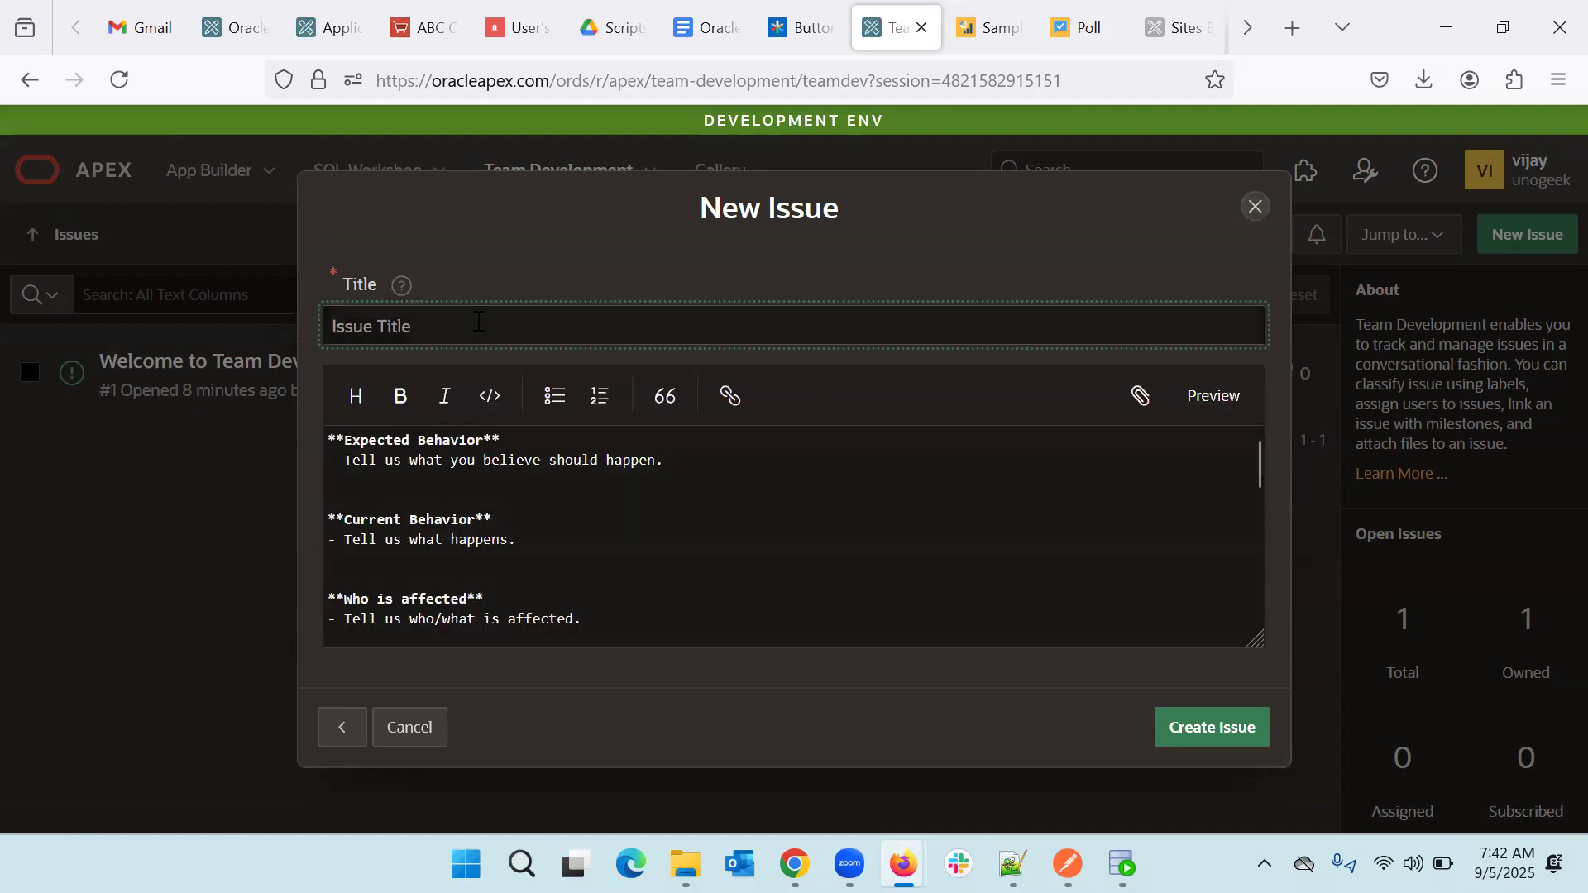
pyautogui.write('Home Page Not W')
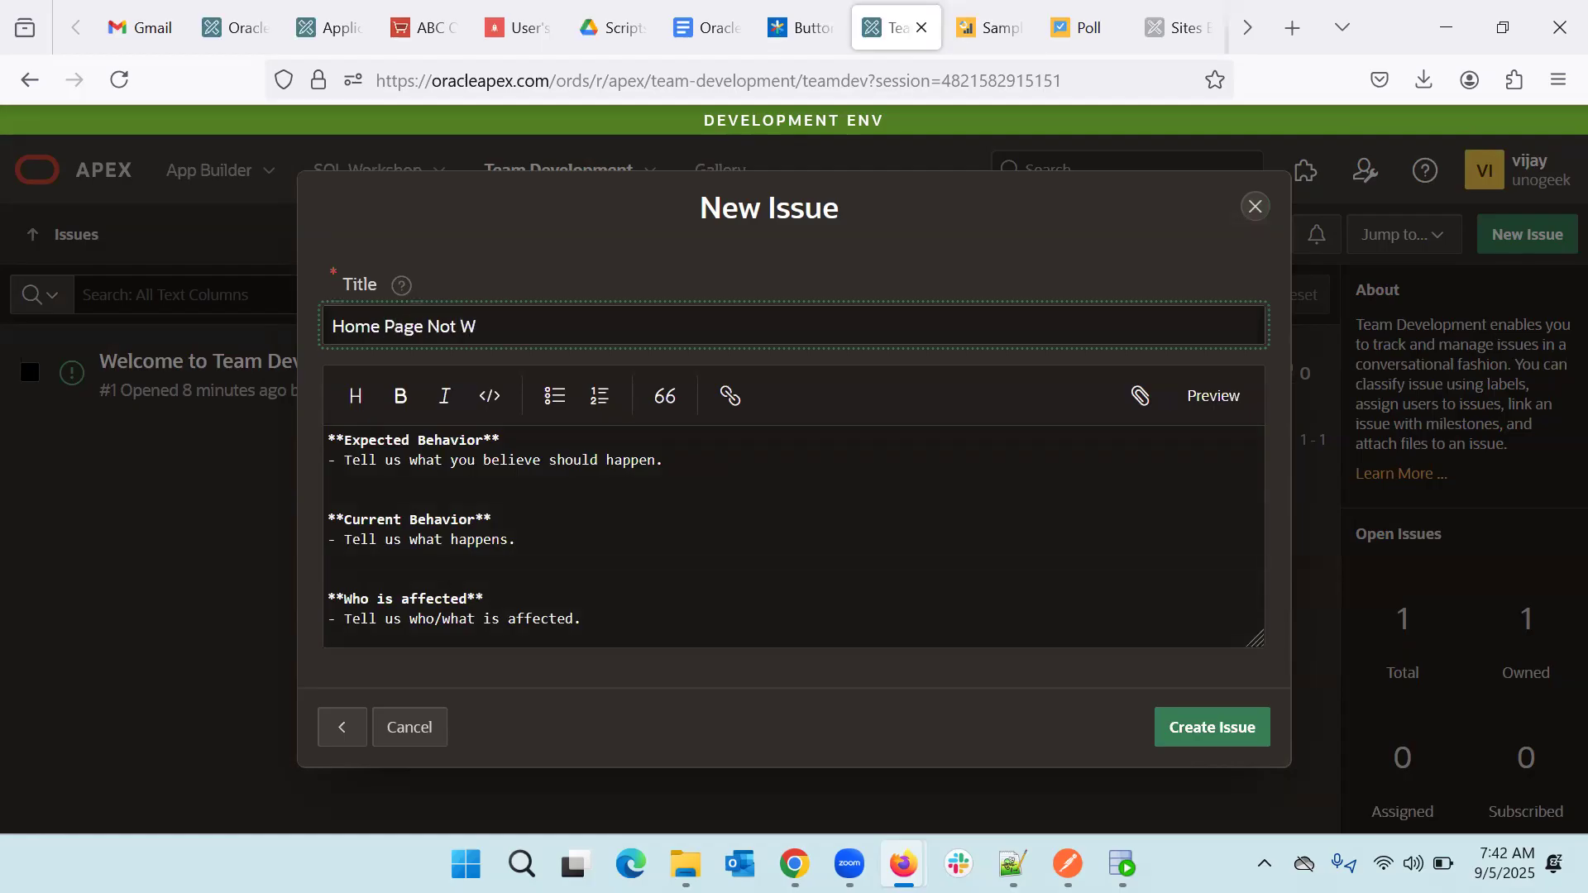
pyautogui.write('orking in Charts Application')
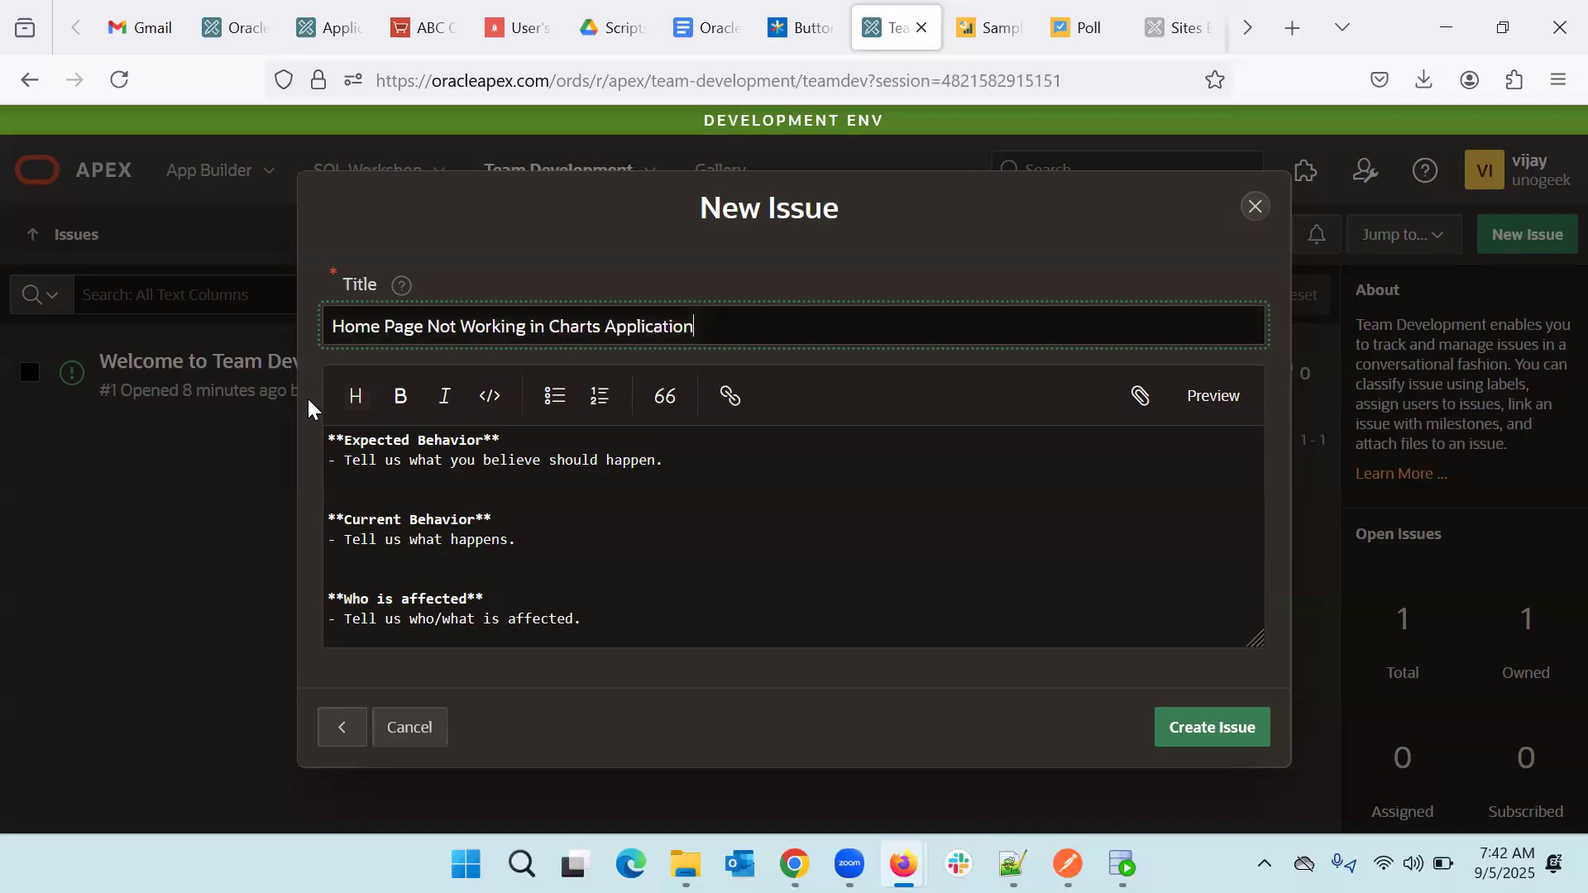
# - Set Expected Behavior to 'Home Page should be Working in Charts Application'
pyautogui.tripleClick(756, 326)
pyautogui.hotkey('ctrl', 'c')
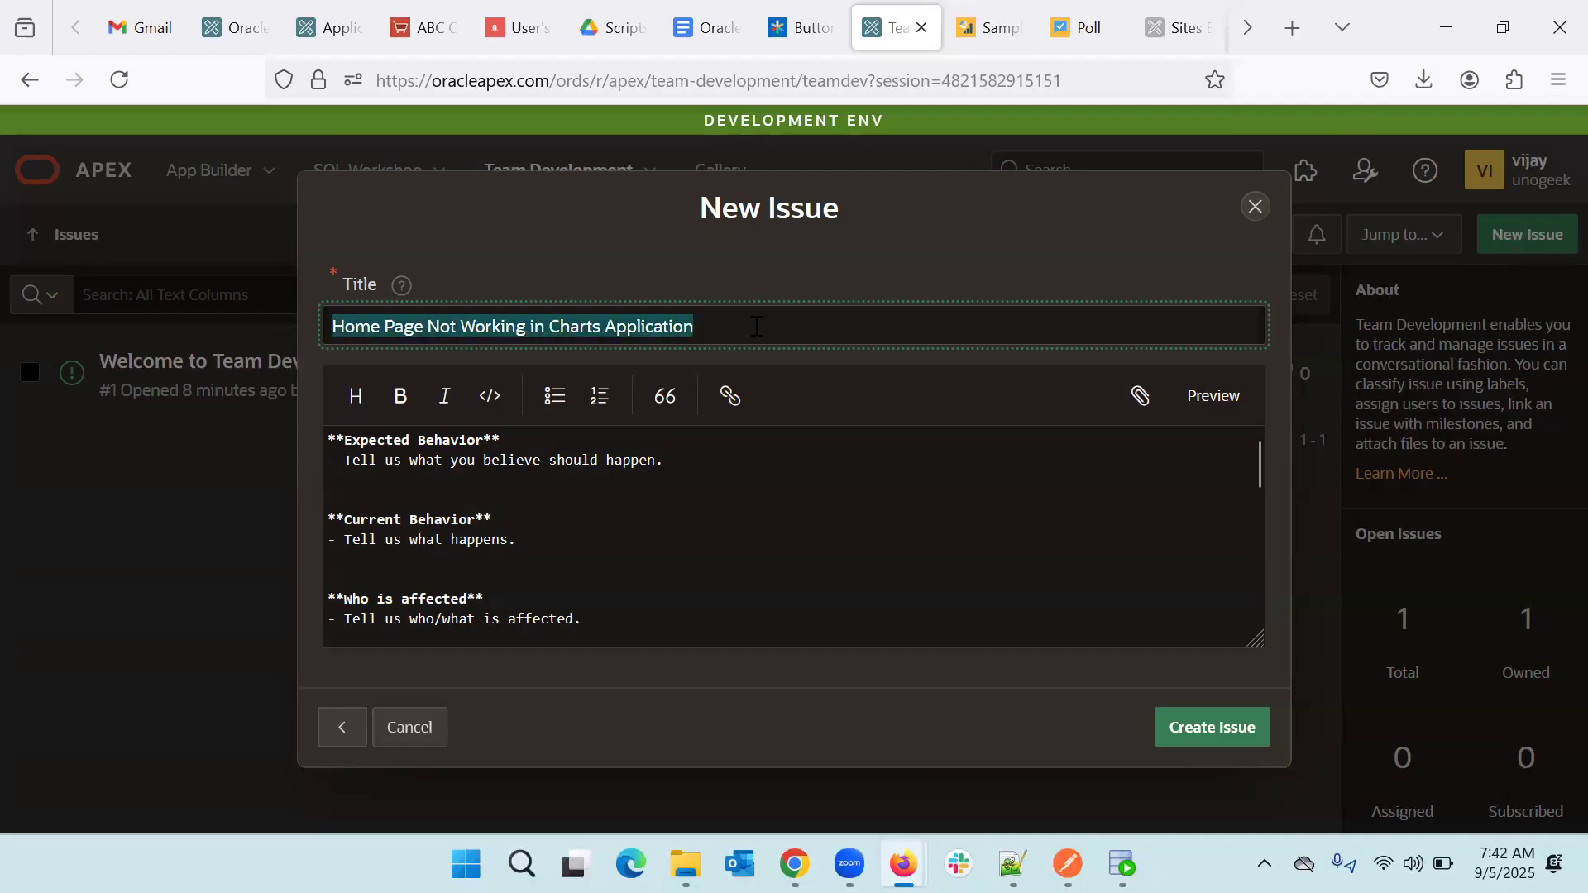
pyautogui.moveTo(680, 461); pyautogui.dragTo(346, 461)
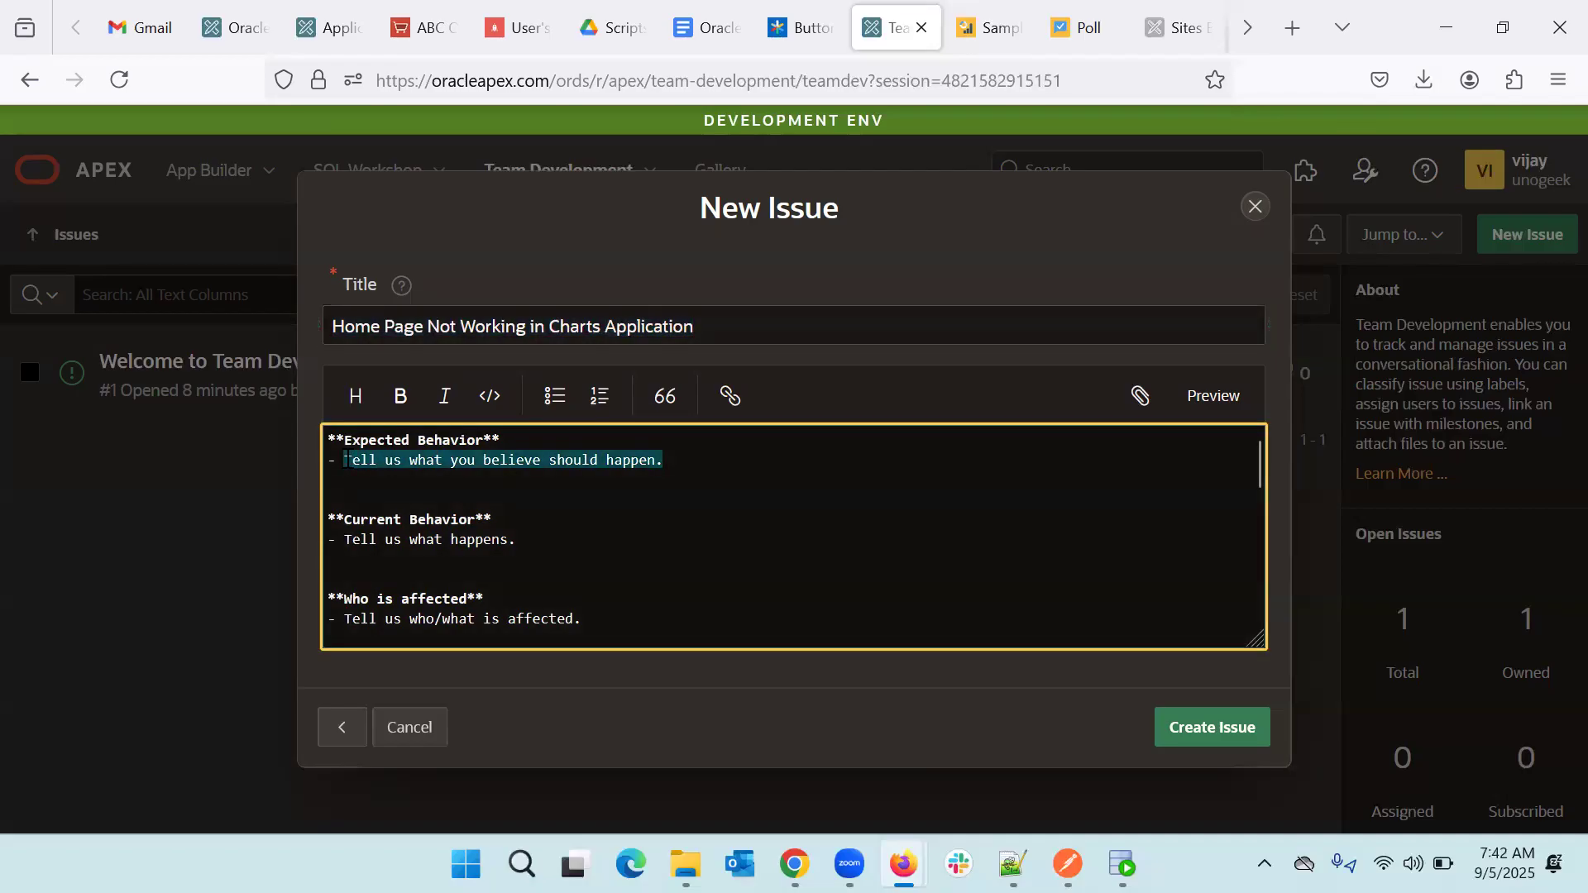
pyautogui.hotkey('ctrl', 'v')
pyautogui.doubleClick(438, 459)
pyautogui.press('BackSpace')
pyautogui.write('should beb')
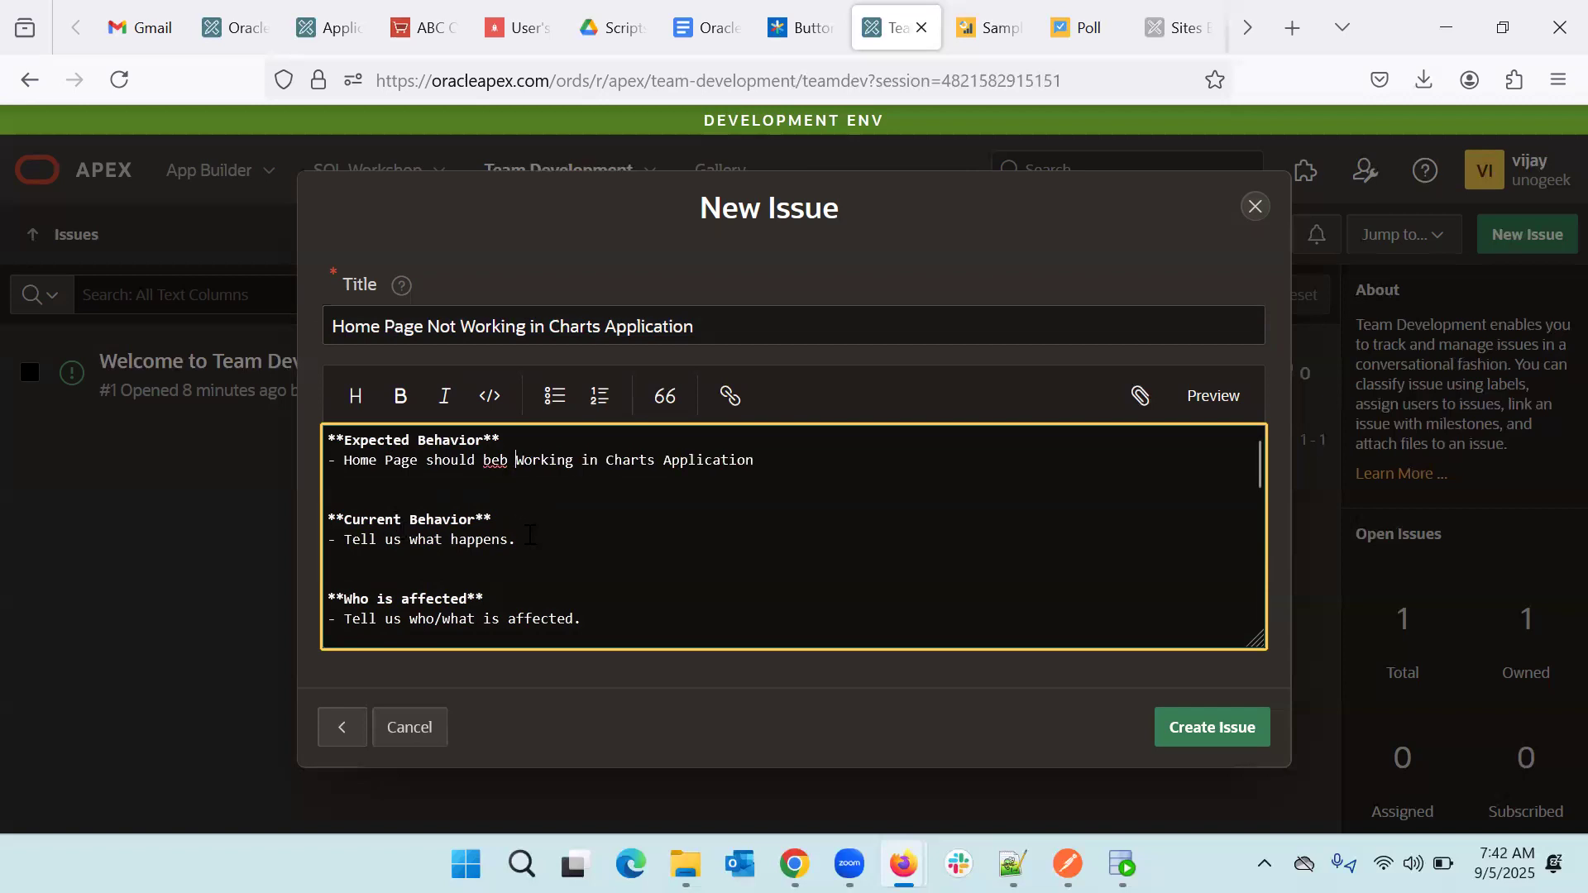
pyautogui.press('BackSpace')
pyautogui.press('BackSpace')
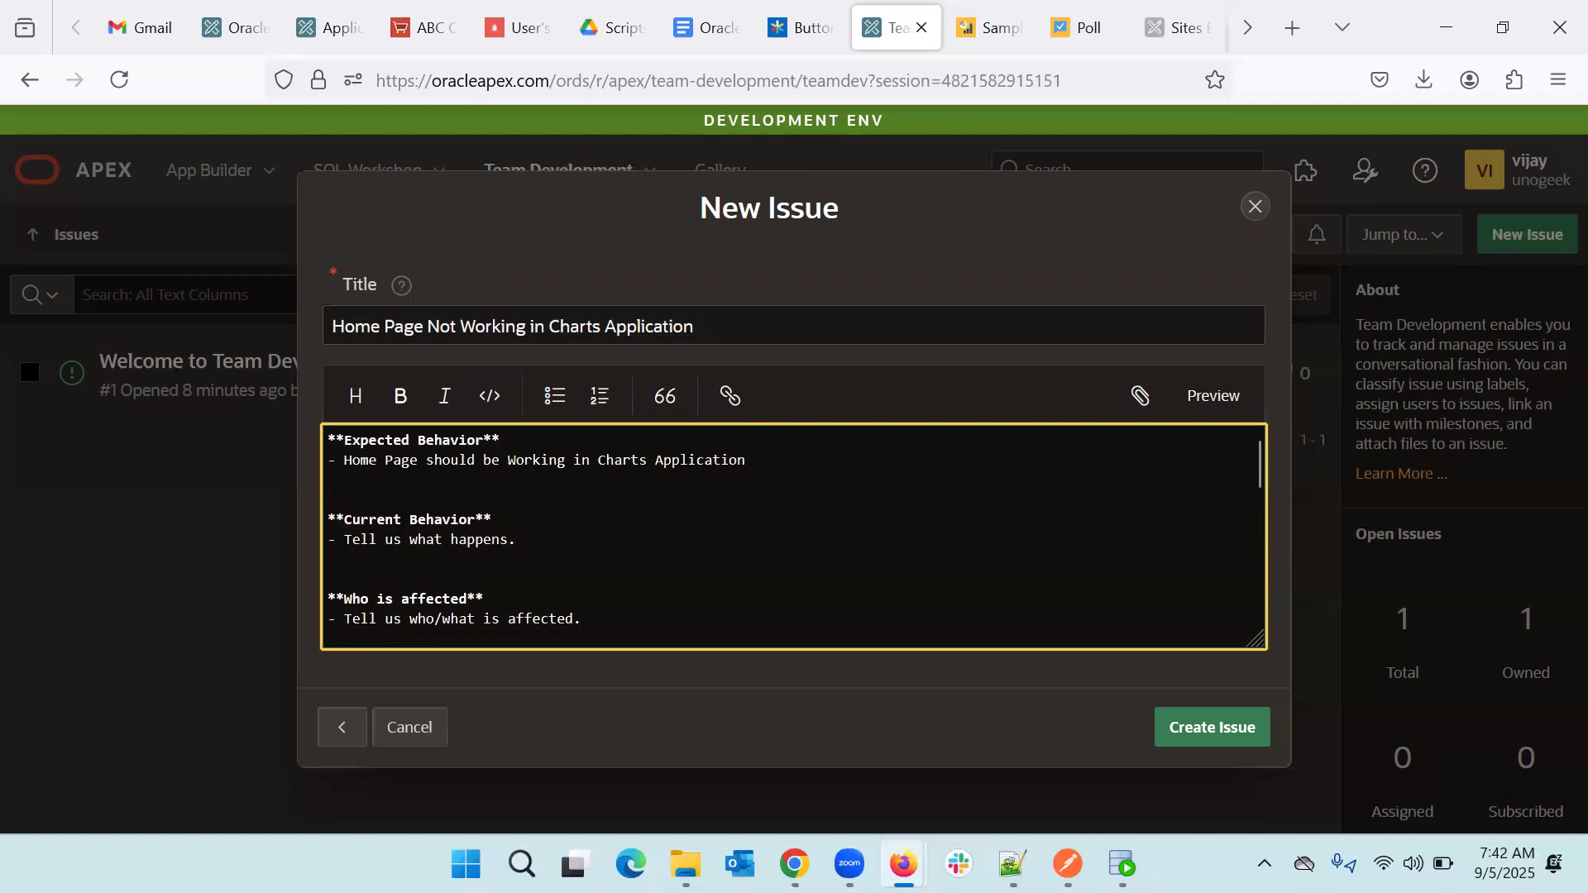
# - Replace the Current Behavior placeholder with the issue title
pyautogui.moveTo(518, 540); pyautogui.dragTo(346, 539)
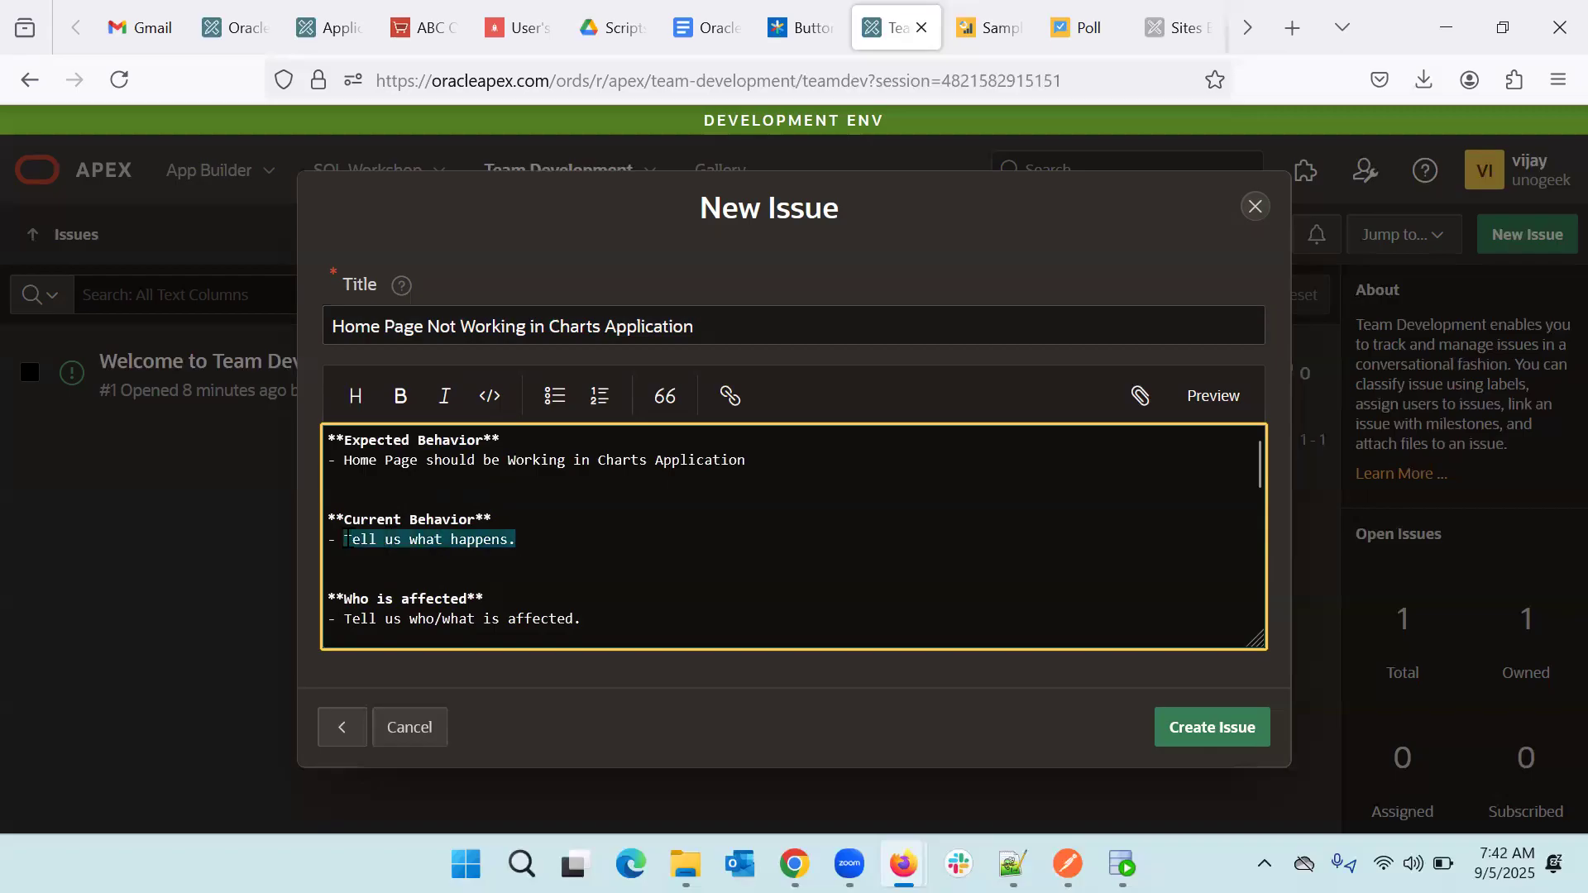
pyautogui.press('BackSpace')
pyautogui.hotkey('ctrl', 'v')
pyautogui.scroll(-2, 489, 595)
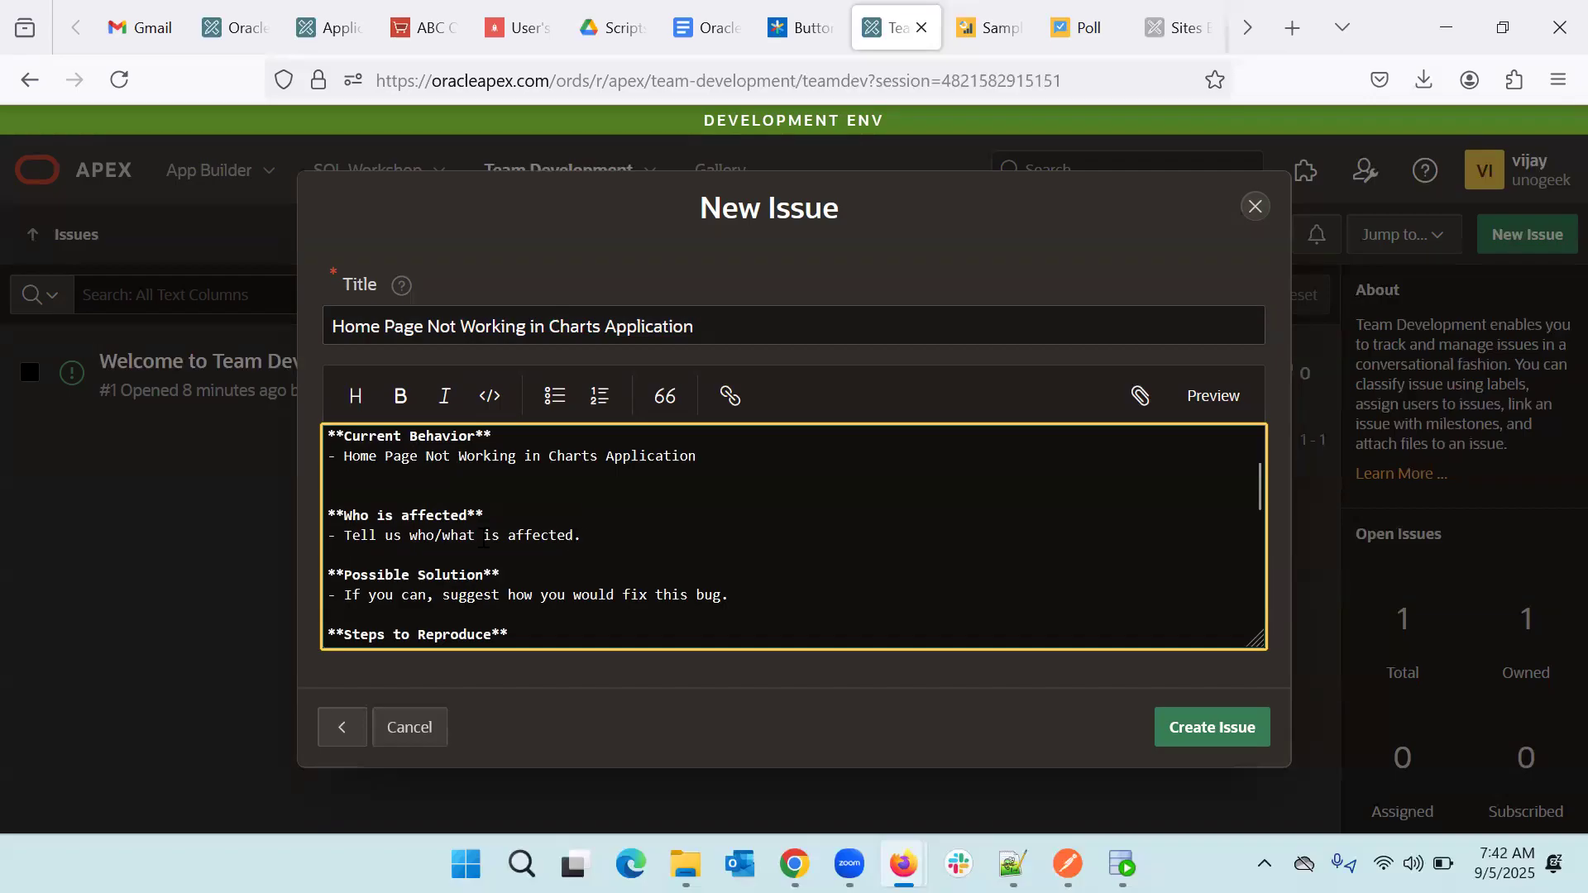
# - Fill Who is affected with 'Sales Team' and Possible Solution with 'Access Issue'
pyautogui.moveTo(583, 539); pyautogui.dragTo(344, 539)
pyautogui.write('Sales Team')
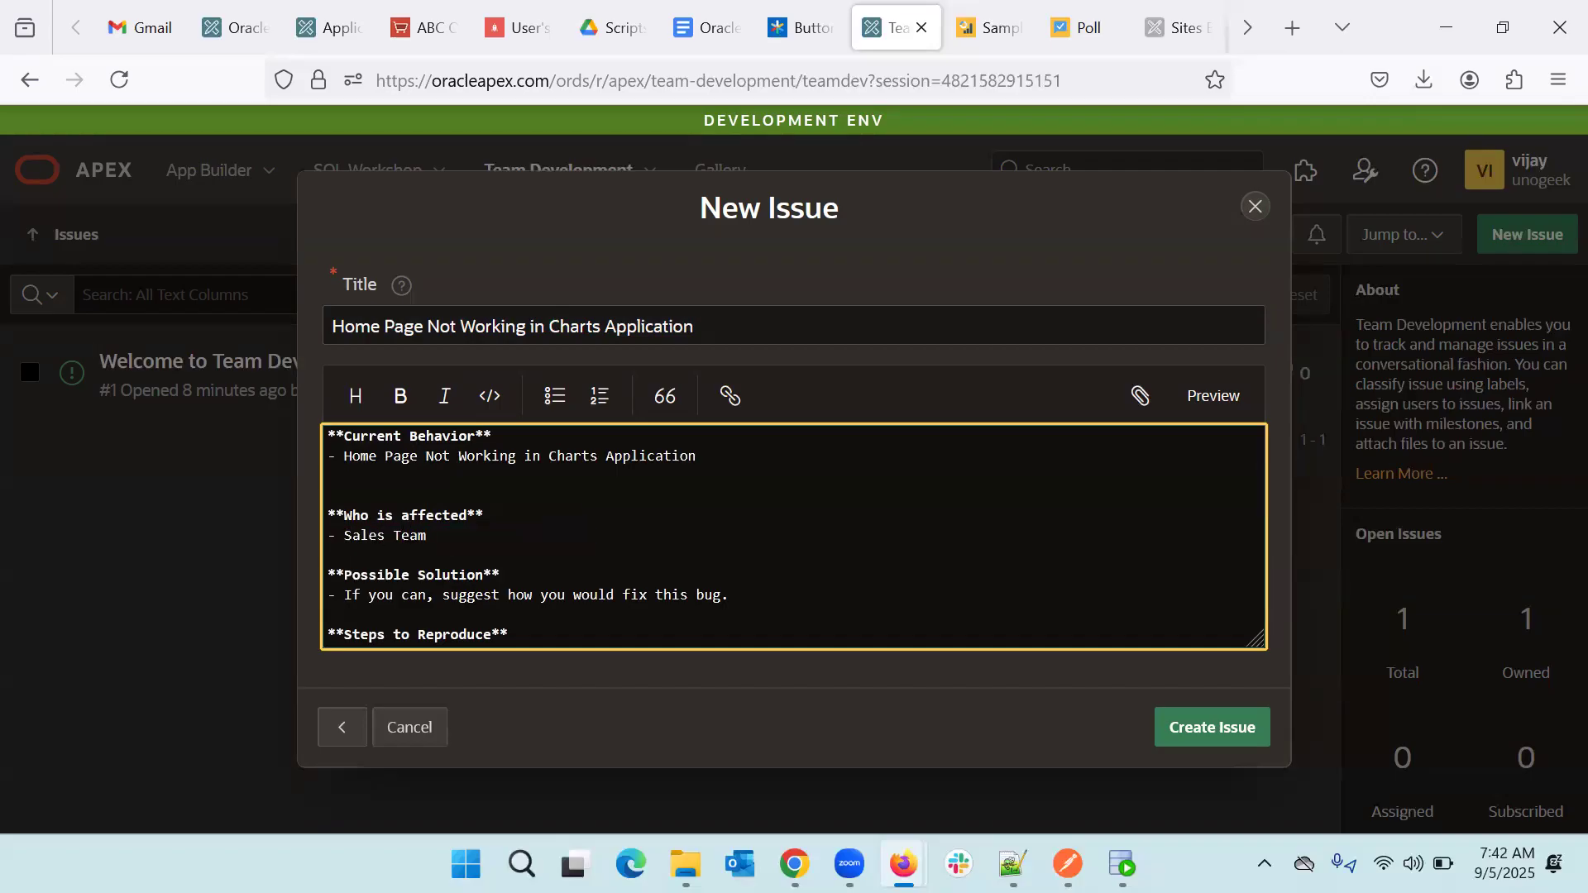
pyautogui.moveTo(748, 599); pyautogui.dragTo(344, 595)
pyautogui.write('Acc')
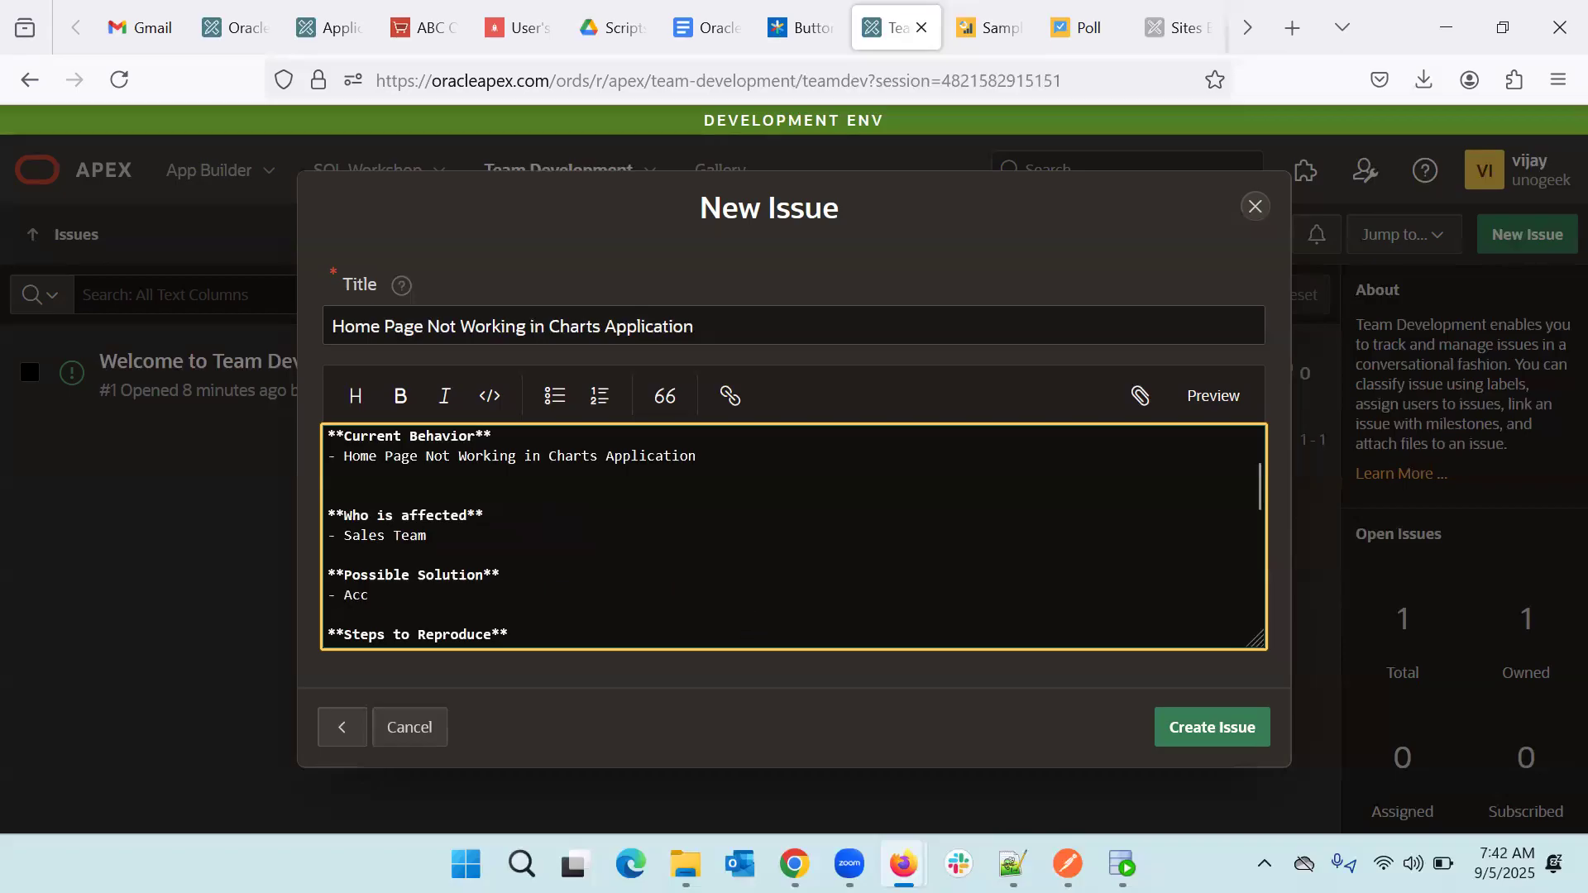
pyautogui.write('ess Issue')
pyautogui.scroll(-3, 559, 584)
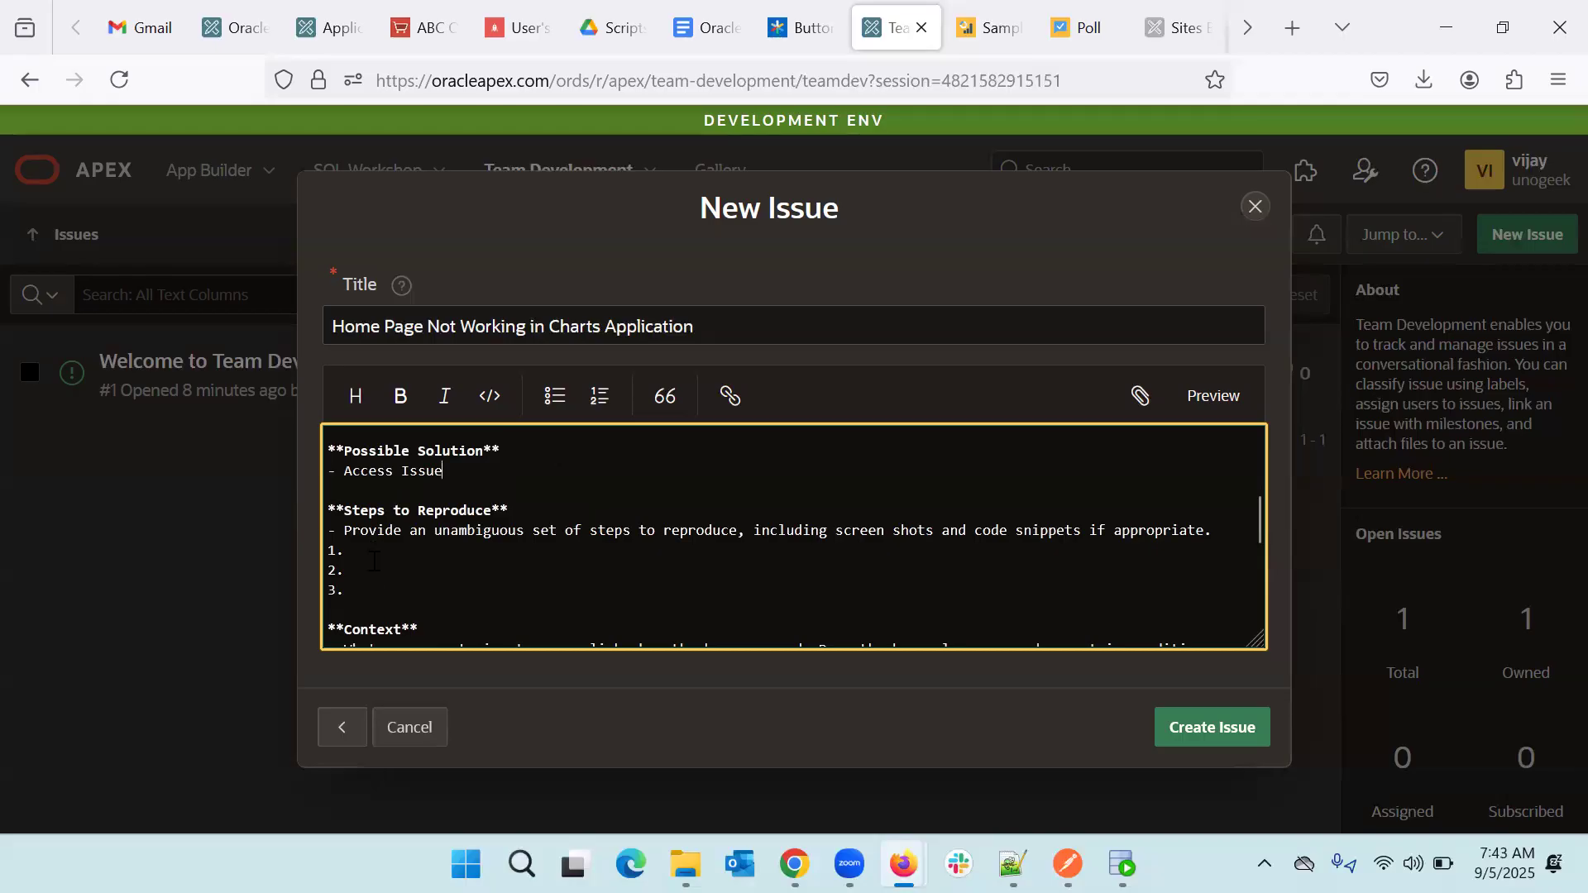
pyautogui.scroll(-4, 373, 586)
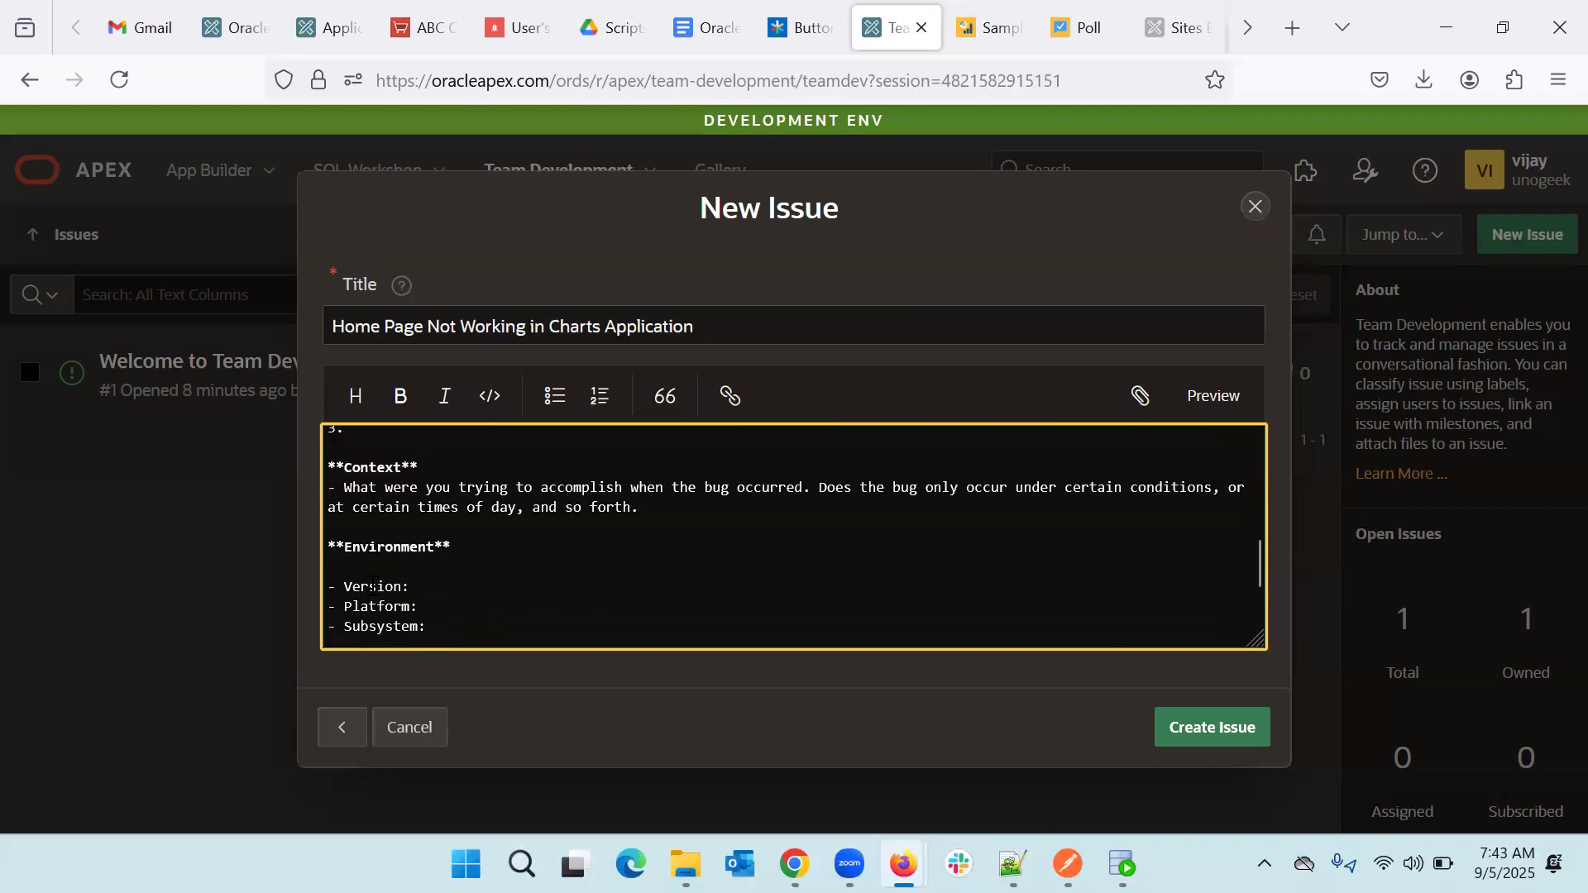
pyautogui.scroll(-2, 373, 585)
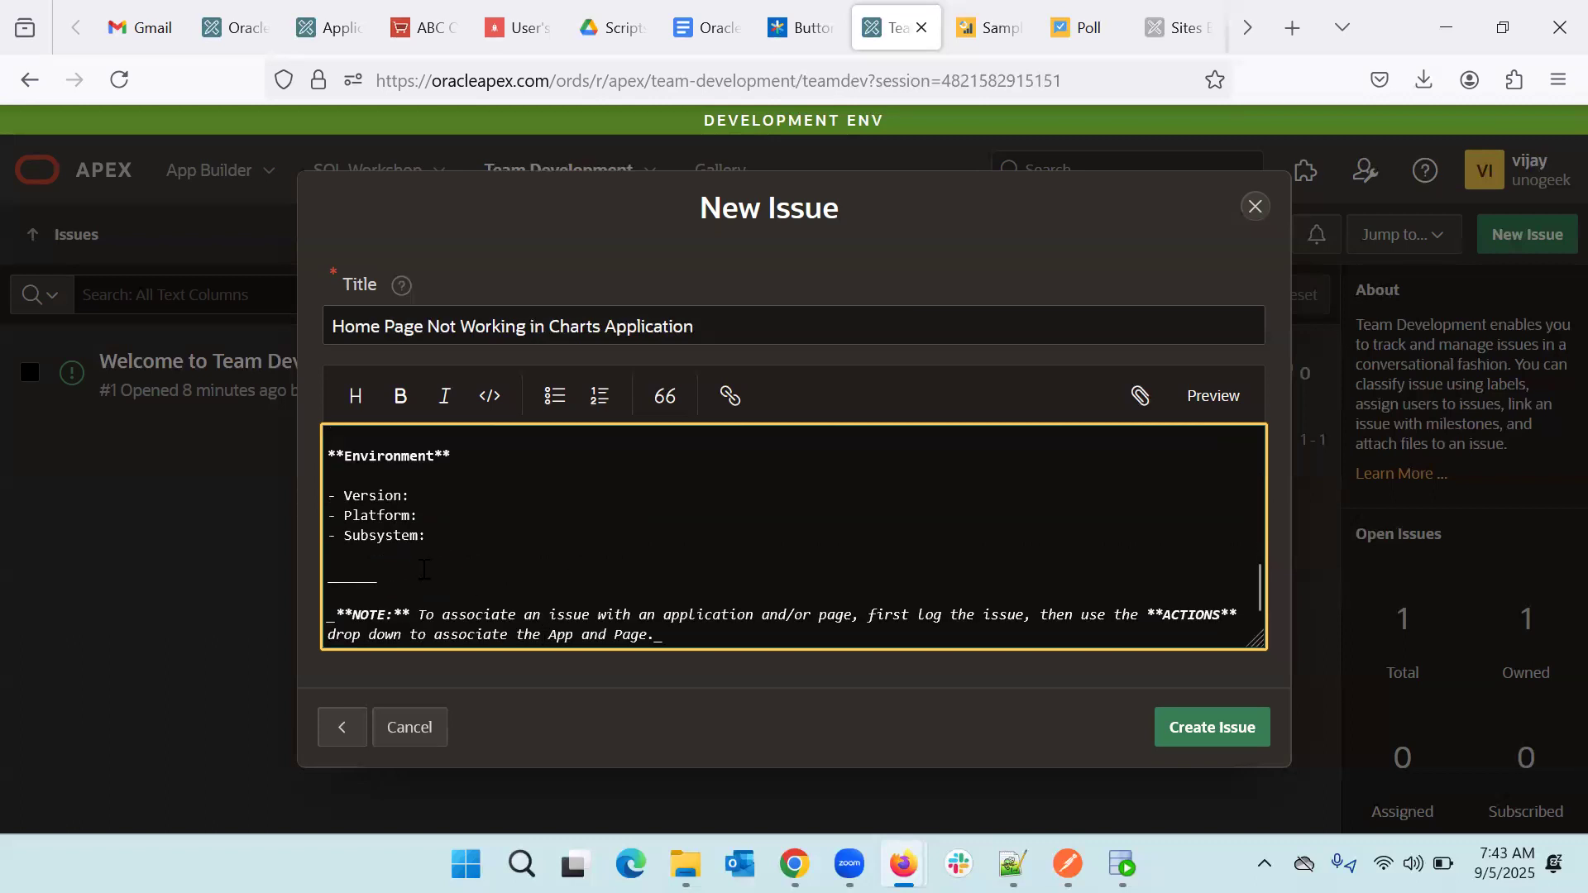
# - Create the Home Page Not Working issue and open its issue #2 details page
pyautogui.click(1207, 736)
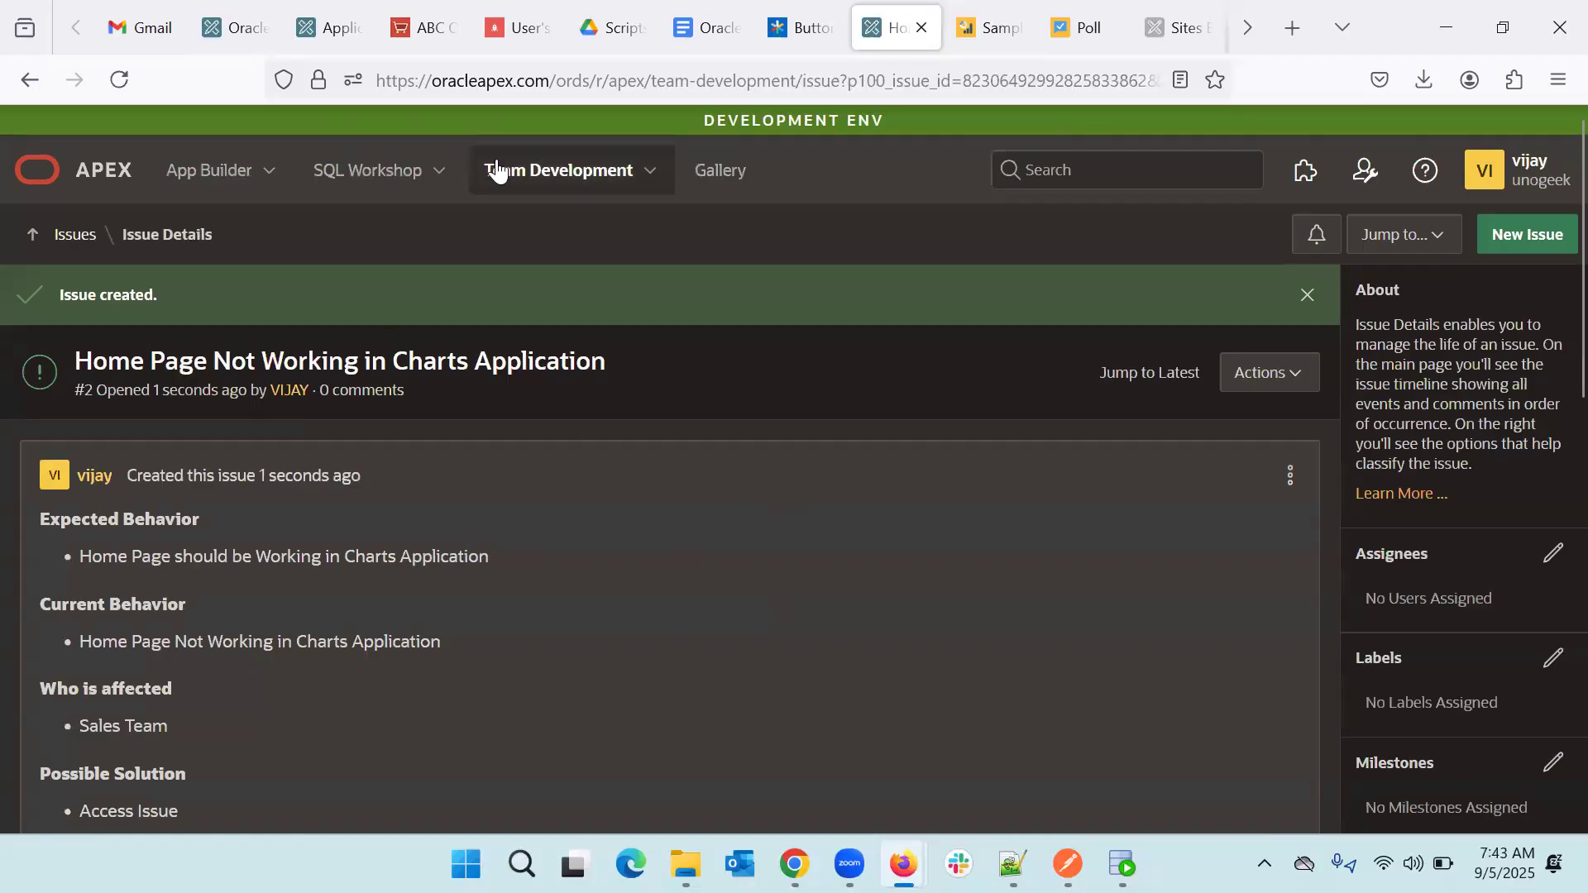
pyautogui.click(524, 182)
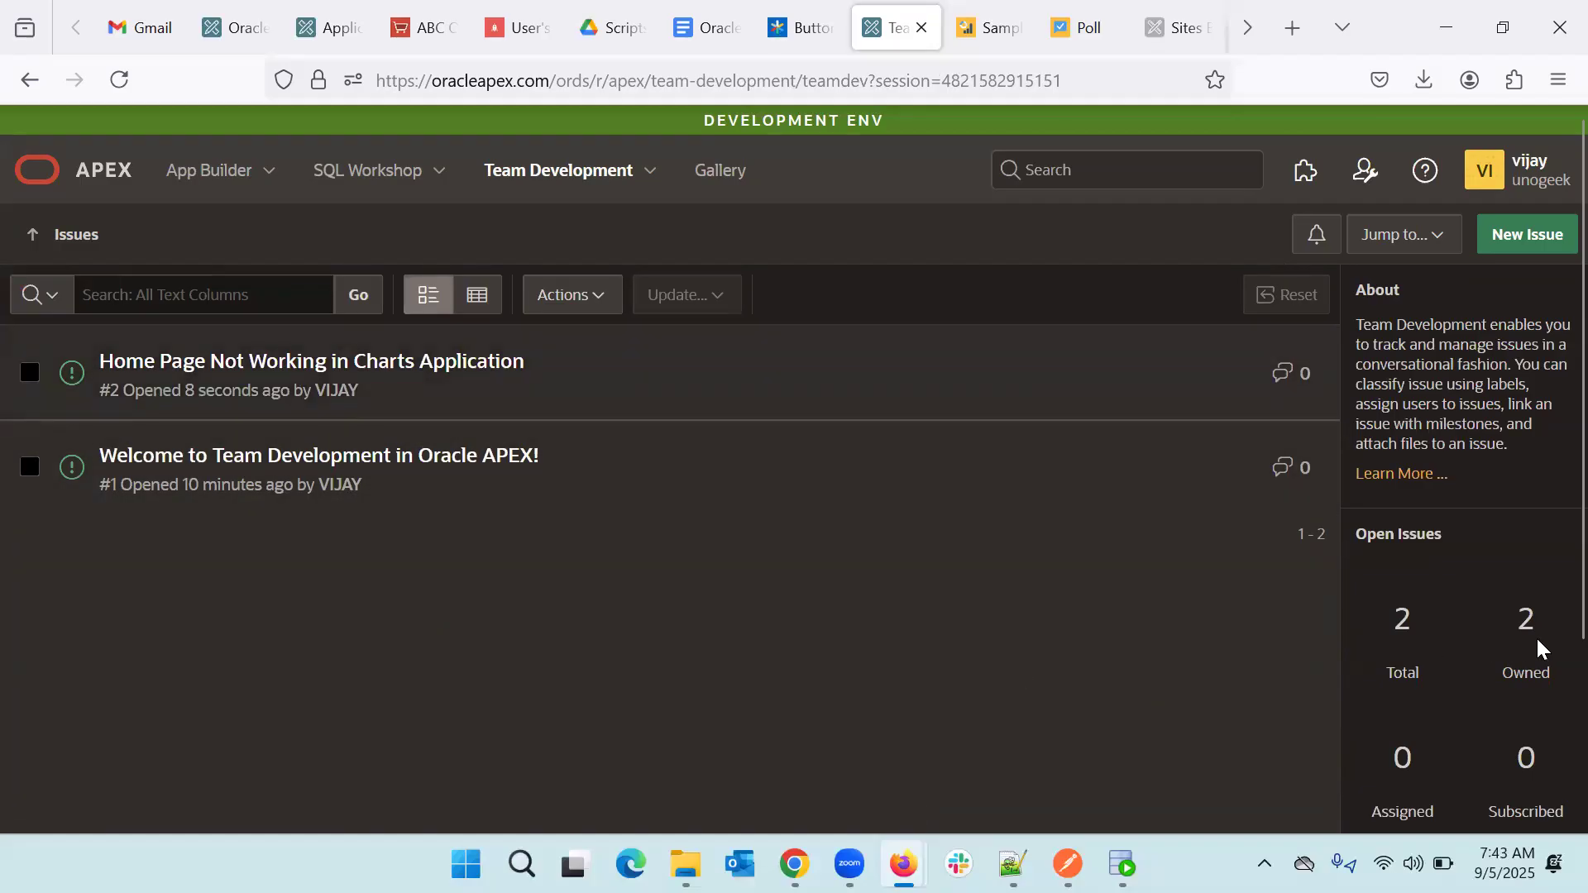
pyautogui.scroll(-1, 1414, 652)
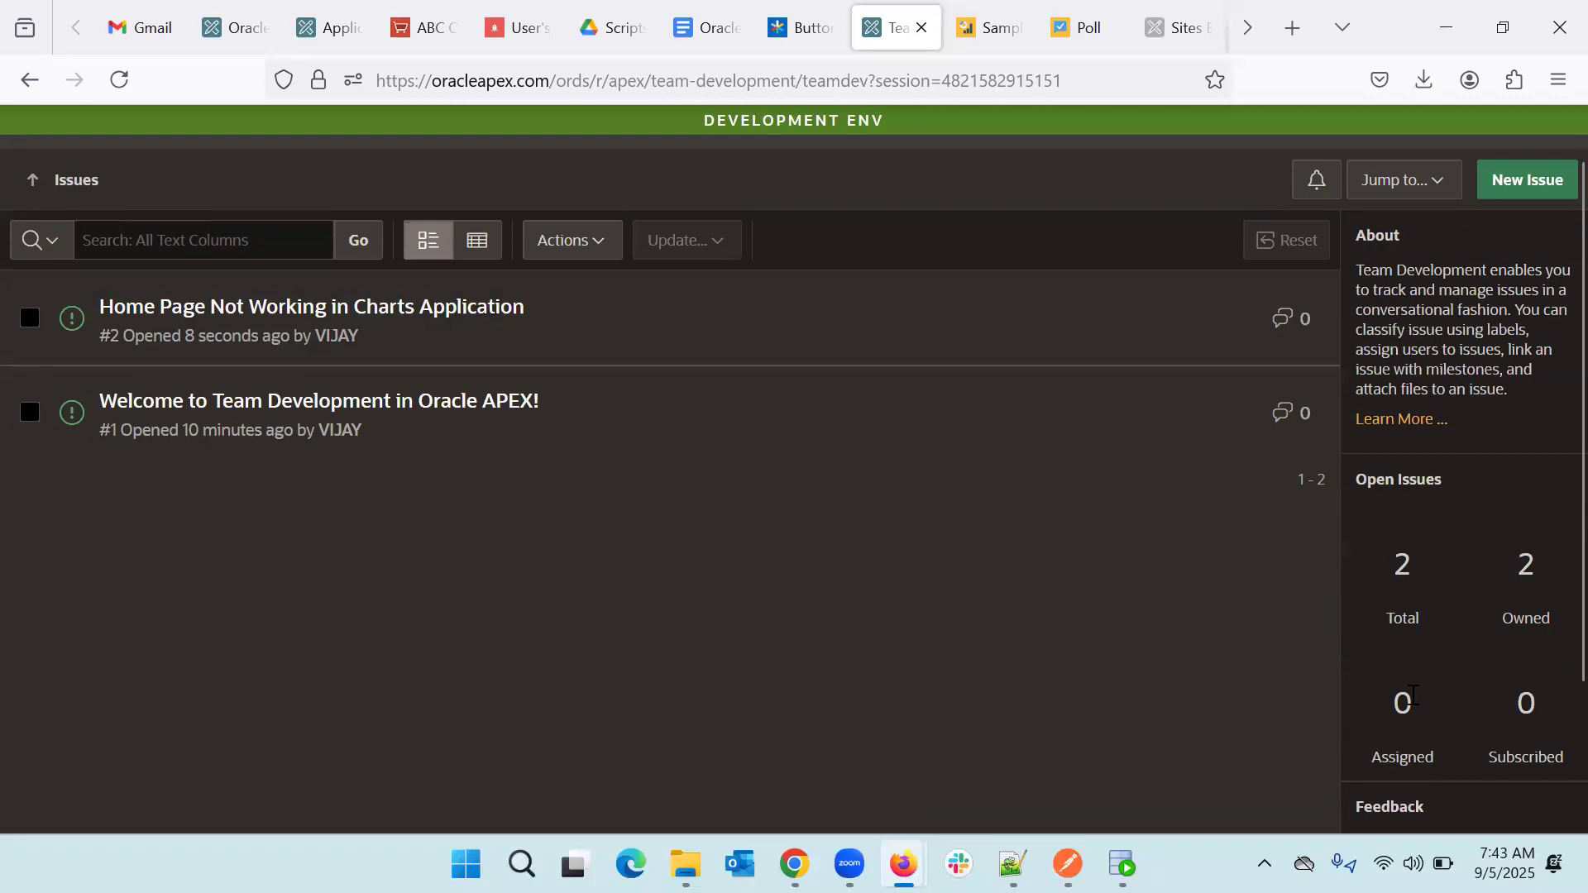
pyautogui.scroll(1, 618, 583)
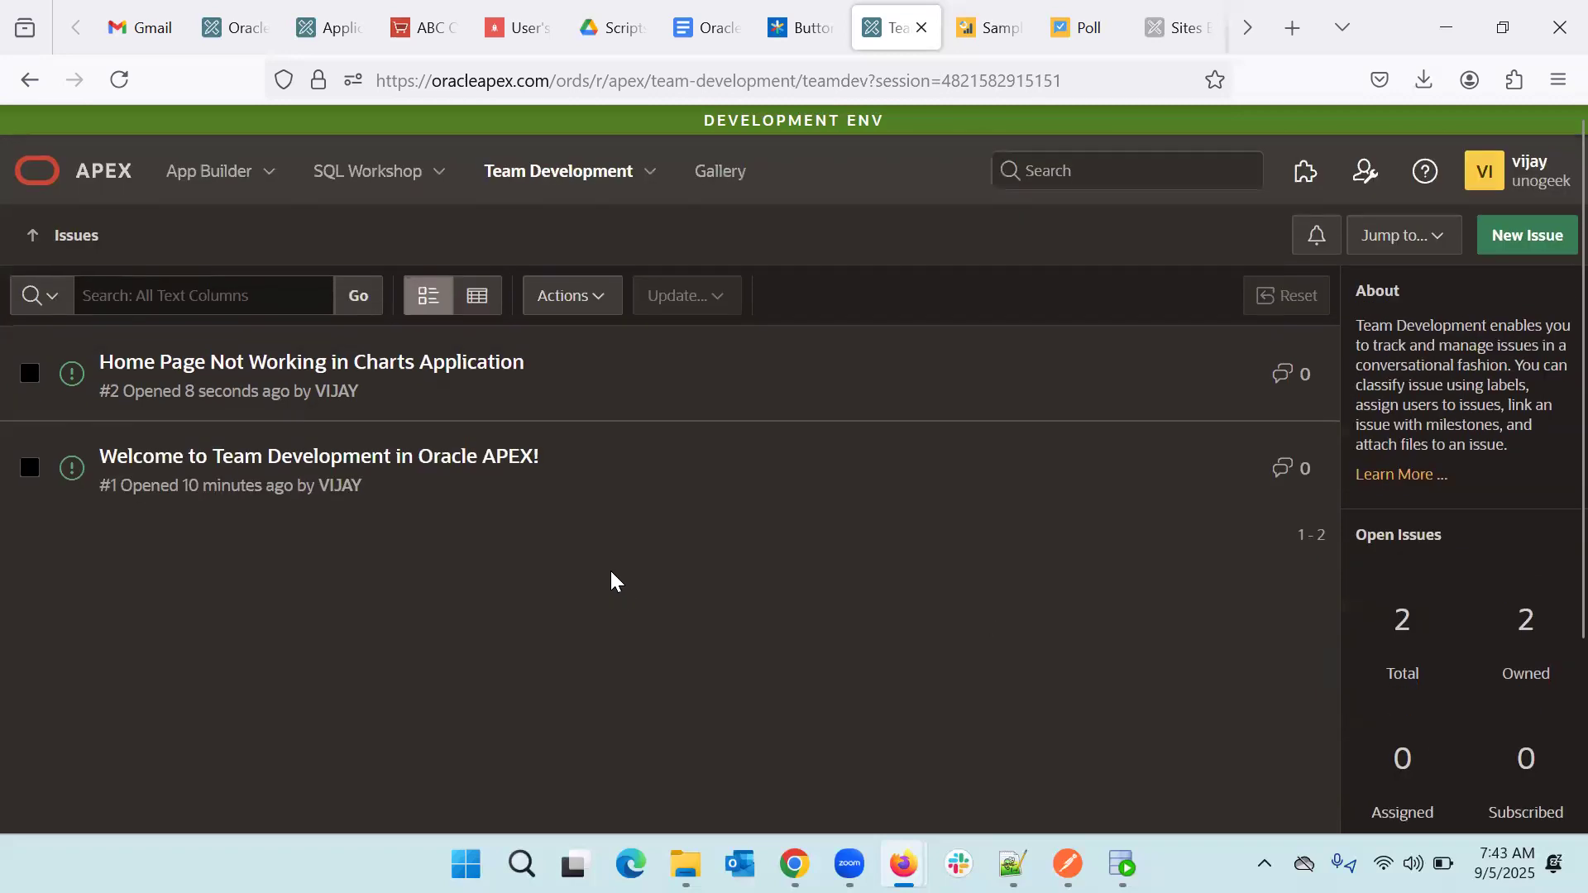
pyautogui.click(384, 371)
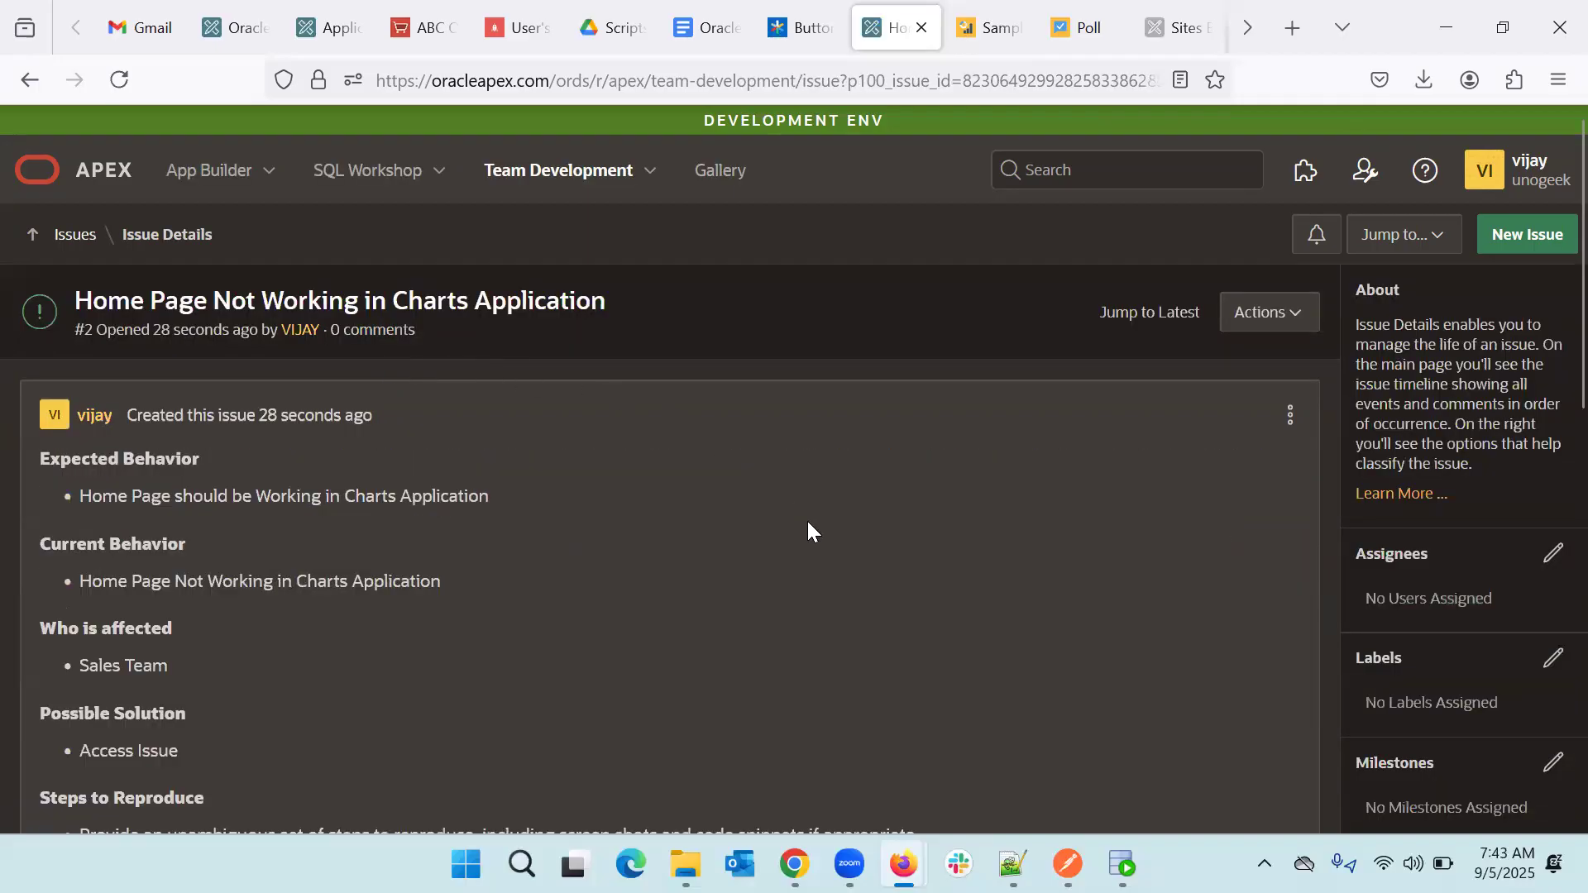
pyautogui.scroll(-2, 1466, 492)
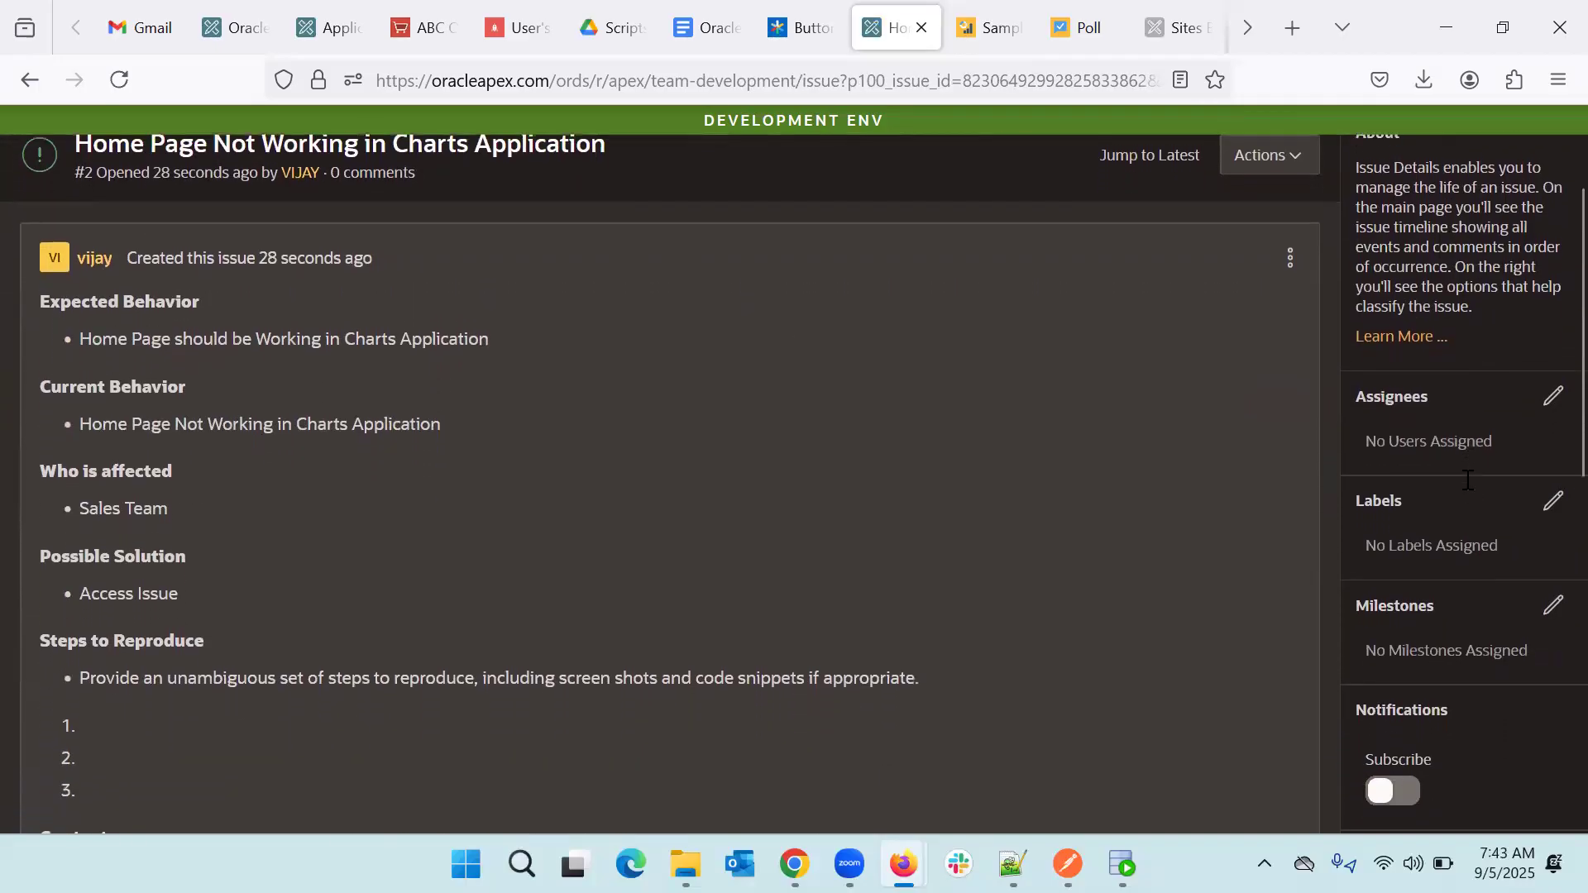
# - Add the tester and trainer users as issue #2 assignees and check the activity timeline
pyautogui.click(1552, 402)
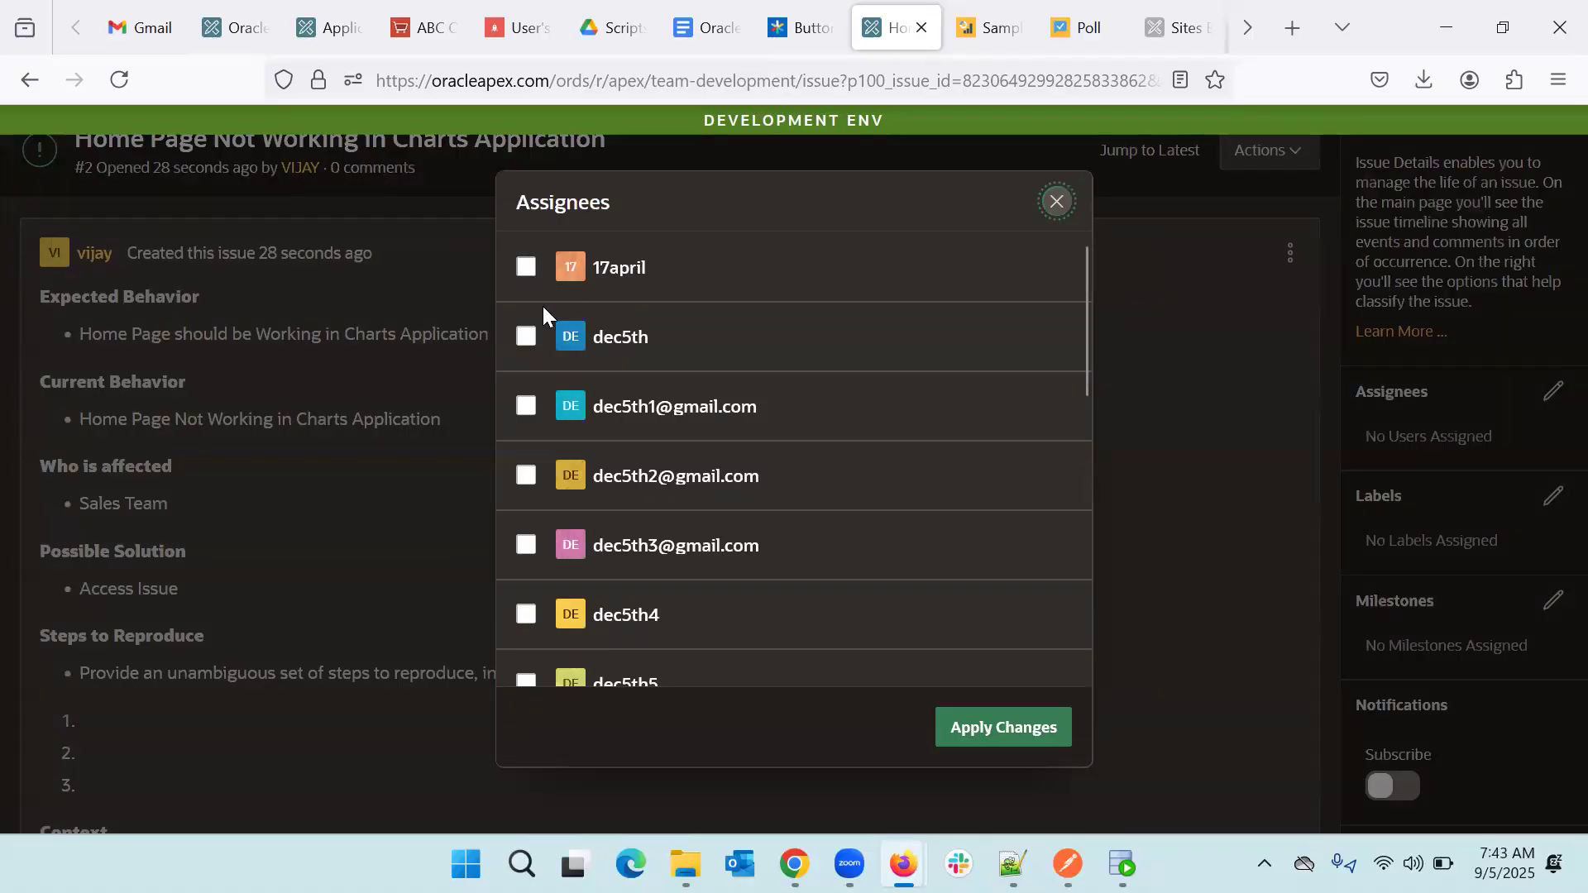
pyautogui.scroll(-4, 557, 389)
pyautogui.scroll(1, 557, 389)
pyautogui.click(527, 587)
pyautogui.click(526, 515)
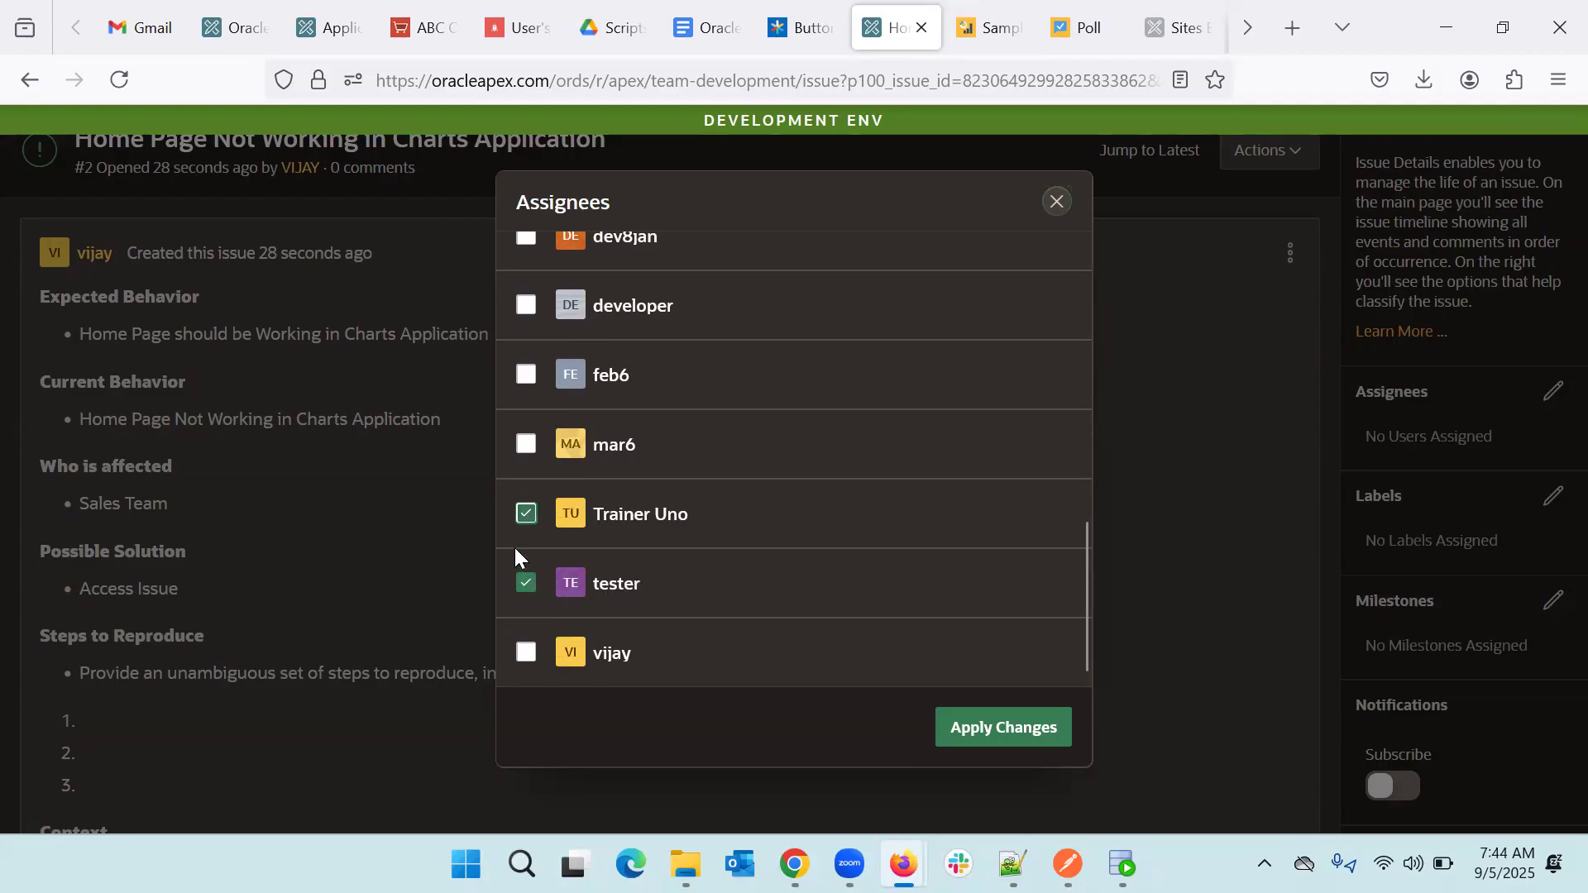
pyautogui.click(976, 728)
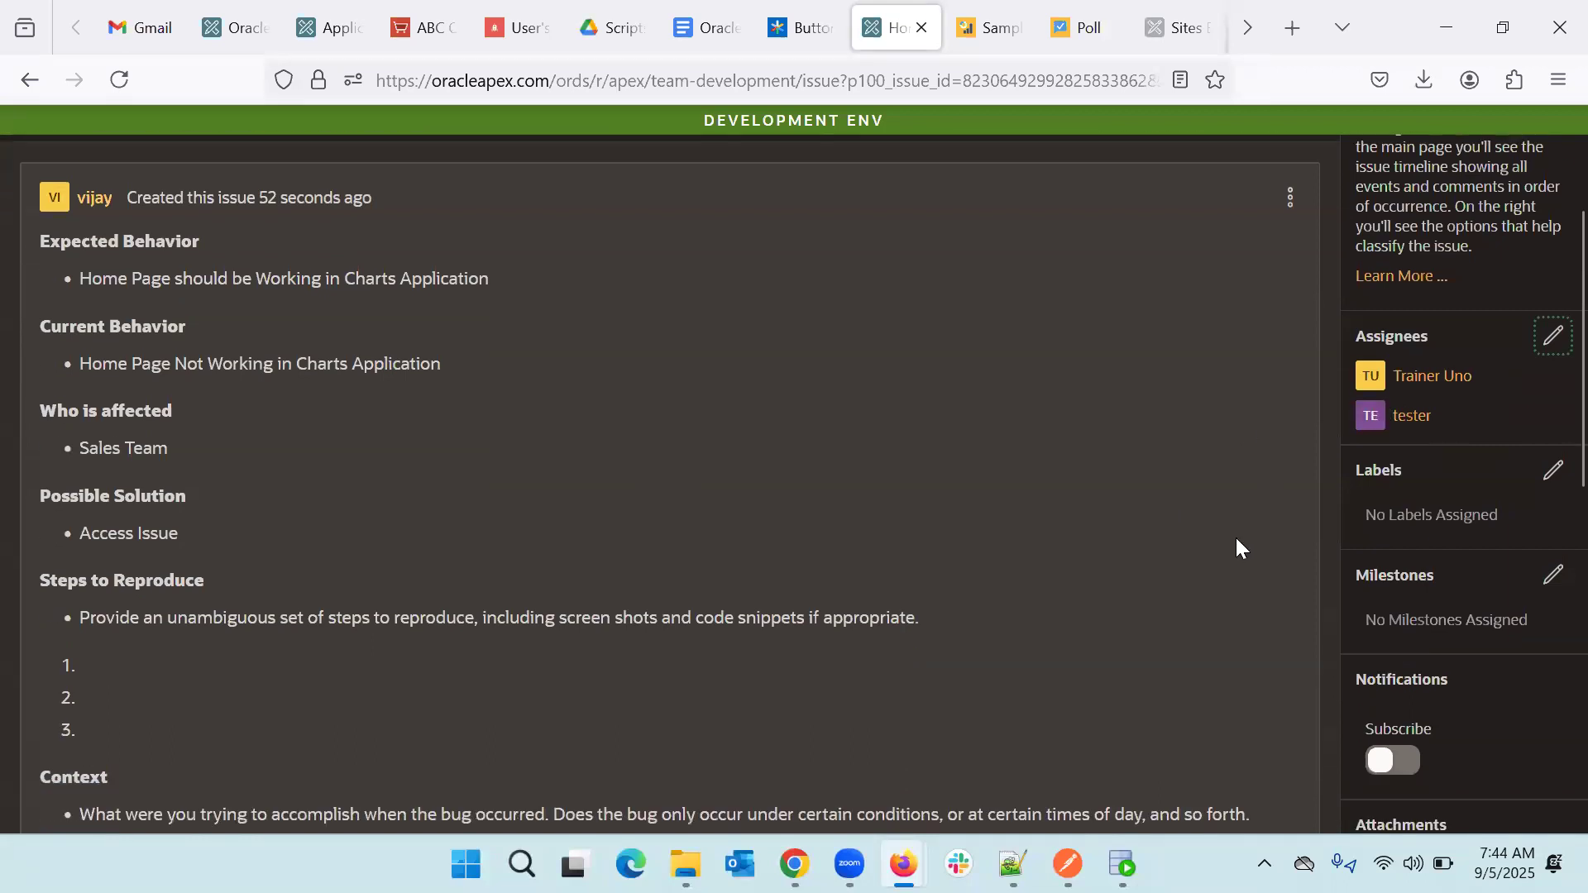
pyautogui.scroll(-8, 1236, 537)
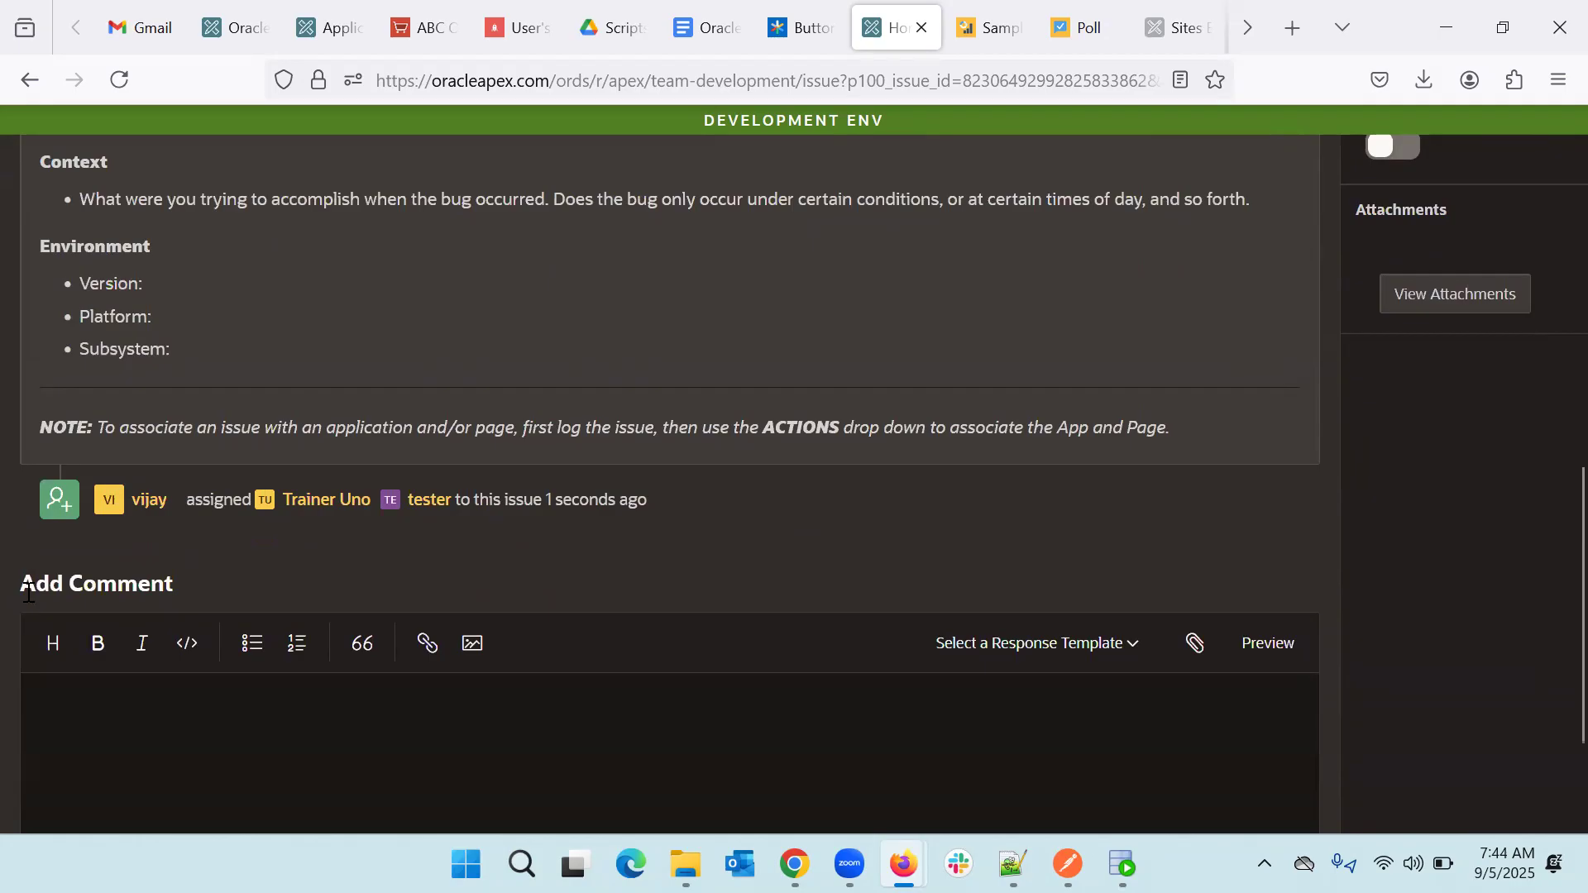
pyautogui.scroll(5, 190, 355)
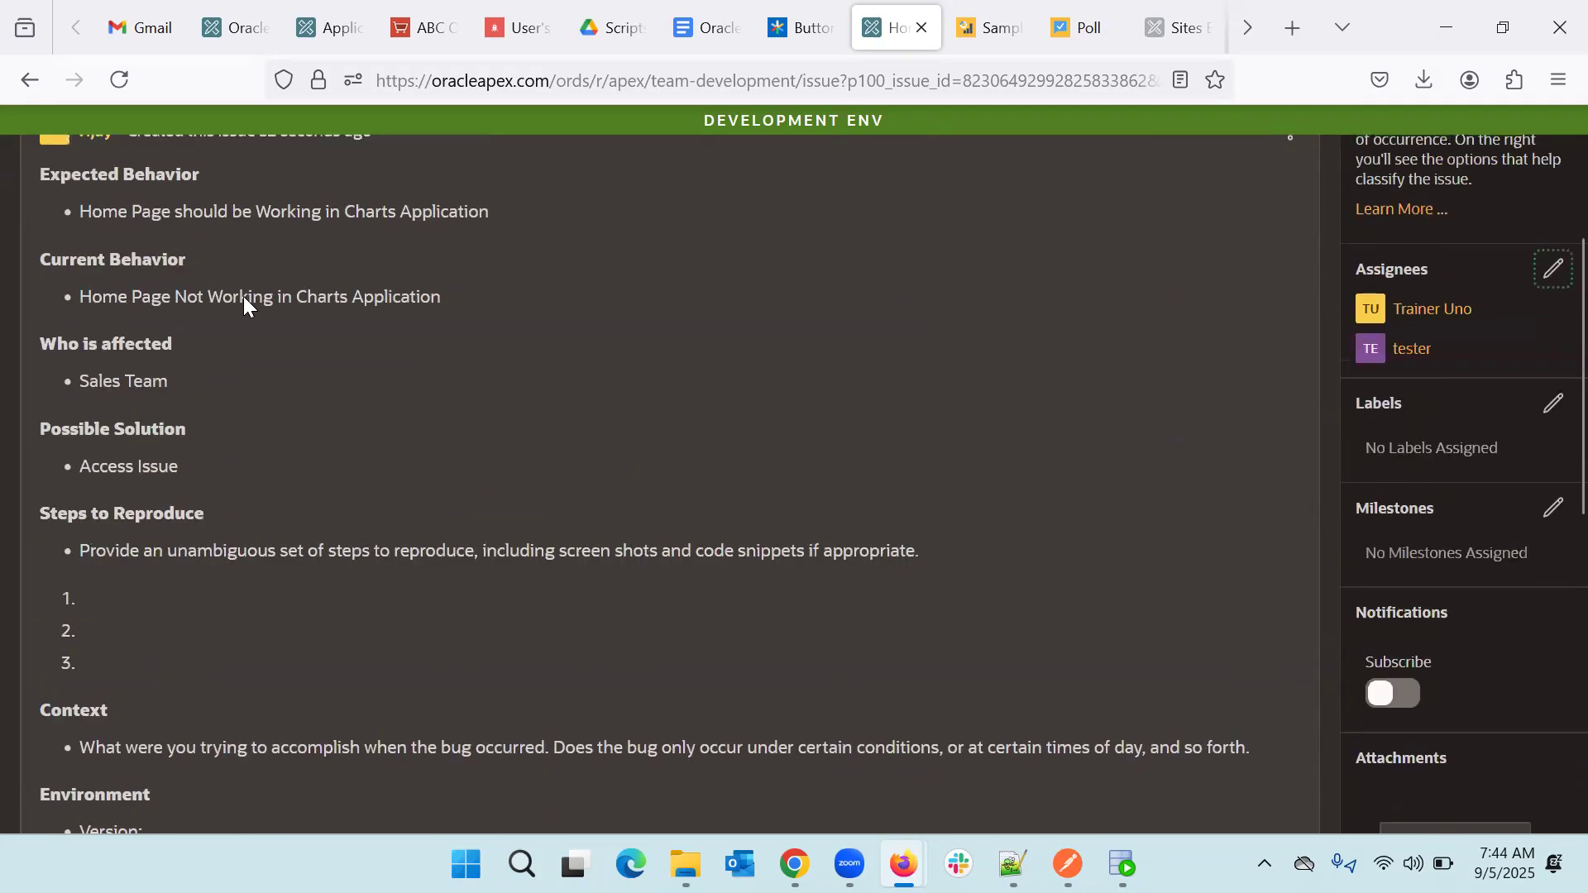
pyautogui.scroll(-4, 187, 463)
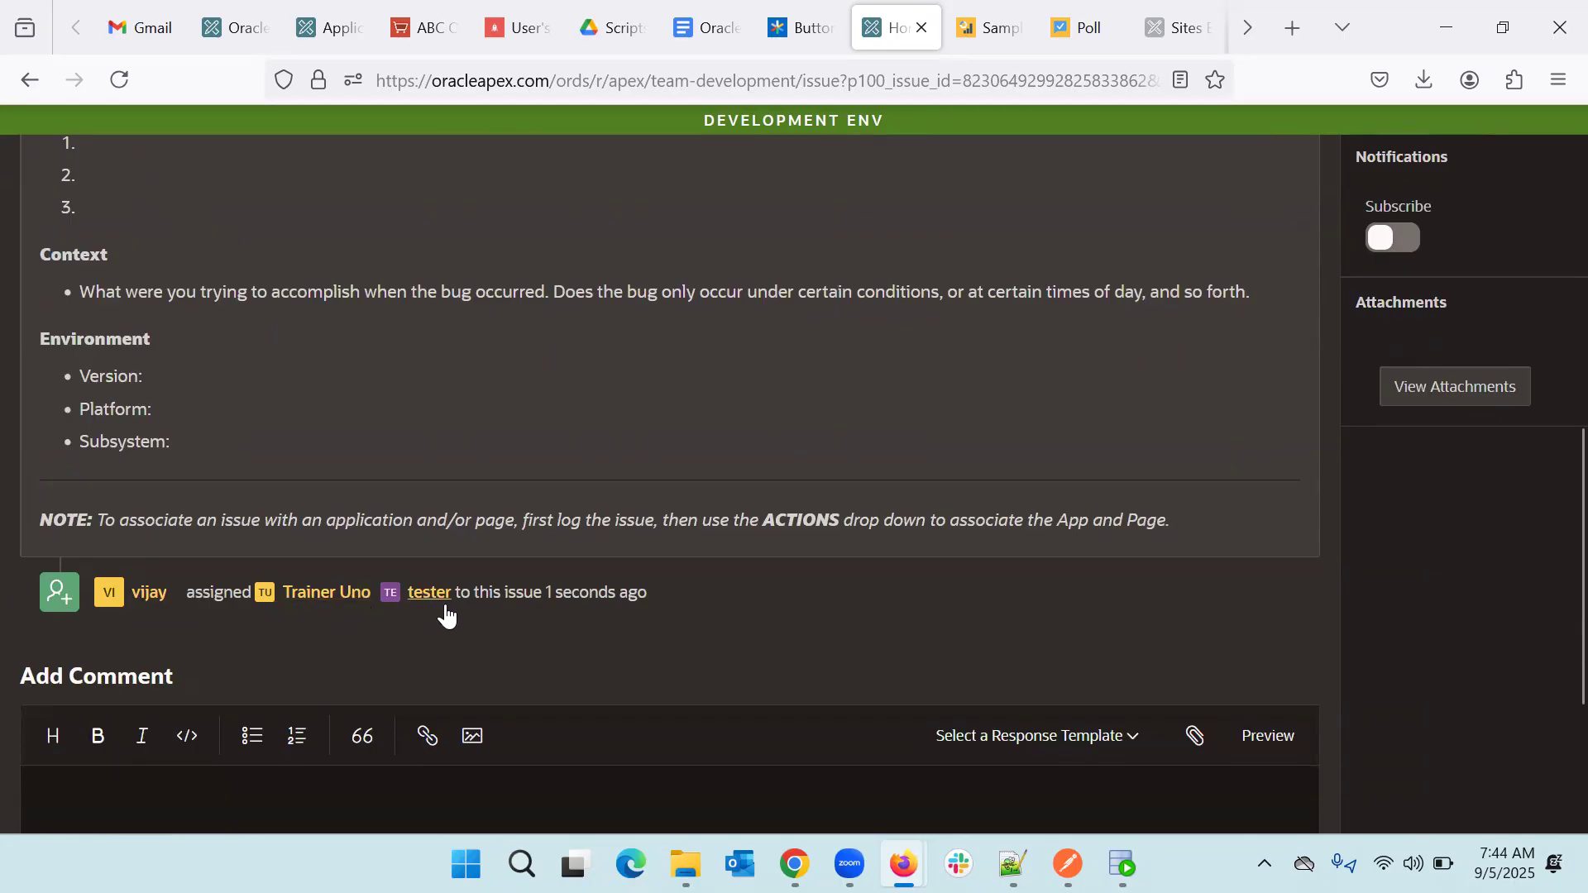
pyautogui.scroll(5, 510, 596)
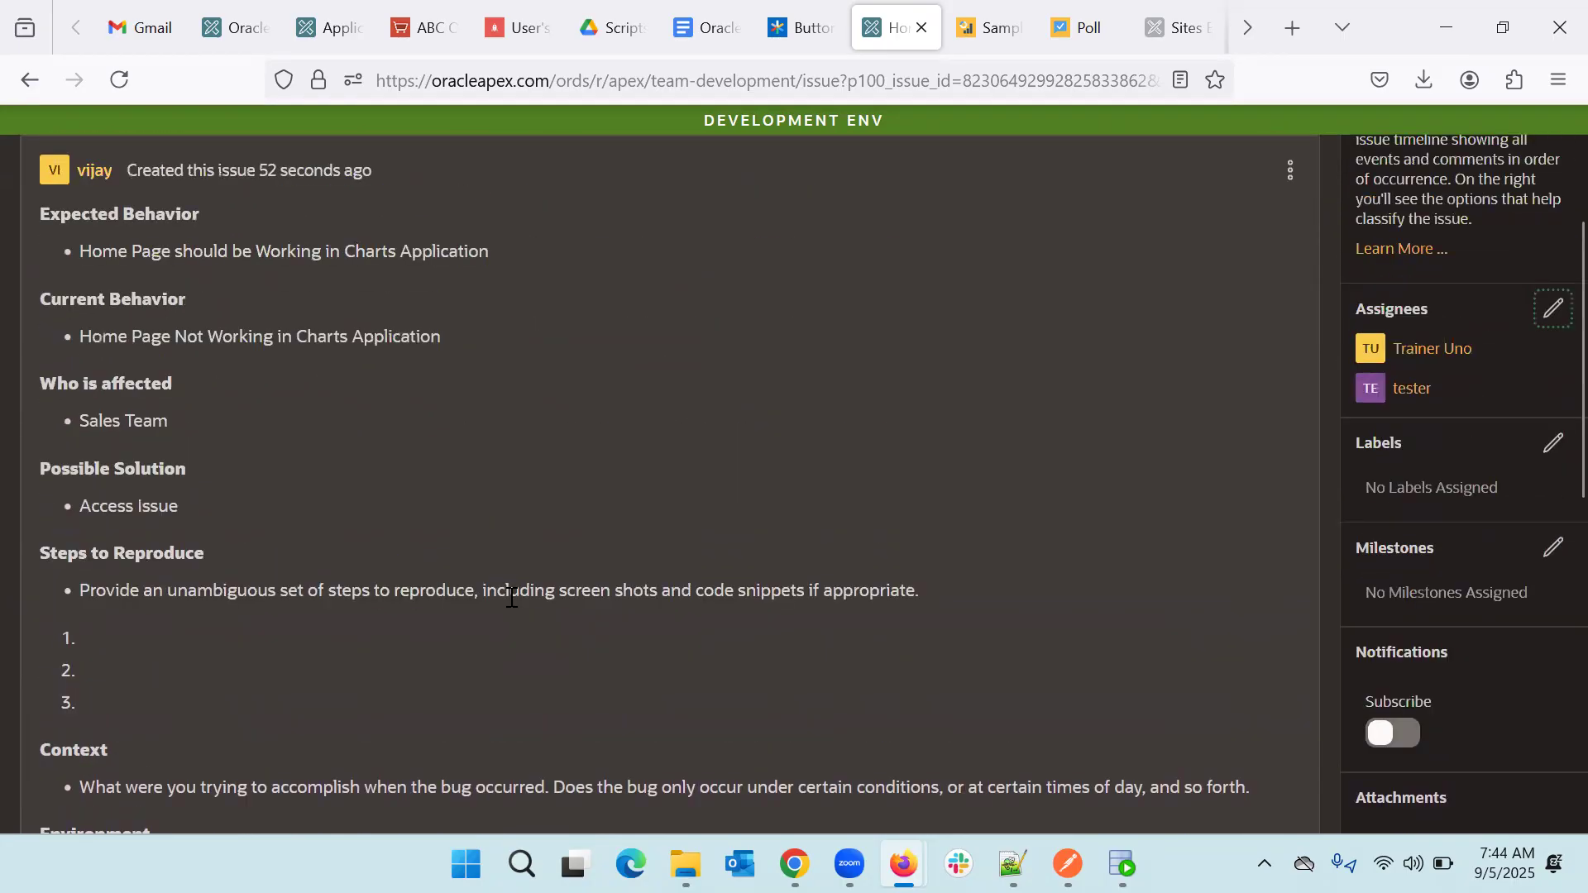
# - Swap the tester assignee for the developer user on issue #2, keeping the trainer
pyautogui.click(1552, 312)
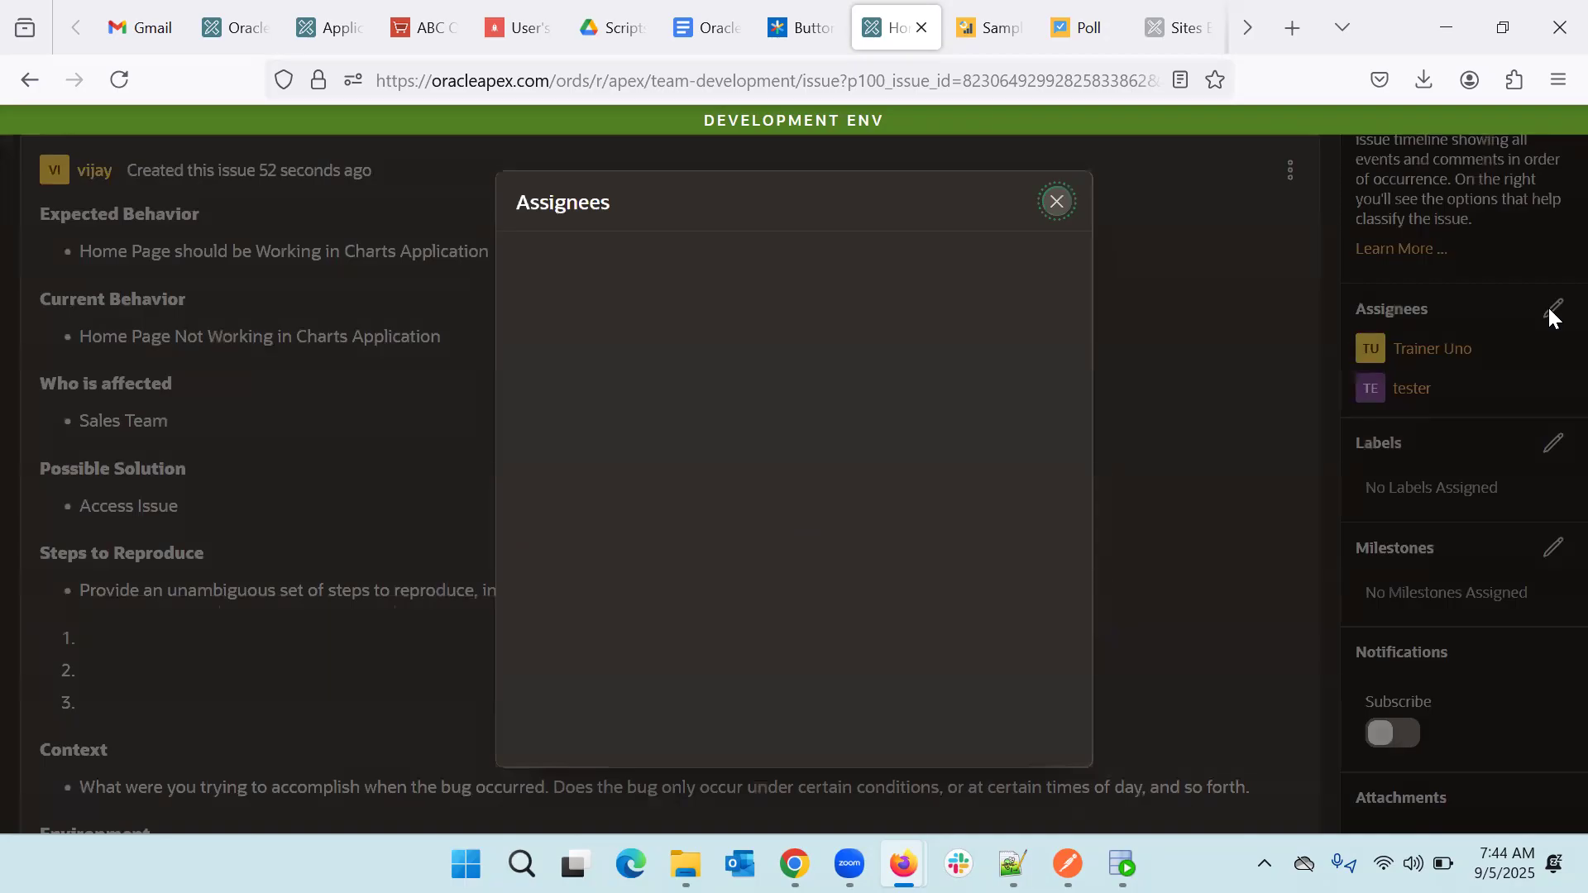
pyautogui.scroll(-10, 703, 522)
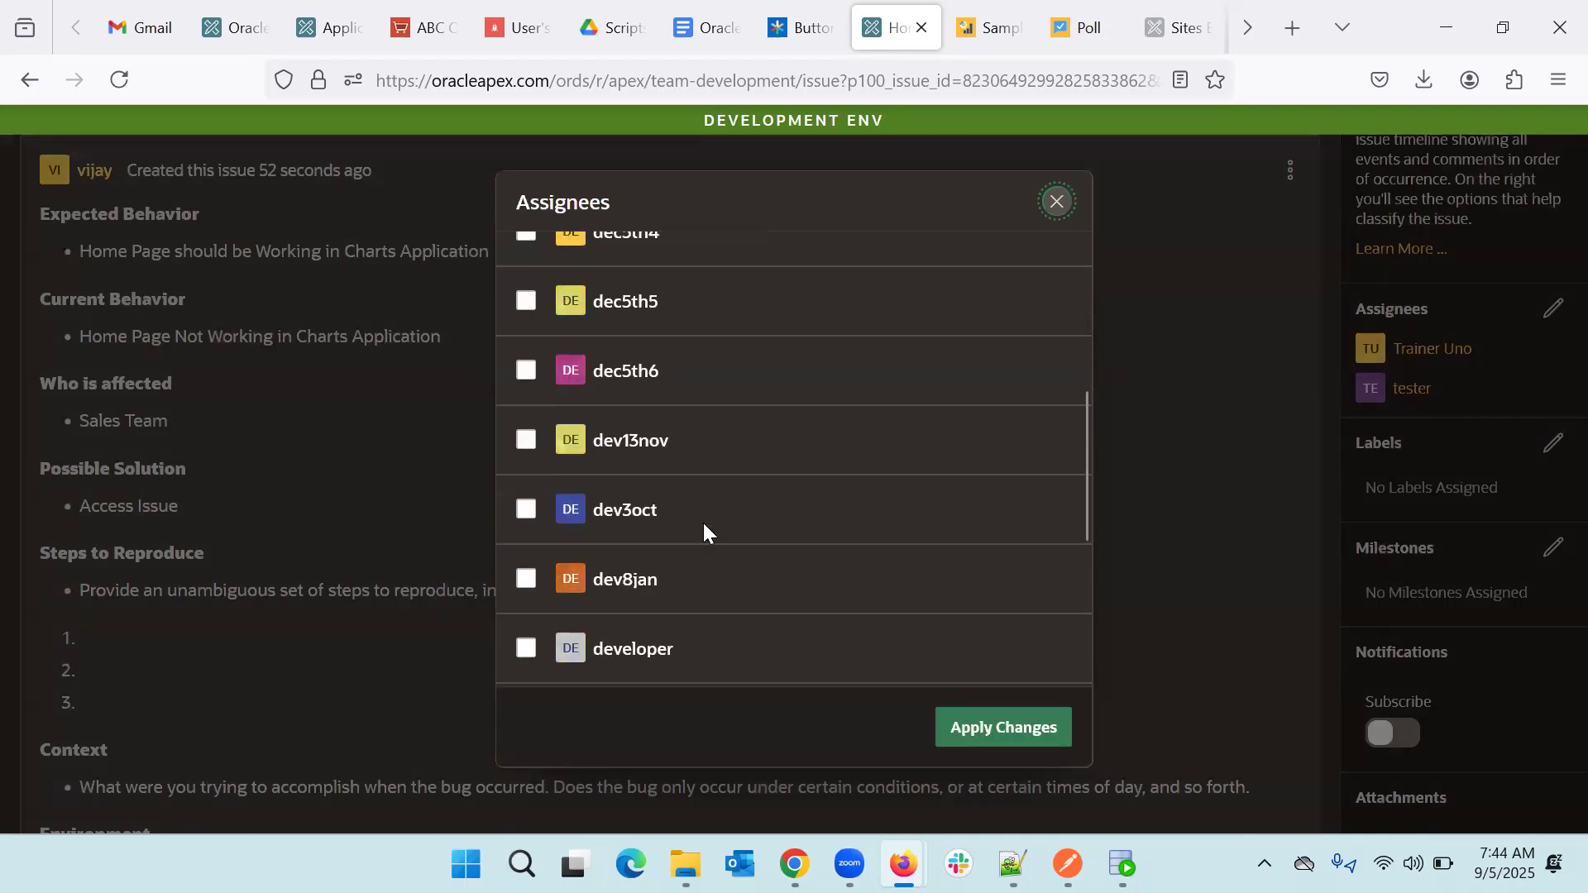
pyautogui.click(526, 586)
pyautogui.click(524, 308)
pyautogui.click(1023, 731)
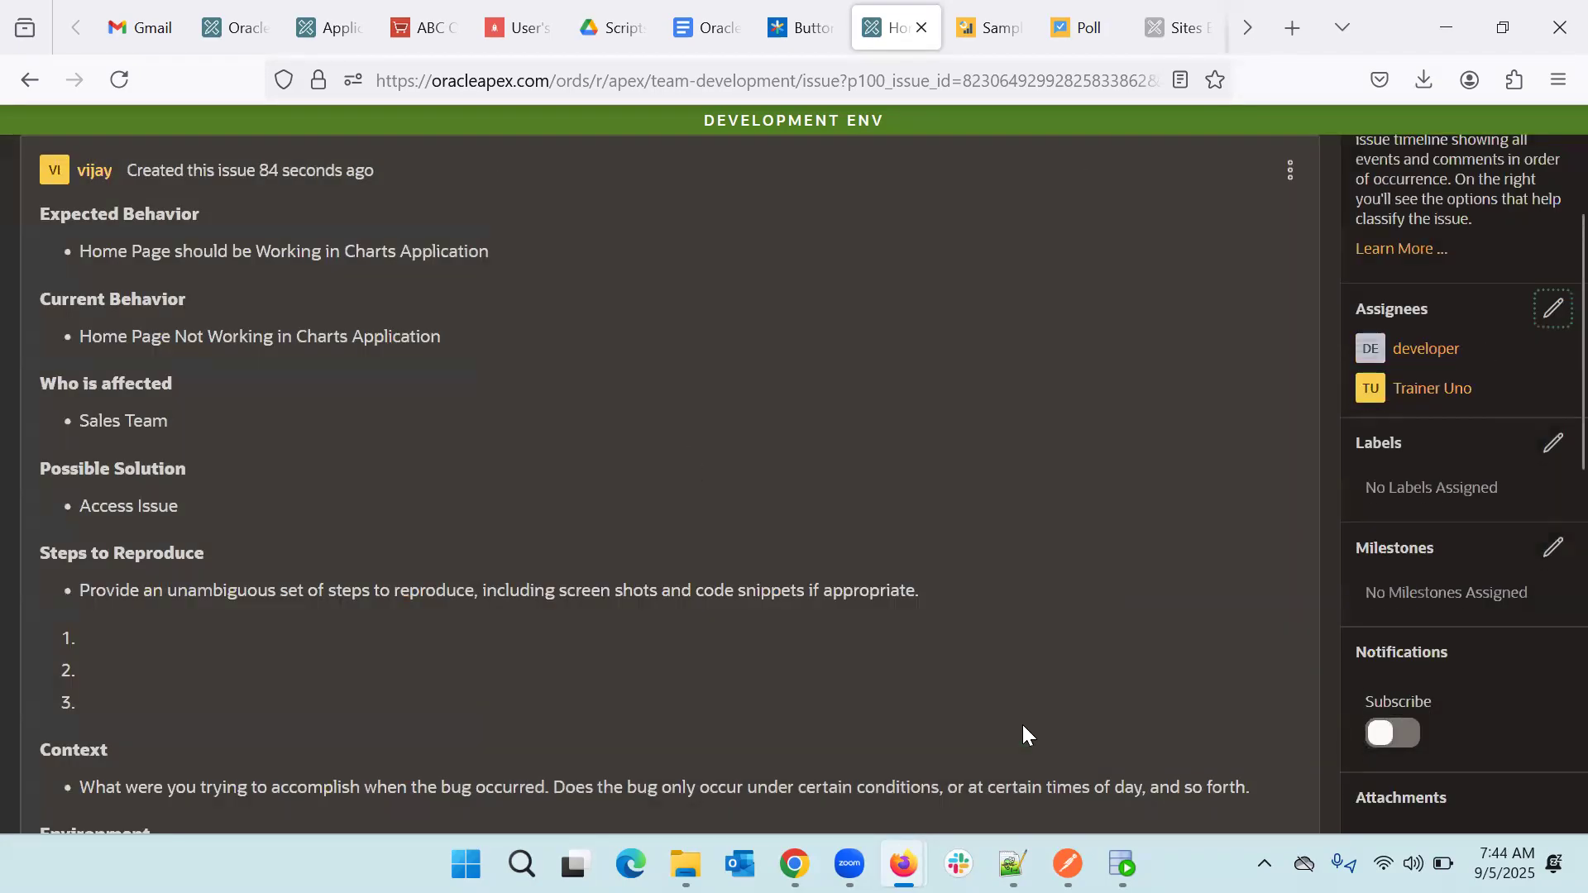
pyautogui.scroll(-8, 1022, 725)
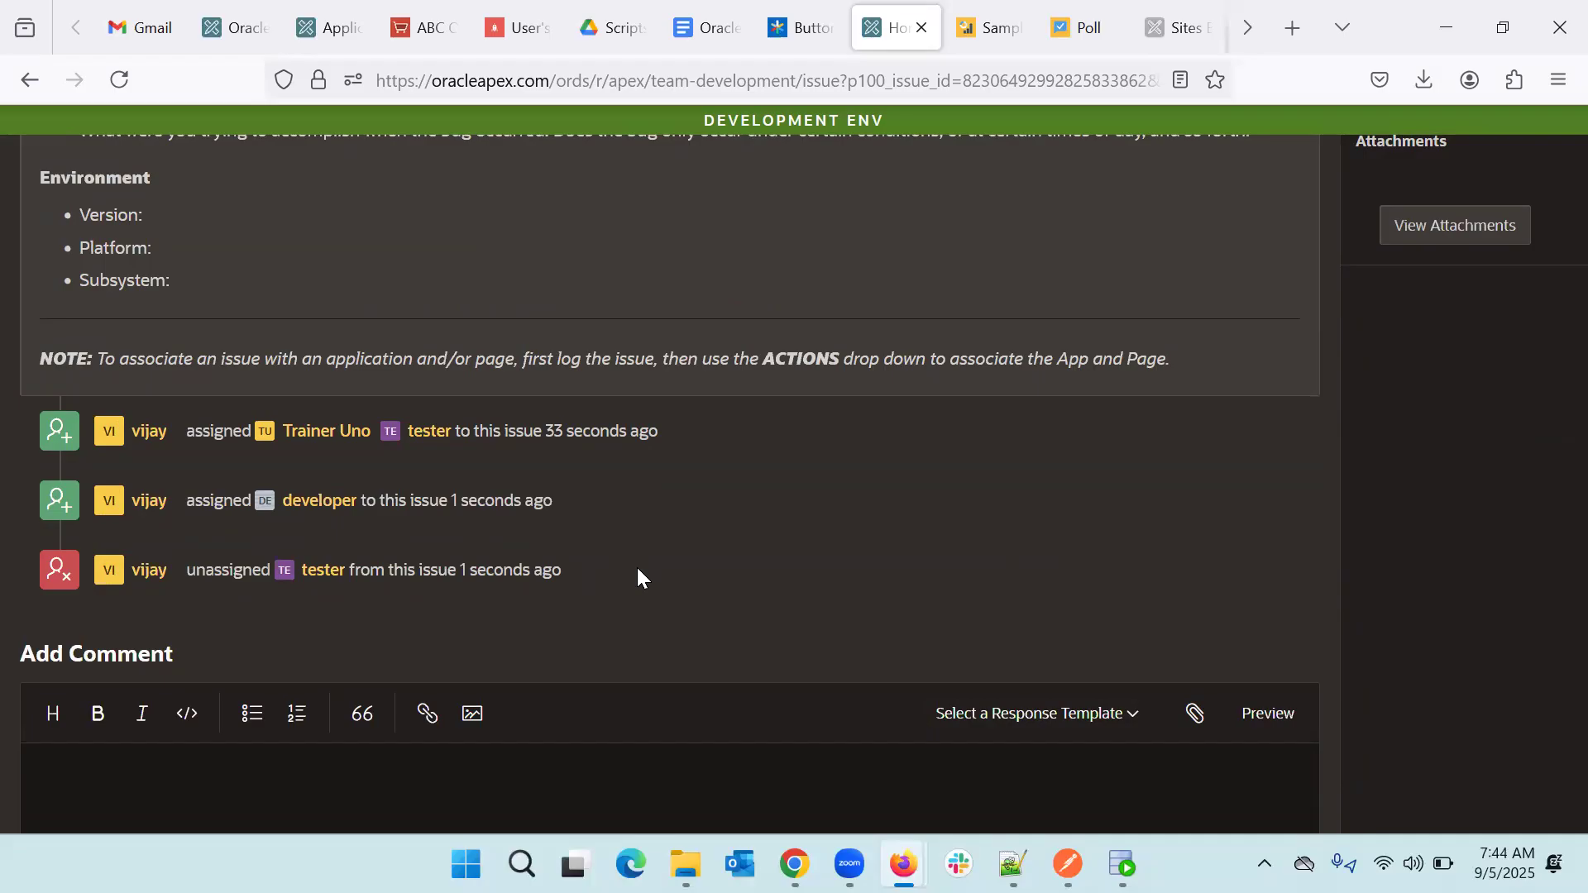
pyautogui.scroll(7, 637, 571)
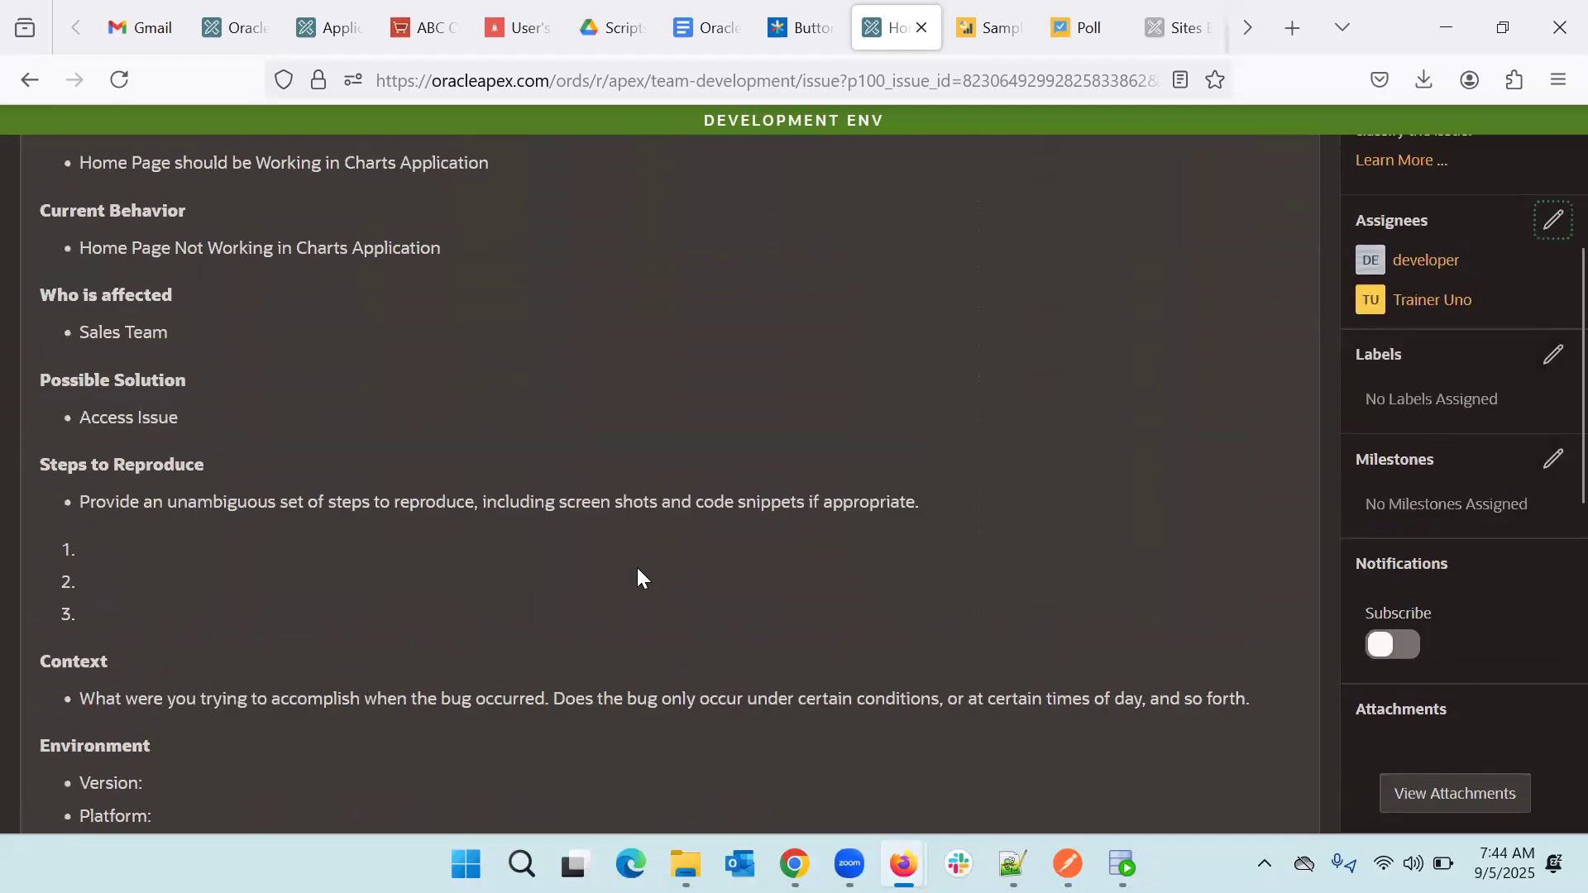
# - Tick the Security Issue and Bug labels in the issue's Labels editor
pyautogui.click(1551, 357)
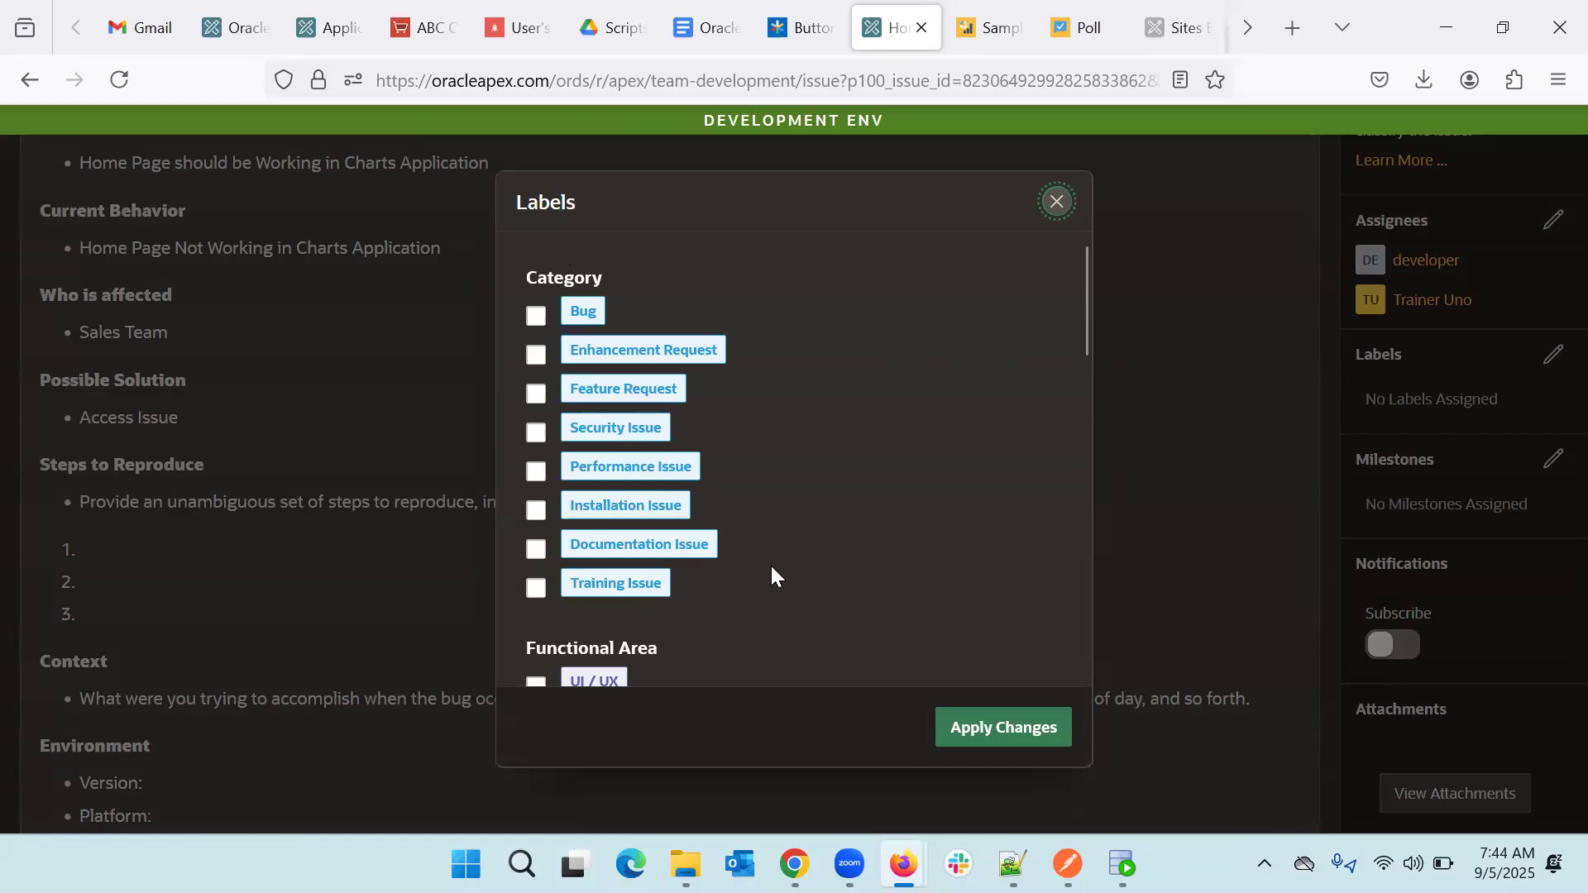
pyautogui.scroll(-3, 770, 564)
pyautogui.scroll(4, 771, 563)
pyautogui.click(537, 430)
pyautogui.scroll(-4, 800, 479)
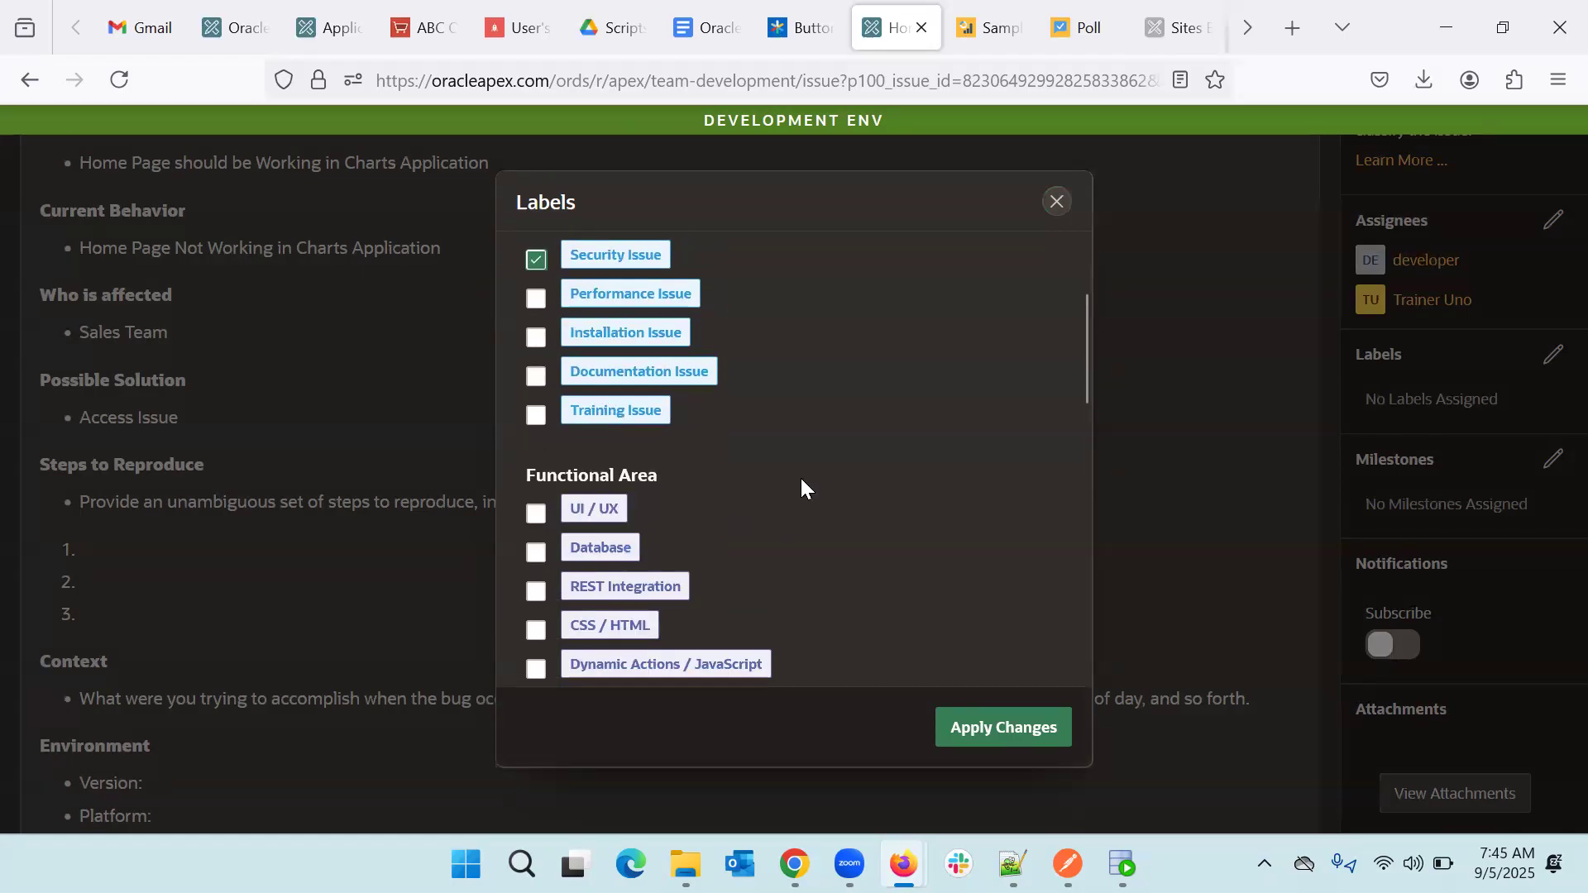
pyautogui.scroll(-1, 679, 480)
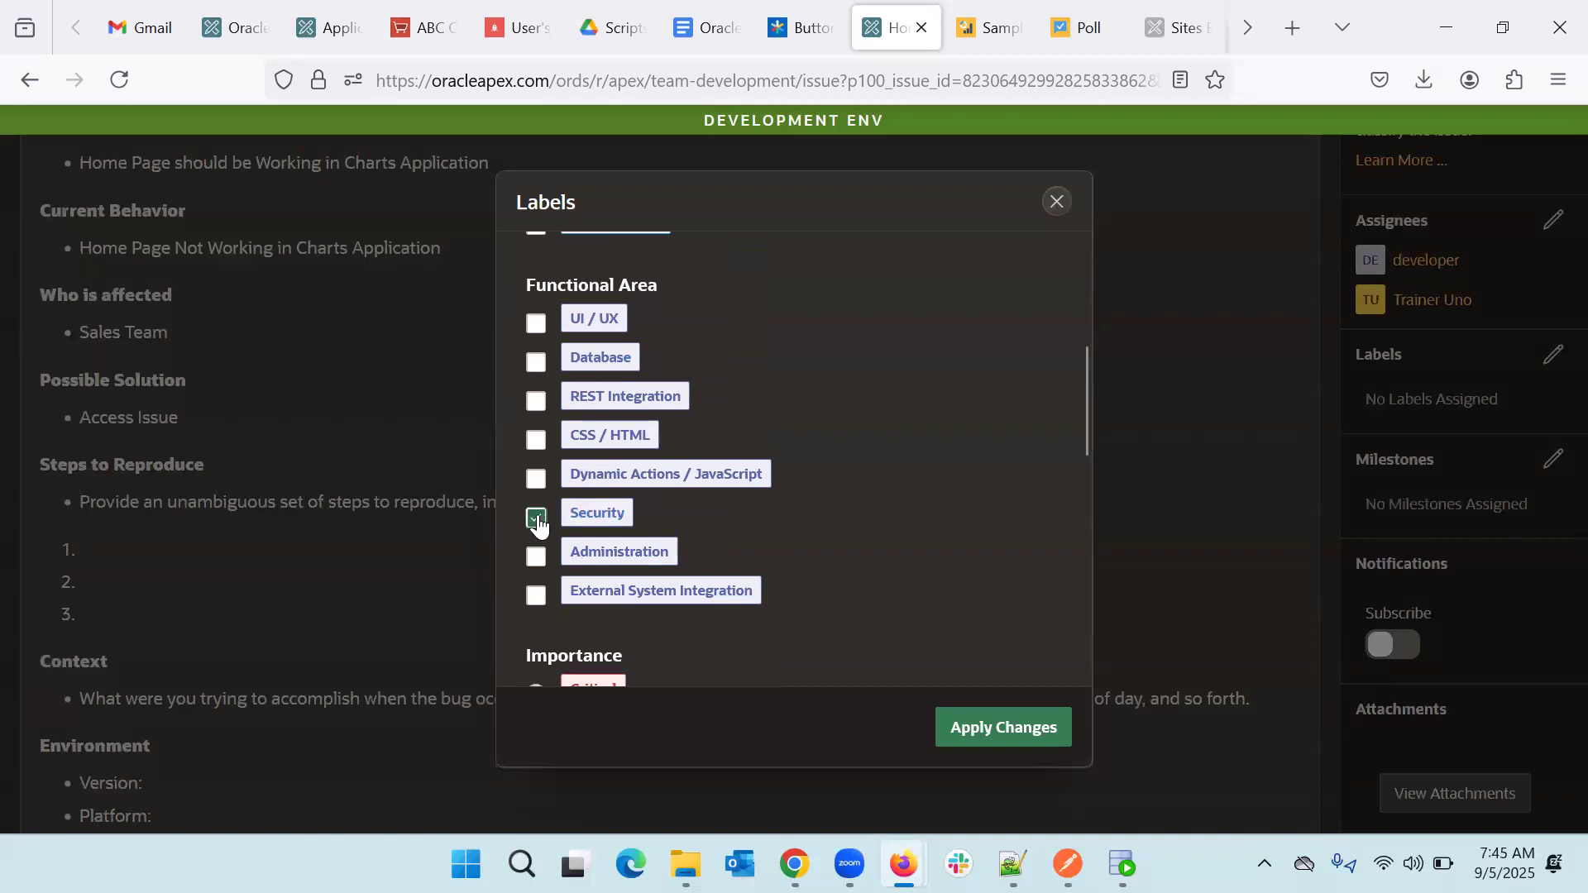
pyautogui.scroll(5, 536, 521)
pyautogui.click(538, 322)
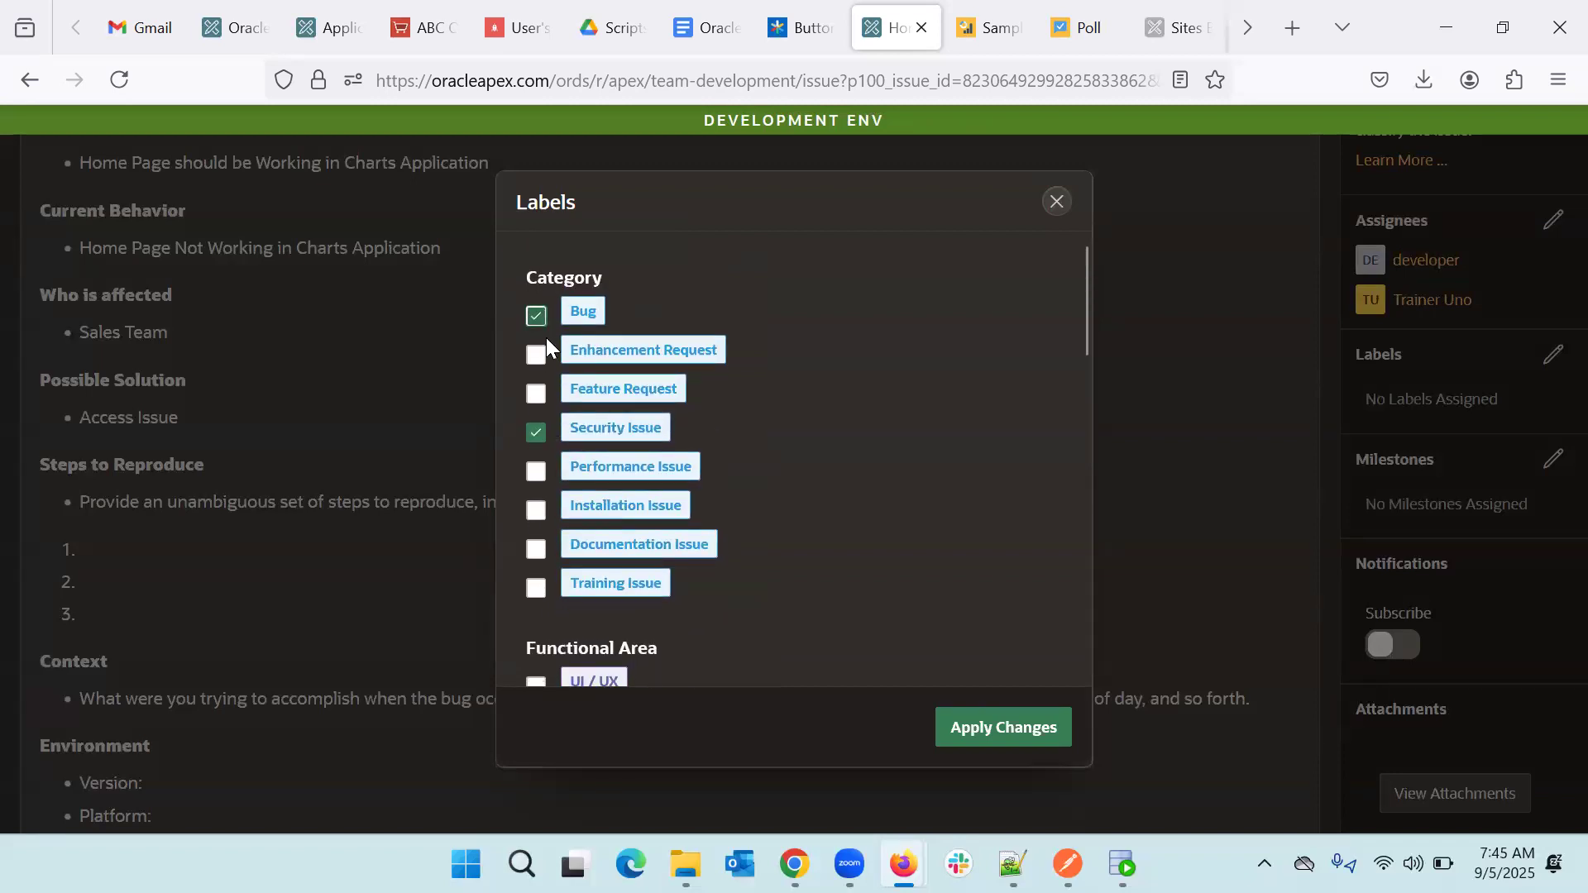
# - Choose Critical importance, Easy Fix effort and Working On It progress, then apply the labels
pyautogui.scroll(-8, 783, 453)
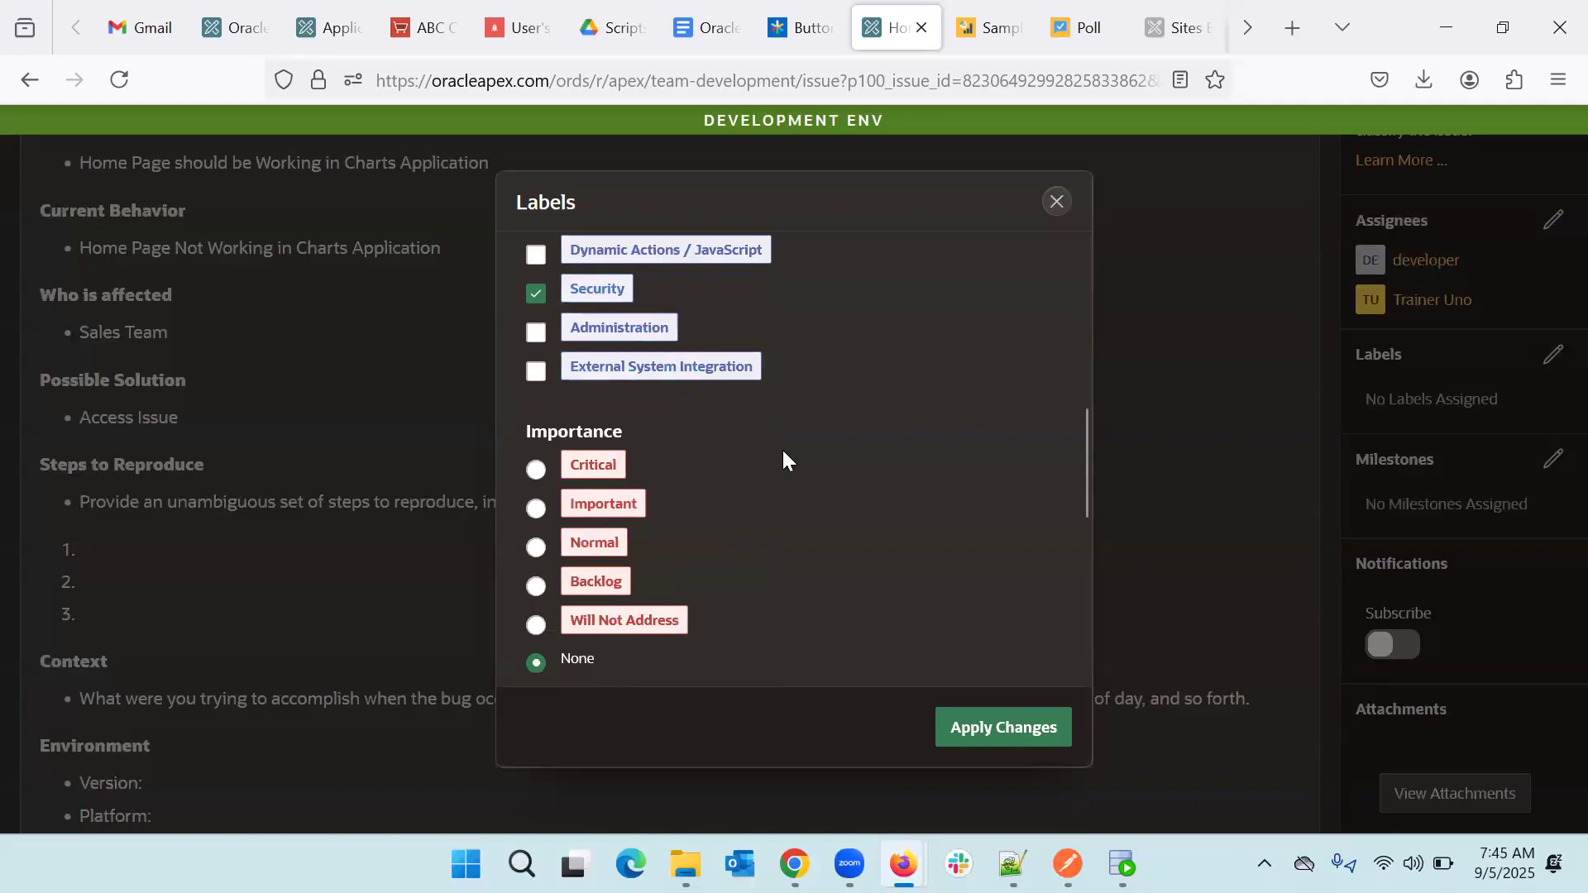
pyautogui.click(536, 413)
pyautogui.scroll(-3, 716, 442)
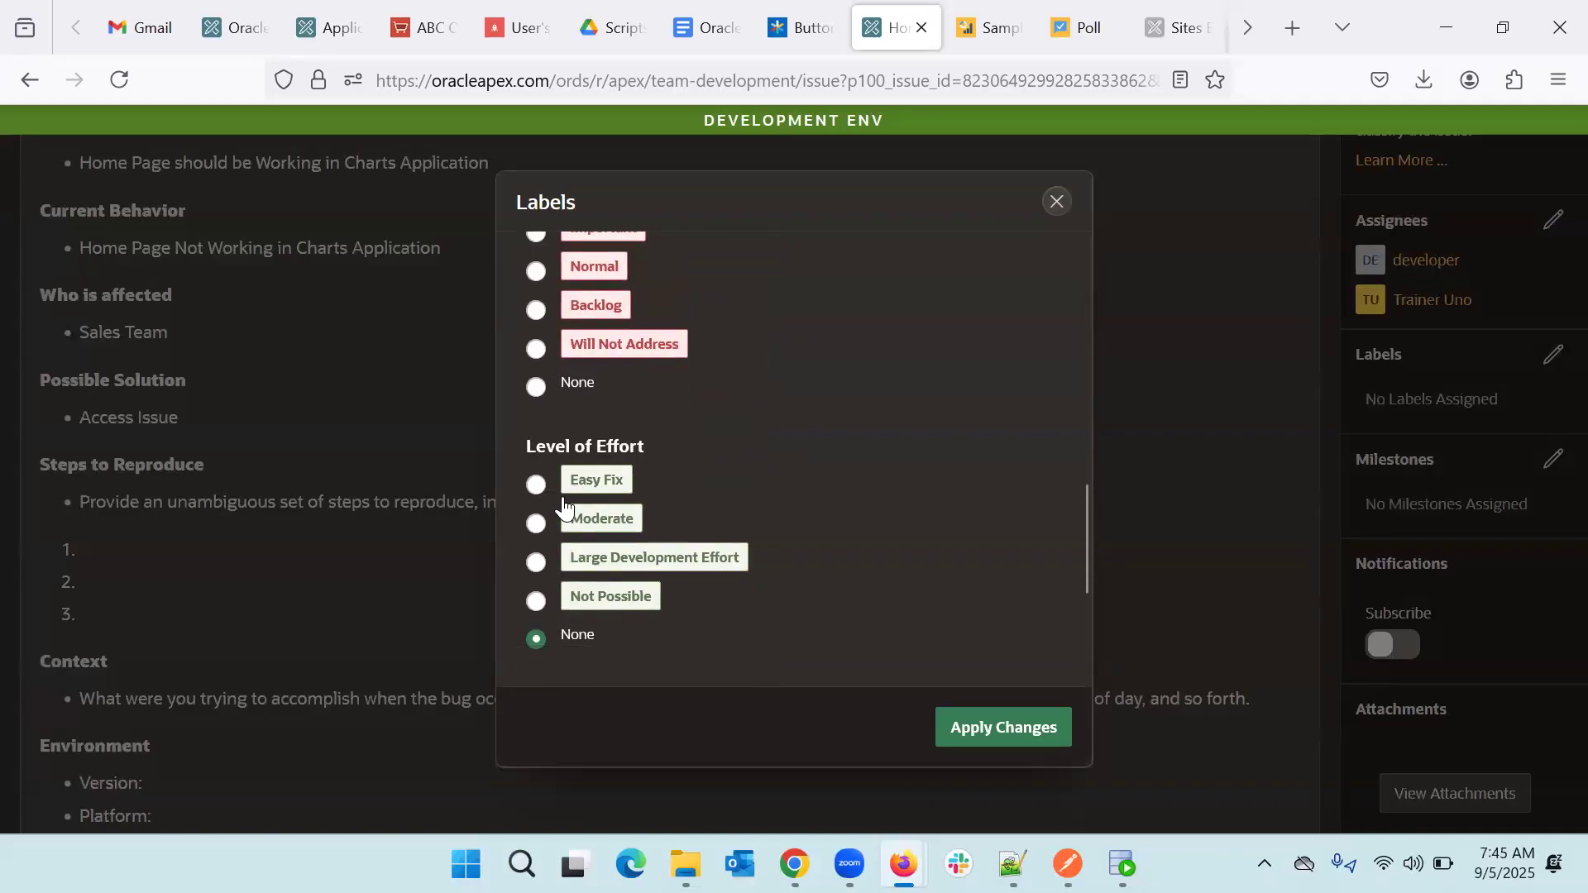
pyautogui.click(536, 485)
pyautogui.scroll(-1, 675, 475)
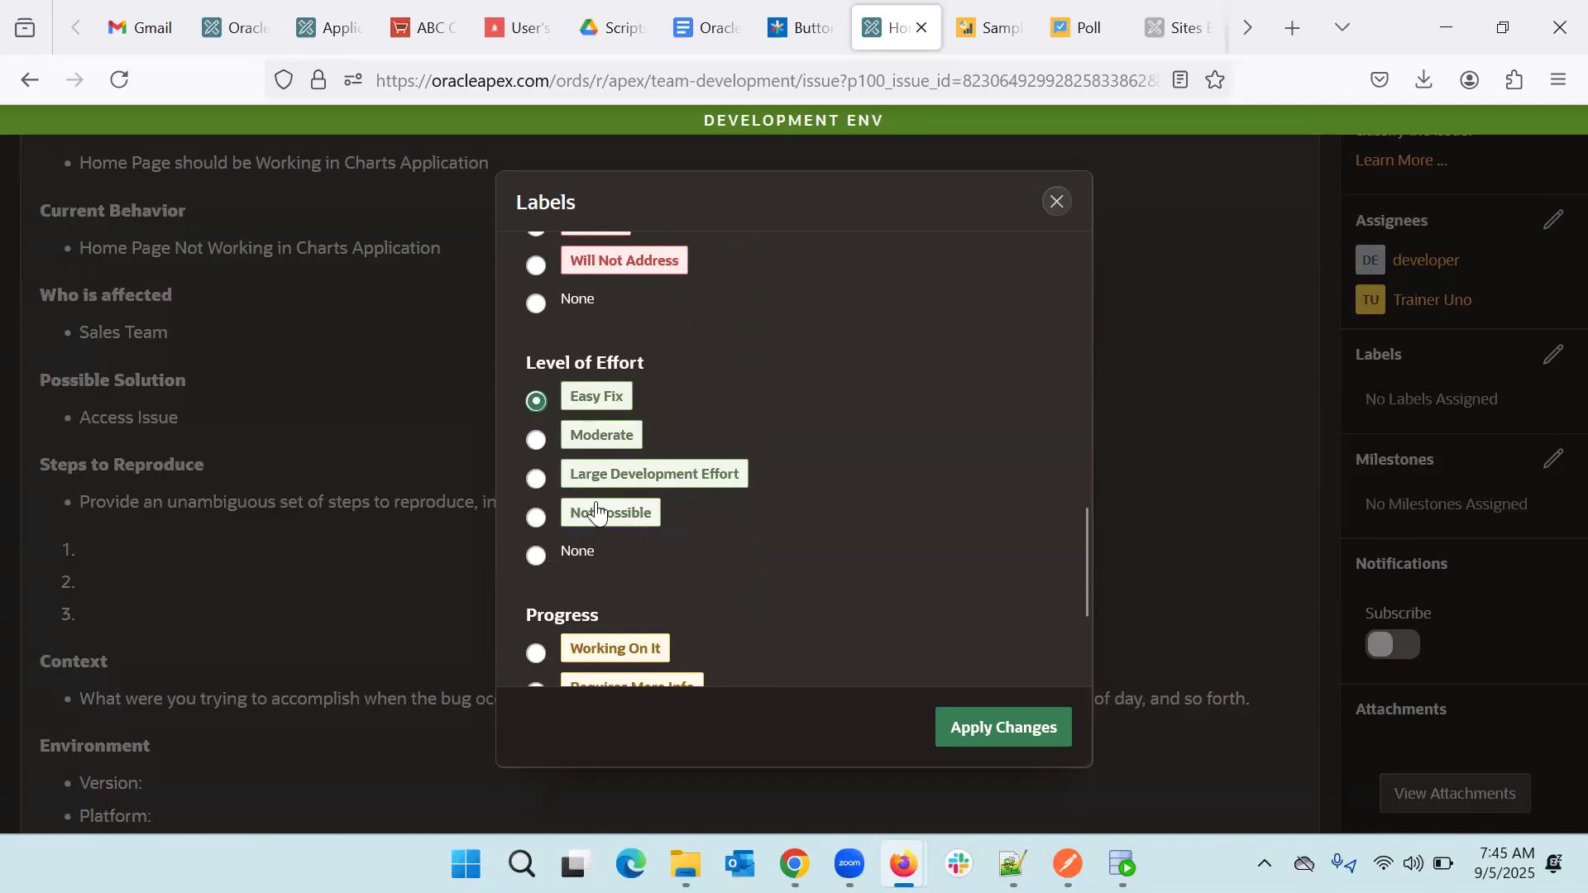
pyautogui.scroll(-3, 597, 508)
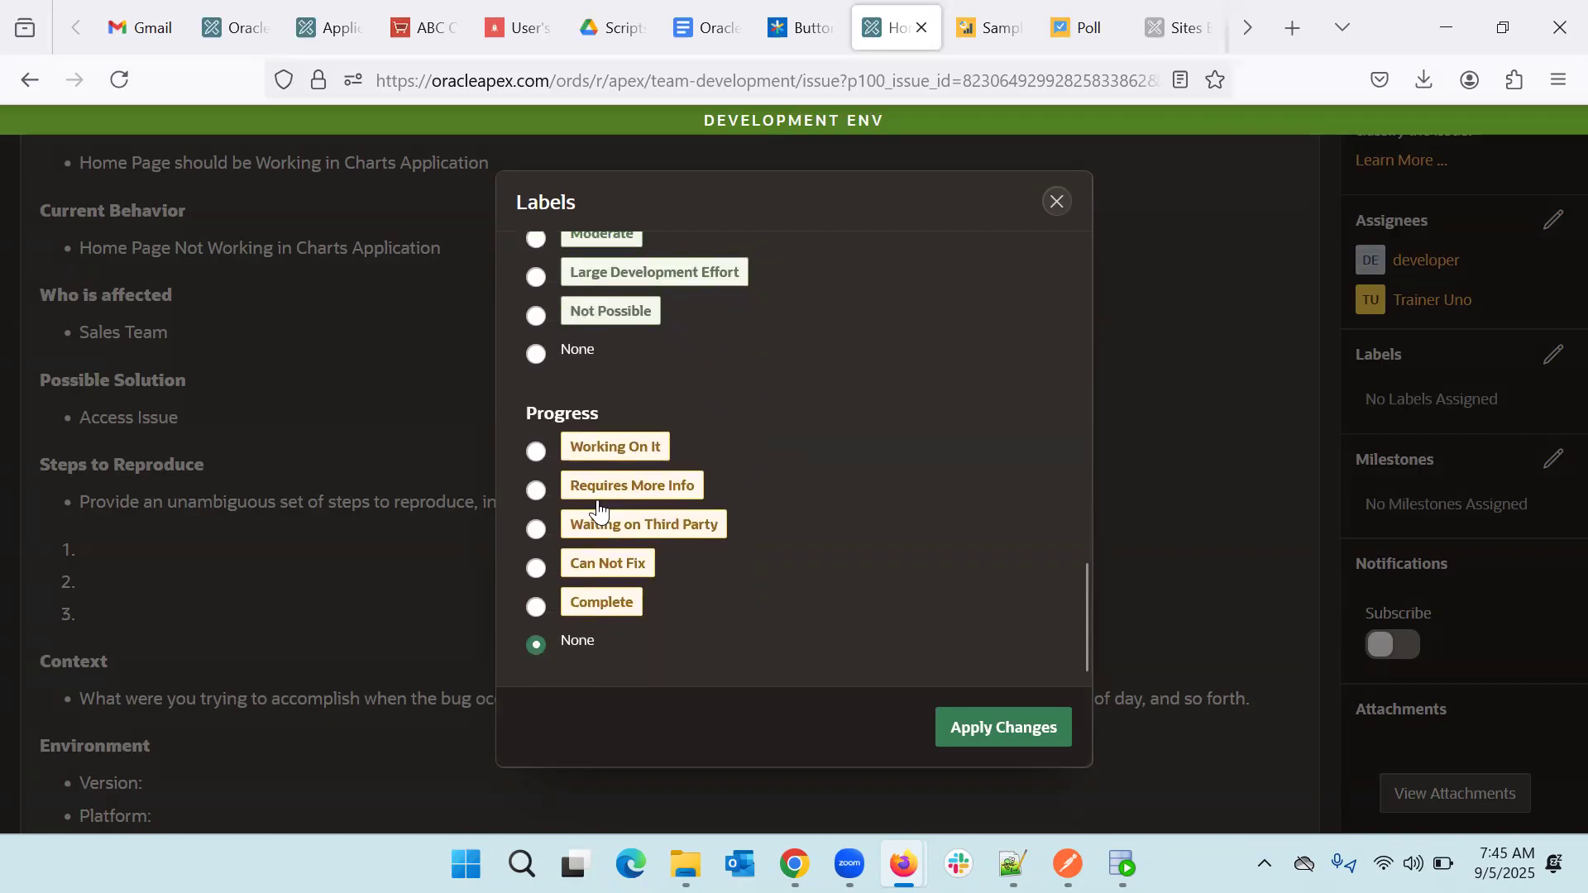
pyautogui.click(535, 452)
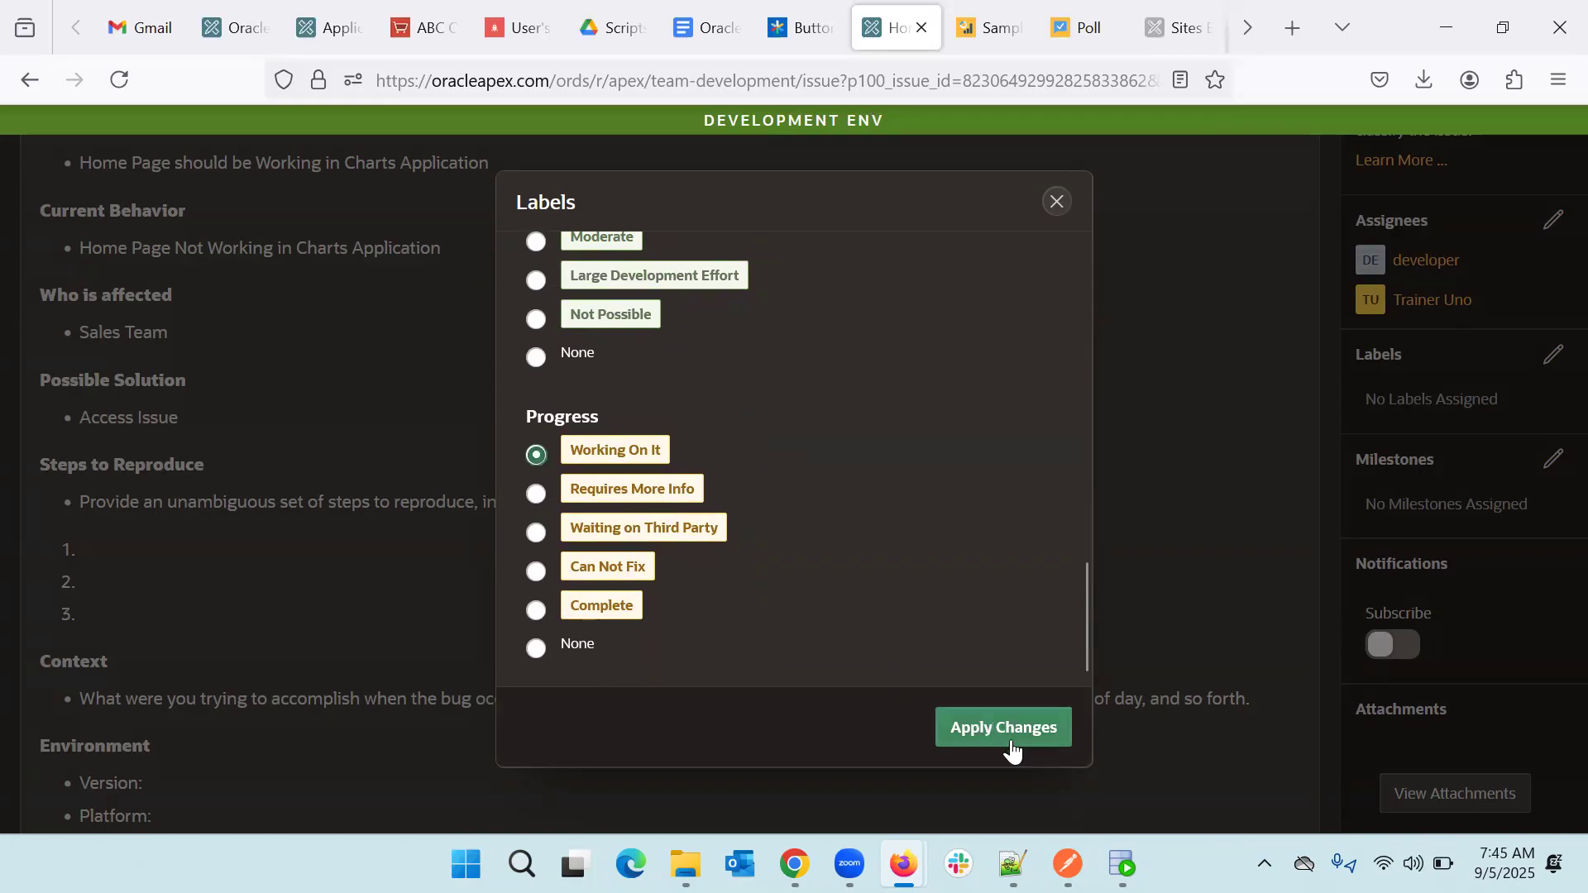
pyautogui.click(1038, 731)
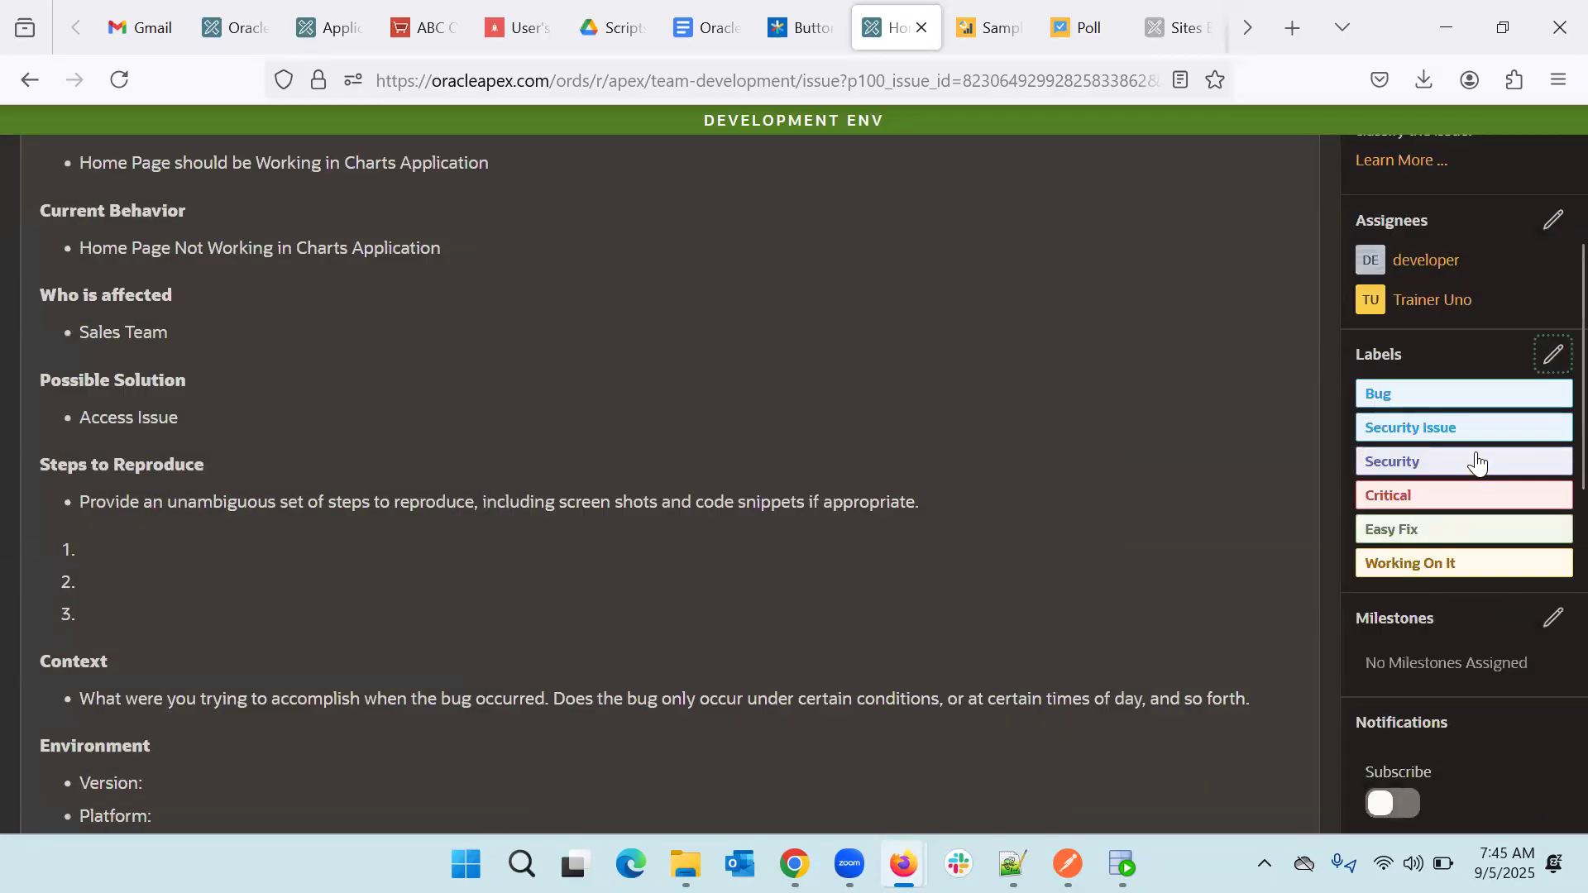
# - Assign the Code Freeze milestone (due 9/20/2025) to issue #2 and subscribe to its notifications
pyautogui.scroll(-5, 1250, 553)
pyautogui.scroll(-4, 1250, 552)
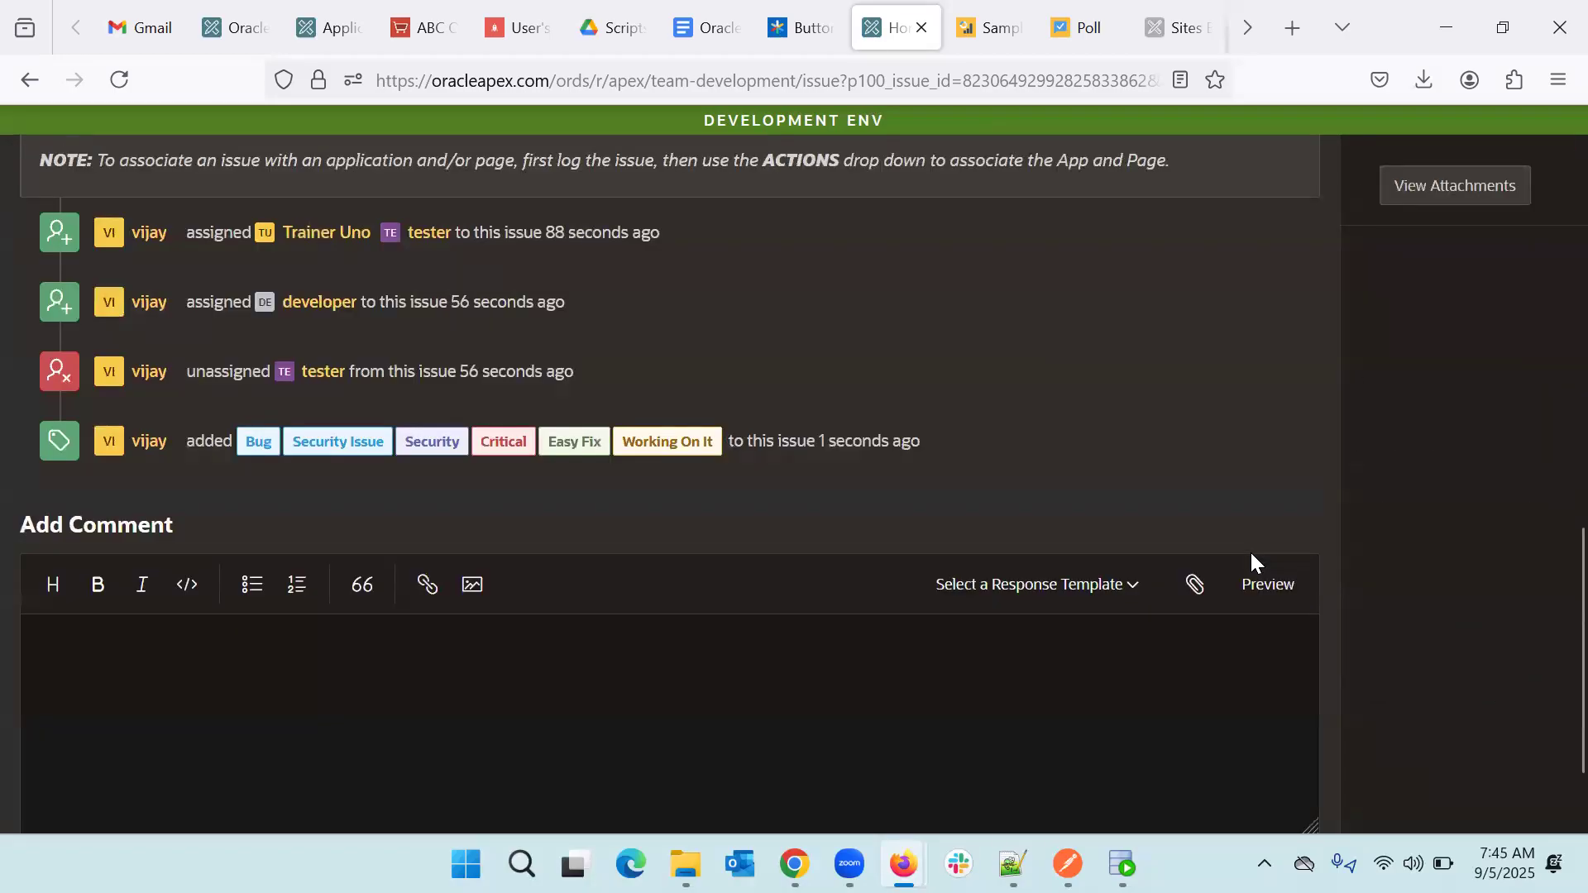
pyautogui.scroll(3, 988, 460)
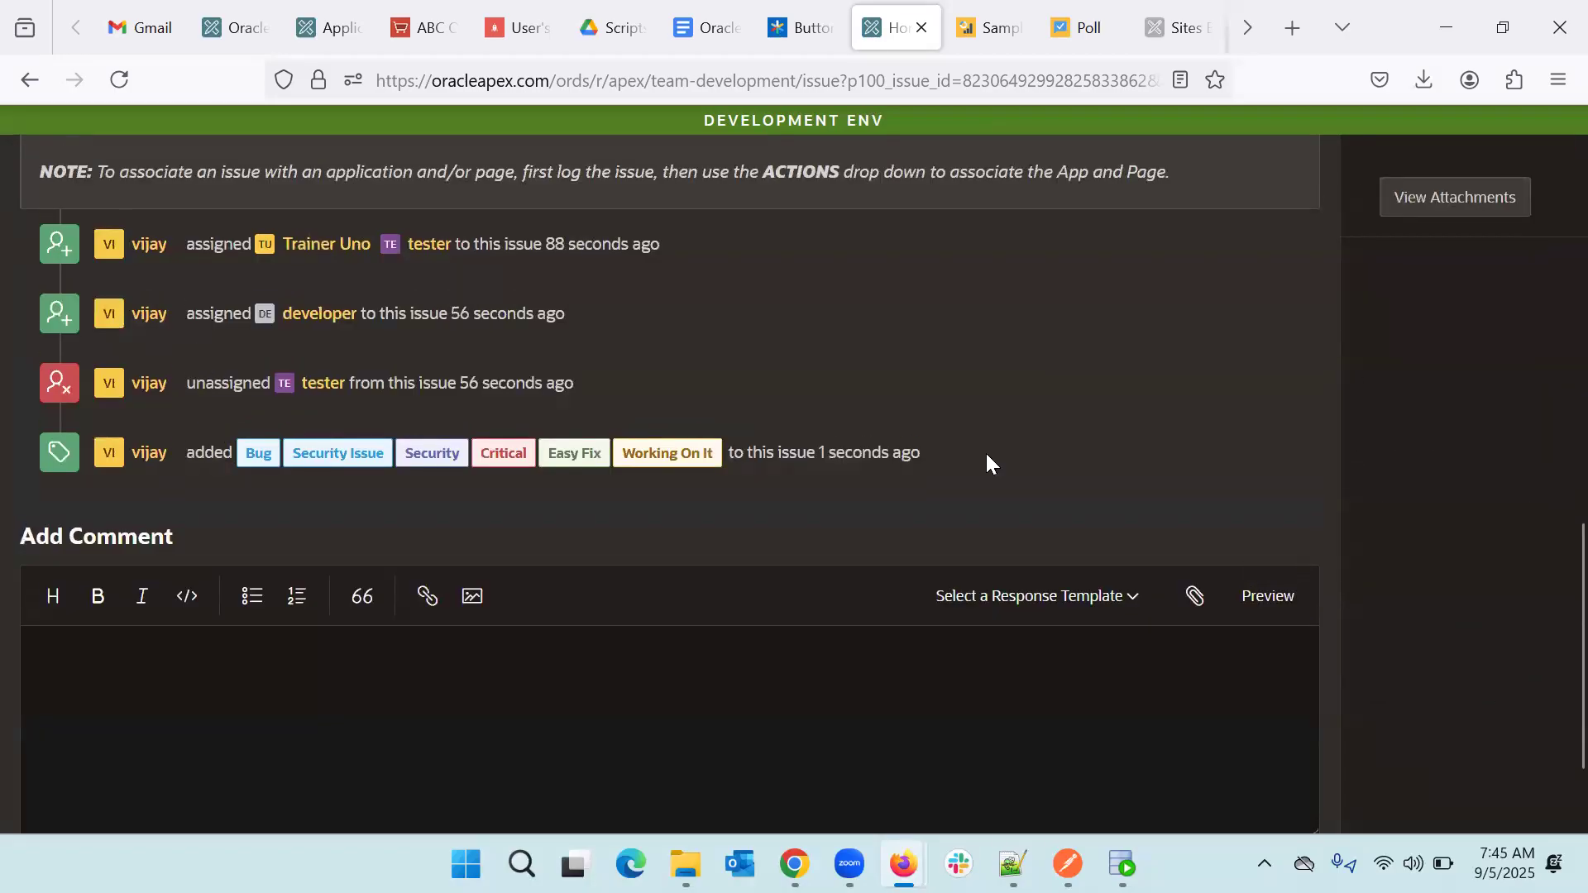
pyautogui.scroll(4, 986, 453)
pyautogui.scroll(-2, 986, 453)
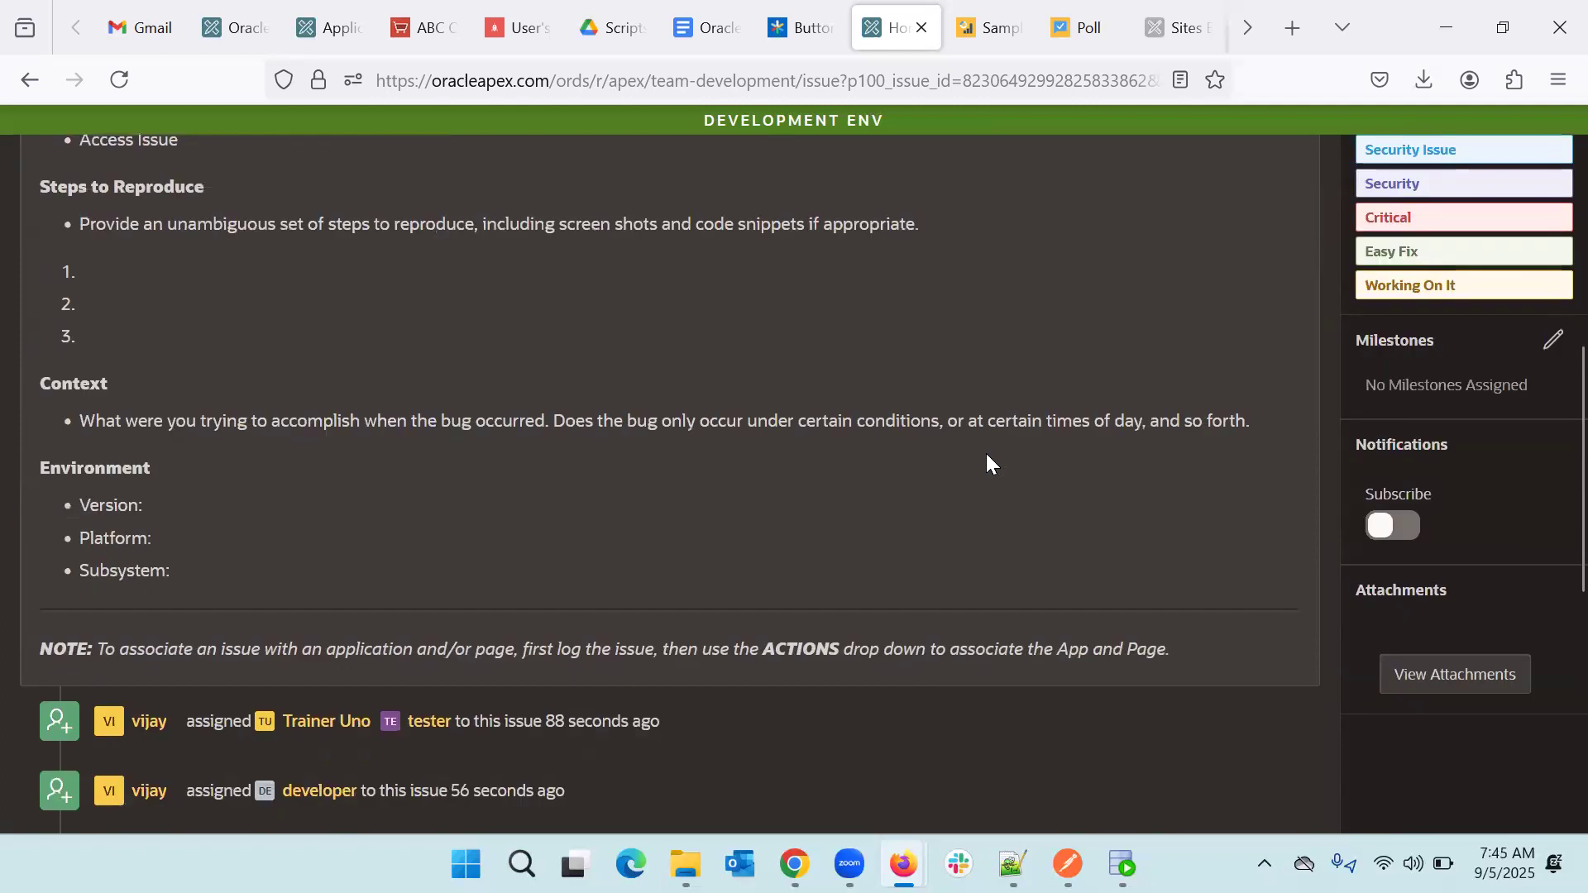
pyautogui.click(1553, 341)
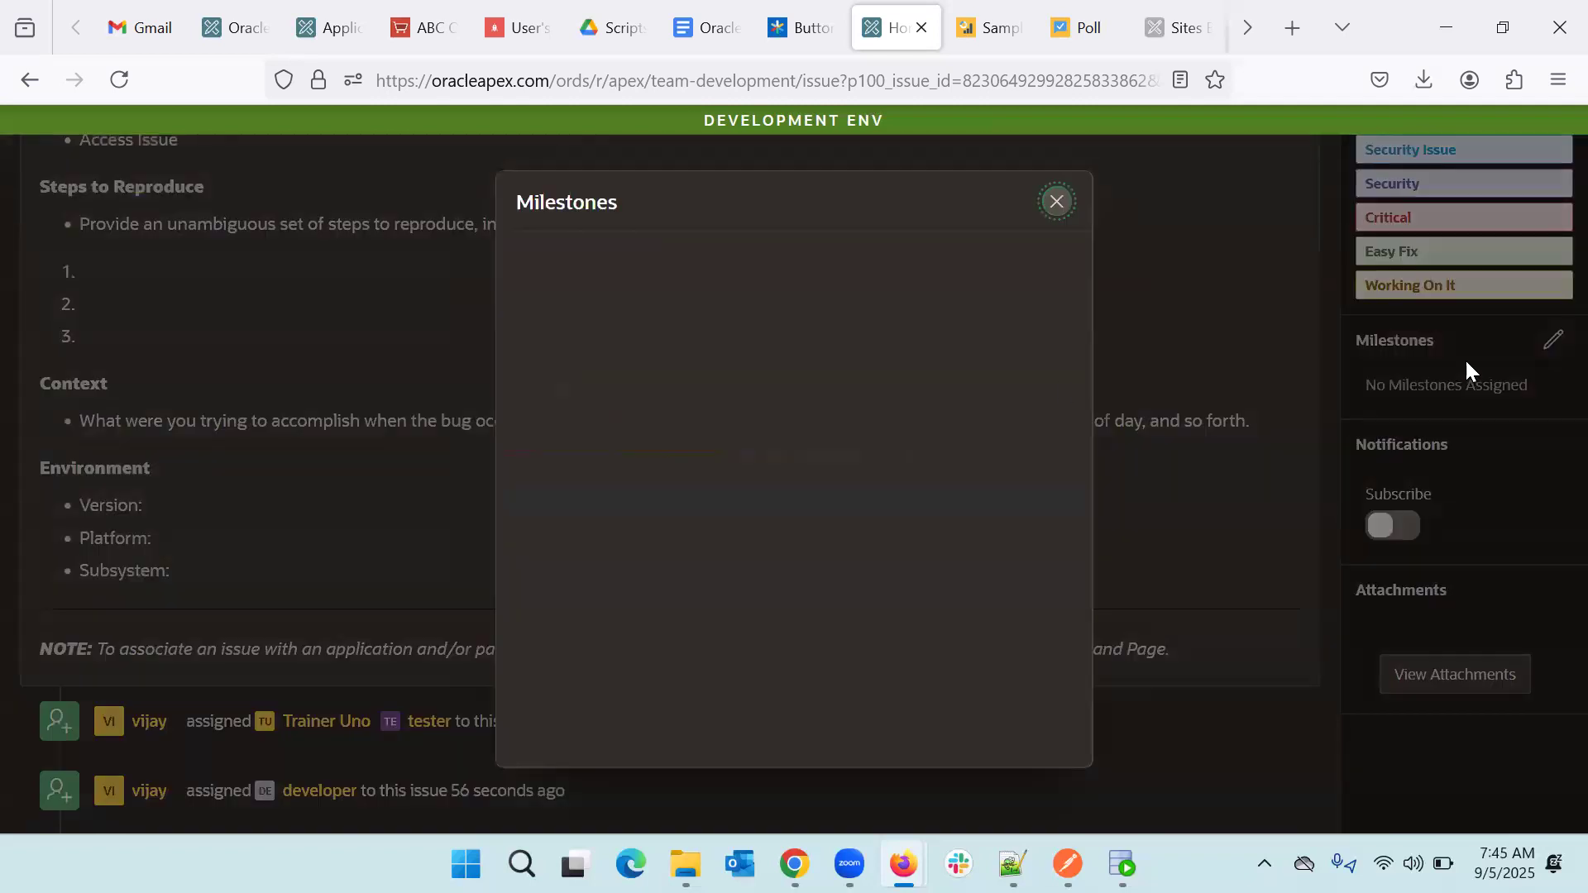
pyautogui.click(524, 274)
pyautogui.click(1028, 735)
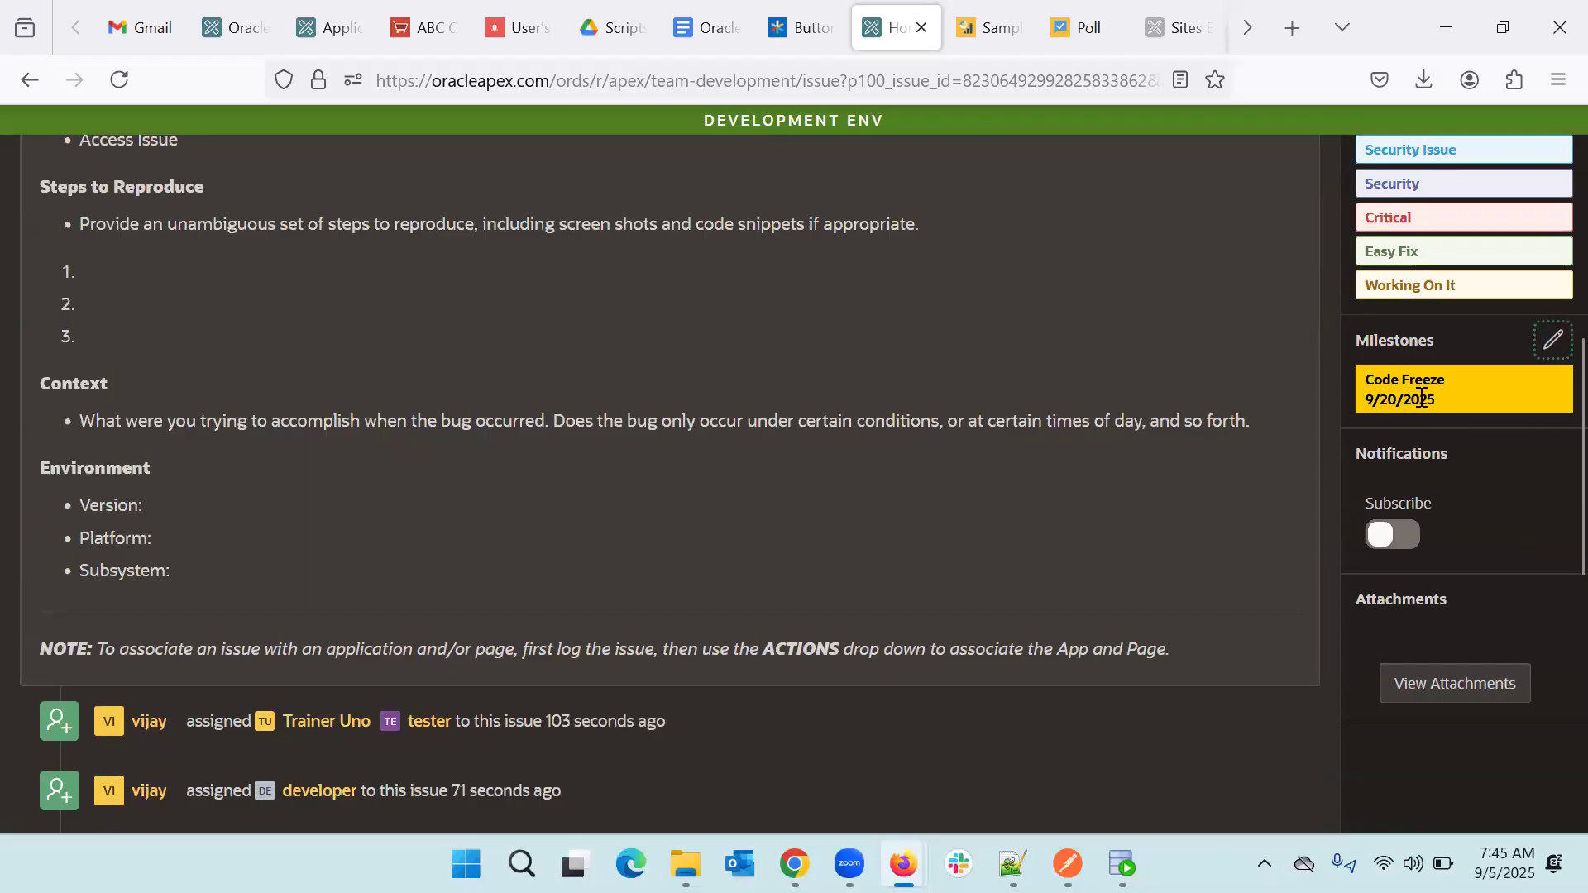
pyautogui.click(1406, 542)
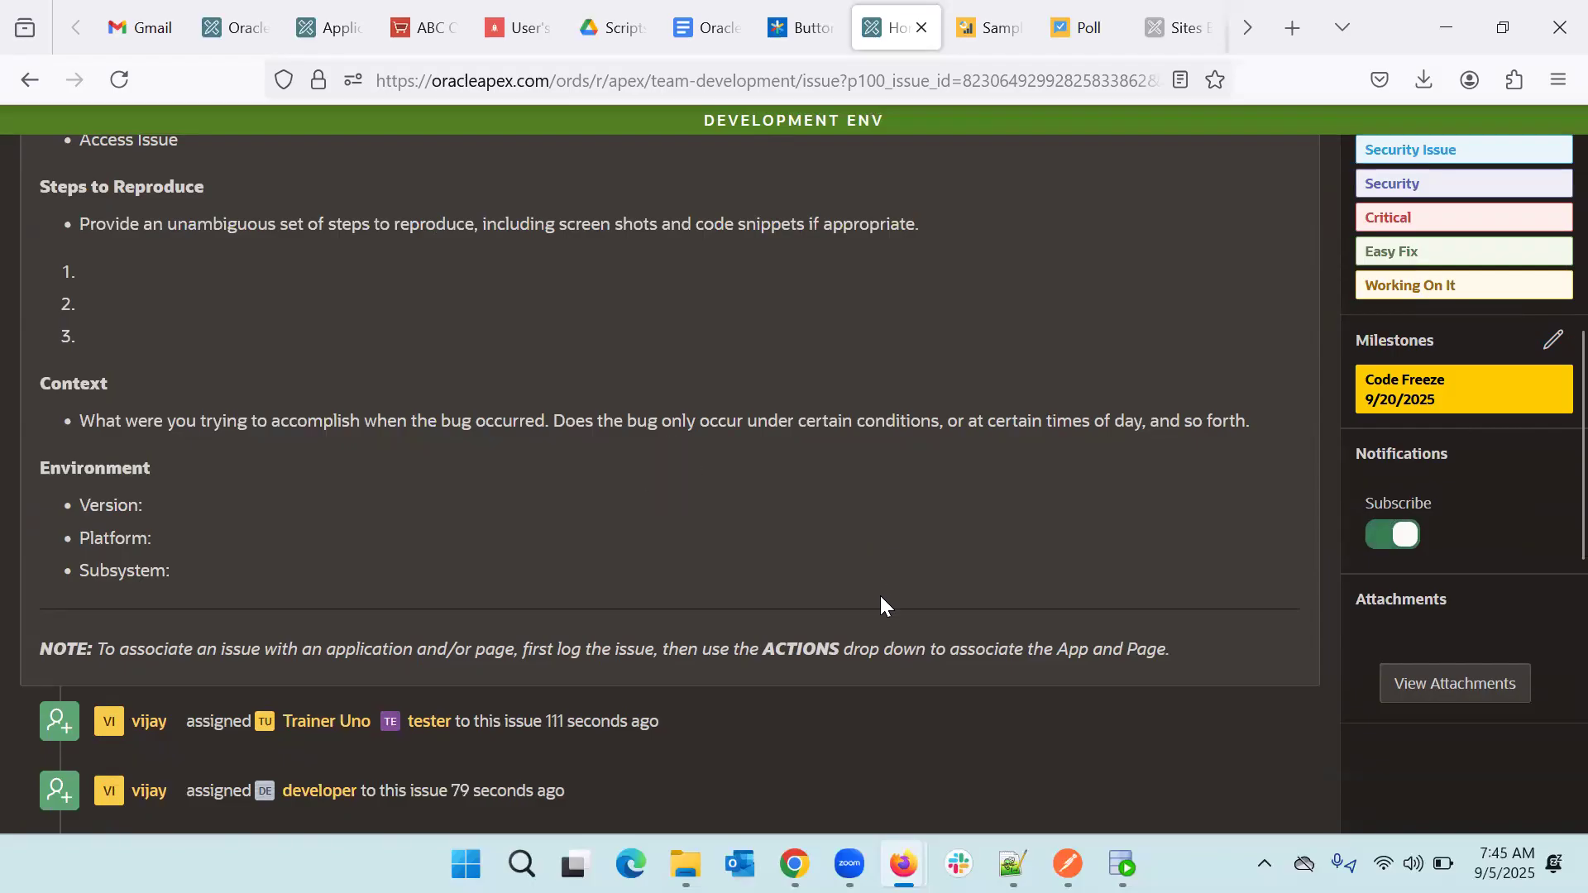
pyautogui.scroll(-3, 880, 595)
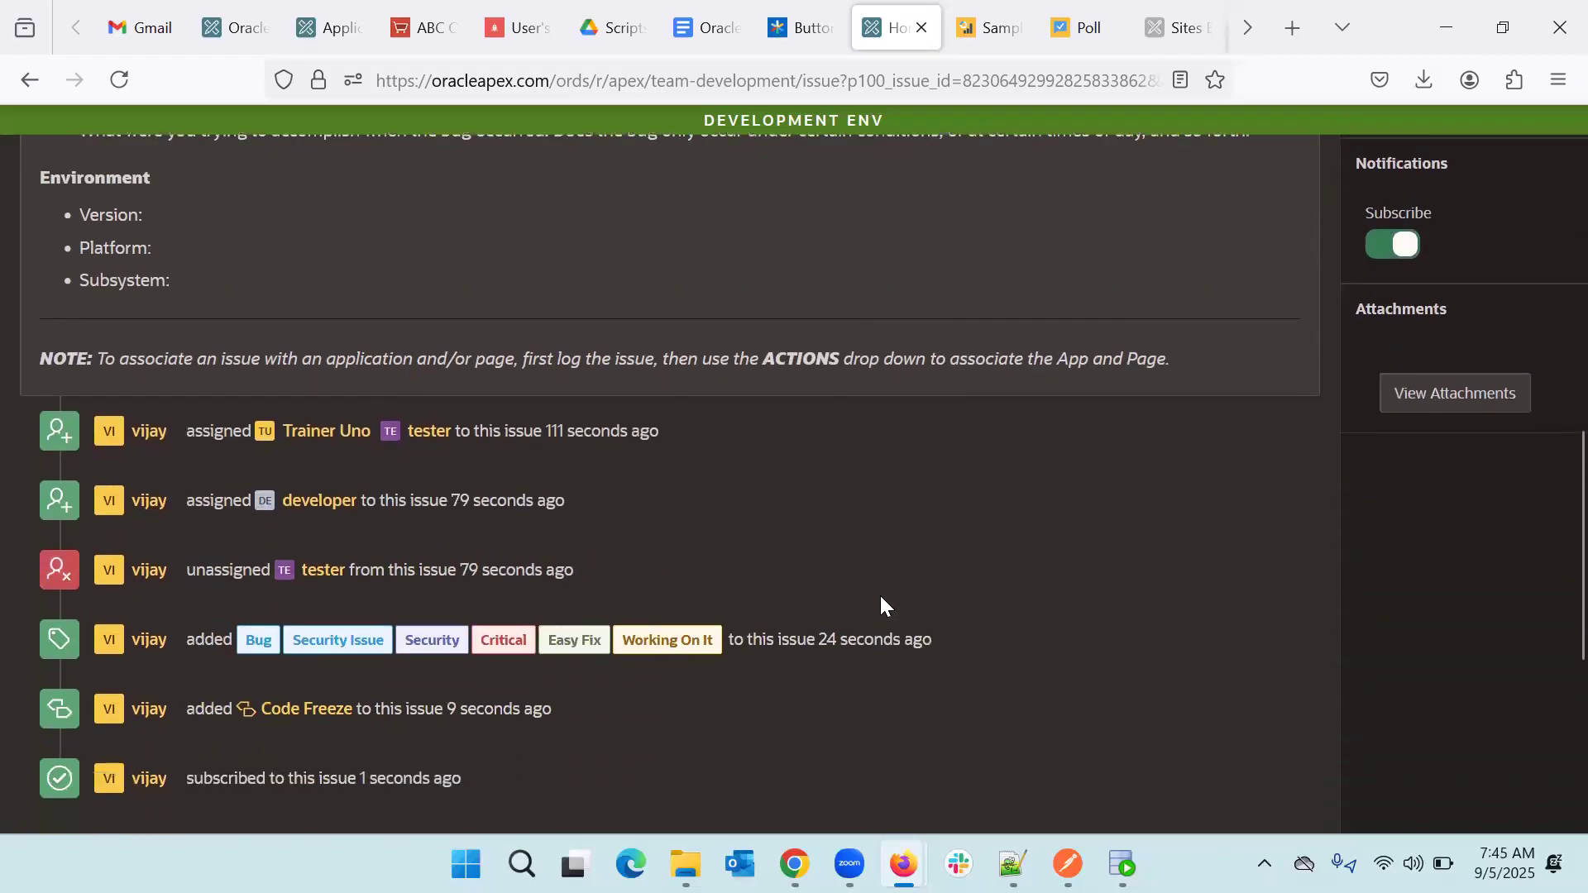
# - Fill a comment from the Need More Information template, replacing its request line with a question about which users need access
pyautogui.scroll(-2, 881, 598)
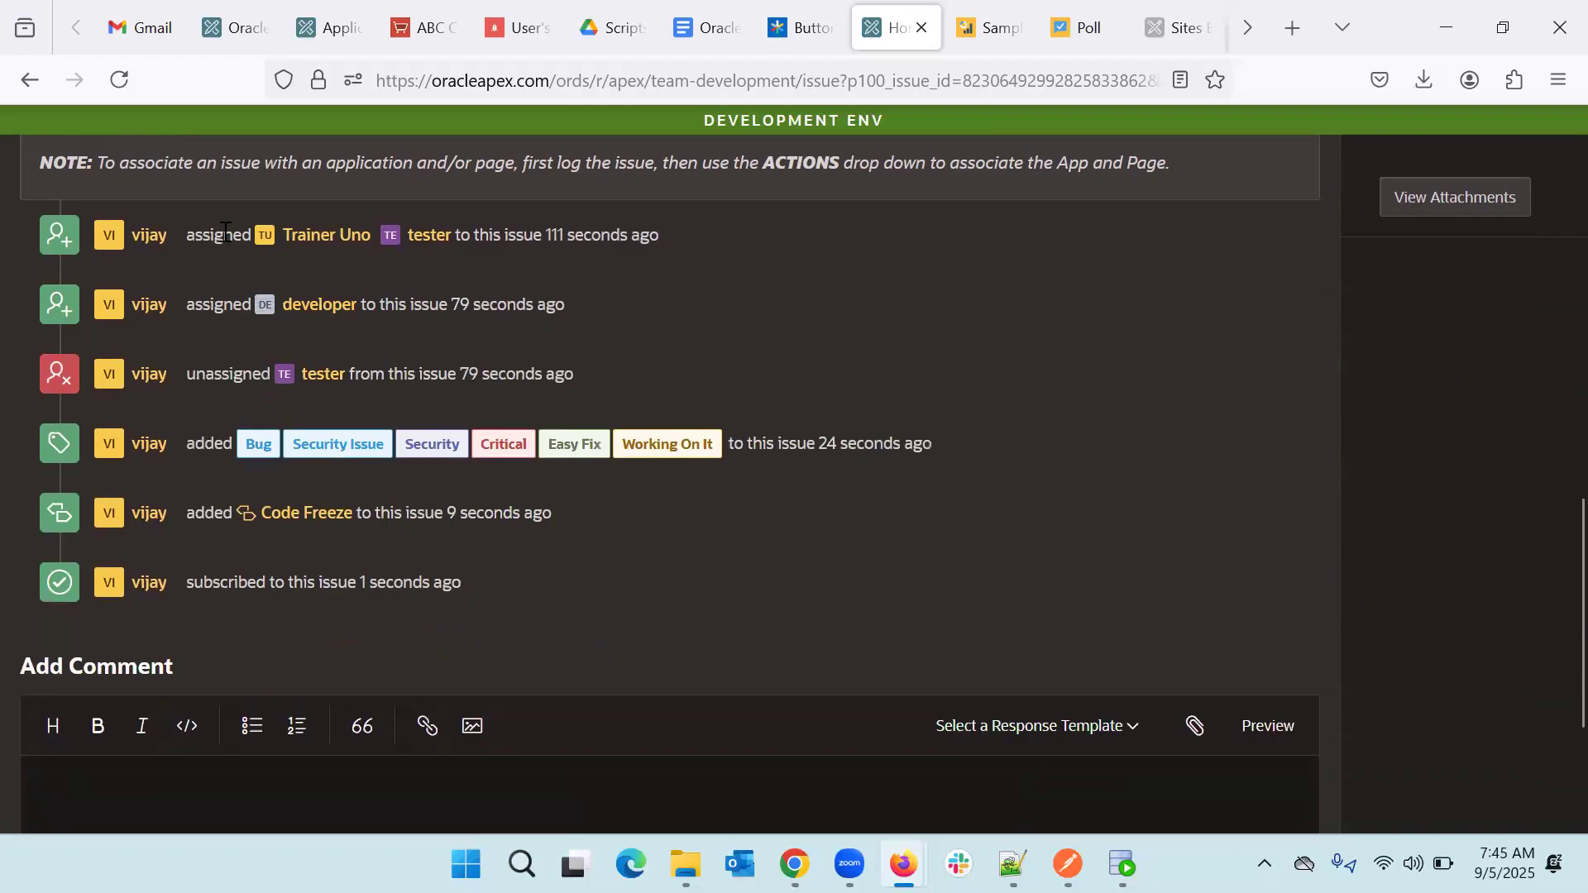
pyautogui.scroll(-3, 580, 643)
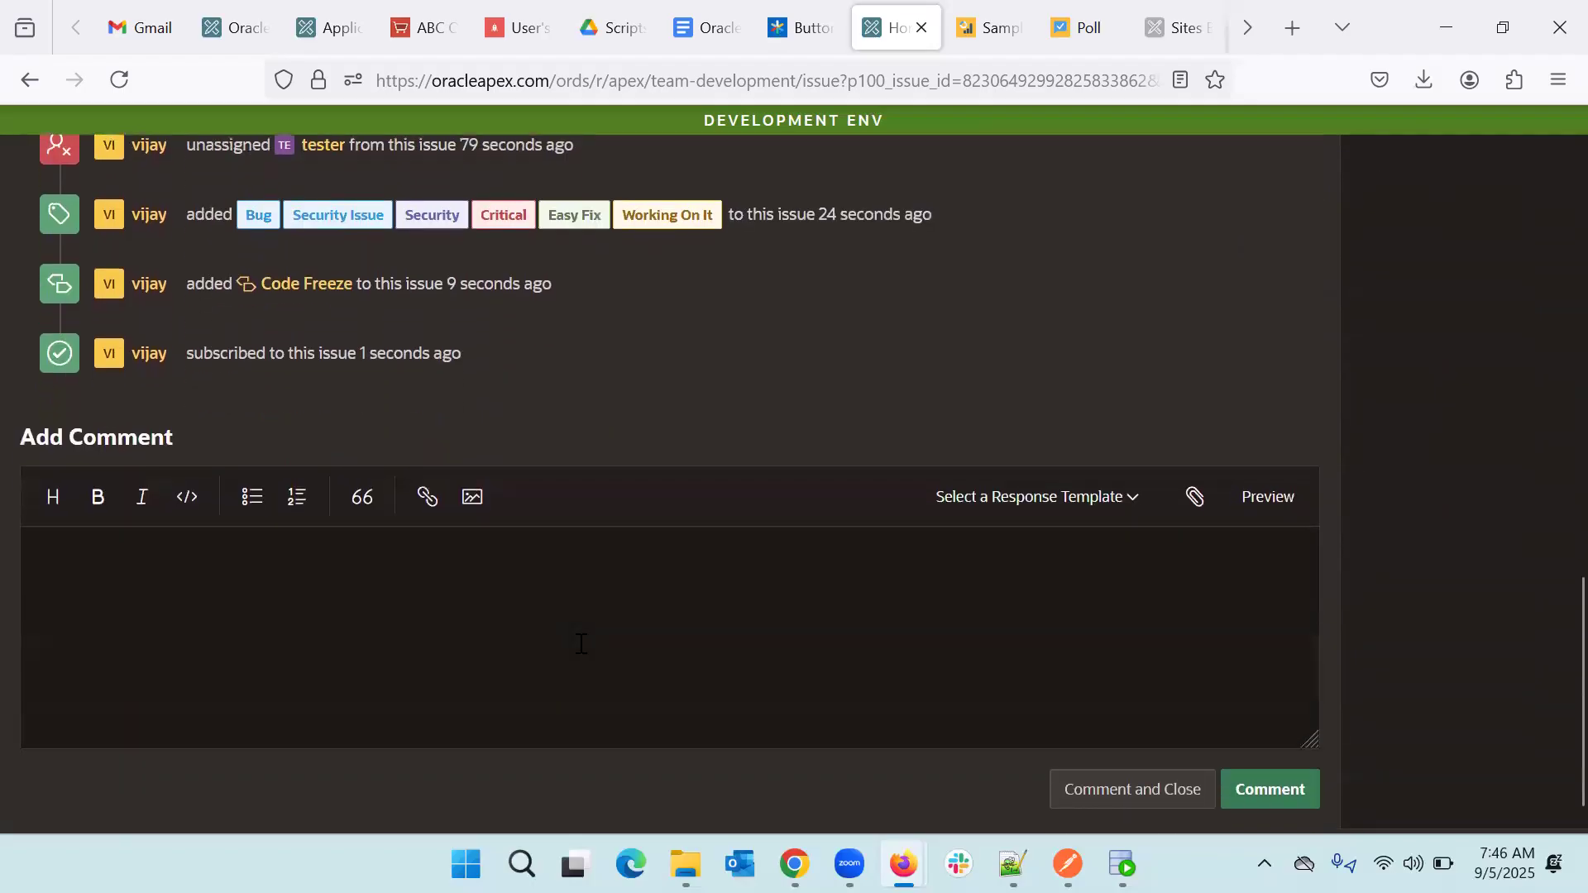
pyautogui.click(480, 629)
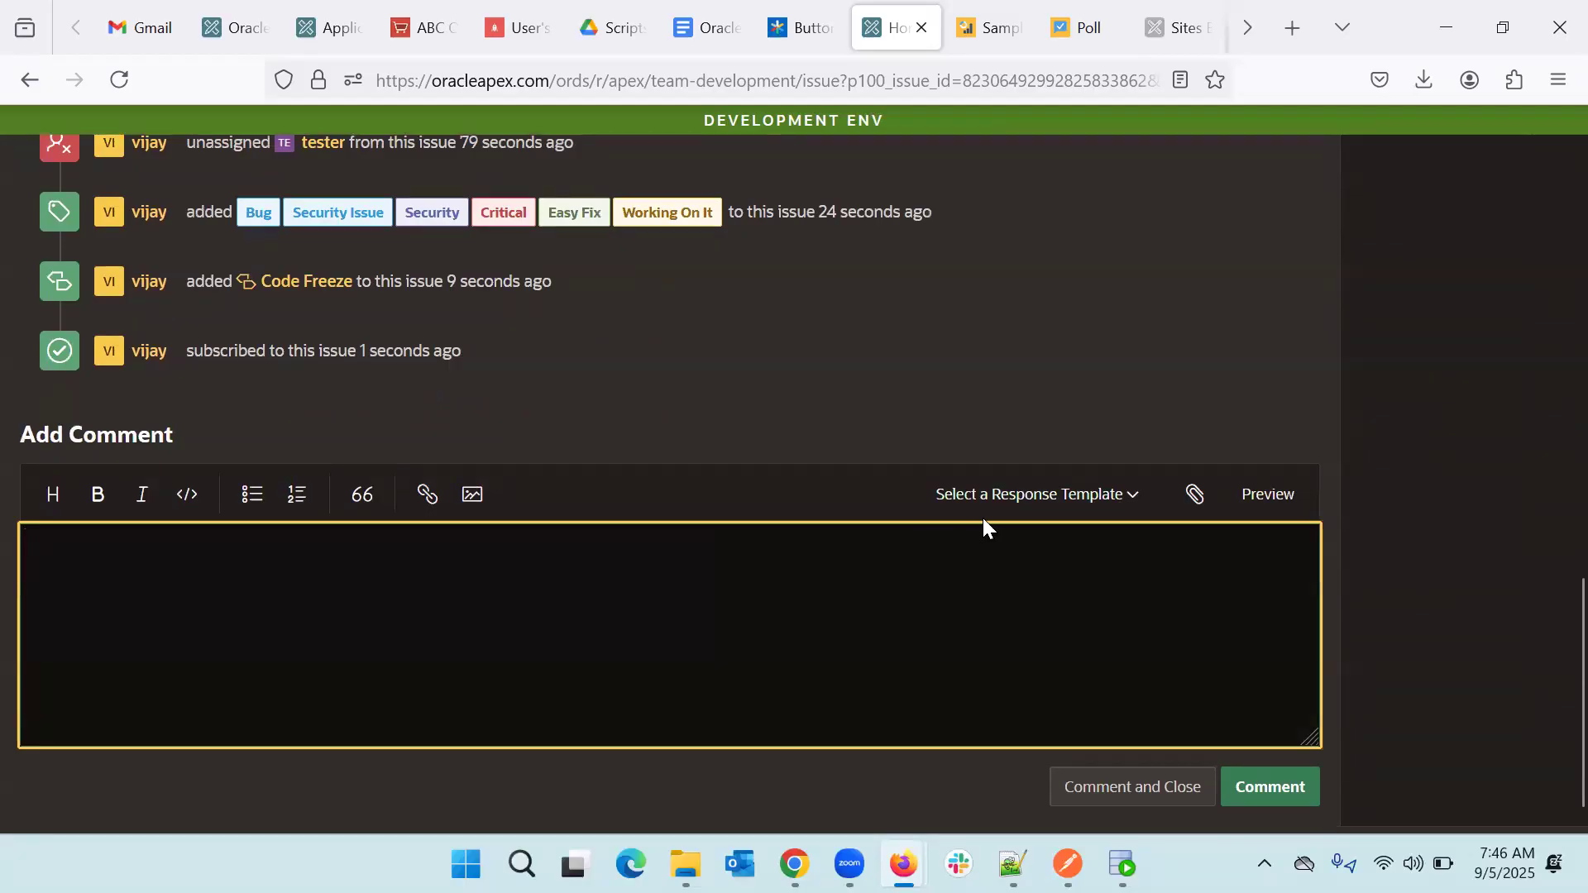
pyautogui.click(1090, 505)
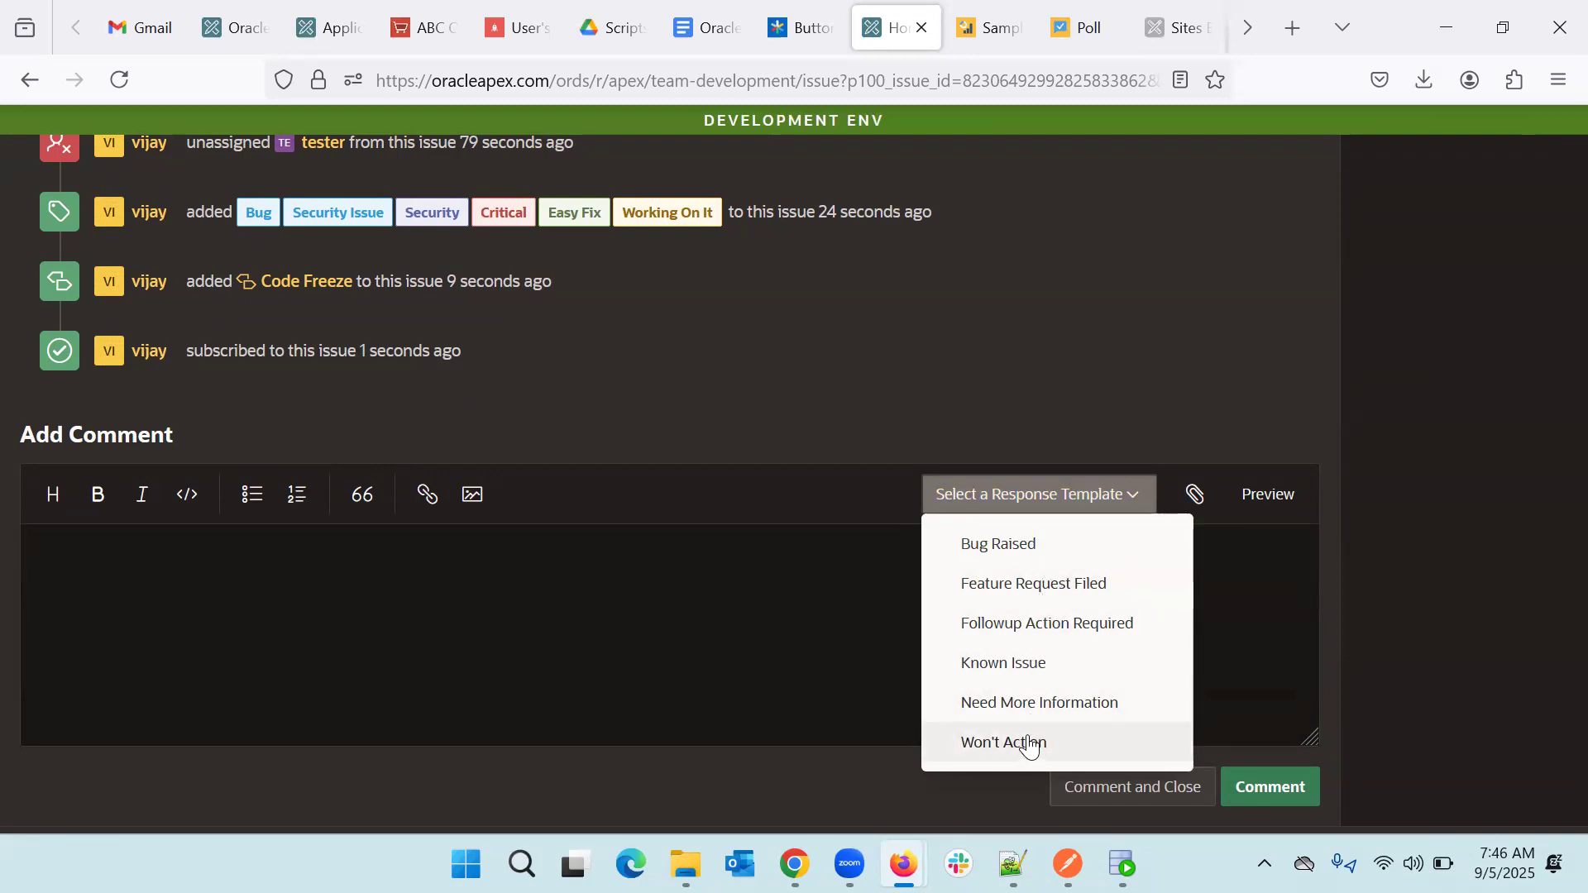
pyautogui.click(1055, 702)
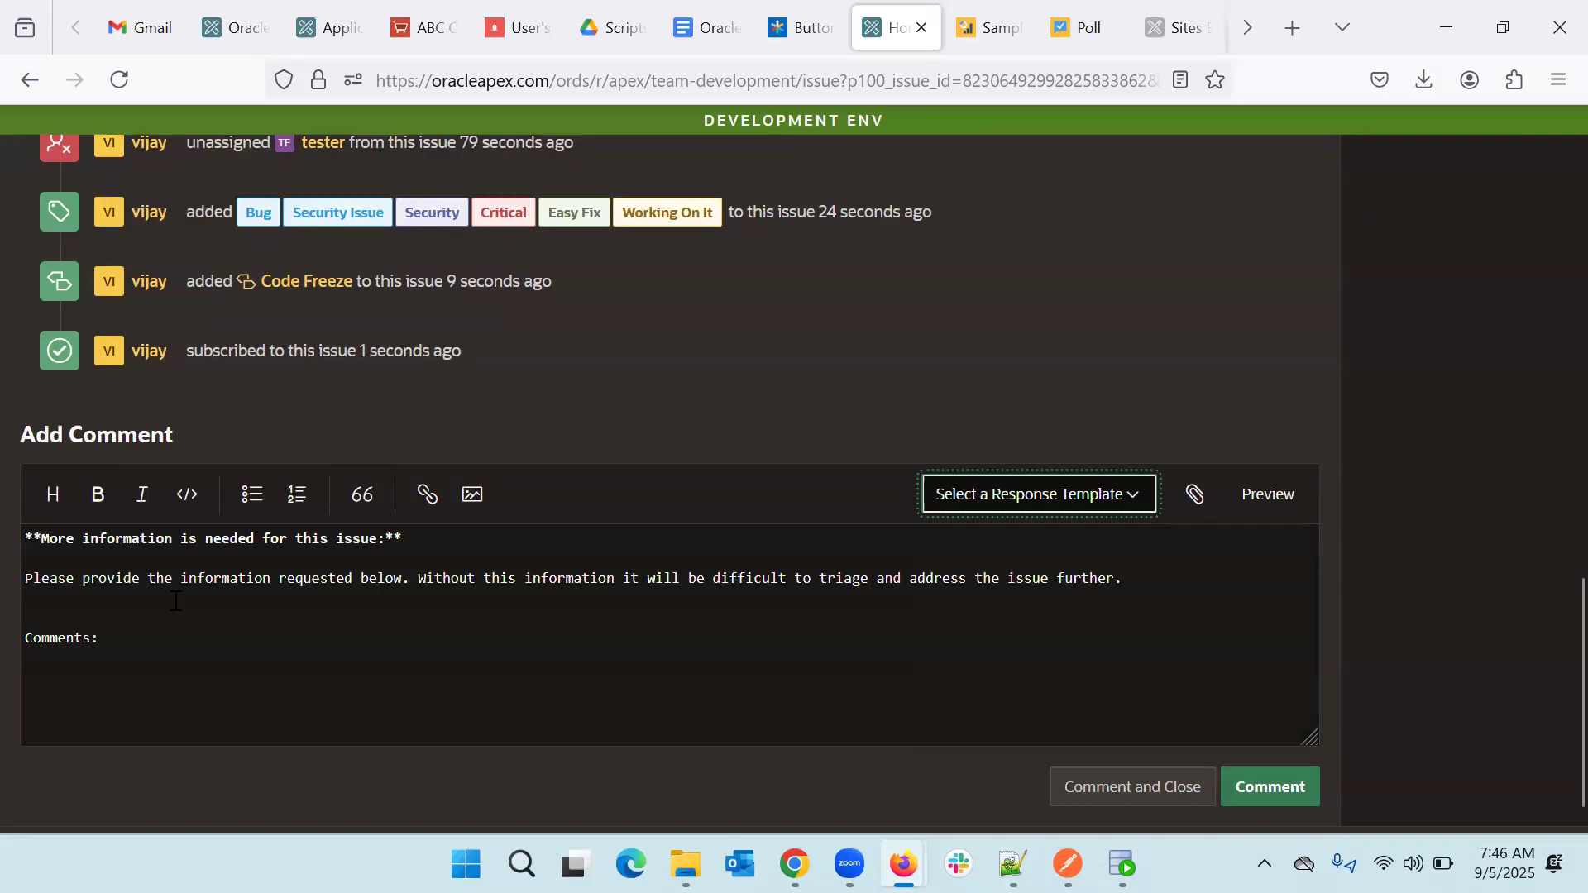
pyautogui.moveTo(1168, 584); pyautogui.dragTo(17, 585)
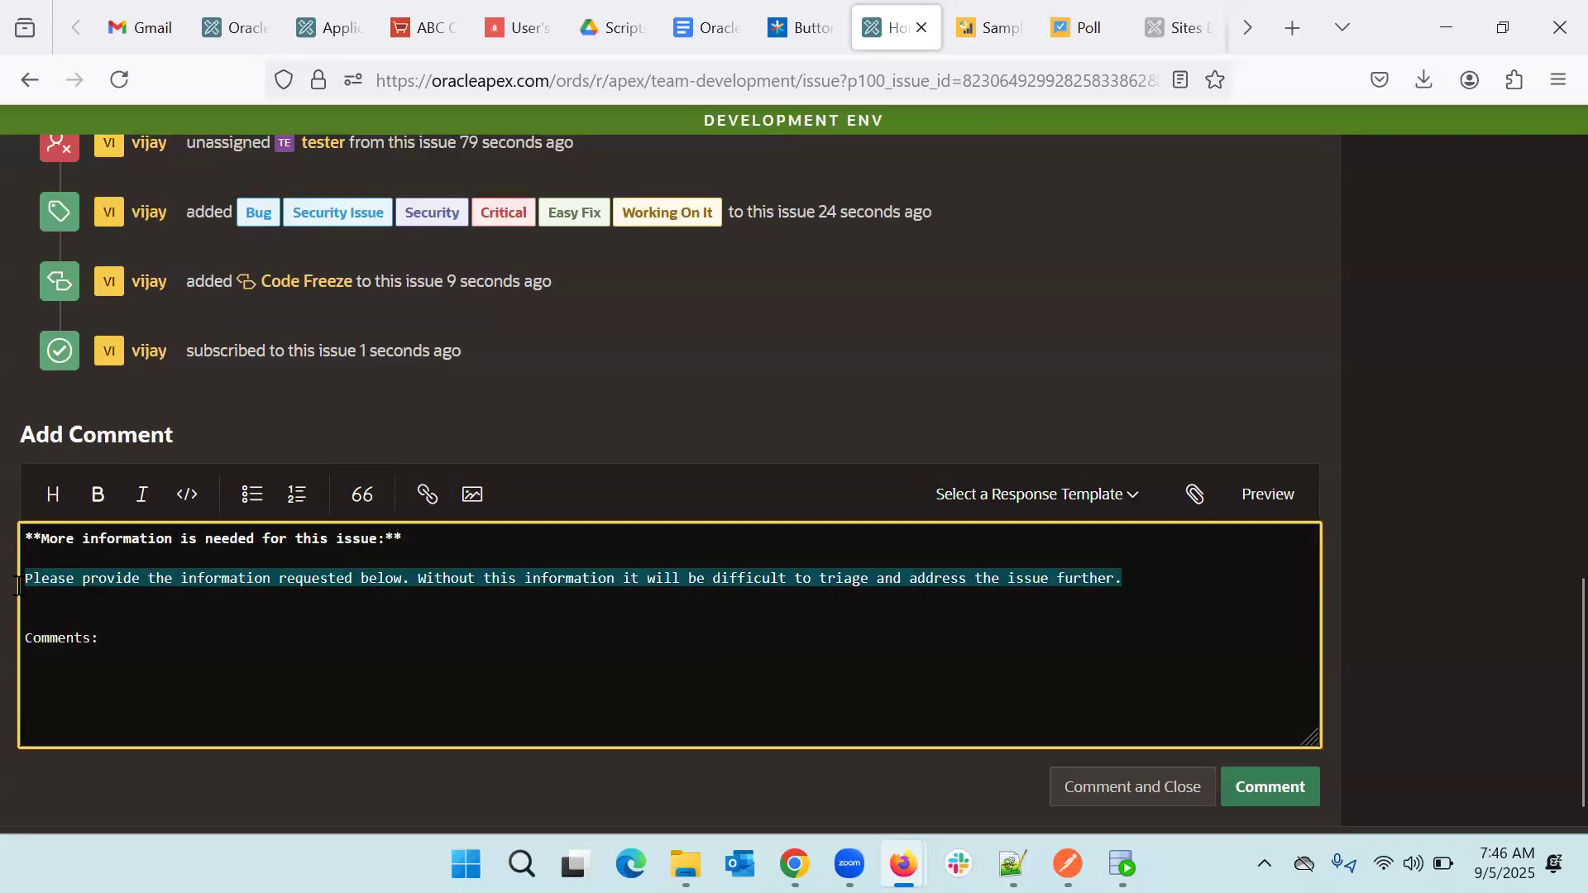
pyautogui.write('Can you please provide the user')
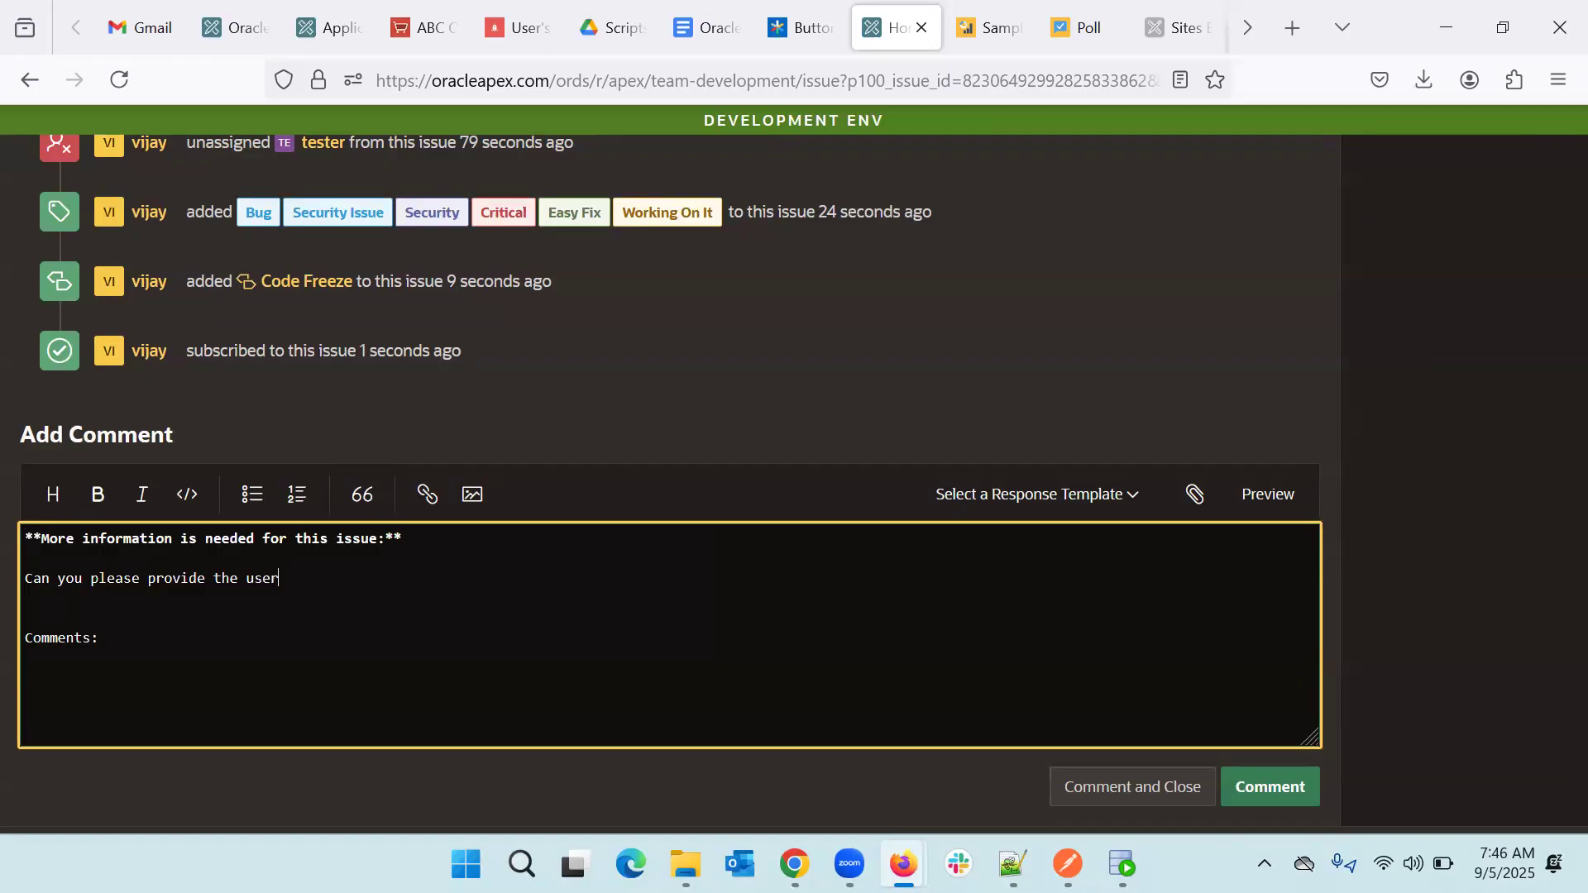
pyautogui.write('all need access')
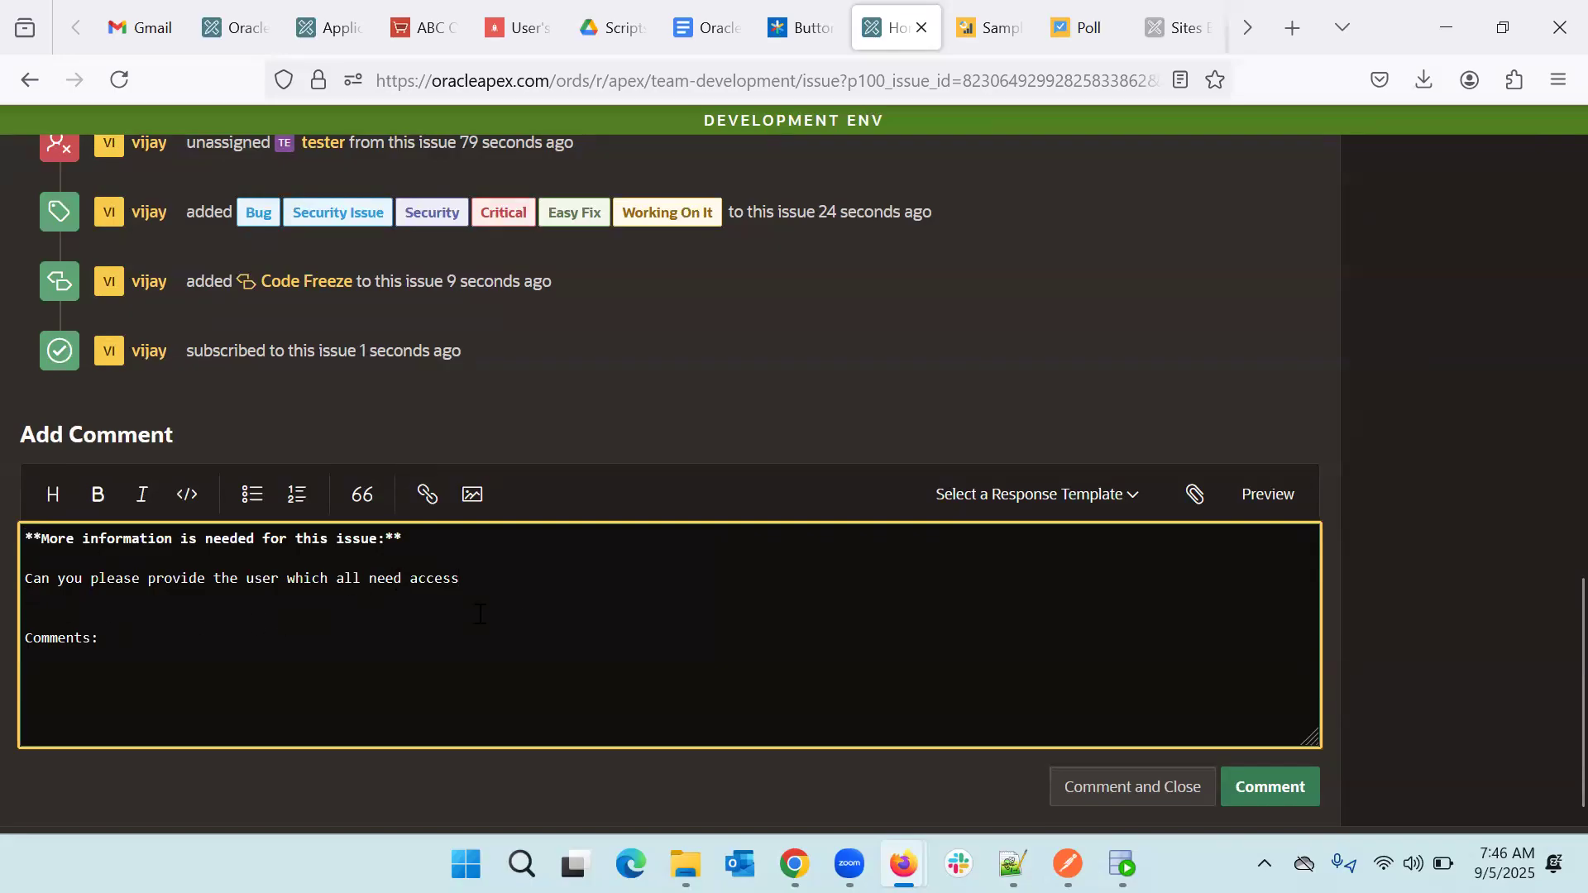
pyautogui.scroll(-1, 827, 670)
pyautogui.click(1293, 755)
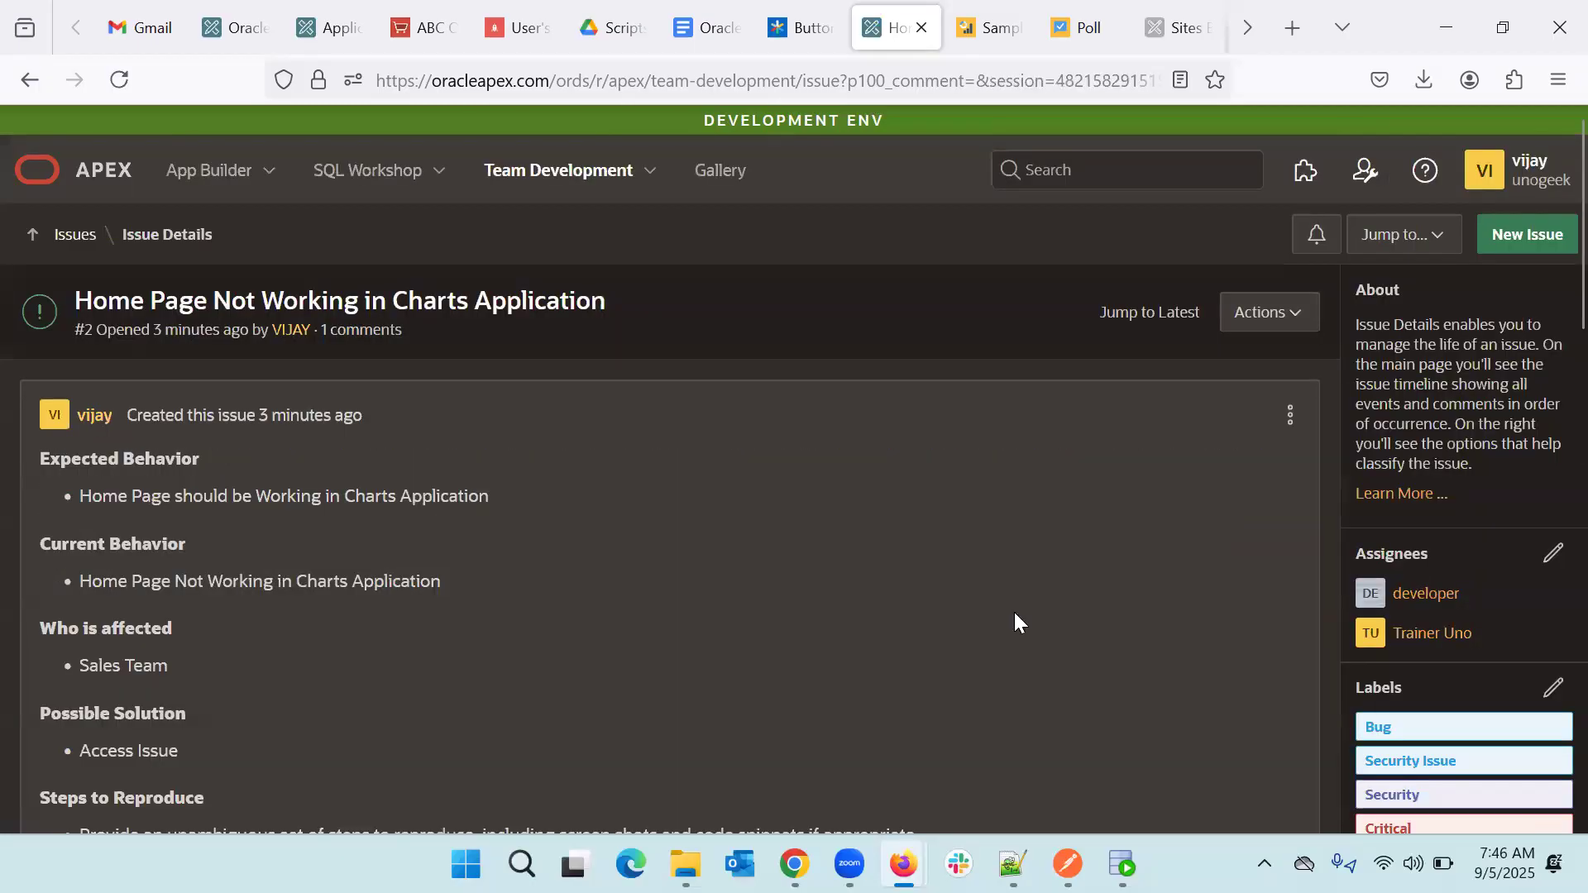
pyautogui.scroll(-10, 993, 621)
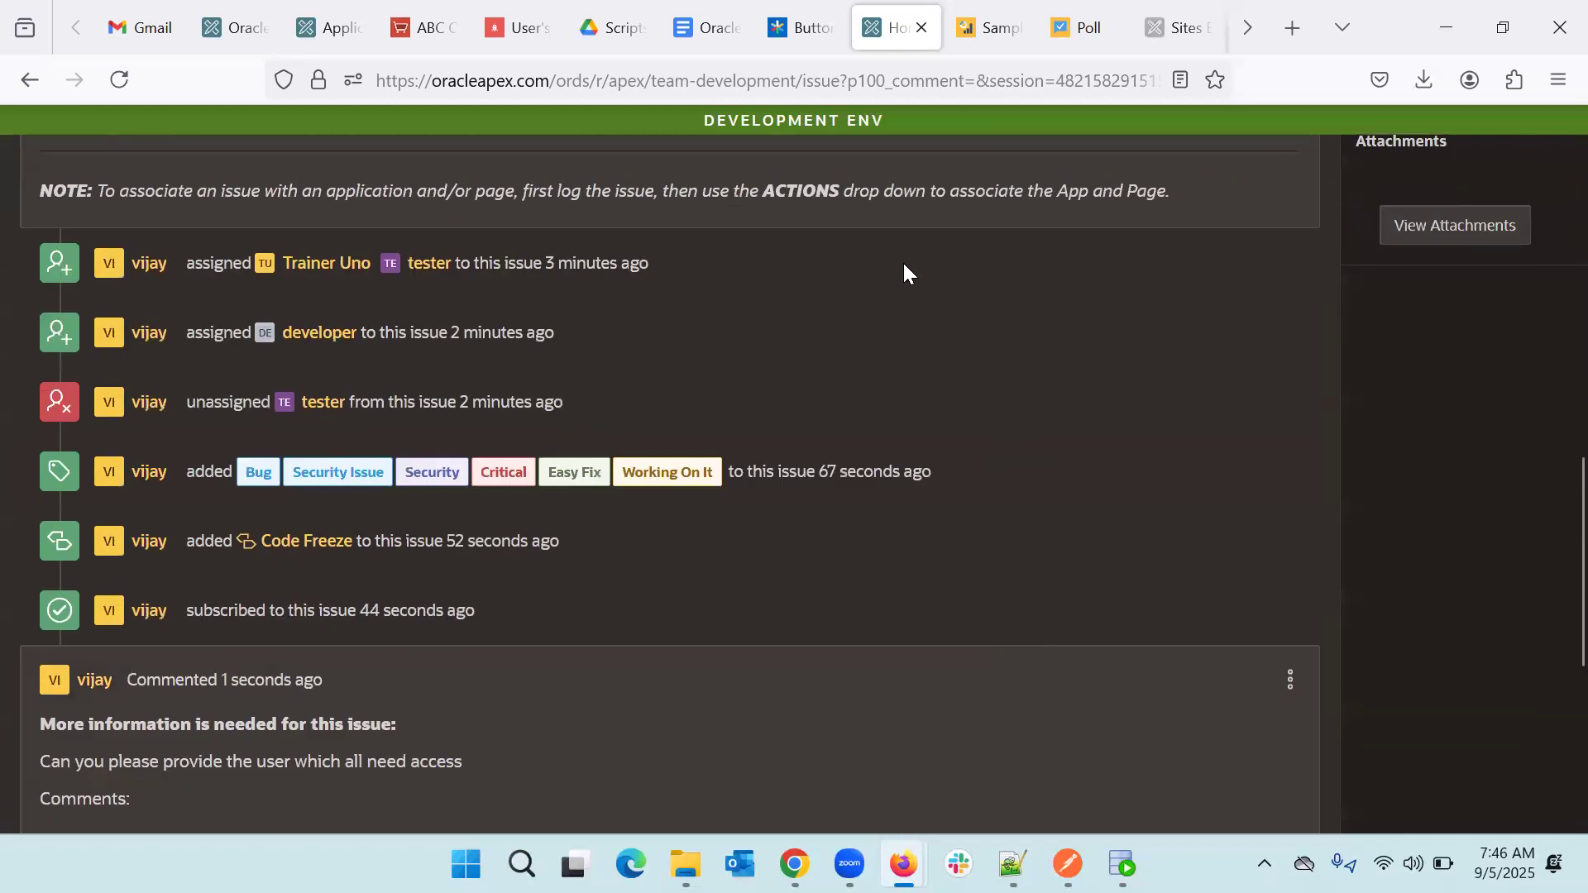
pyautogui.scroll(-4, 927, 510)
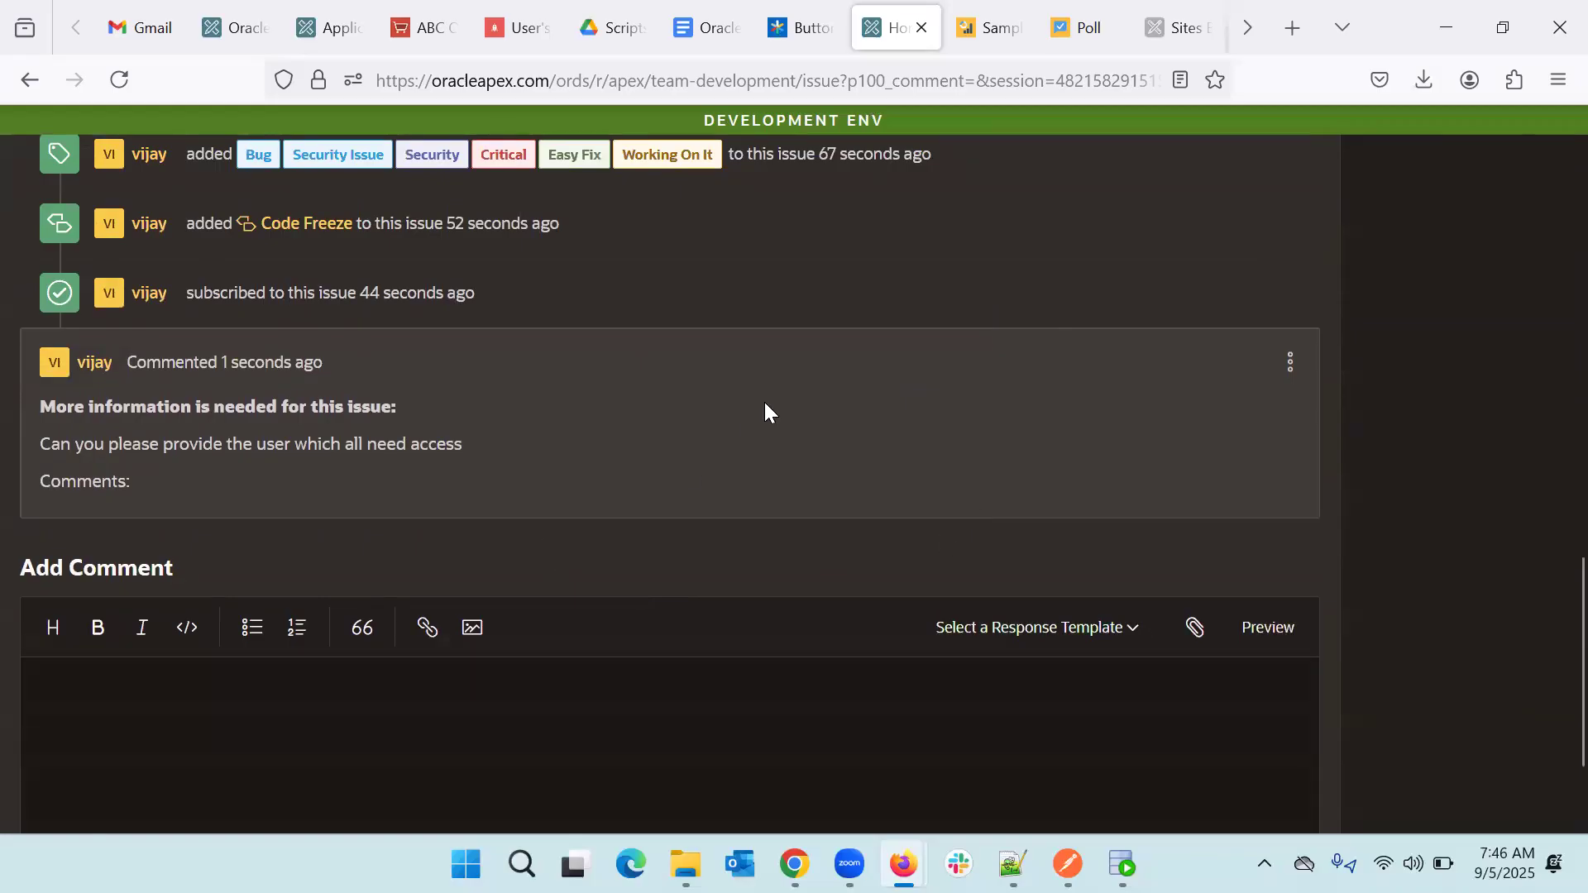
pyautogui.scroll(8, 764, 402)
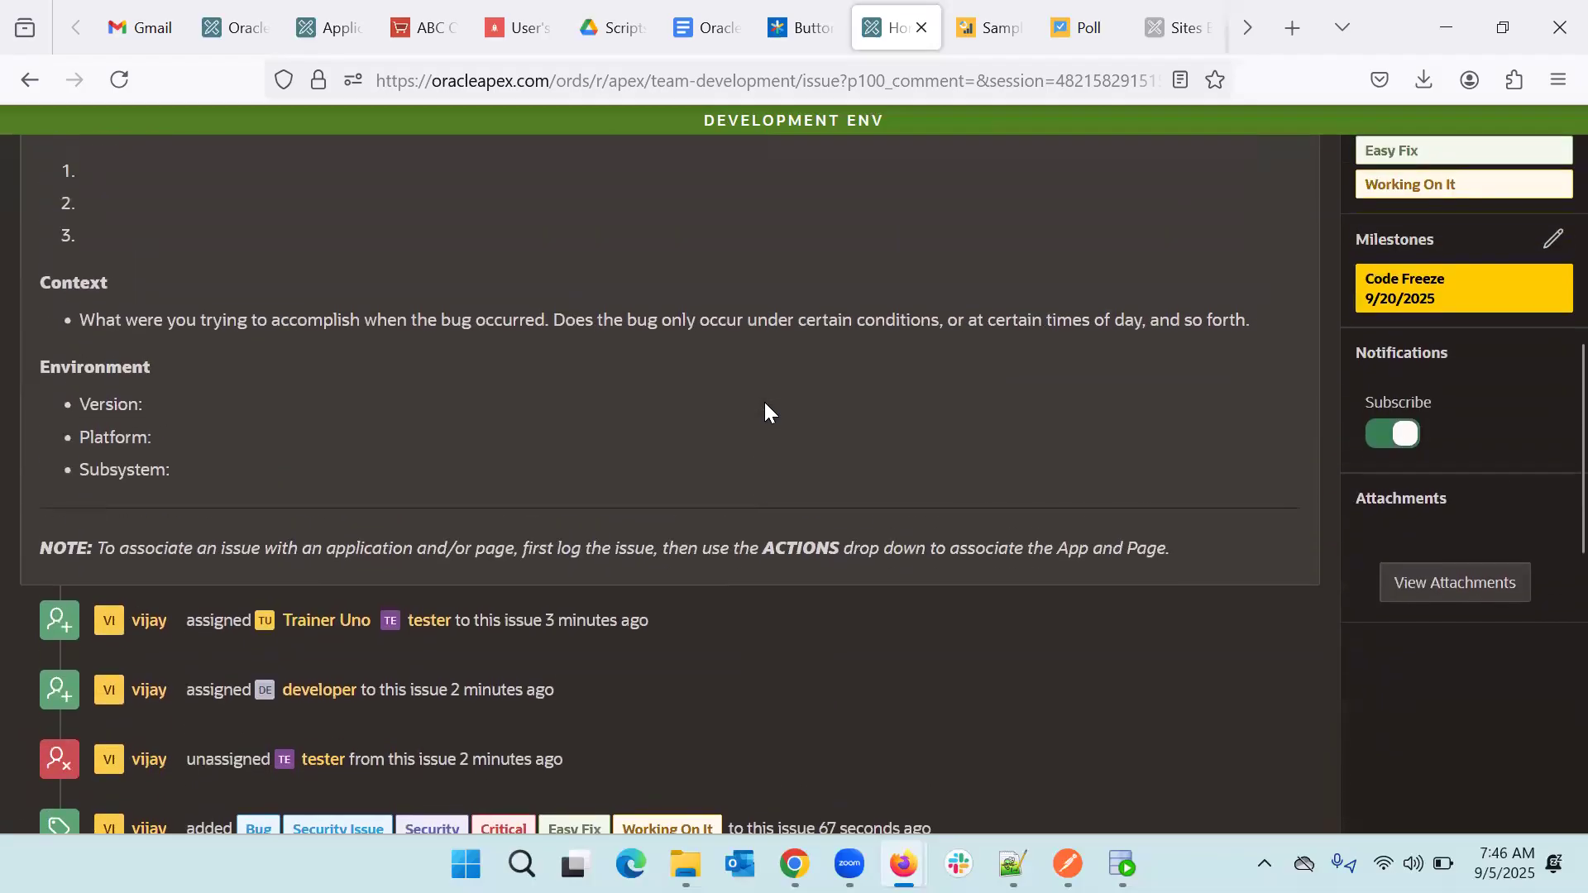
pyautogui.scroll(5, 764, 402)
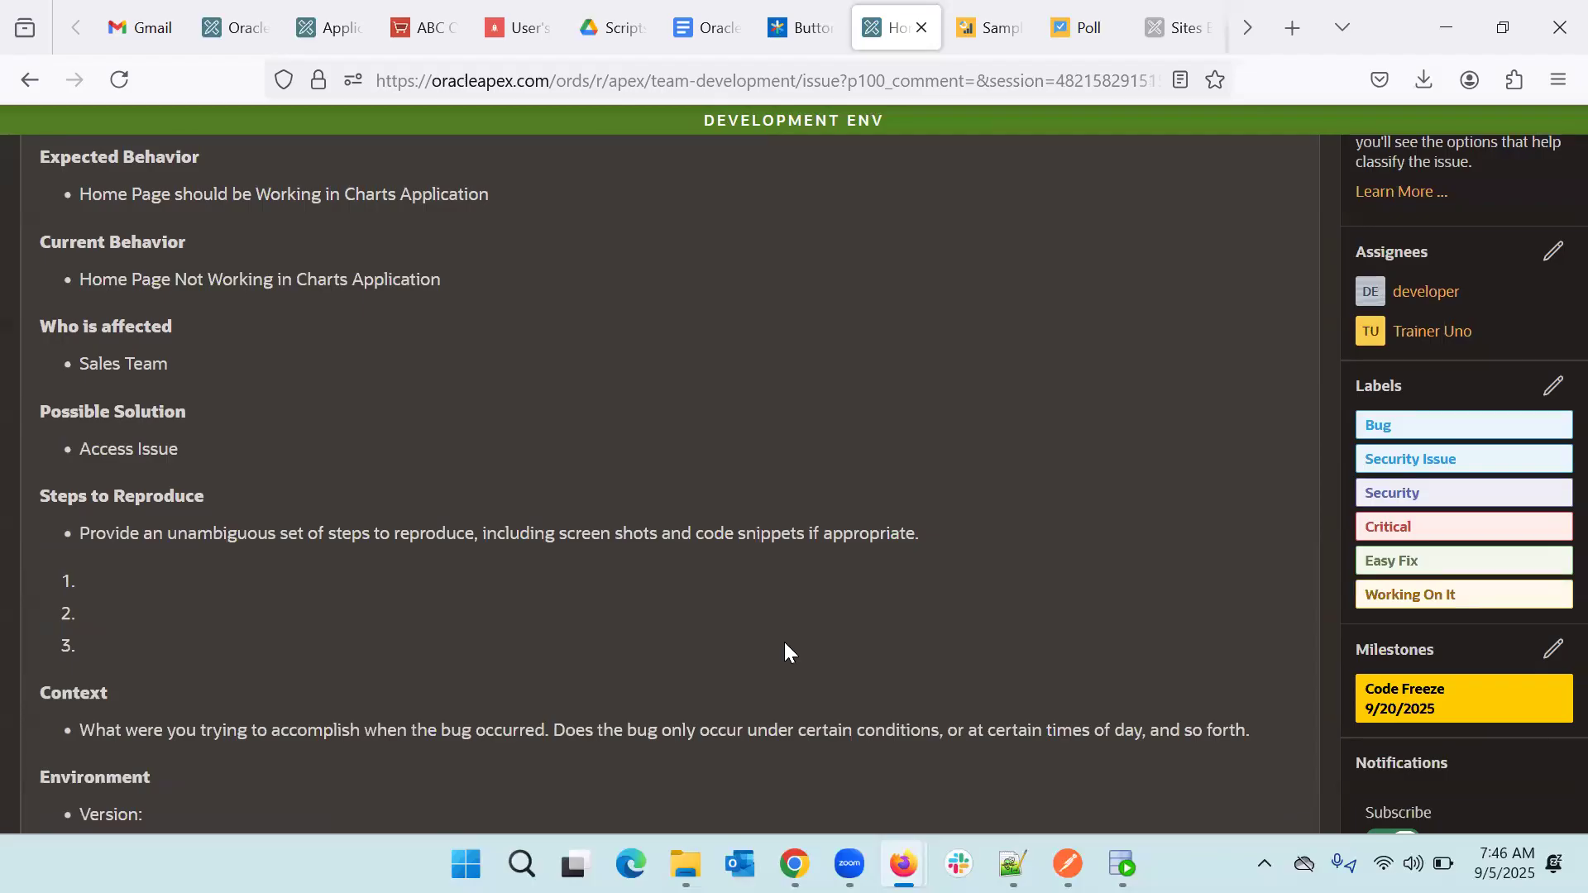
pyautogui.scroll(-9, 784, 643)
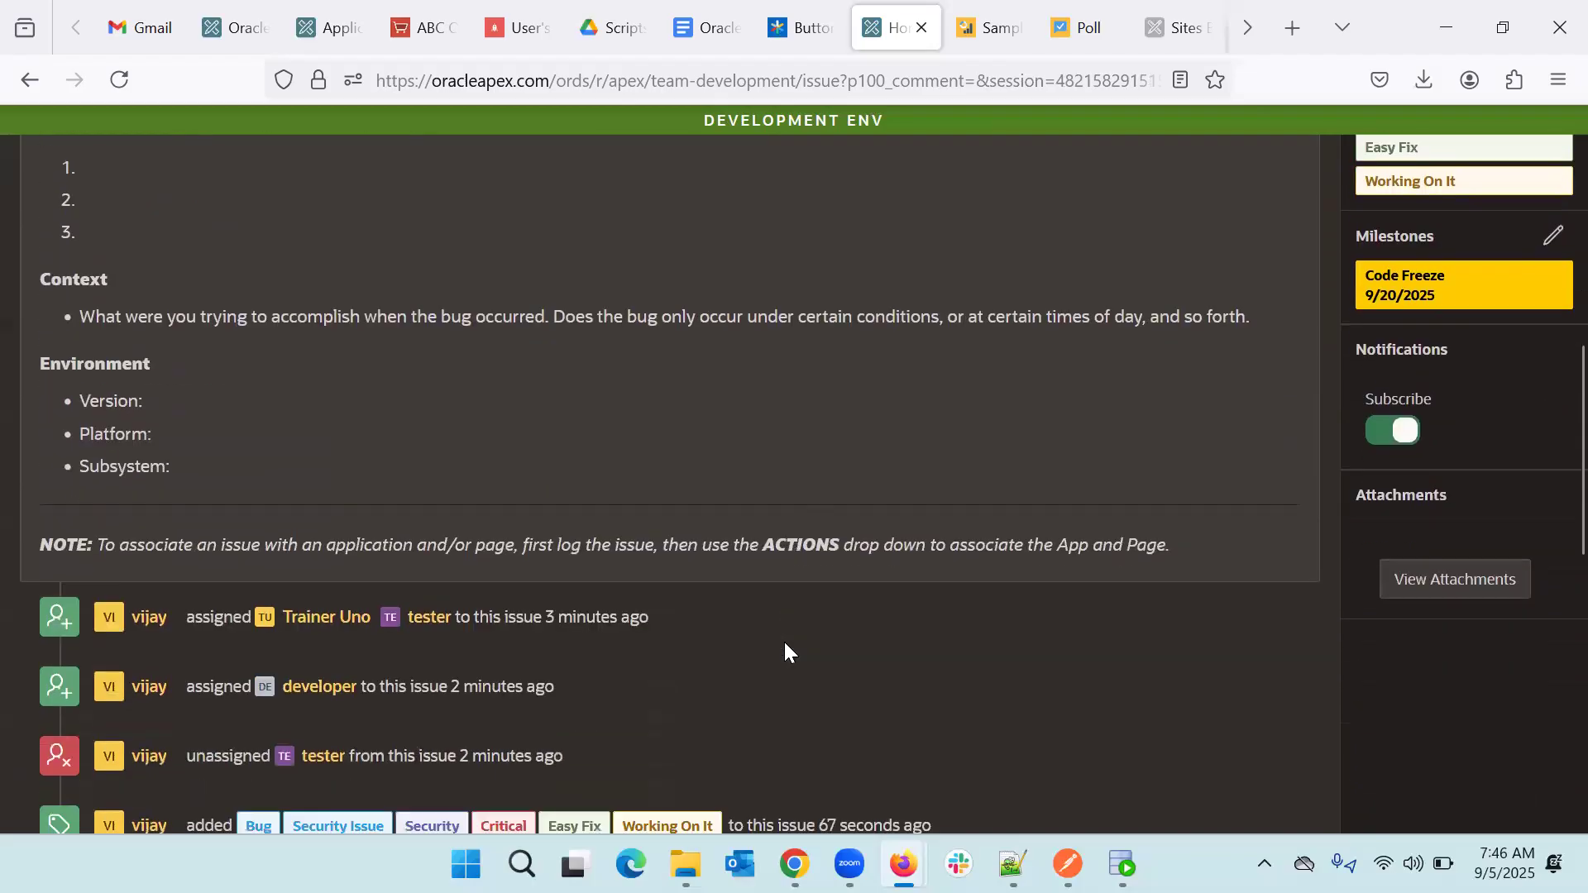
pyautogui.scroll(10, 784, 641)
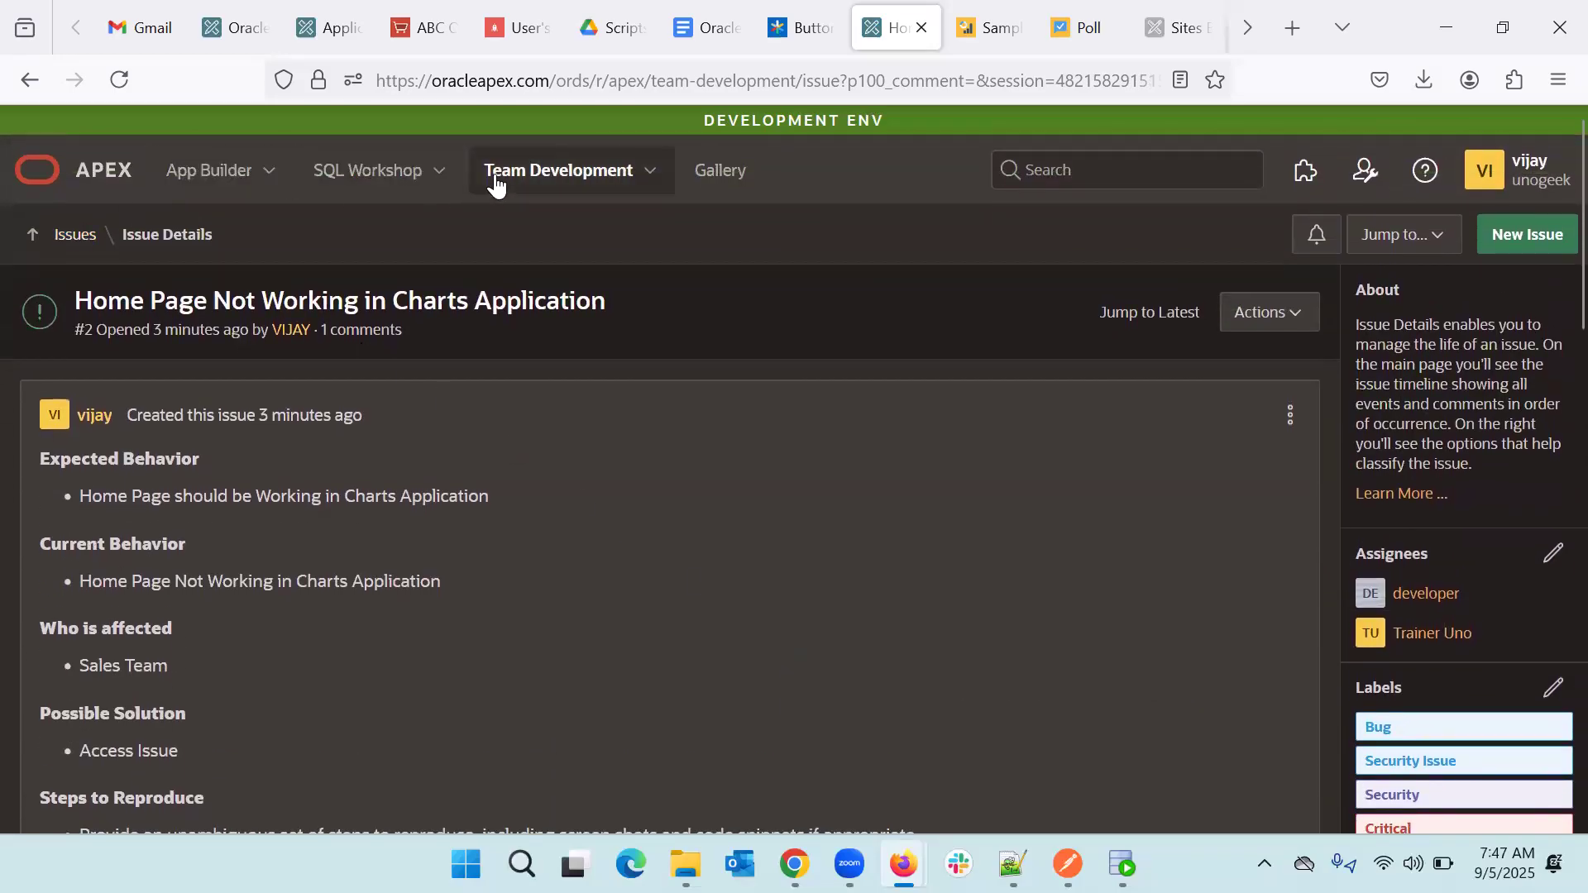
# - Set issue #2's status to Closed with a bulk status update in the Issues list
pyautogui.click(67, 240)
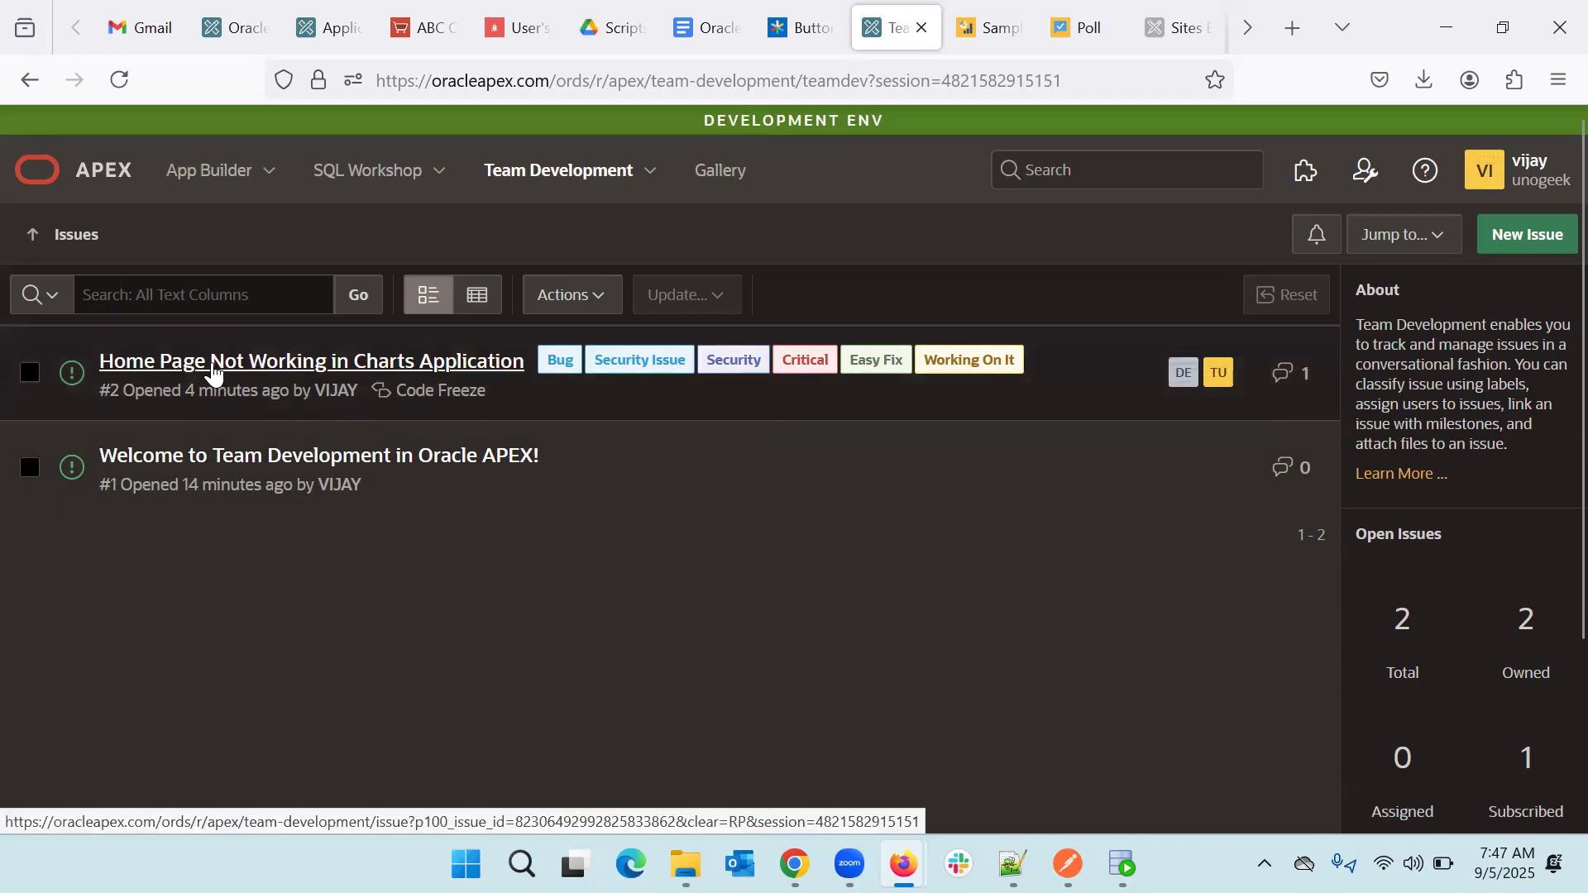
pyautogui.click(29, 373)
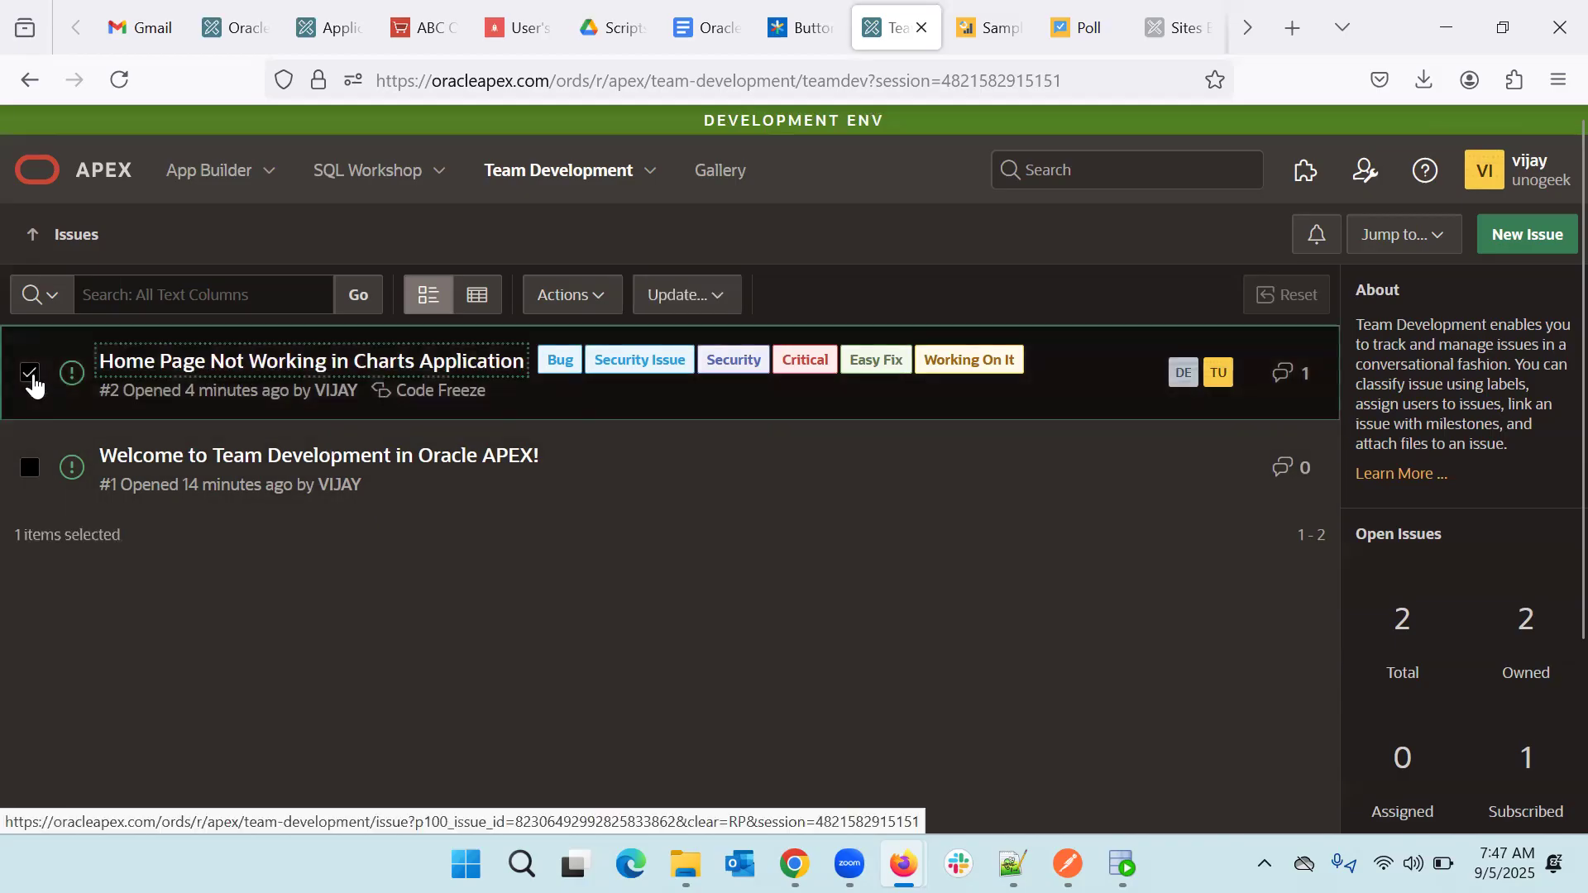
pyautogui.click(734, 303)
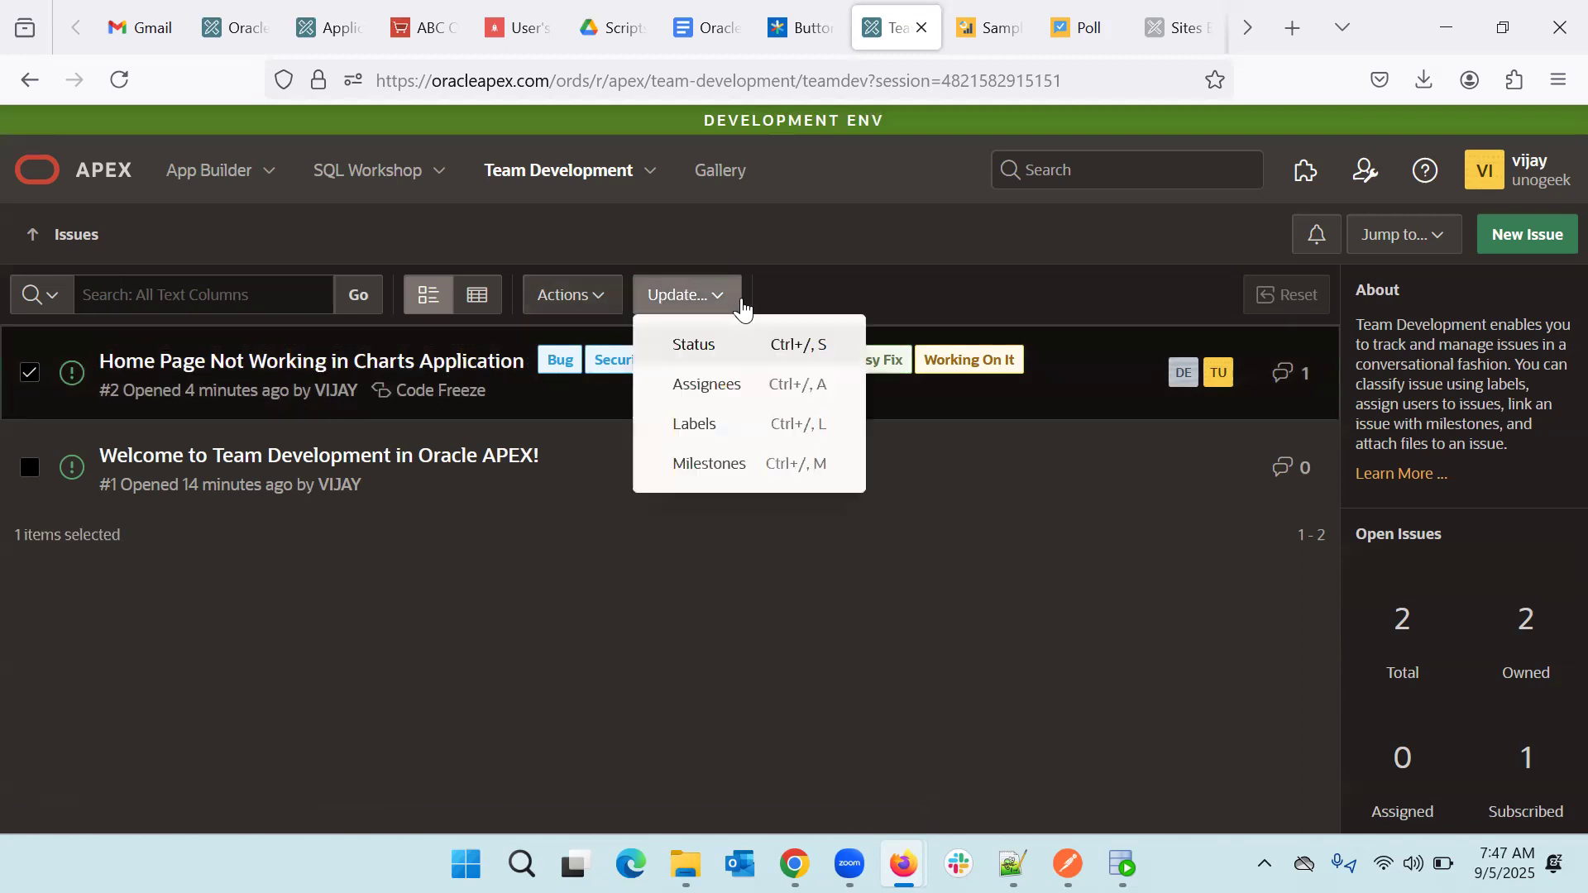
pyautogui.click(709, 355)
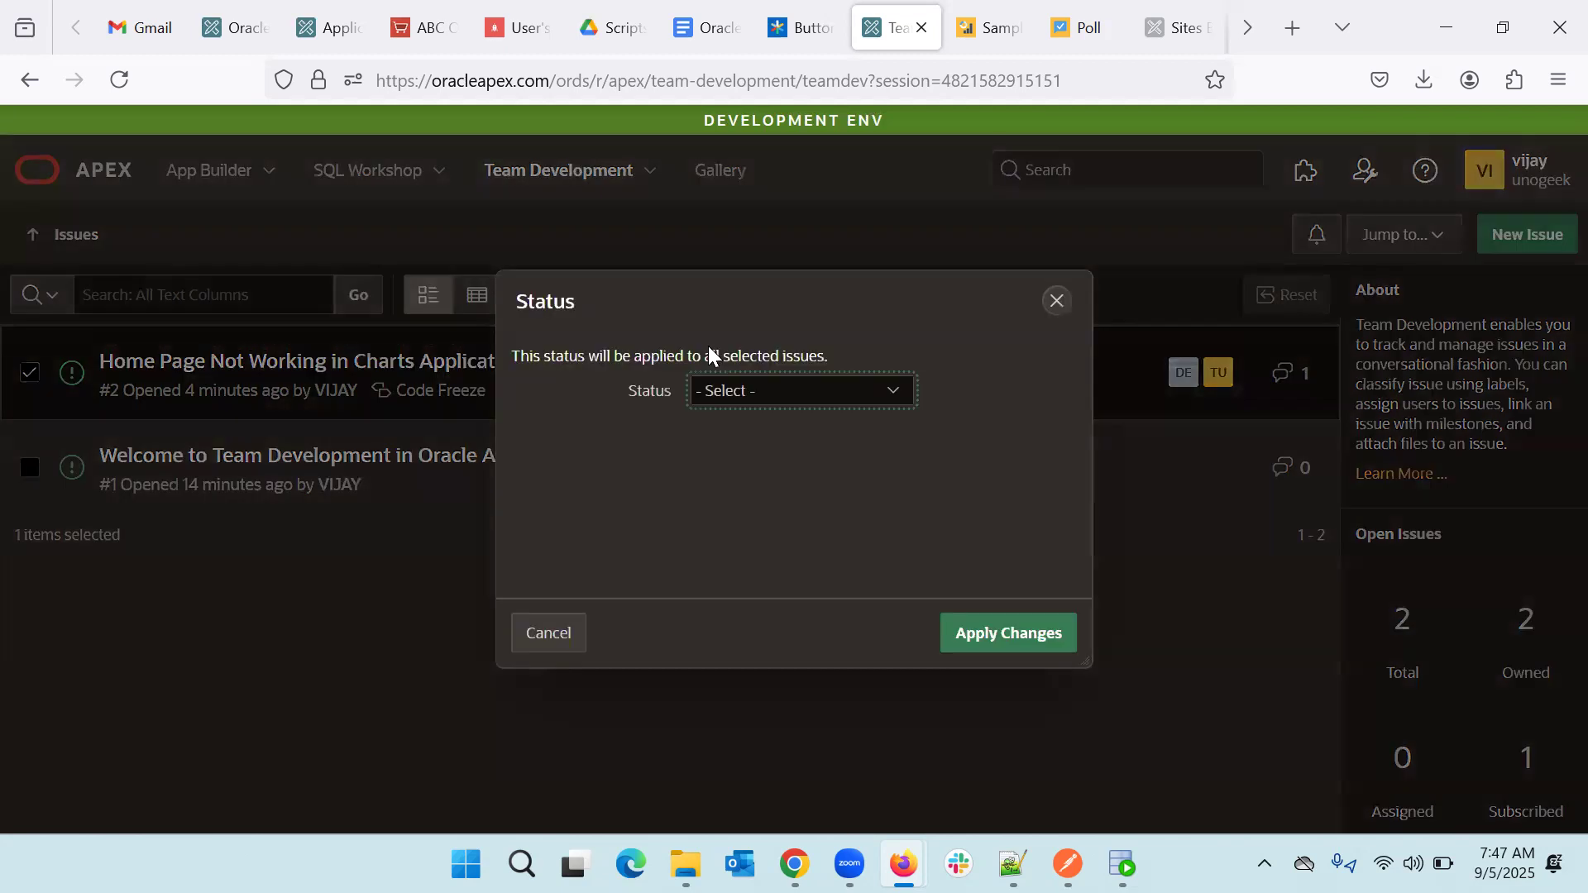
pyautogui.click(786, 392)
pyautogui.click(744, 454)
pyautogui.click(1024, 632)
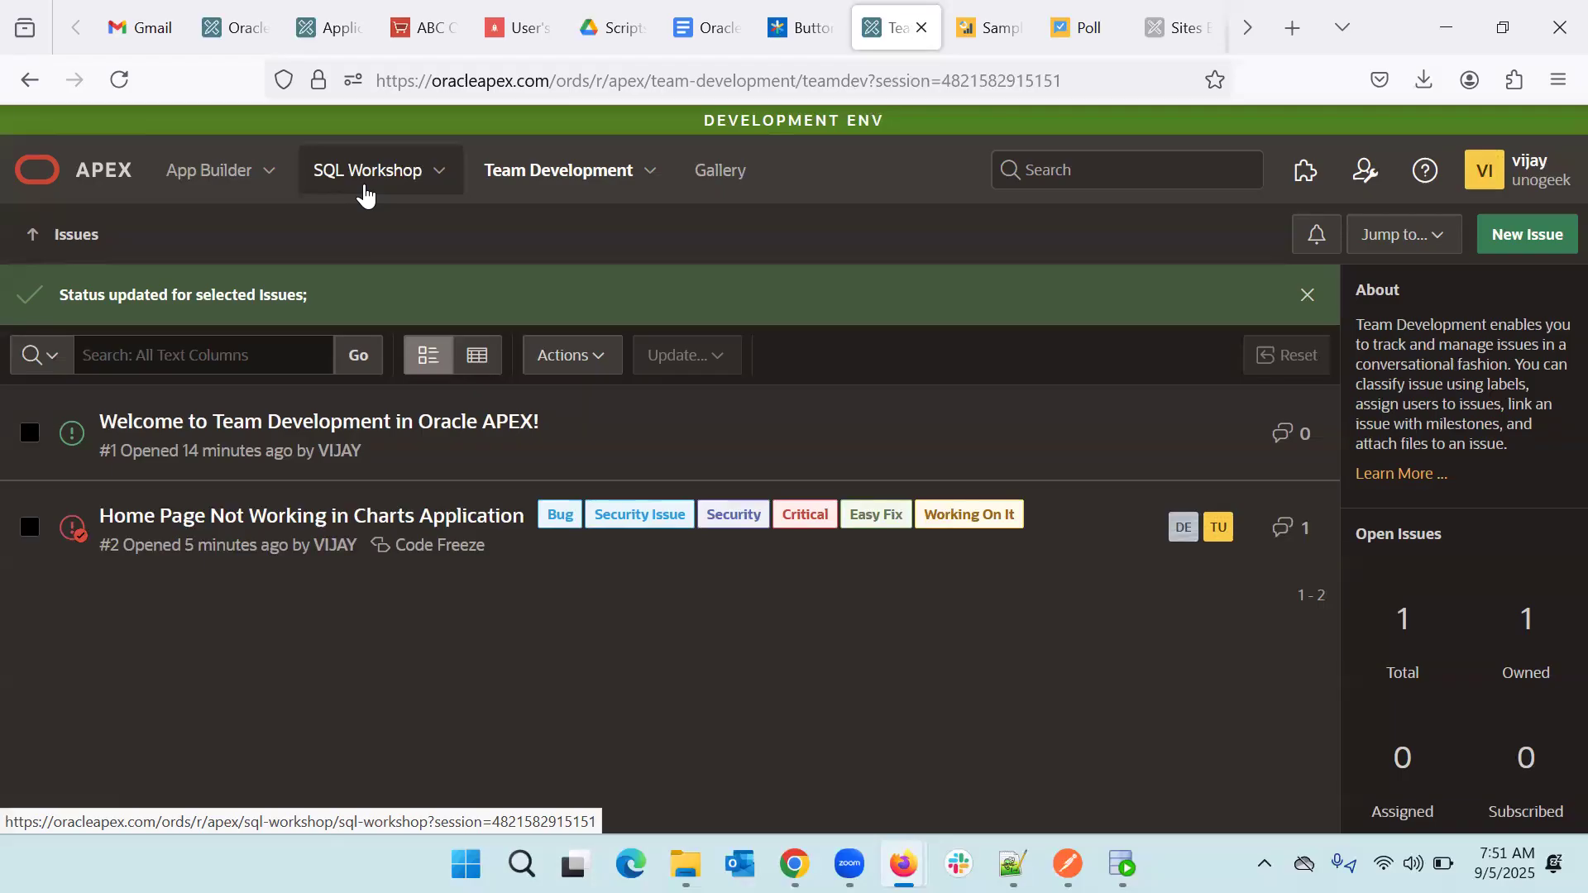
# - View the App Builder application list, then return to the Team Development issues
pyautogui.click(214, 185)
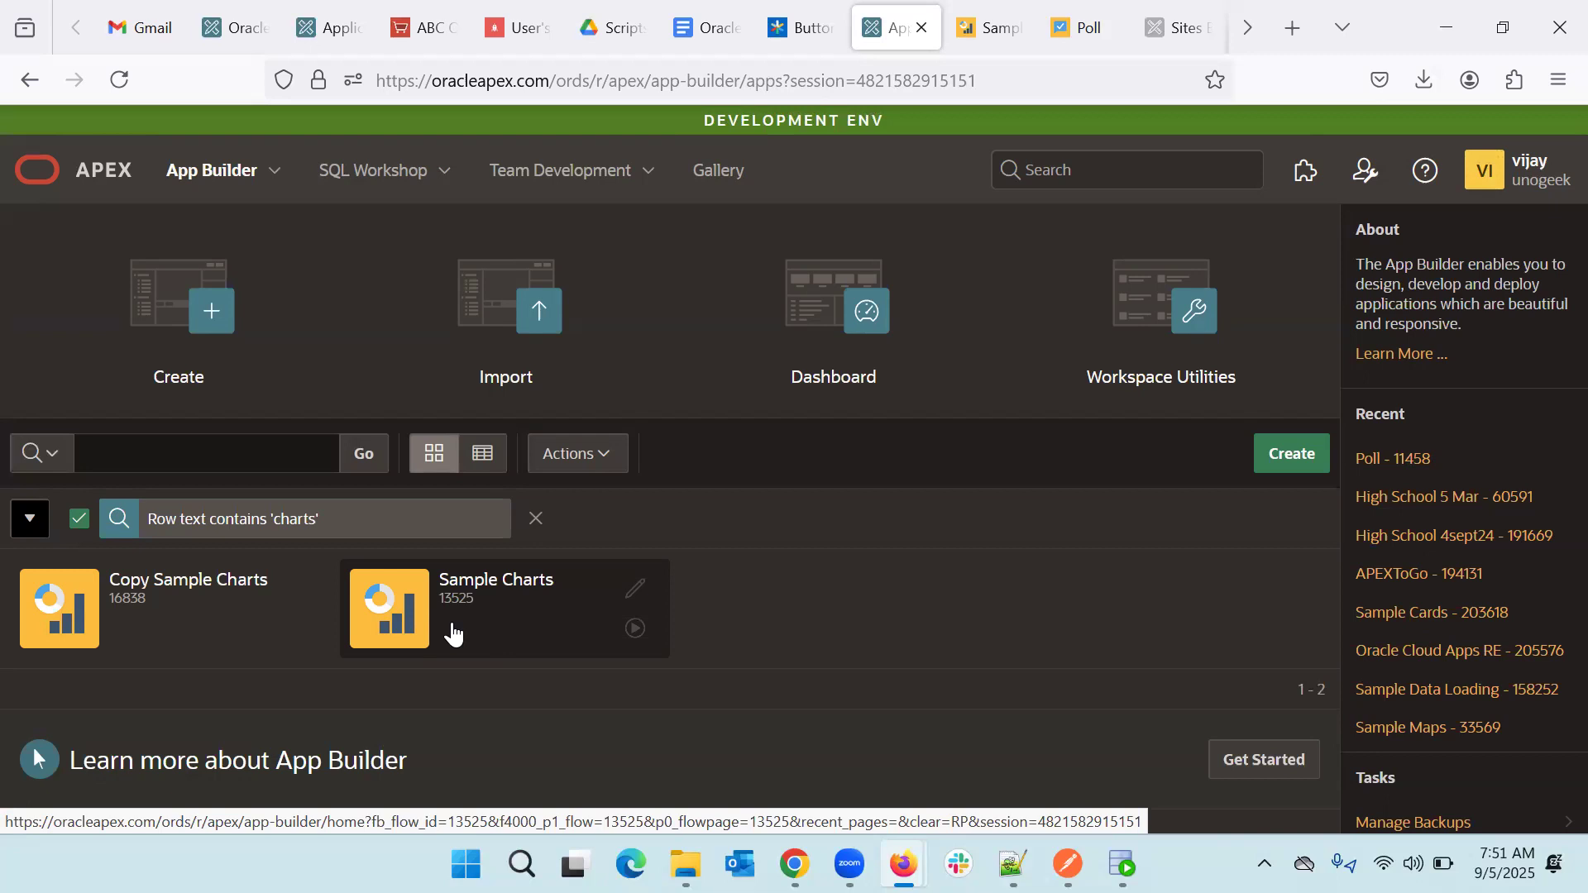
pyautogui.click(542, 189)
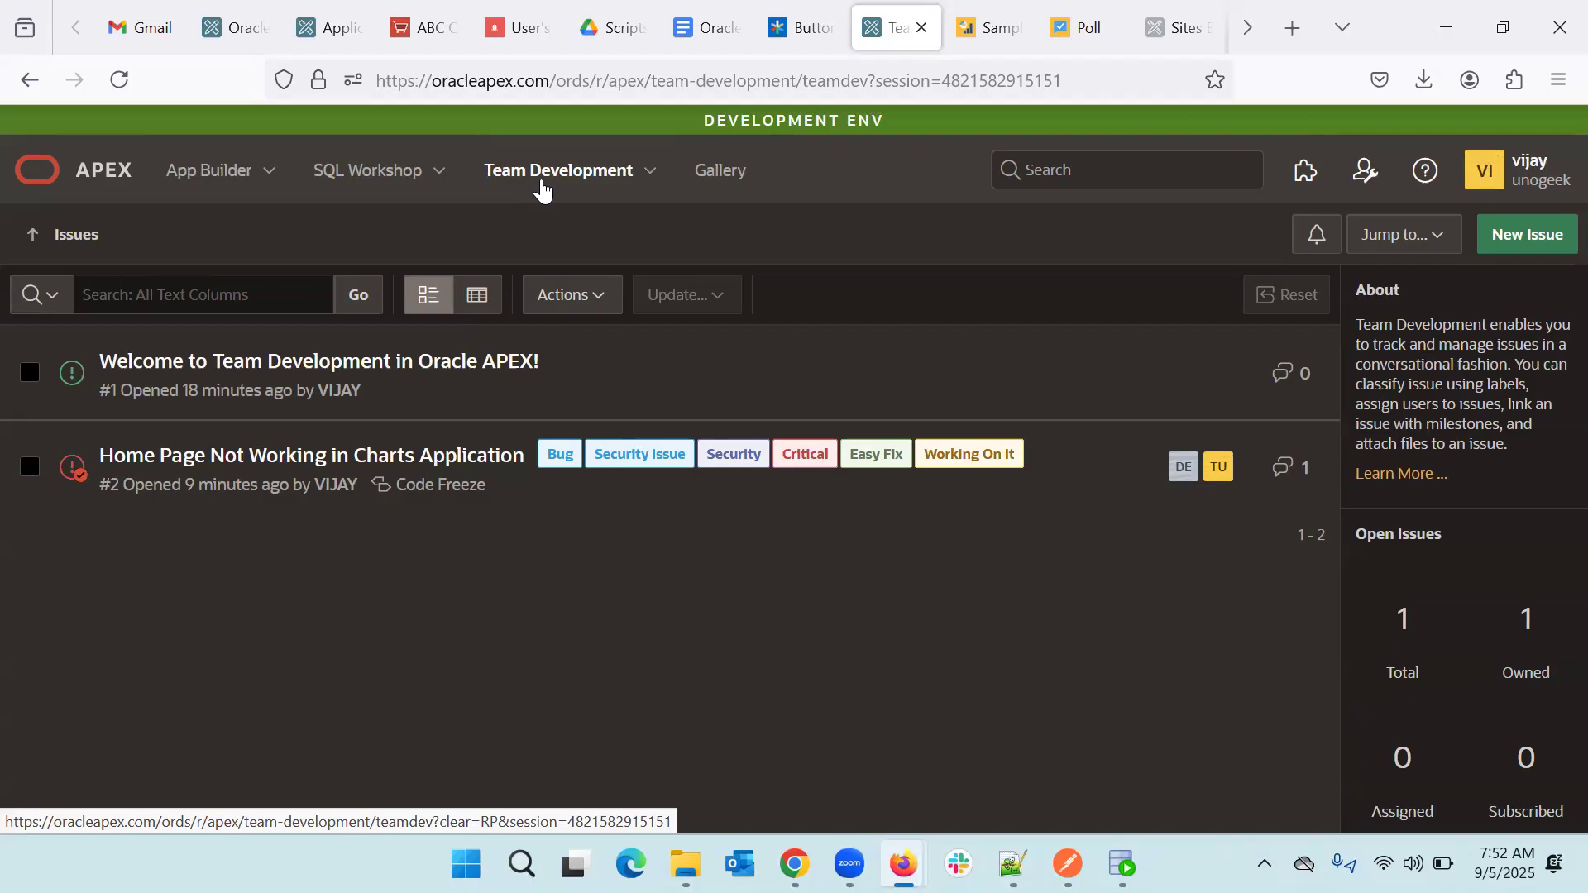
# - Choose Utilities from the Team Development dropdown menu
pyautogui.click(651, 170)
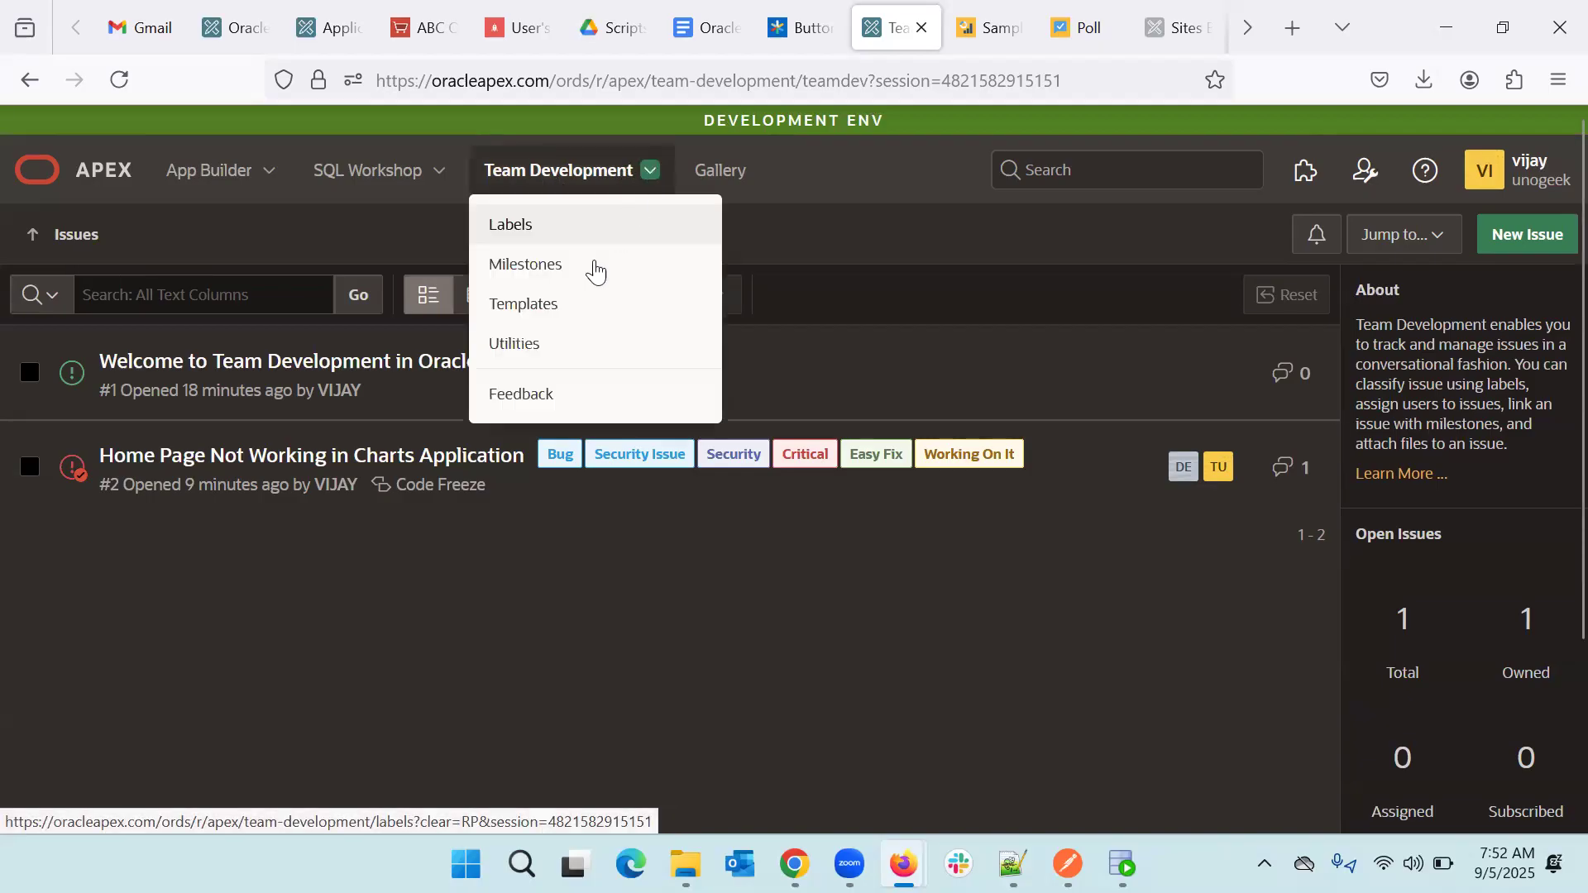
pyautogui.click(544, 342)
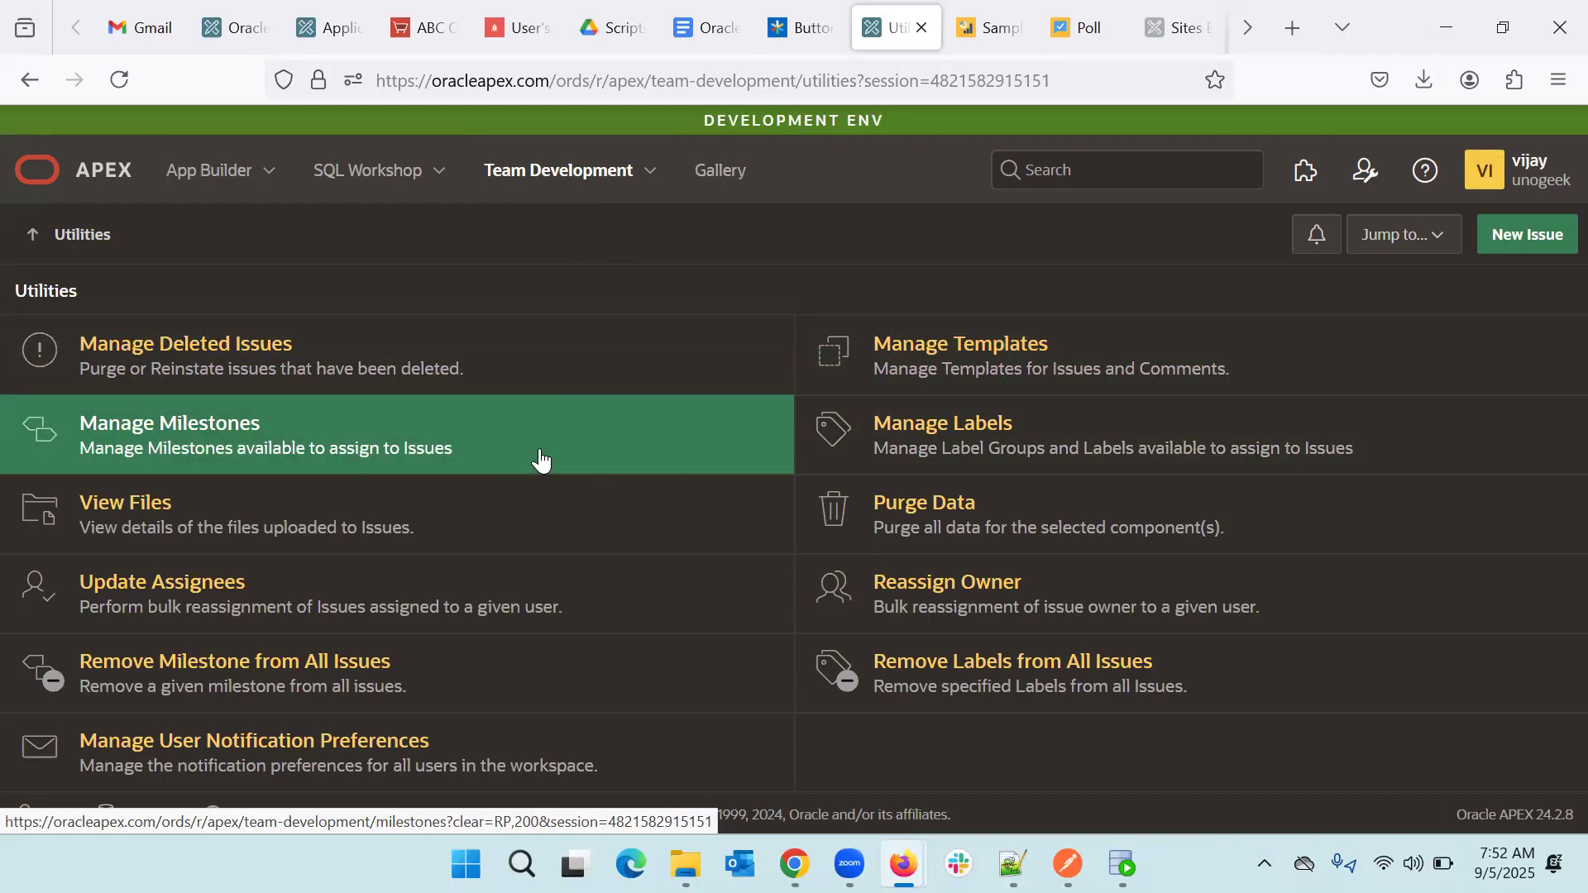
# - Open the View Files utility, which reports no files uploaded to issues
pyautogui.click(652, 173)
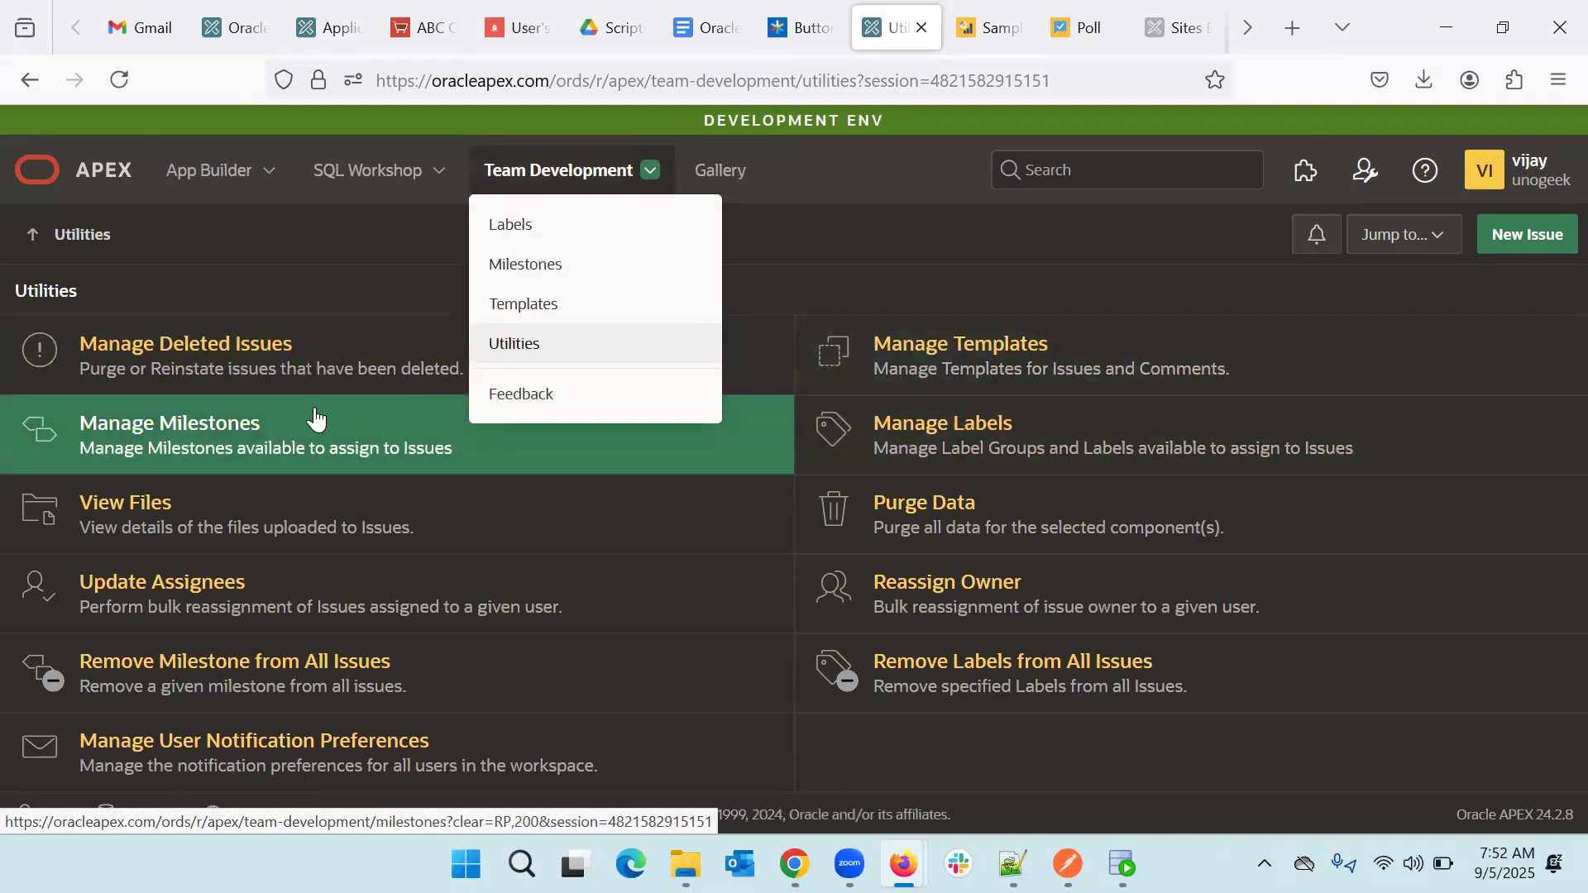
pyautogui.press('Escape')
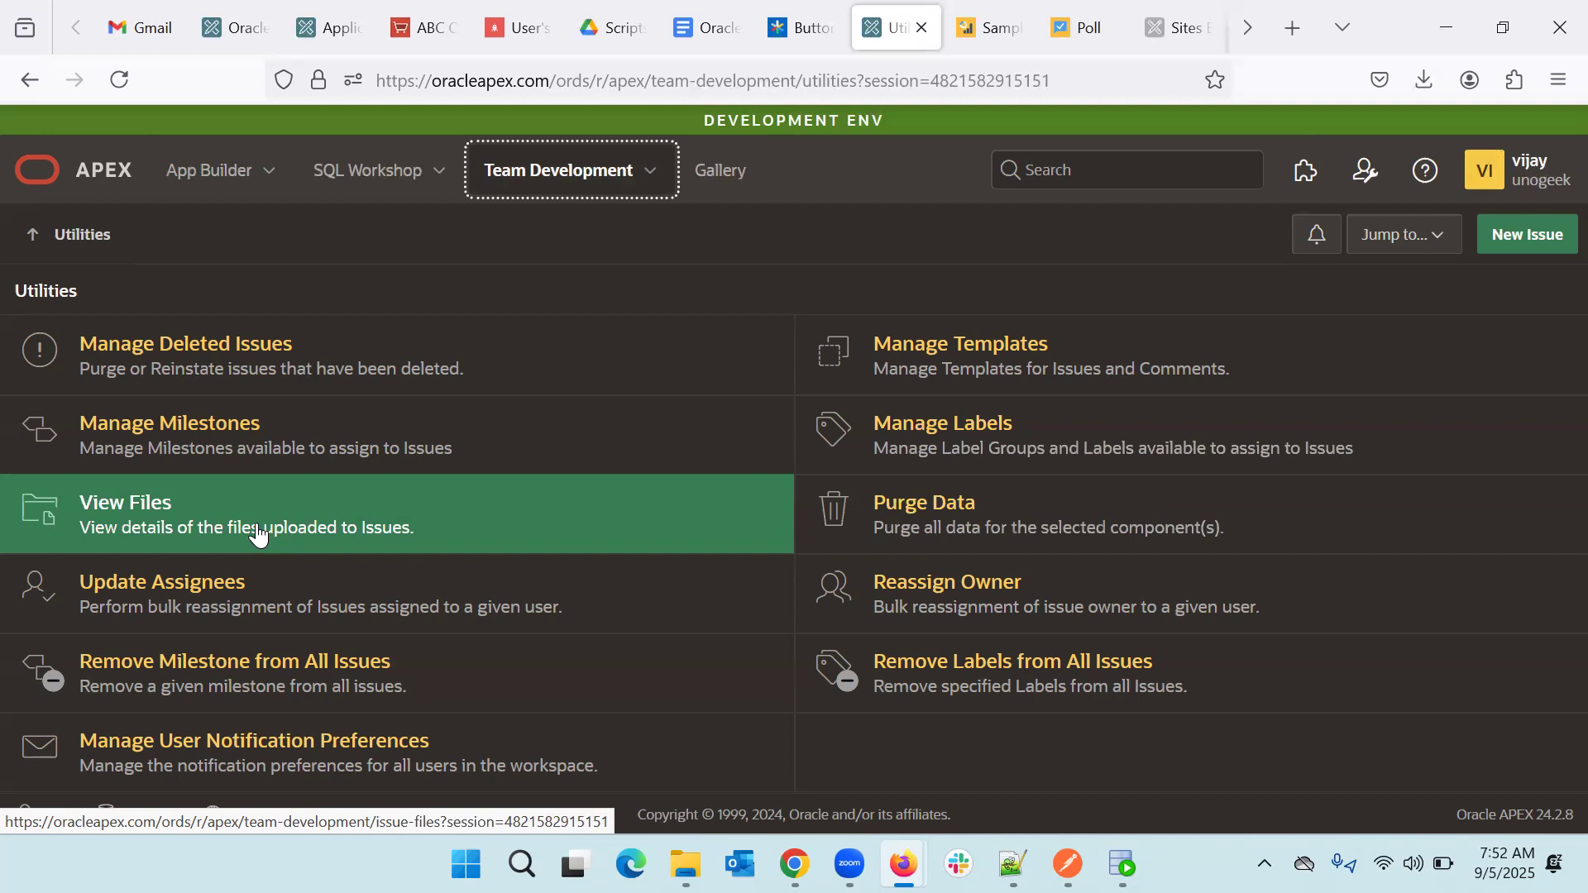
pyautogui.click(256, 533)
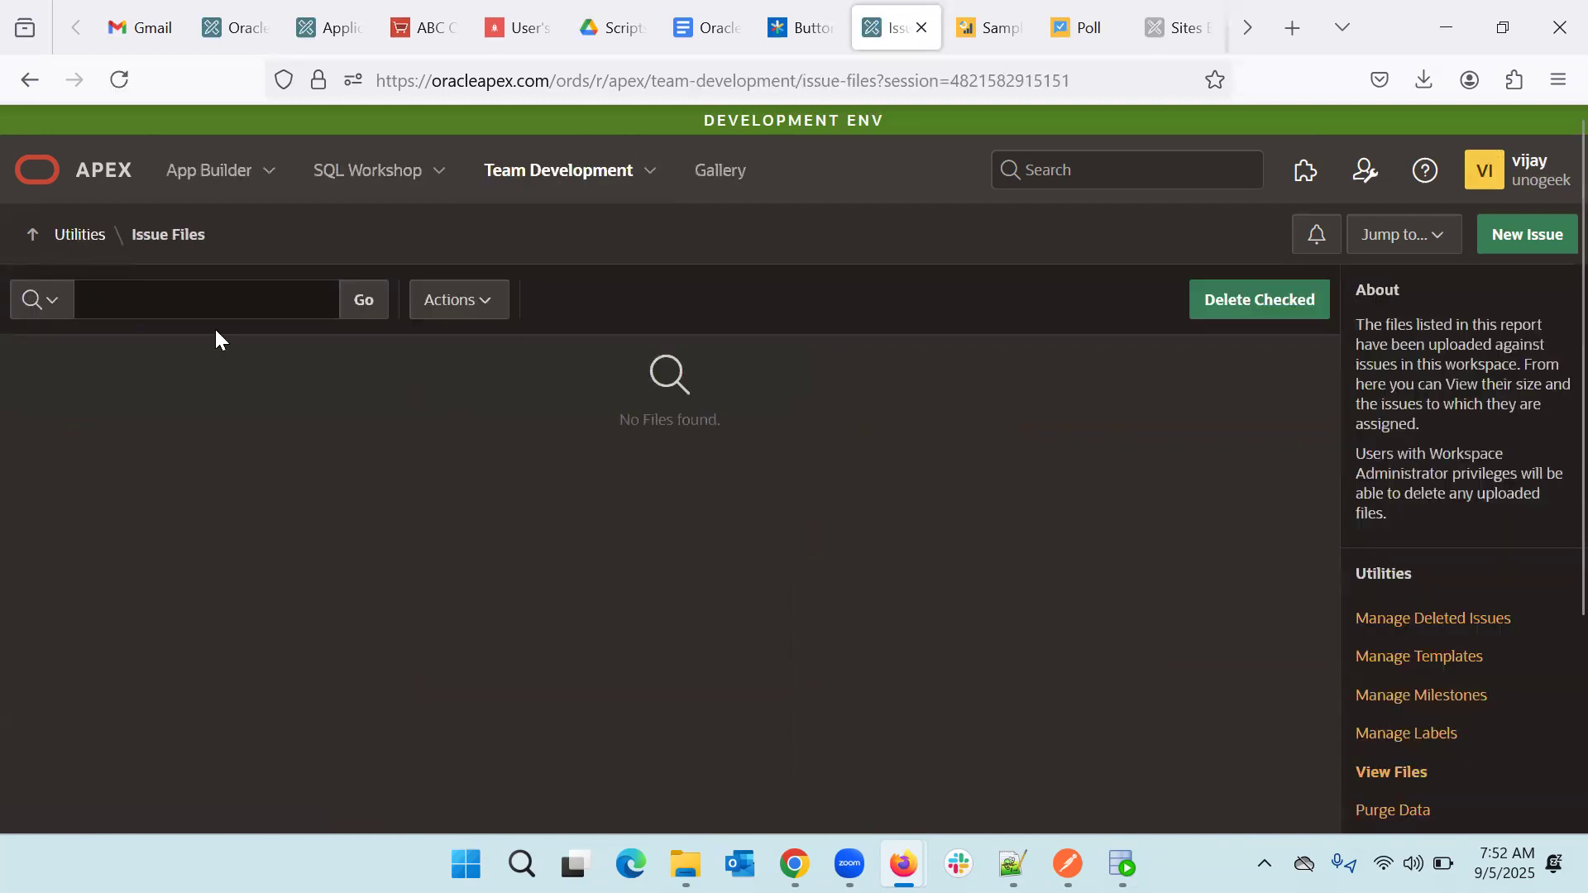
# - Return to the Team Development Utilities list of tools
pyautogui.click(83, 241)
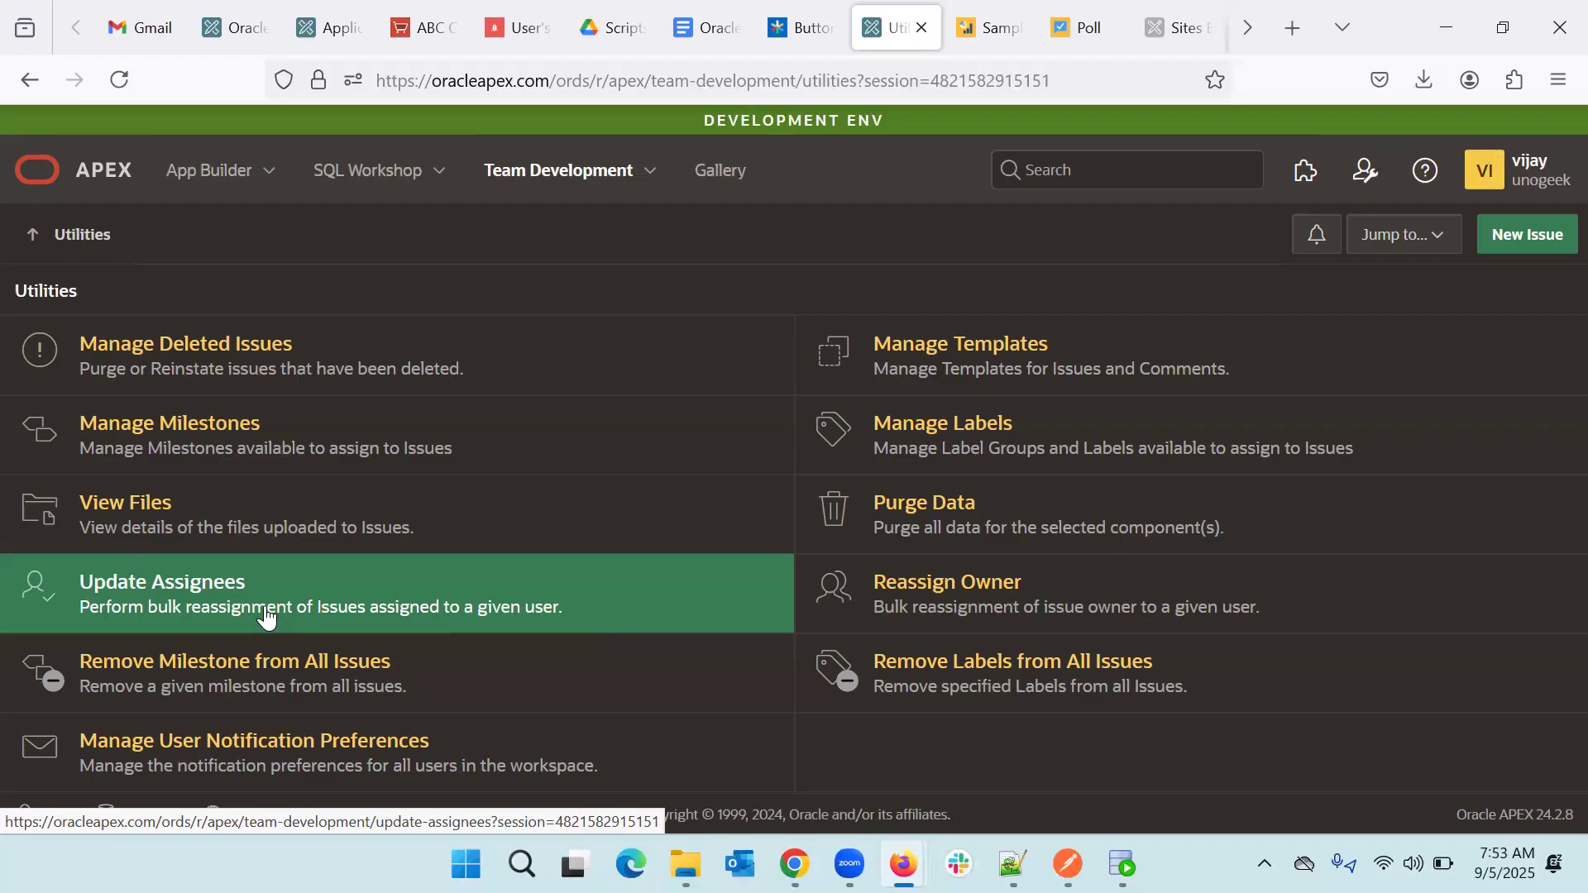
# - Open Update Assignees and search Change From users for 'jay' and 'devloper' without selecting anyone
pyautogui.click(267, 612)
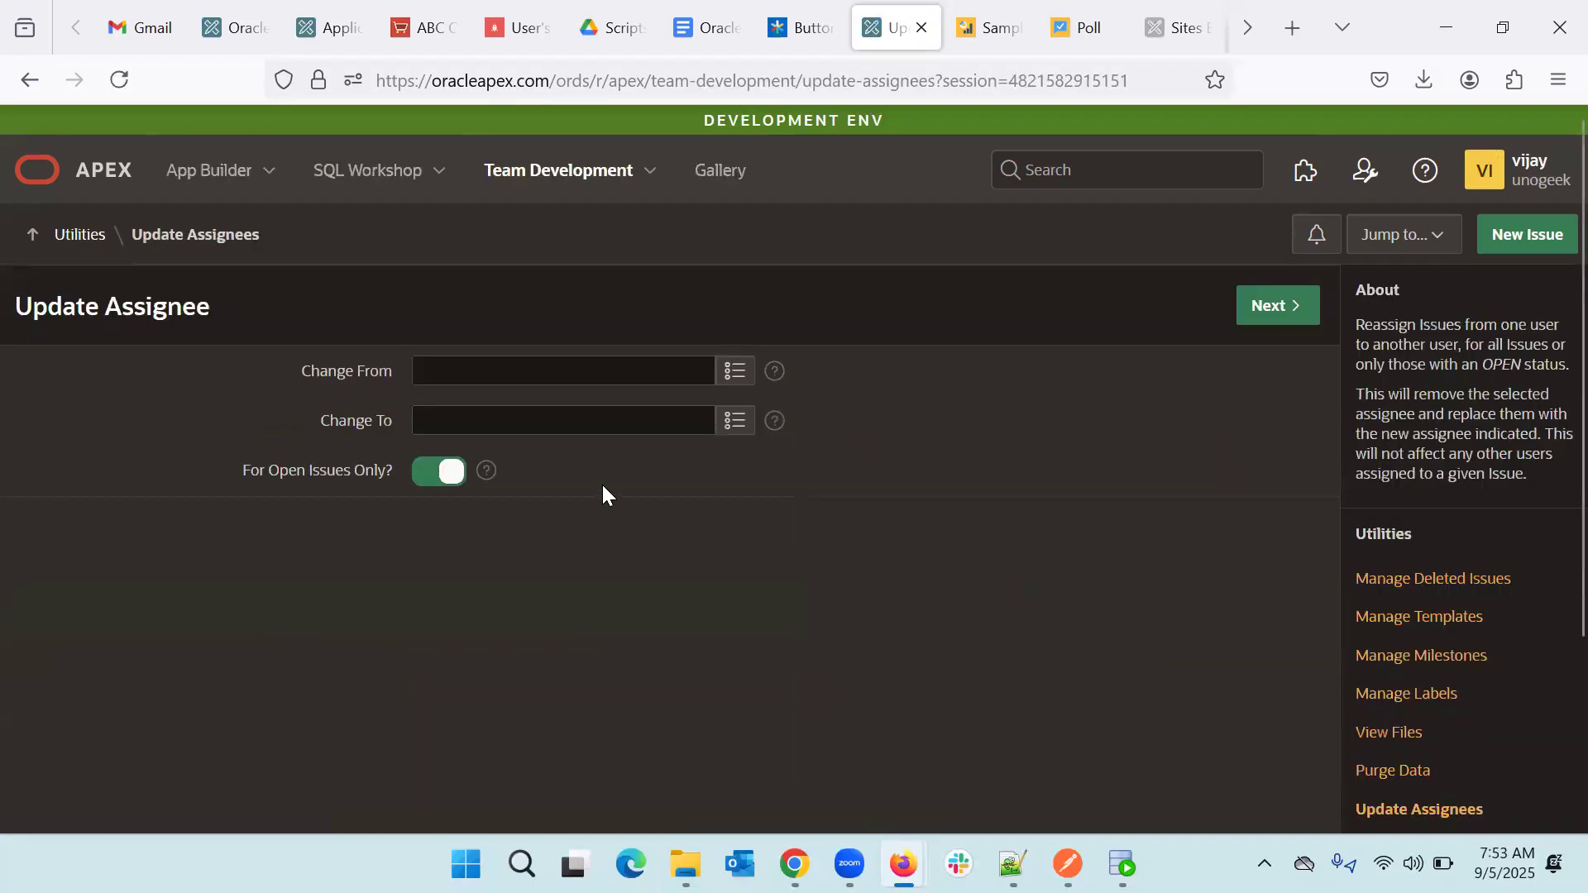
pyautogui.click(735, 371)
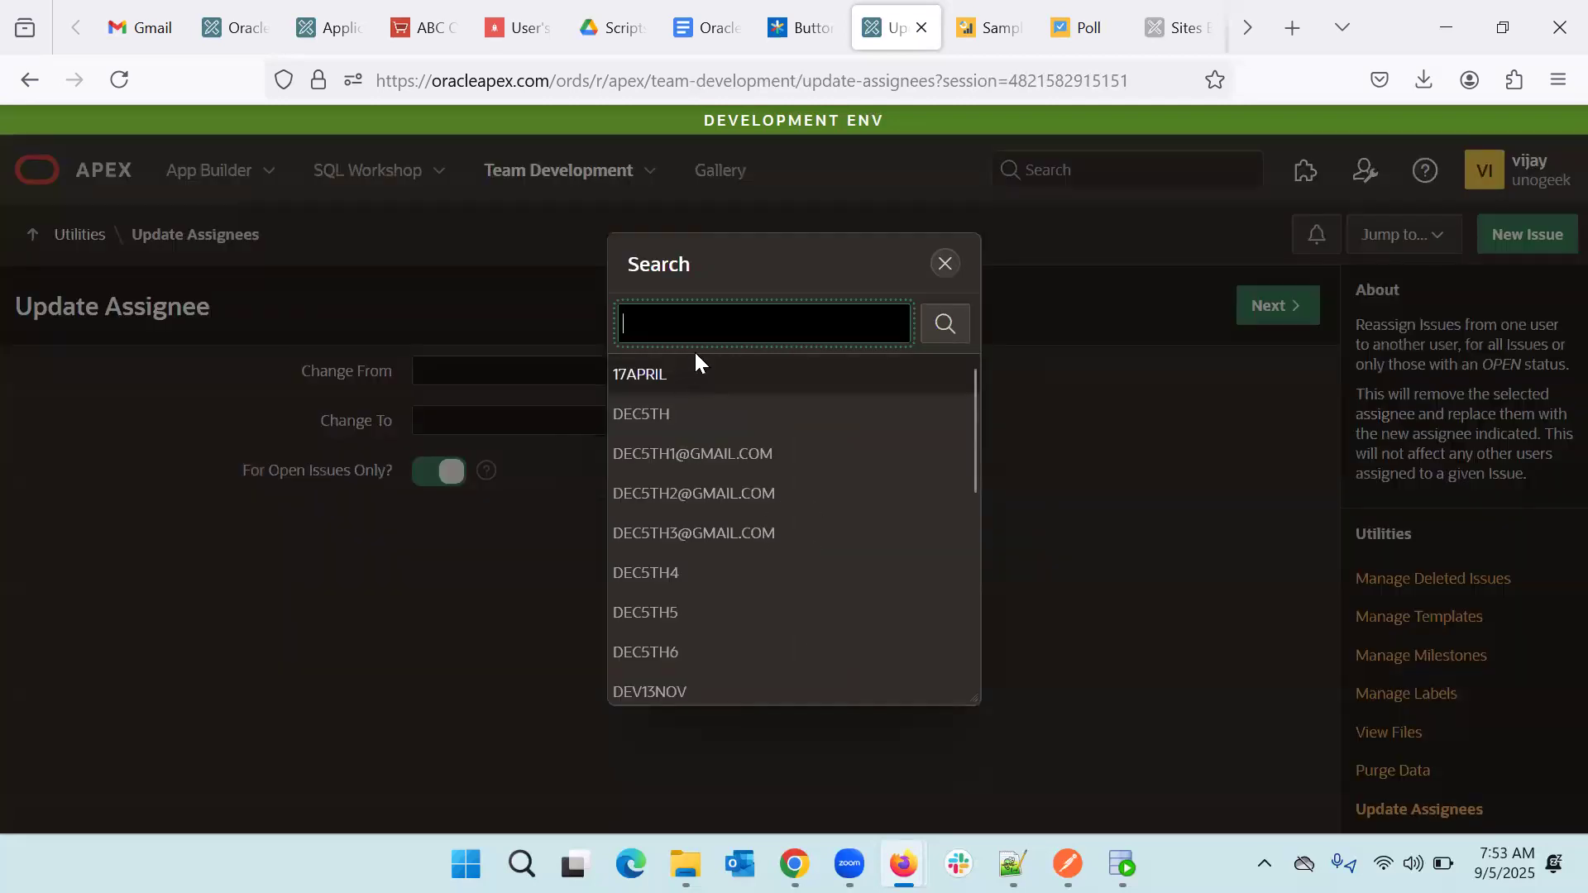
pyautogui.write('jay')
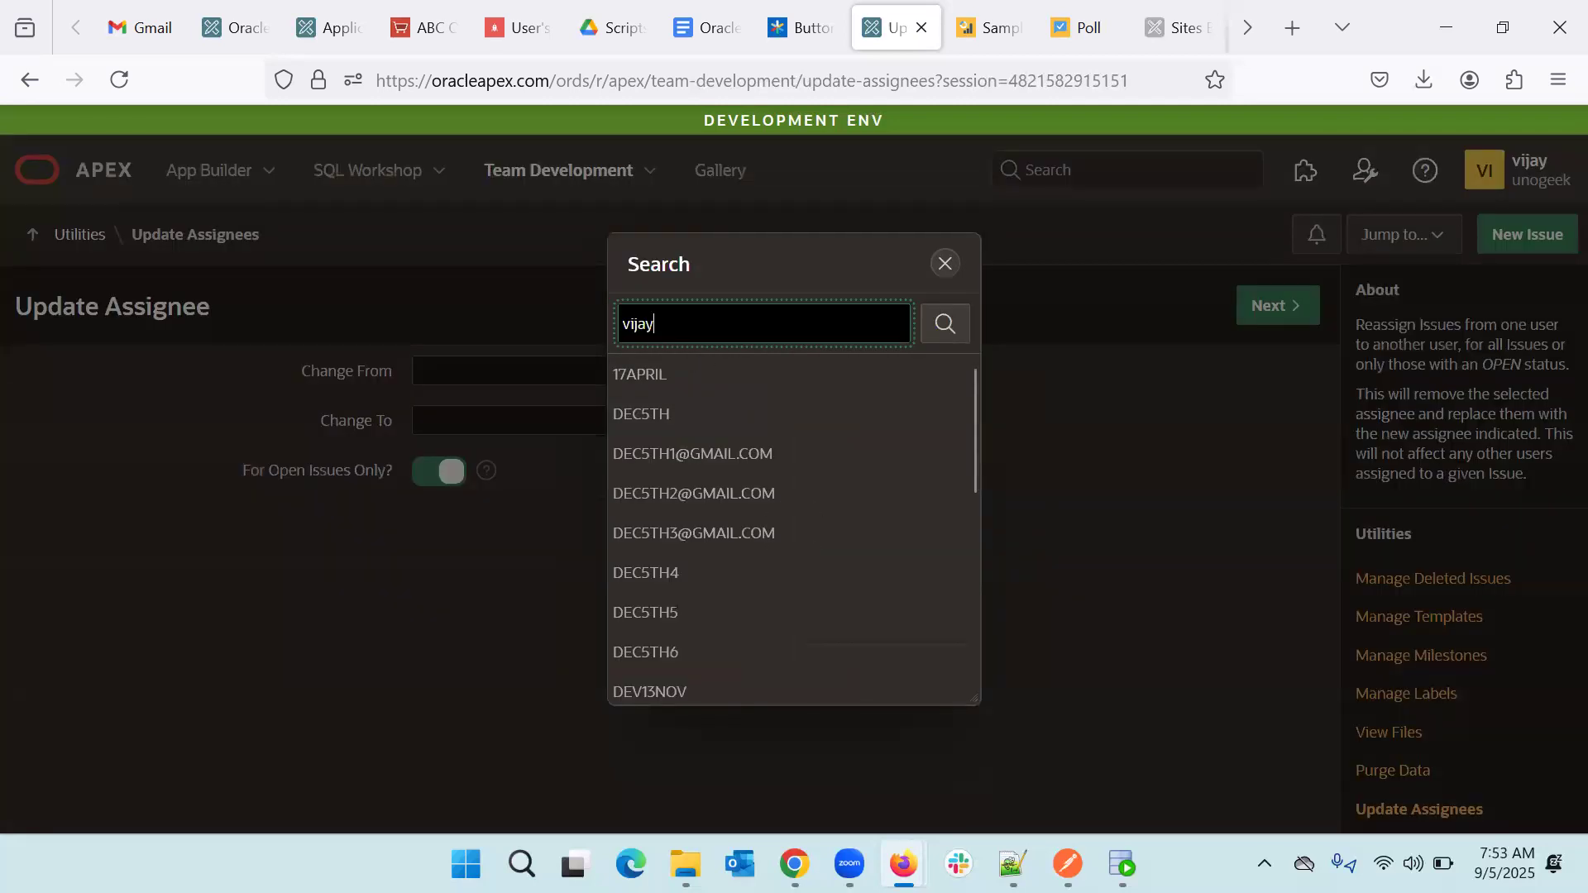
pyautogui.press('BackSpace')
pyautogui.press('BackSpace')
pyautogui.press('BackSpace')
pyautogui.press('BackSpace')
pyautogui.press('BackSpace')
pyautogui.write('devloper')
pyautogui.press('BackSpace')
pyautogui.press('BackSpace')
pyautogui.press('BackSpace')
pyautogui.press('BackSpace')
pyautogui.click(945, 263)
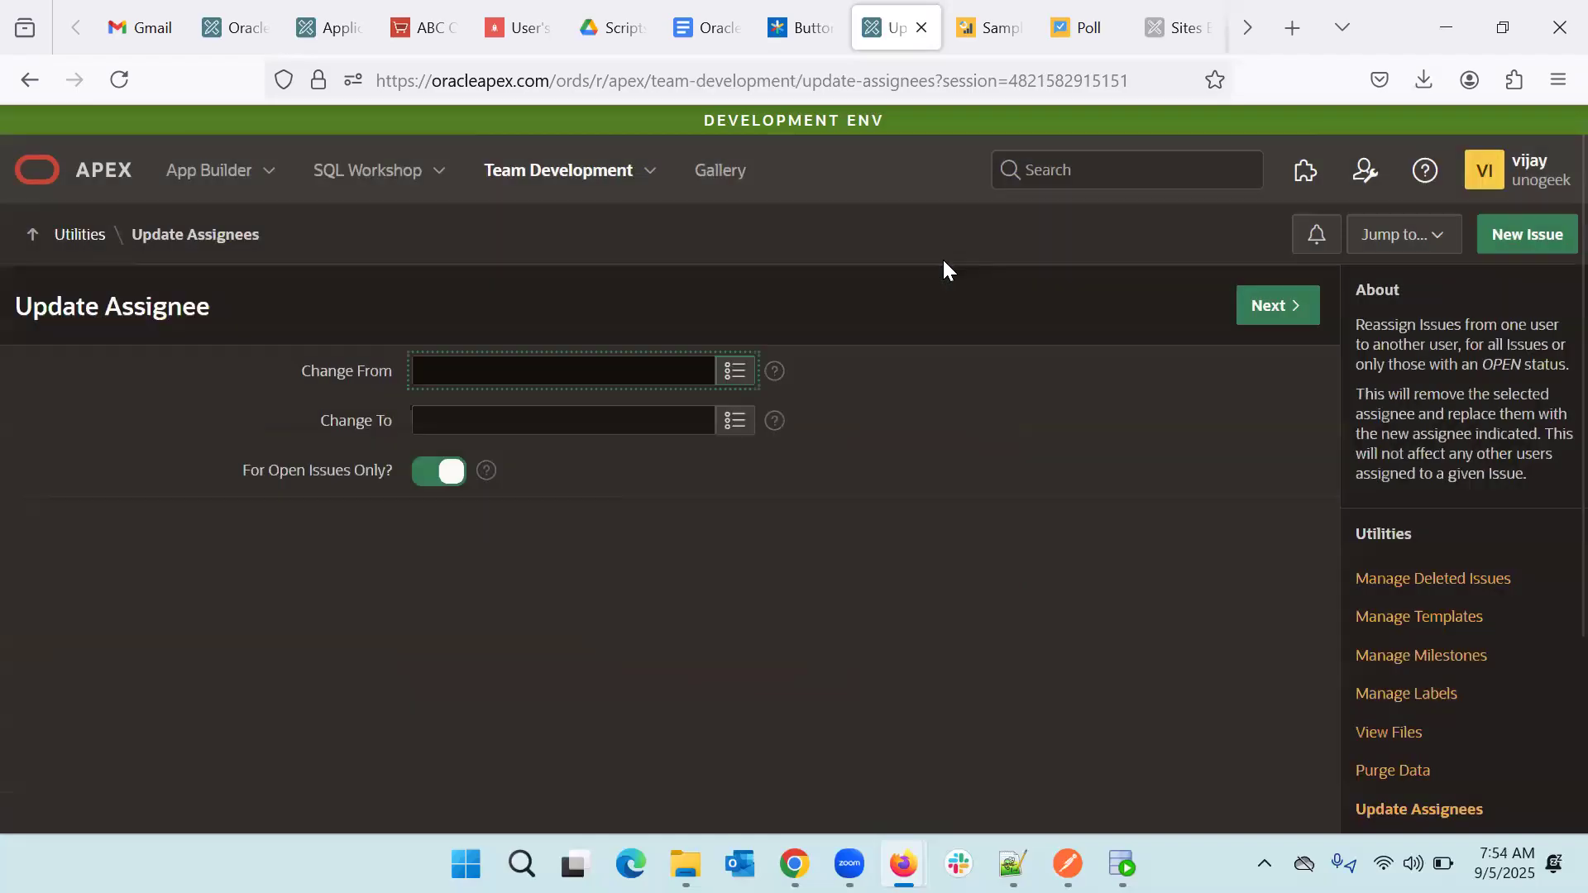
# - Reopen the Home Page Not Working issue by bulk-updating its status to Open
pyautogui.click(546, 182)
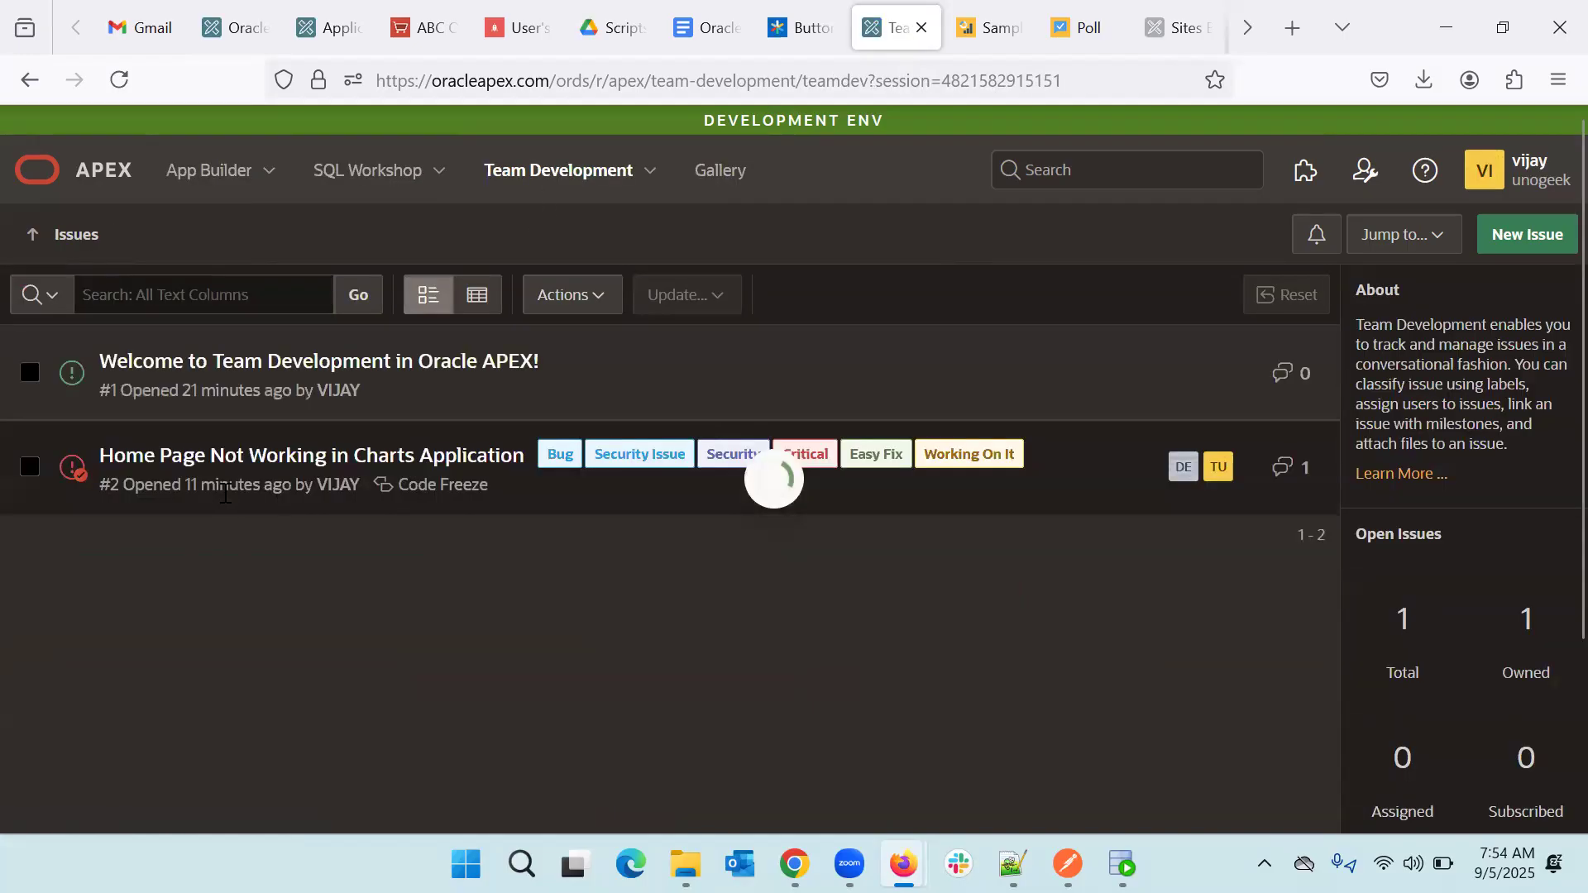
pyautogui.click(29, 470)
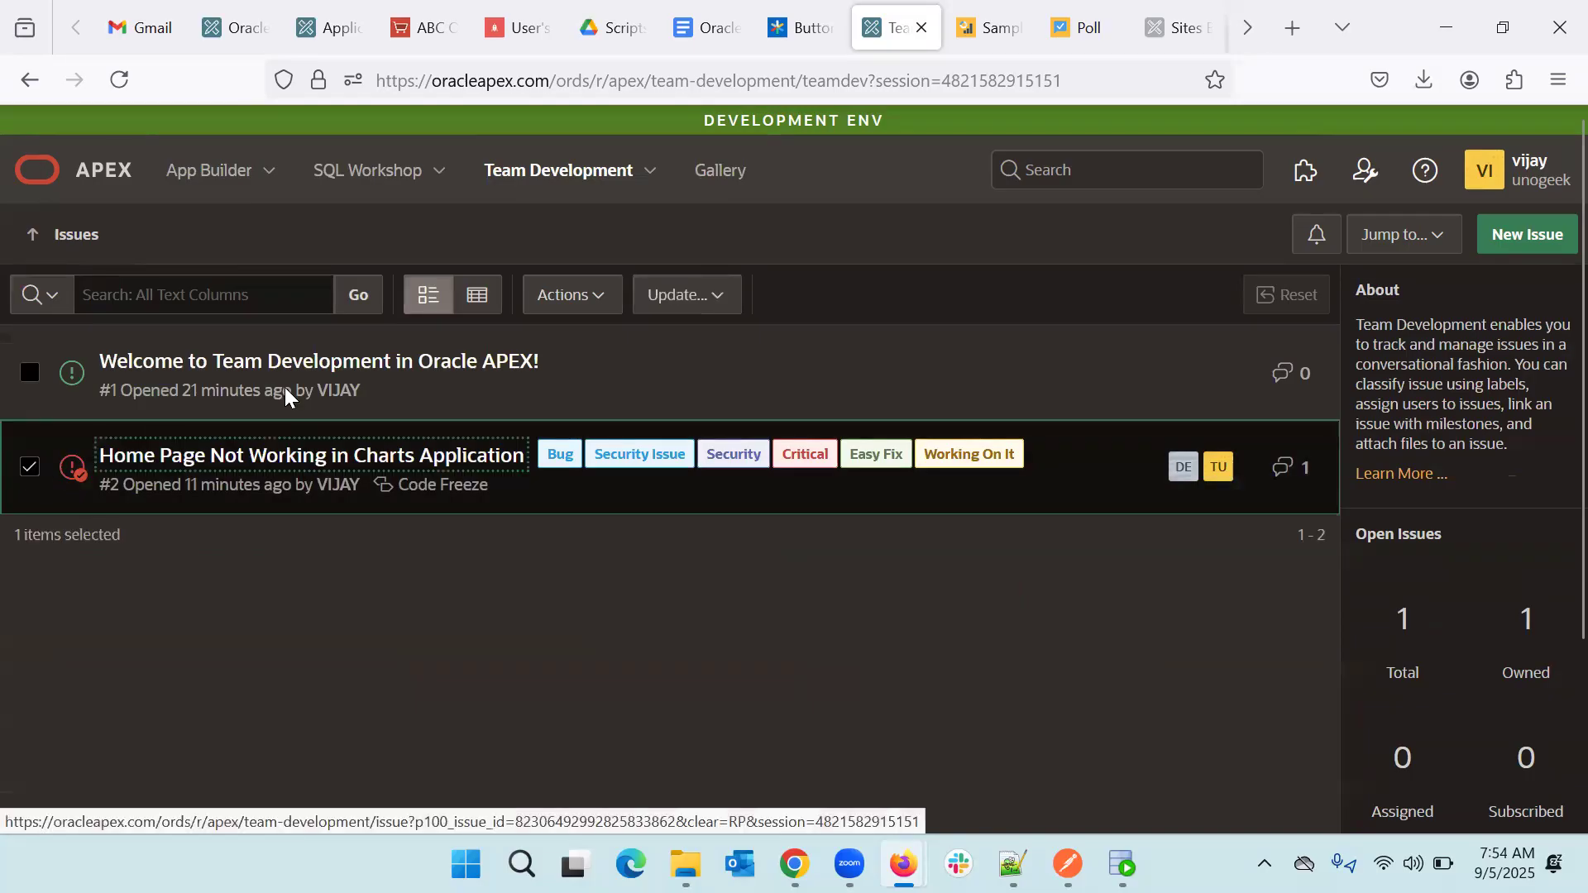
pyautogui.click(713, 302)
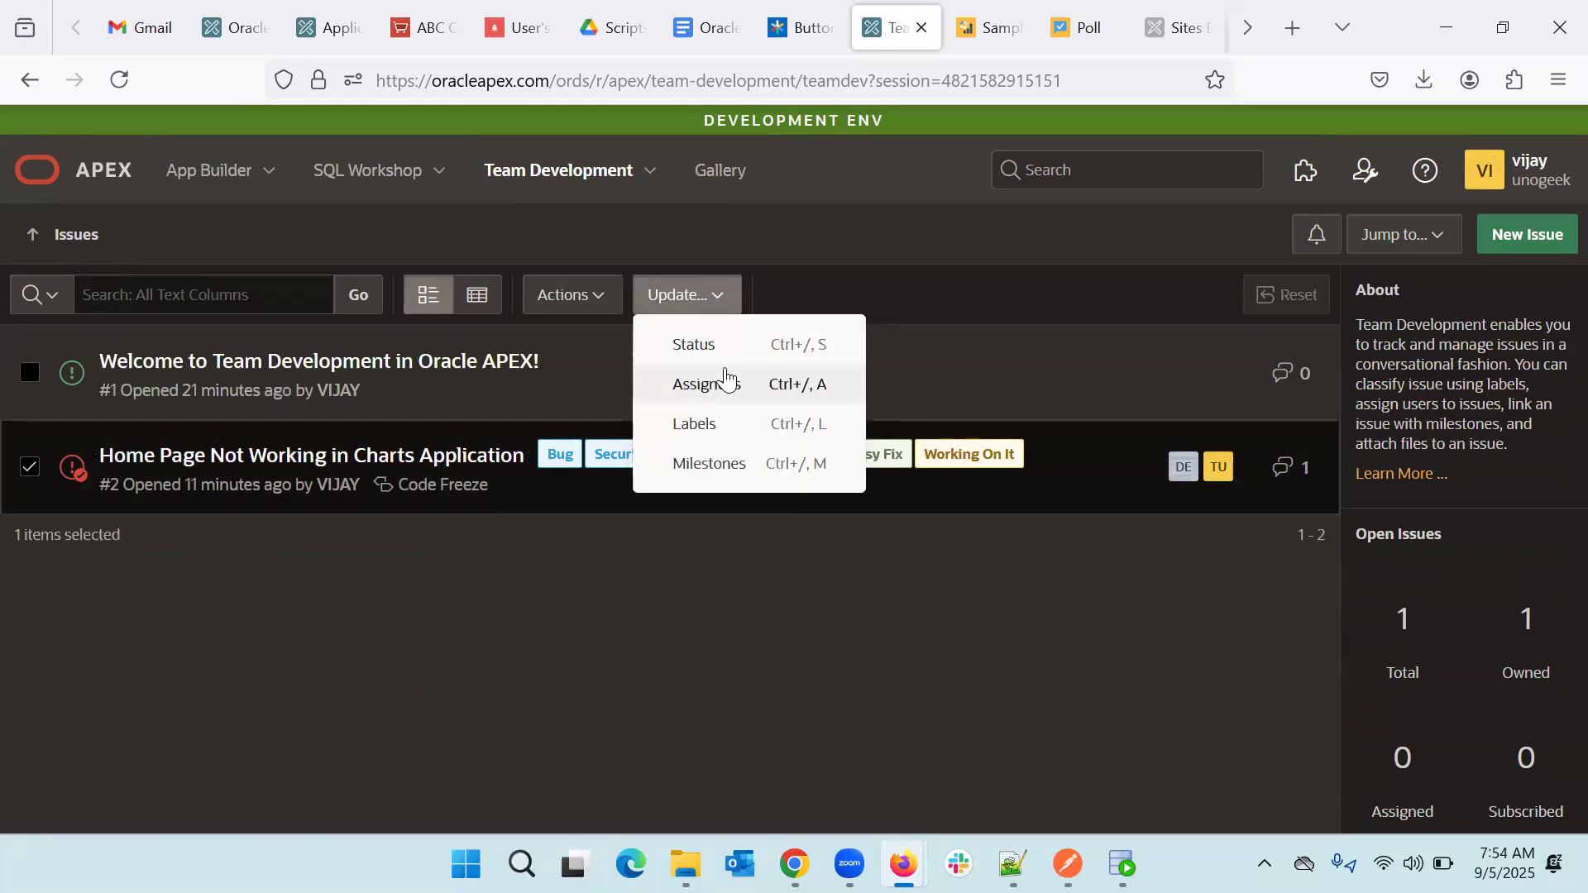
pyautogui.click(756, 350)
pyautogui.click(767, 388)
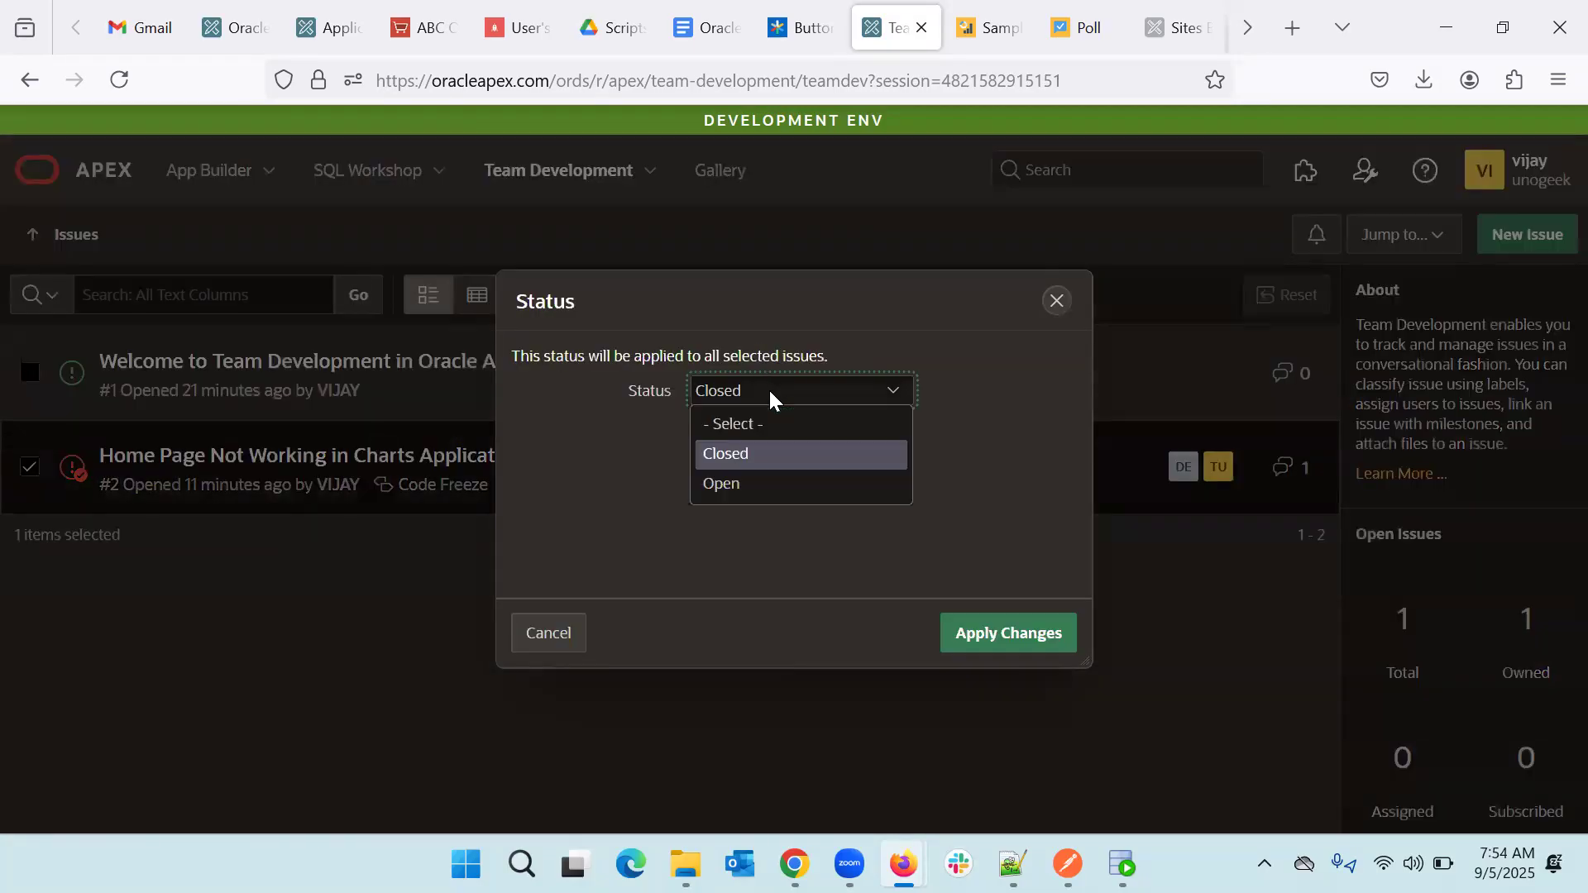
pyautogui.click(728, 480)
pyautogui.click(1023, 635)
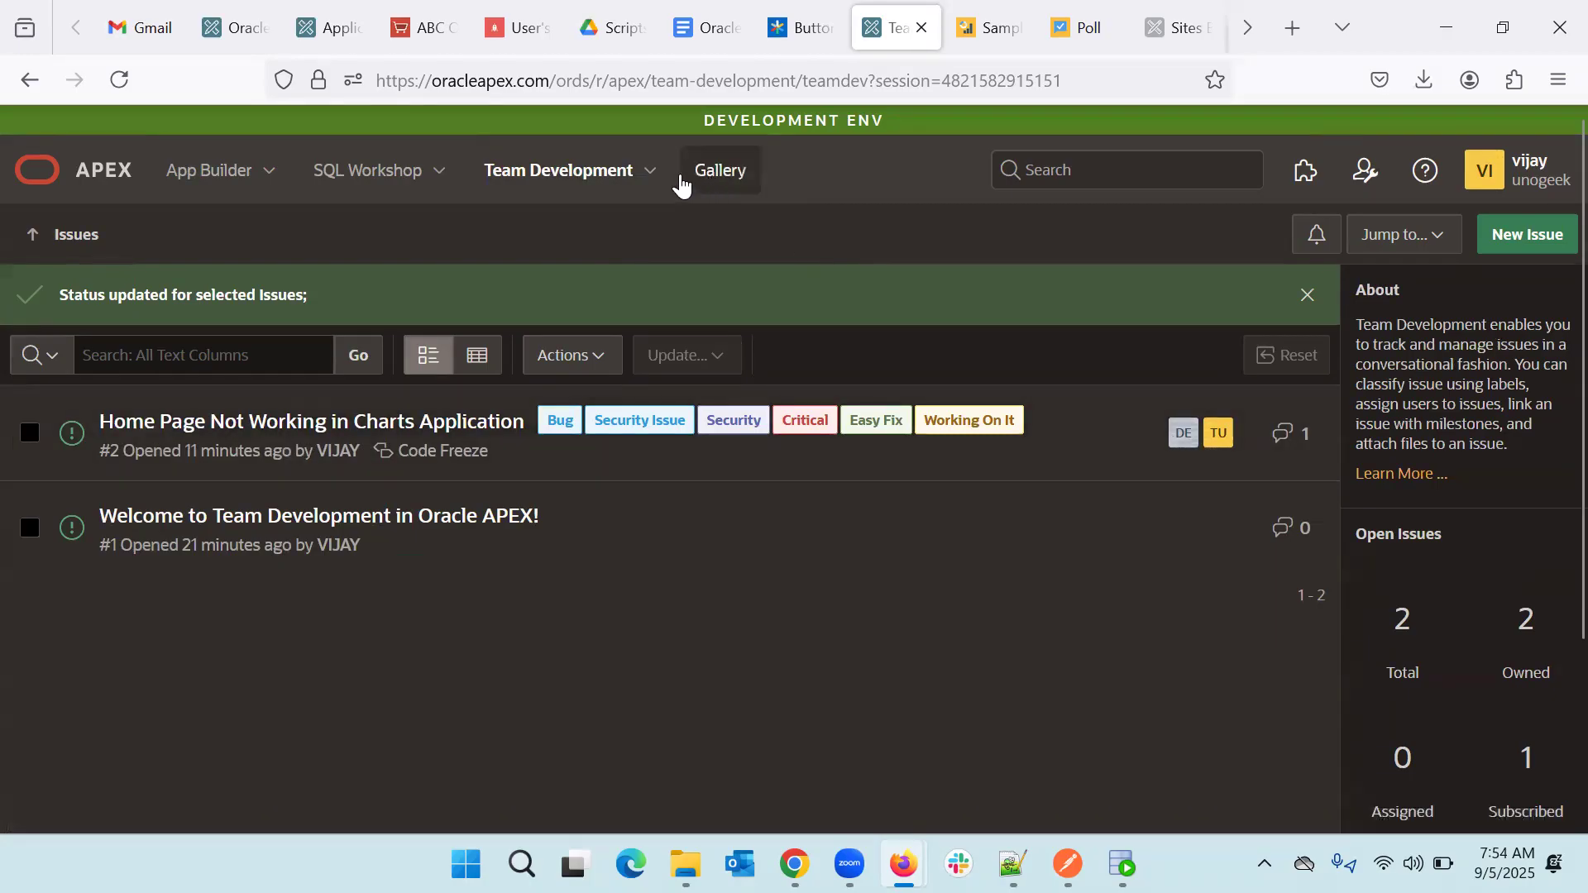
pyautogui.click(653, 172)
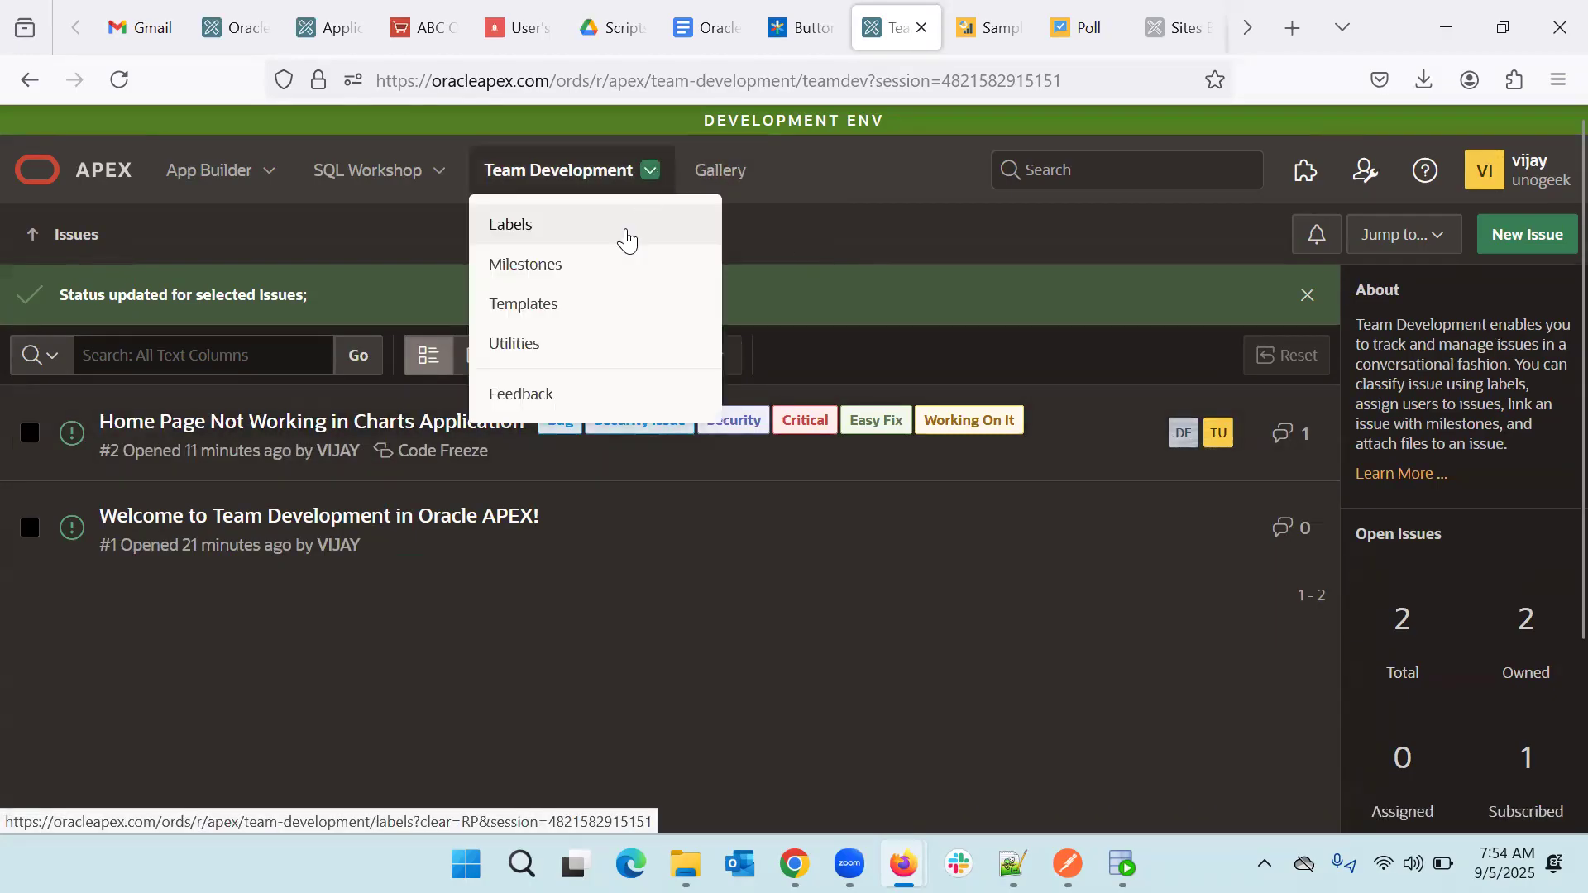
# - Use Update Assignees to move DEVELOPER's open issue #2 over to VIJAY
pyautogui.click(569, 341)
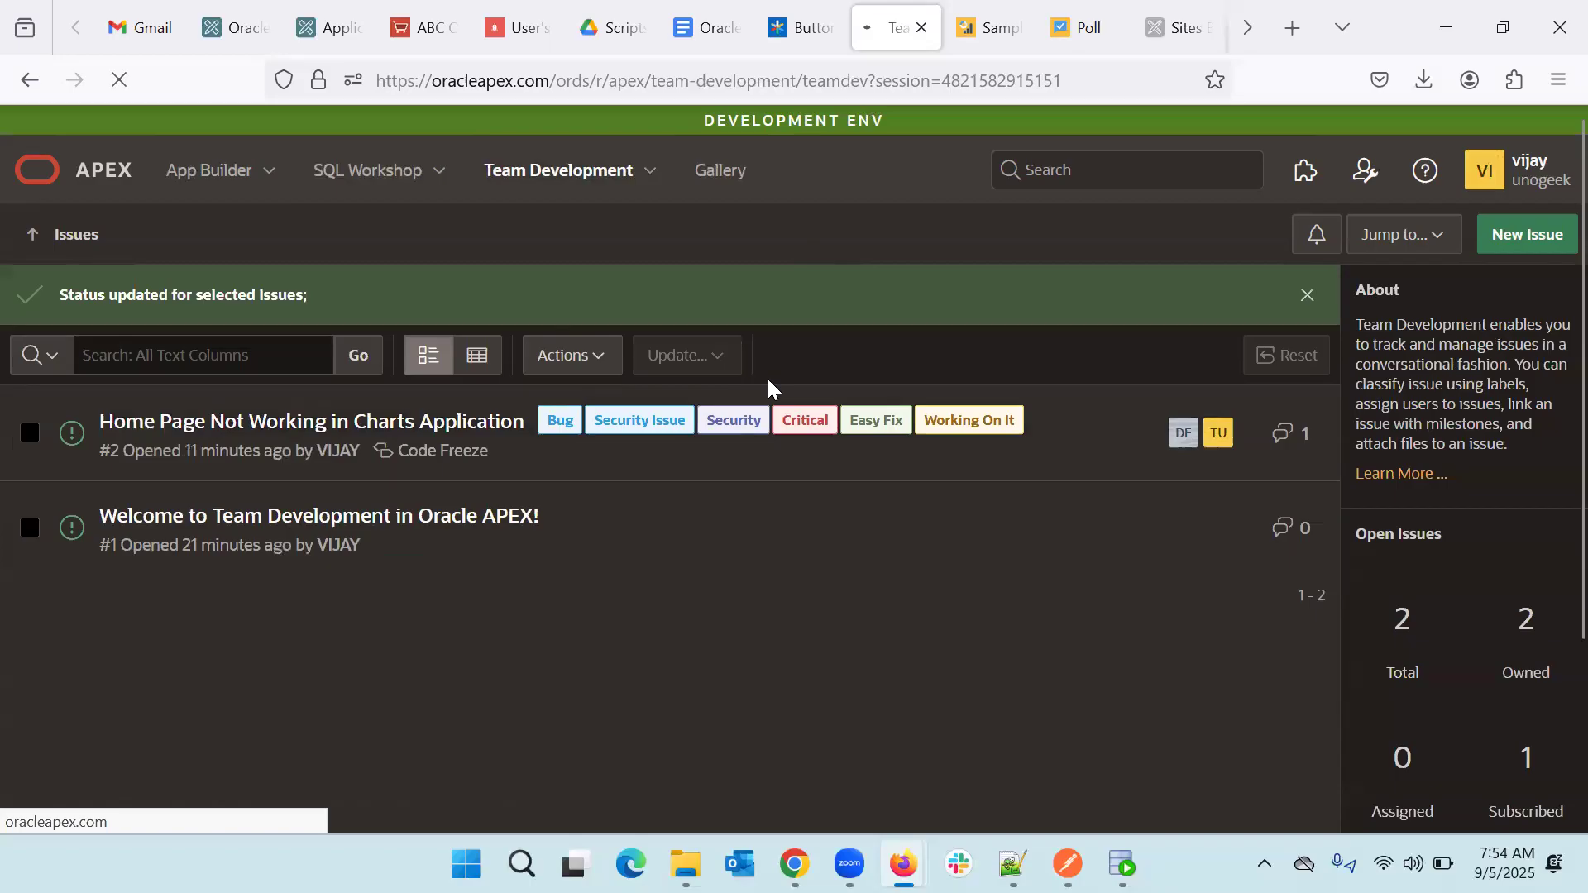
pyautogui.click(374, 619)
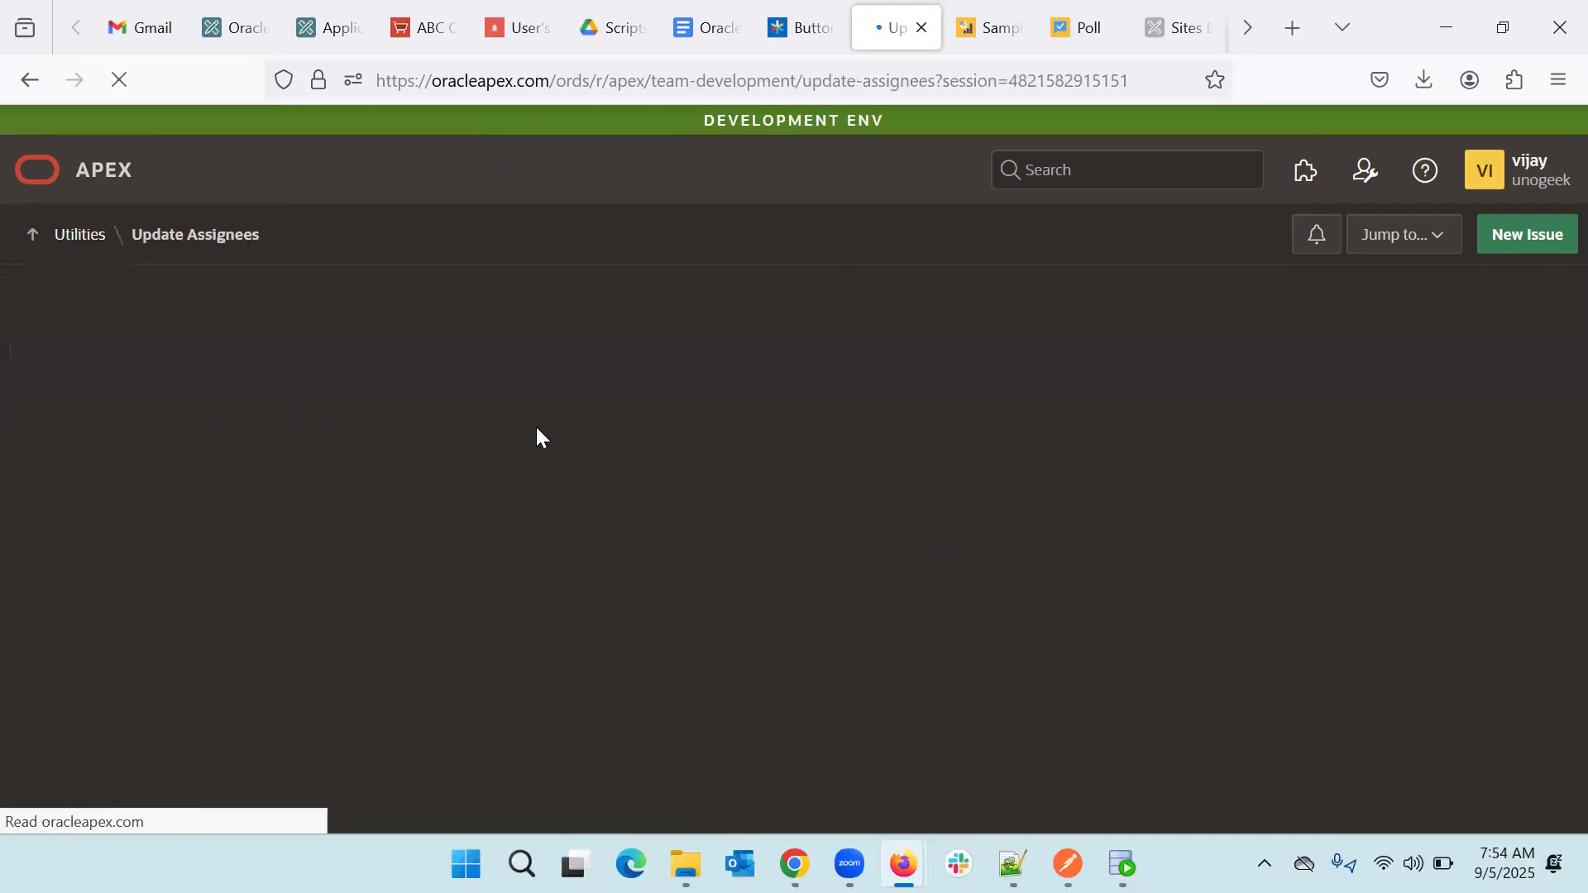
pyautogui.click(750, 373)
pyautogui.write('developer')
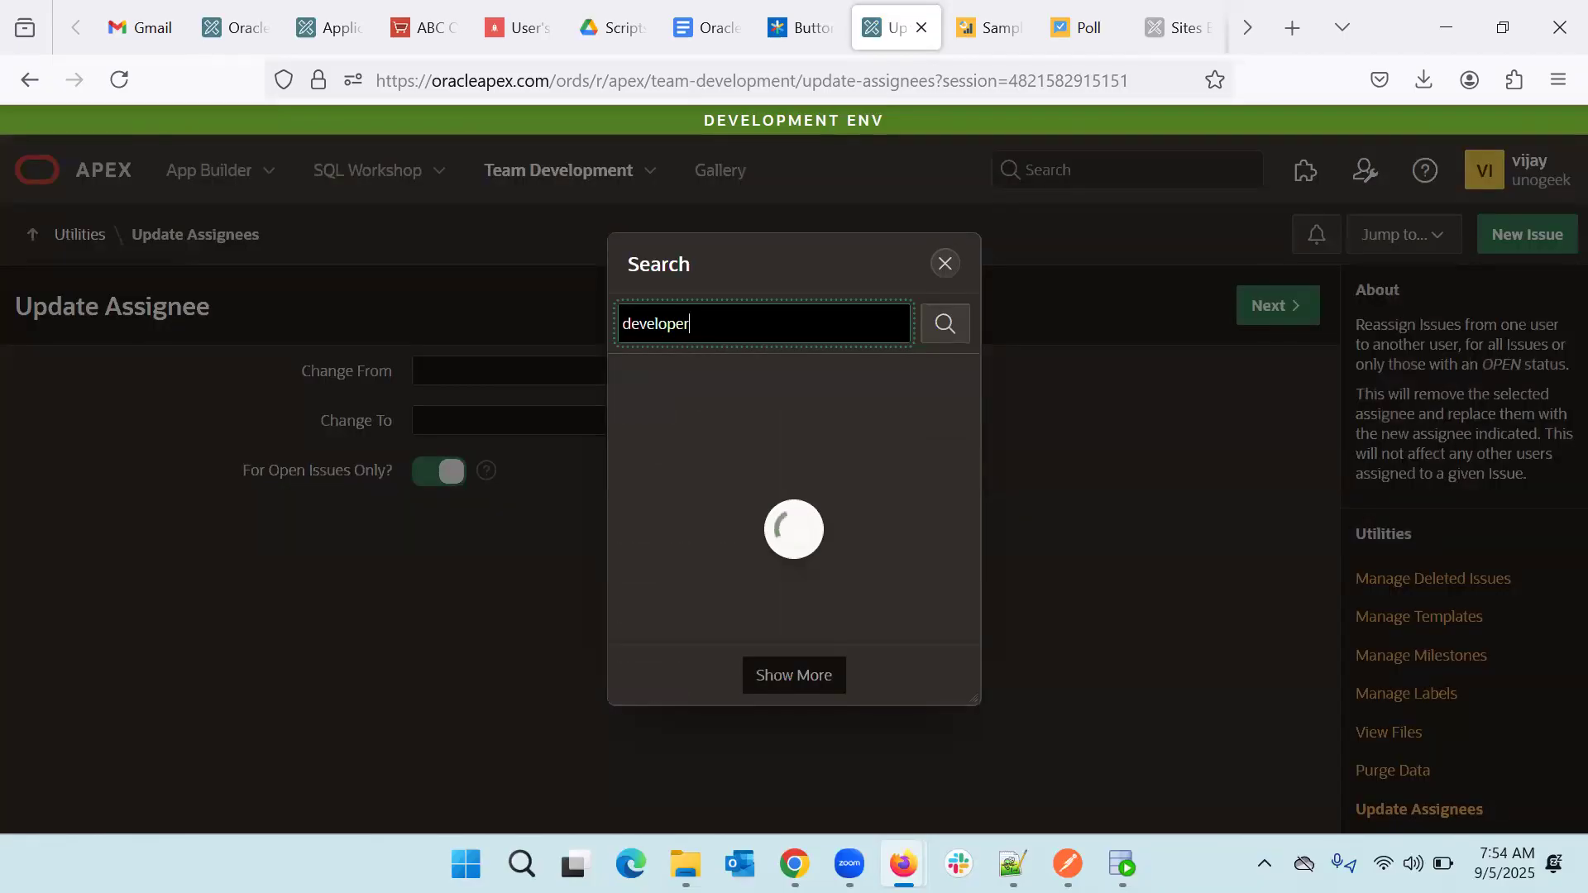
pyautogui.click(656, 369)
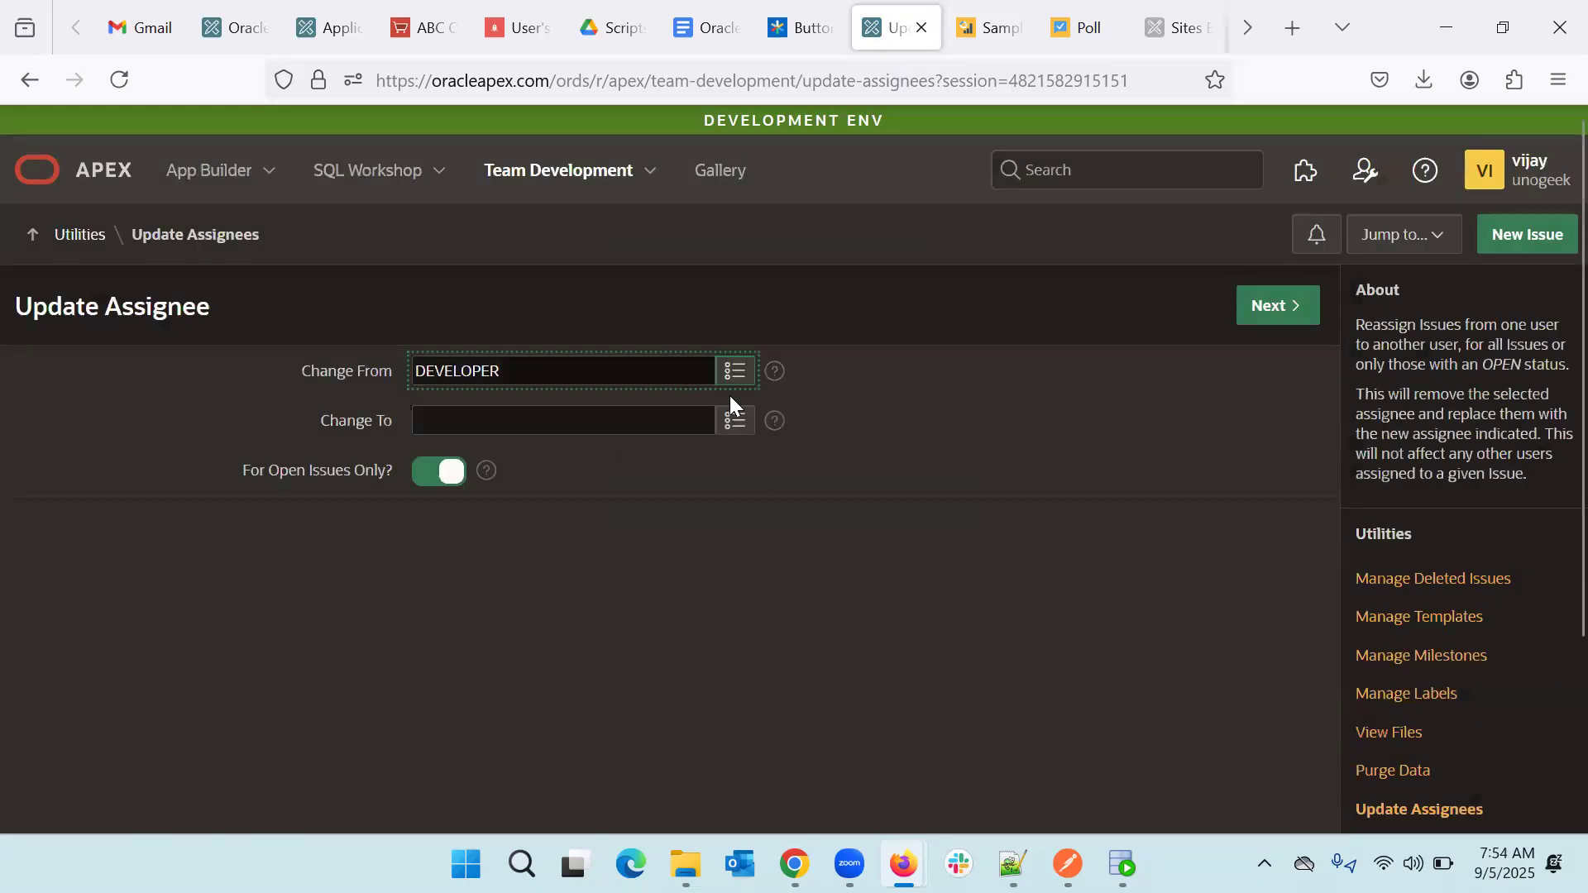
pyautogui.click(738, 420)
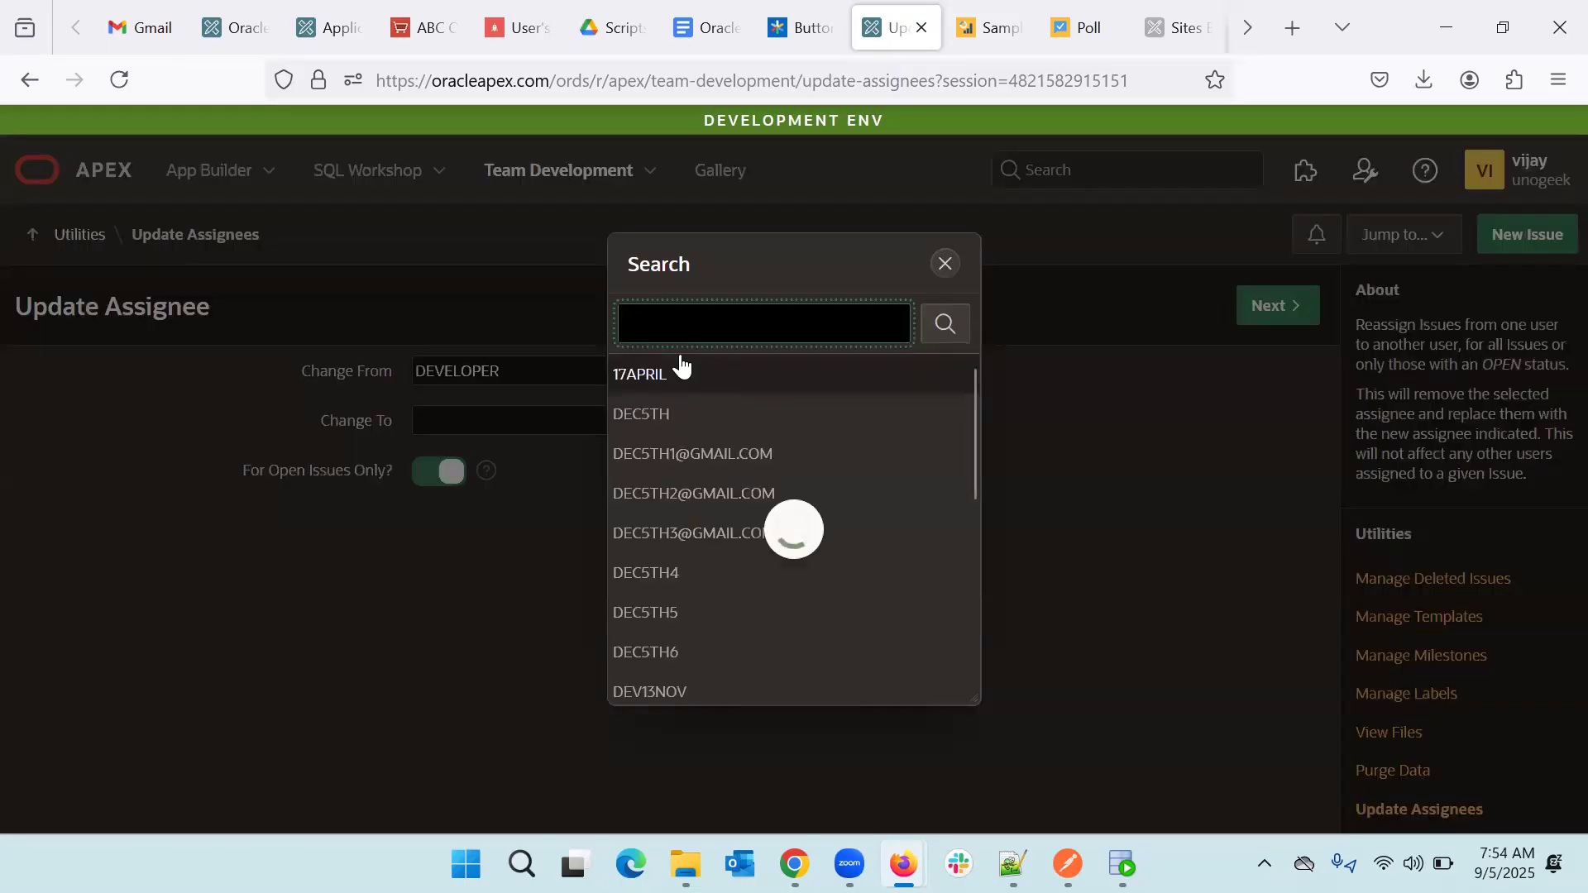
pyautogui.write('vijay')
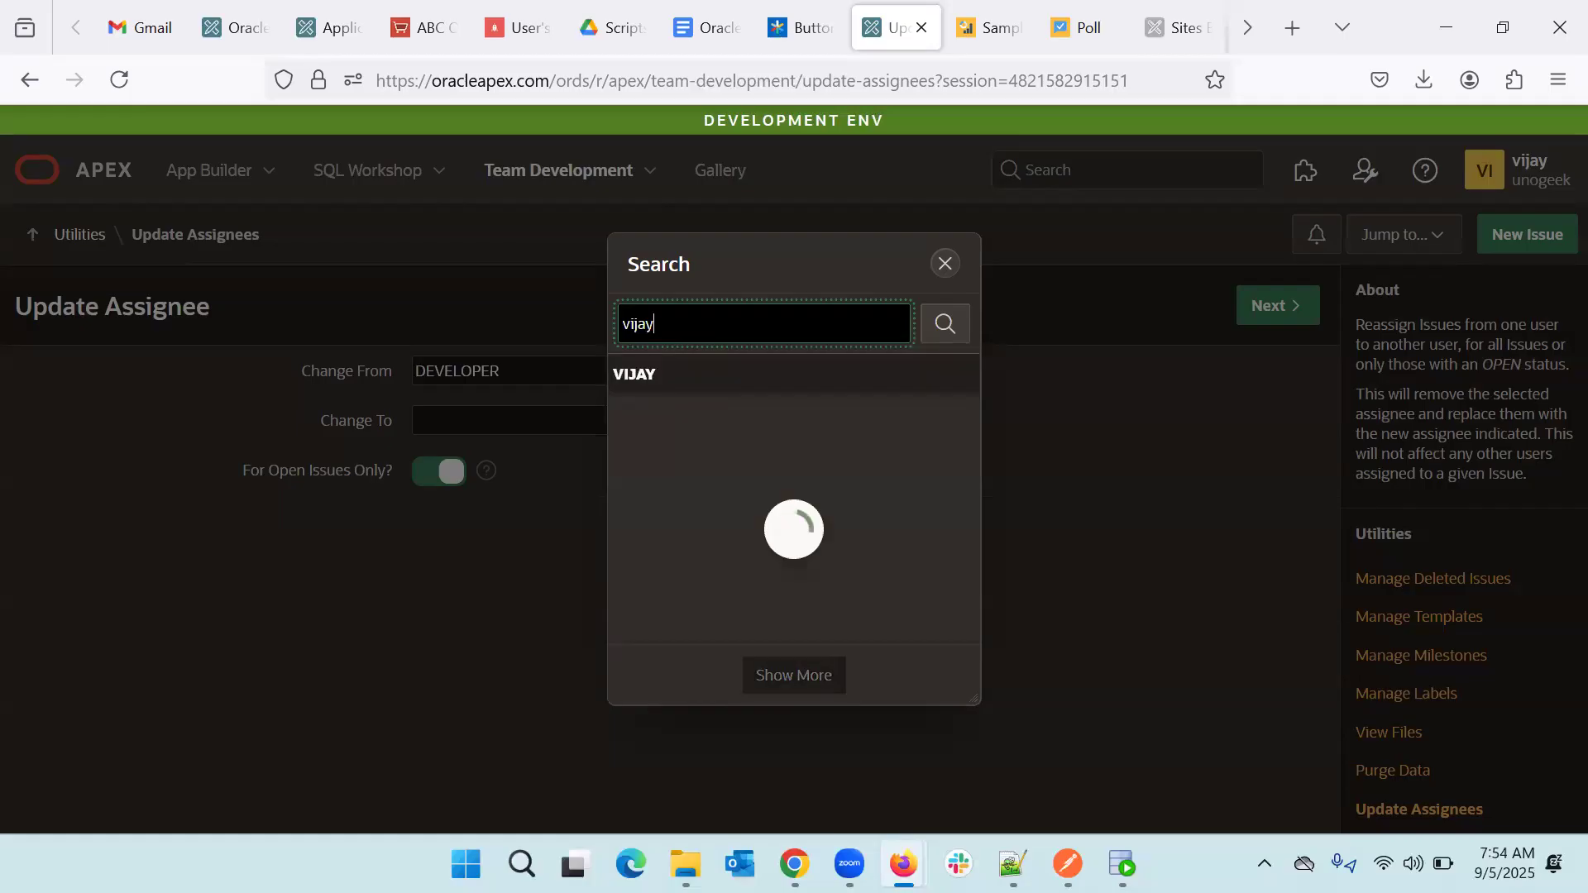
pyautogui.click(658, 377)
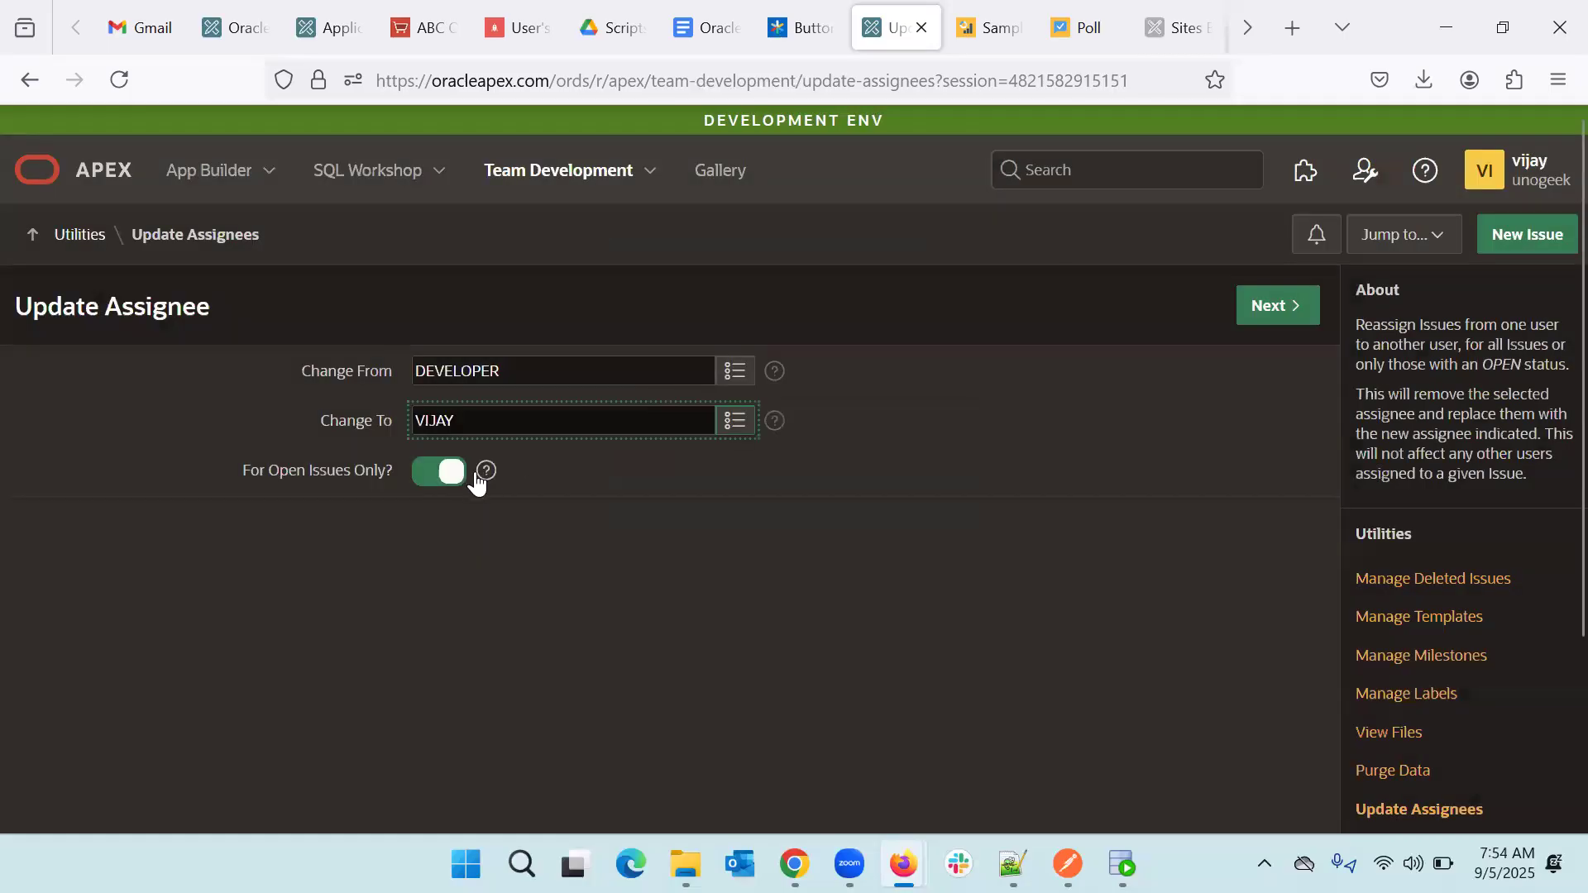
pyautogui.click(1274, 319)
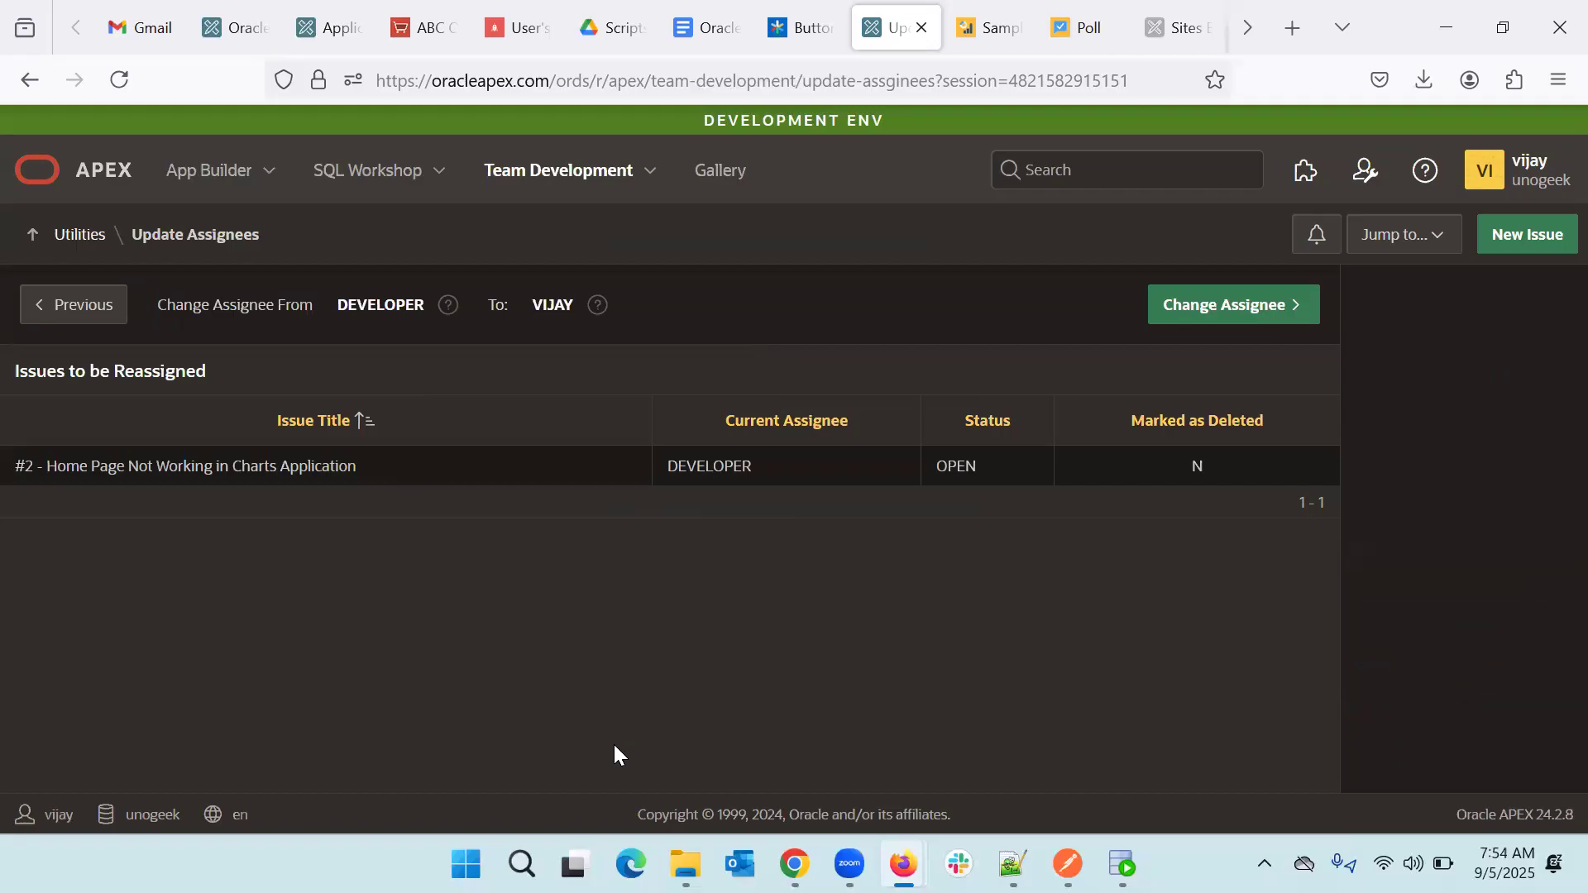
pyautogui.click(1220, 319)
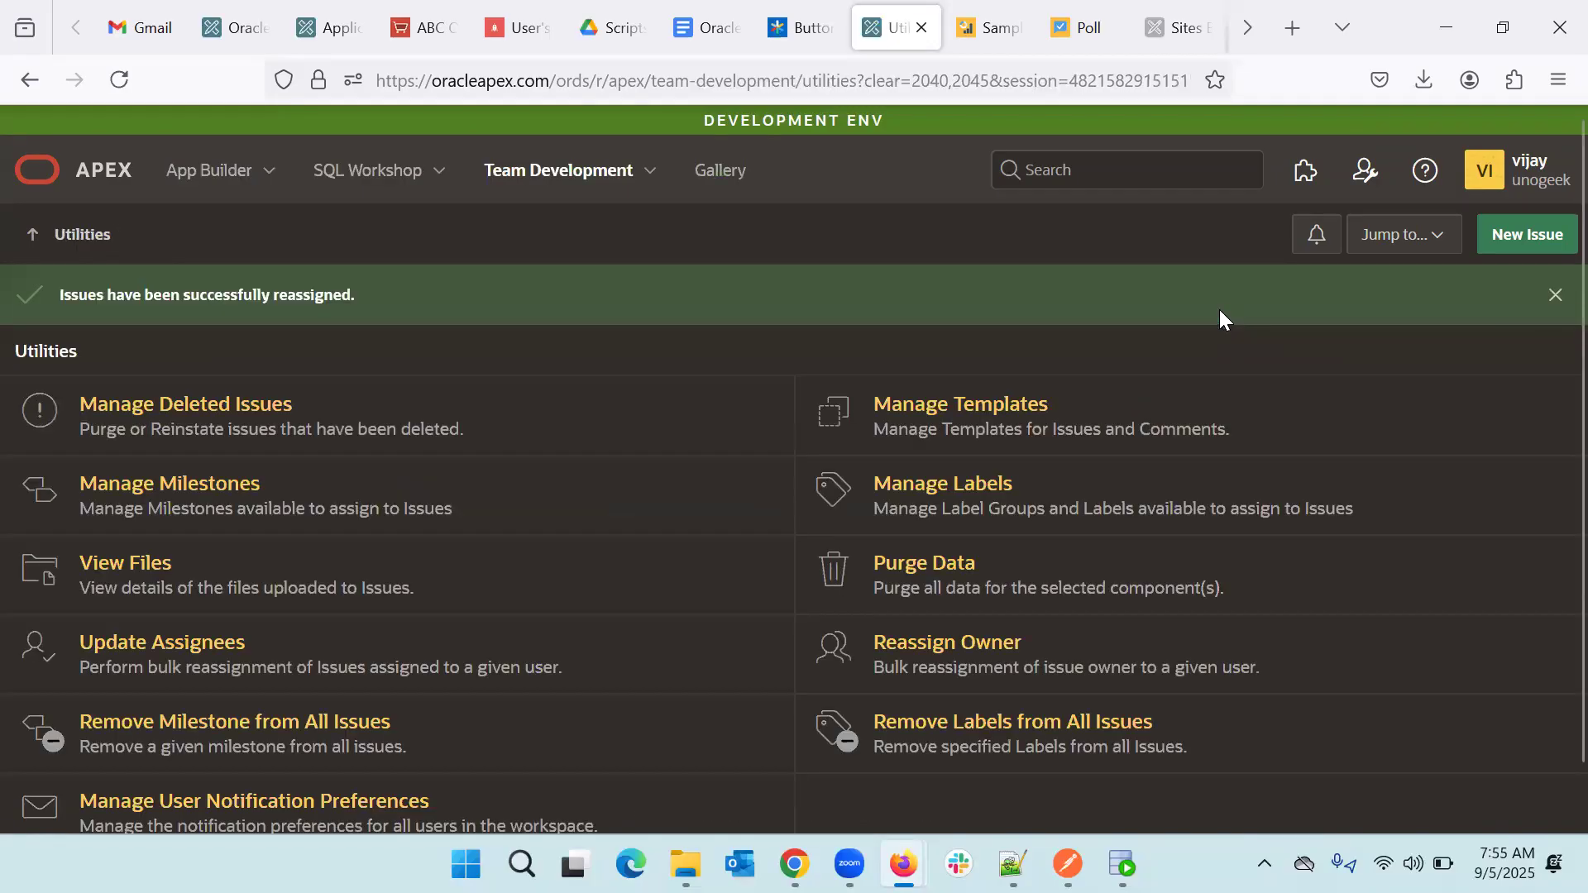
pyautogui.click(519, 177)
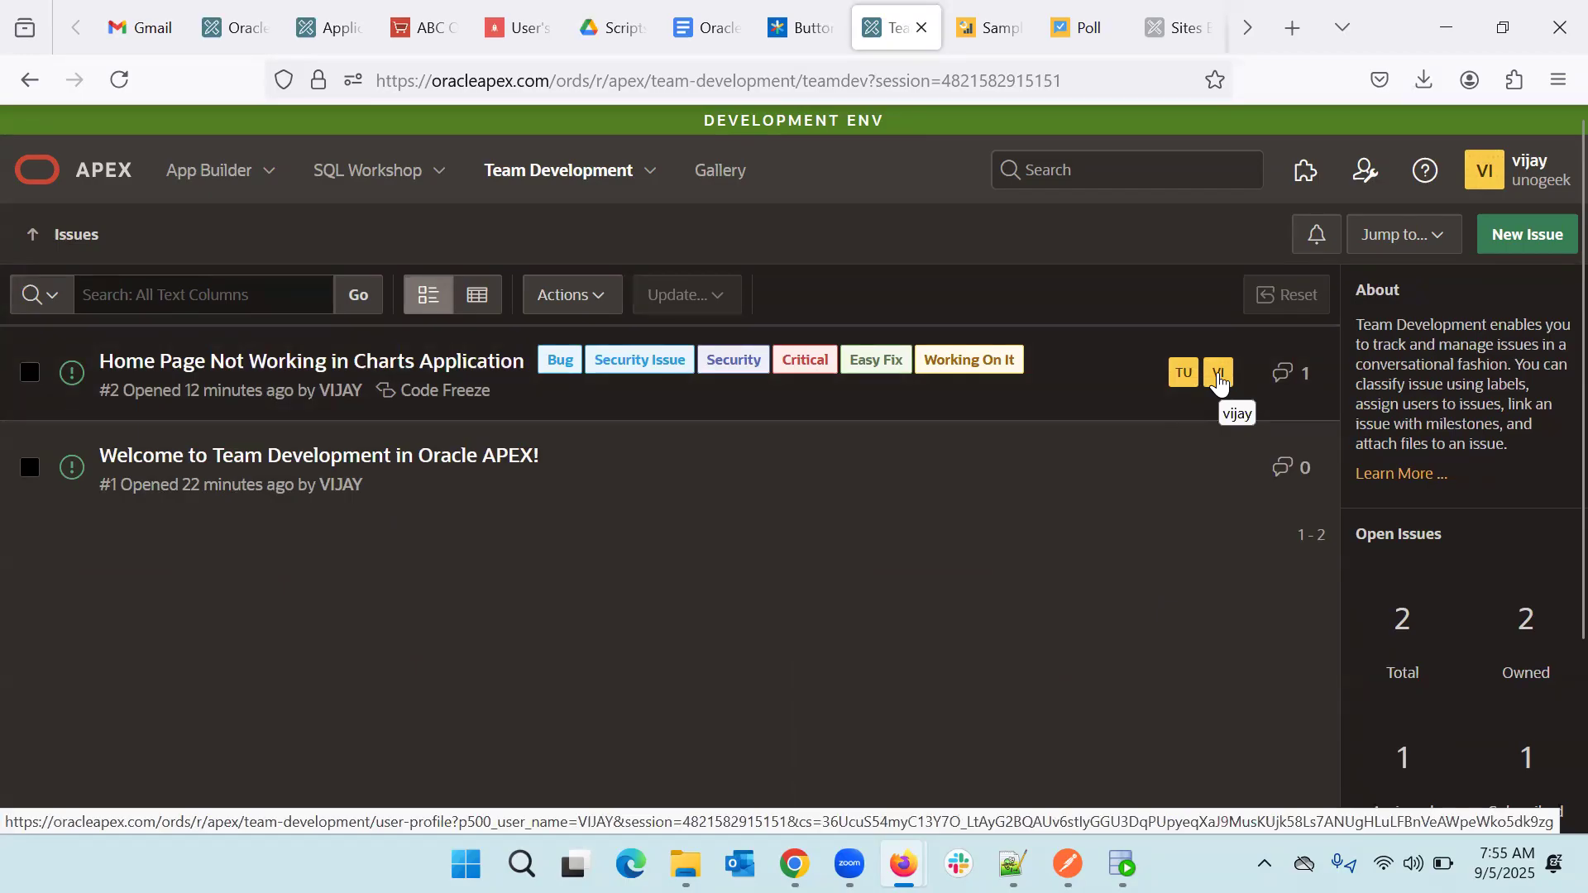
pyautogui.click(654, 188)
pyautogui.click(534, 343)
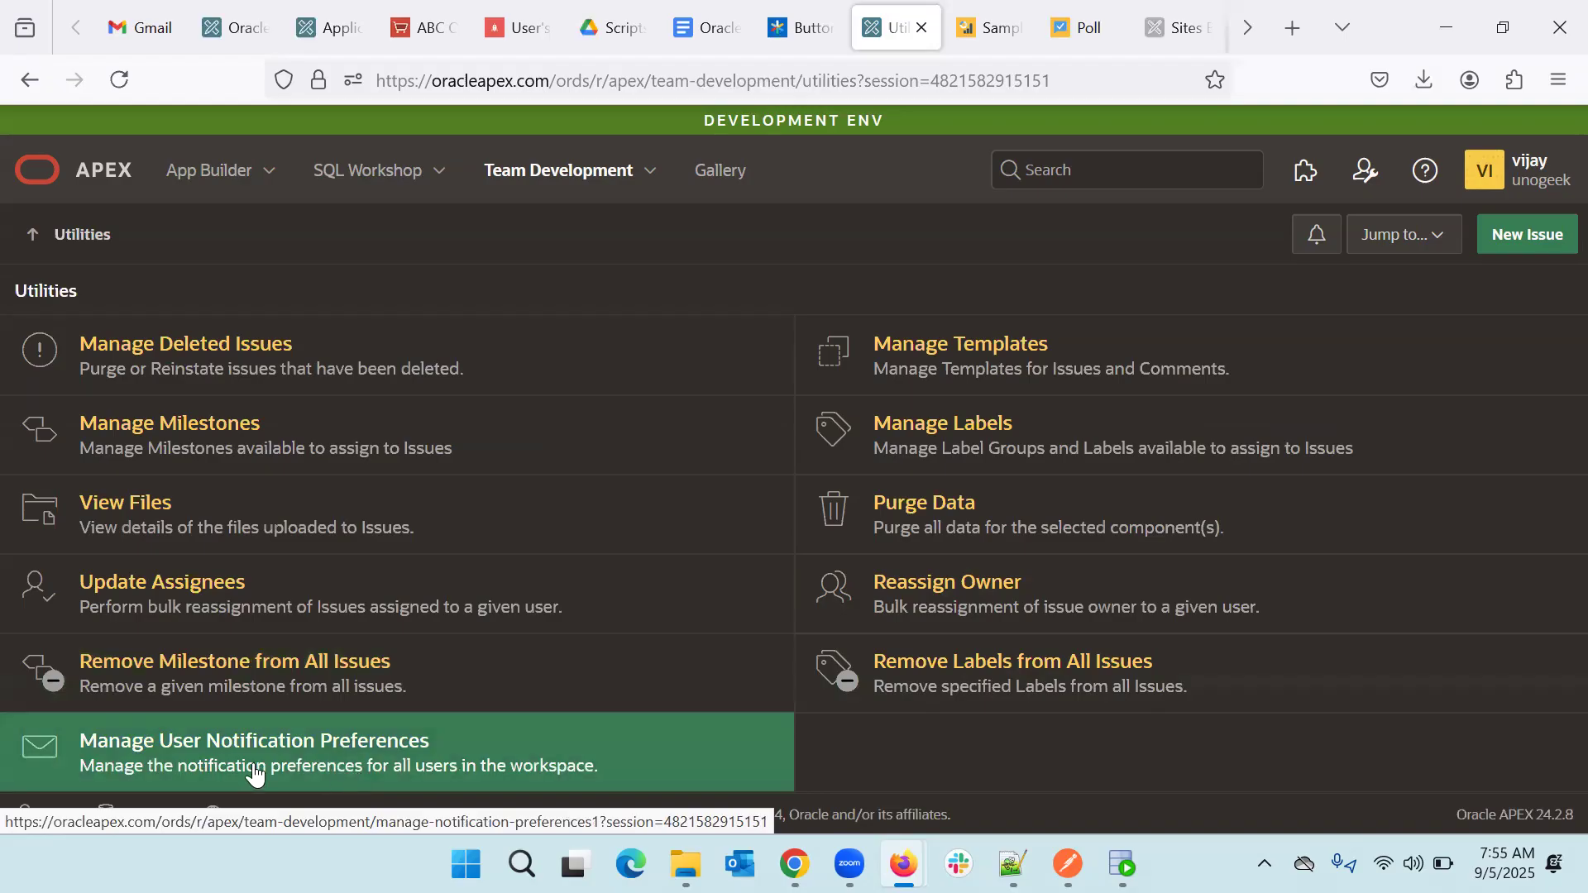
pyautogui.click(325, 769)
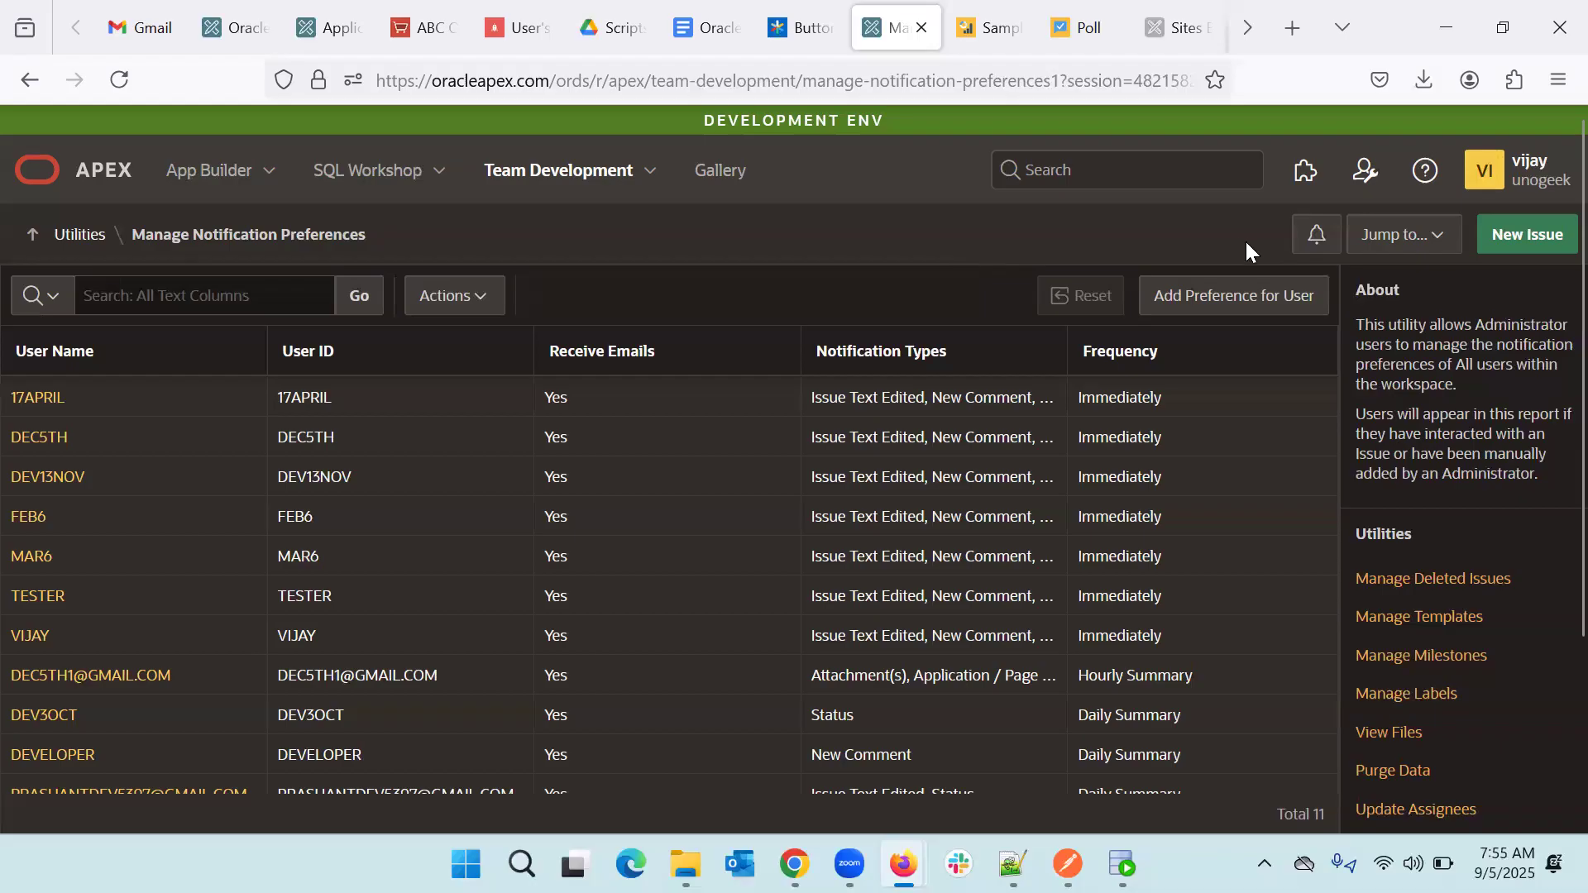
pyautogui.click(1319, 240)
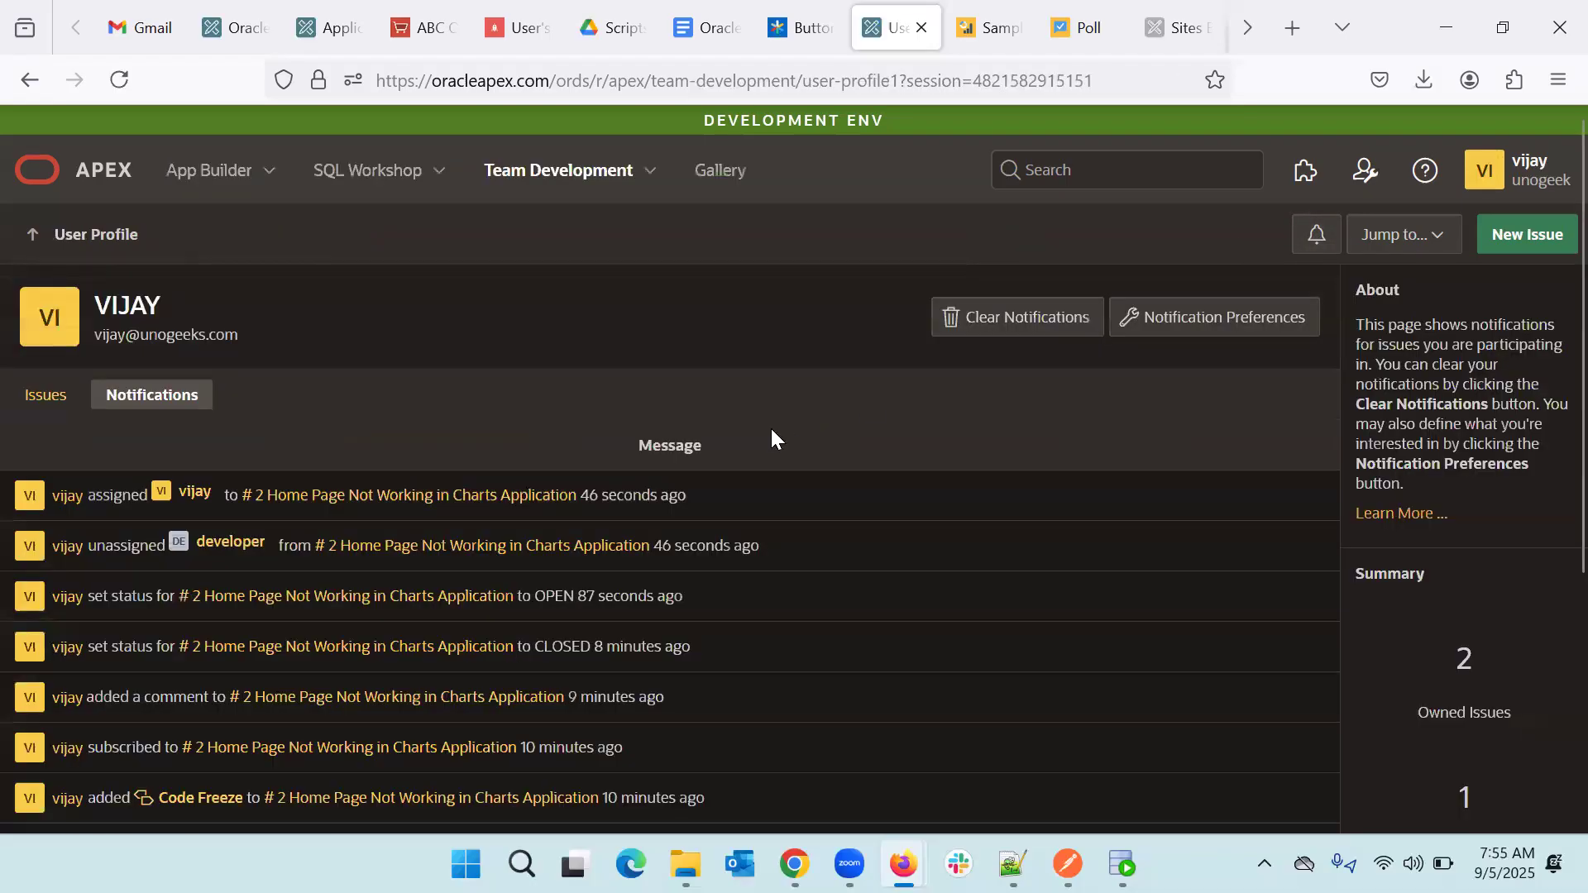
pyautogui.click(1191, 316)
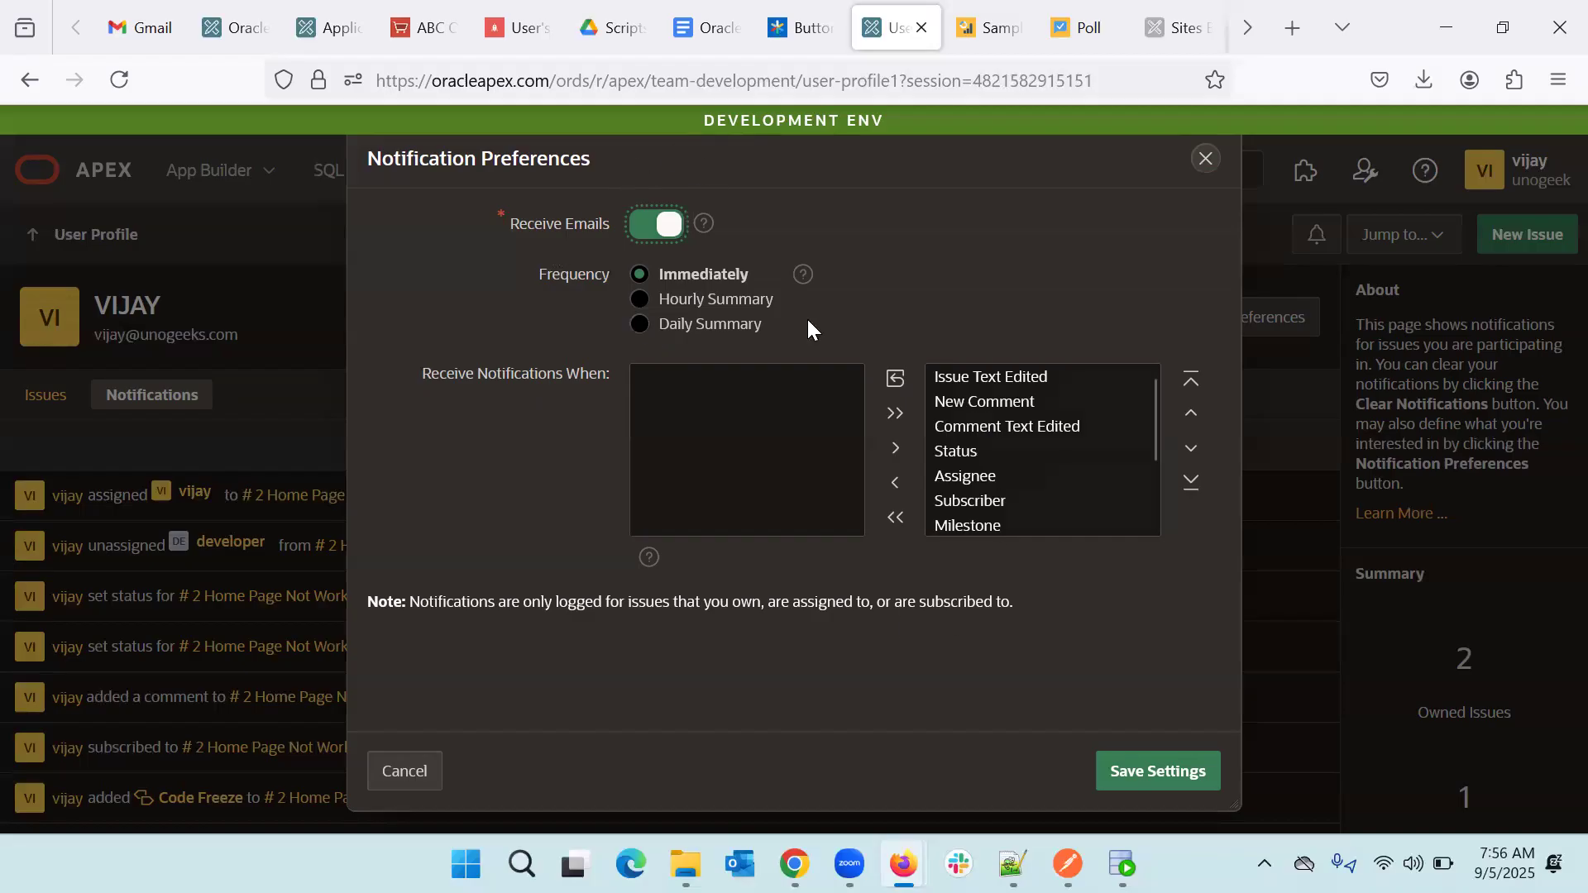
pyautogui.click(1201, 159)
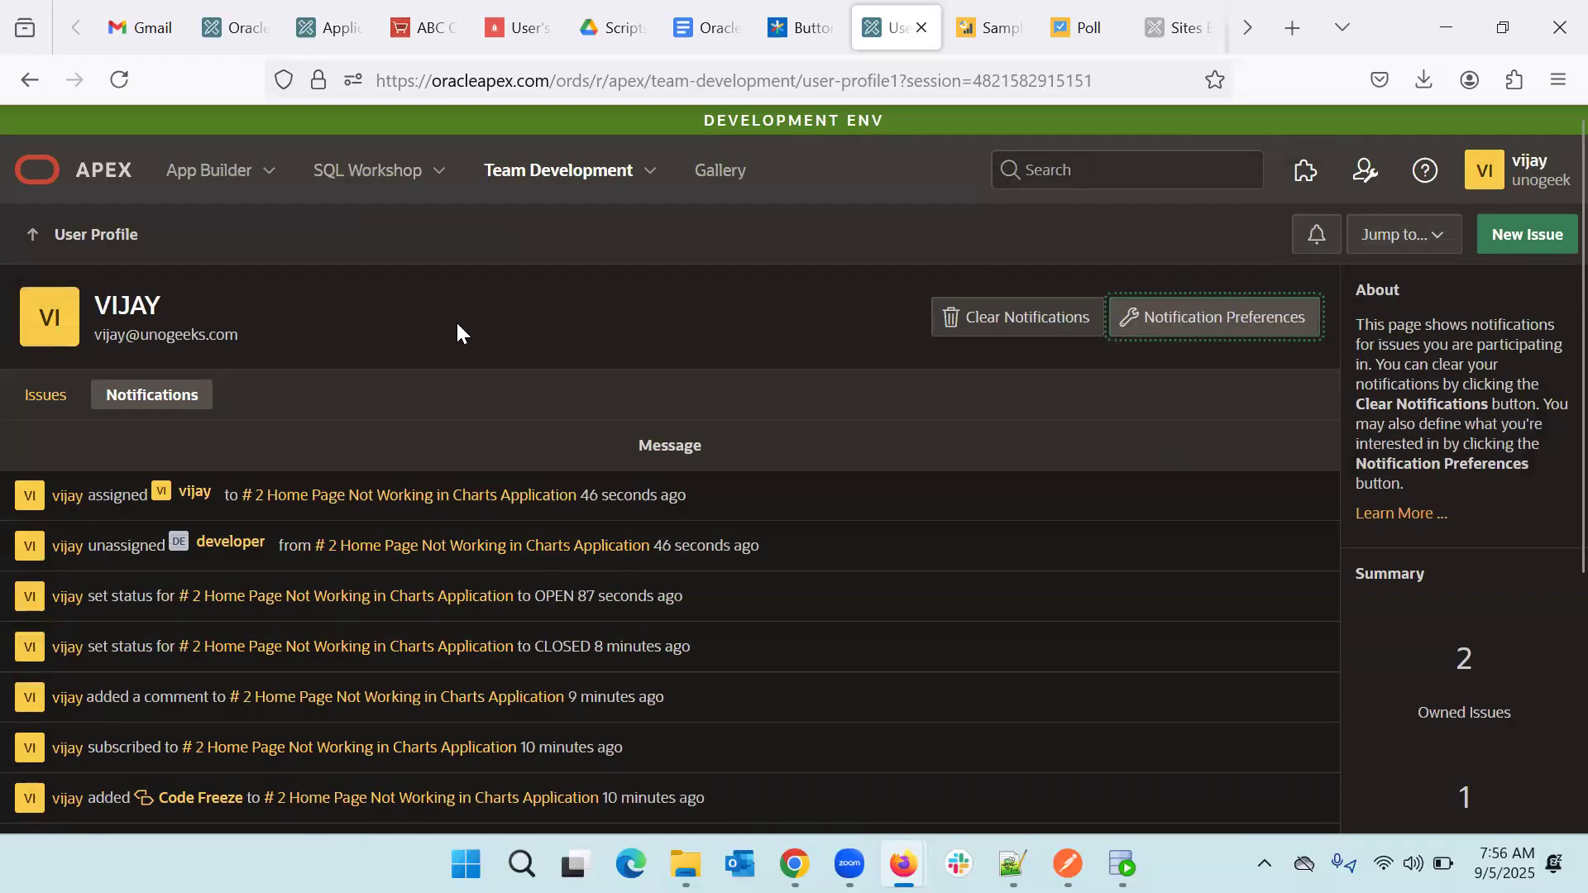
pyautogui.click(652, 183)
pyautogui.click(549, 344)
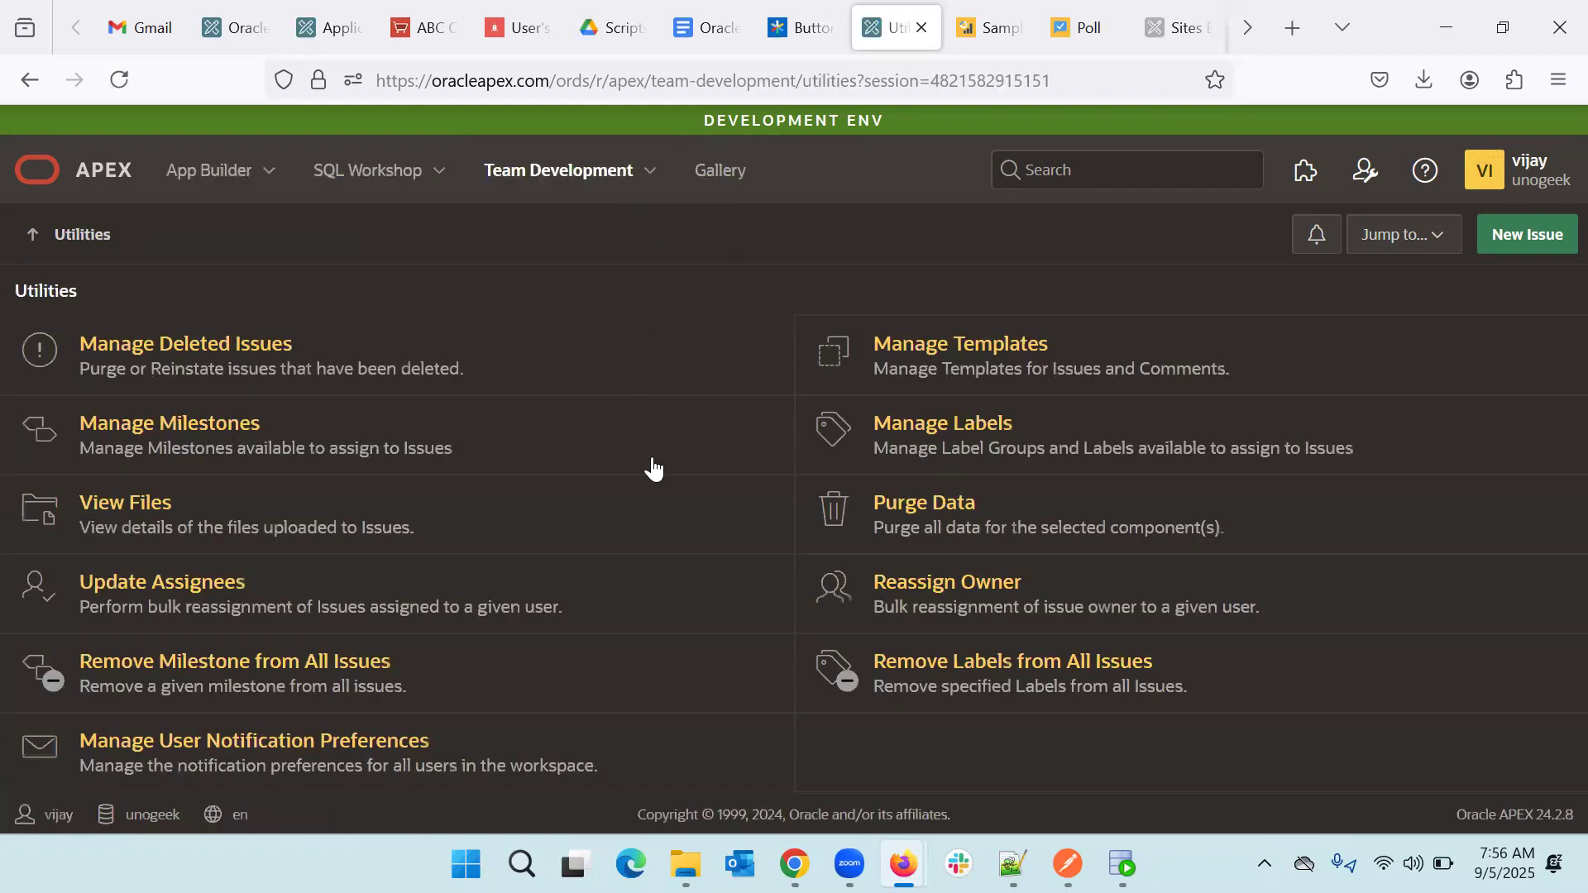
# - View DEVELOPER's notification preferences without changes, then go back to the Team Development issues list
pyautogui.click(348, 754)
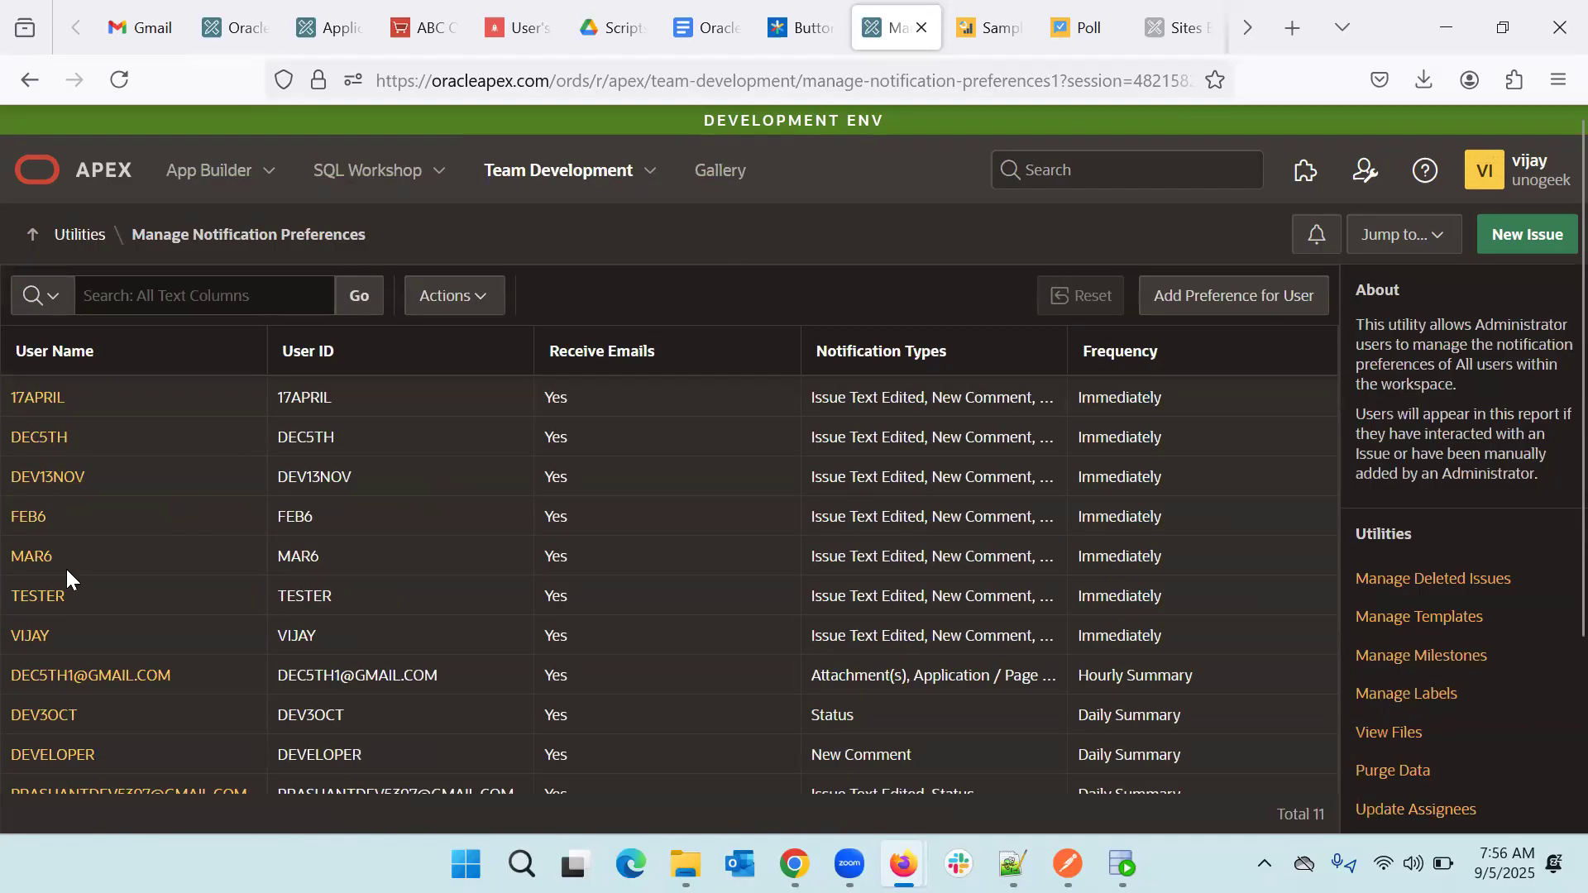
pyautogui.scroll(-1, 66, 568)
pyautogui.click(51, 673)
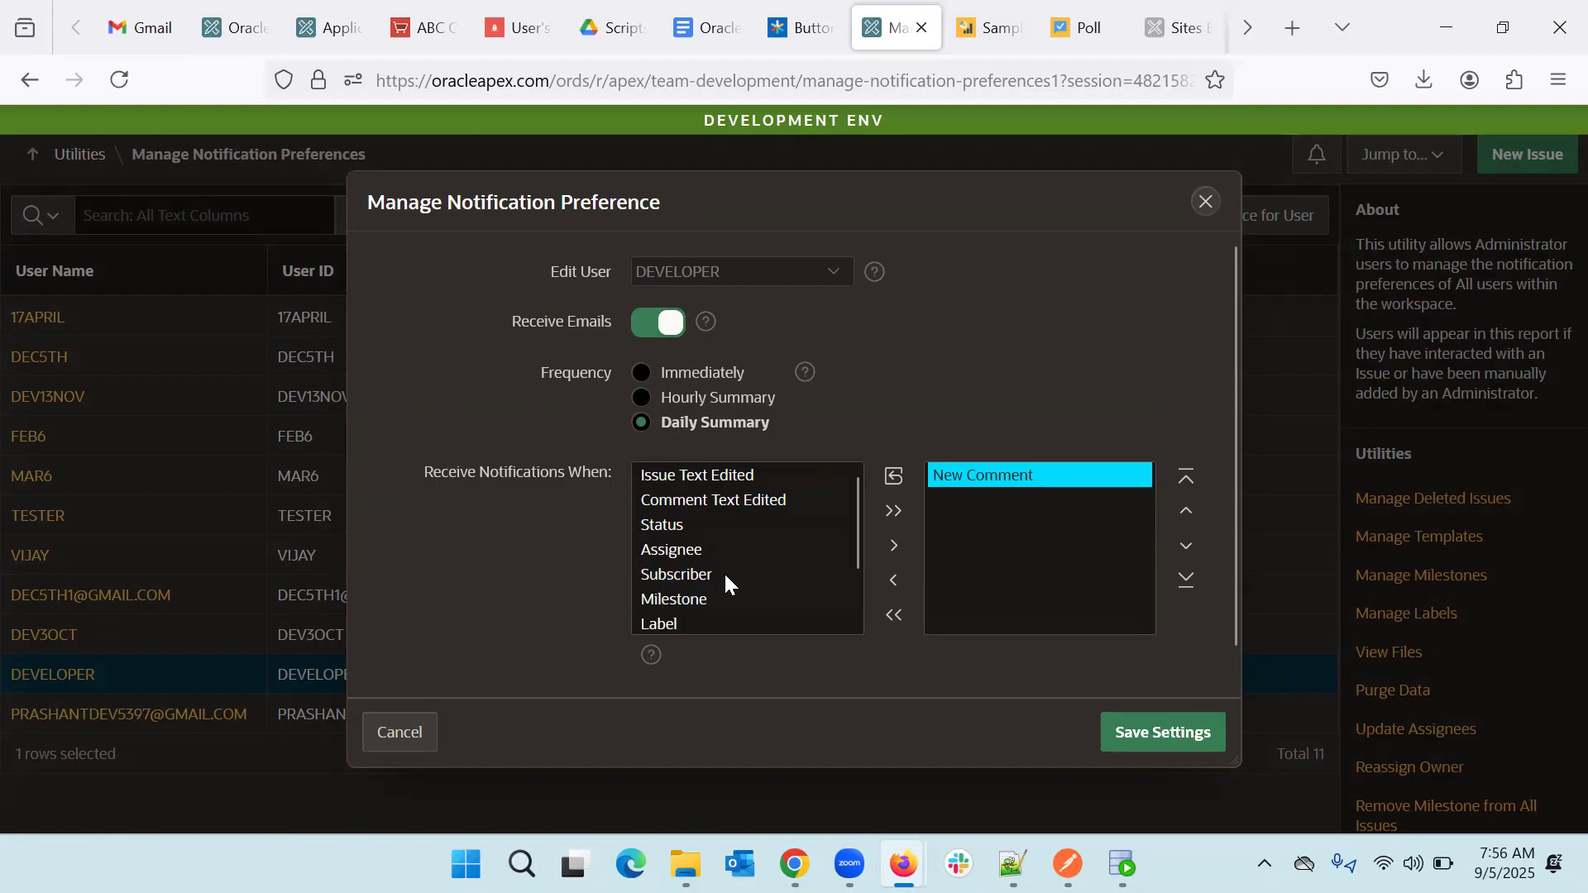
pyautogui.click(1210, 205)
pyautogui.scroll(2, 760, 381)
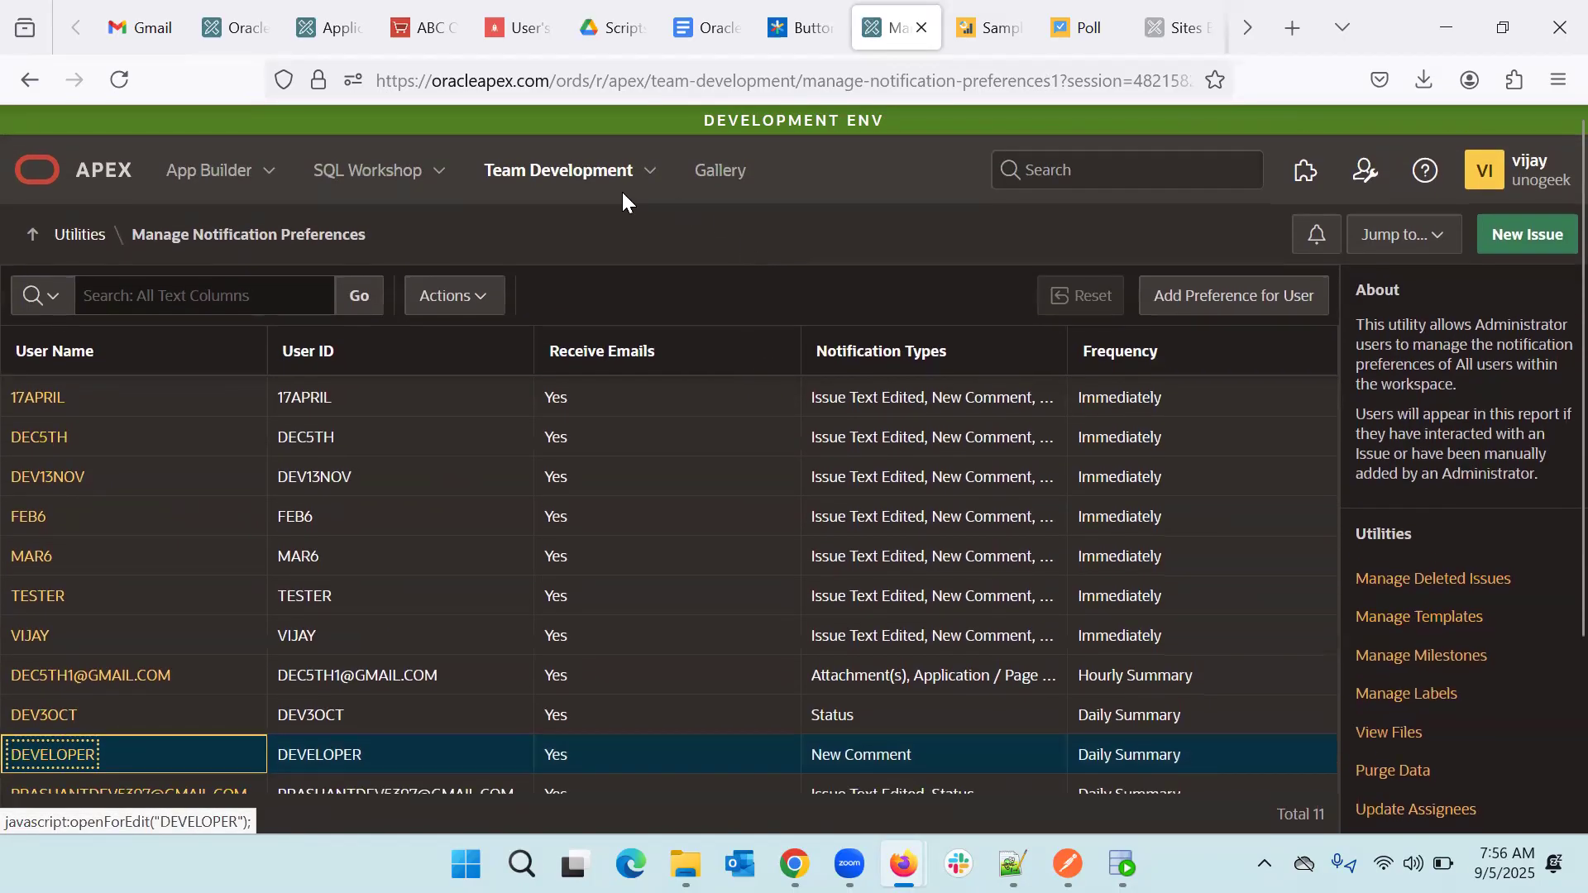
pyautogui.click(531, 180)
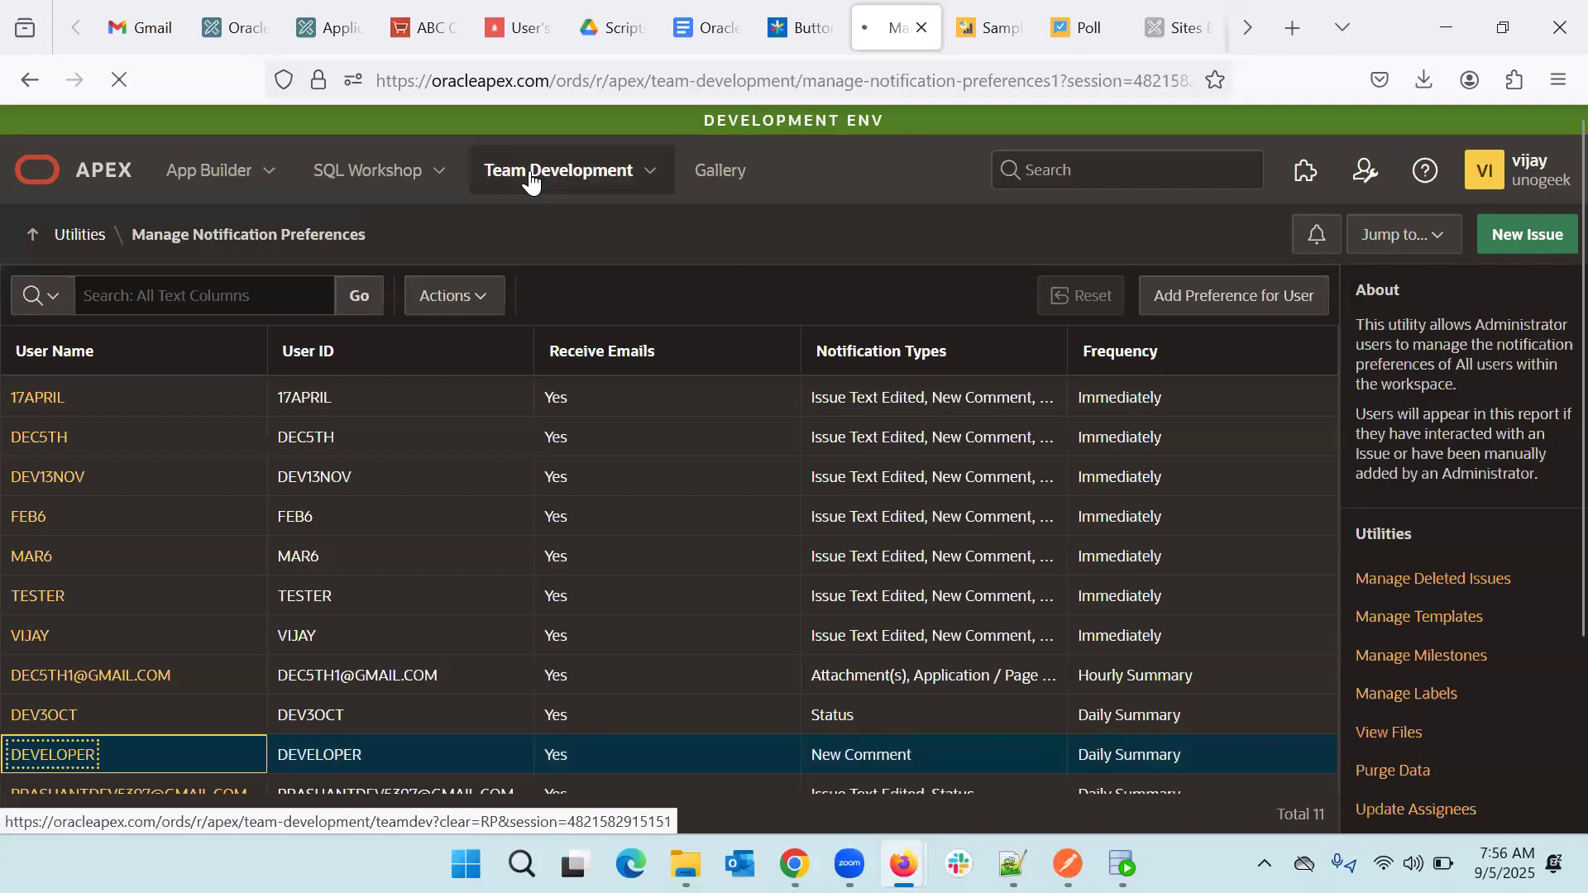